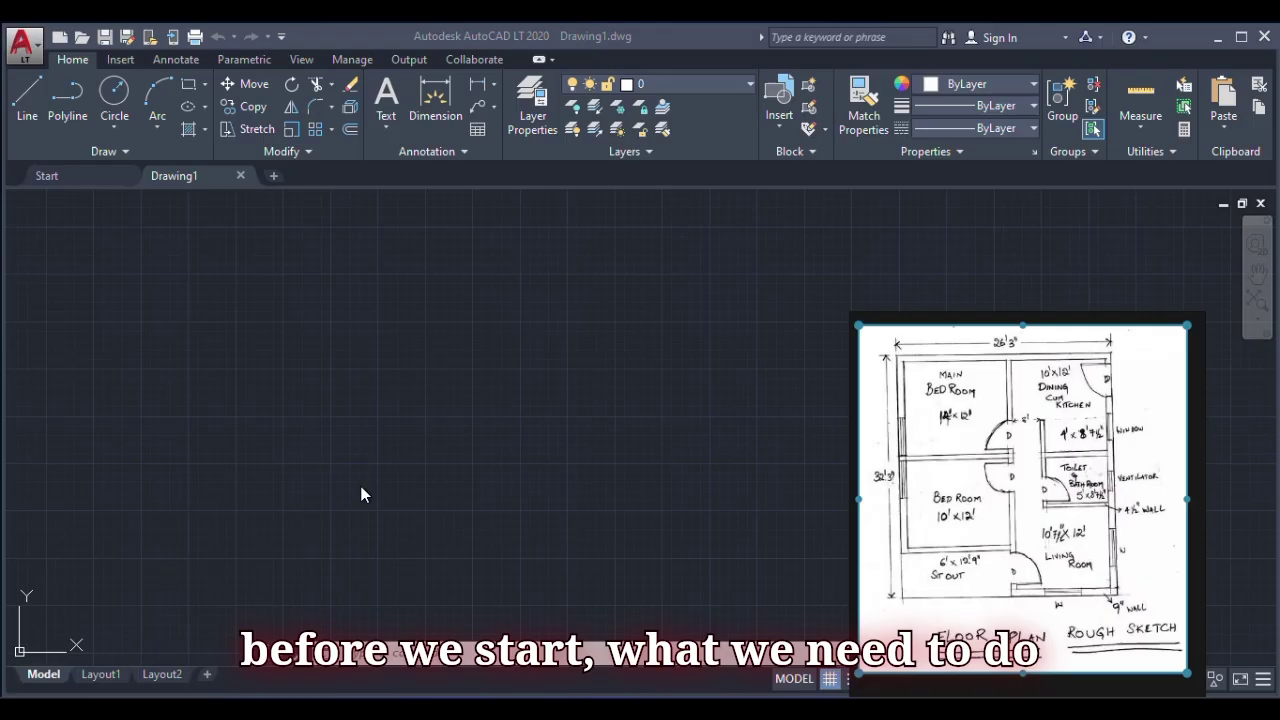
- Move the floor plan rough sketch window higher over the drawing area and pin it on top
mouse_move(989, 323)
left_click_drag(986, 318, 1020, 174)
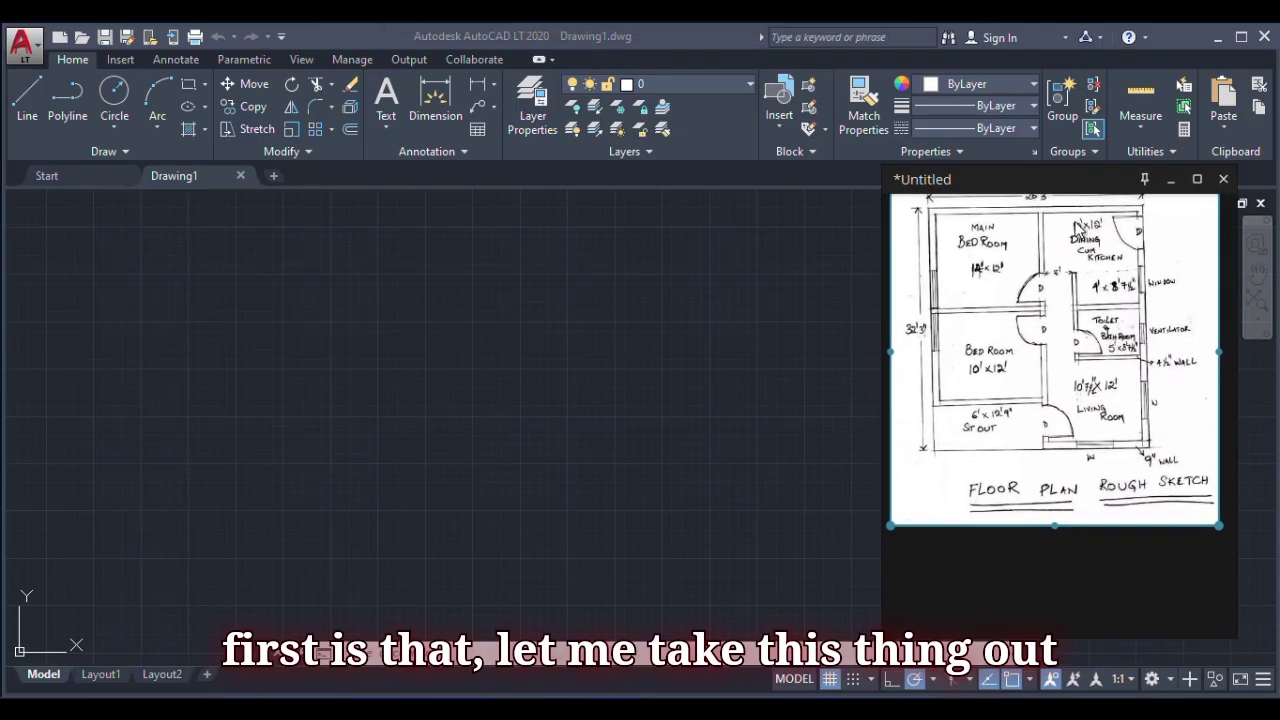
left_click(1144, 179)
left_click(1120, 219)
left_click(811, 277)
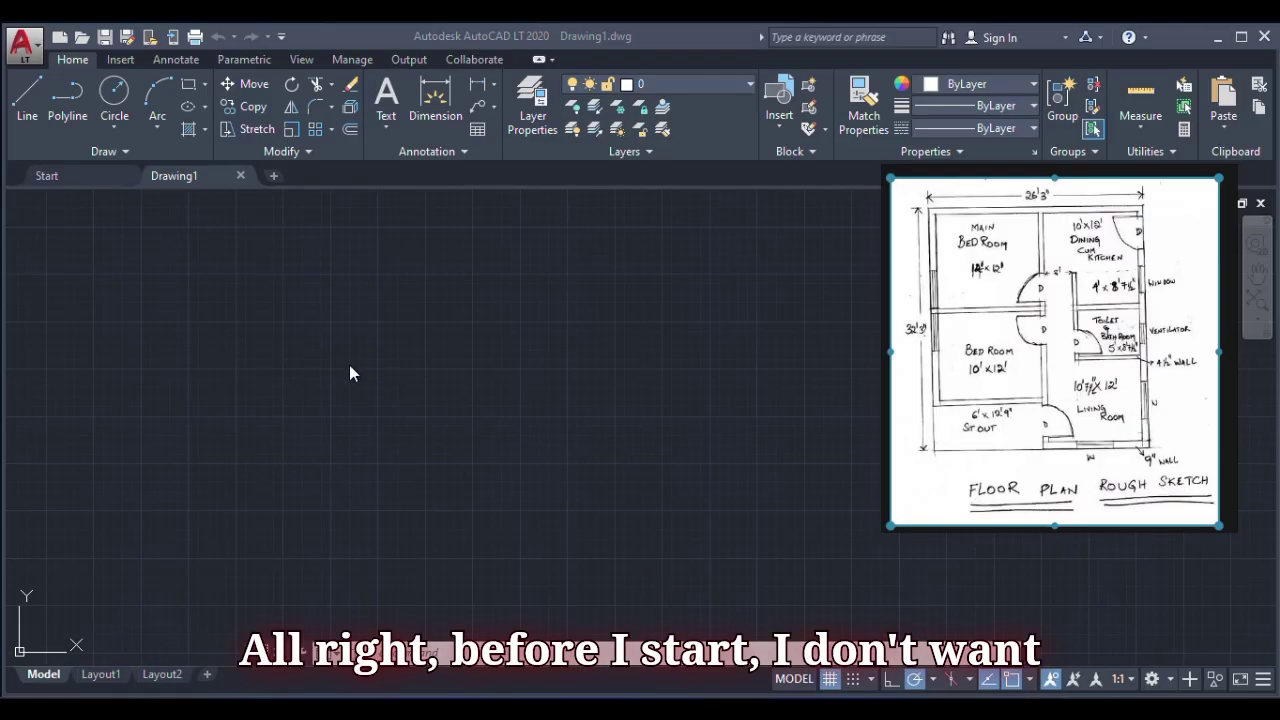
- Turn off the drawing grid and set the length precision to 0.0 in the drawing units, keeping decimal millimetres
left_click(830, 679)
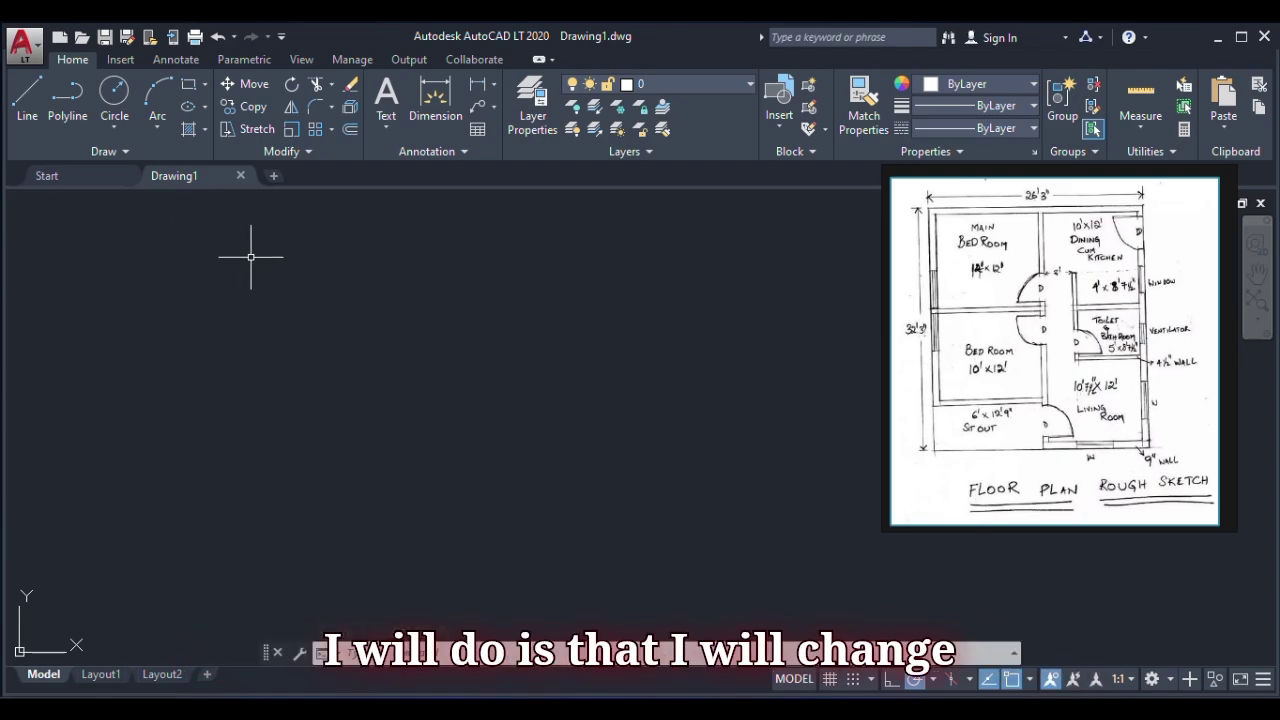
type("unit")
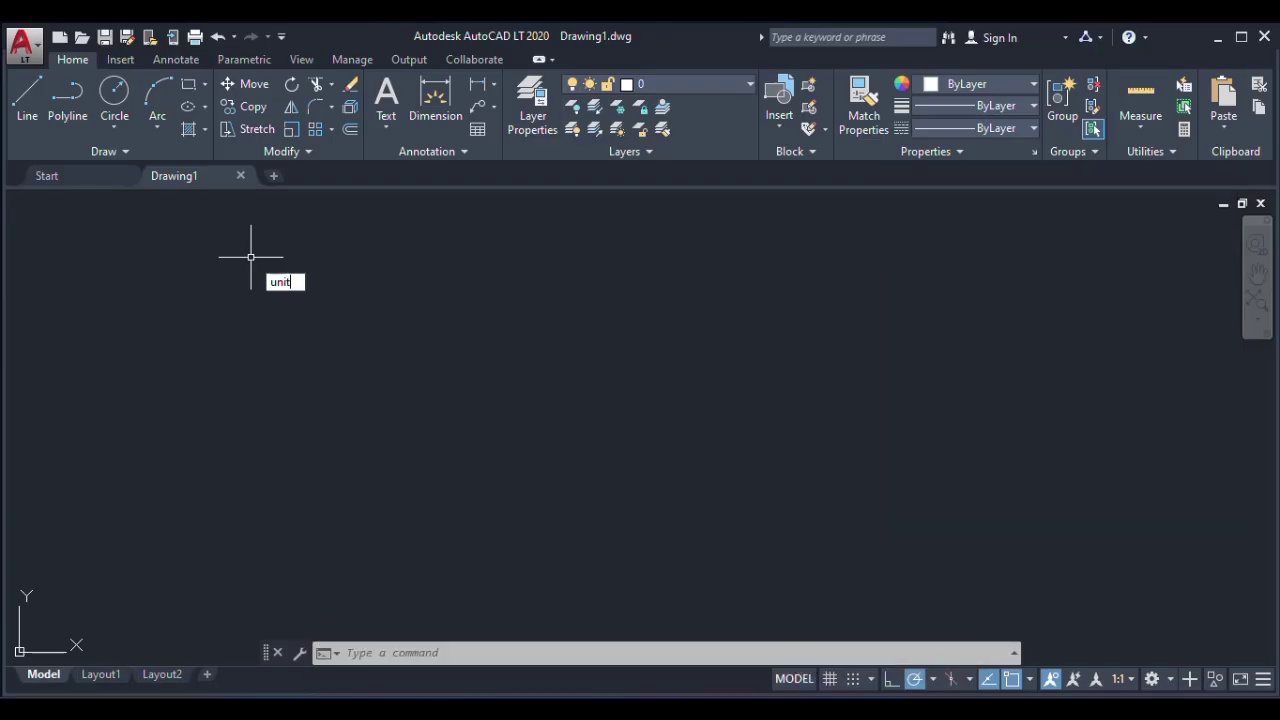
type("s")
key("Return")
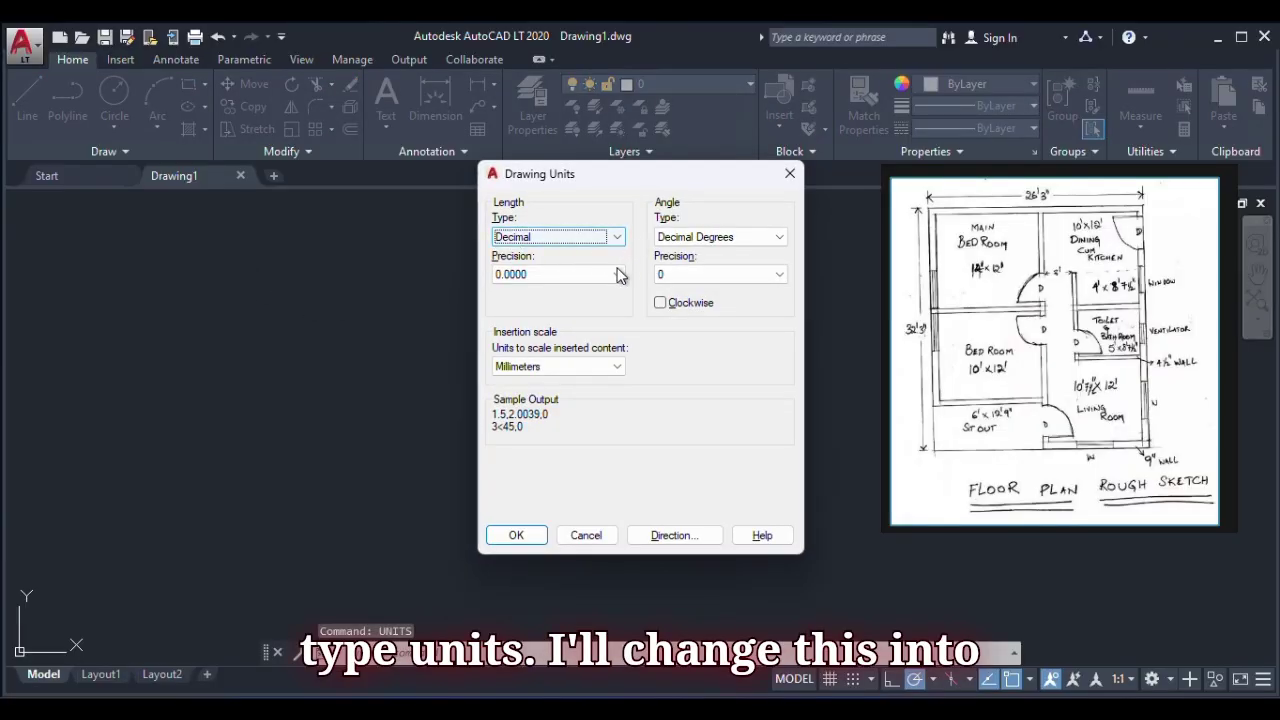
left_click(540, 274)
left_click(505, 303)
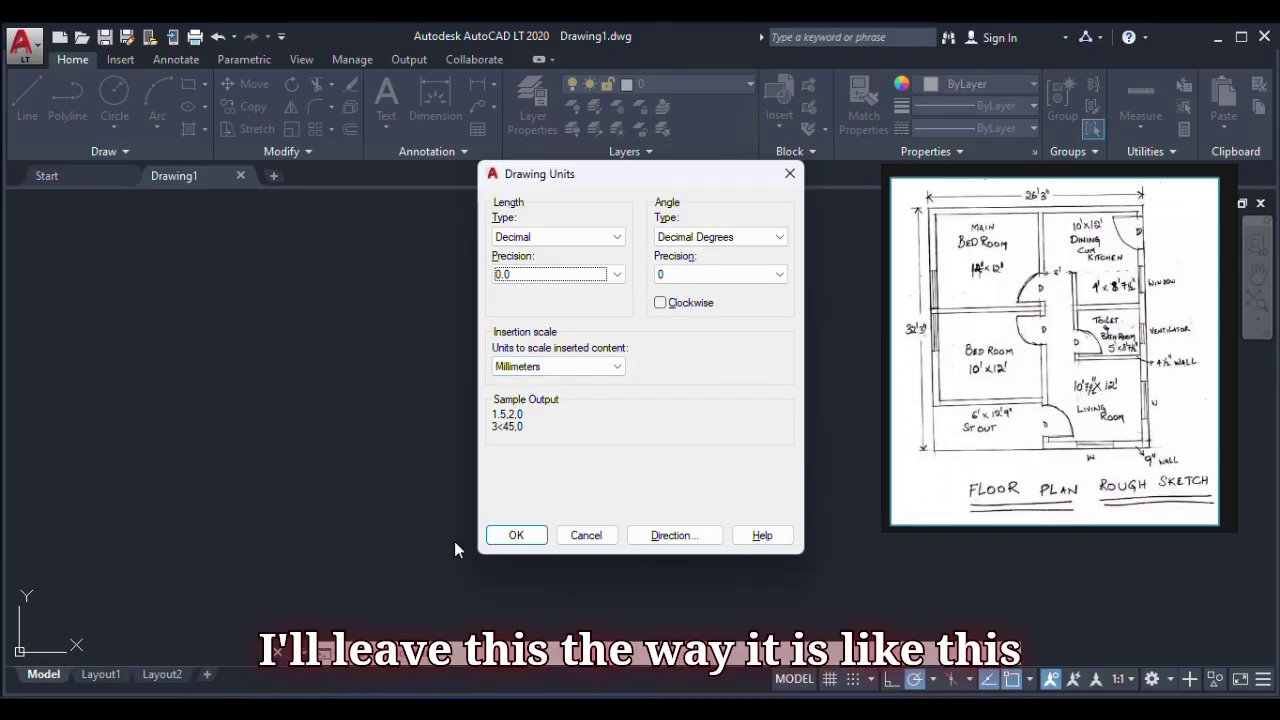
left_click(516, 537)
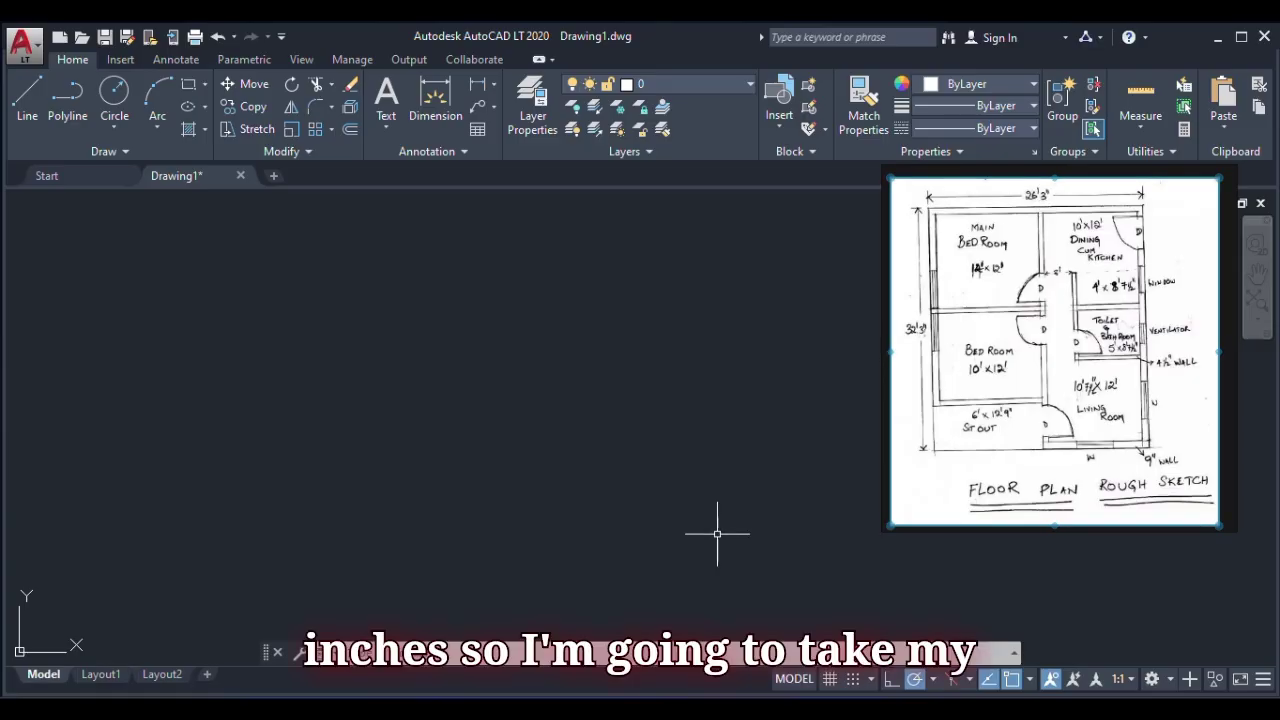
- Open the Windows Calculator and move it beside the floor plan sketch so that both are visible
key("super")
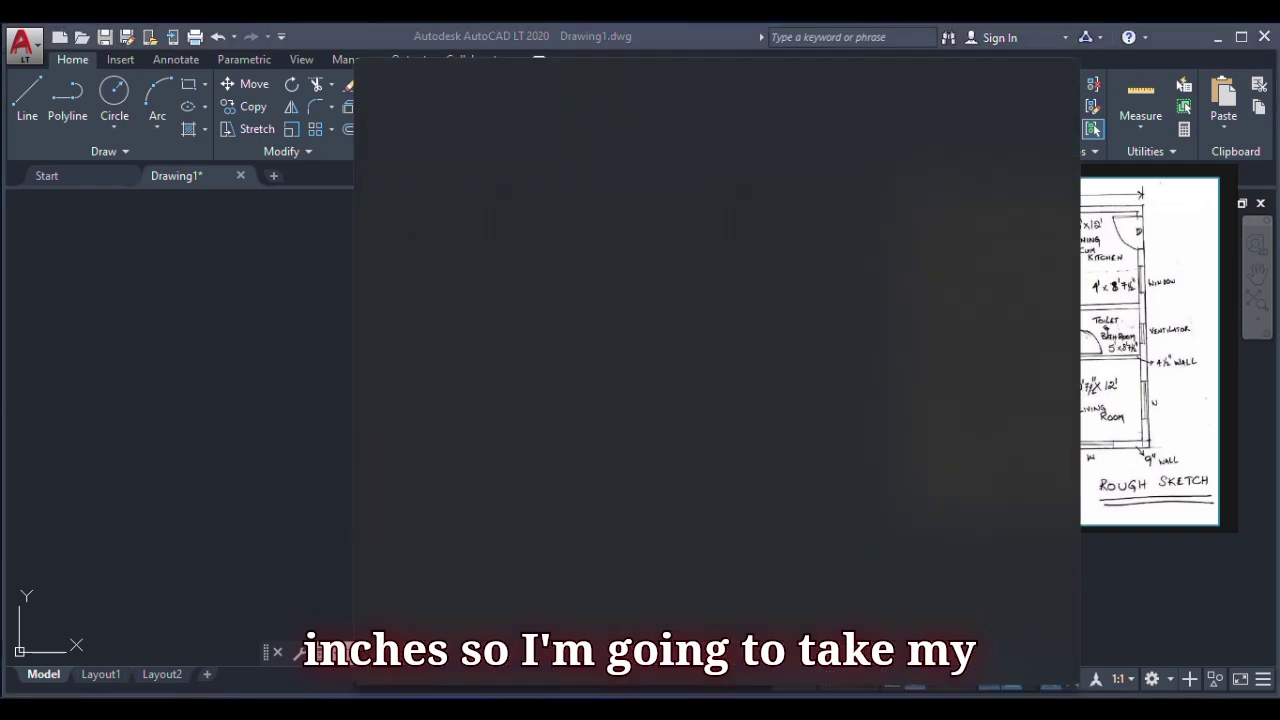
type("cal")
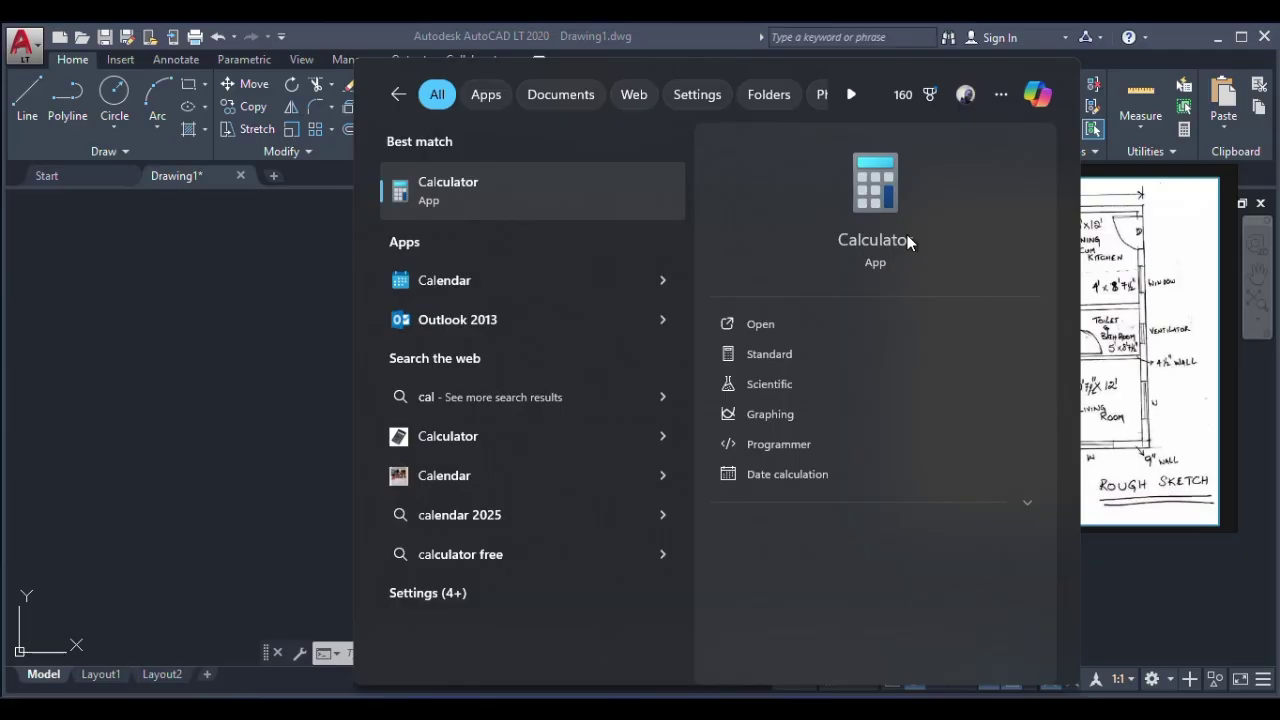
left_click(809, 280)
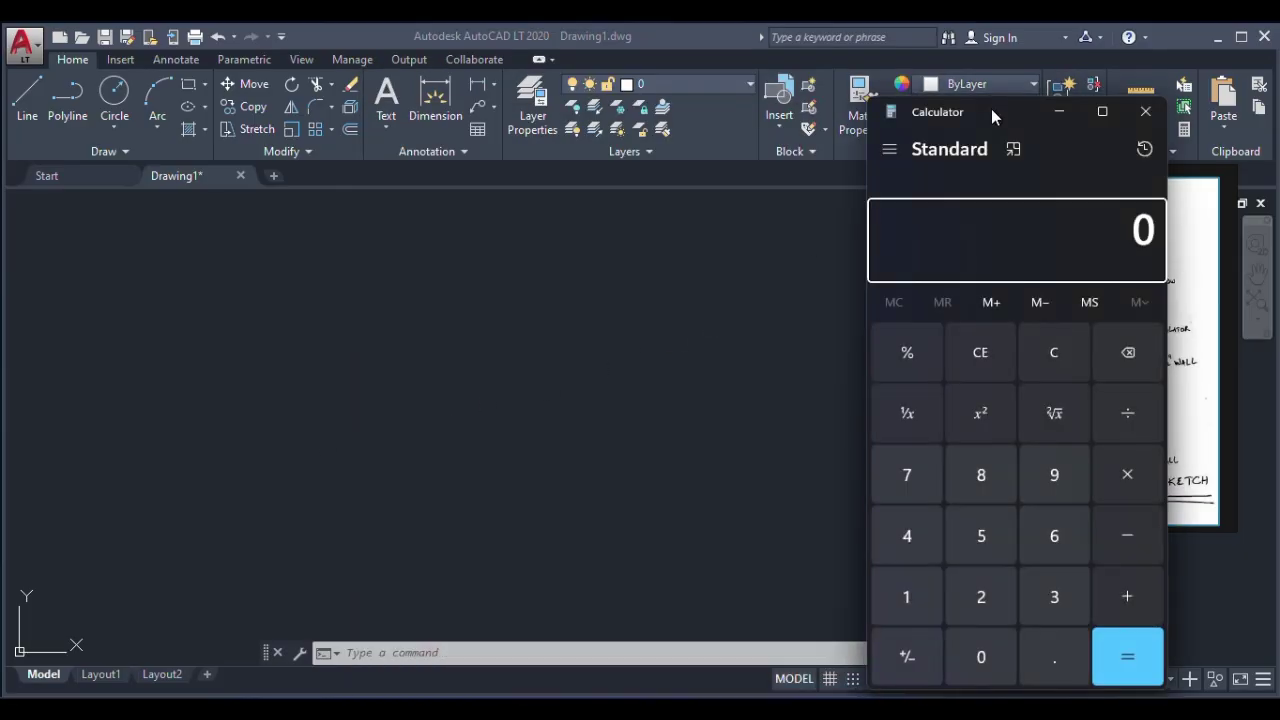
left_click_drag(991, 114, 668, 127)
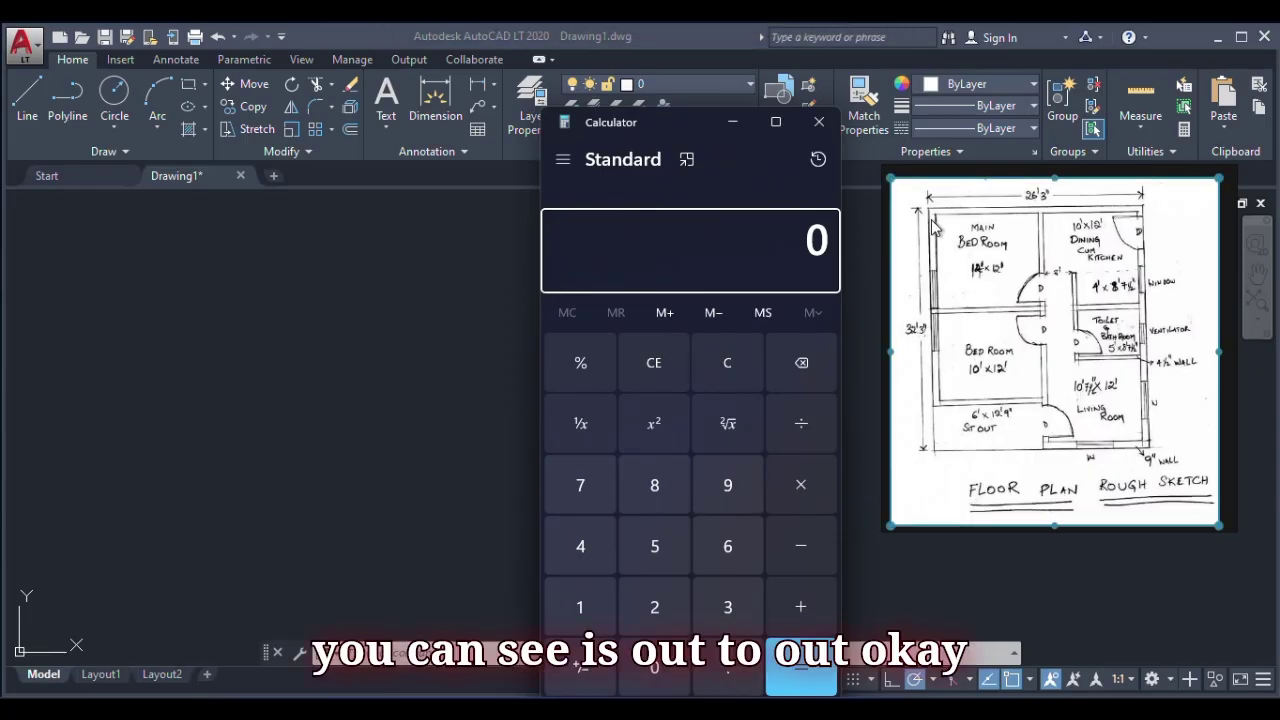
- Switch the Calculator to length conversion and convert 26 feet to millimetres for the plan's overall width
left_click(1150, 215)
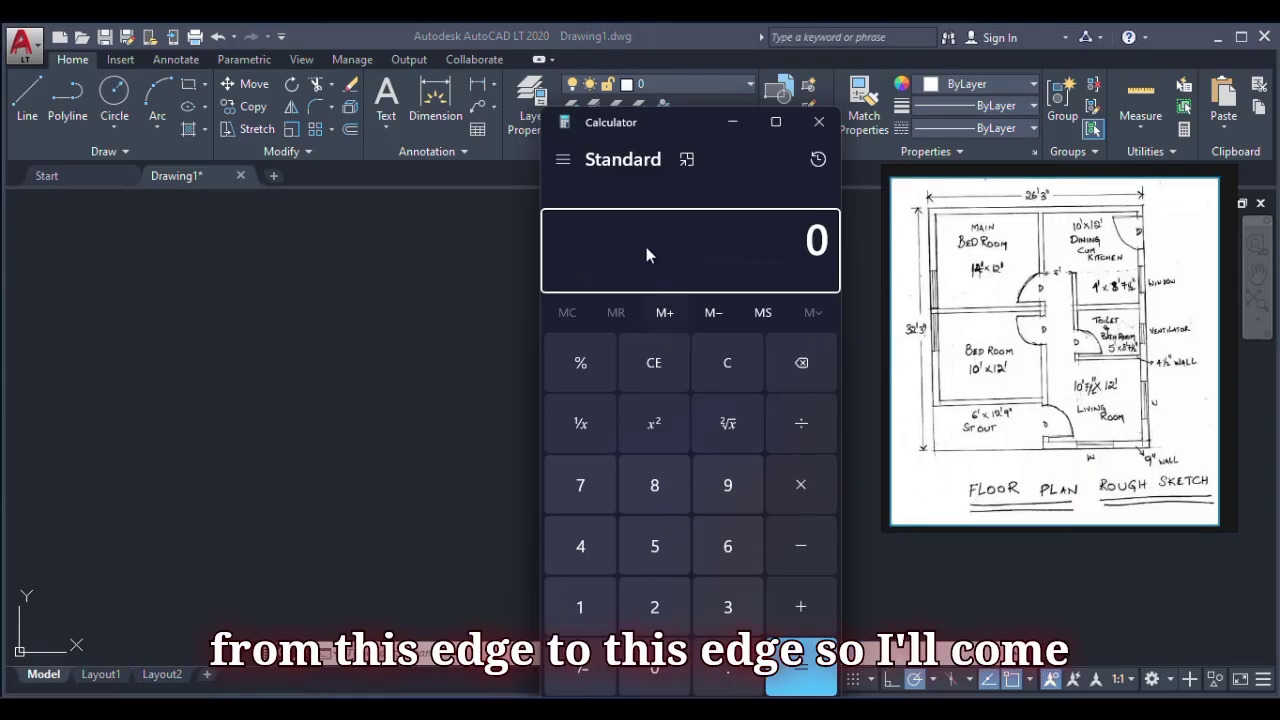
left_click(571, 162)
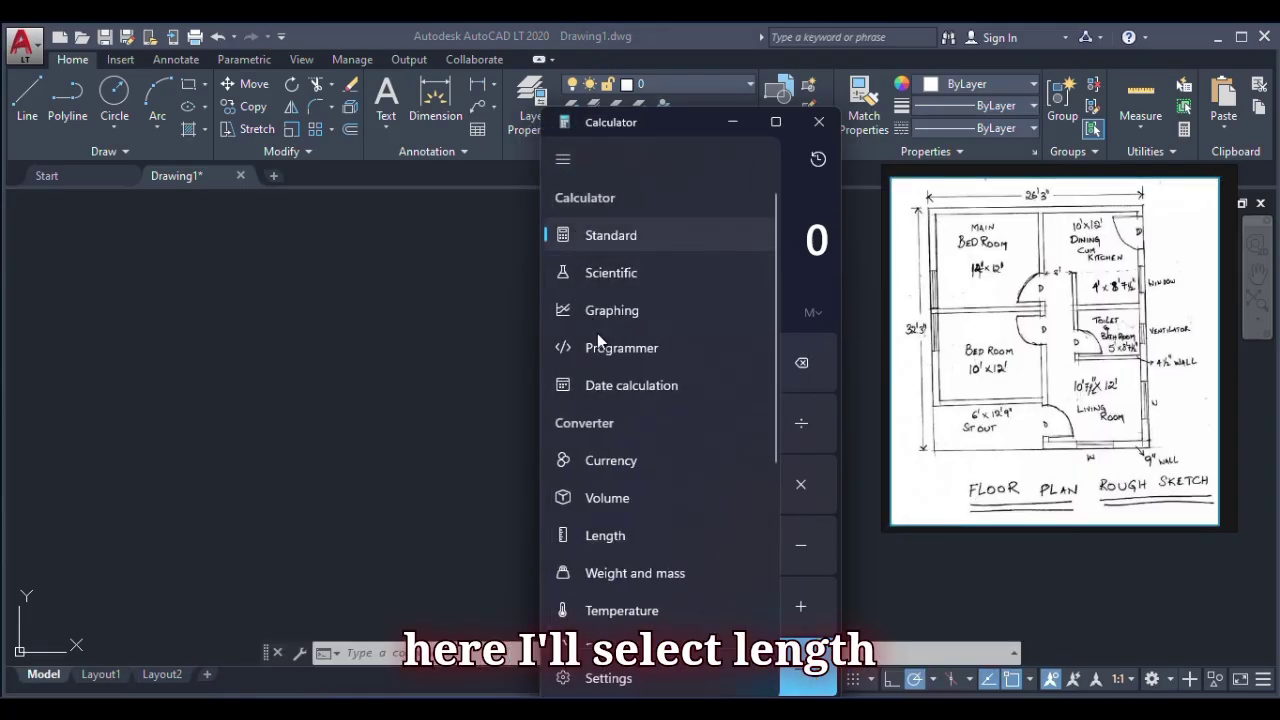
left_click(605, 535)
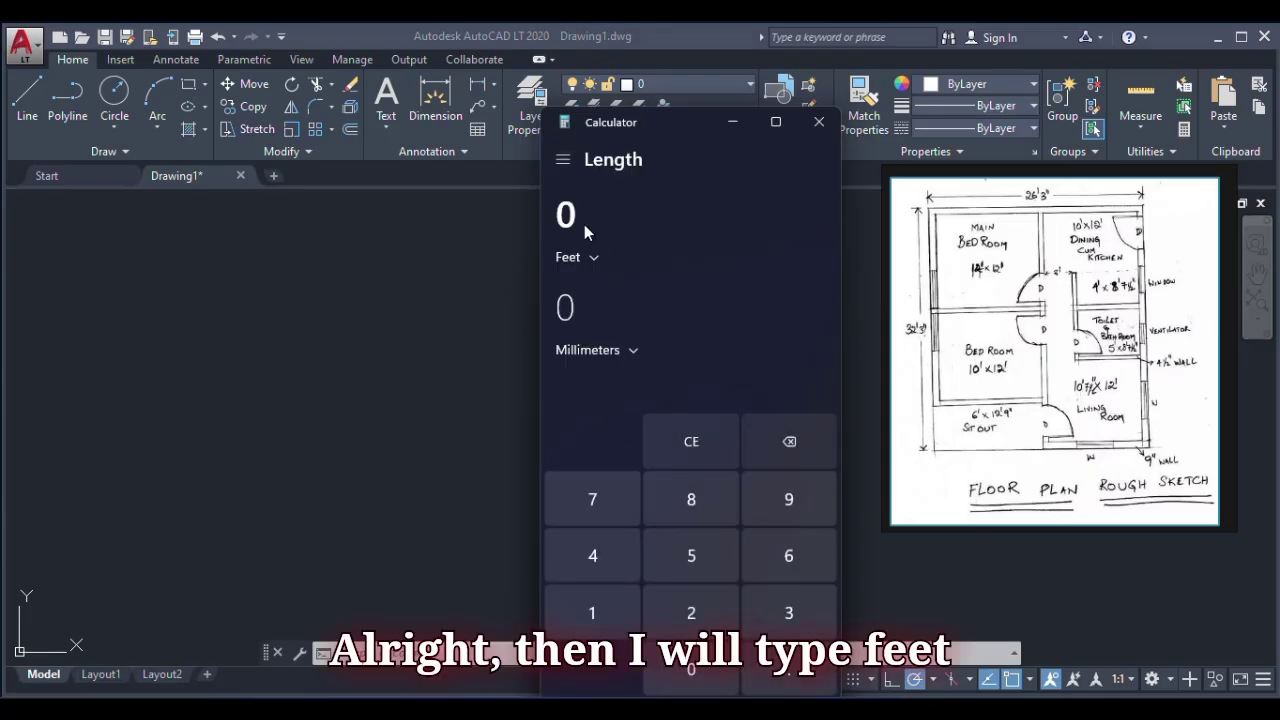
left_click(691, 609)
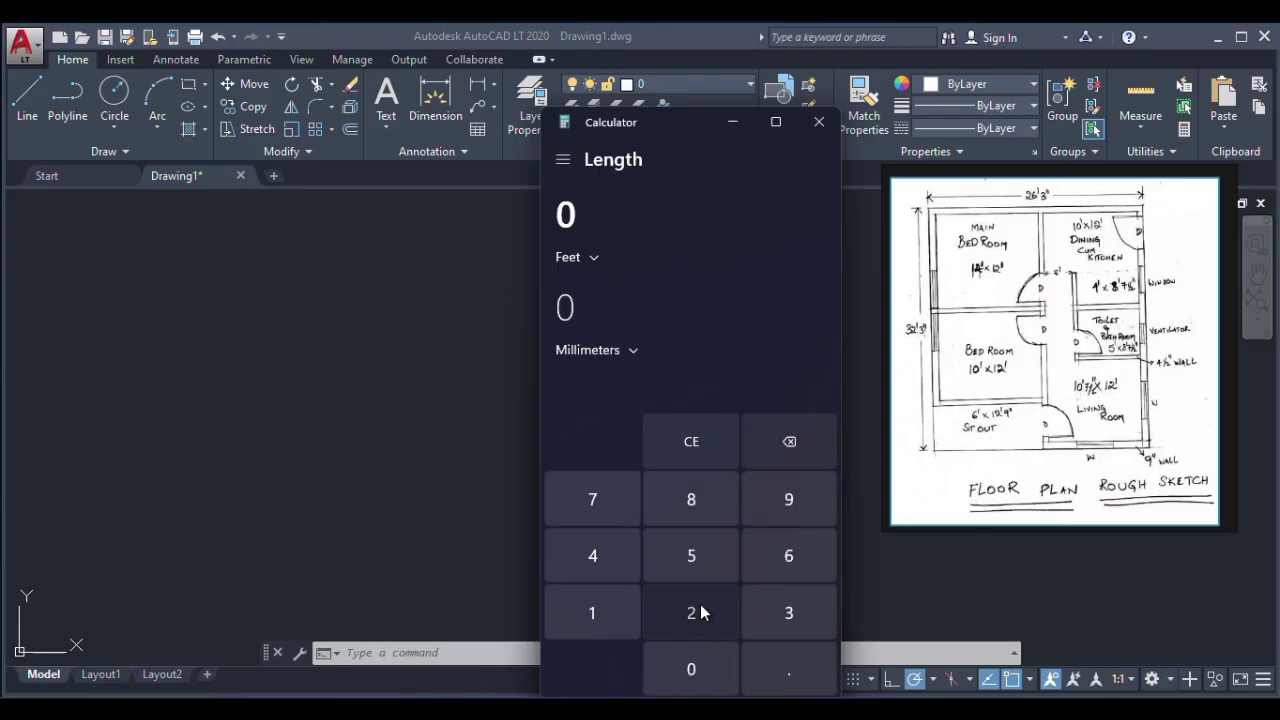
left_click(776, 557)
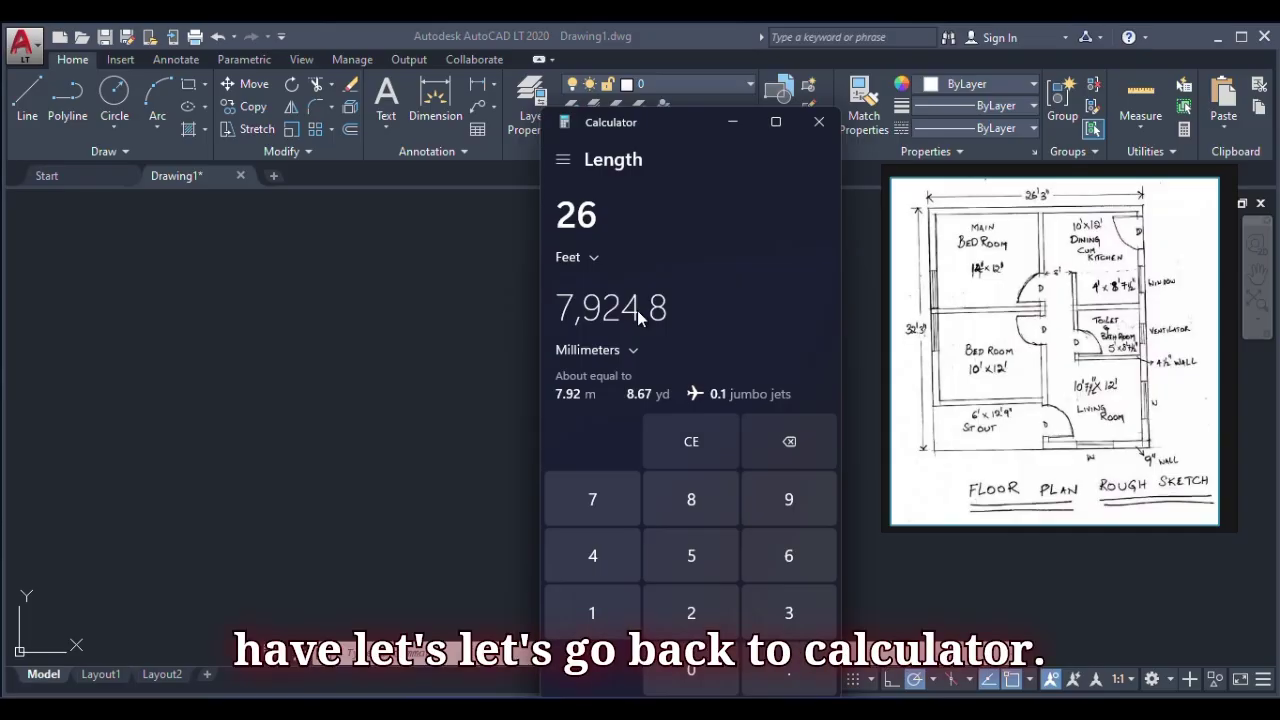
- Switch the Calculator to standard mode and add 75 to 7925 for the overall width in millimetres
left_click(565, 162)
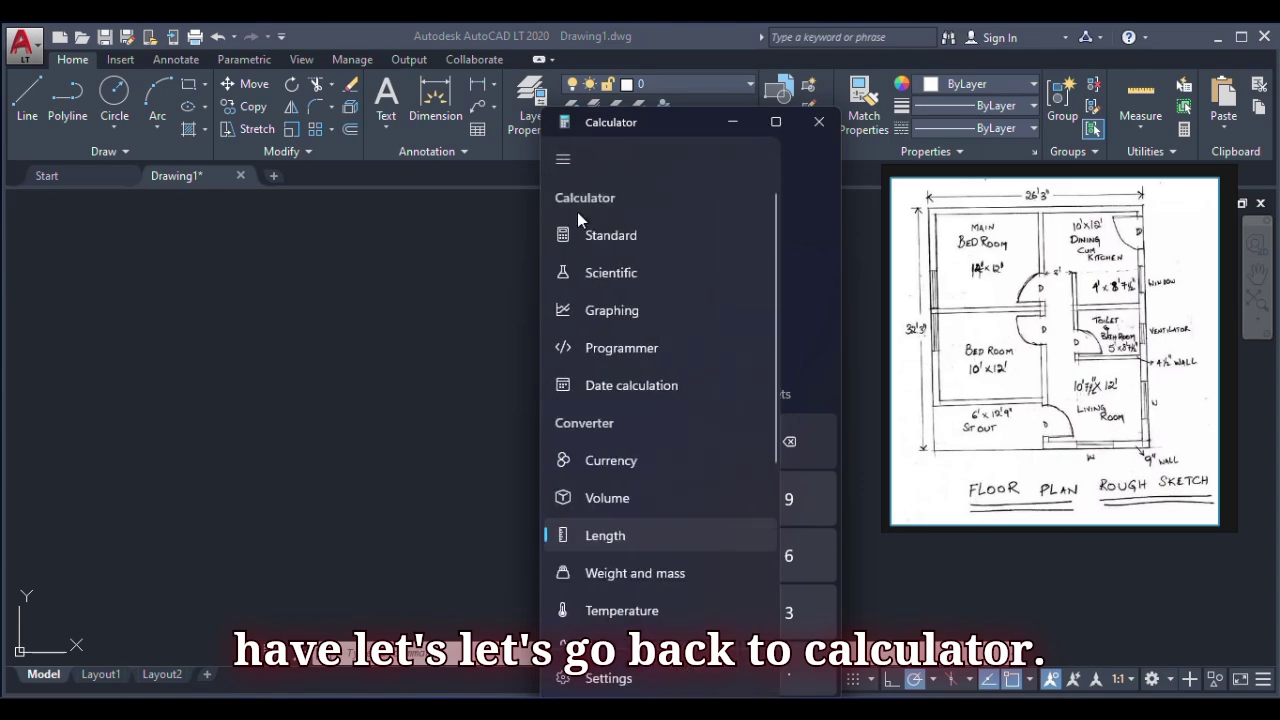
left_click(610, 248)
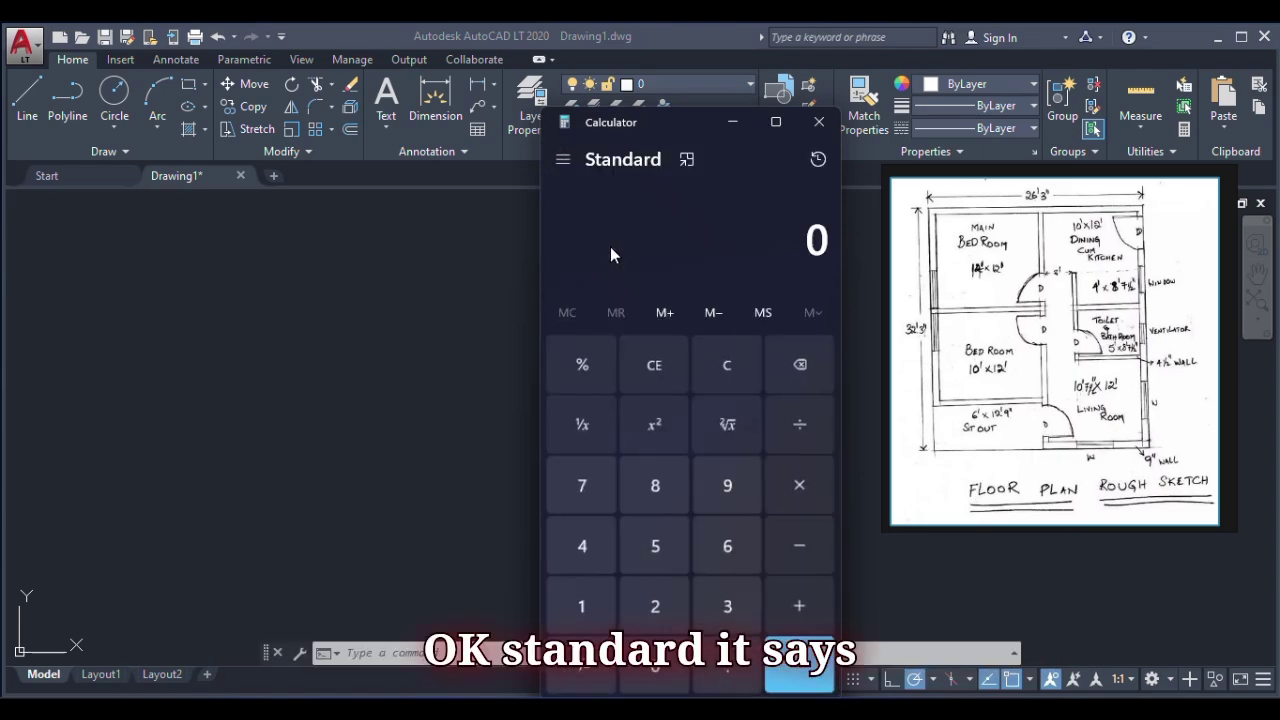
left_click(591, 495)
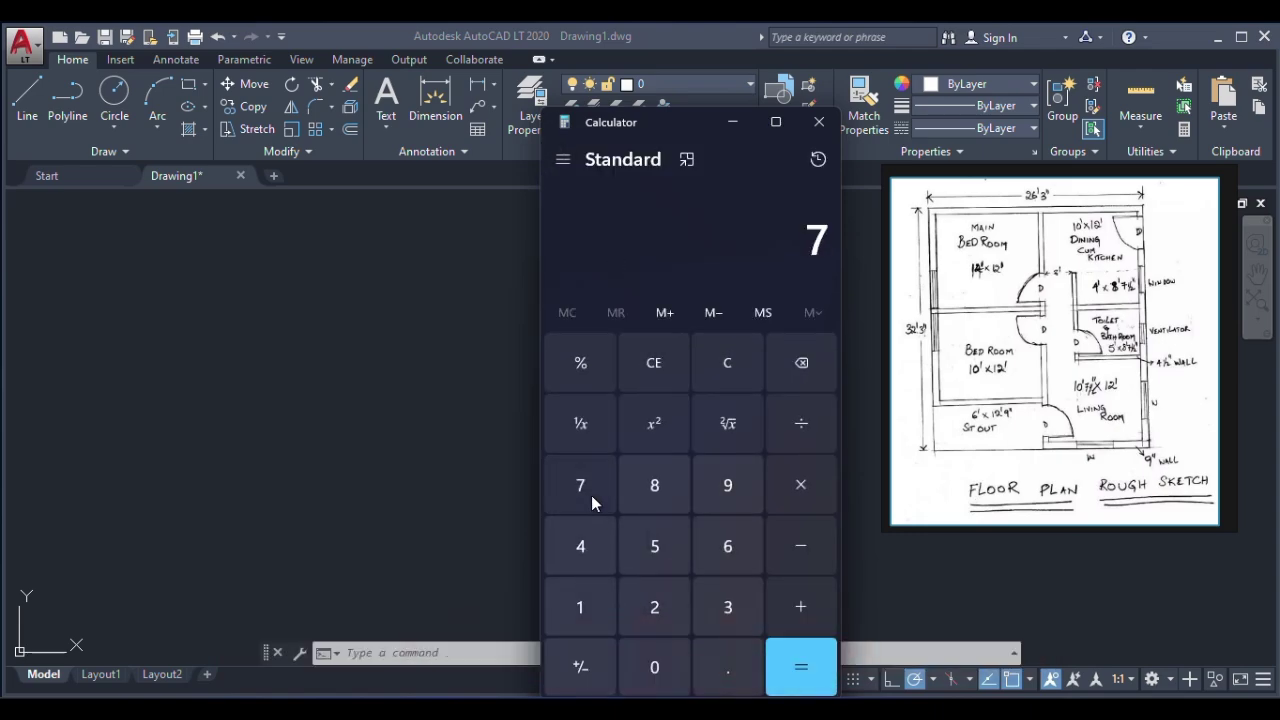
left_click(733, 480)
left_click(654, 603)
left_click(655, 546)
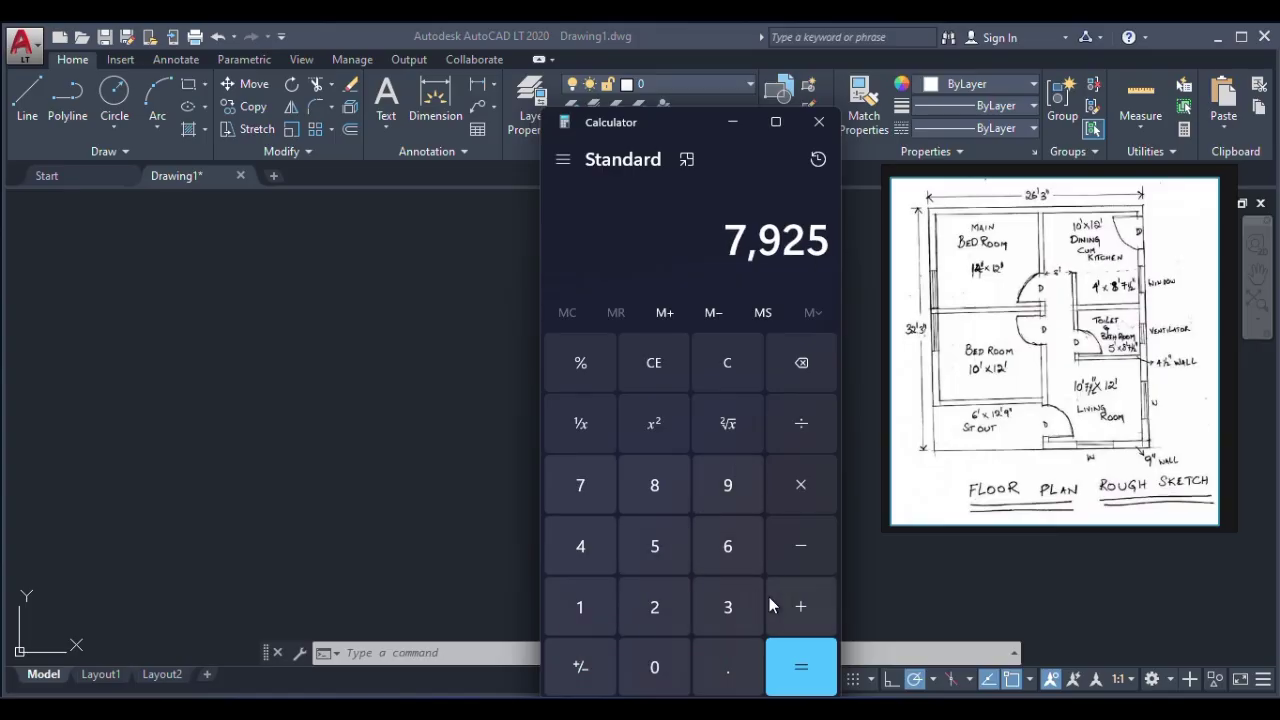
left_click(800, 606)
left_click(581, 485)
left_click(655, 546)
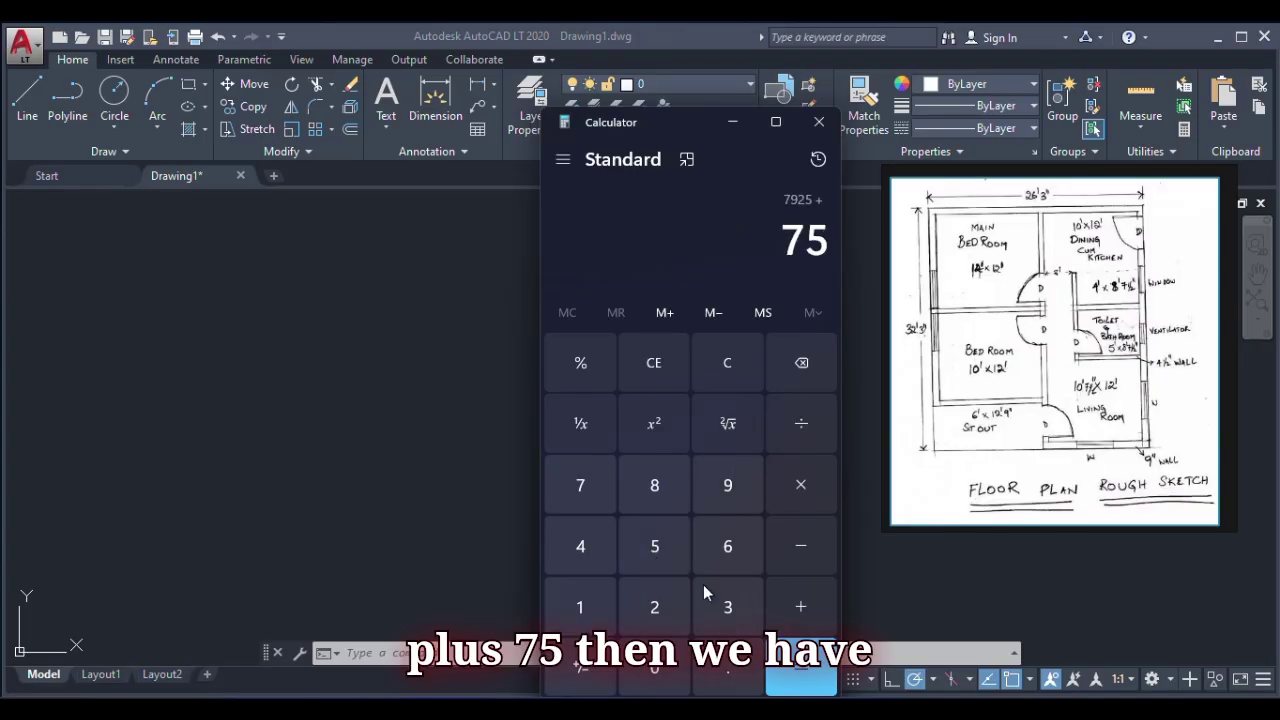
left_click(801, 666)
- Return to length conversion, clear the previous entry and convert 32 feet to millimetres for the plan's overall height
left_click(1000, 318)
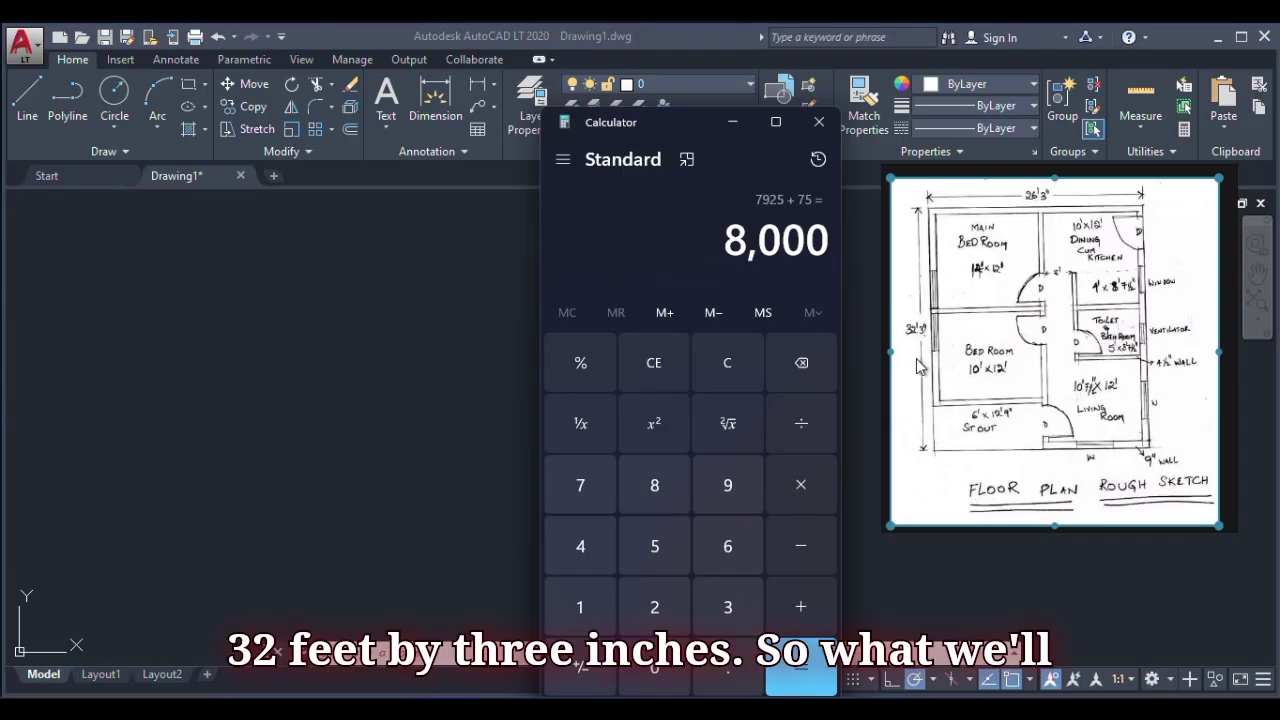
left_click(565, 159)
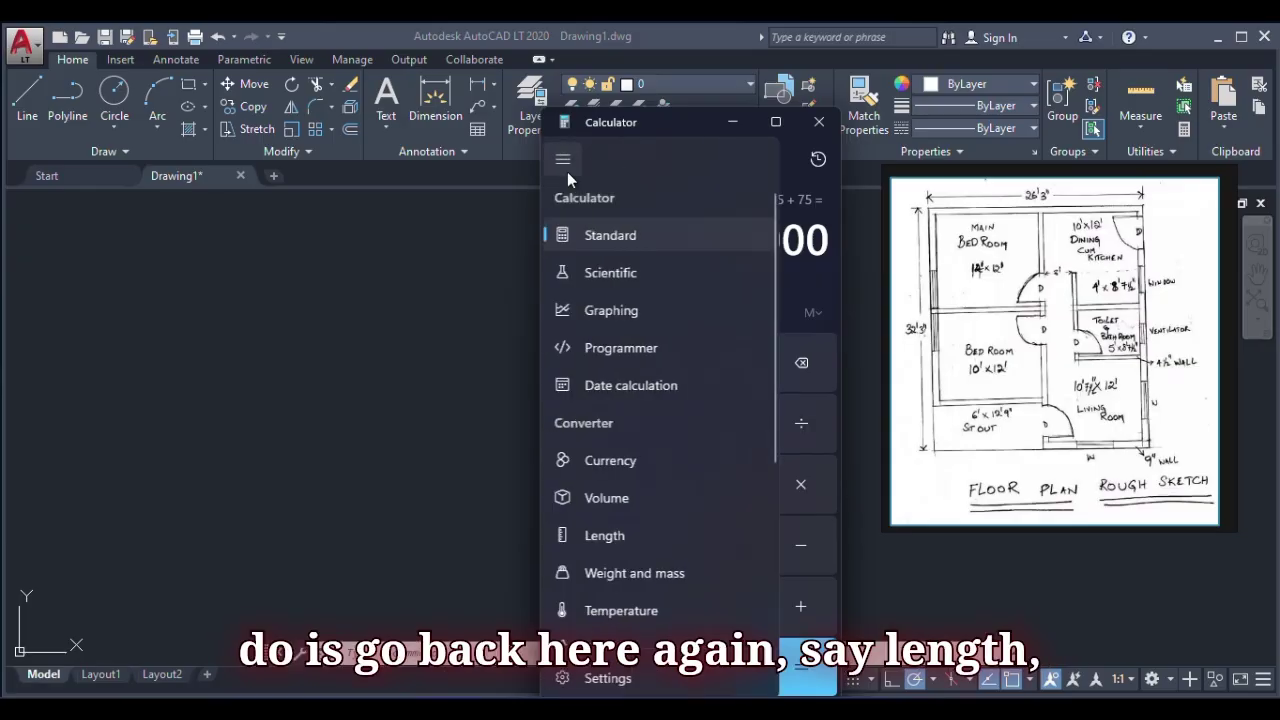
left_click(580, 536)
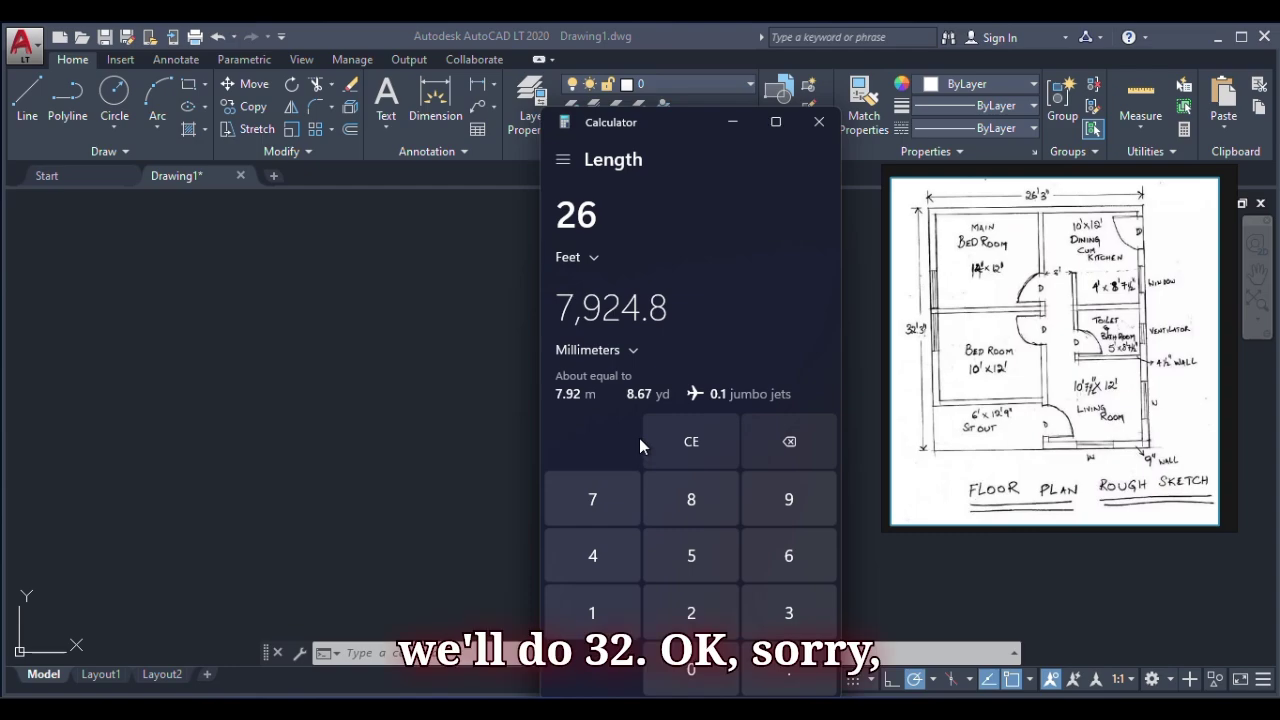
left_click(768, 616)
left_click(716, 614)
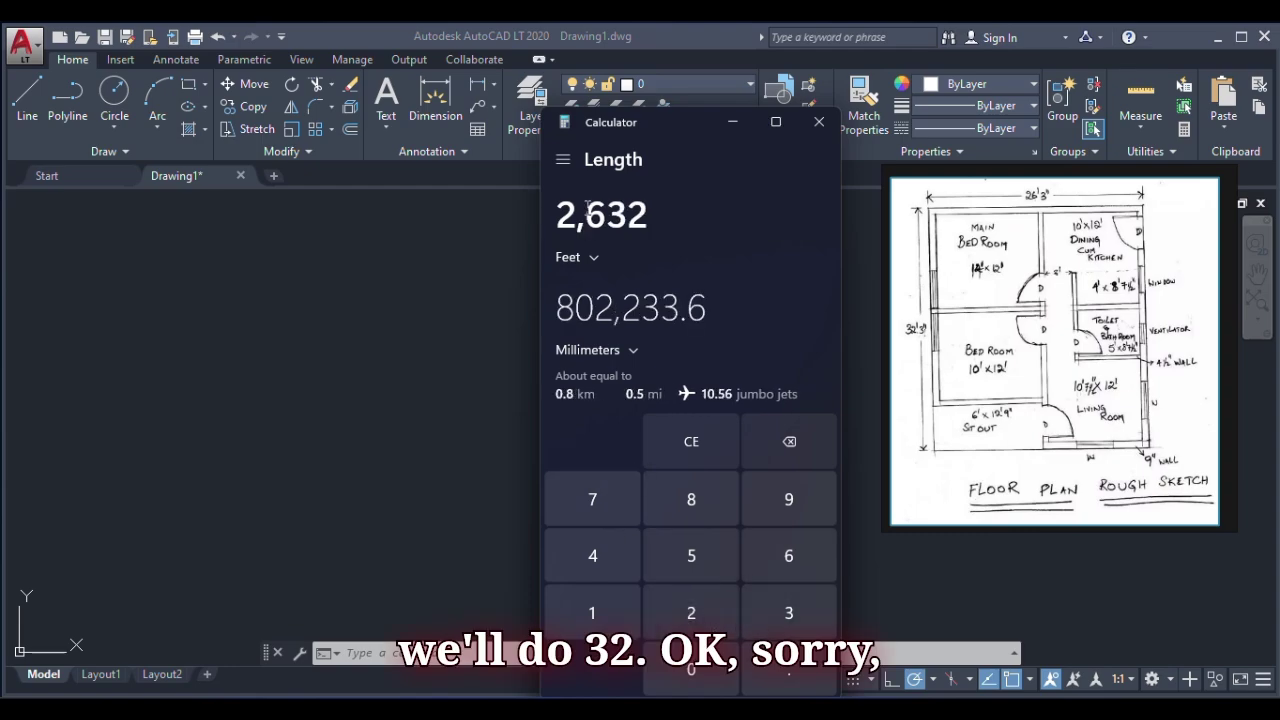
left_click(691, 441)
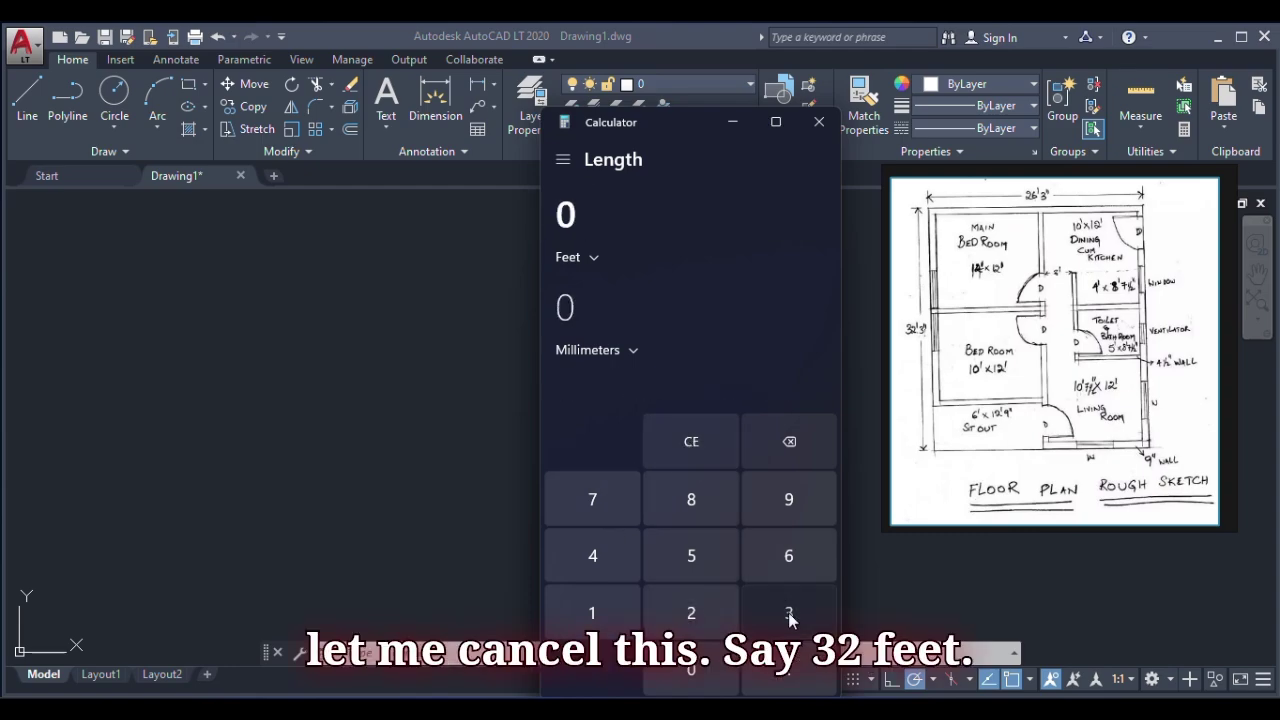
left_click(789, 612)
left_click(688, 608)
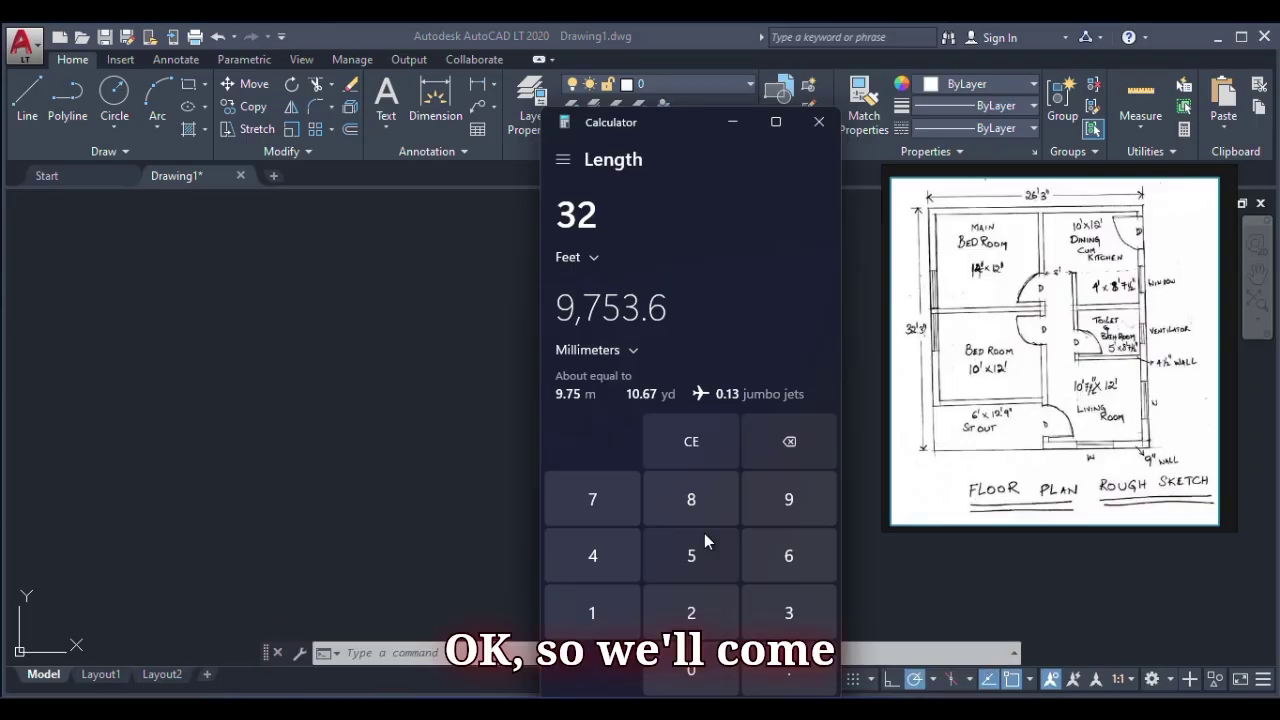
- Go back to the standard calculator and add 75 to 9760 for the overall height in millimetres
left_click(565, 159)
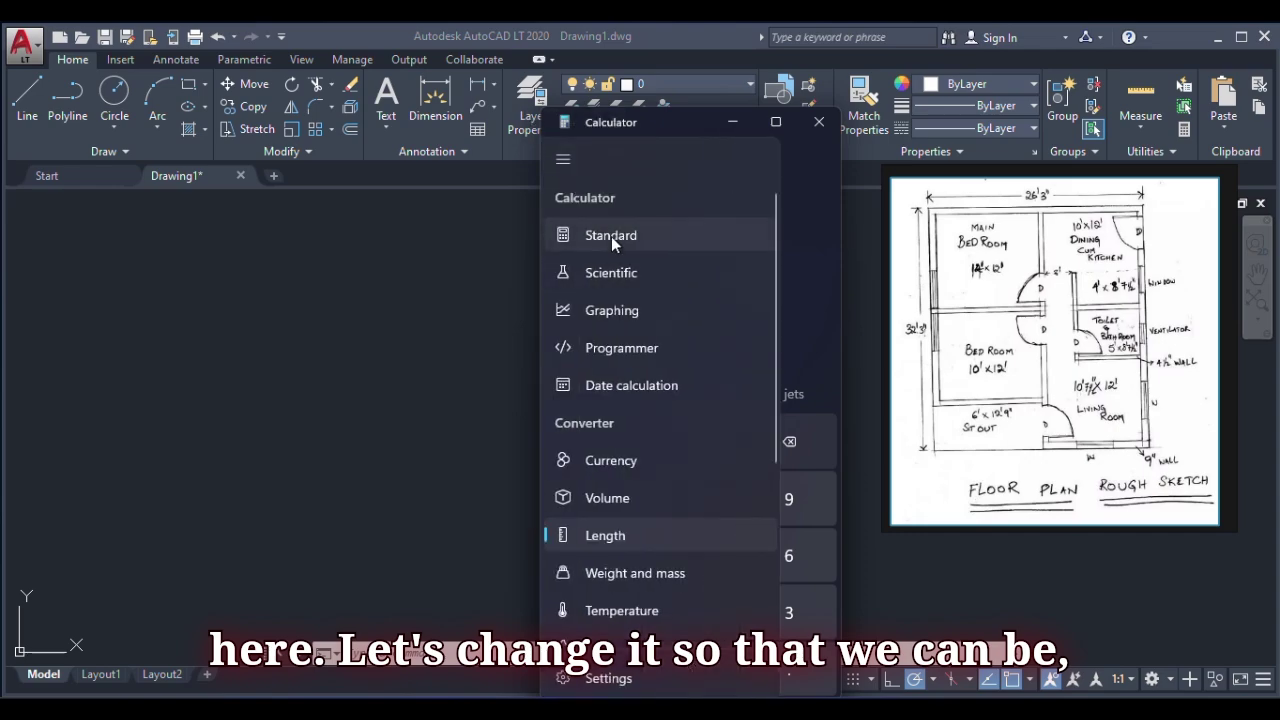
left_click(611, 236)
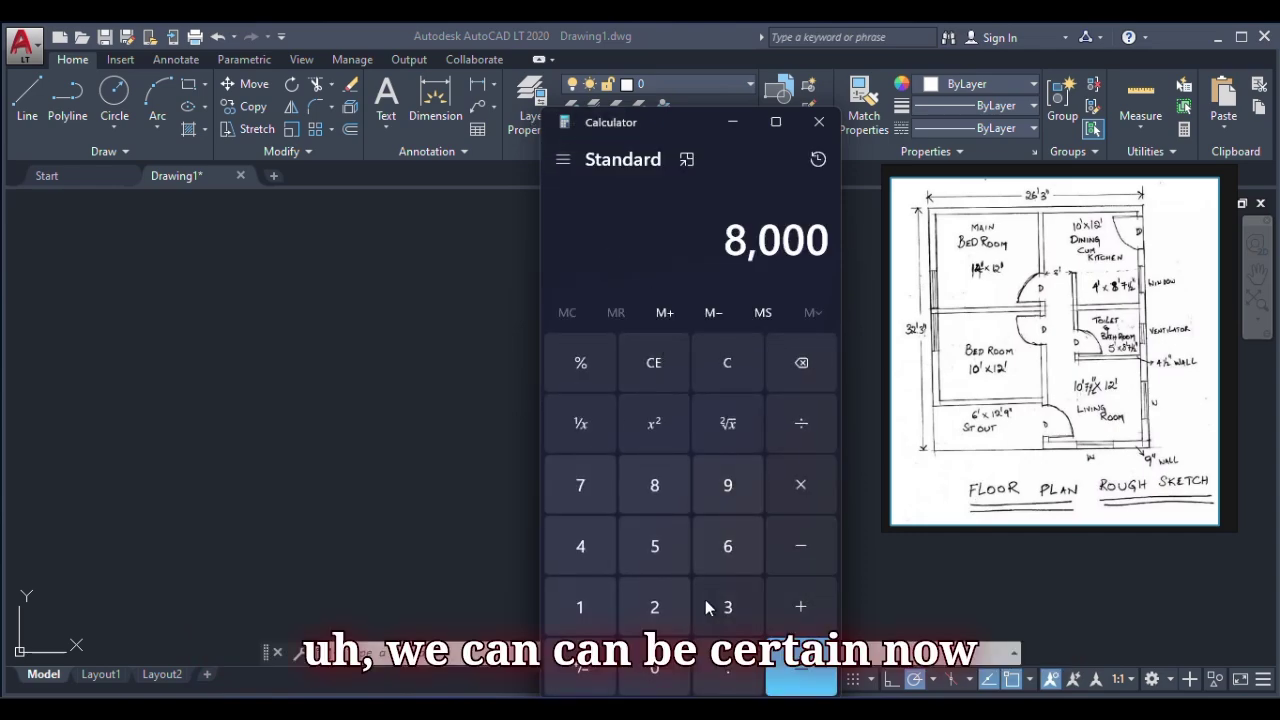
left_click(729, 486)
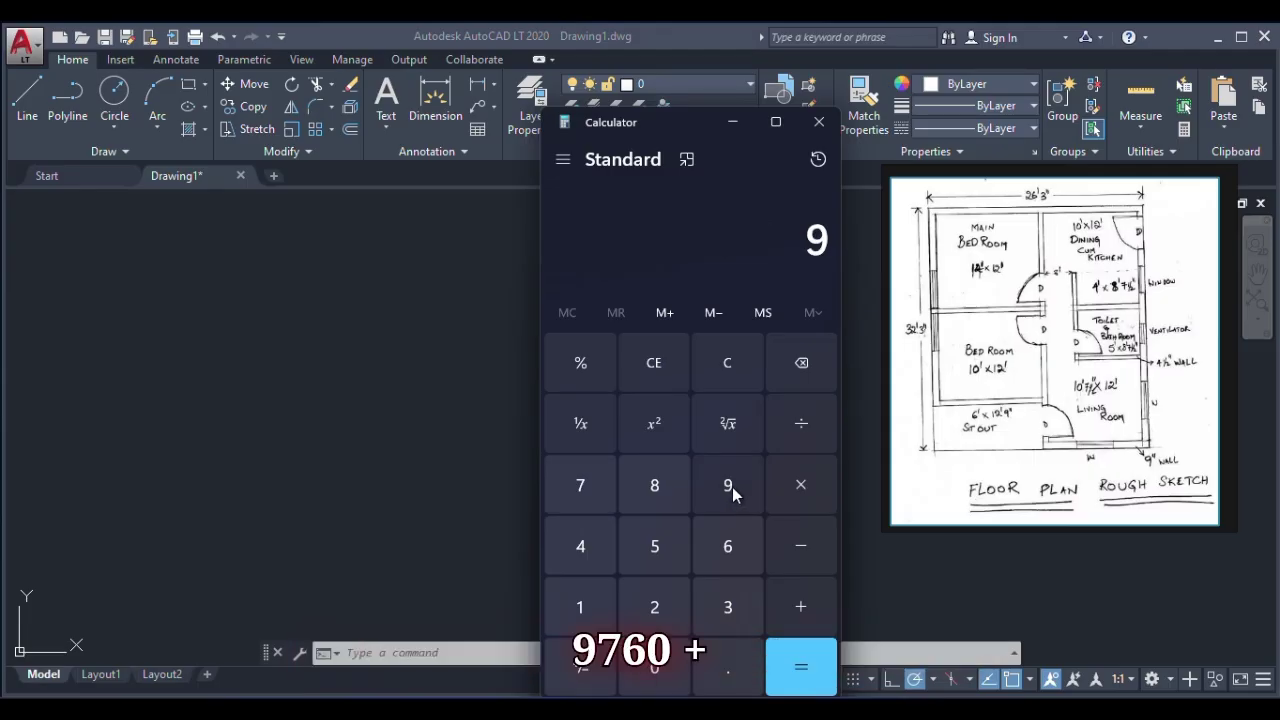
left_click(574, 476)
left_click(722, 548)
left_click(660, 664)
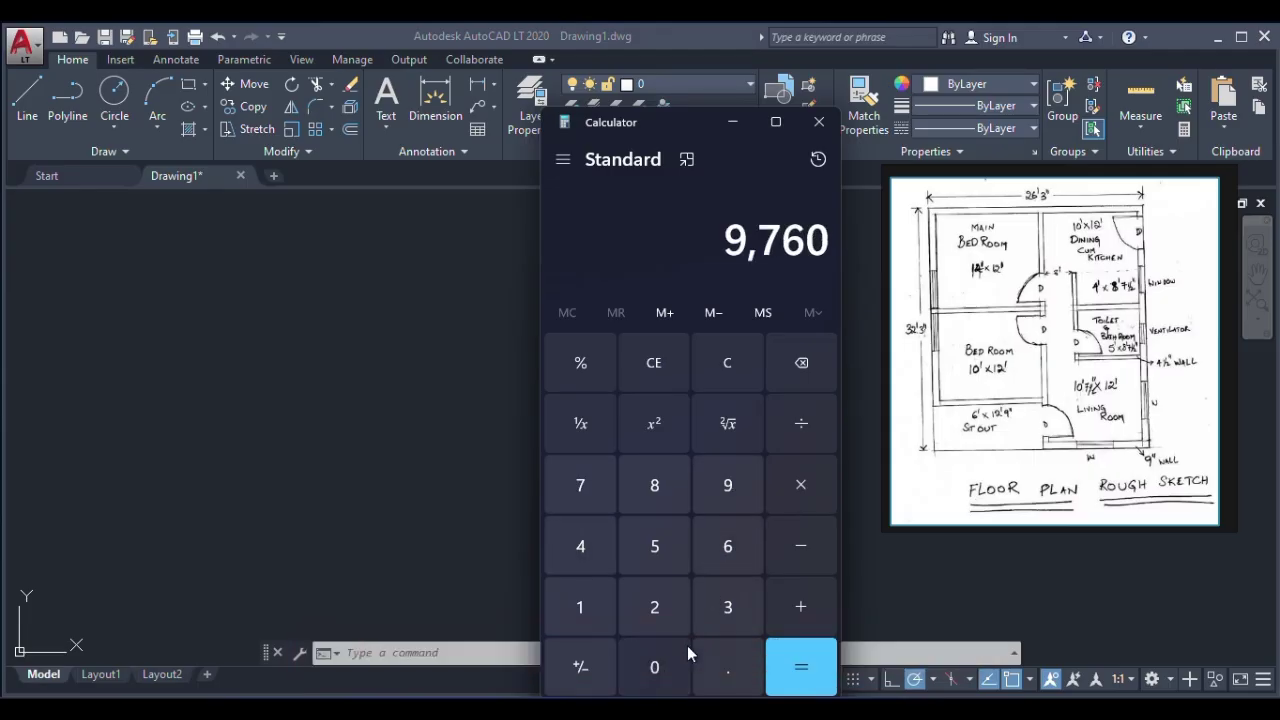
left_click(800, 612)
left_click(587, 490)
left_click(659, 553)
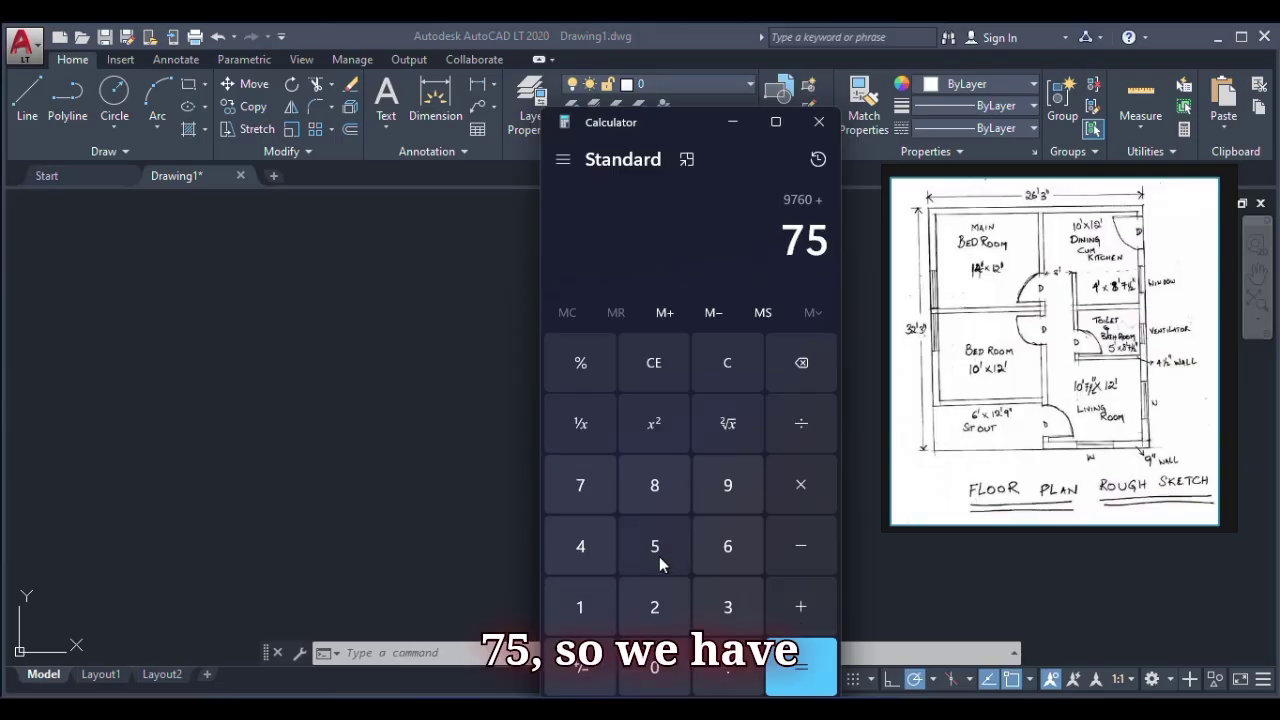
left_click(806, 667)
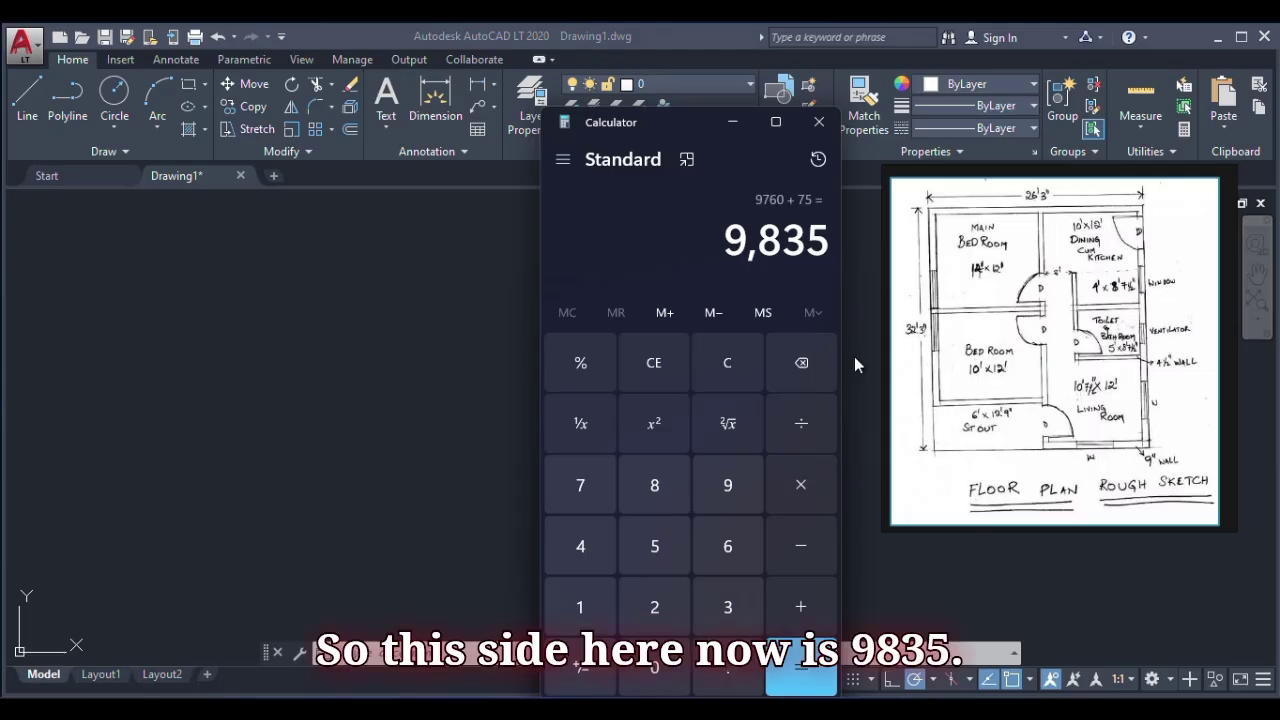
- Minimize the Calculator and return to the empty AutoCAD drawing with the sketch still displayed
left_click(940, 232)
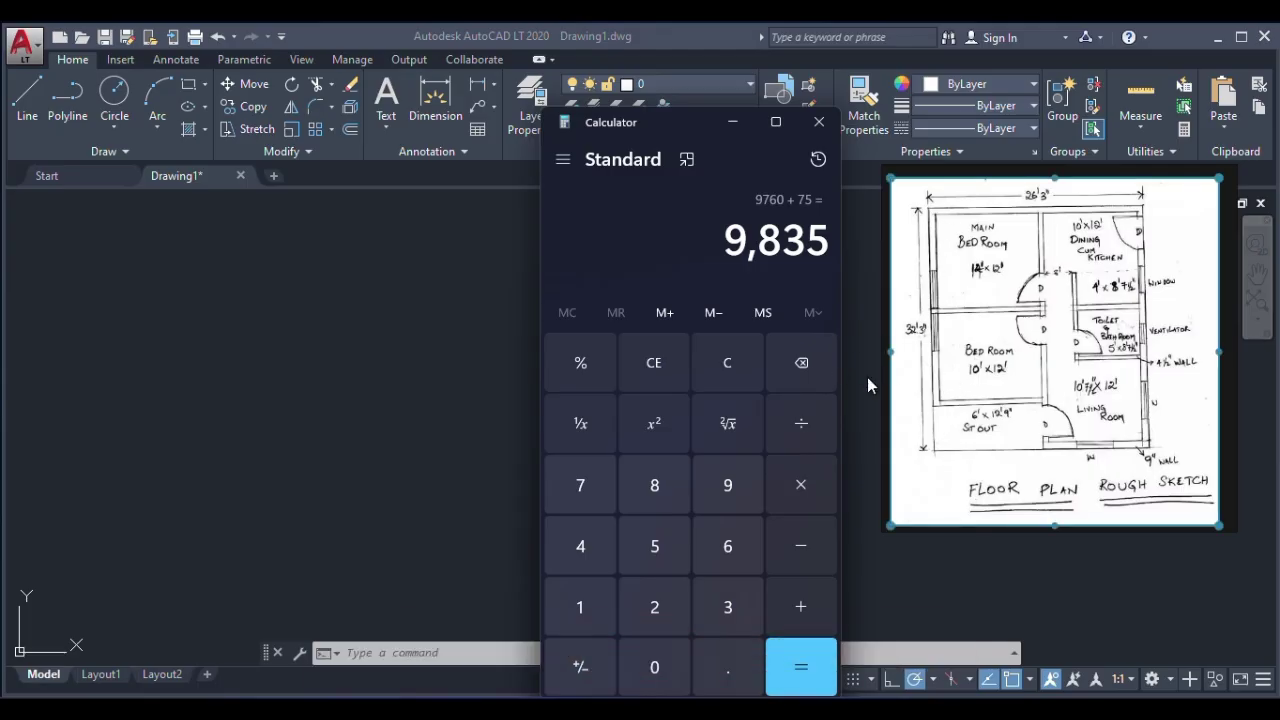
key("Escape")
left_click(746, 122)
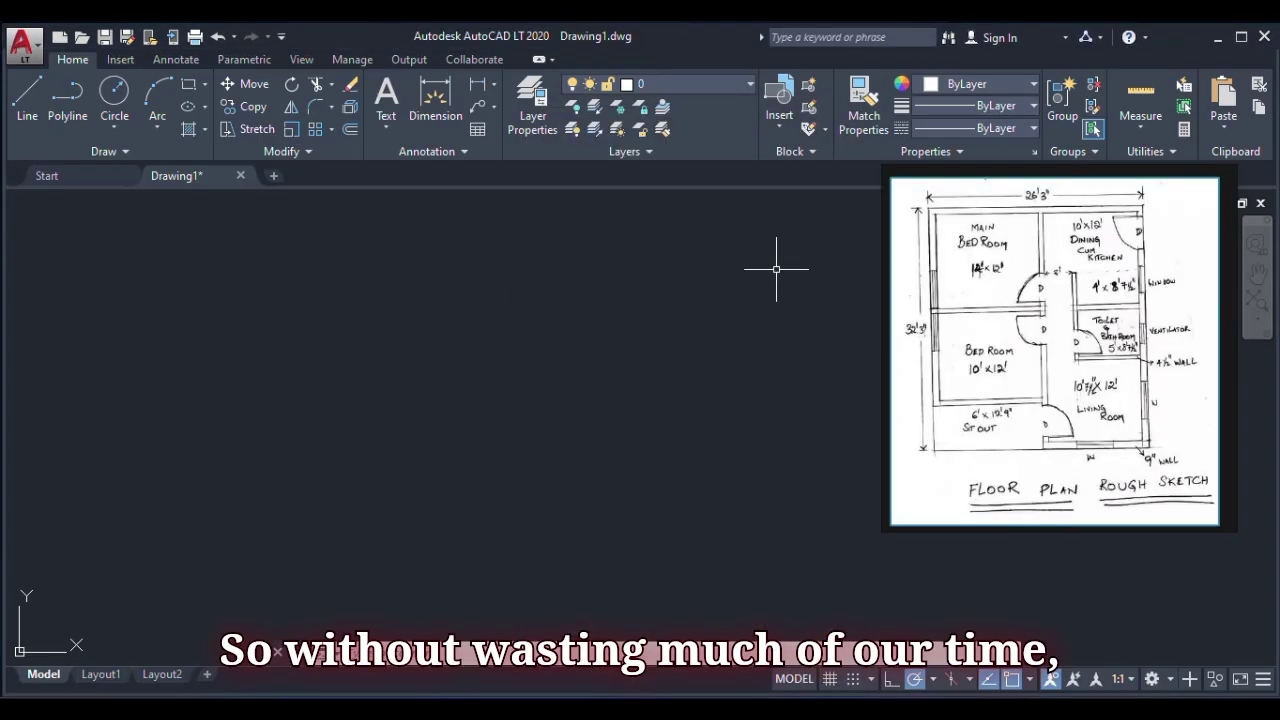
- With Ortho mode on, draw the plan's top edge as a horizontal line 8000 mm long
left_click(890, 420)
key("Escape")
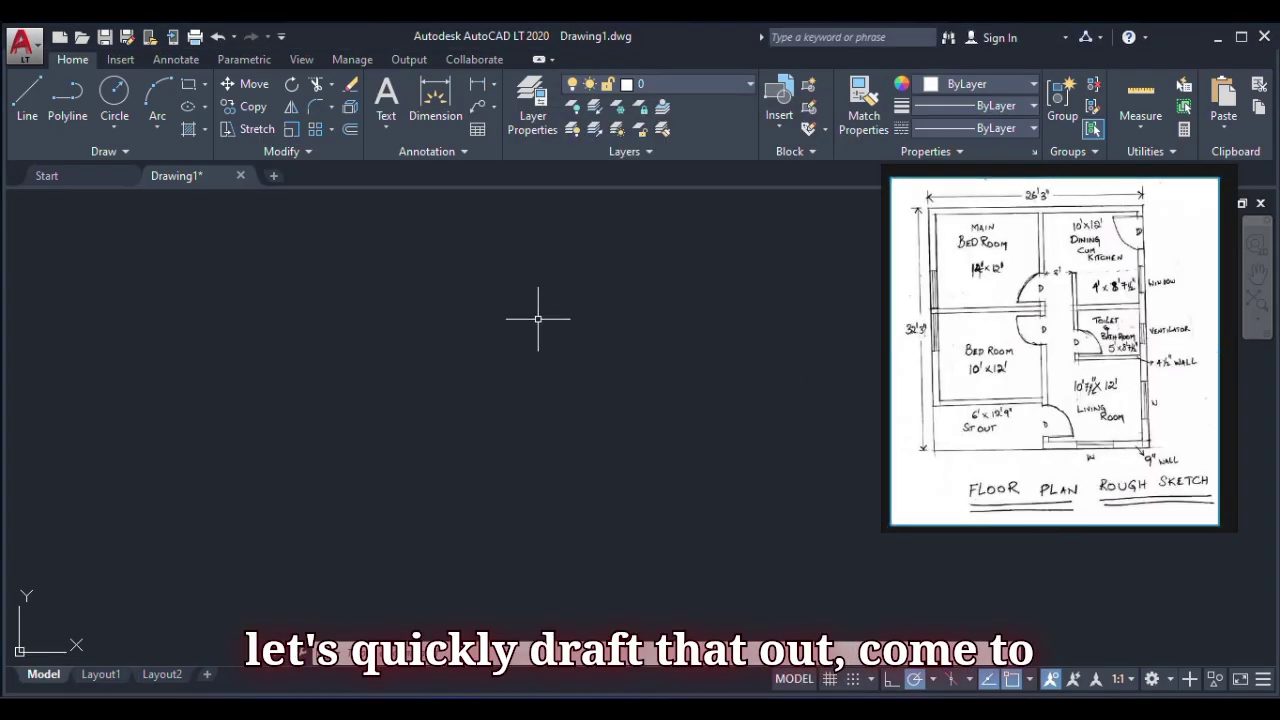
left_click(32, 97)
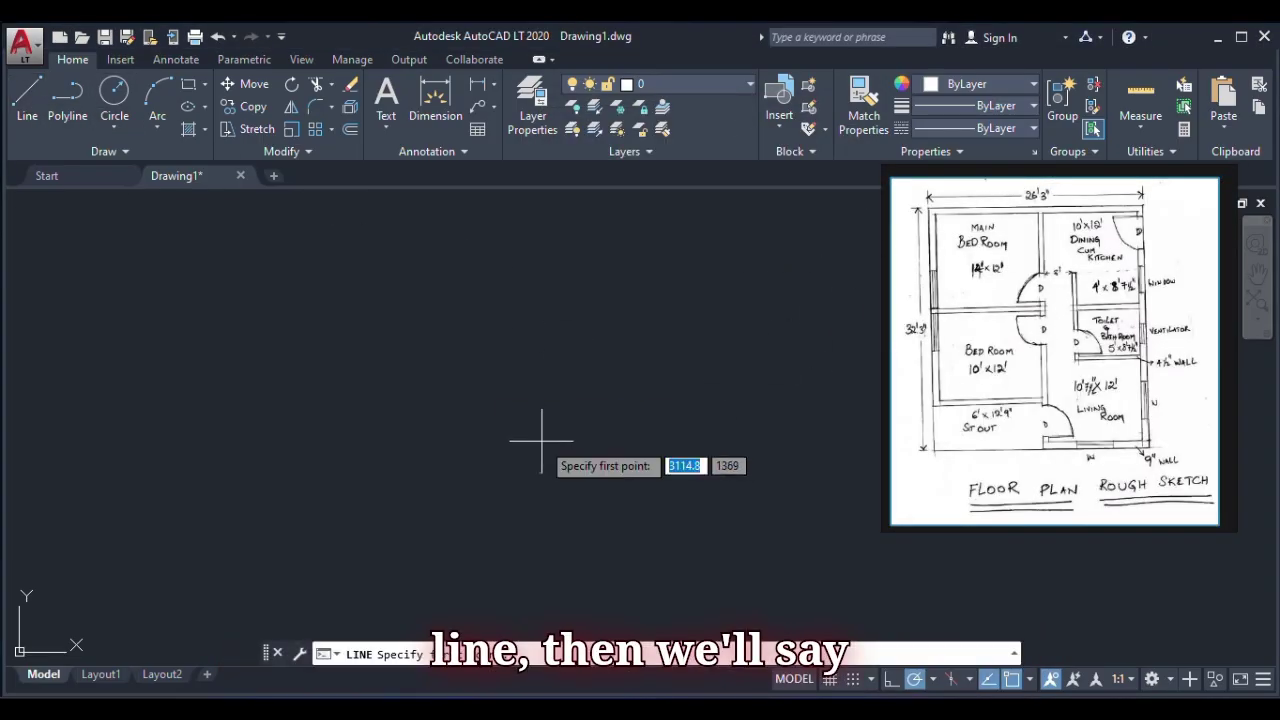
left_click(310, 352)
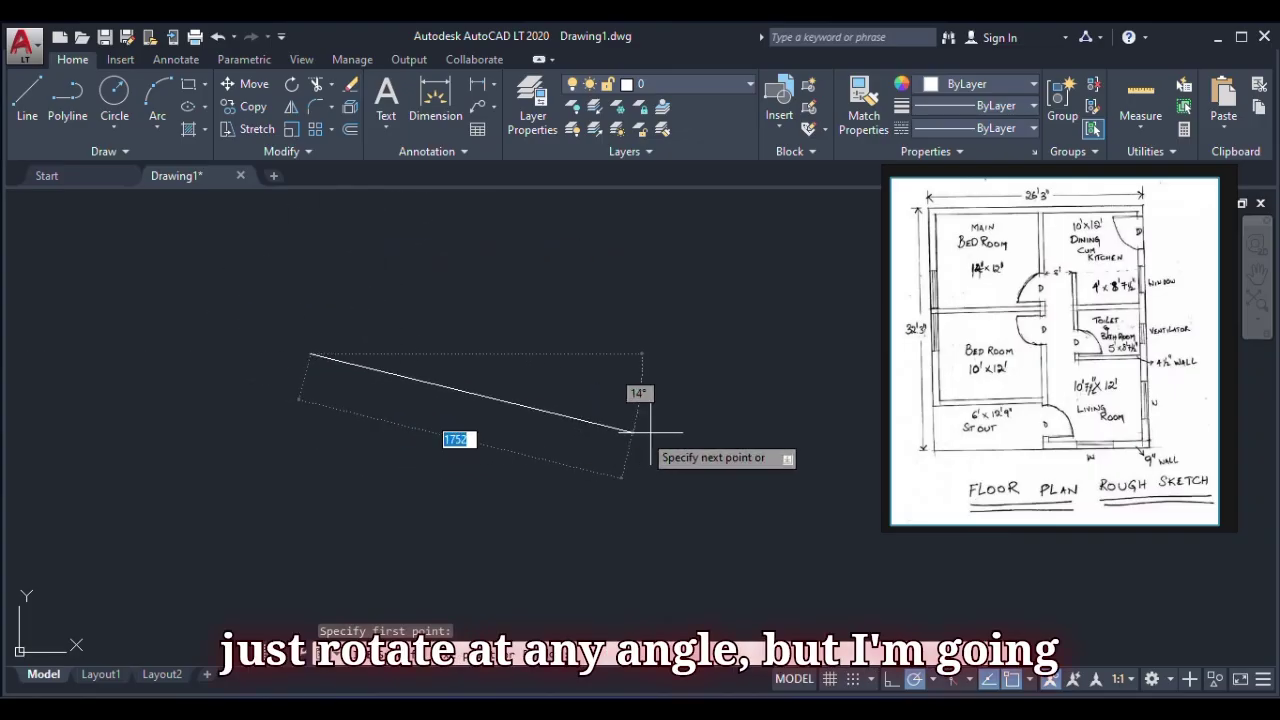
left_click(889, 681)
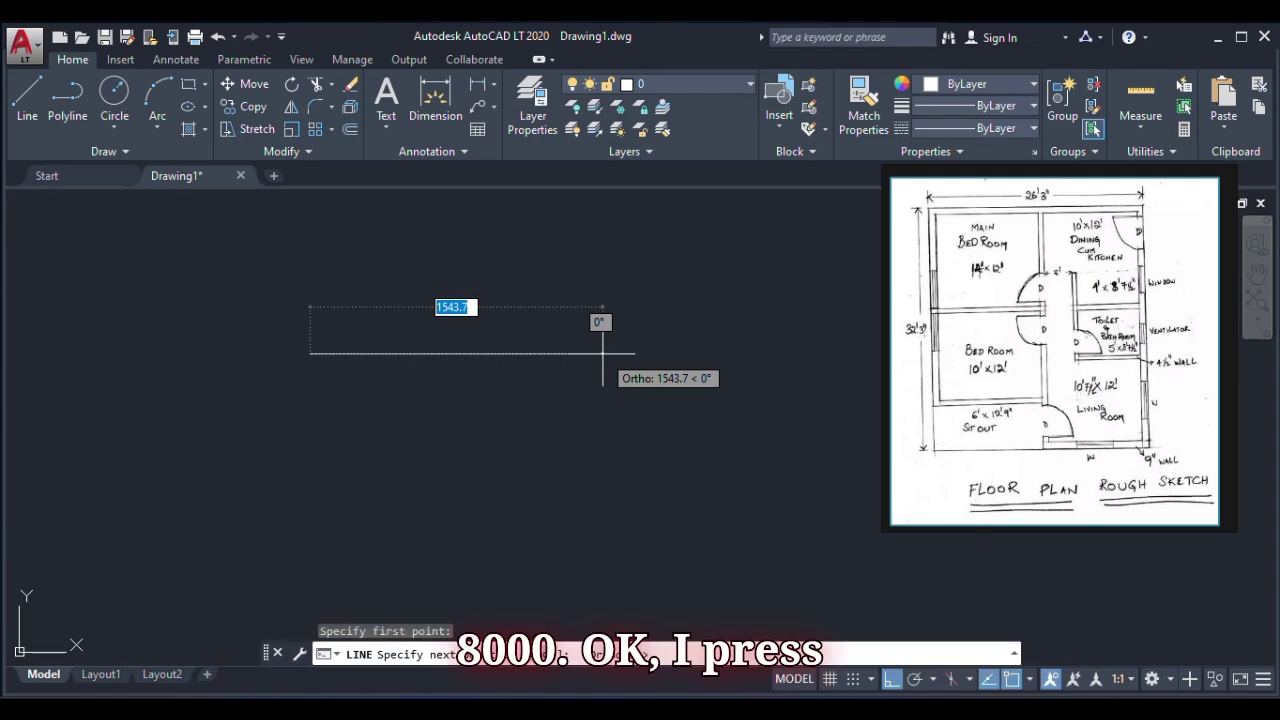
type("8000")
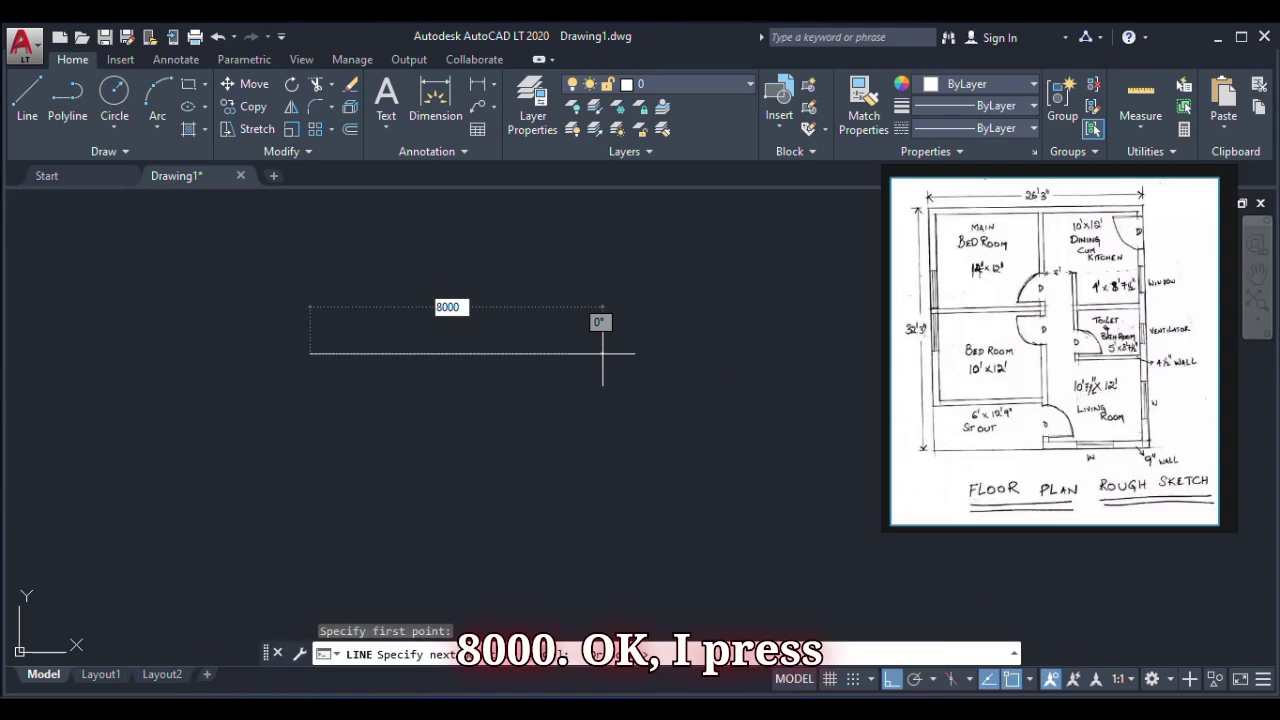
key("Return")
- Draw the outline's right edge 9835 mm straight down from the top edge's right end and finish the line
scroll(522, 333, "down", 5)
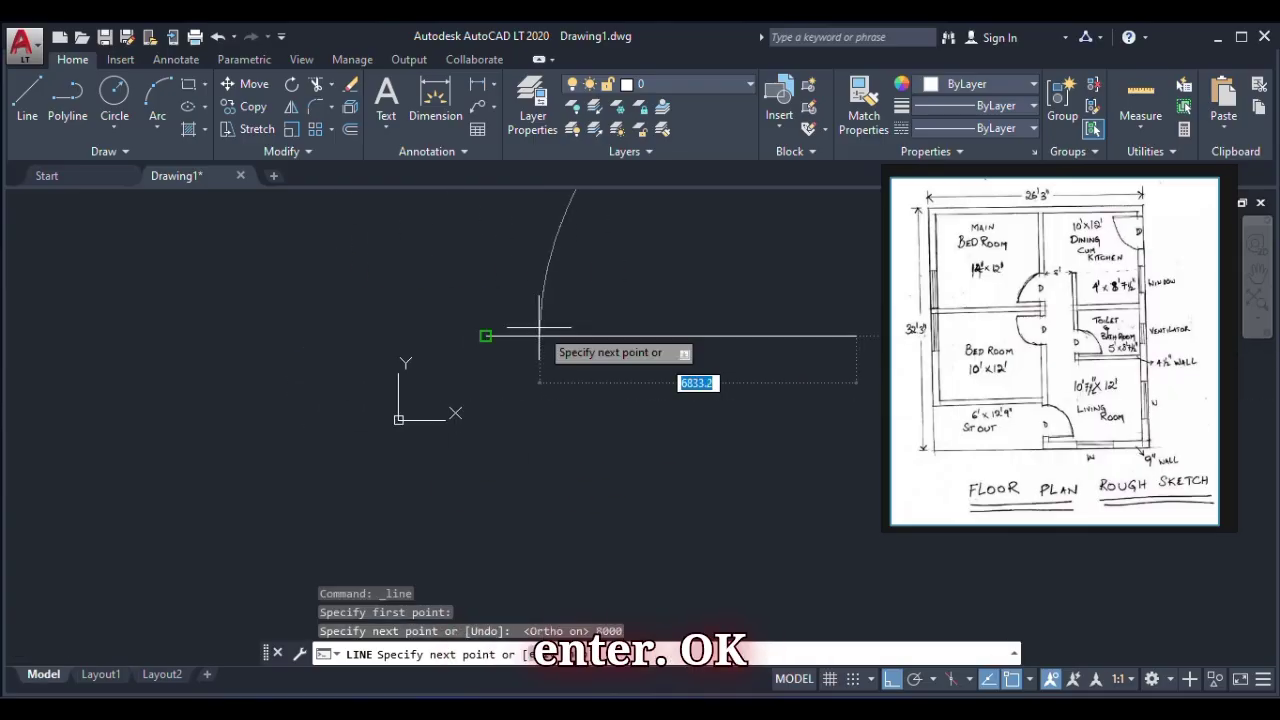
scroll(780, 328, "up", 3)
scroll(350, 360, "down", 5)
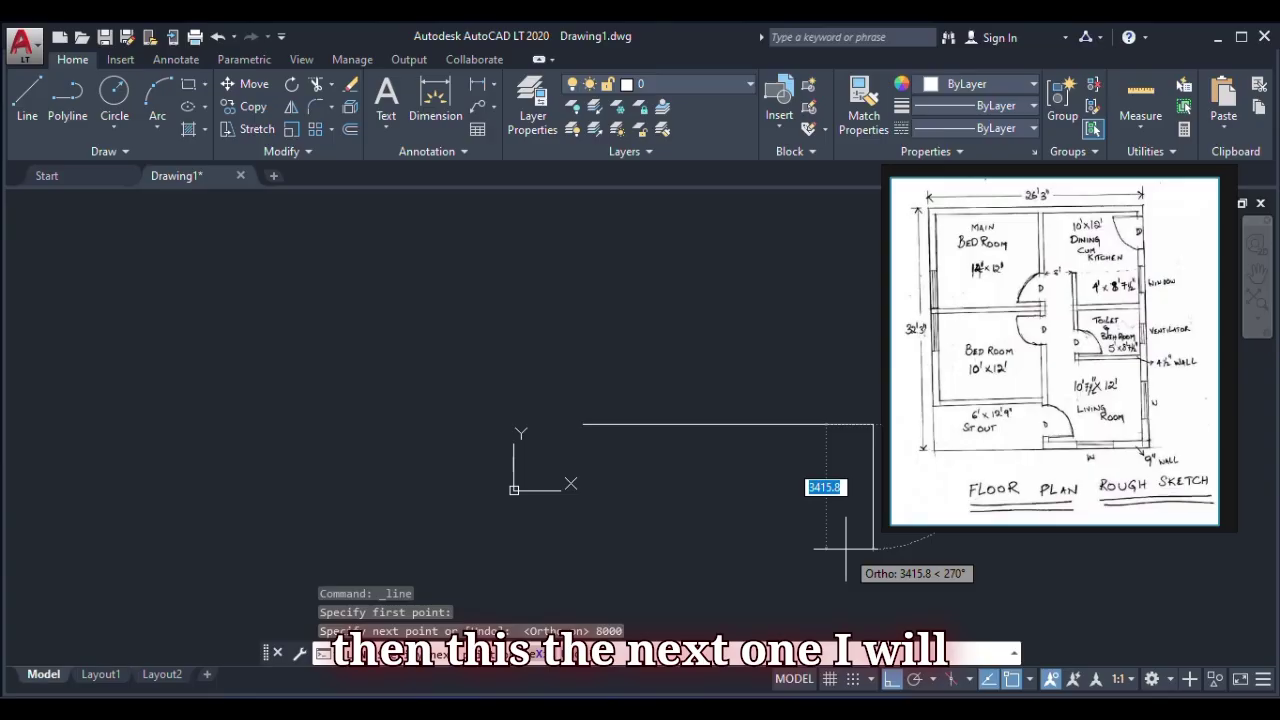
type("9")
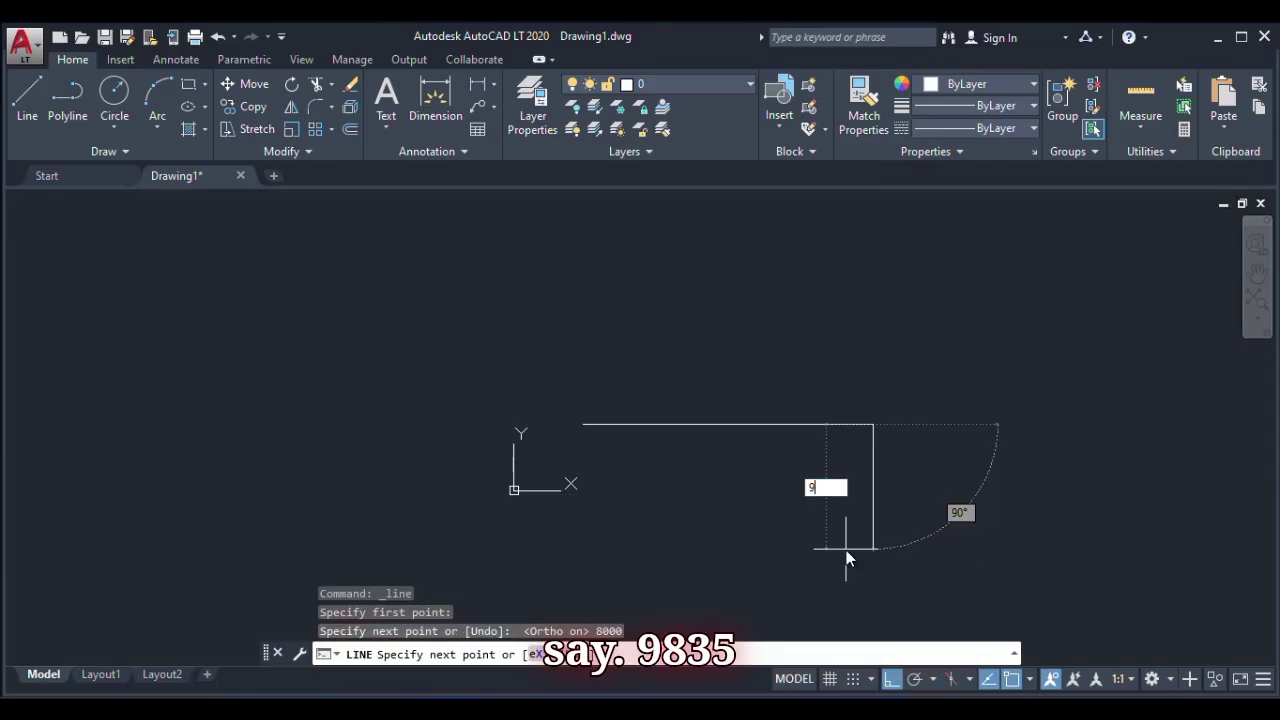
type("835")
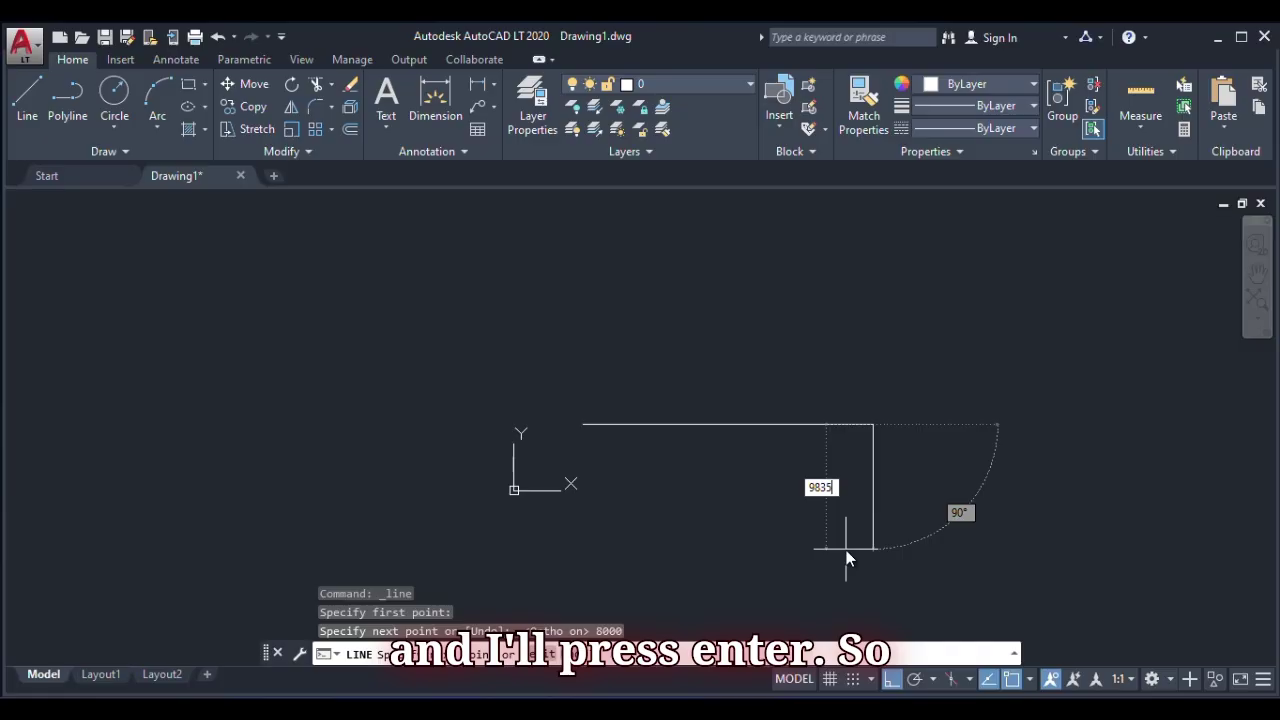
key("Return")
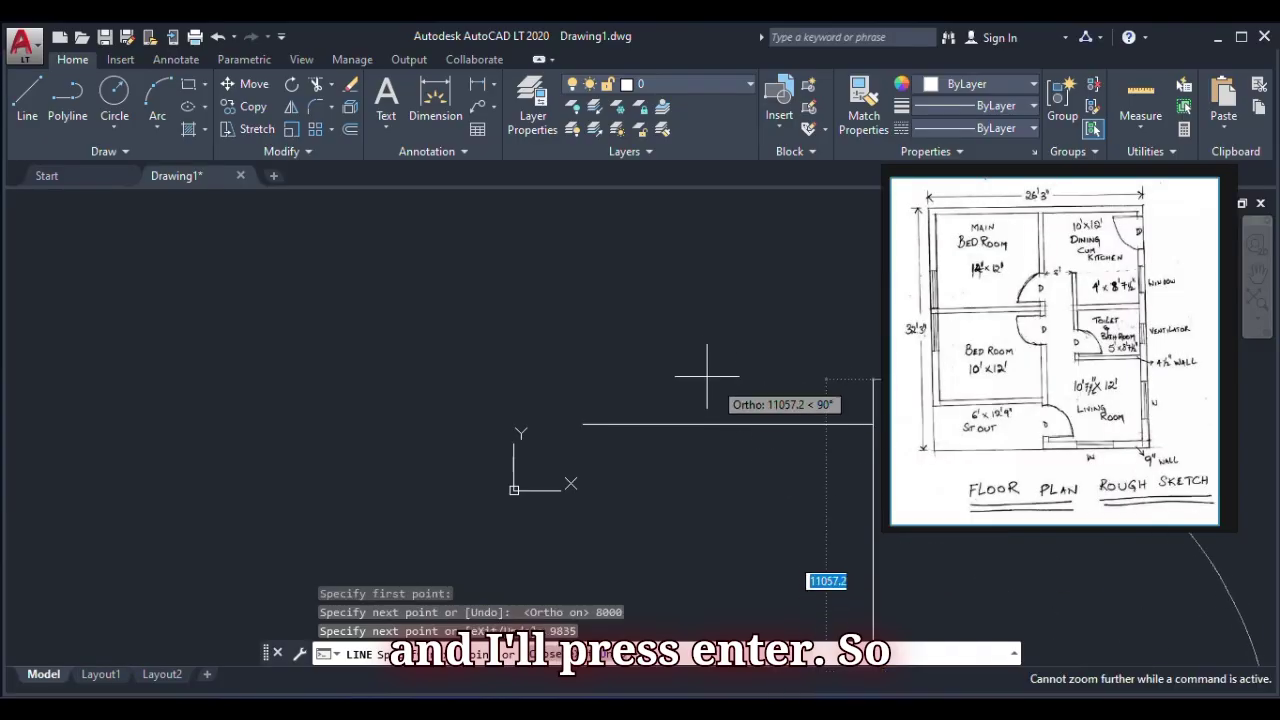
key("Escape")
- Move the UCS origin to the empty area left of the outline, near the lower end of its vertical edge
scroll(700, 400, "down", 2)
scroll(682, 376, "down", 3)
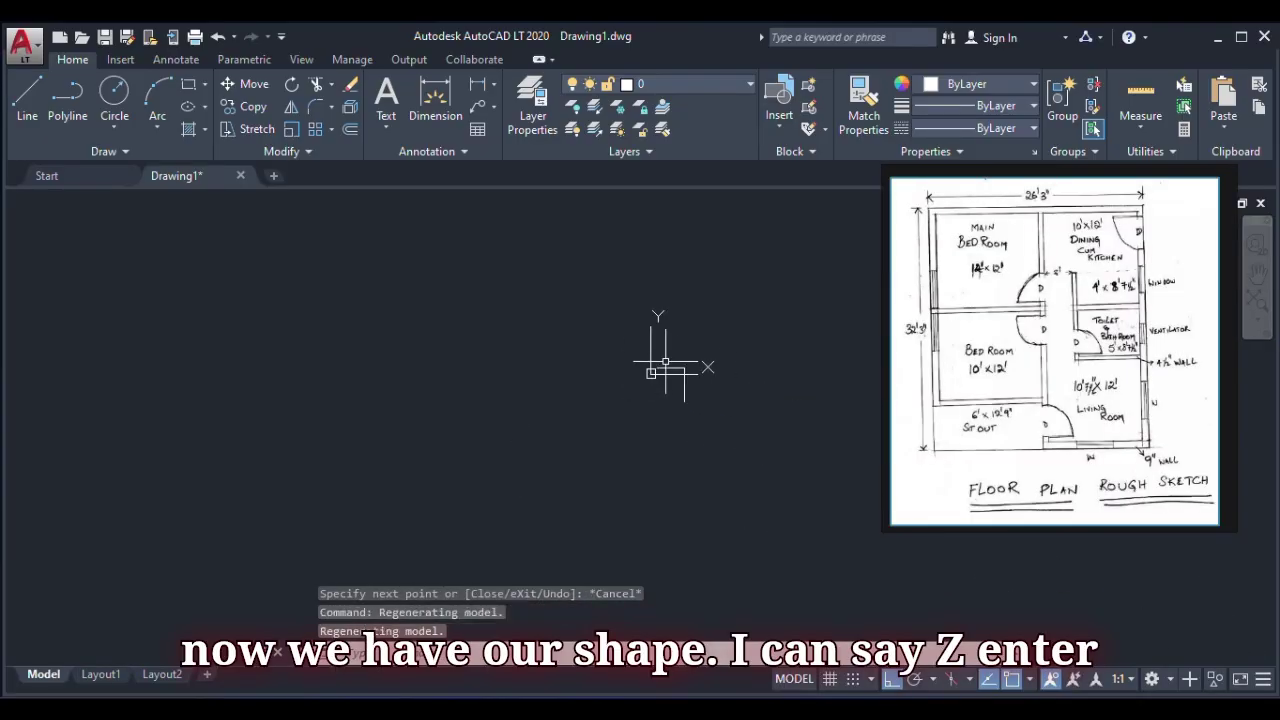
type("z")
key("Return")
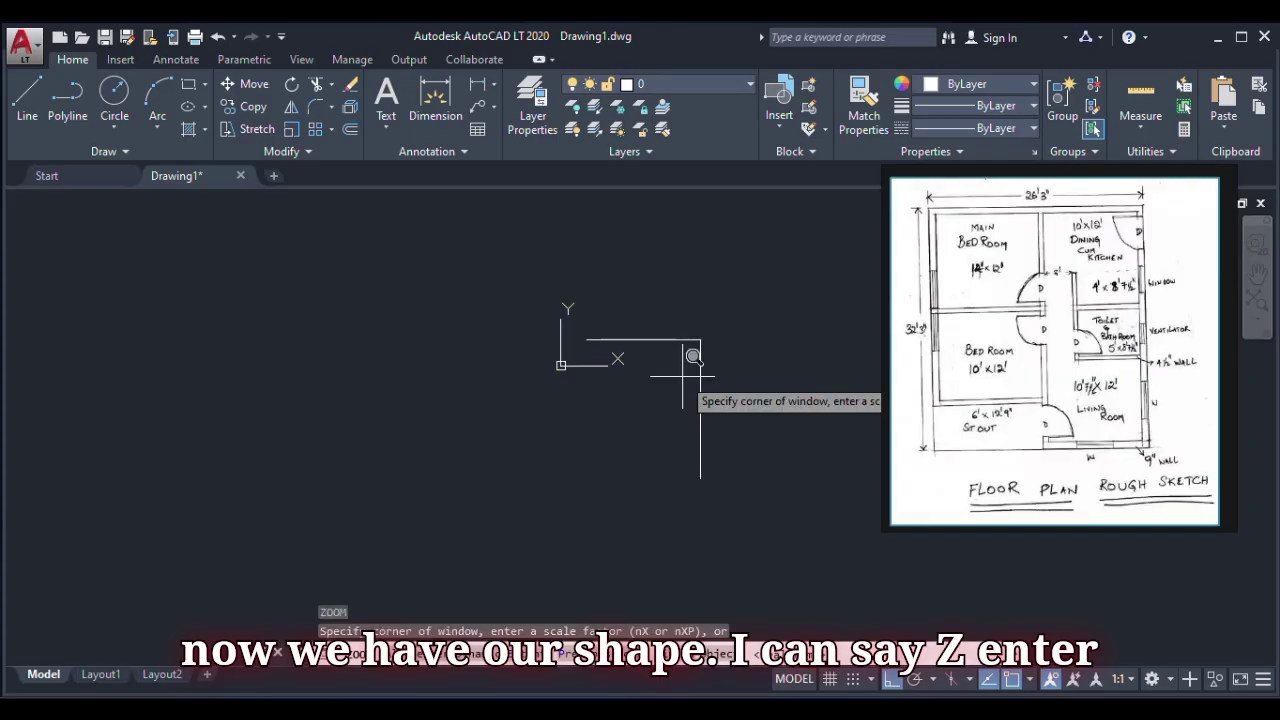
type("a")
key("Return")
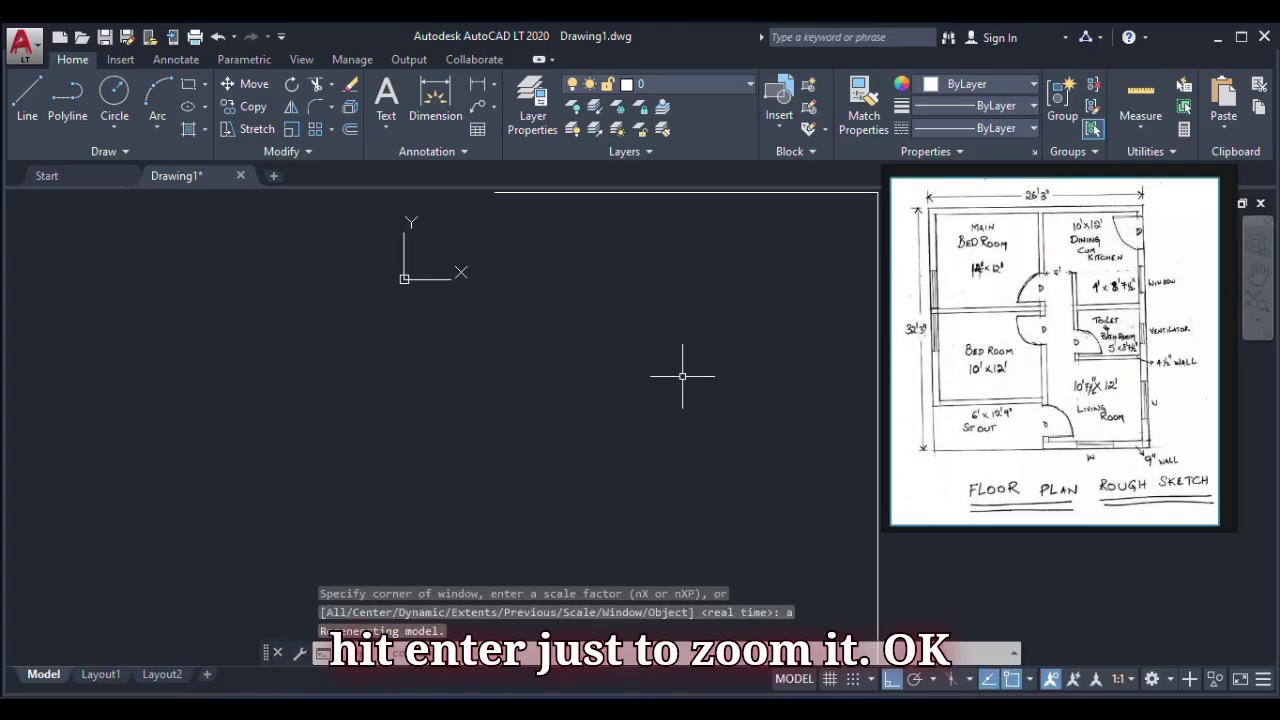
left_click(403, 279)
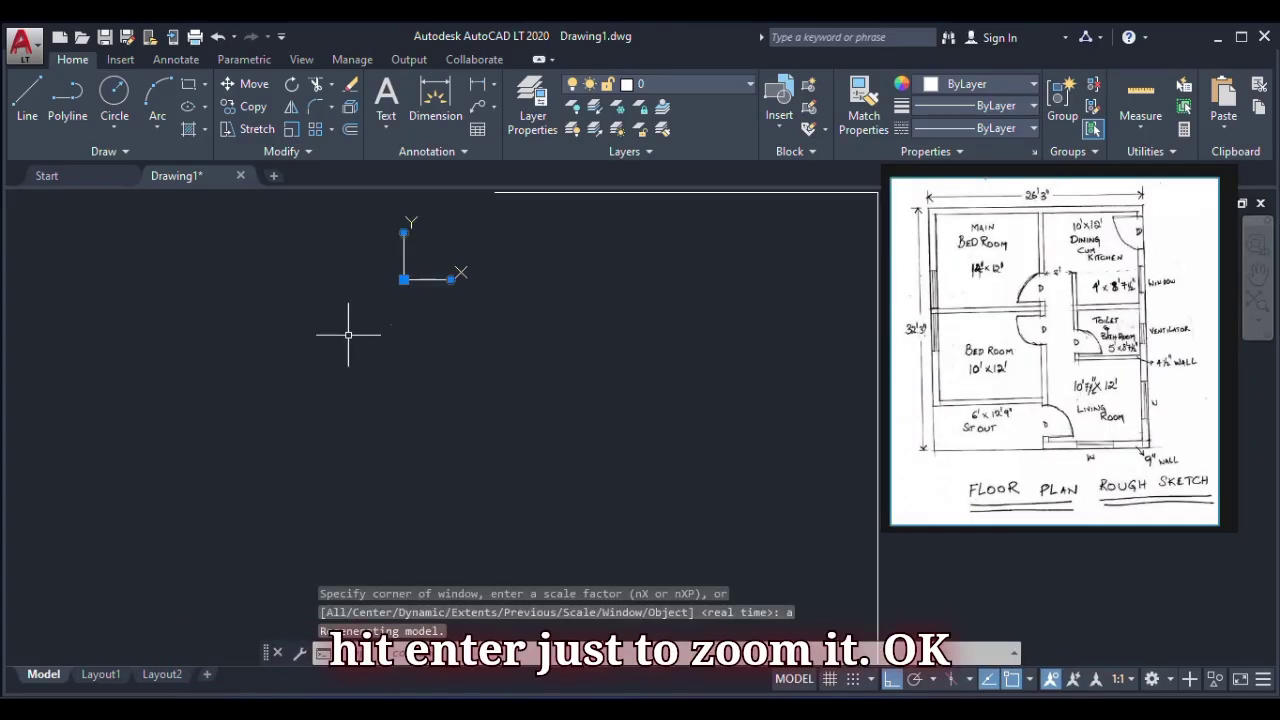
left_click(403, 280)
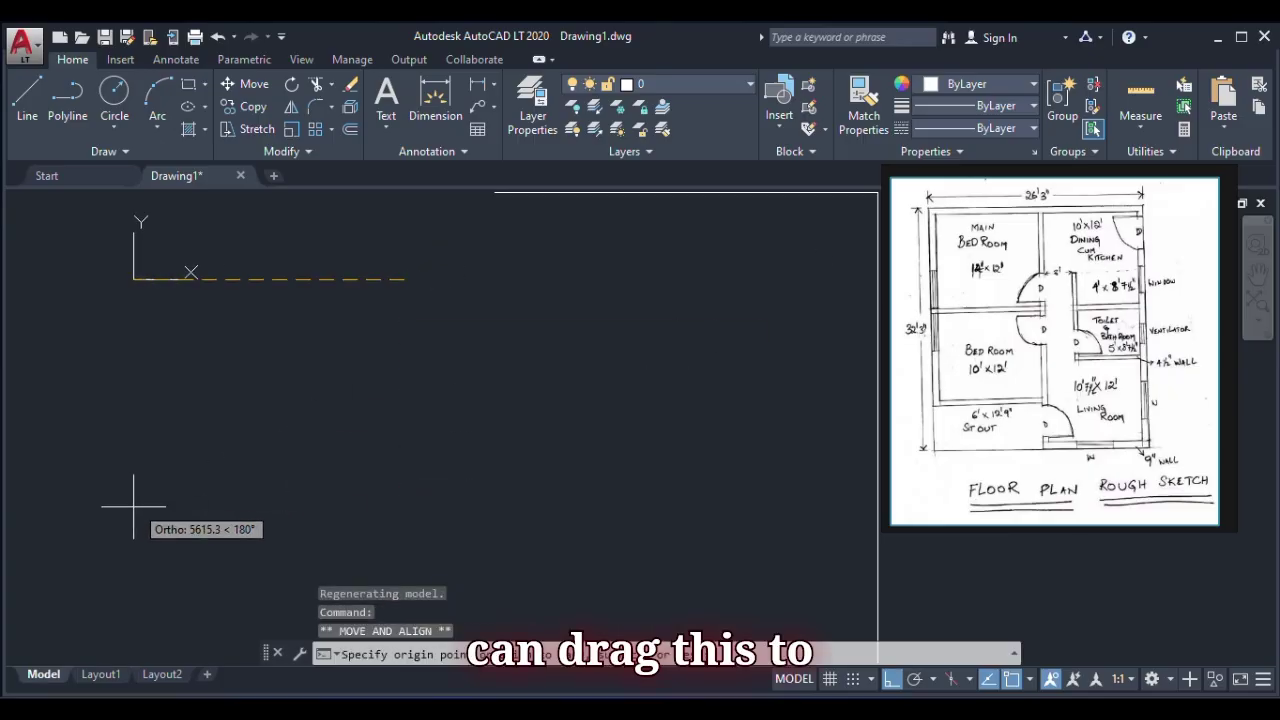
left_click(63, 357)
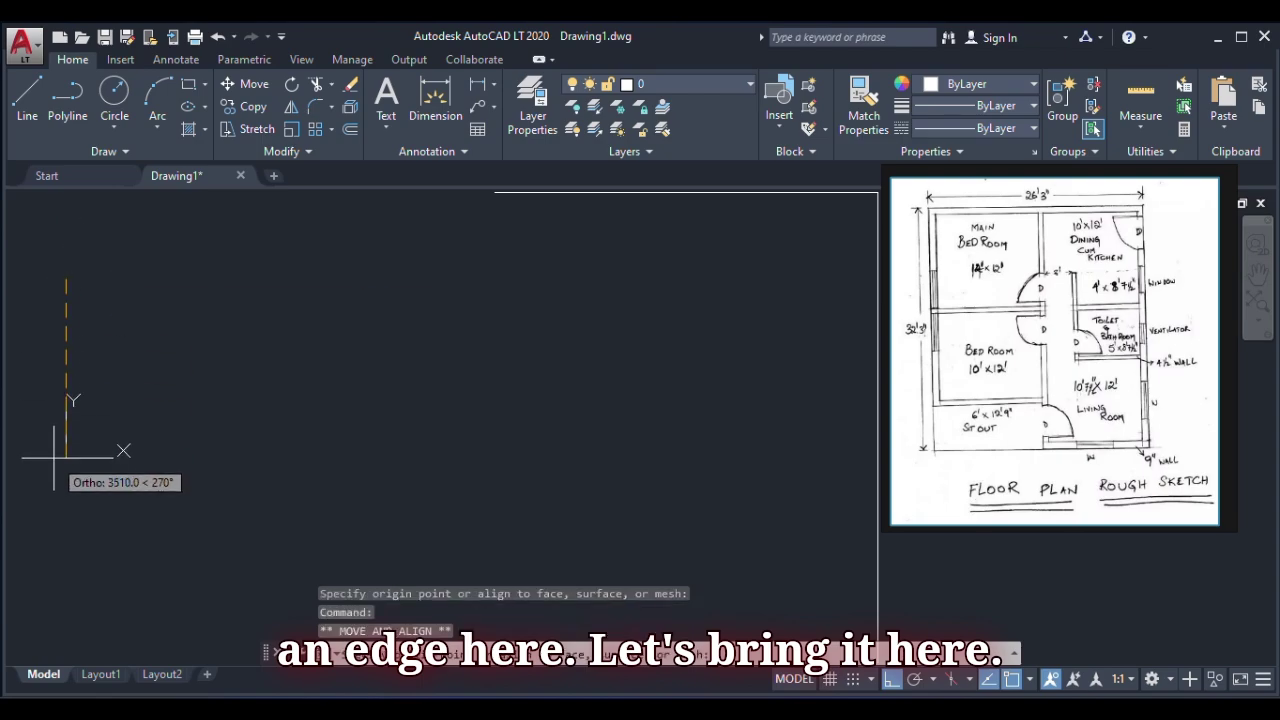
left_click(58, 632)
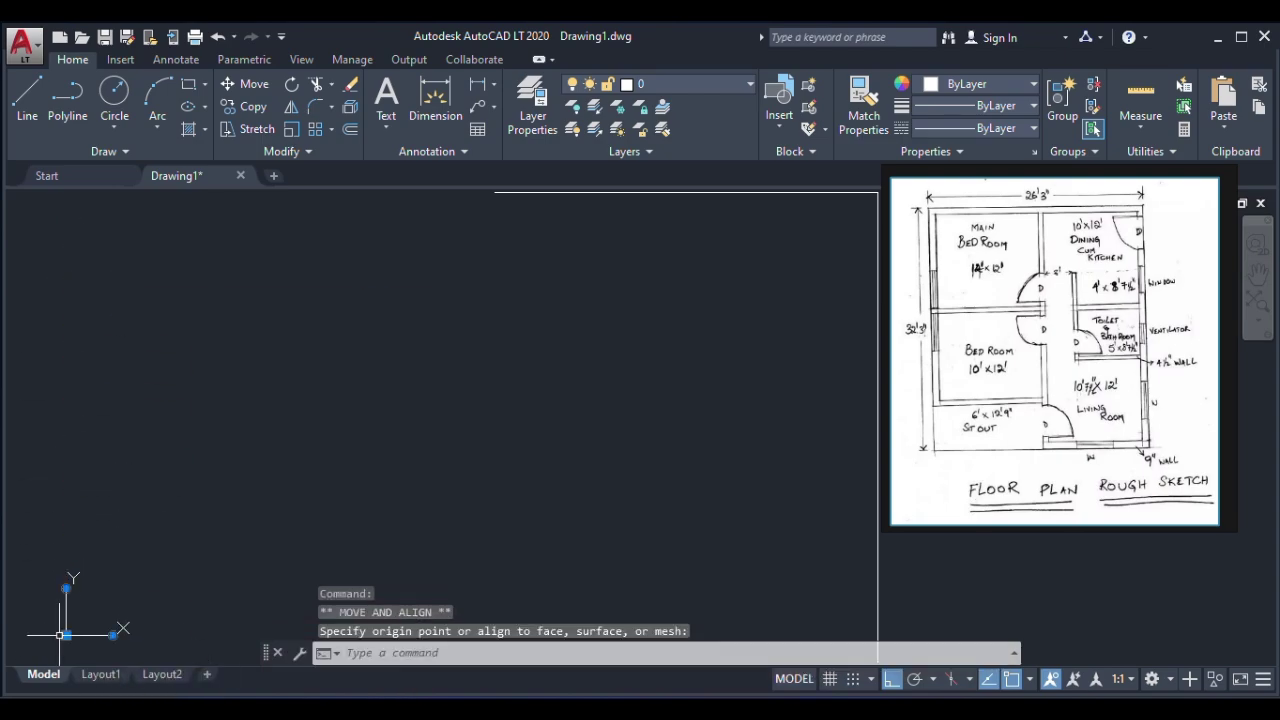
- Copy the outline's right vertical edge from its upper endpoint to the left end of the top edge
scroll(328, 487, "down", 6)
scroll(398, 448, "up", 8)
scroll(503, 354, "down", 5)
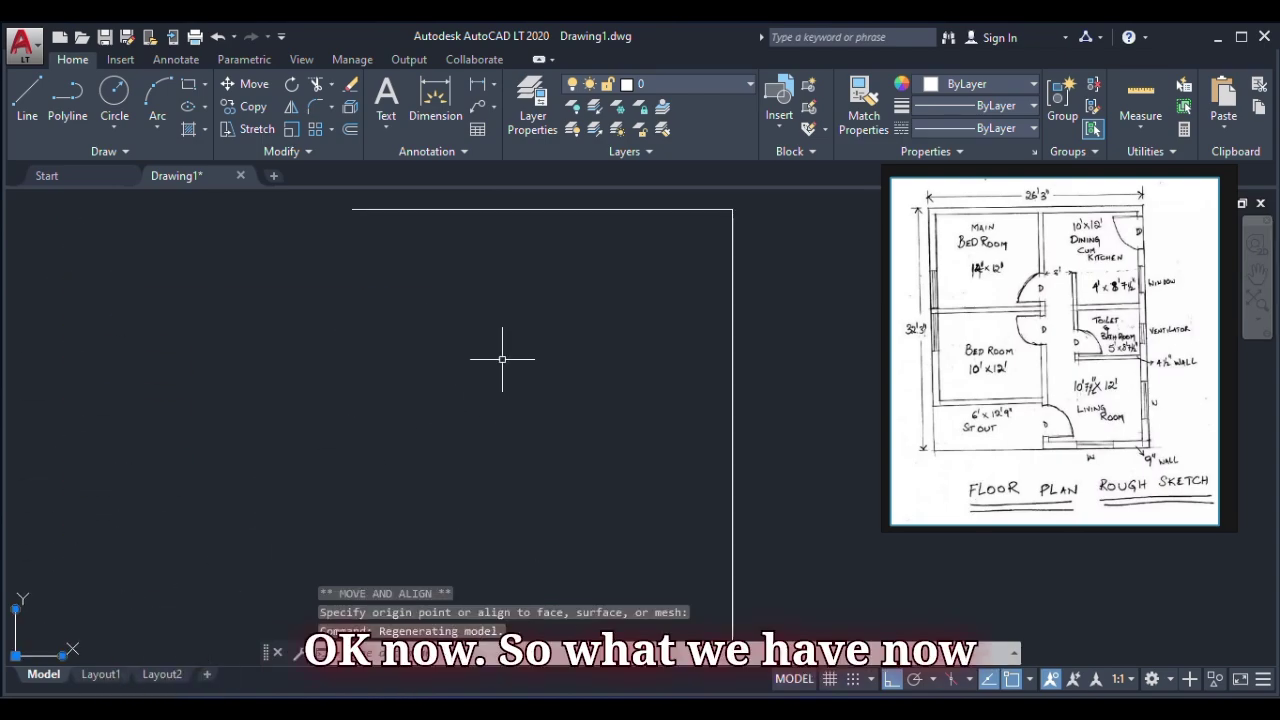
scroll(523, 420, "up", 2)
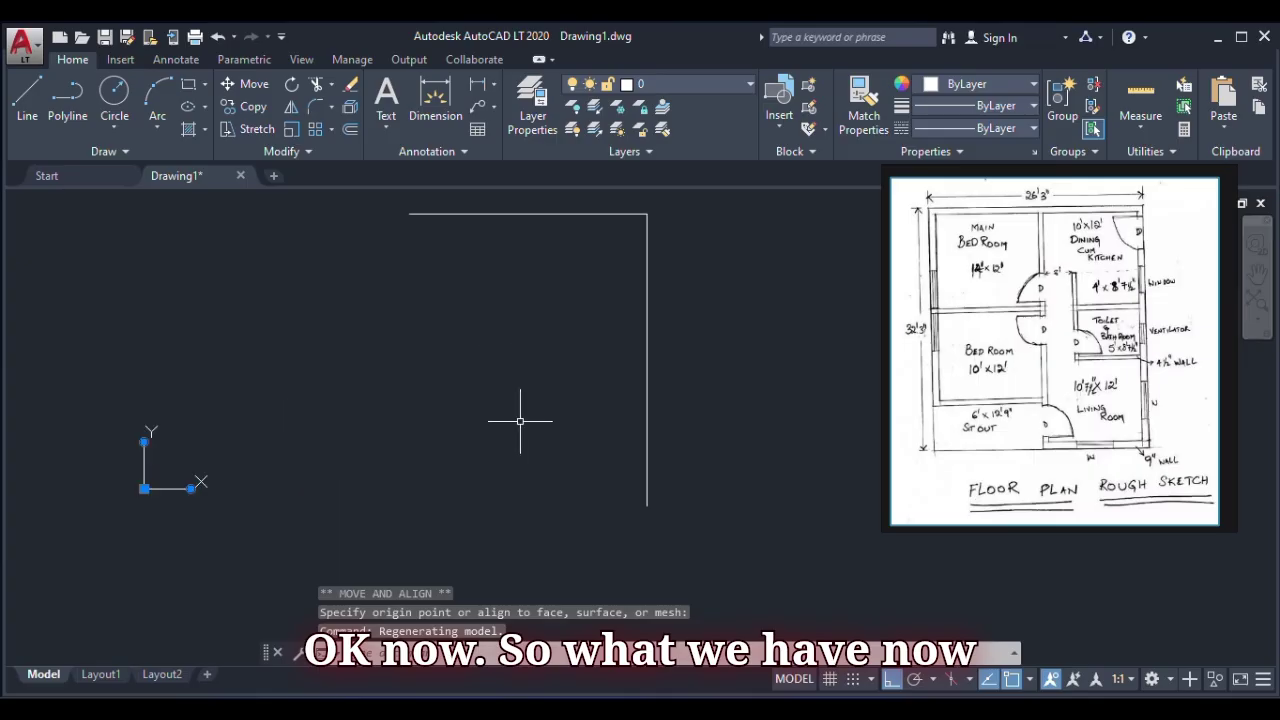
left_click(646, 245)
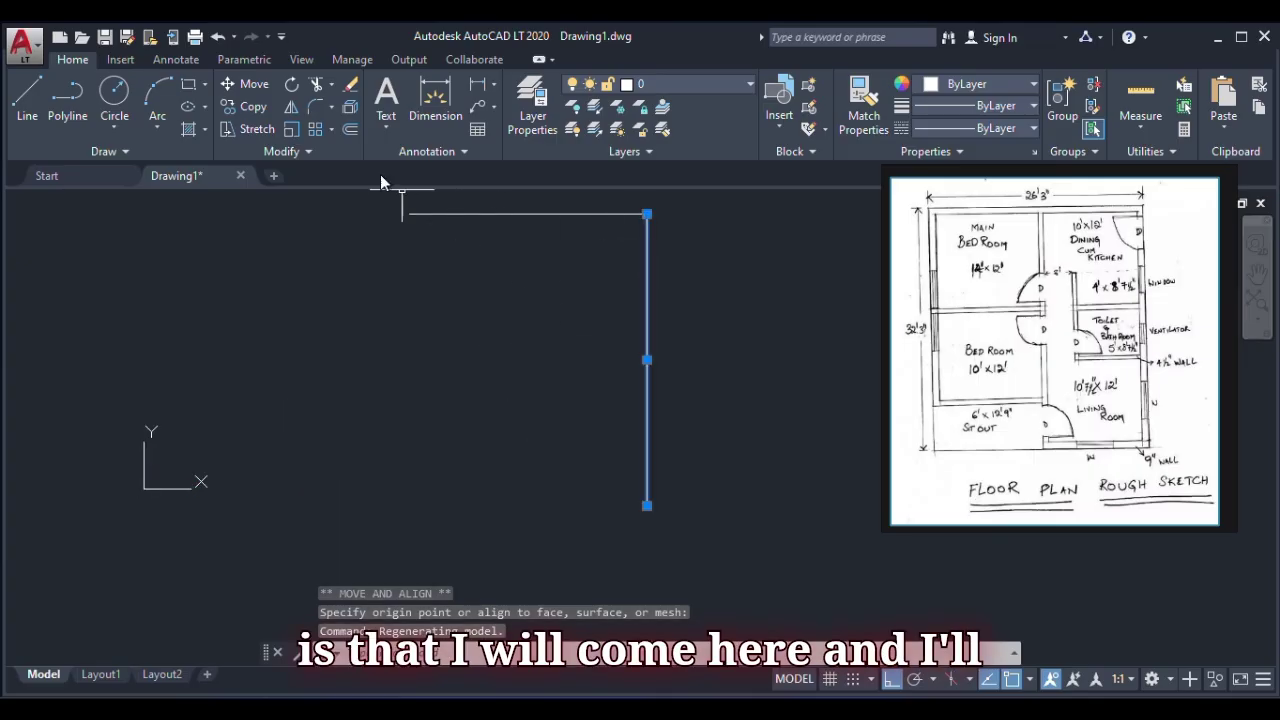
left_click(241, 107)
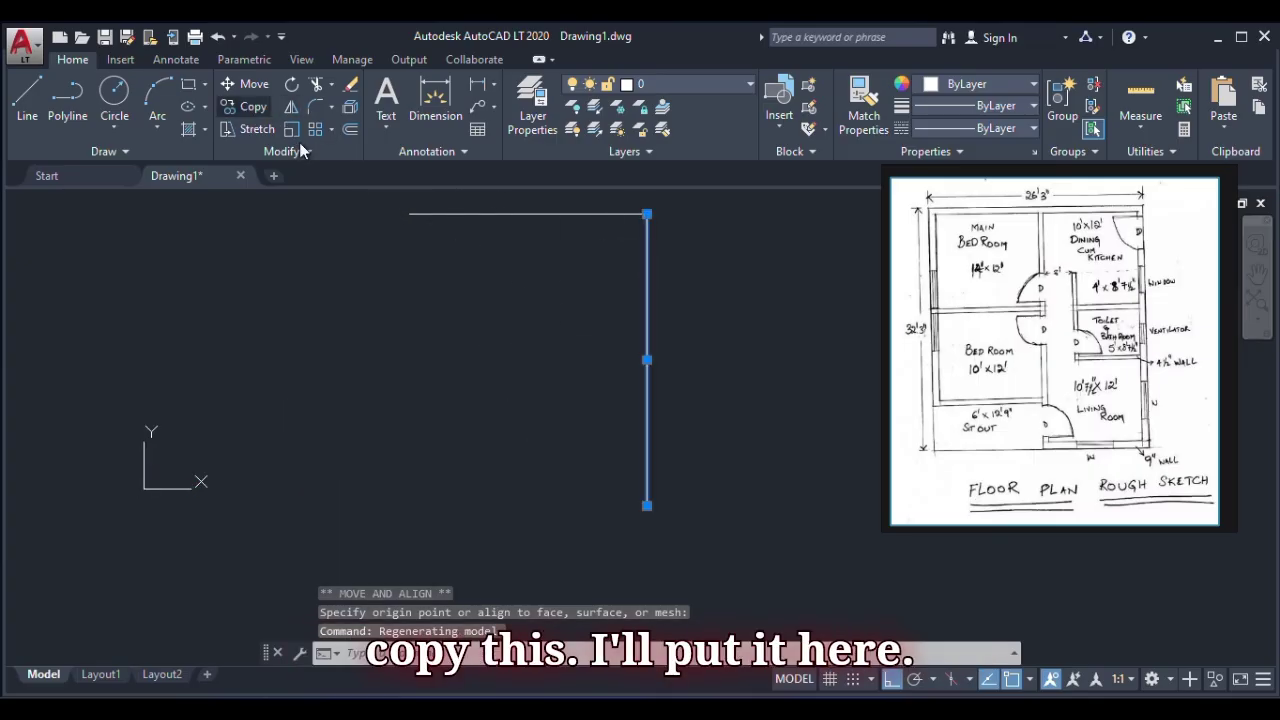
left_click(647, 212)
left_click(410, 213)
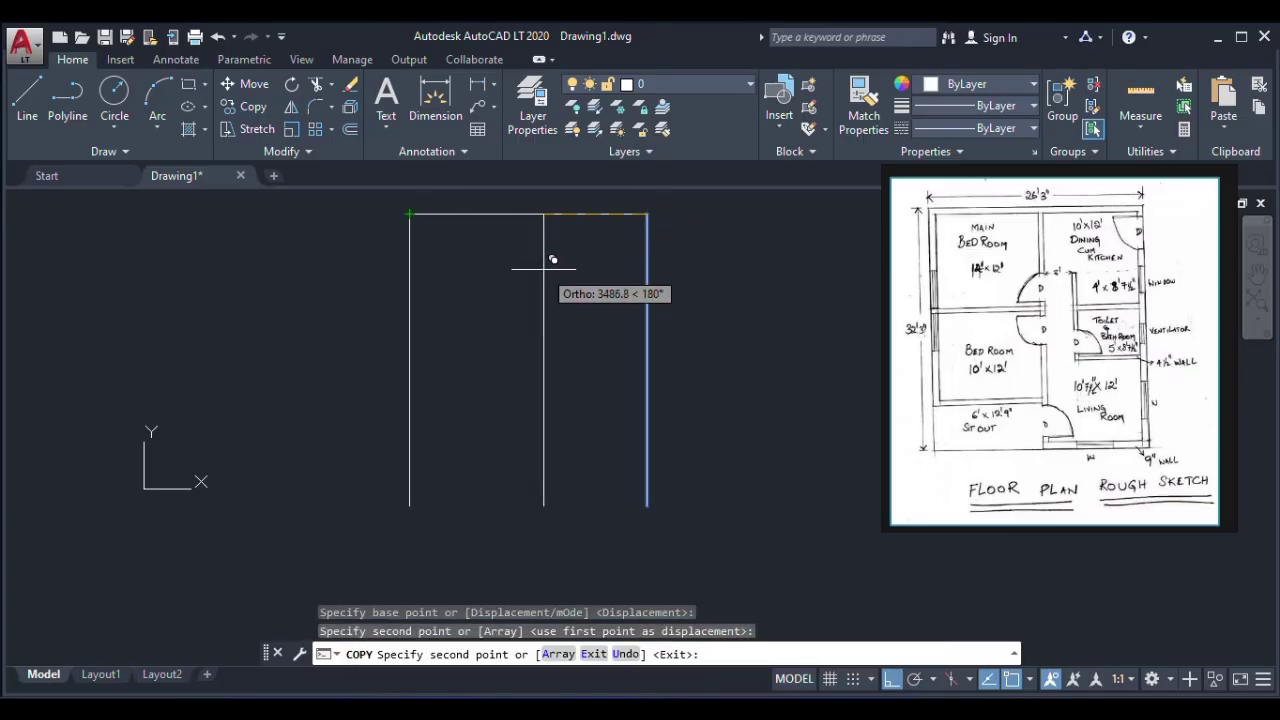
key("Escape")
- Copy the top edge down to the lower ends of the vertical edges to close the rectangular outline
left_click(550, 213)
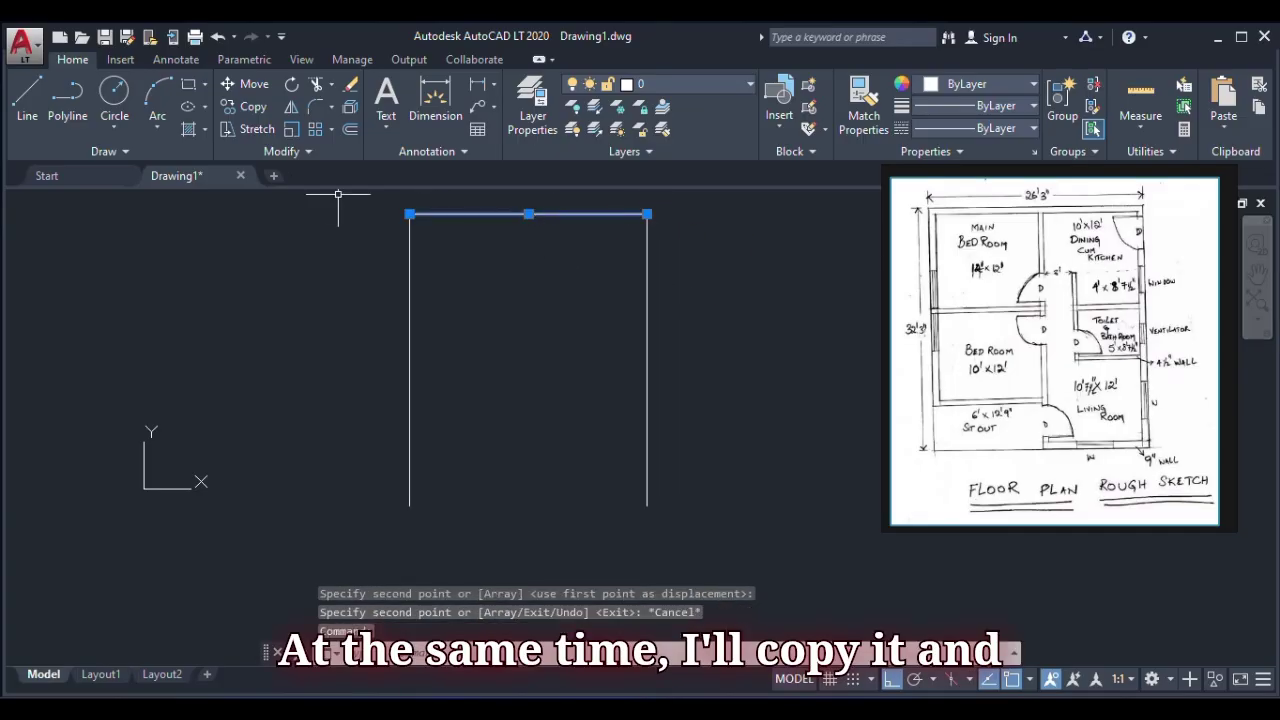
left_click(244, 108)
left_click(409, 213)
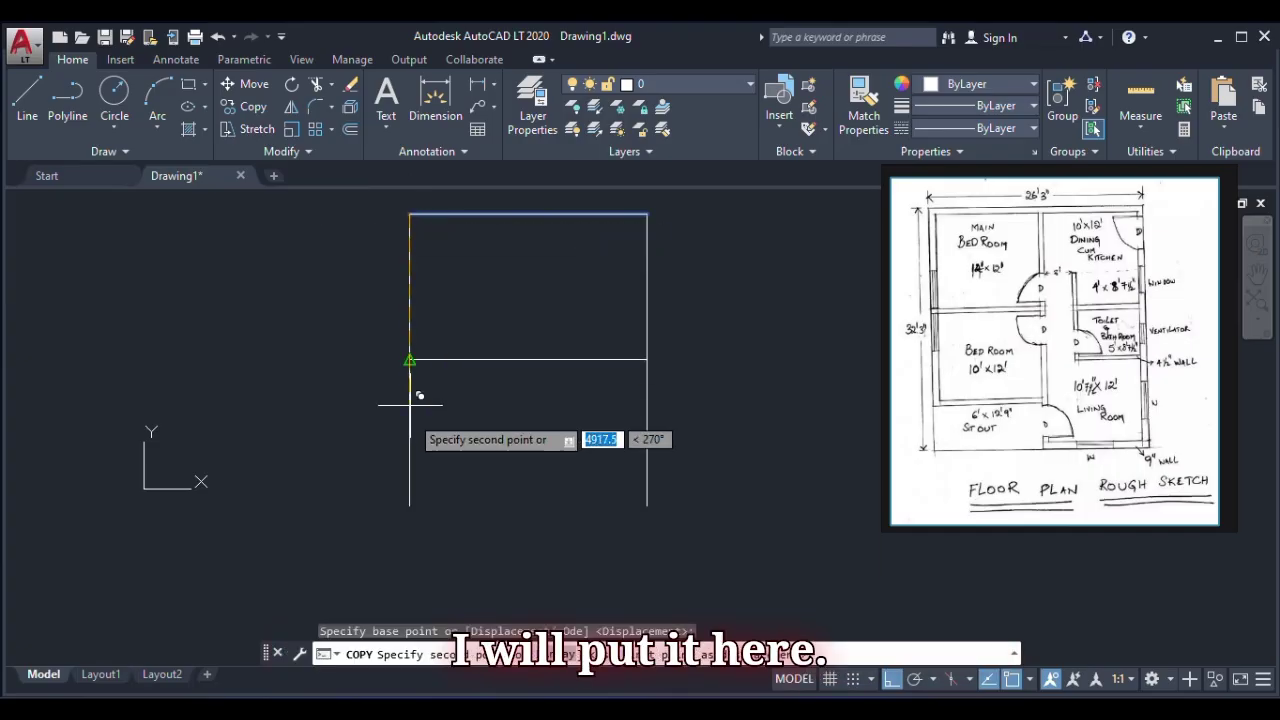
left_click(410, 506)
scroll(480, 240, "up", 4)
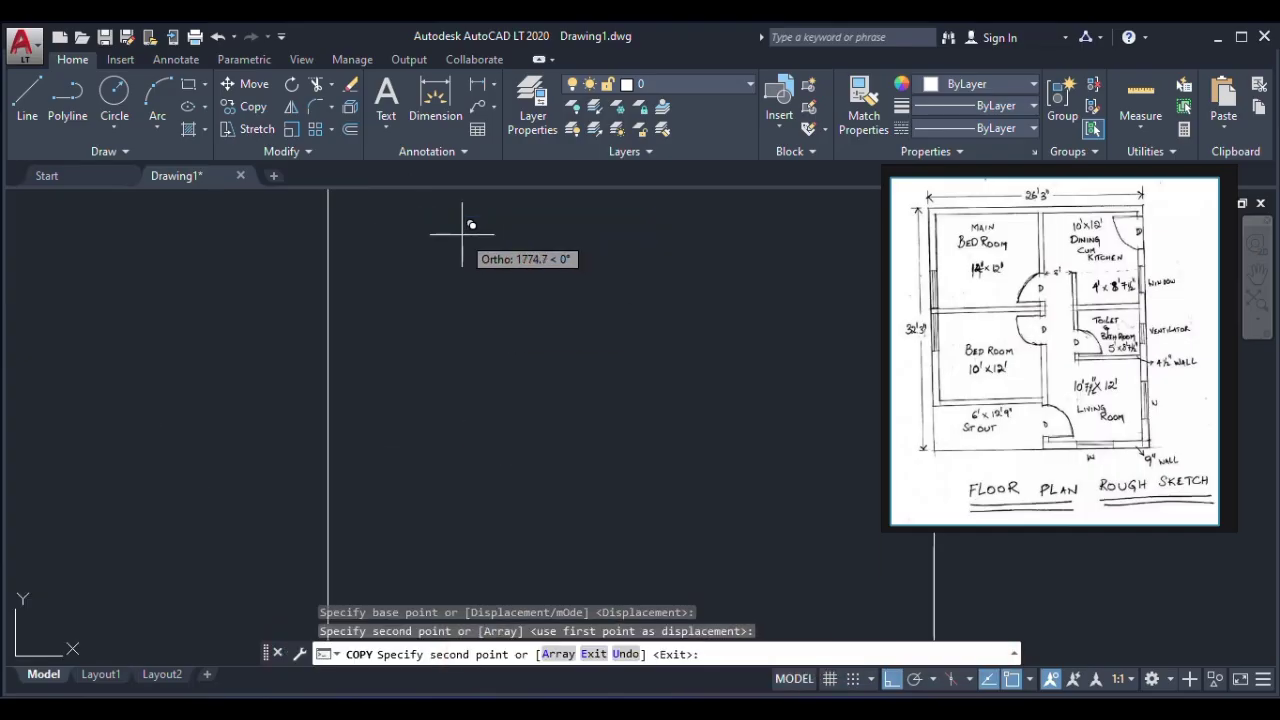
scroll(462, 235, "down", 4)
key("Escape")
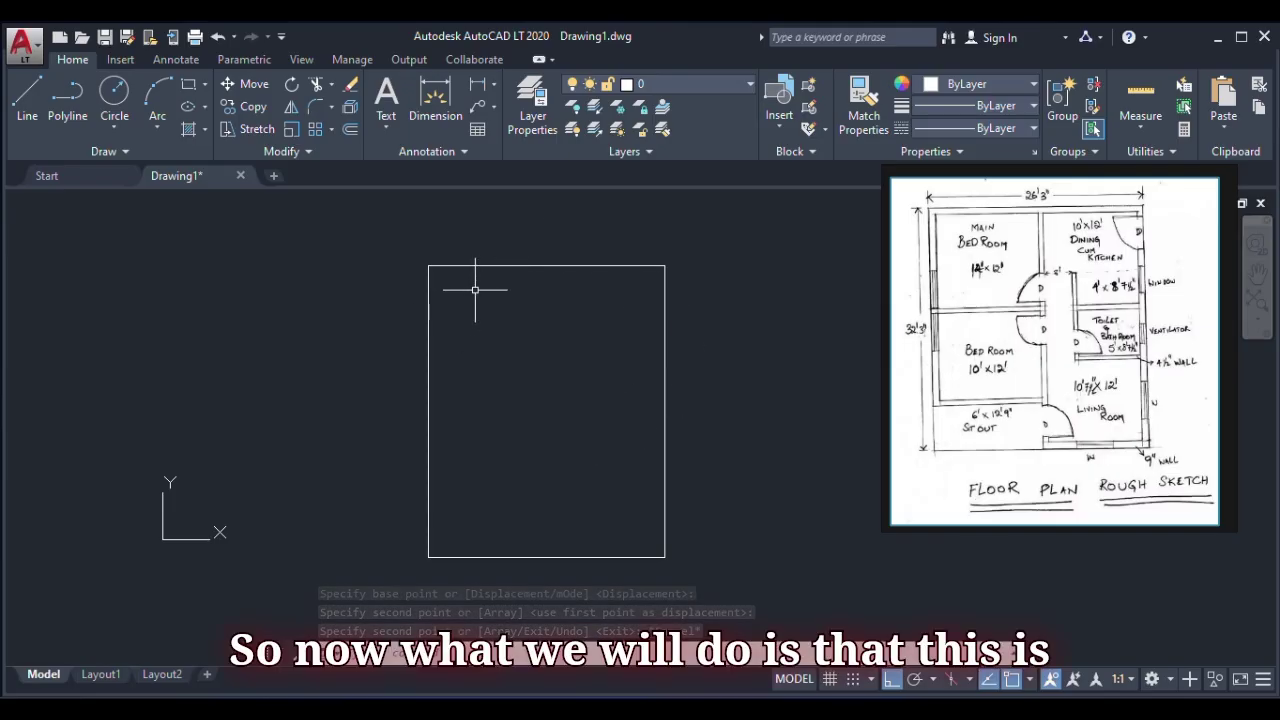
- Switch to the Calculator's length conversion, clear the previous entry and convert 14 feet to millimetres for the main bedroom
left_click(990, 394)
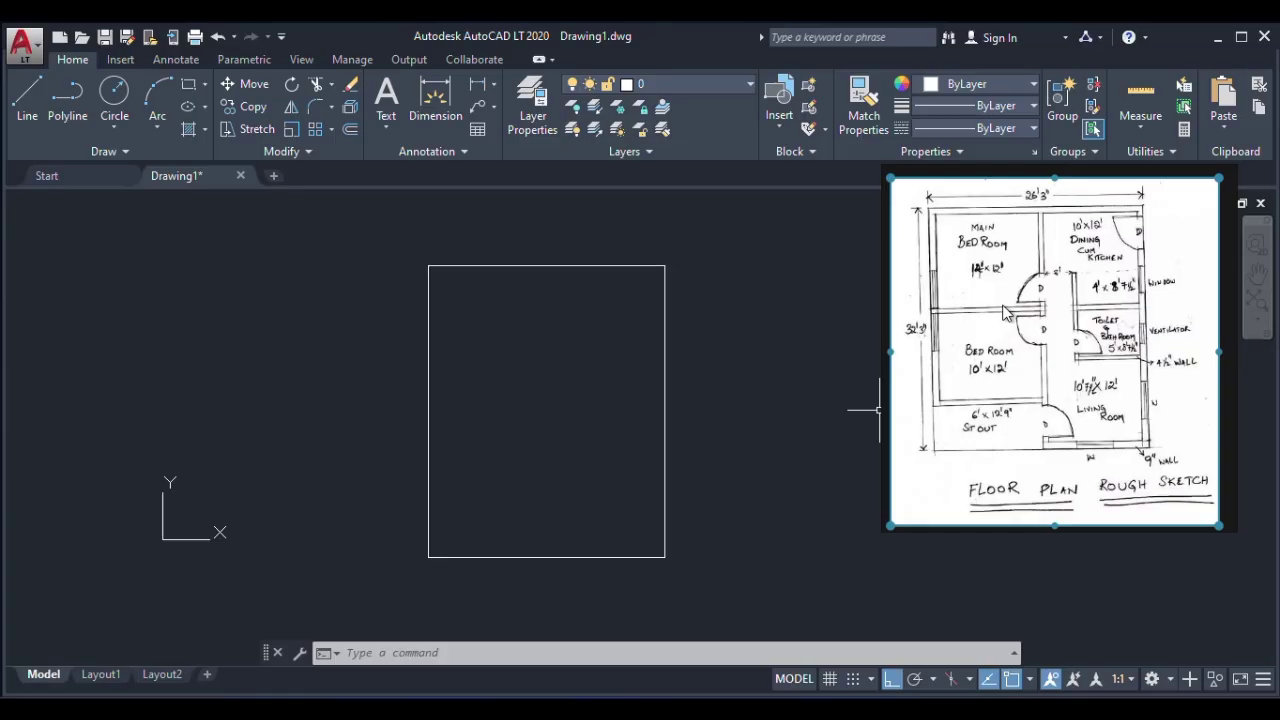
mouse_move(980, 710)
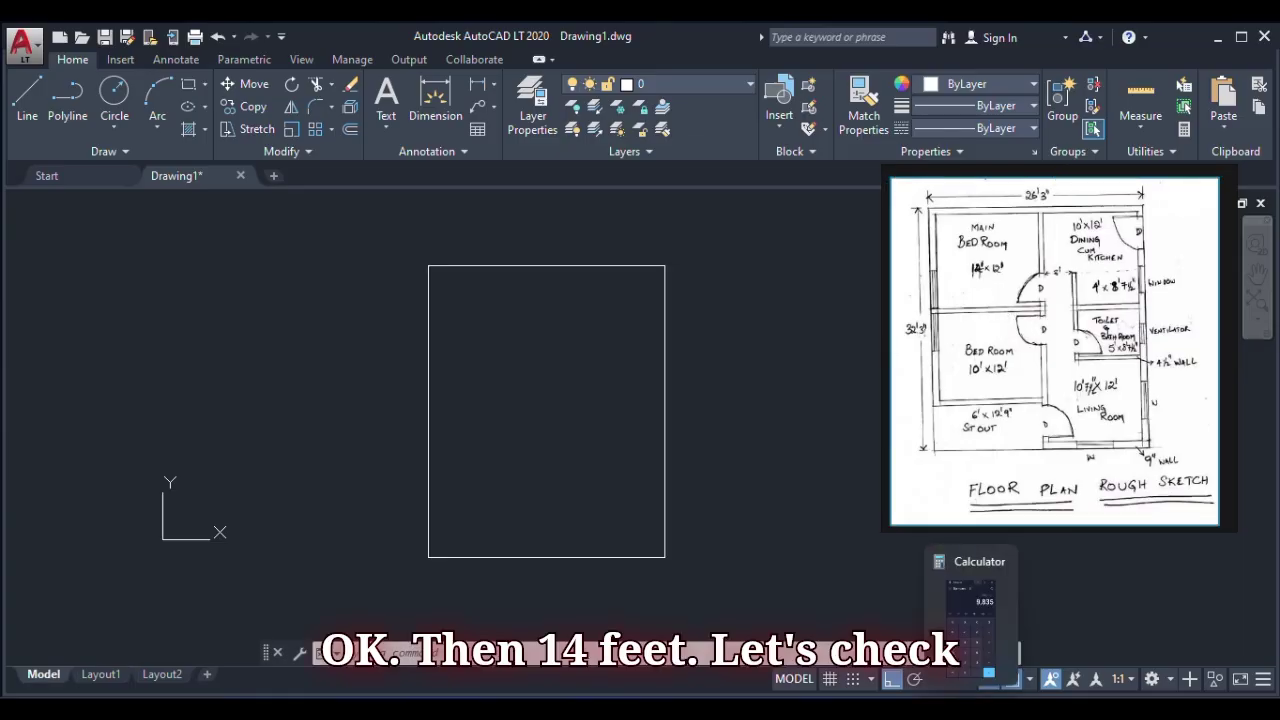
left_click(979, 600)
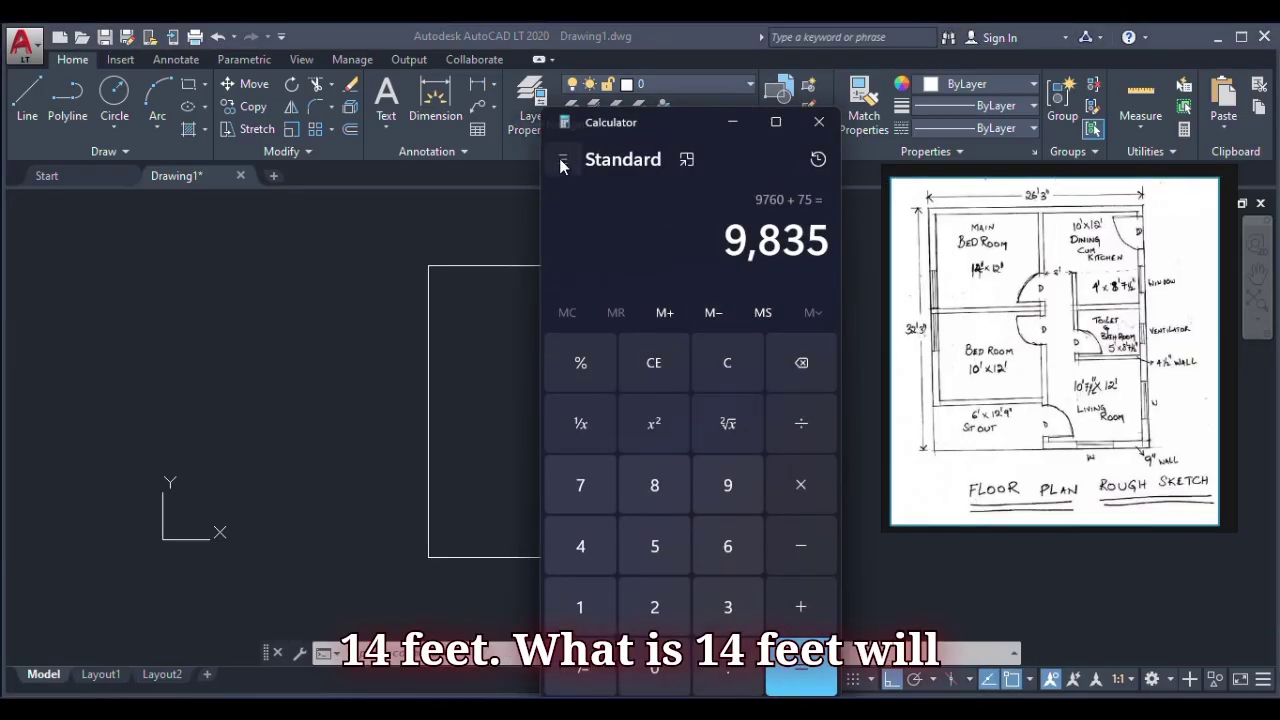
left_click(563, 159)
left_click(612, 536)
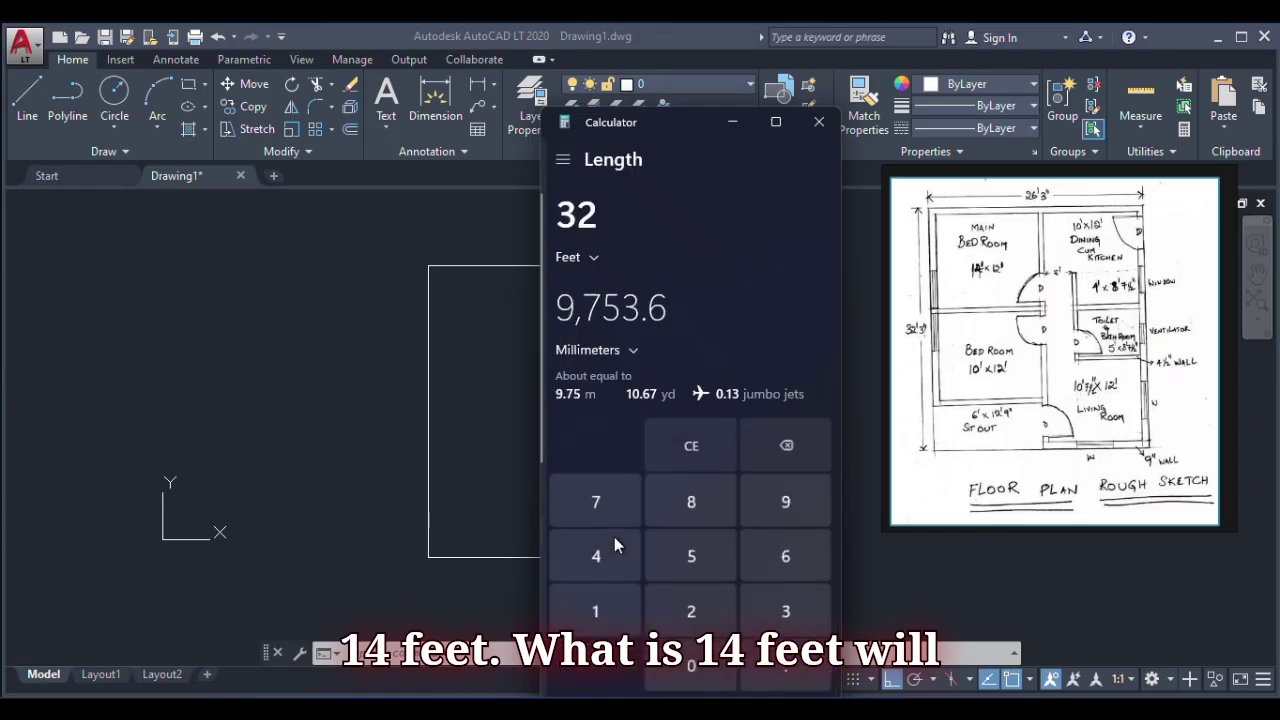
left_click(697, 452)
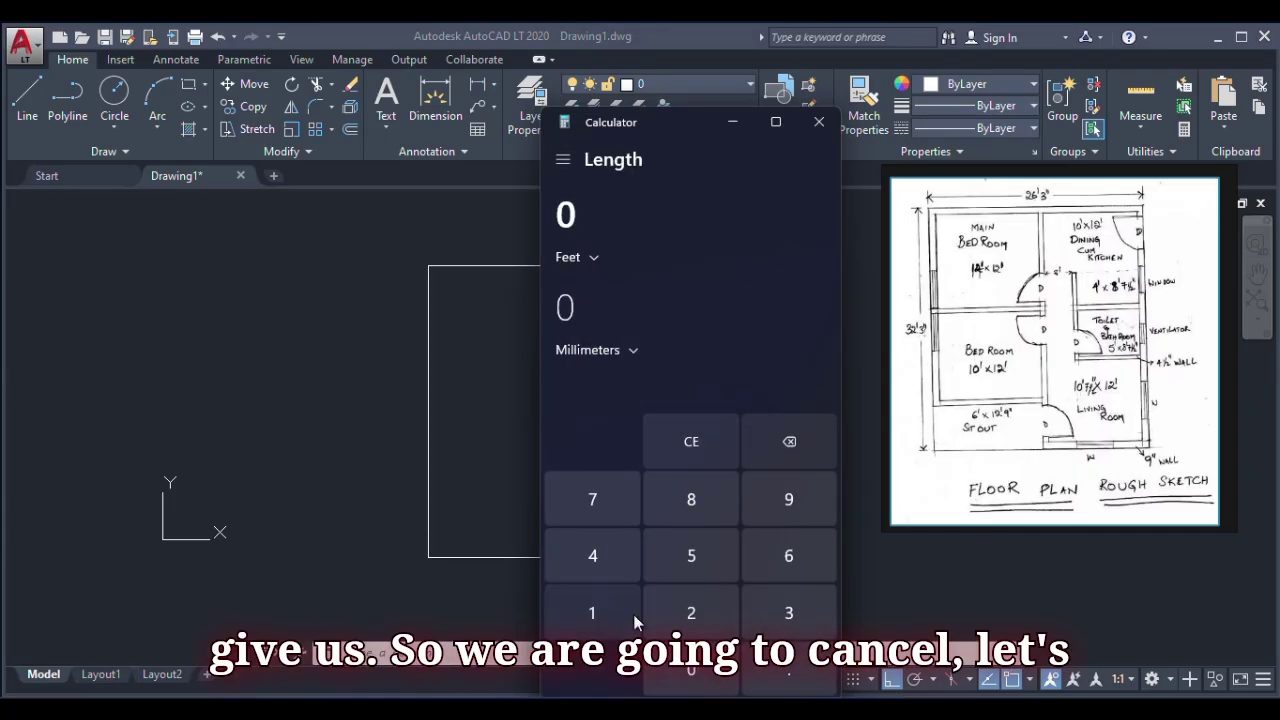
left_click(610, 600)
left_click(592, 556)
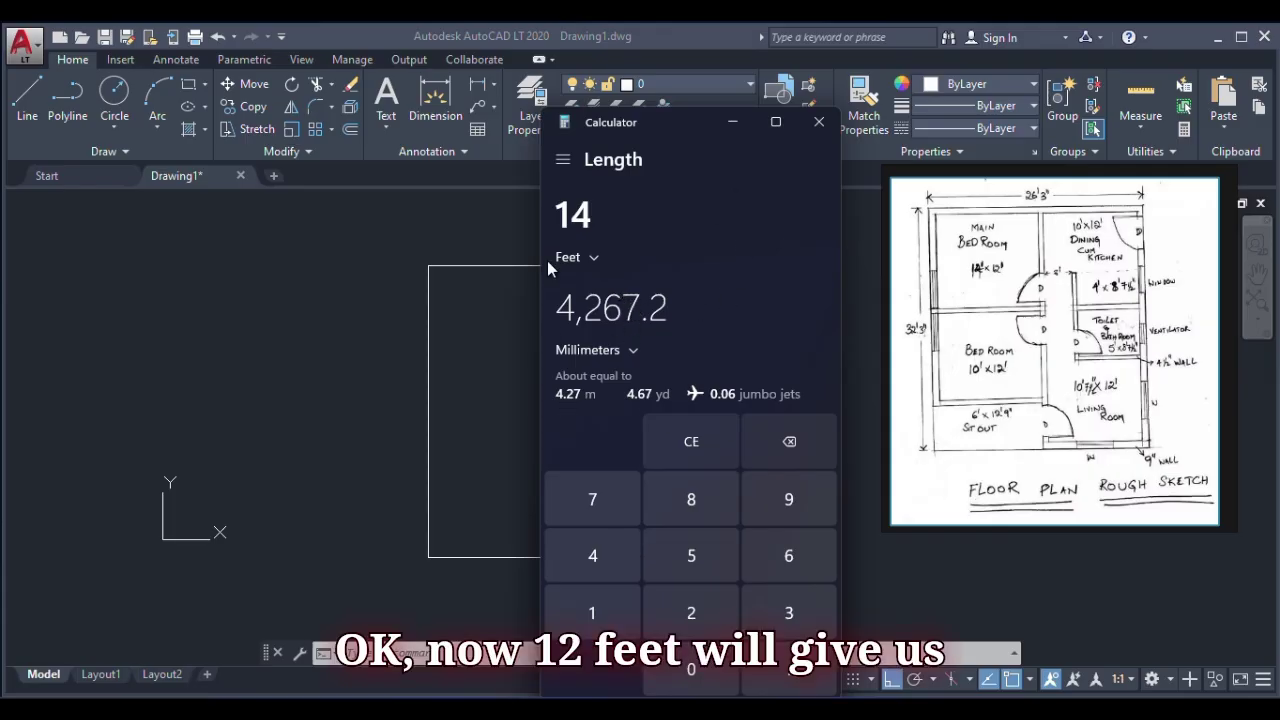
- Clear the entry, convert 12 feet to millimetres for the main bedroom, and return to the AutoCAD drawing
left_click(700, 444)
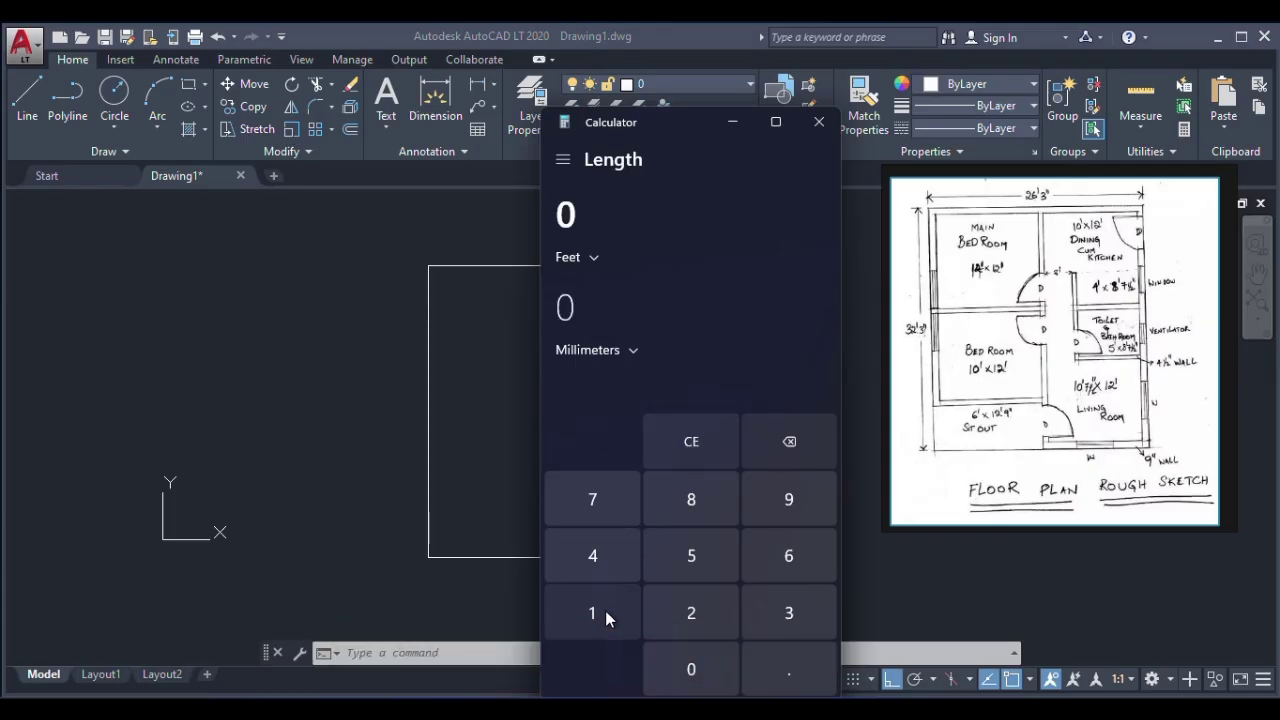
left_click(597, 611)
left_click(704, 606)
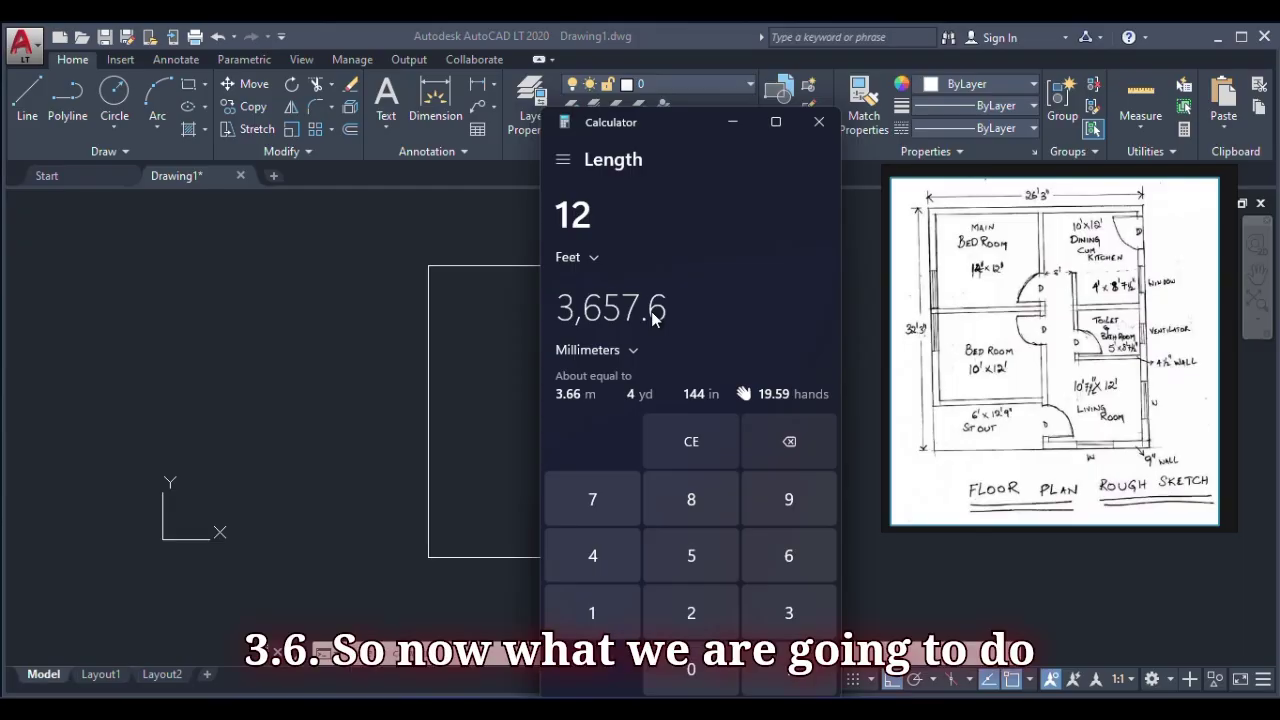
left_click(733, 123)
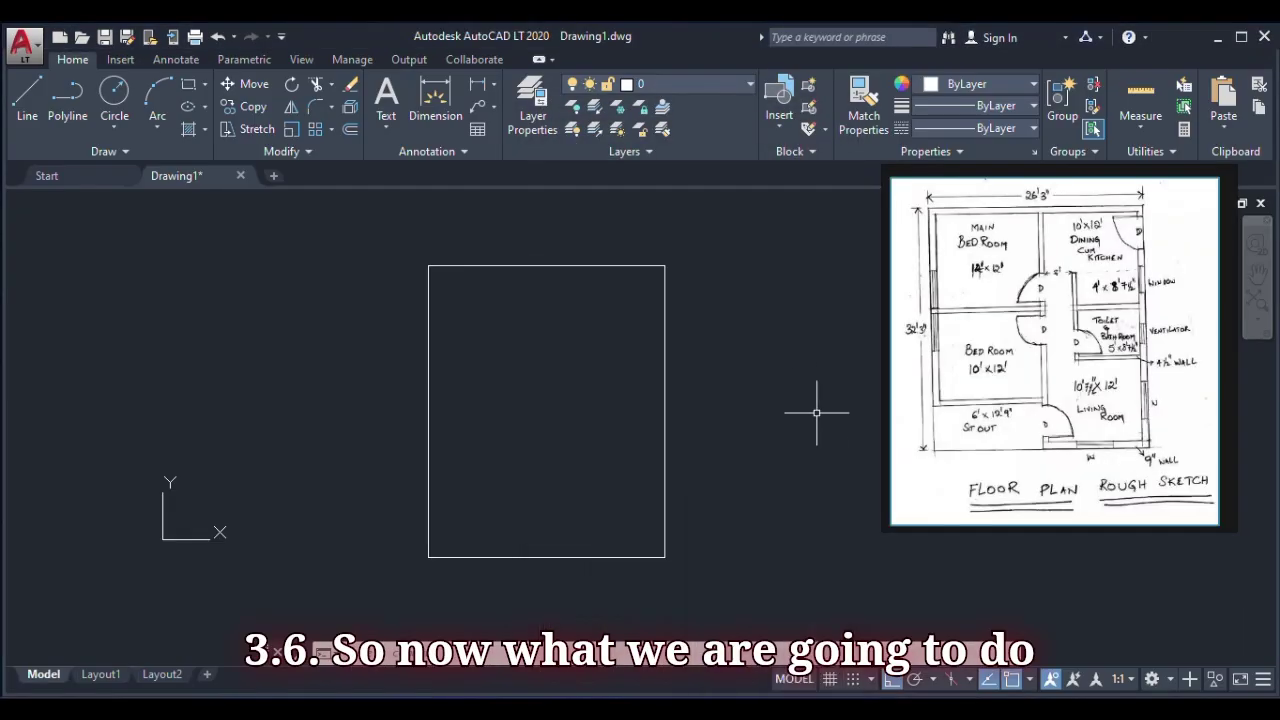
- Offset the outline's left, top and right edges 225 mm inward to form the outer wall thickness
left_click(351, 130)
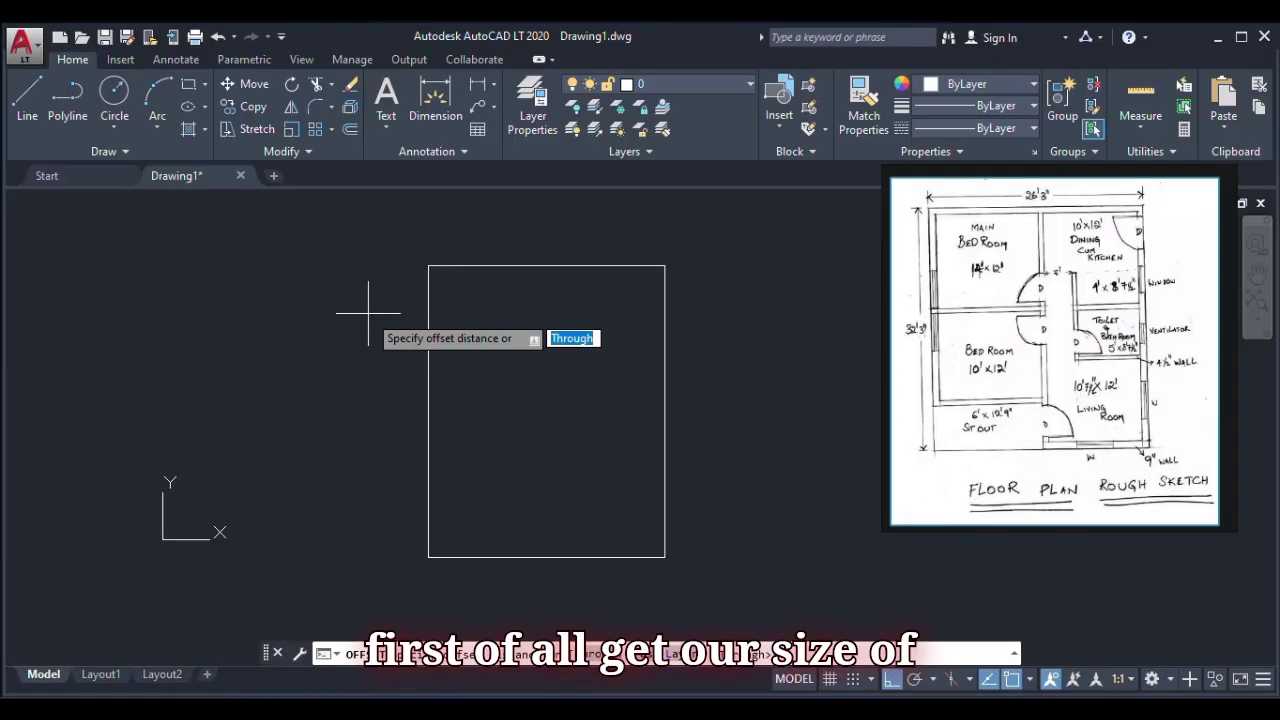
type("2")
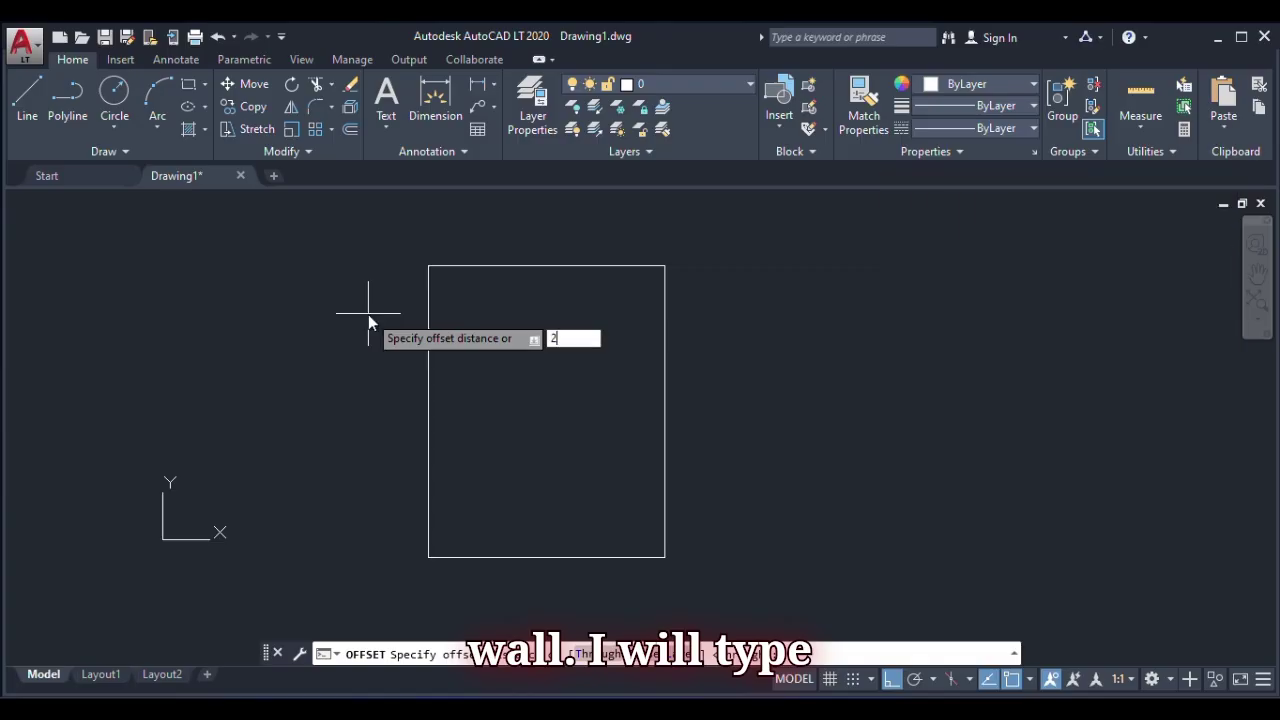
type("25")
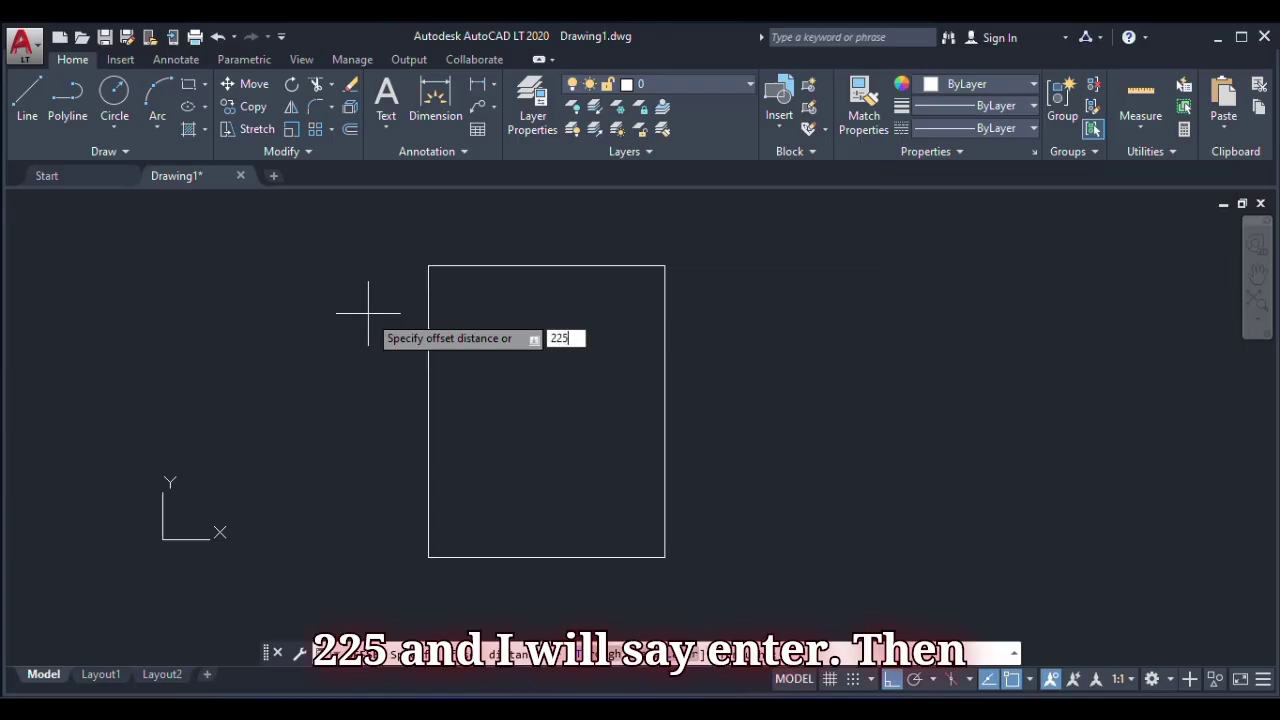
key("Return")
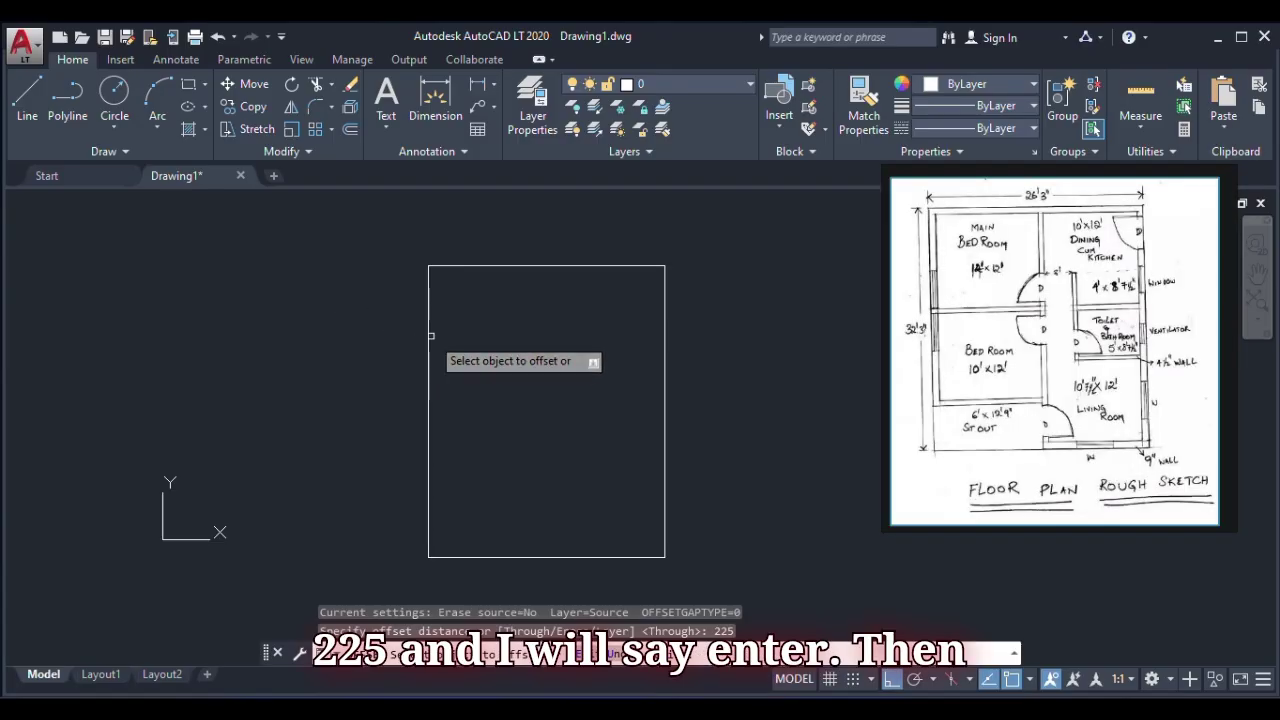
left_click(429, 336)
left_click(547, 370)
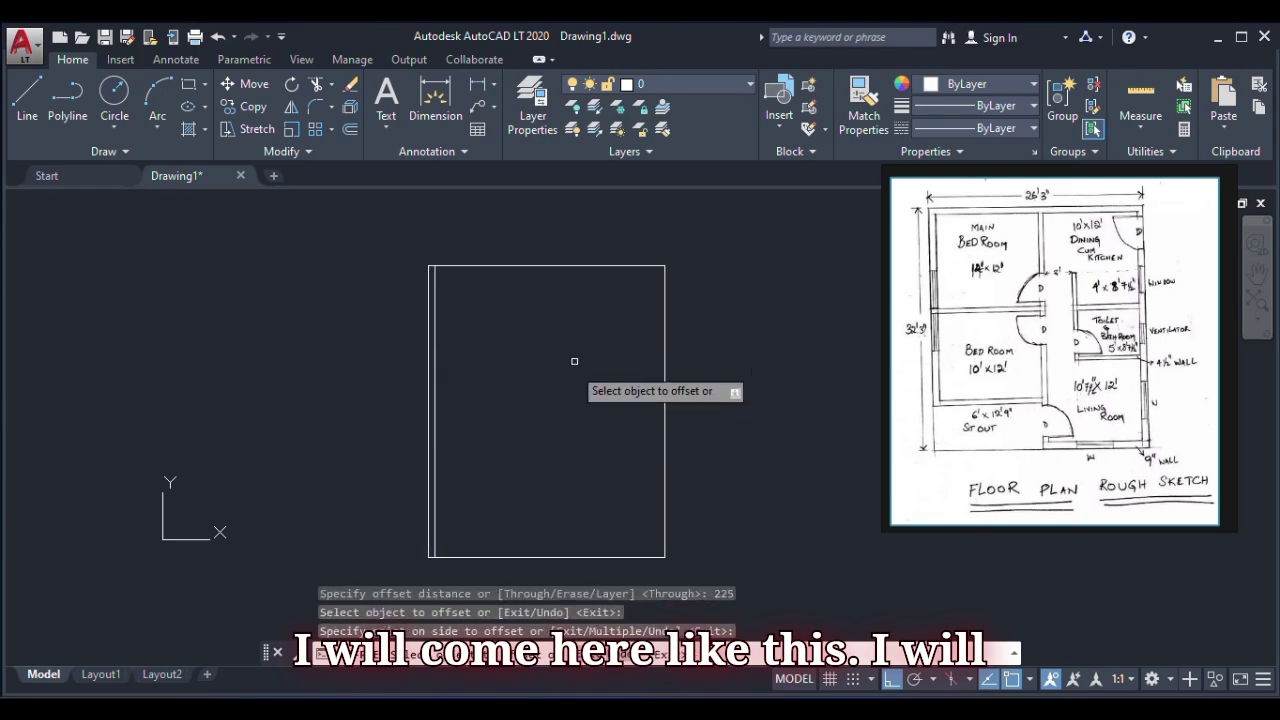
left_click(586, 266)
left_click(584, 385)
left_click(664, 369)
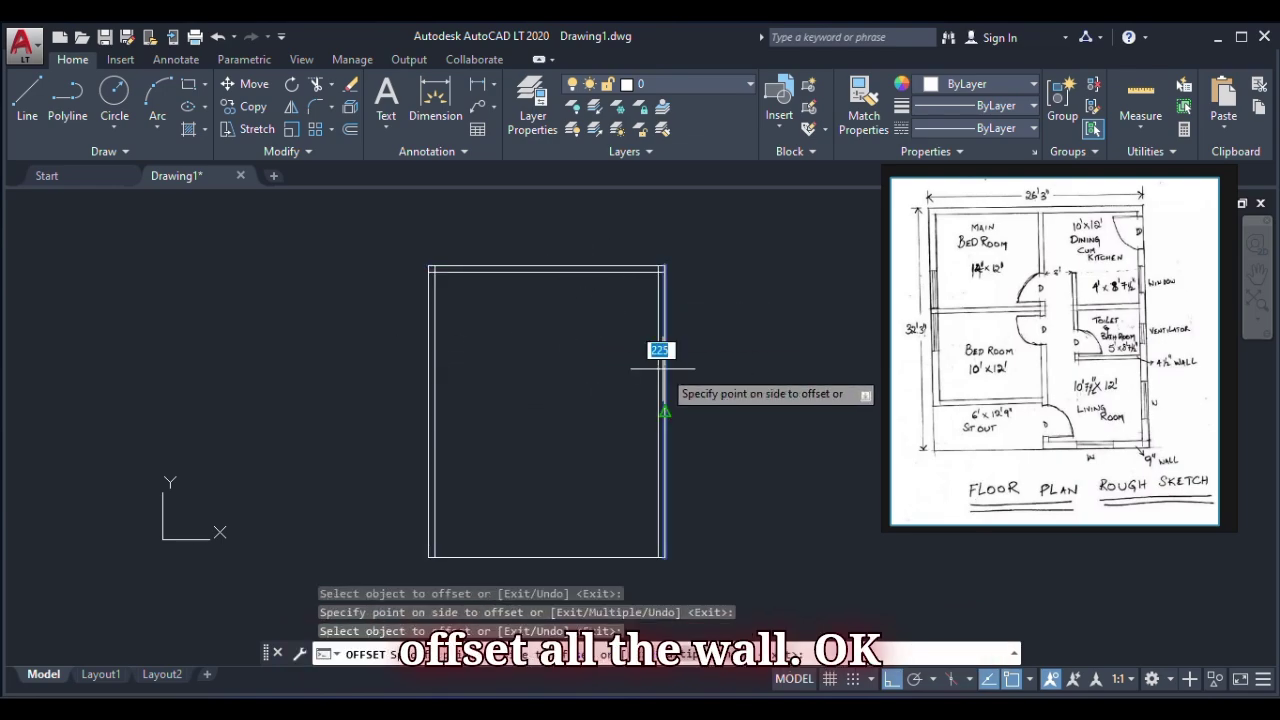
left_click(648, 358)
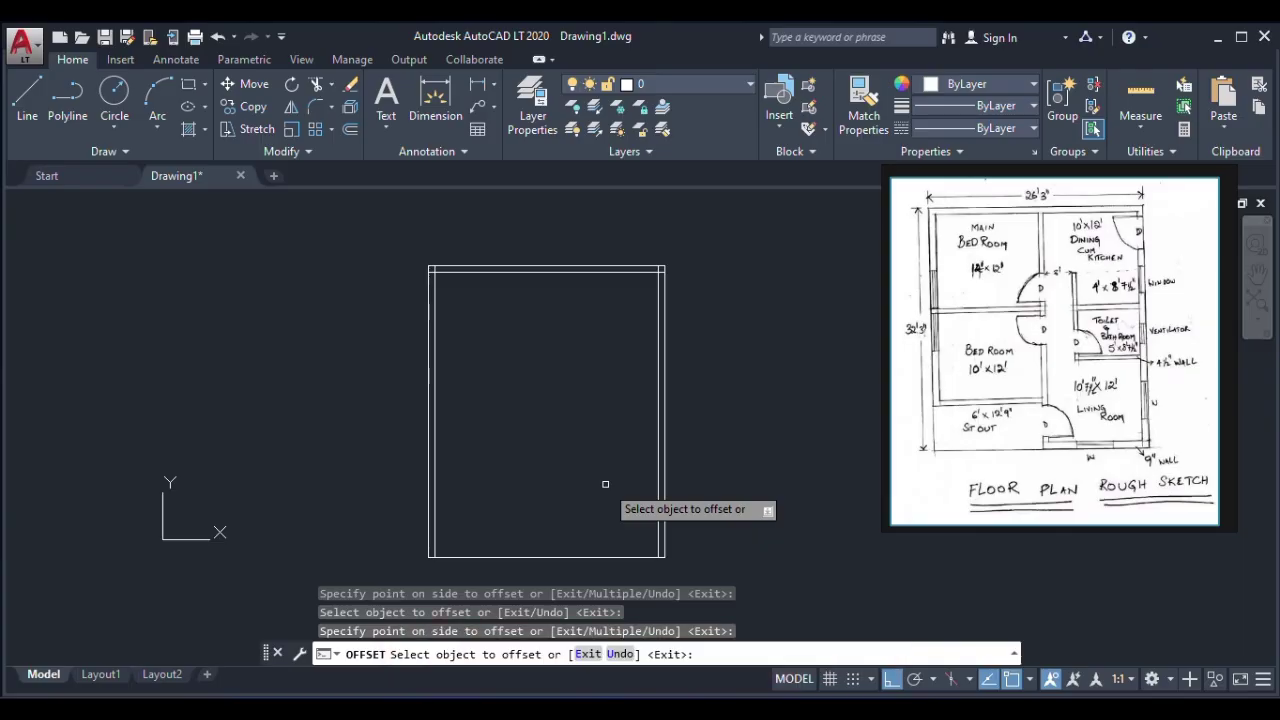
right_click(530, 305)
left_click(570, 320)
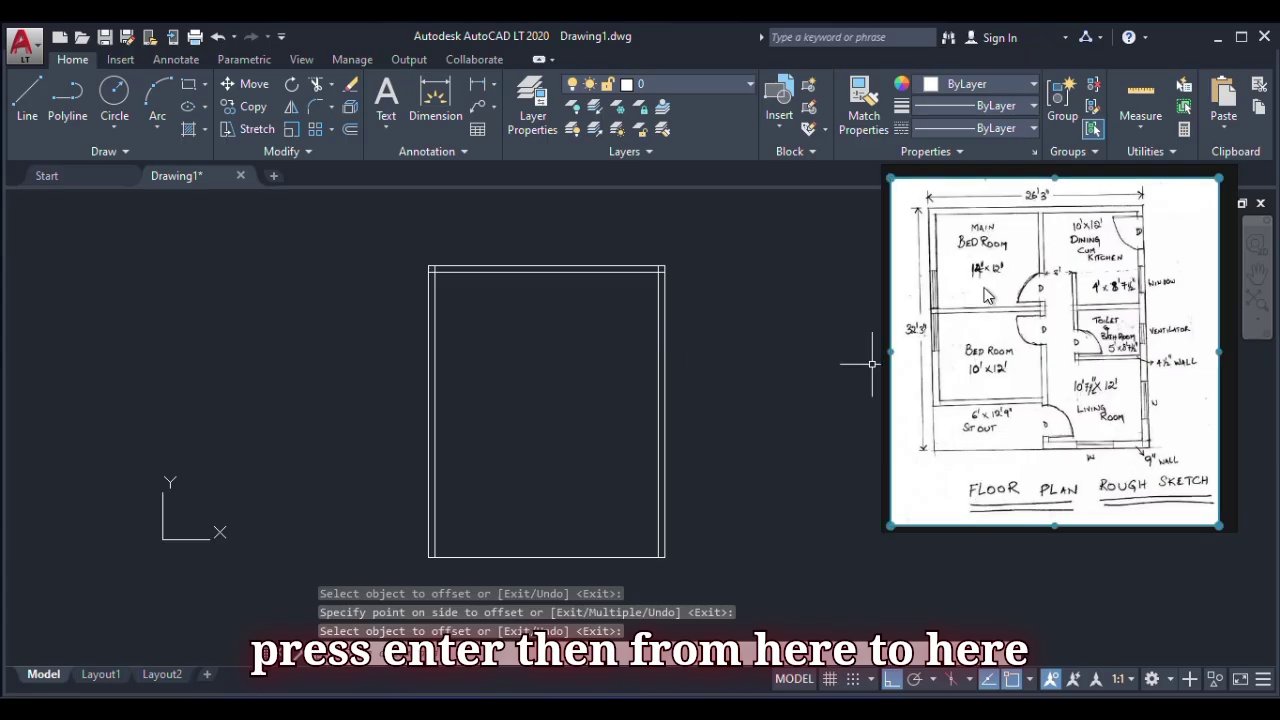
- Switch to the Calculator, clear the previous entry, convert 14 feet to millimetres, and return to the AutoCAD drawing
left_click(970, 708)
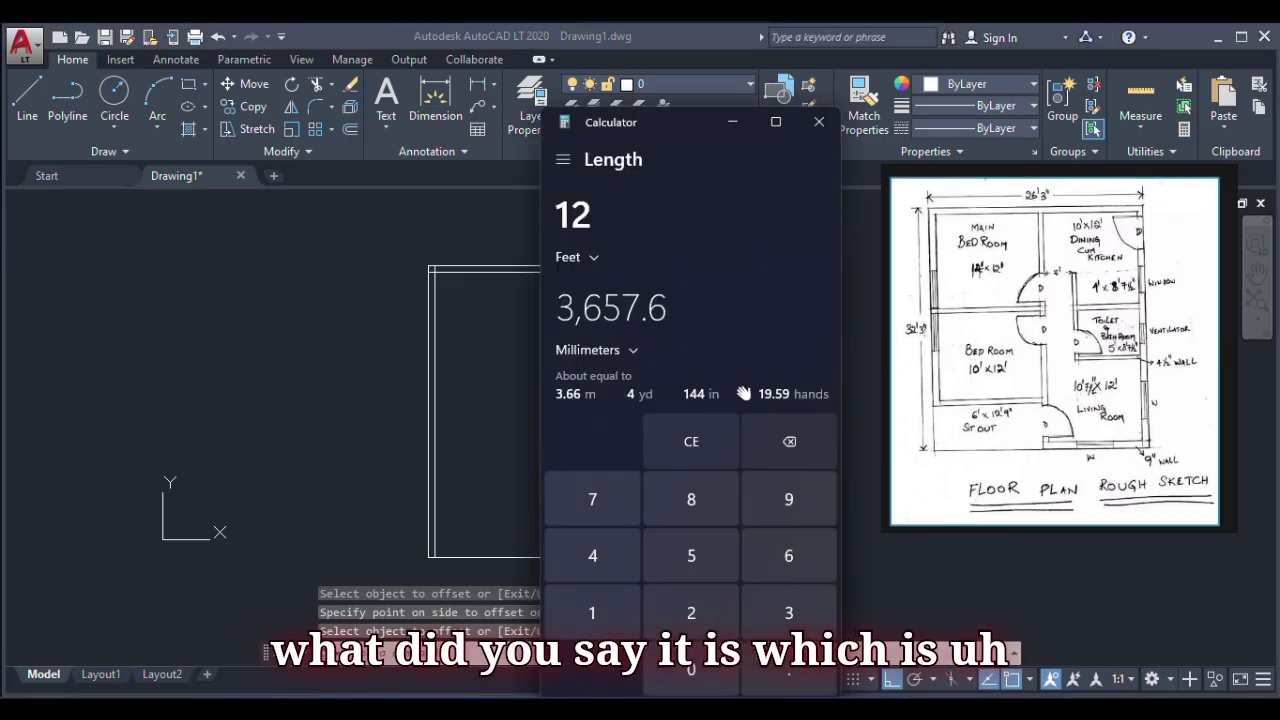
left_click(688, 443)
left_click(588, 614)
left_click(612, 572)
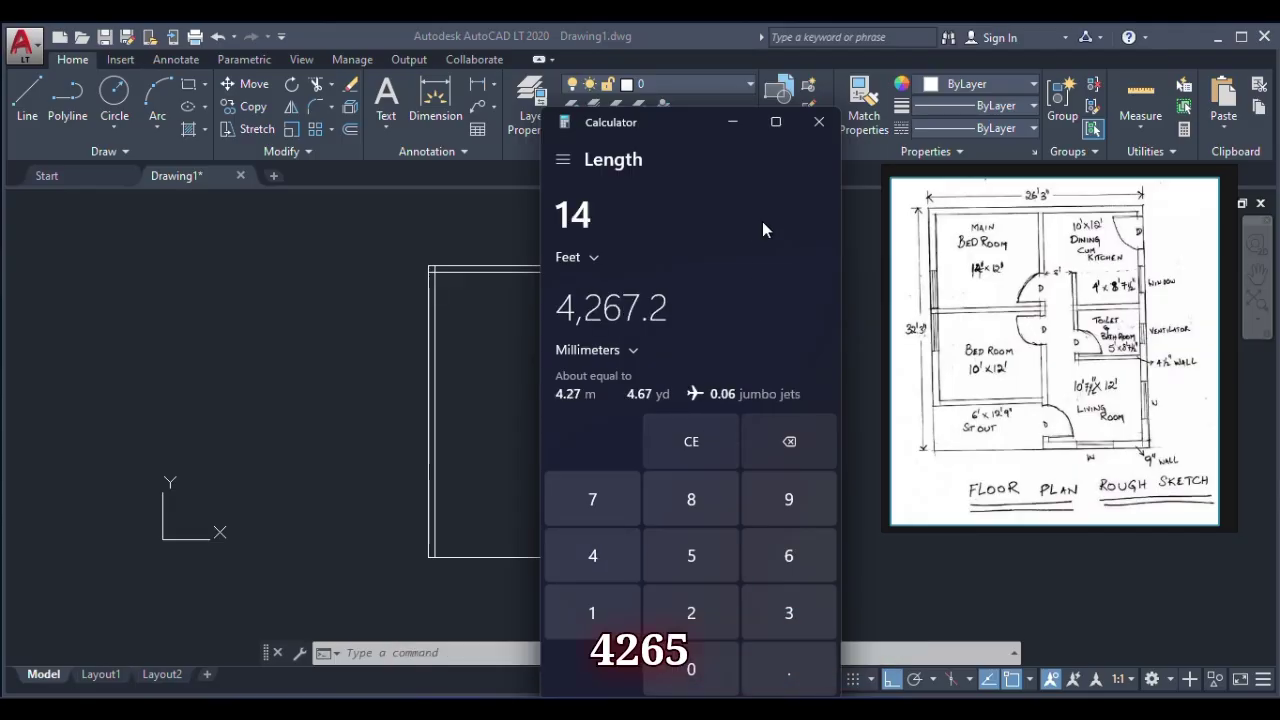
left_click(733, 122)
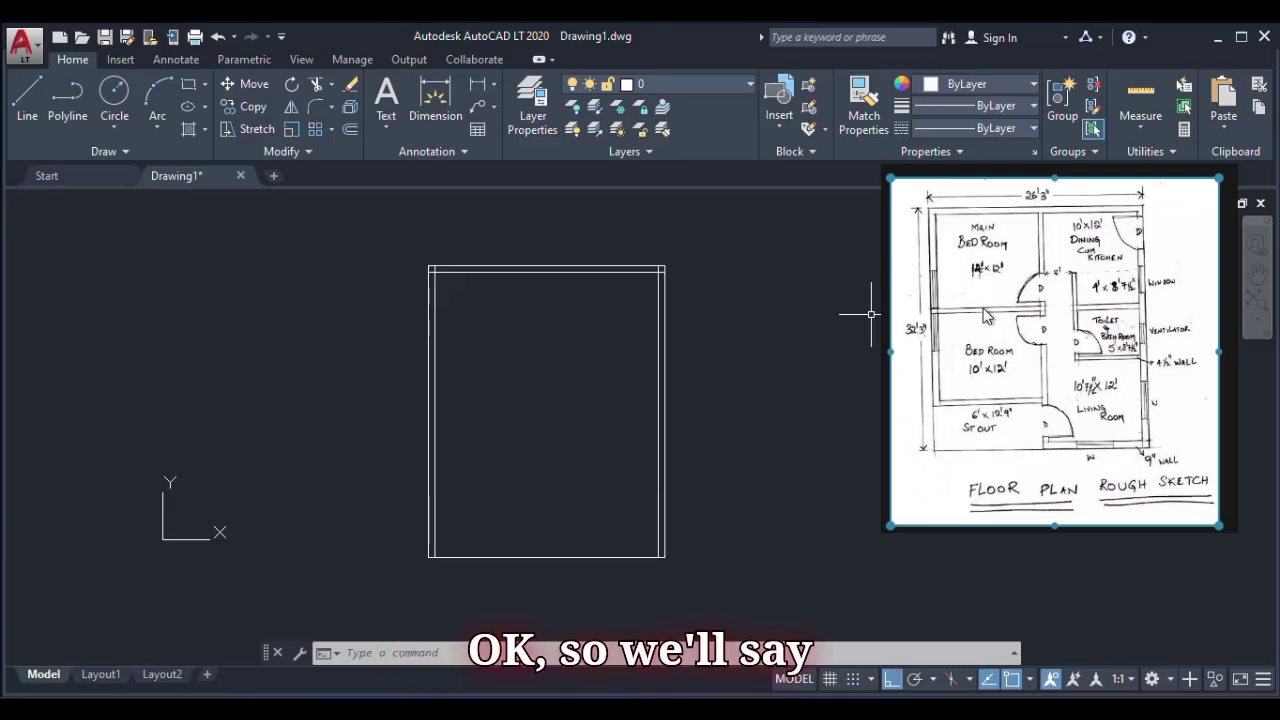
- Offset the inner line of the top wall 4265 mm downward to mark the main bedroom's lower side
left_click(350, 133)
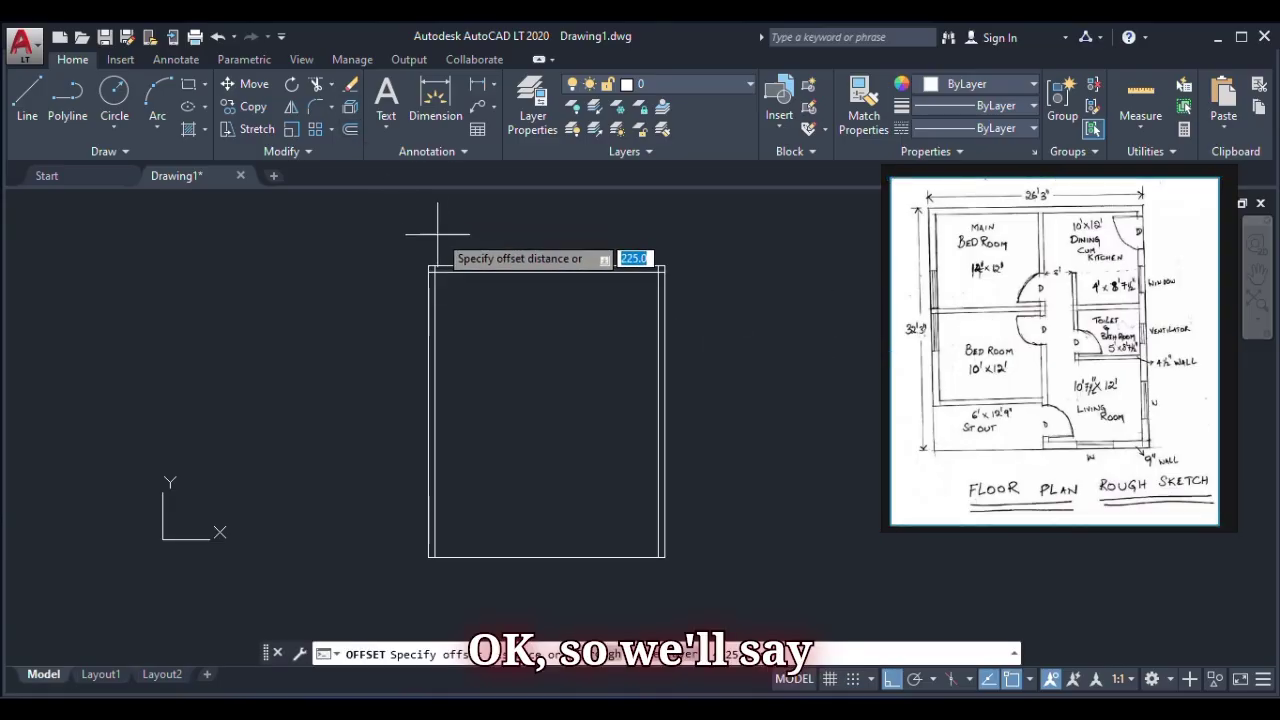
type("4")
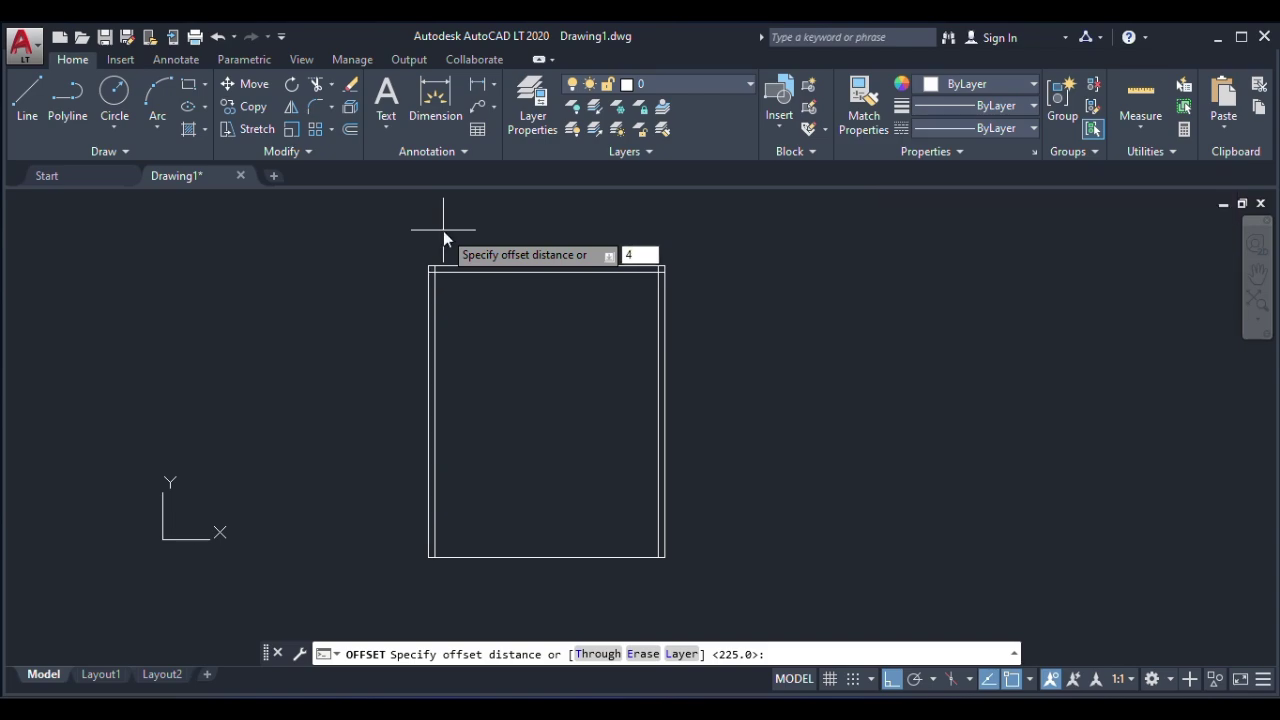
type("265")
key("Return")
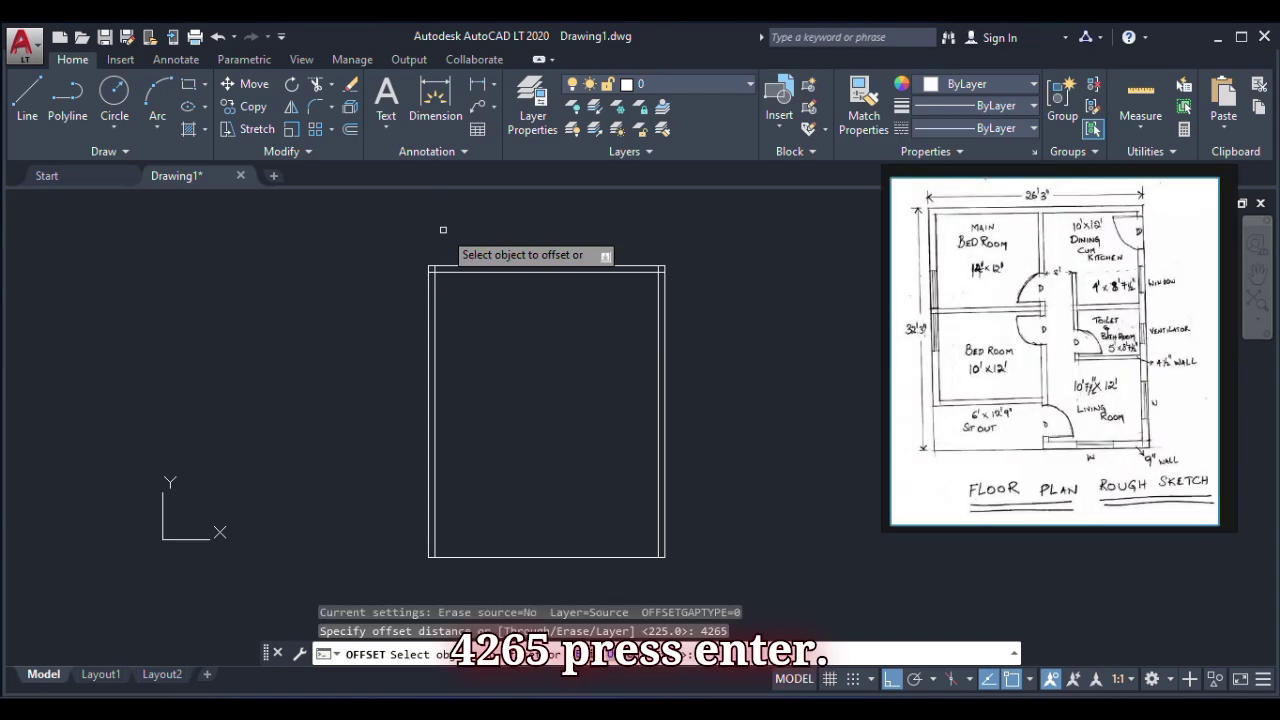
left_click(503, 271)
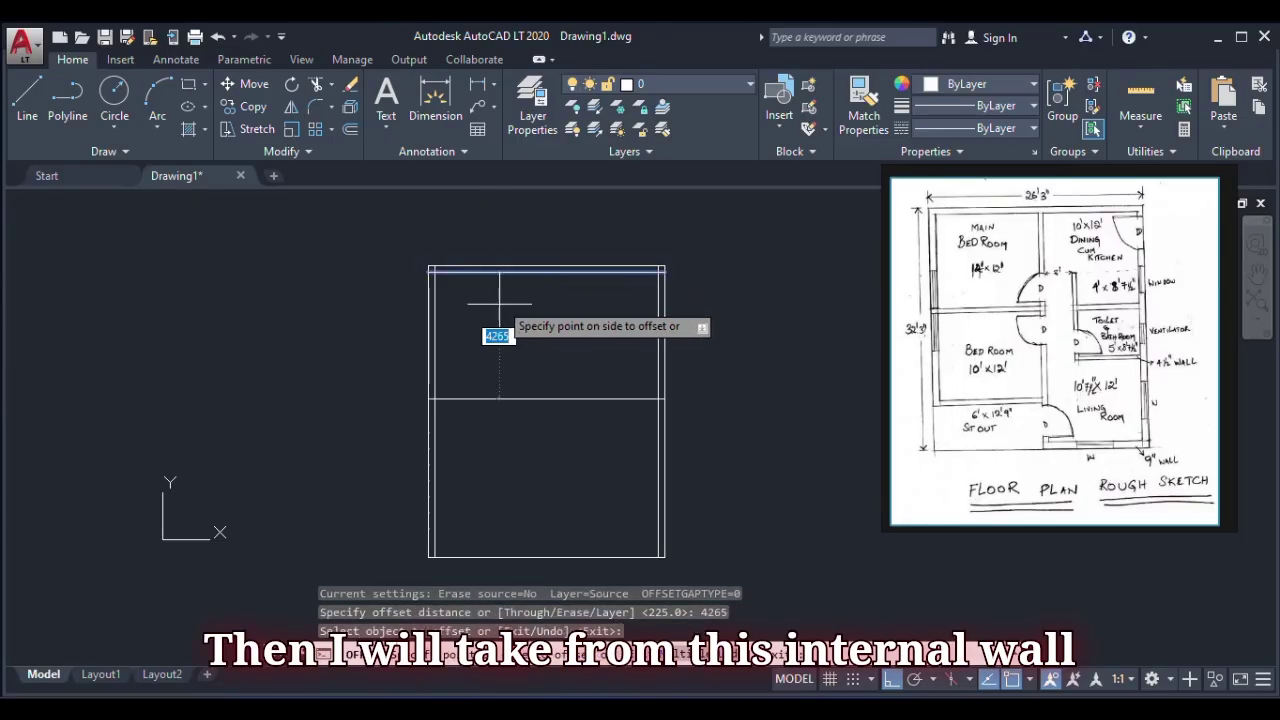
left_click(494, 415)
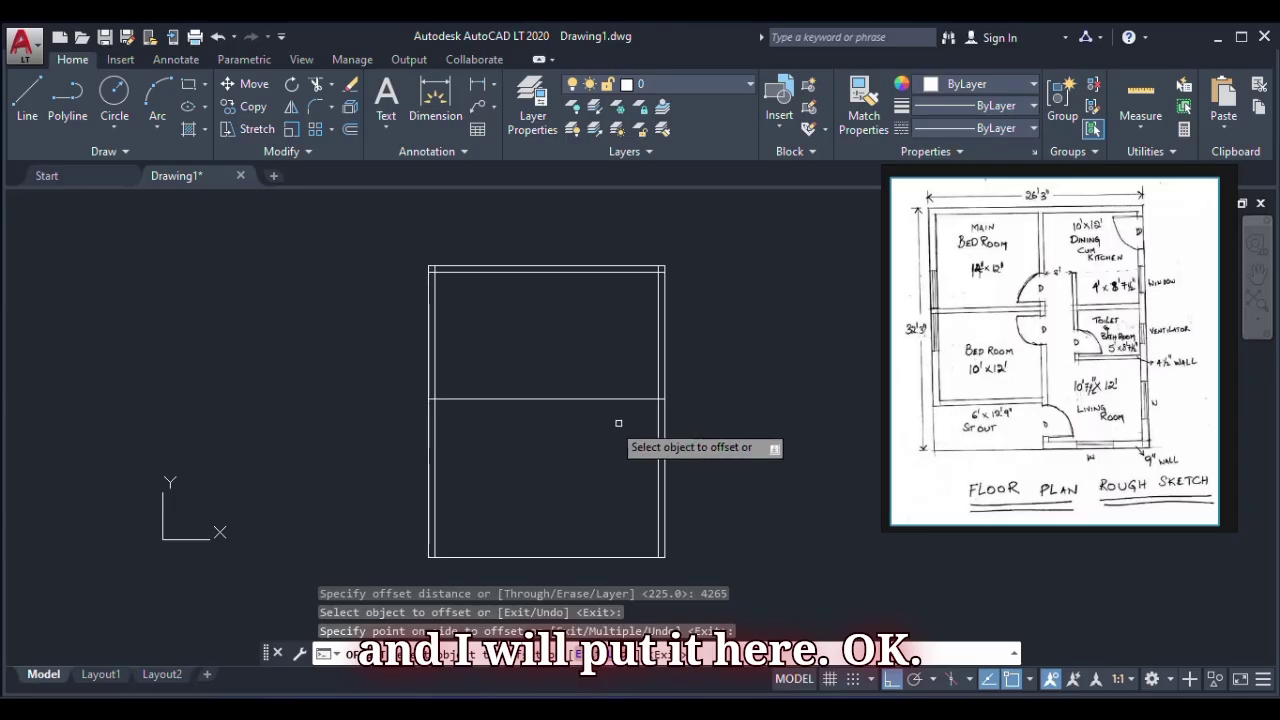
- Offset the main bedroom's lower line 225 mm downward to give the wall between the two bedrooms its thickness
left_click(349, 131)
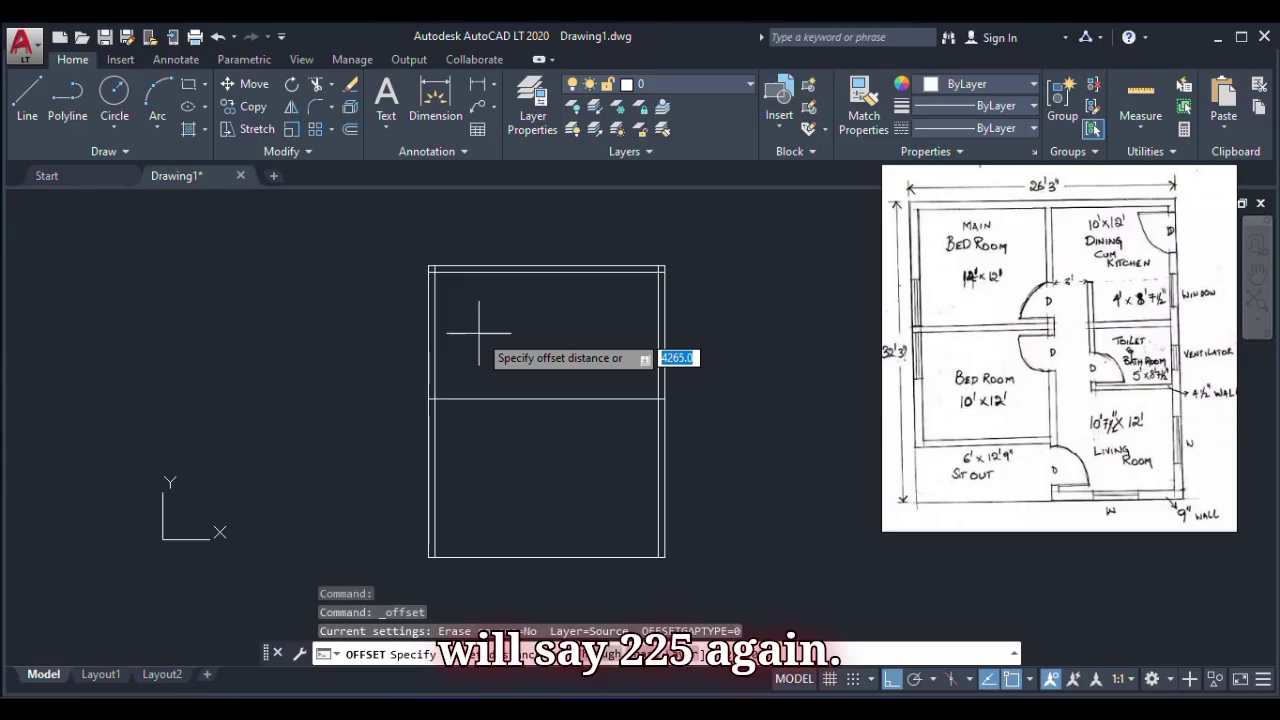
type("225")
key("Return")
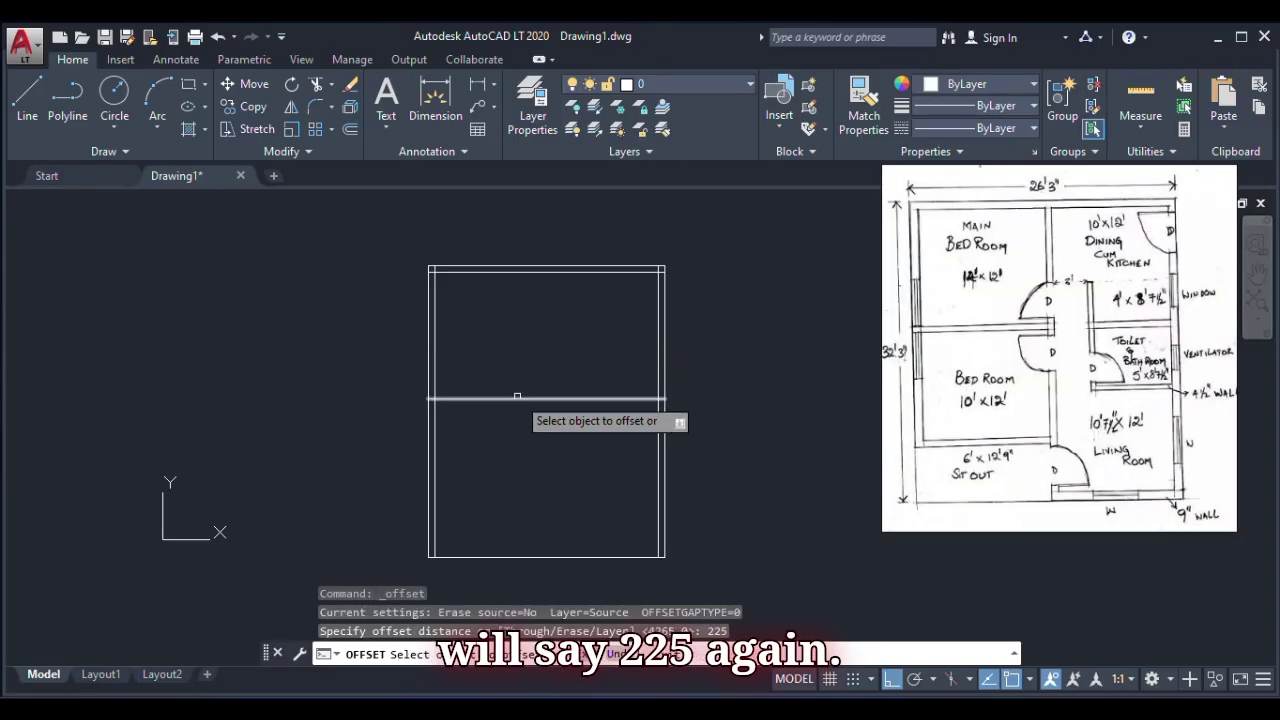
left_click(511, 399)
left_click(511, 437)
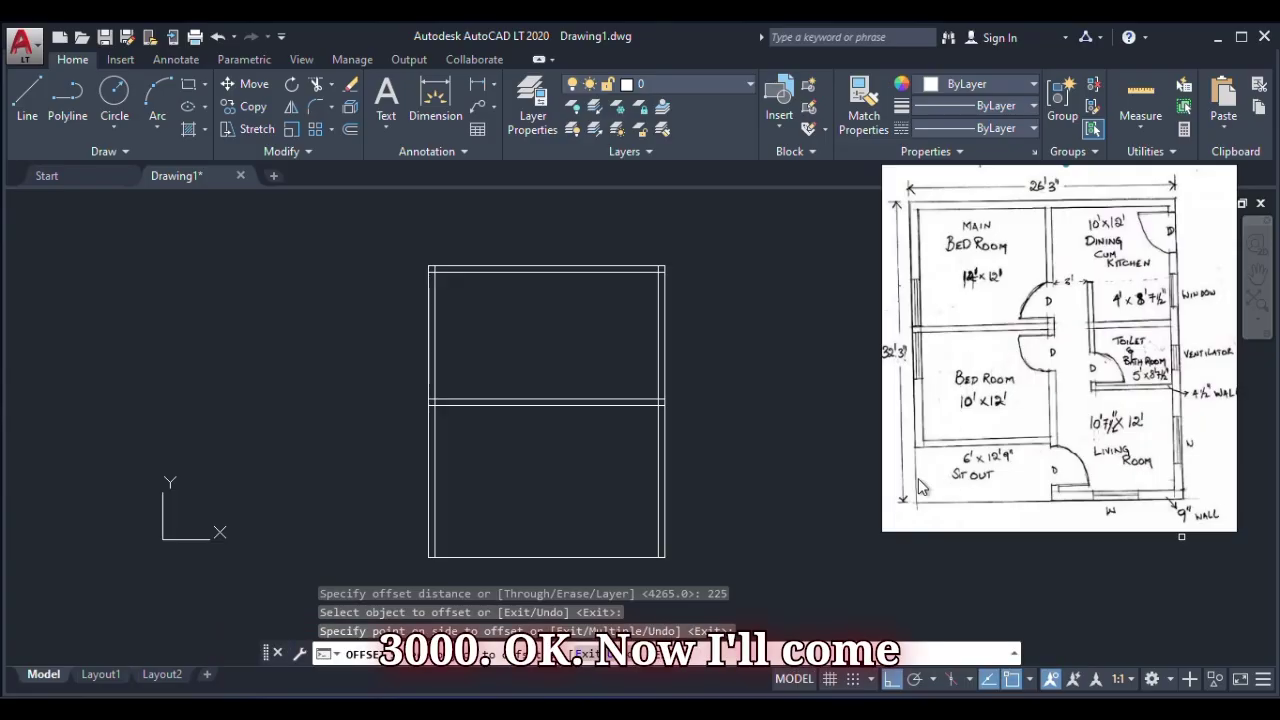
- Offset the lower line of the wall between the bedrooms 3000 mm downward to mark the second bedroom's lower side
left_click(350, 129)
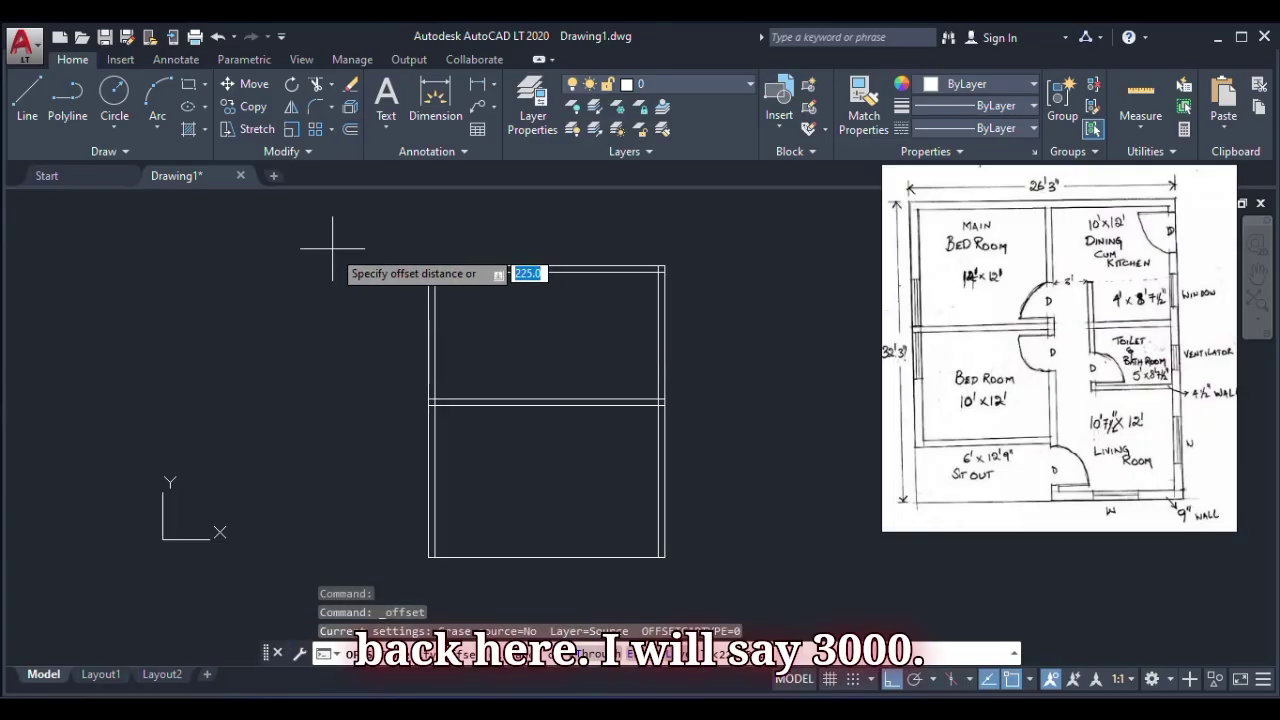
type("3000")
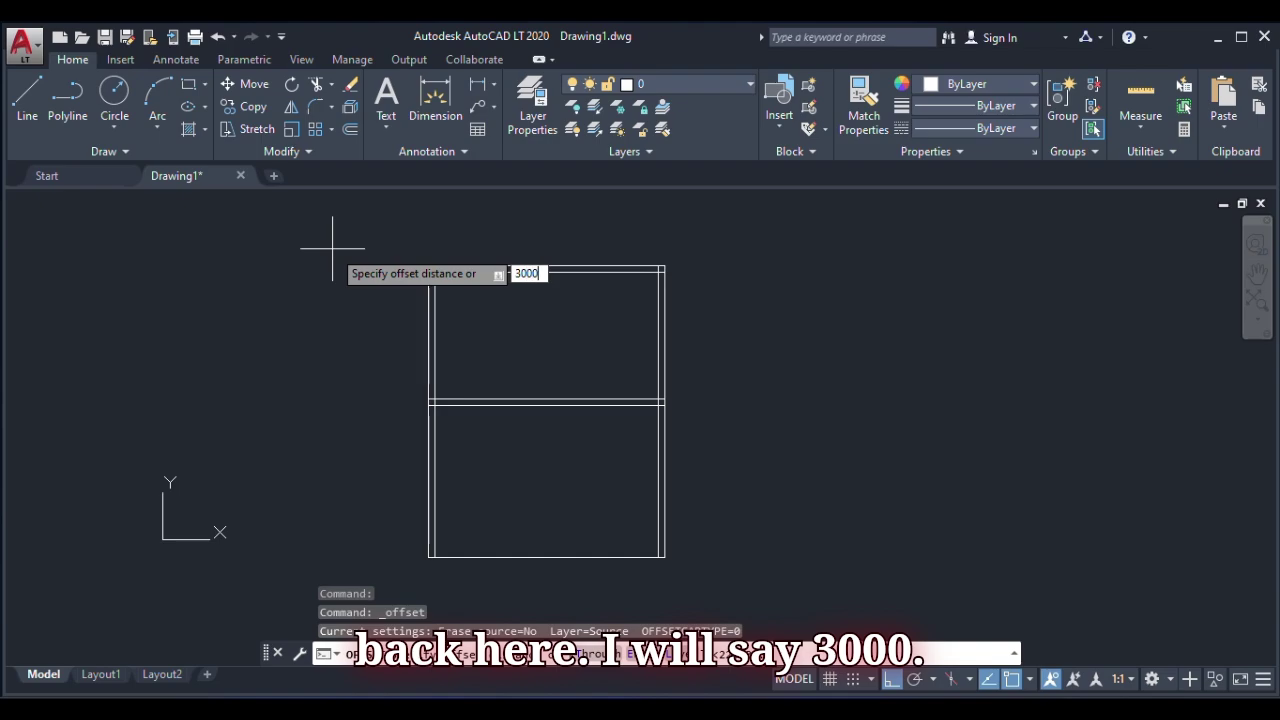
key("Return")
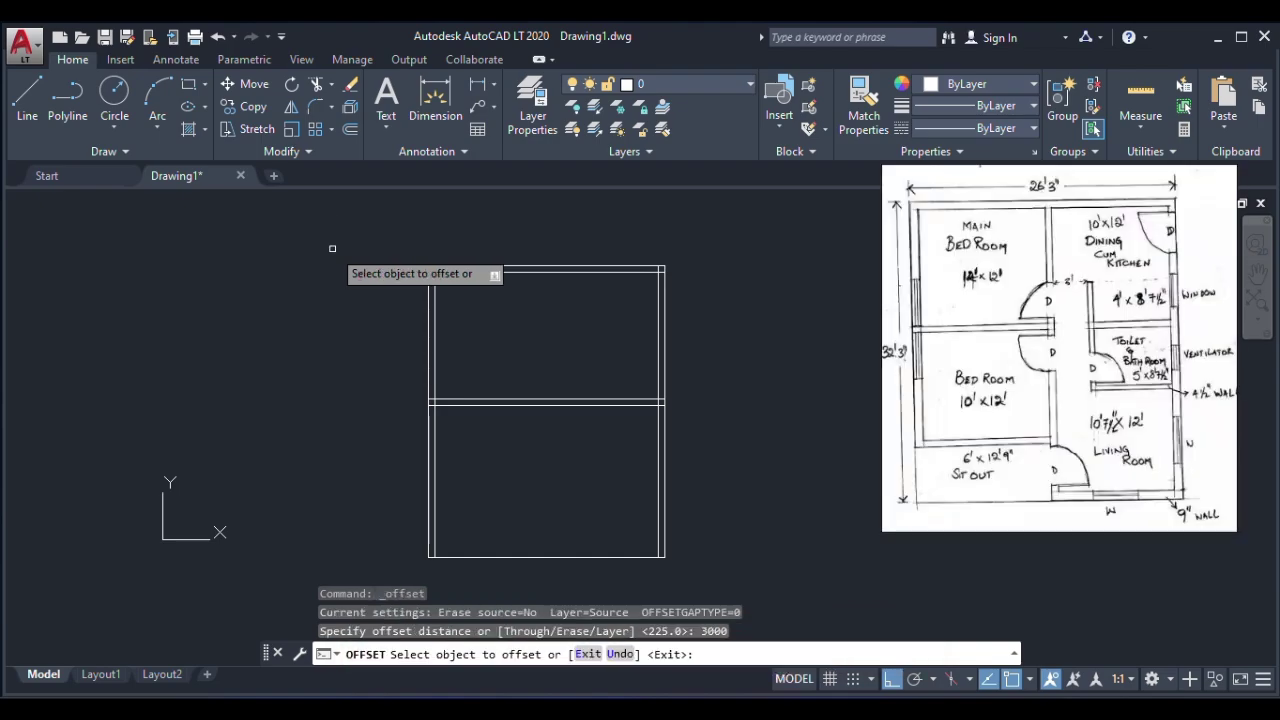
left_click(483, 404)
left_click(486, 485)
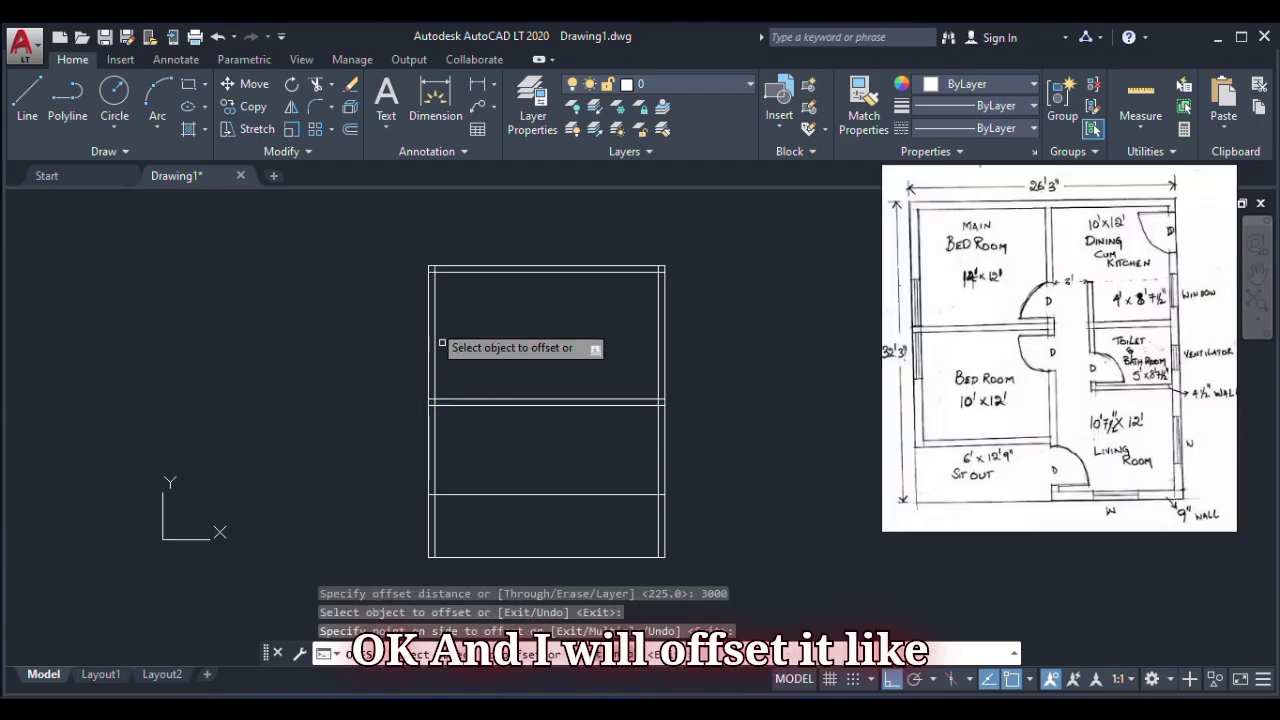
- Offset the second bedroom's lower line 255 mm downward to form the wall beside the sit-out
left_click(349, 139)
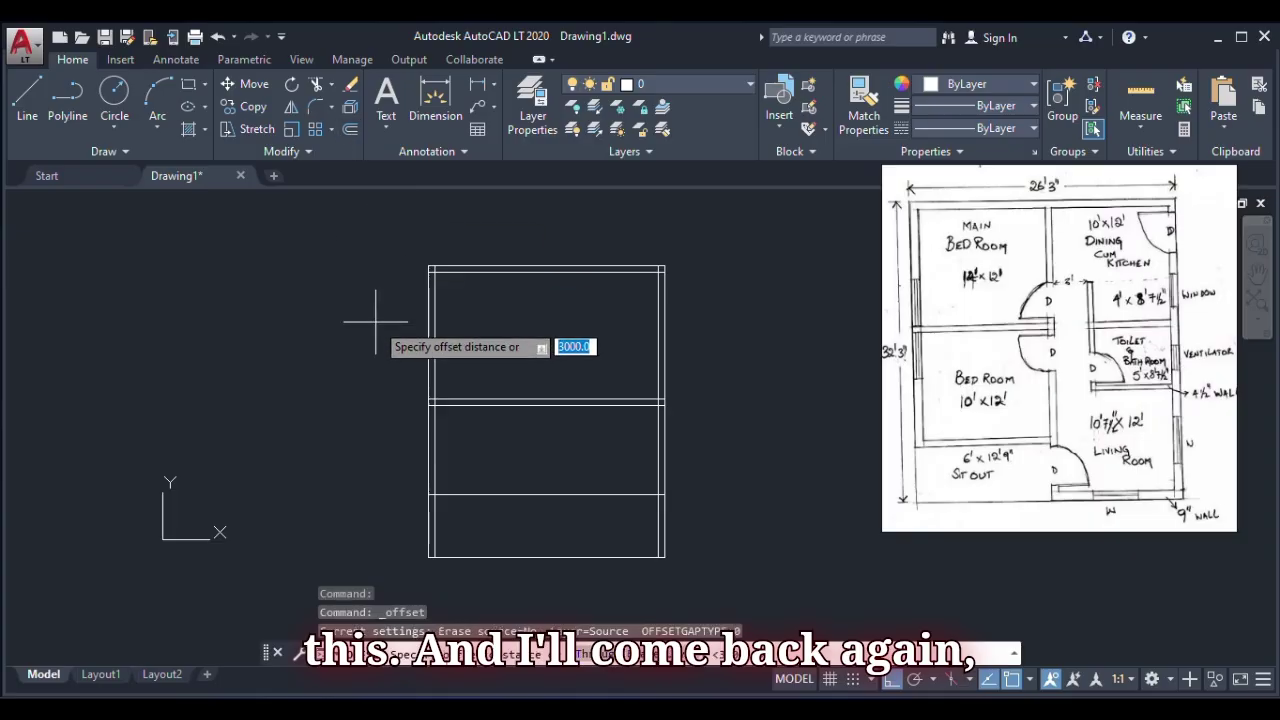
type("255")
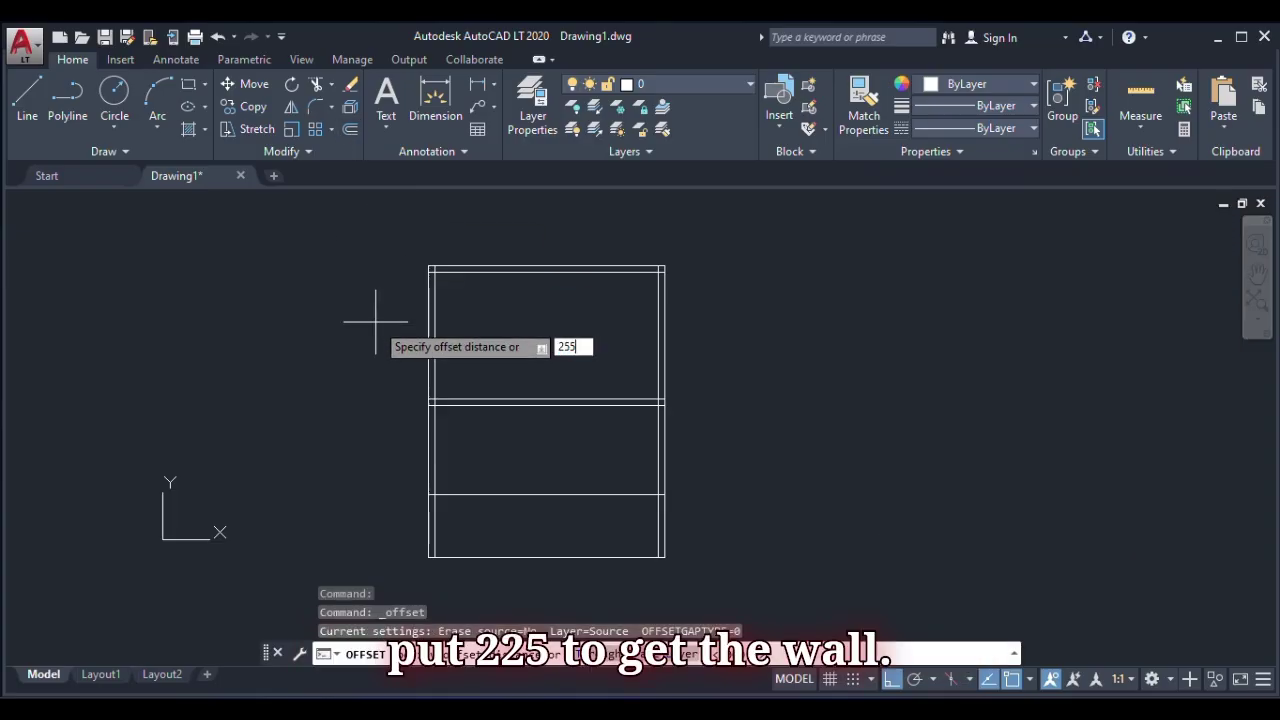
key("Return")
left_click(480, 494)
left_click(482, 510)
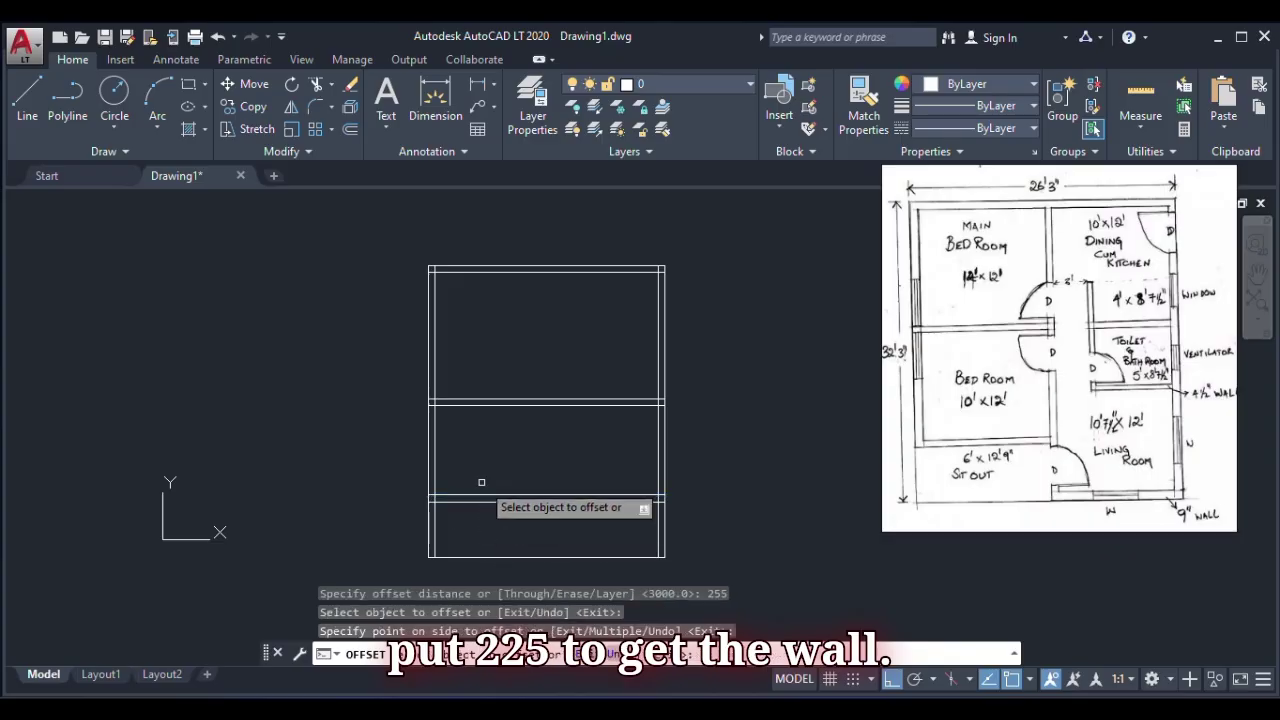
- Offset the inner line of the left wall 3650 mm to the right to mark the bedrooms' width
left_click(350, 129)
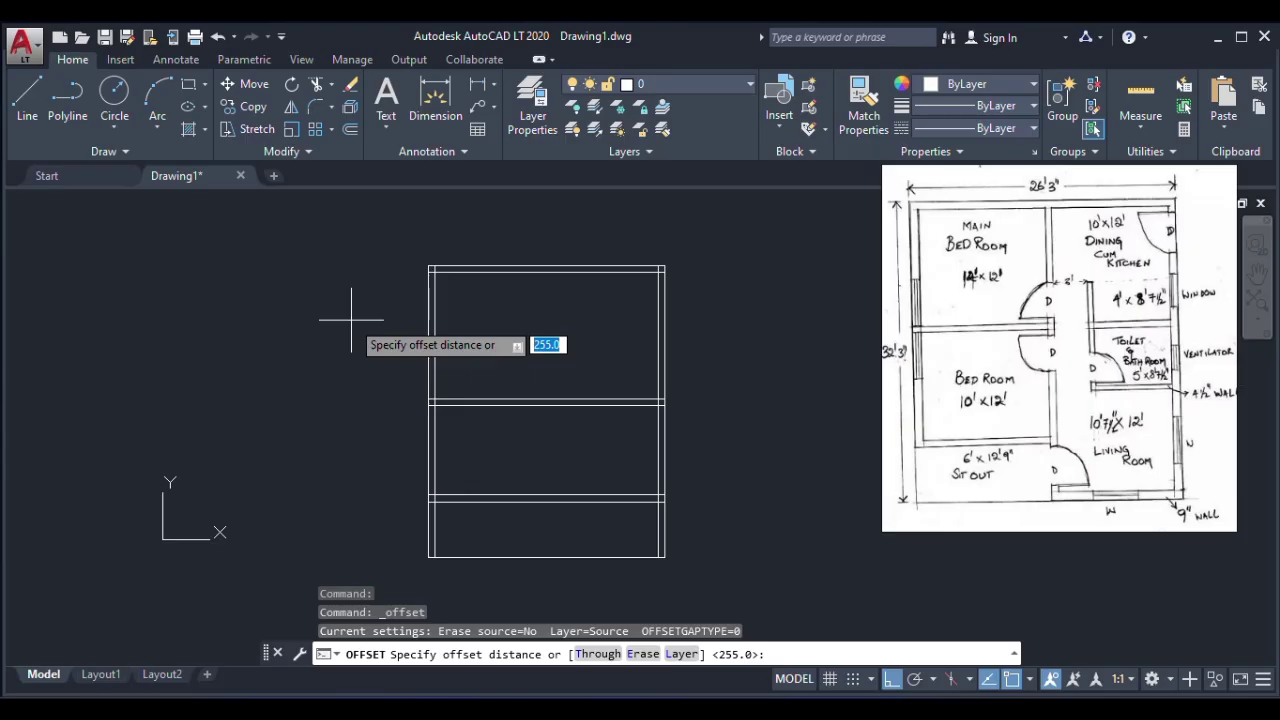
type("3650")
key("Return")
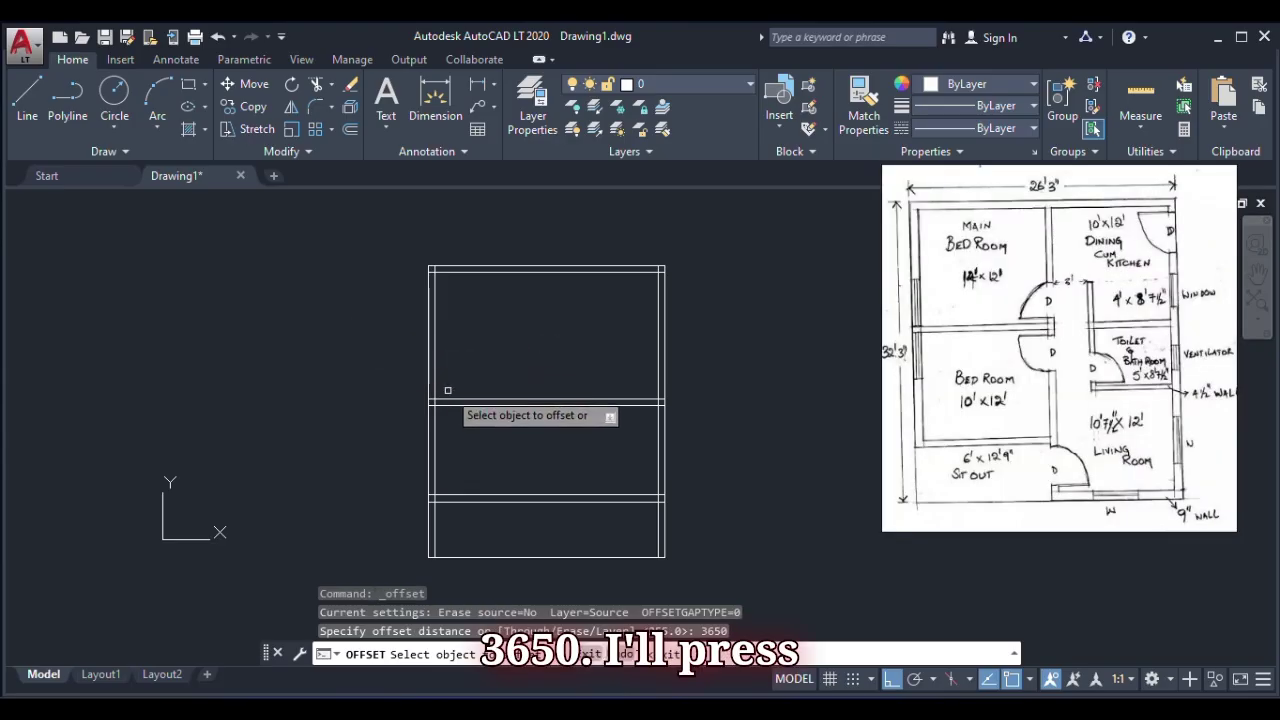
left_click(435, 367)
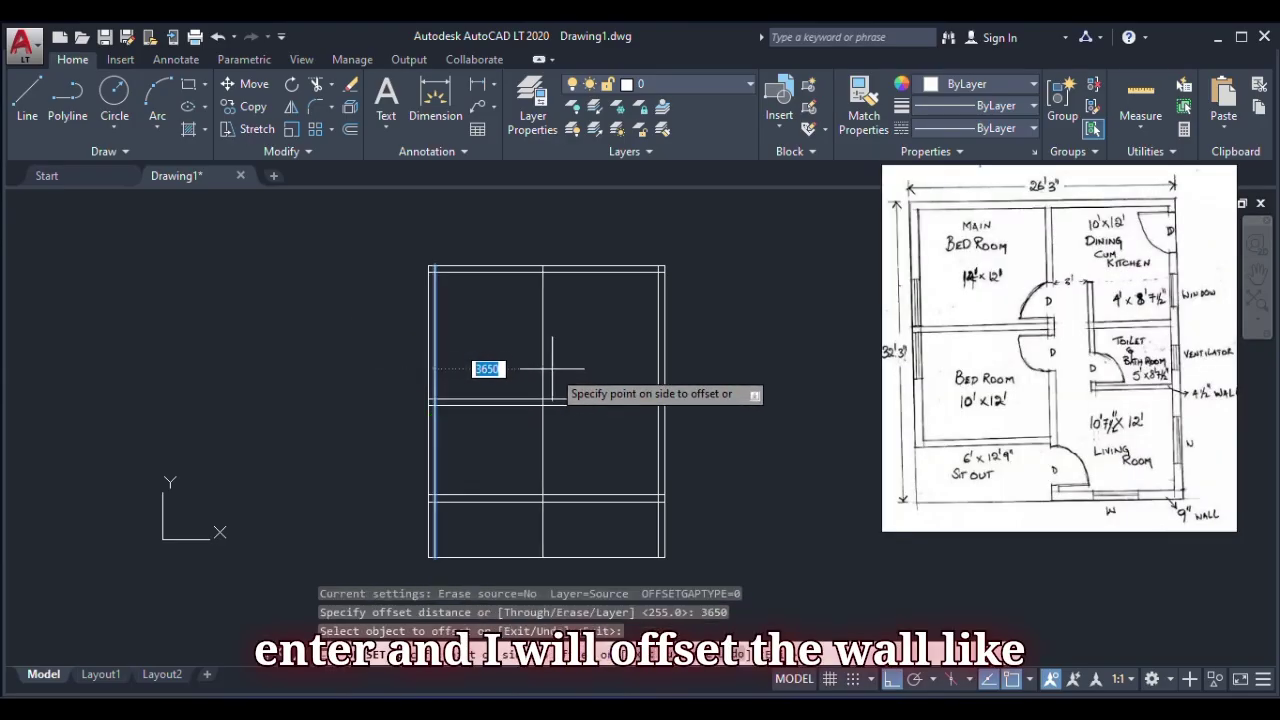
left_click(556, 364)
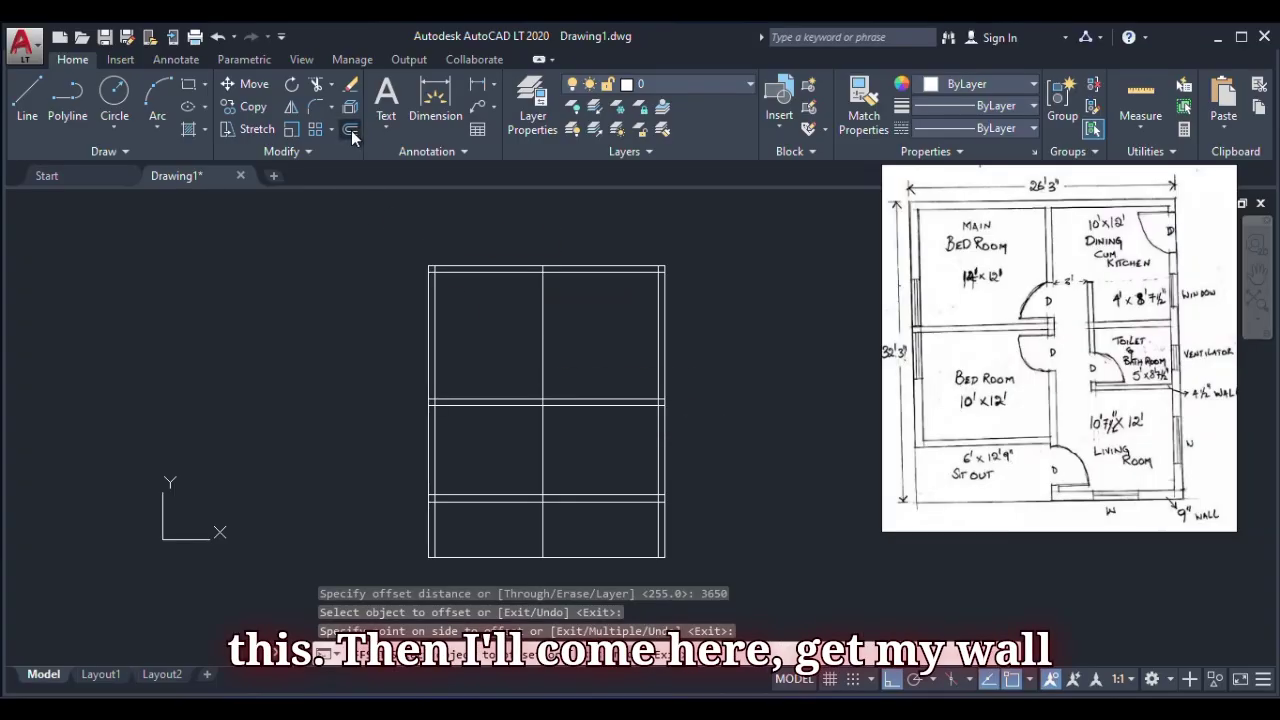
- Offset the central vertical line 255 mm to the right to form the bedrooms' right wall, and end the command
left_click(351, 130)
type("2")
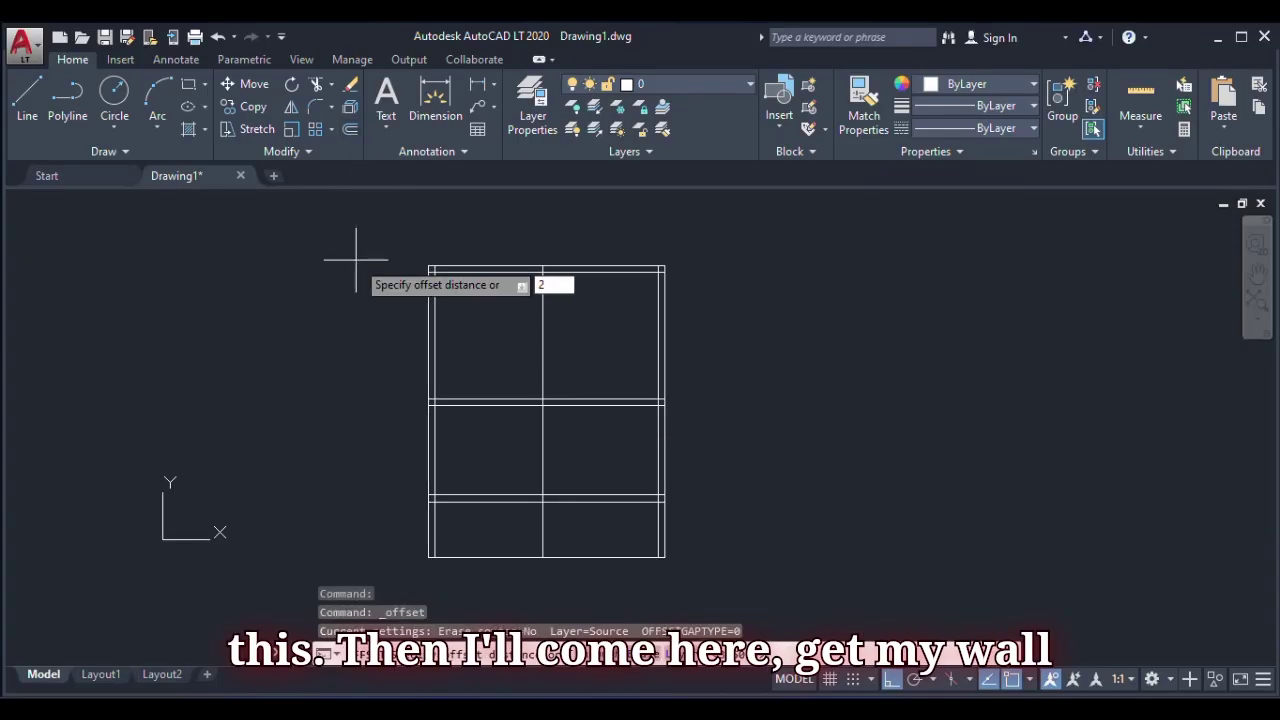
type("255")
key("Return")
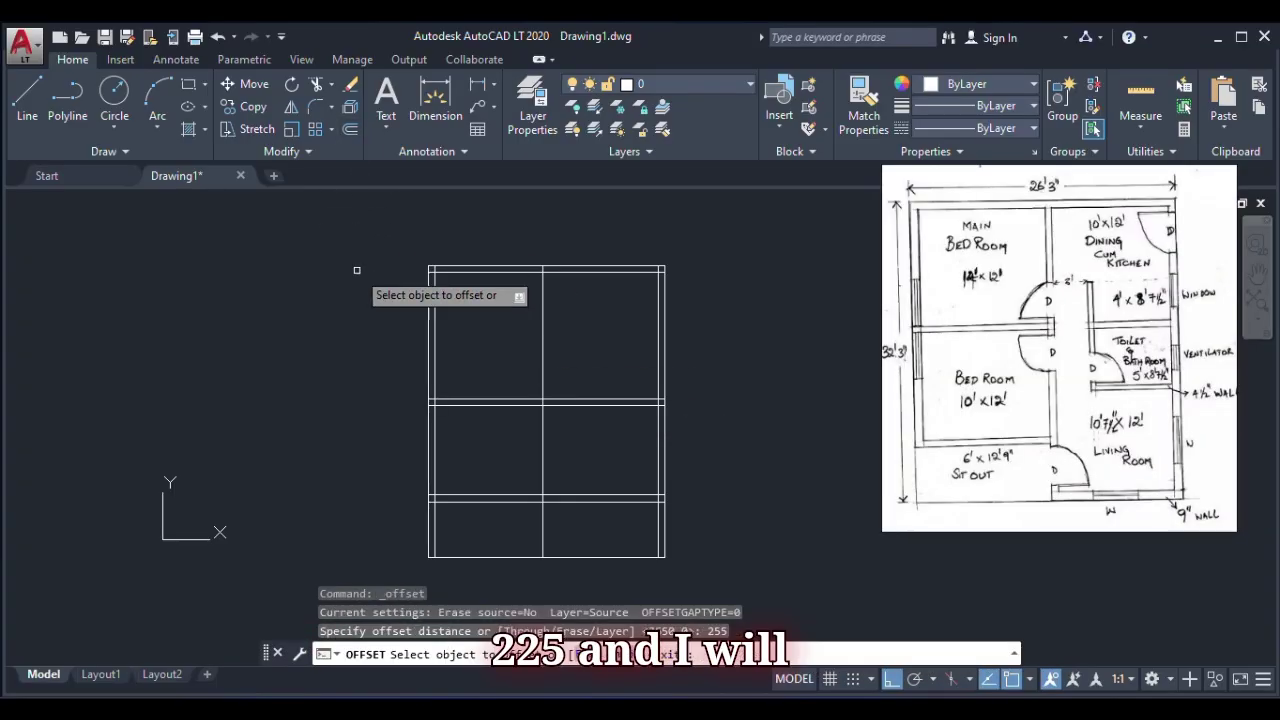
left_click(542, 345)
left_click(598, 343)
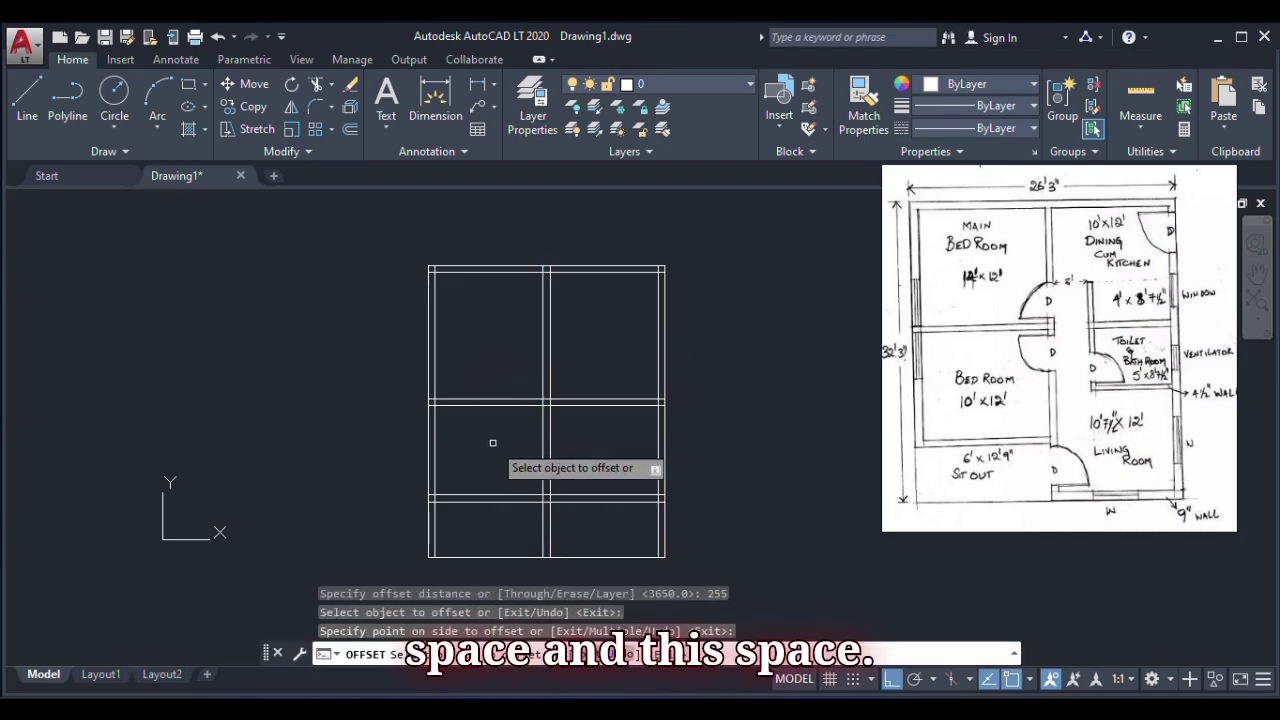
right_click(512, 348)
left_click(520, 362)
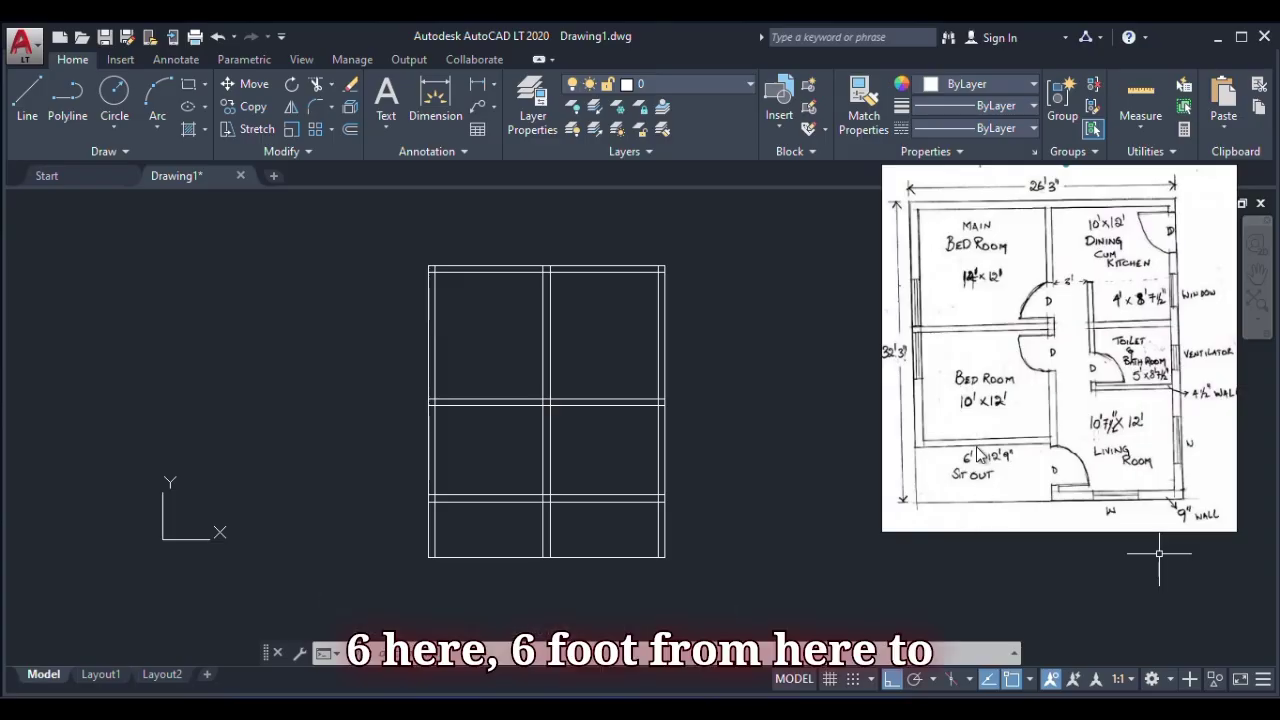
- Convert 6 feet to millimetres with the Calculator's length converter to get the sit-out's depth
left_click(348, 125)
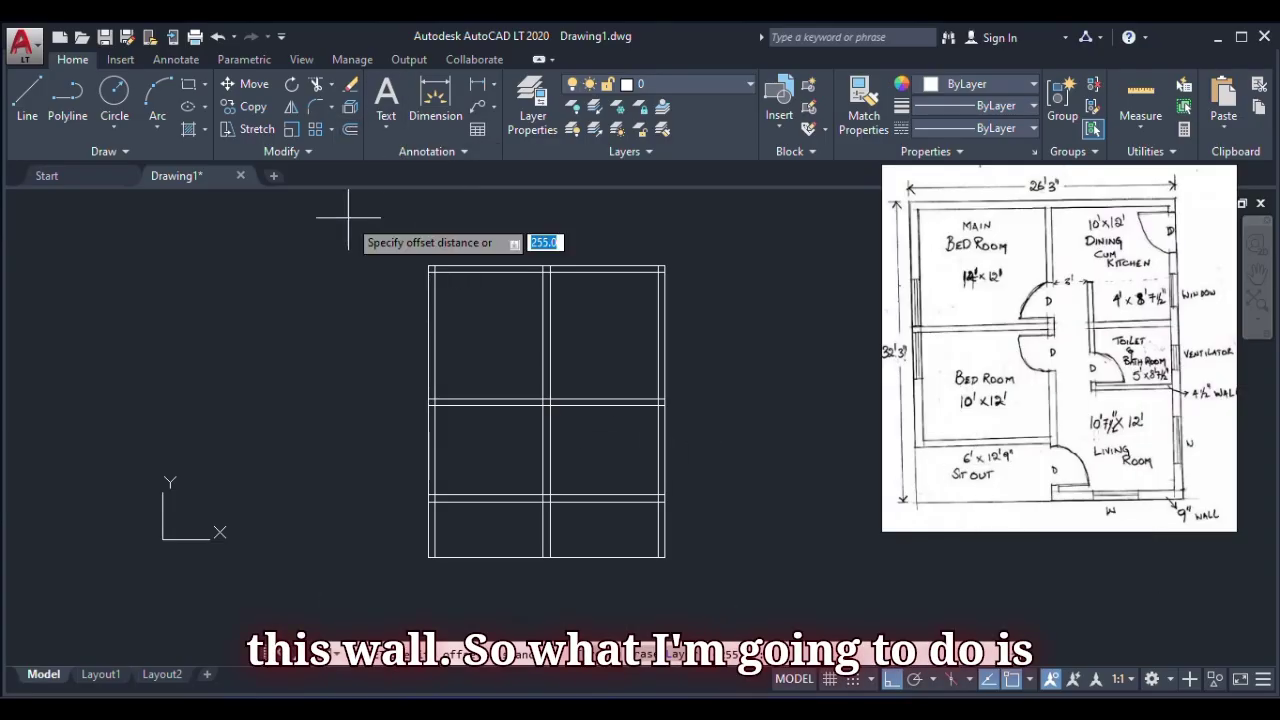
mouse_move(972, 705)
left_click(972, 610)
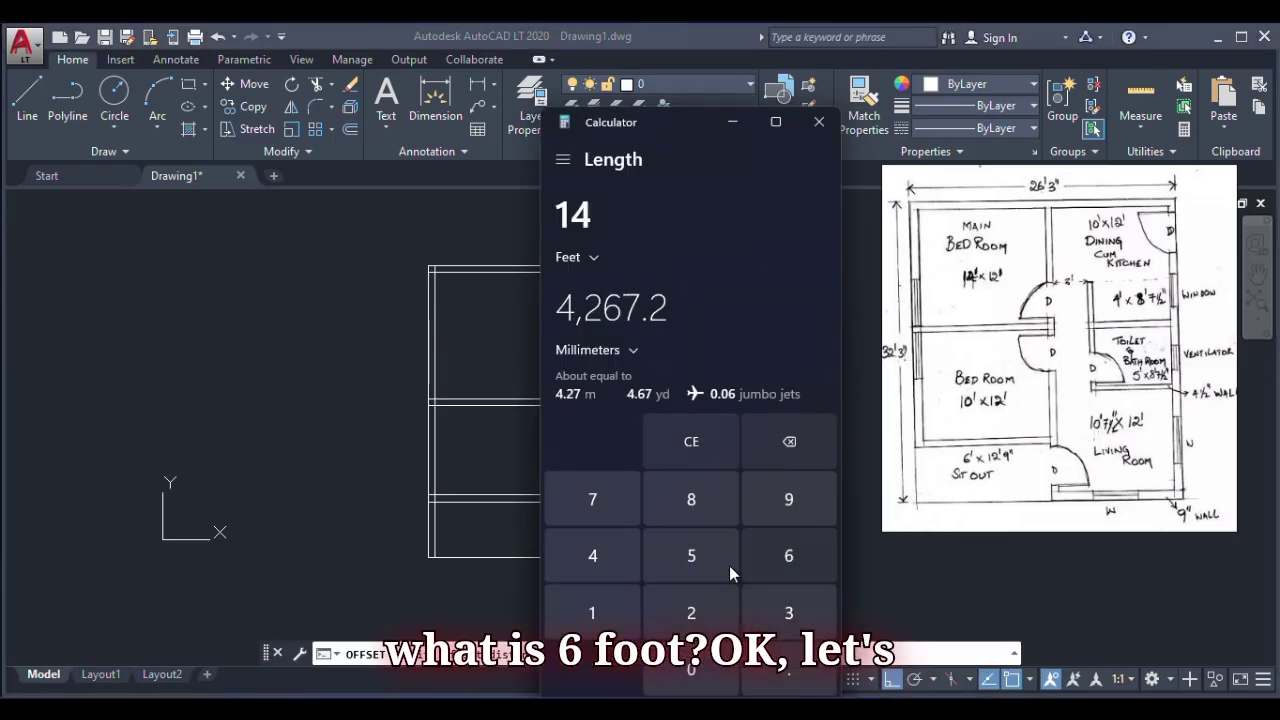
left_click(683, 445)
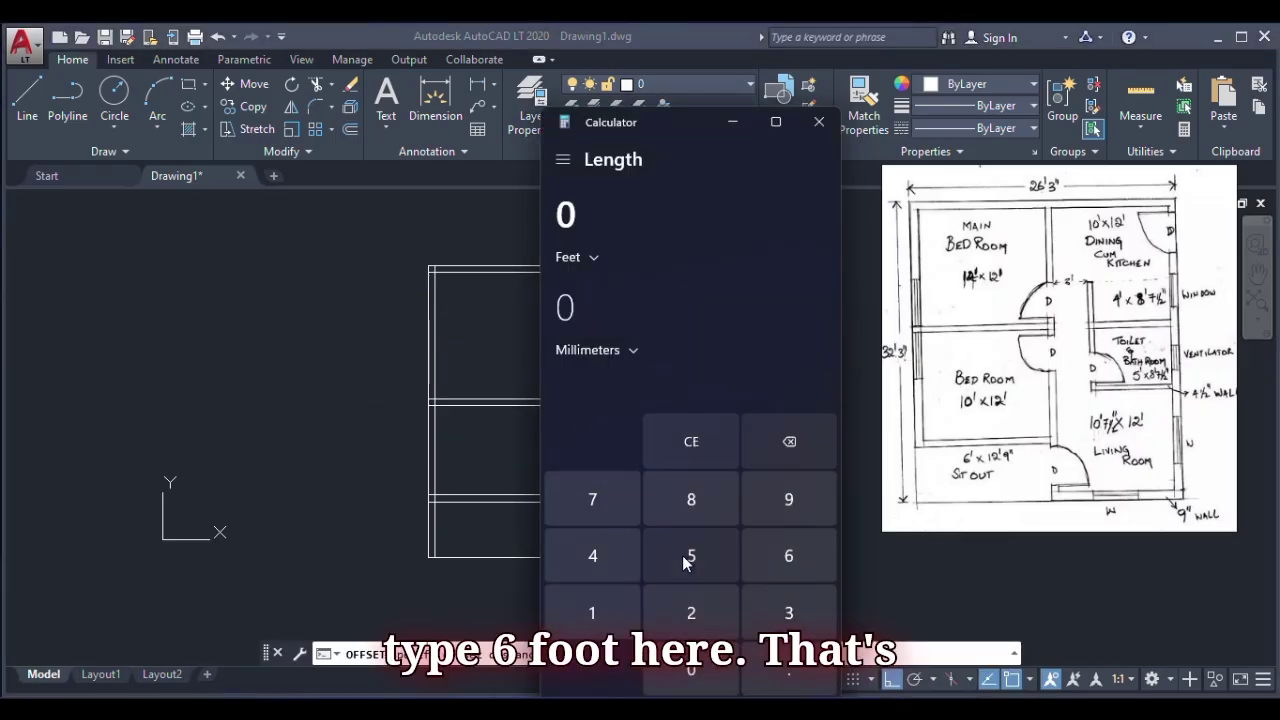
left_click(798, 565)
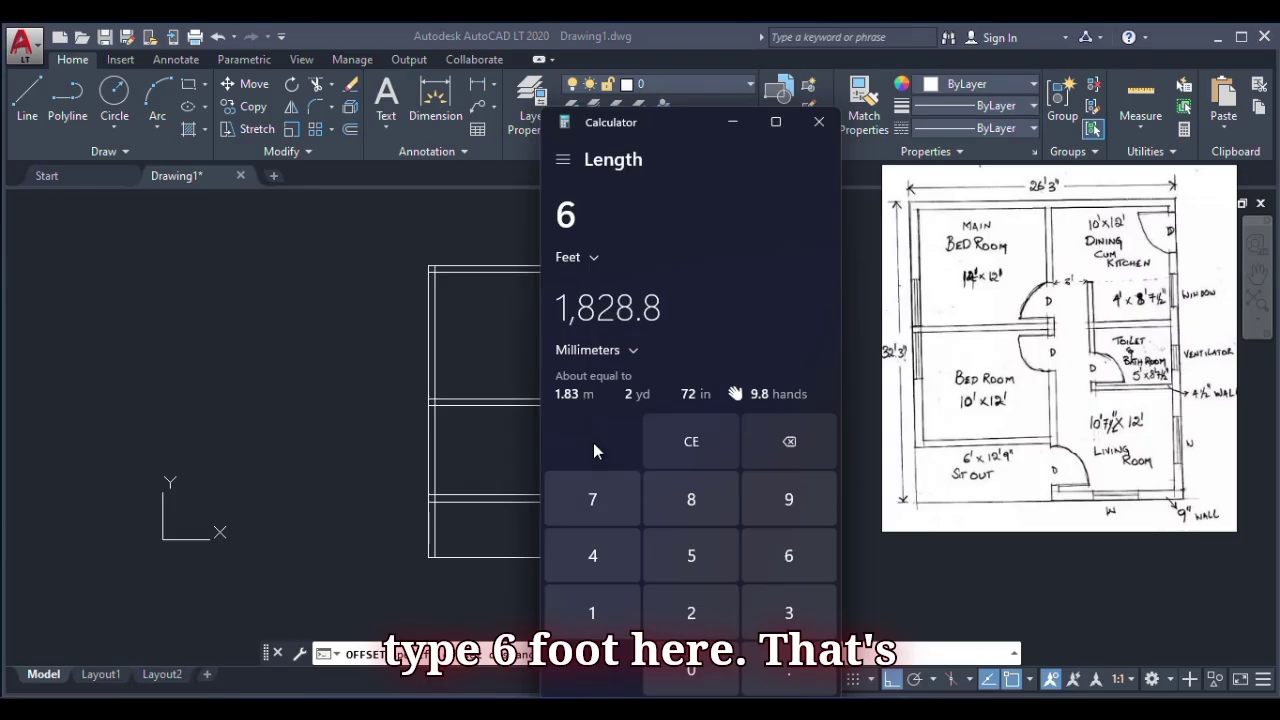
left_click(733, 122)
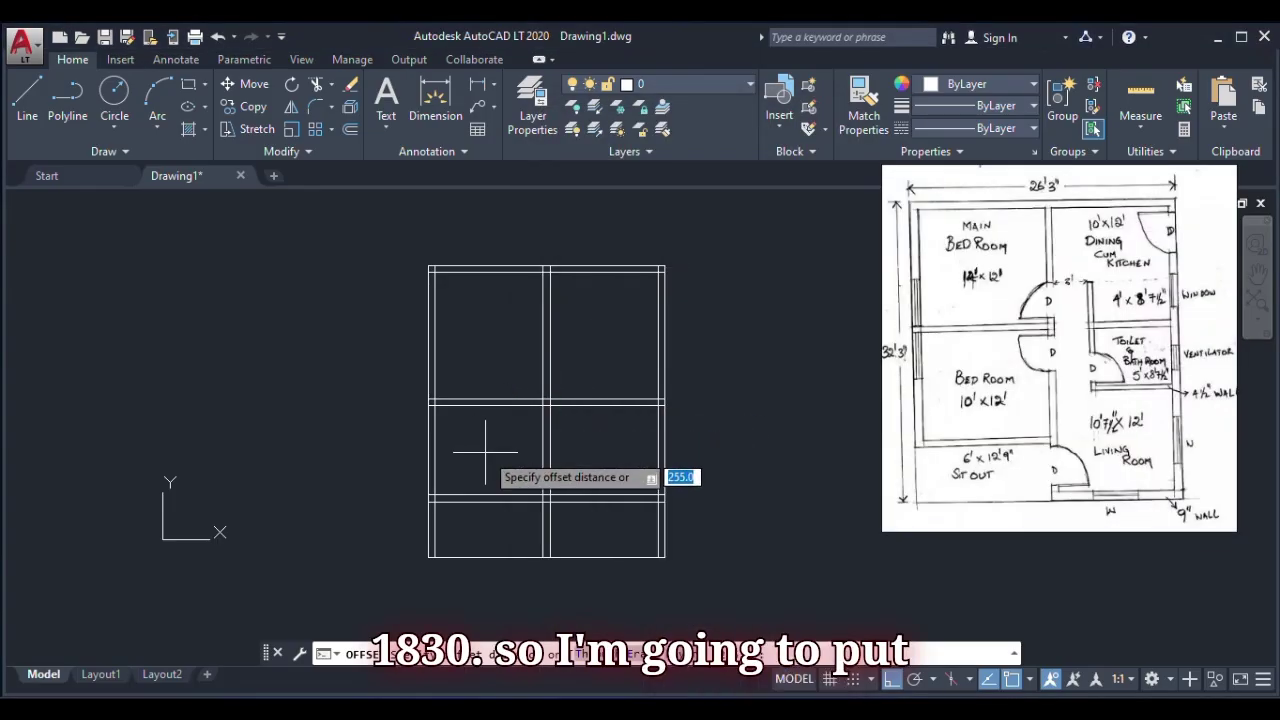
- Offset the plan's bottom outline 1830 mm upward to mark the sit-out's depth
type("18")
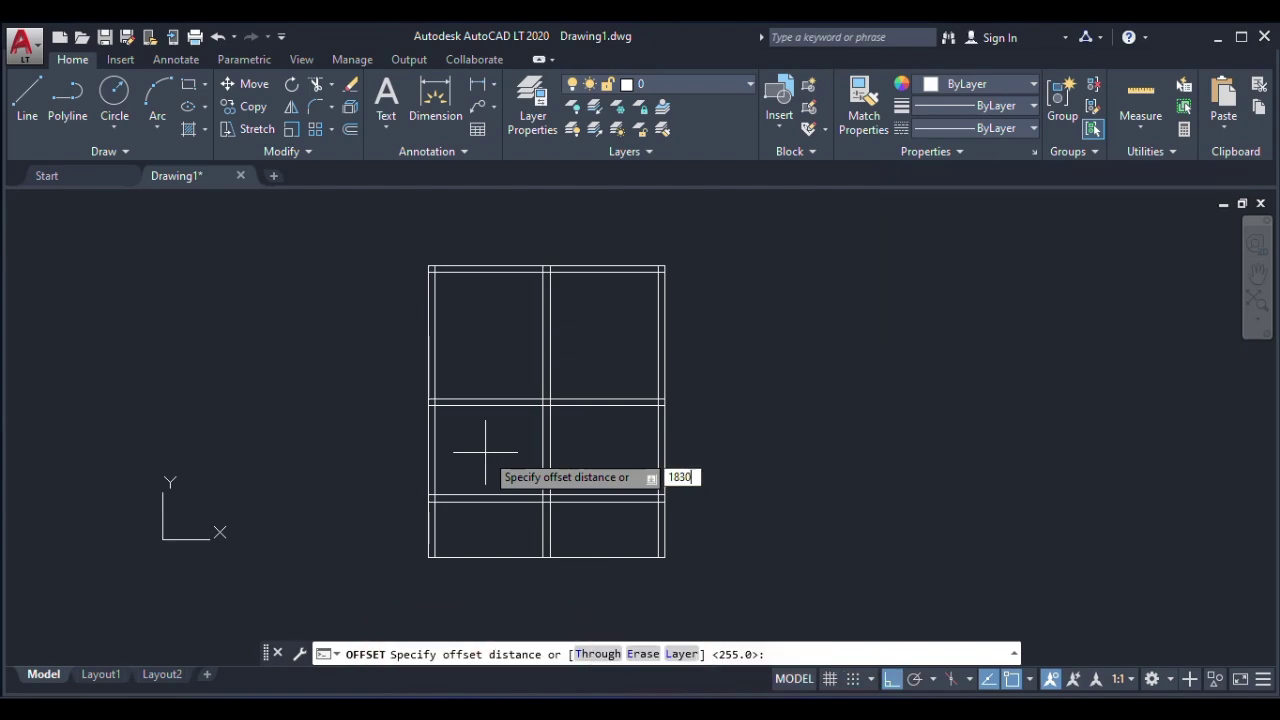
type("30")
key("Return")
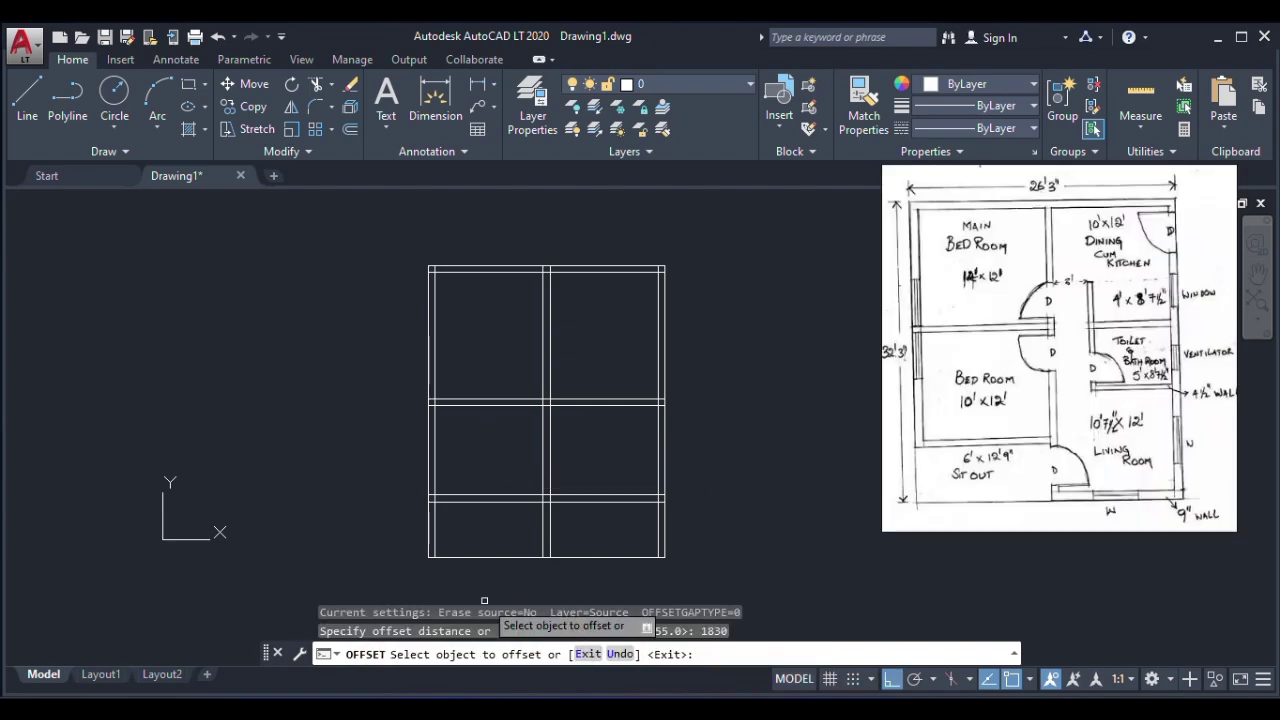
left_click(511, 556)
left_click(511, 516)
scroll(505, 525, "up", 5)
scroll(478, 443, "down", 8)
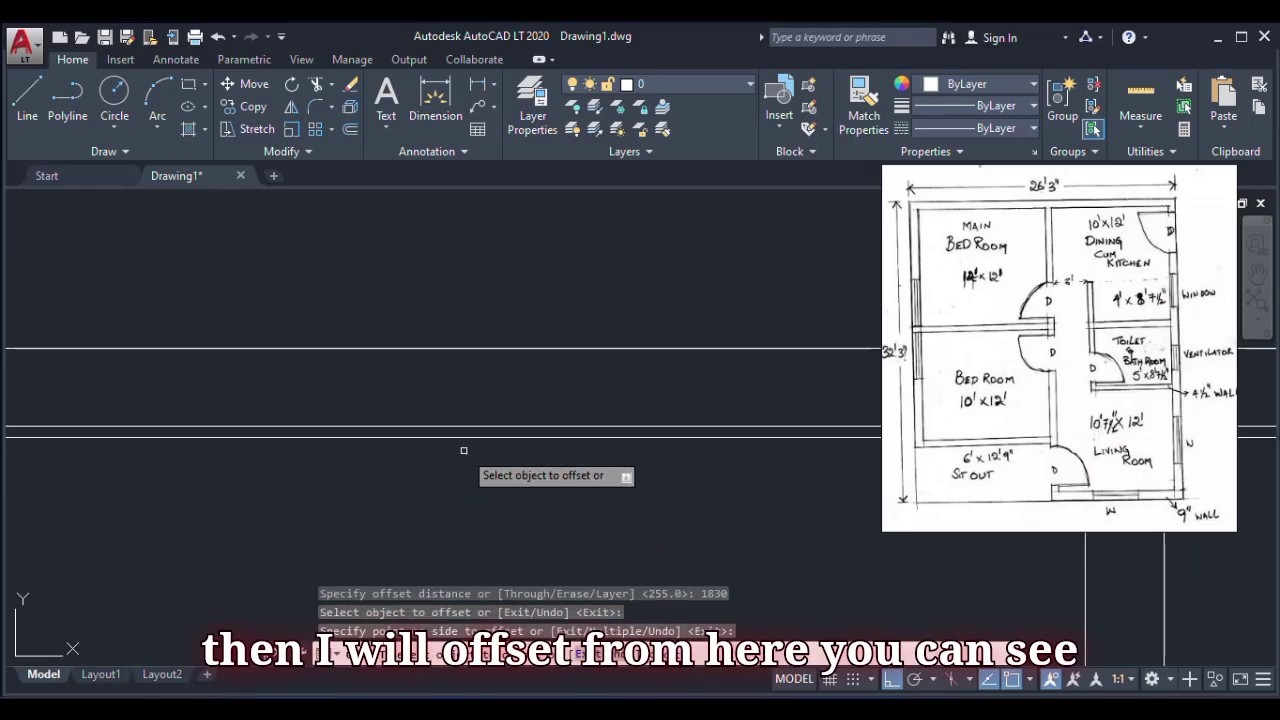
scroll(477, 443, "up", 4)
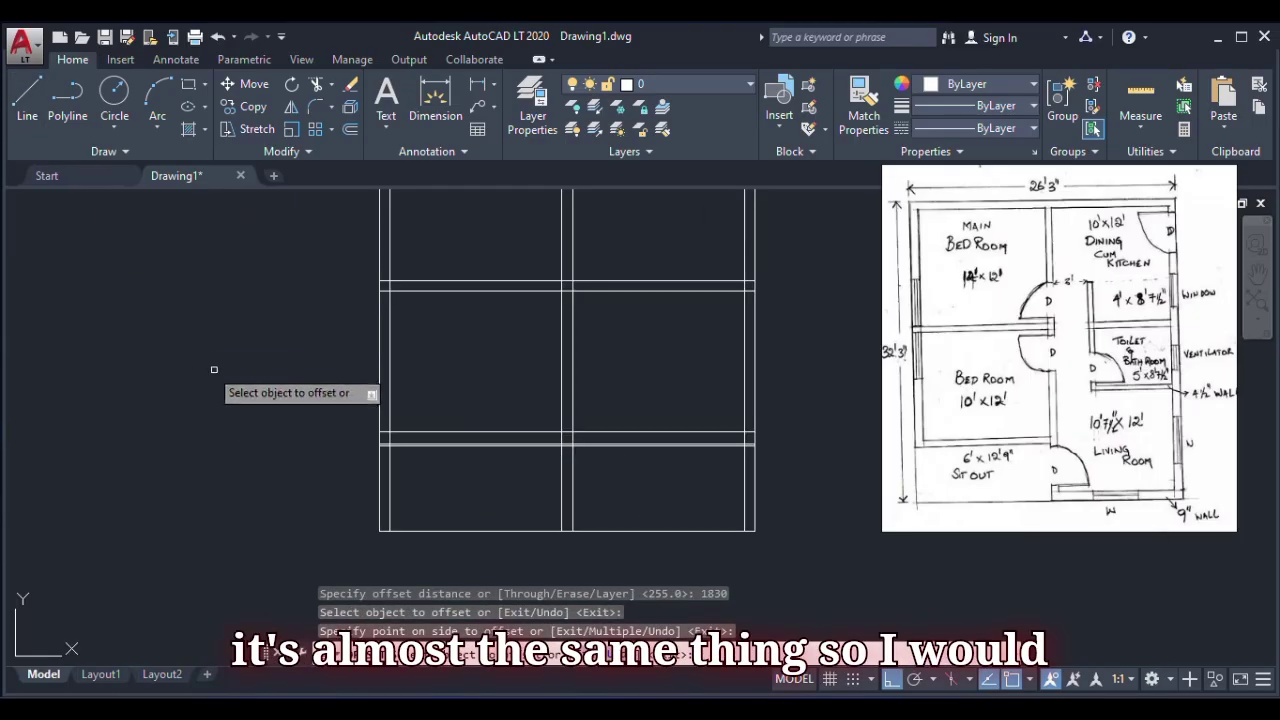
scroll(480, 470, "up", 3)
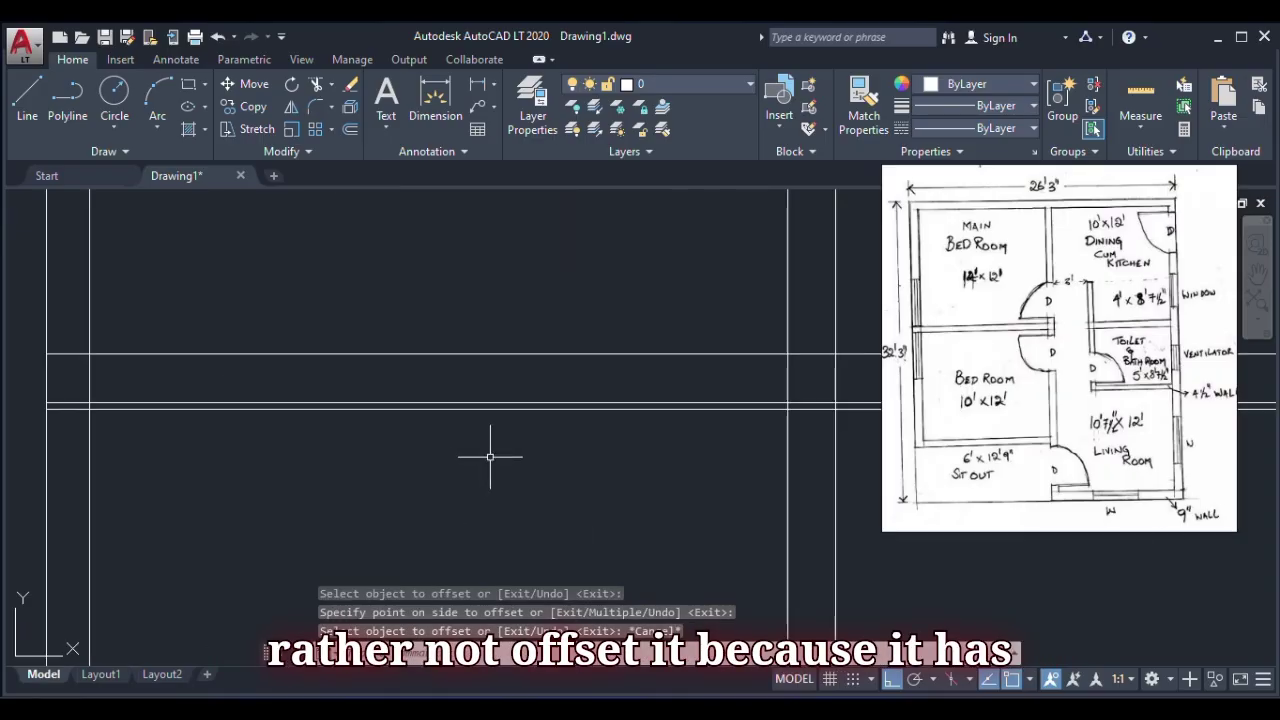
- Delete the redundant offset line beside the lower line of the sit-out wall
key("Escape")
left_click(542, 409)
key("Delete")
scroll(543, 457, "down", 4)
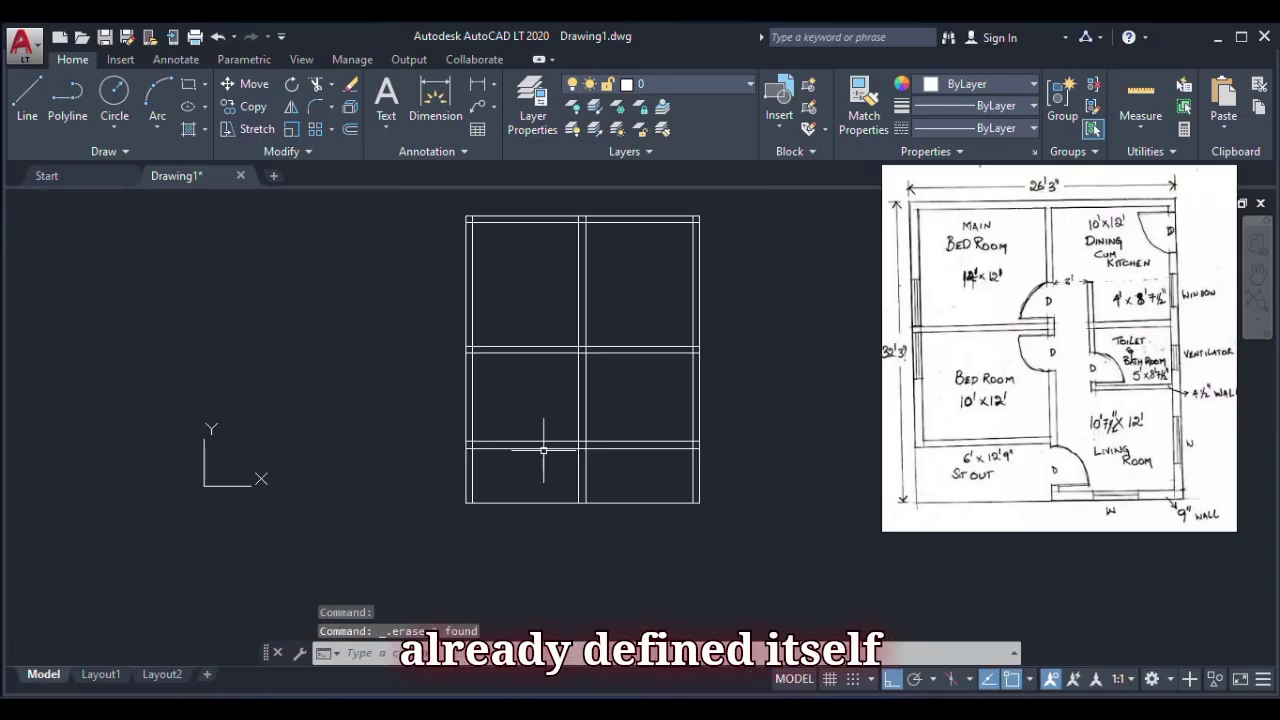
- Trim away the bottom outline along the sit-out, between the left wall and the central wall
scroll(534, 476, "up", 2)
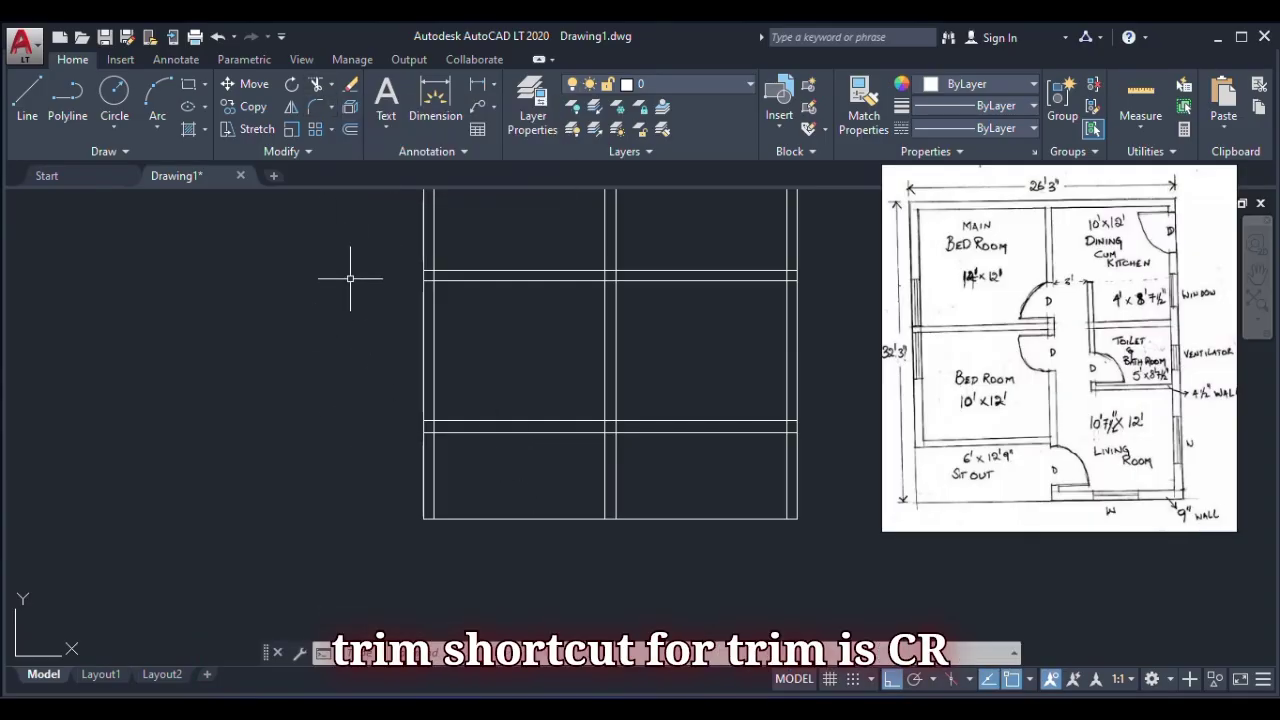
type("TR")
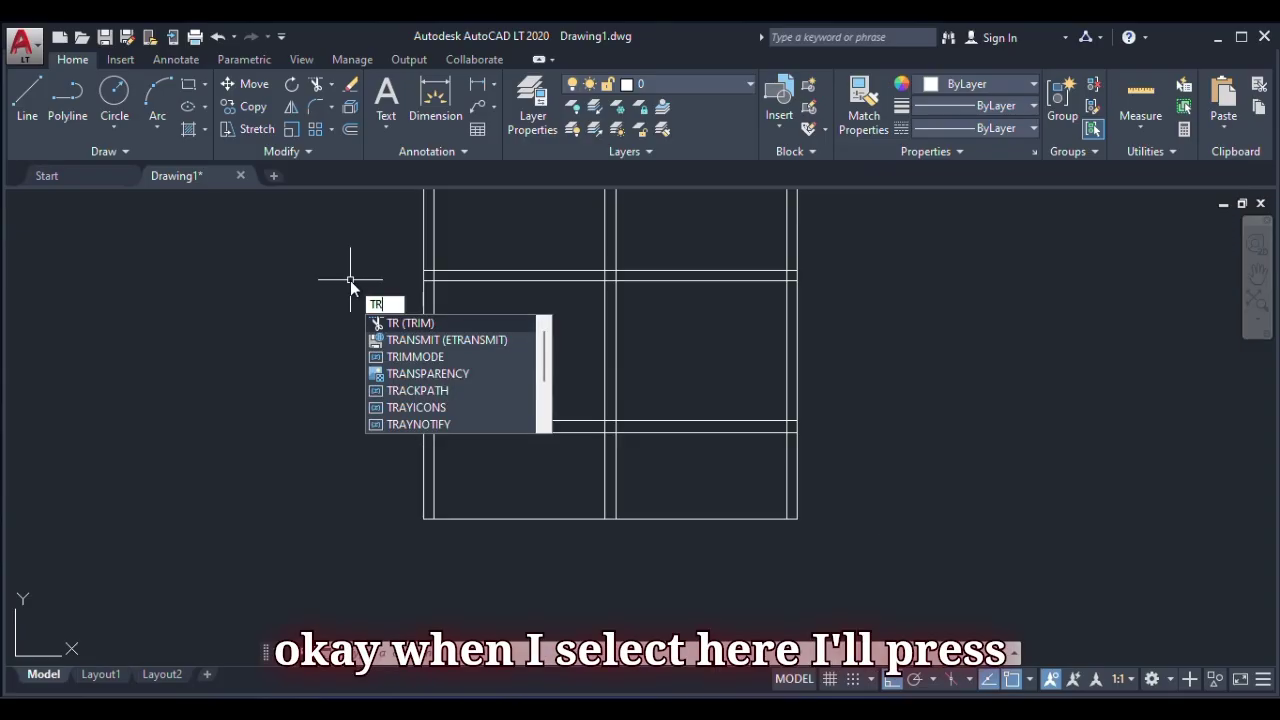
key("Return")
key("Return")
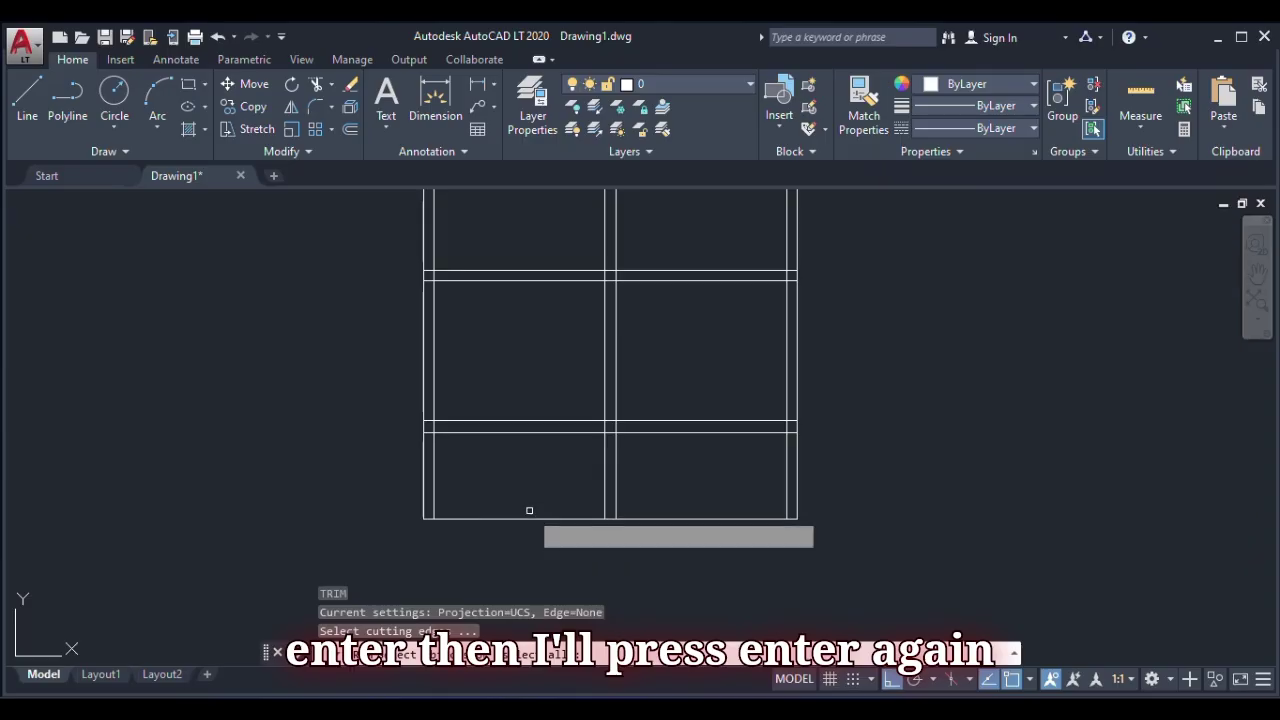
left_click(538, 520)
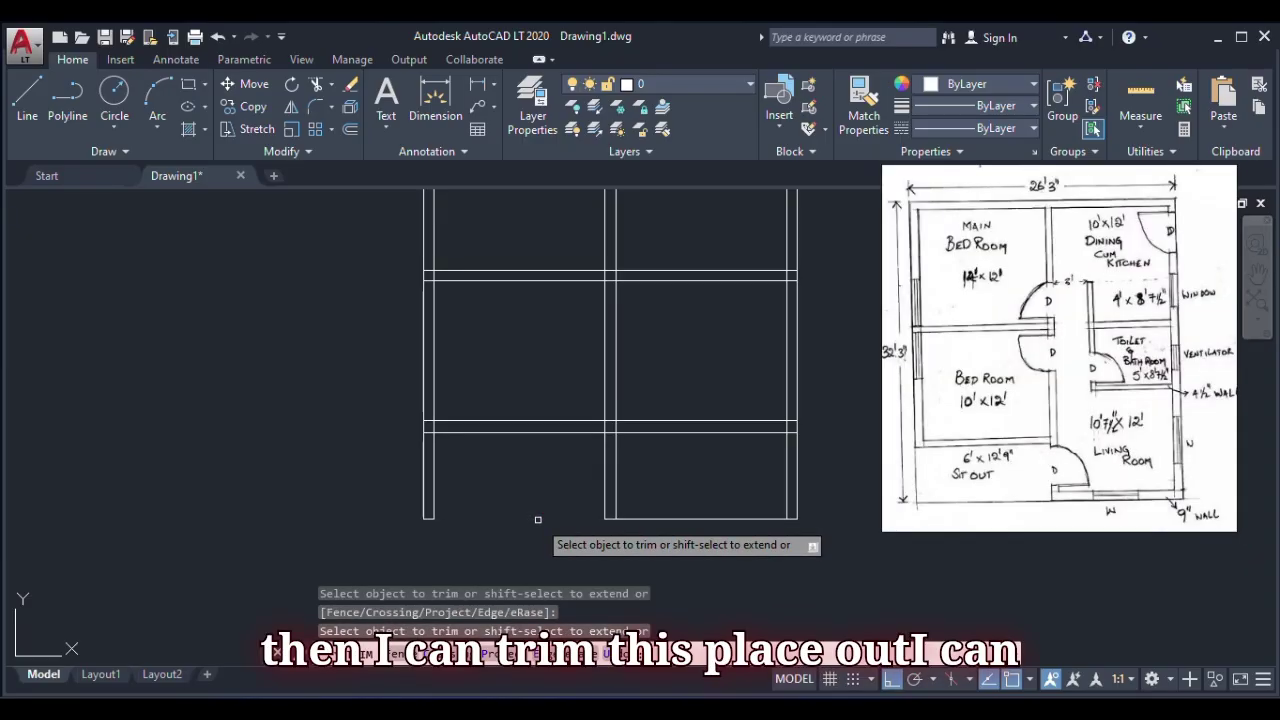
- Trim the left wall's extension beside the sit-out and the sit-out wall lines crossing the living room
left_click(459, 486)
left_click(382, 512)
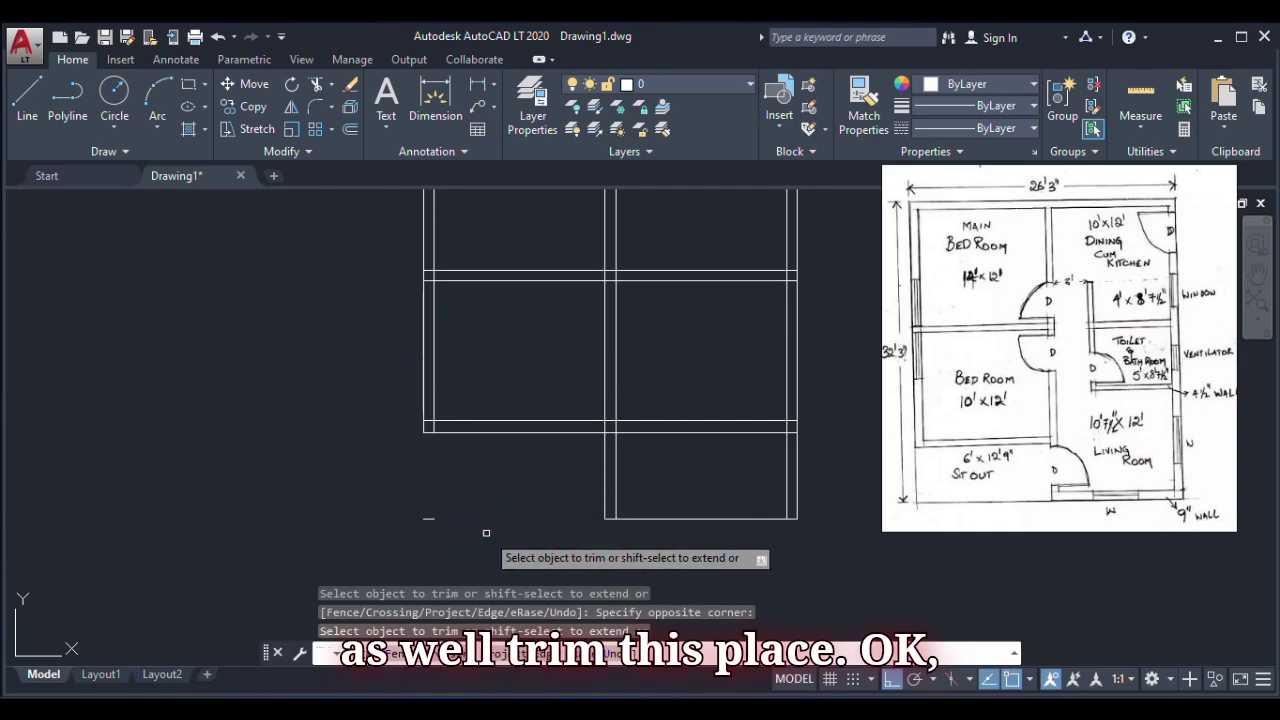
scroll(797, 425, "up", 2)
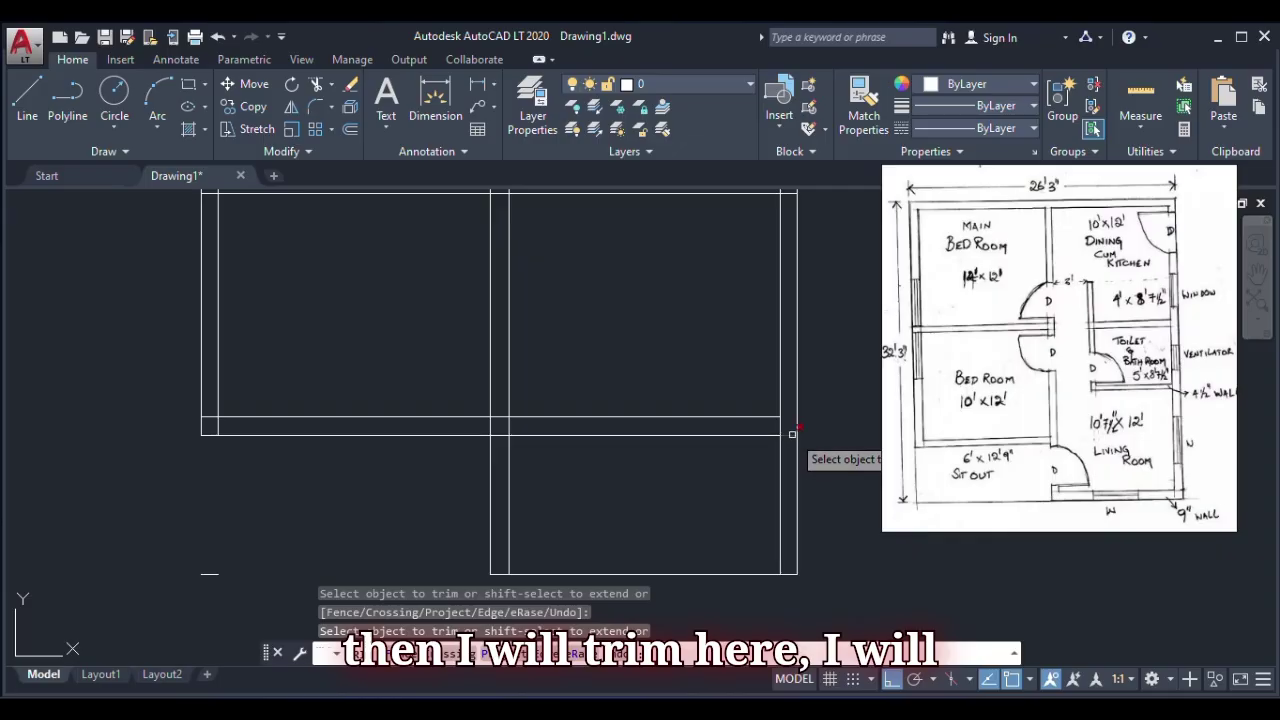
left_click(716, 422)
scroll(664, 457, "down", 3)
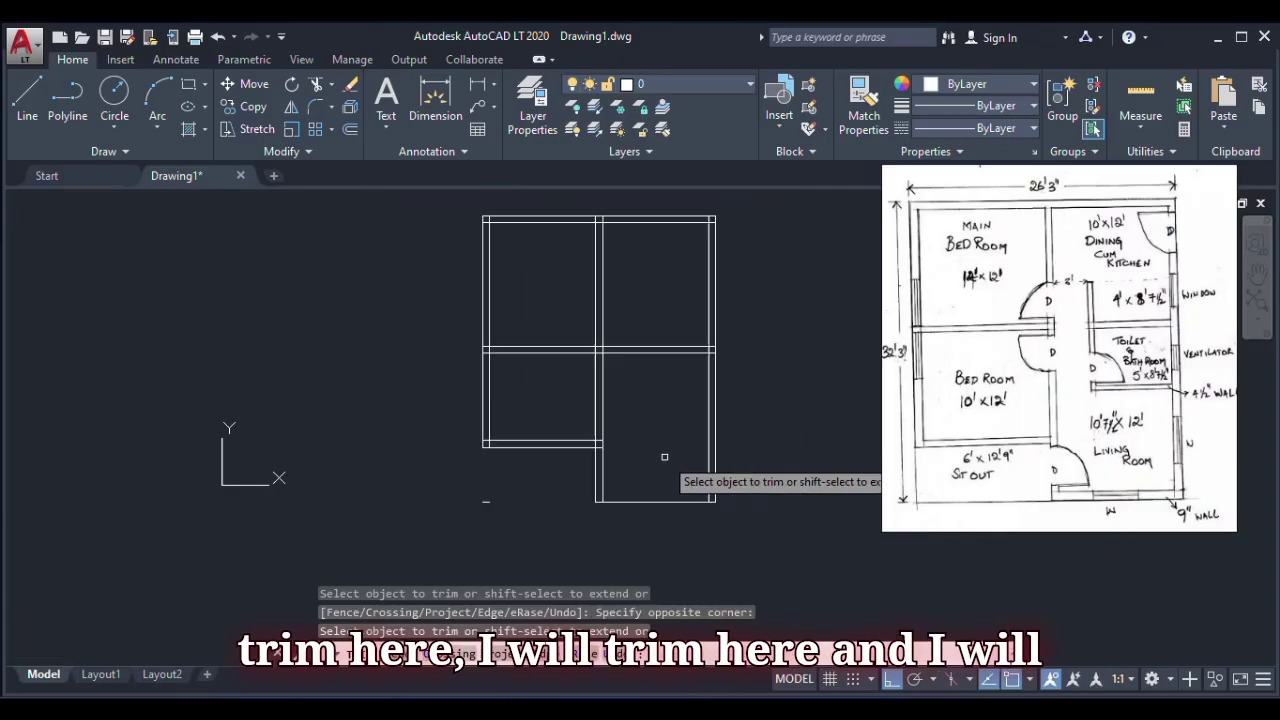
scroll(664, 457, "down", 2)
scroll(646, 409, "up", 4)
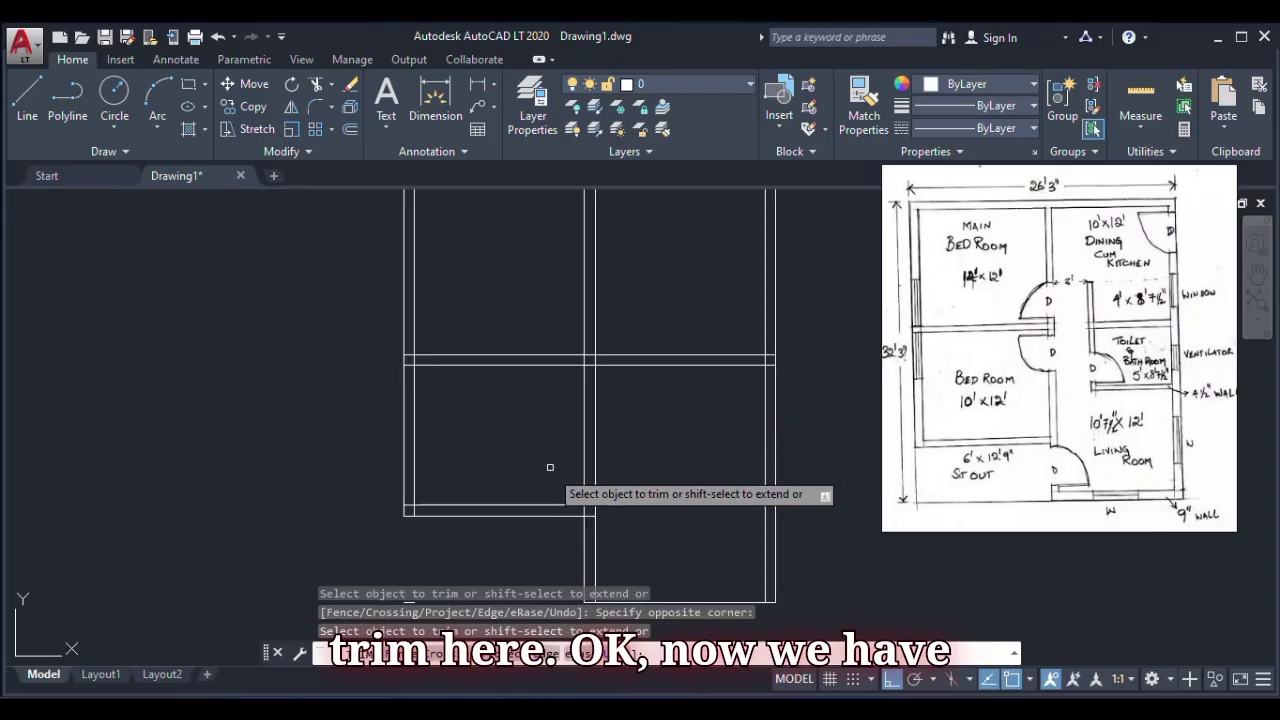
scroll(550, 467, "down", 2)
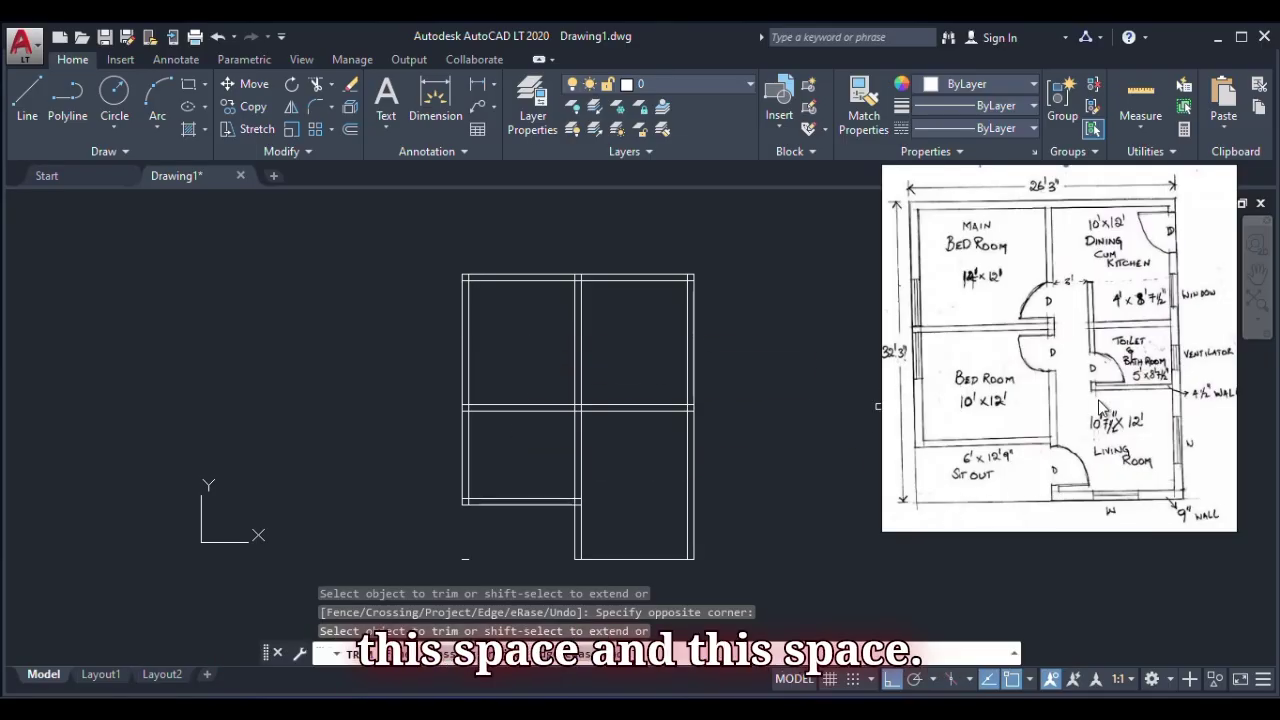
scroll(460, 560, "up", 2)
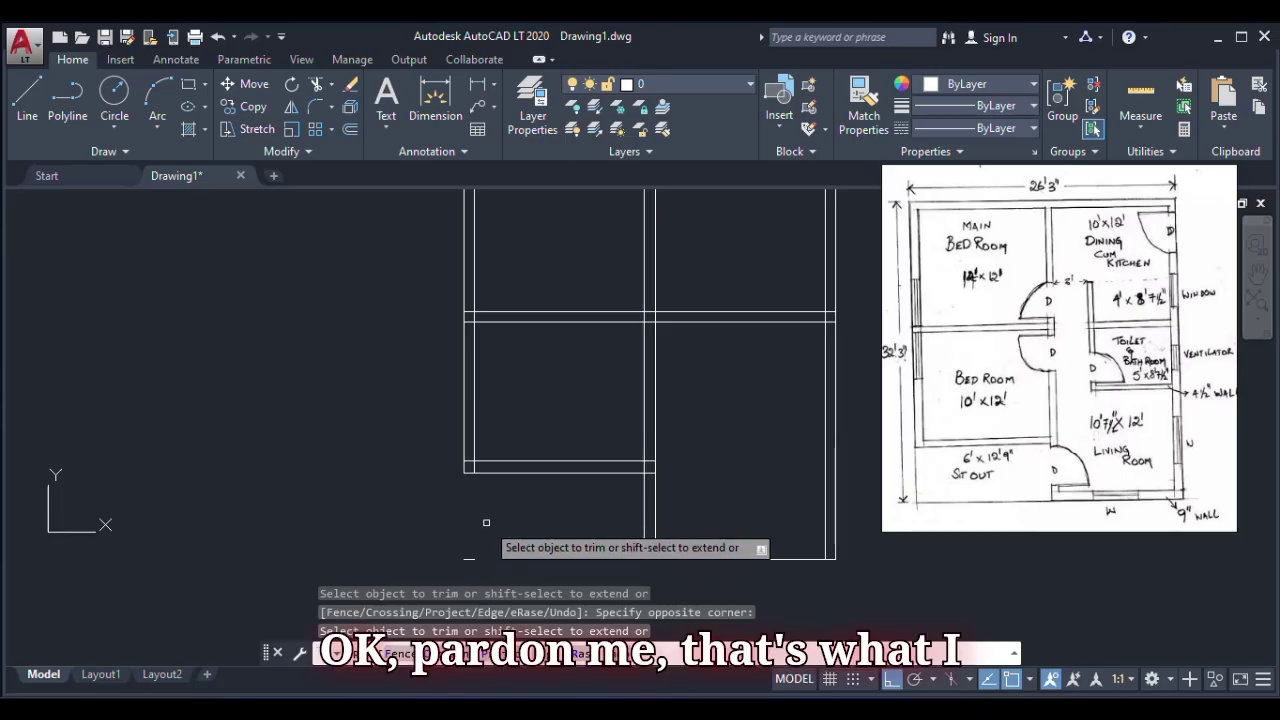
- Undo the trims of the left wall's extension and the living room crossing lines, and try a redo
scroll(488, 520, "up", 2)
key("ctrl+z")
scroll(499, 518, "down", 1)
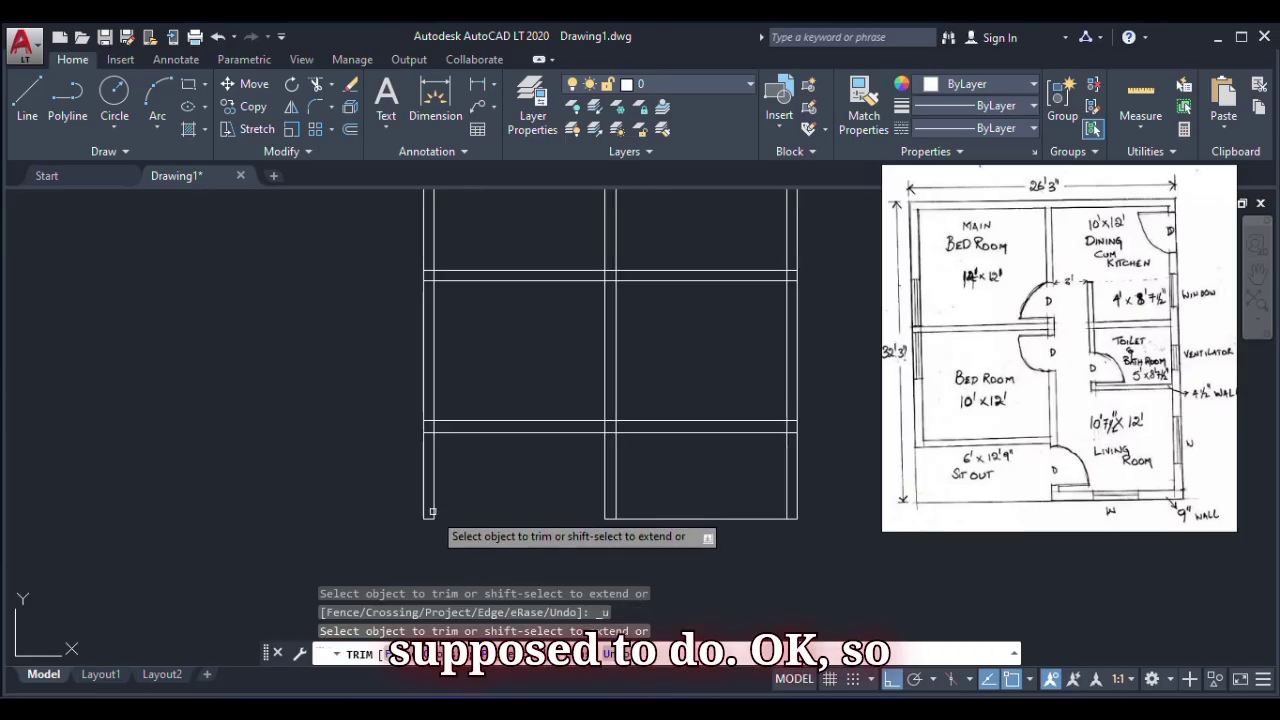
scroll(432, 510, "down", 2)
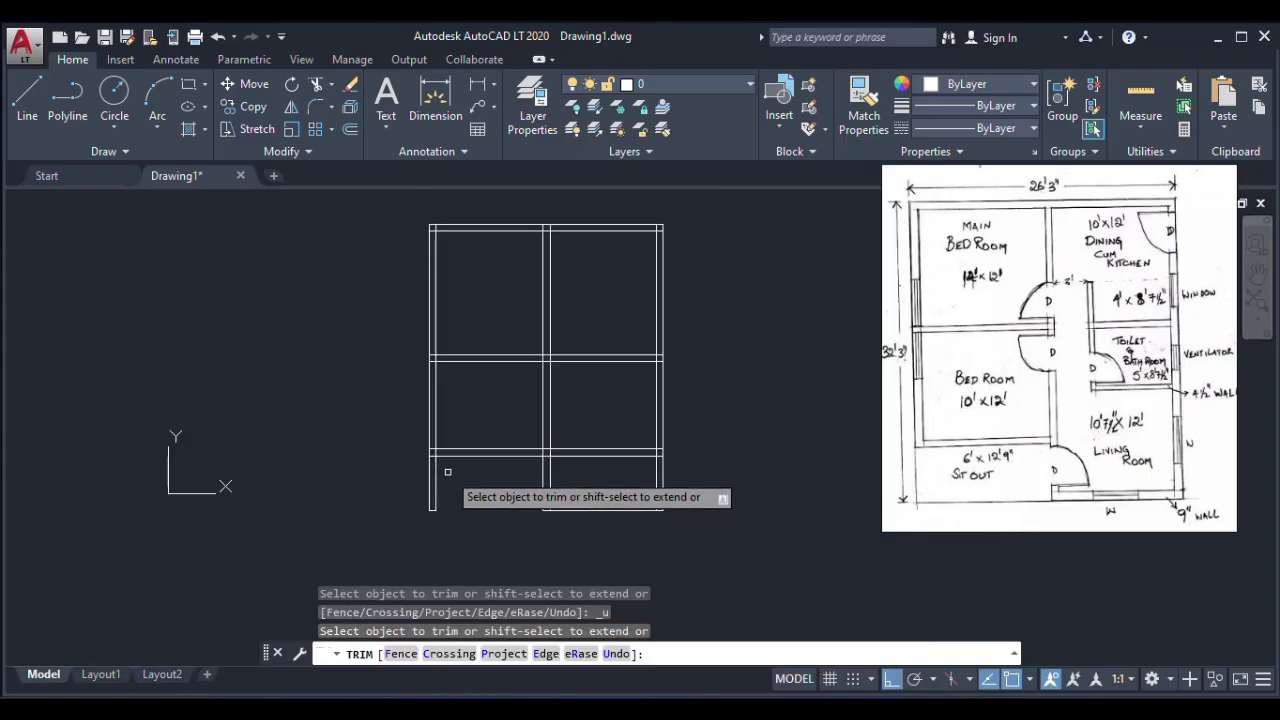
key("ctrl+y")
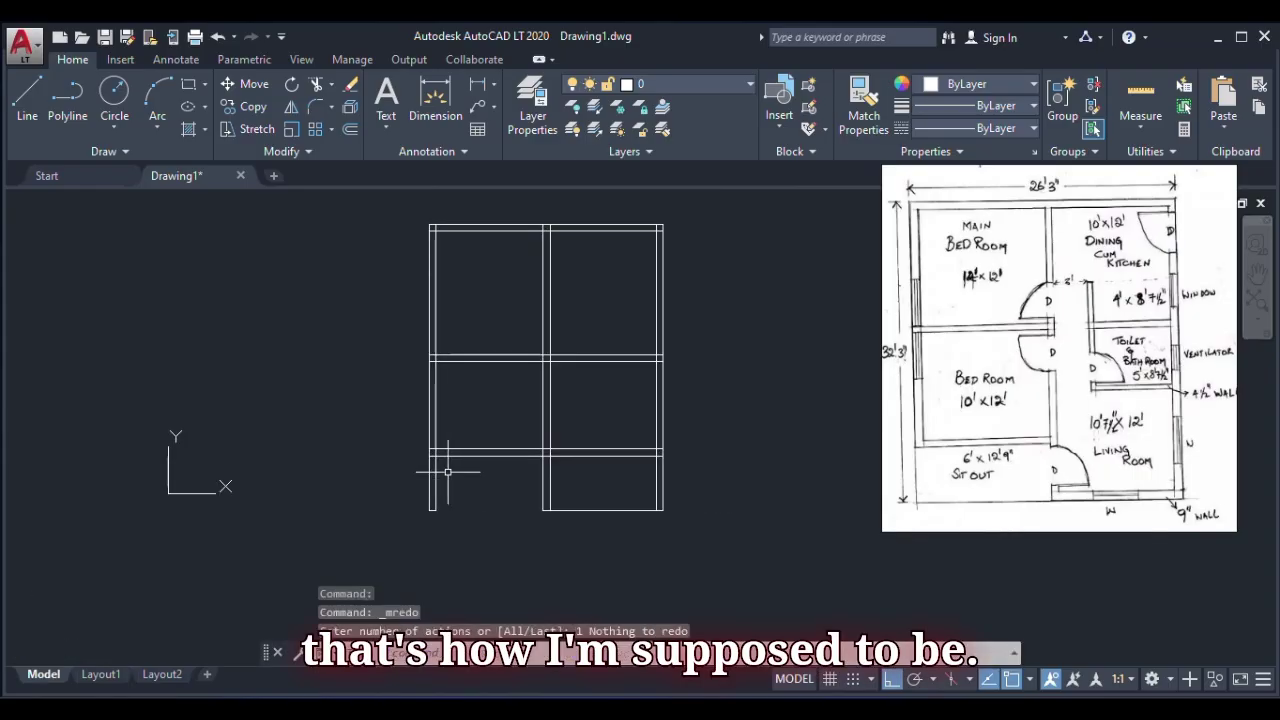
key("Escape")
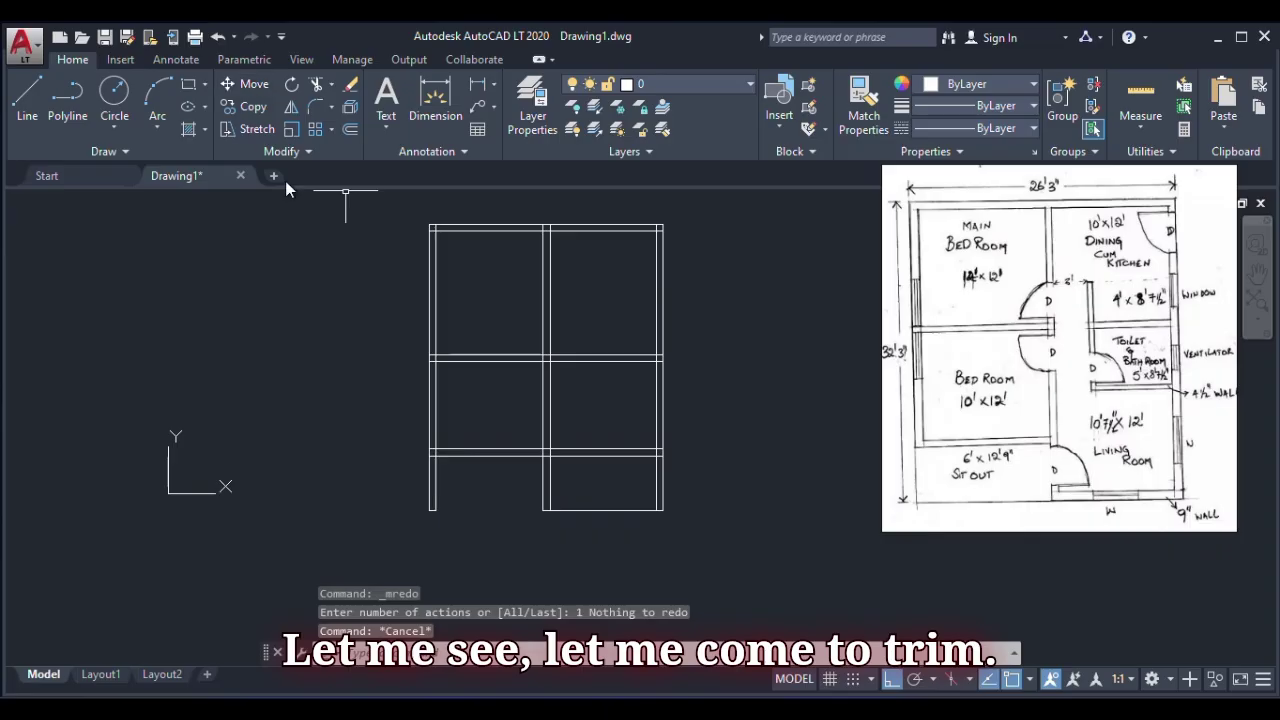
left_click(315, 85)
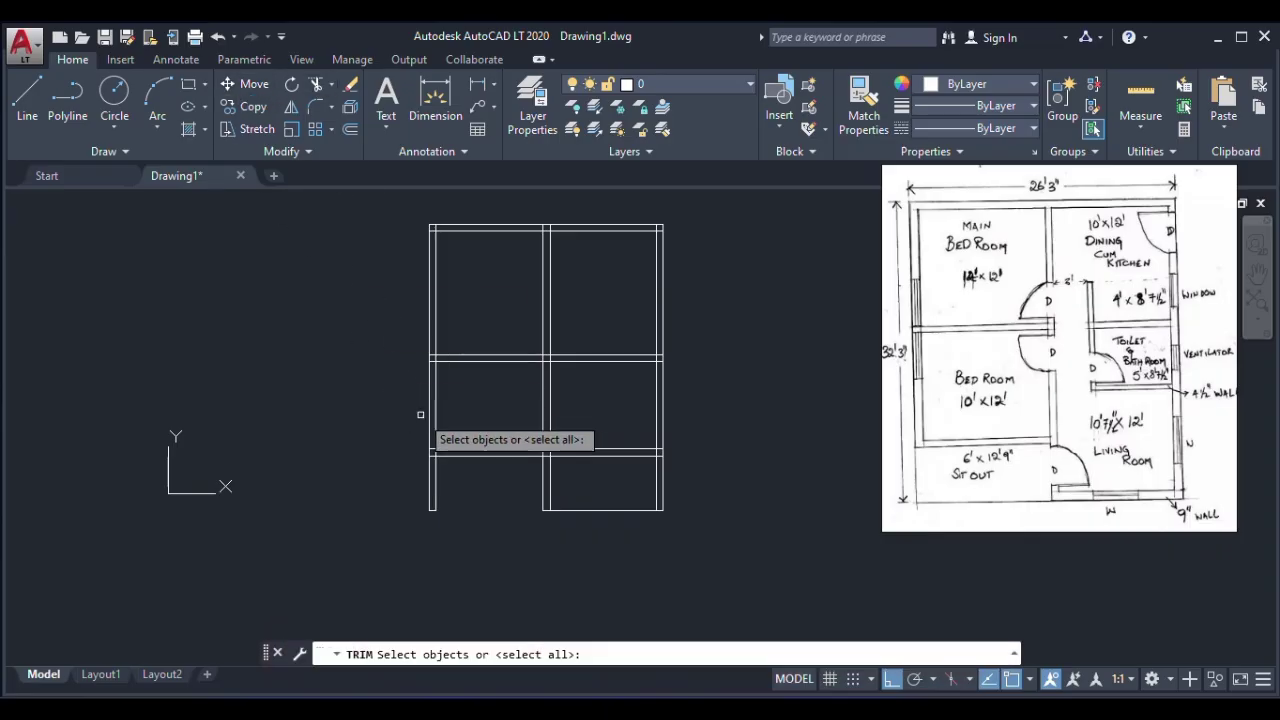
scroll(430, 440, "up", 3)
scroll(426, 507, "down", 3)
left_click(426, 507)
left_click(368, 560)
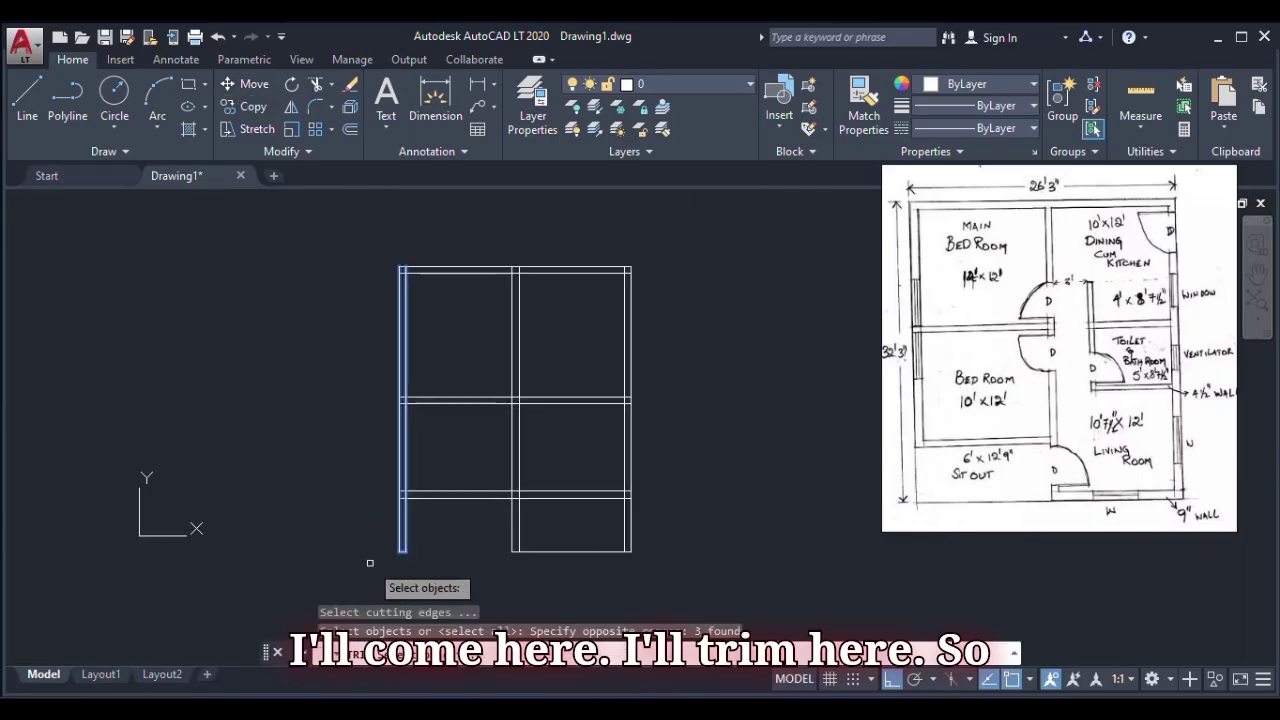
key("Escape")
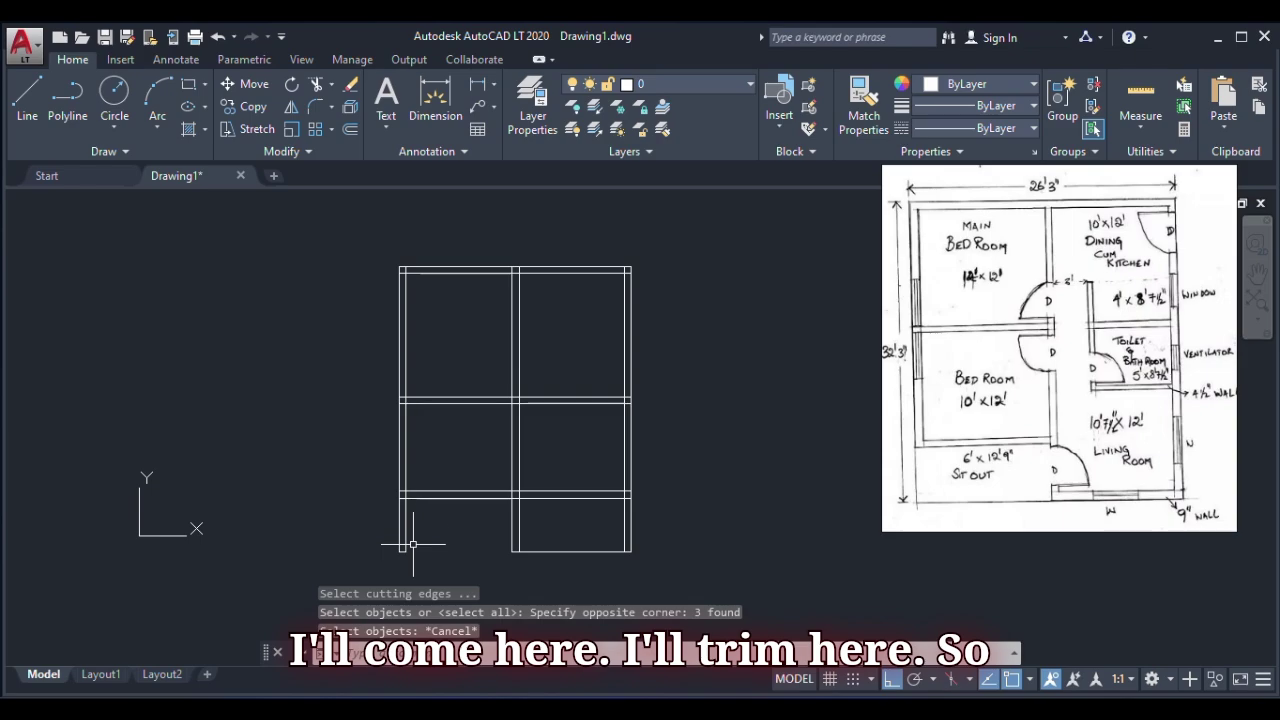
- Trim both lines of the left wall below the second bedroom, using all objects as cutting edges
left_click(315, 85)
key("Return")
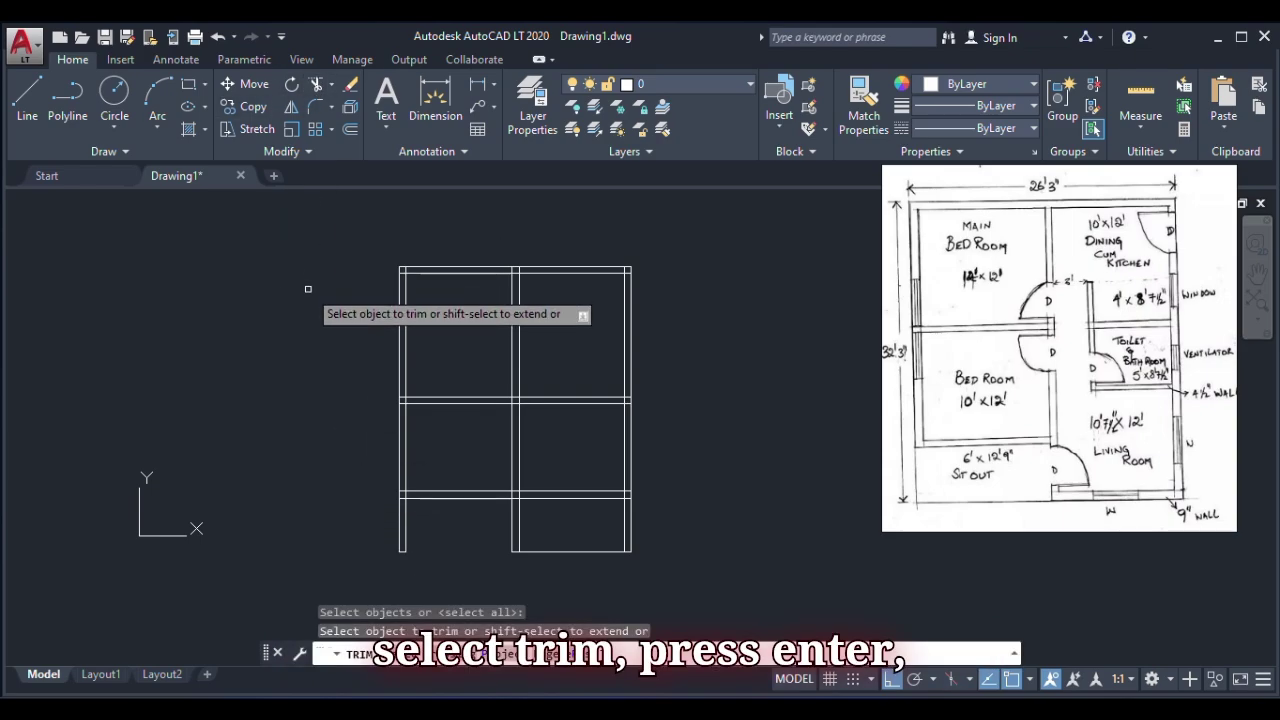
key("Return")
key("Return")
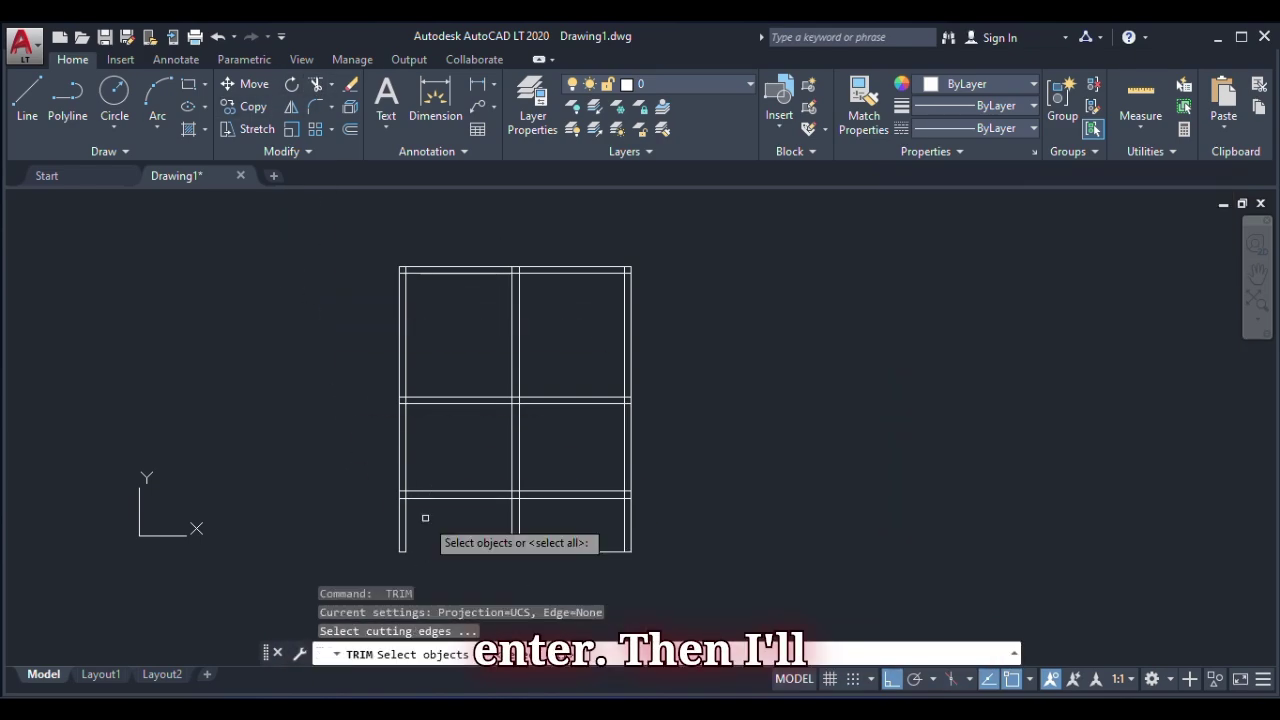
key("Return")
left_click(420, 534)
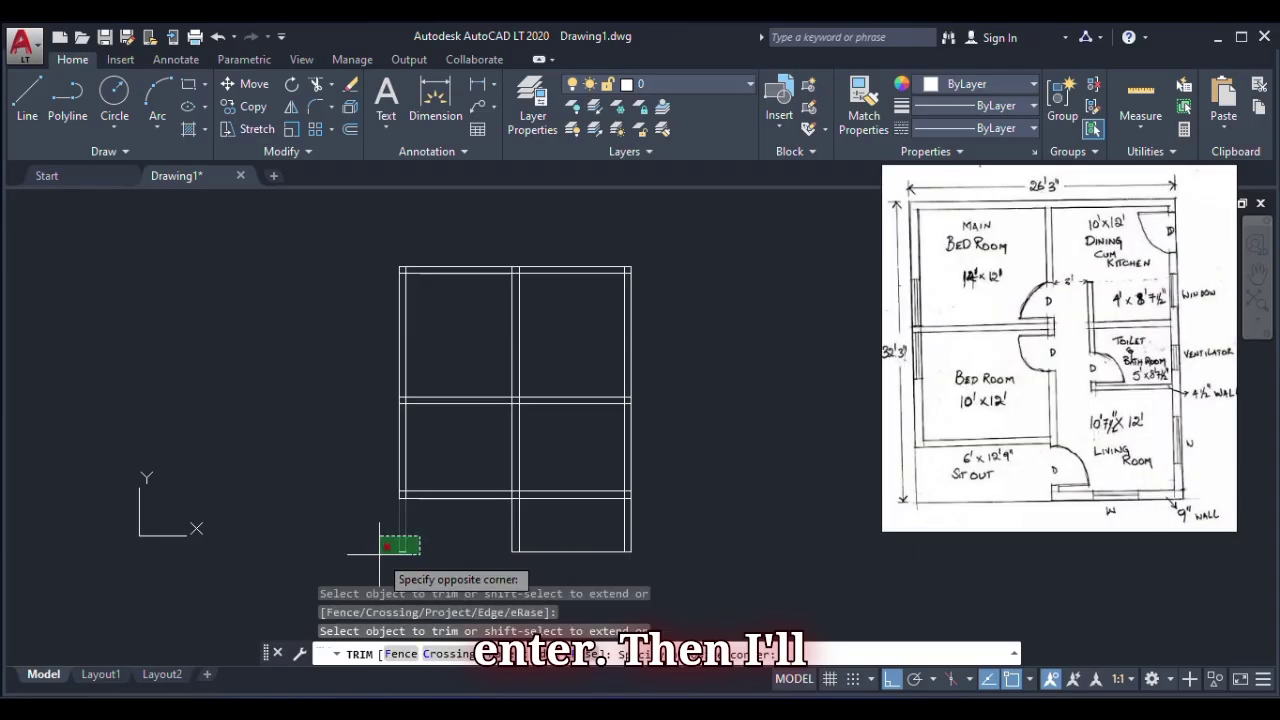
left_click(380, 554)
- Trim the two sit-out wall lines where they cross the living room up to the right wall
scroll(562, 526, "up", 4)
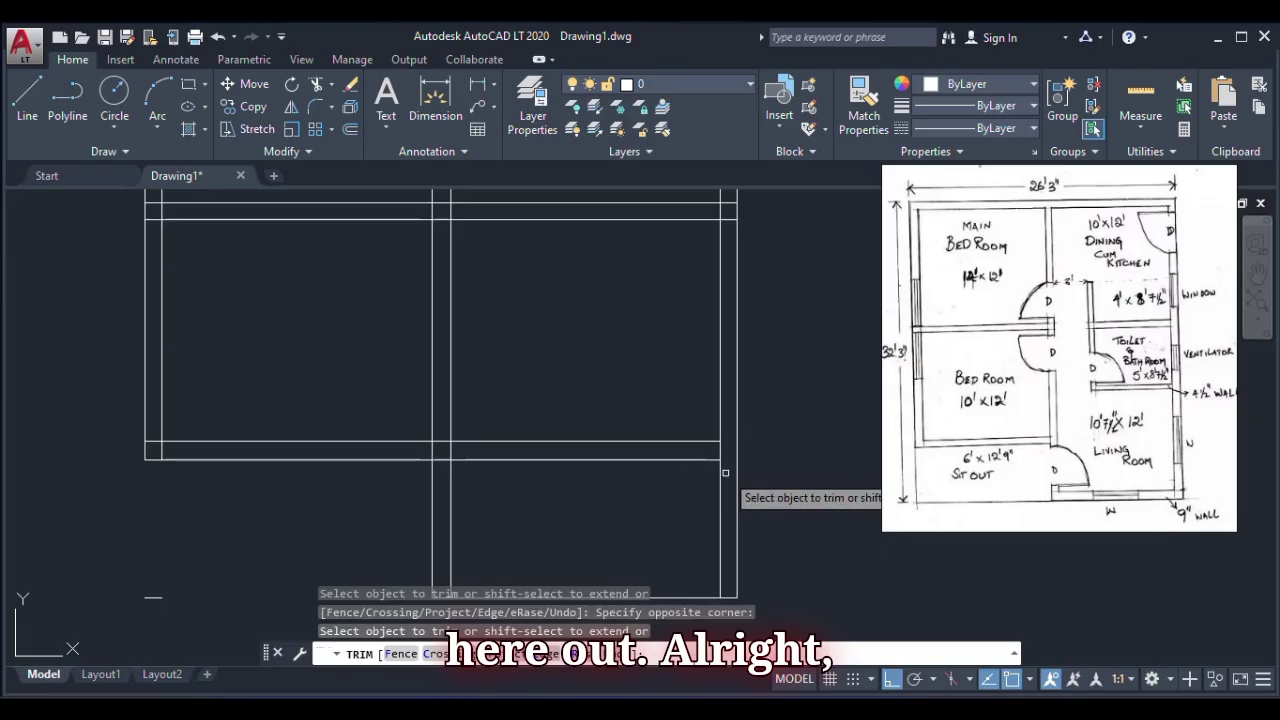
left_click(614, 420)
left_click(595, 508)
scroll(580, 470, "down", 5)
- Trim the overlapping wall lines at the corners of the top outer wall and where the central wall meets it
scroll(551, 374, "up", 3)
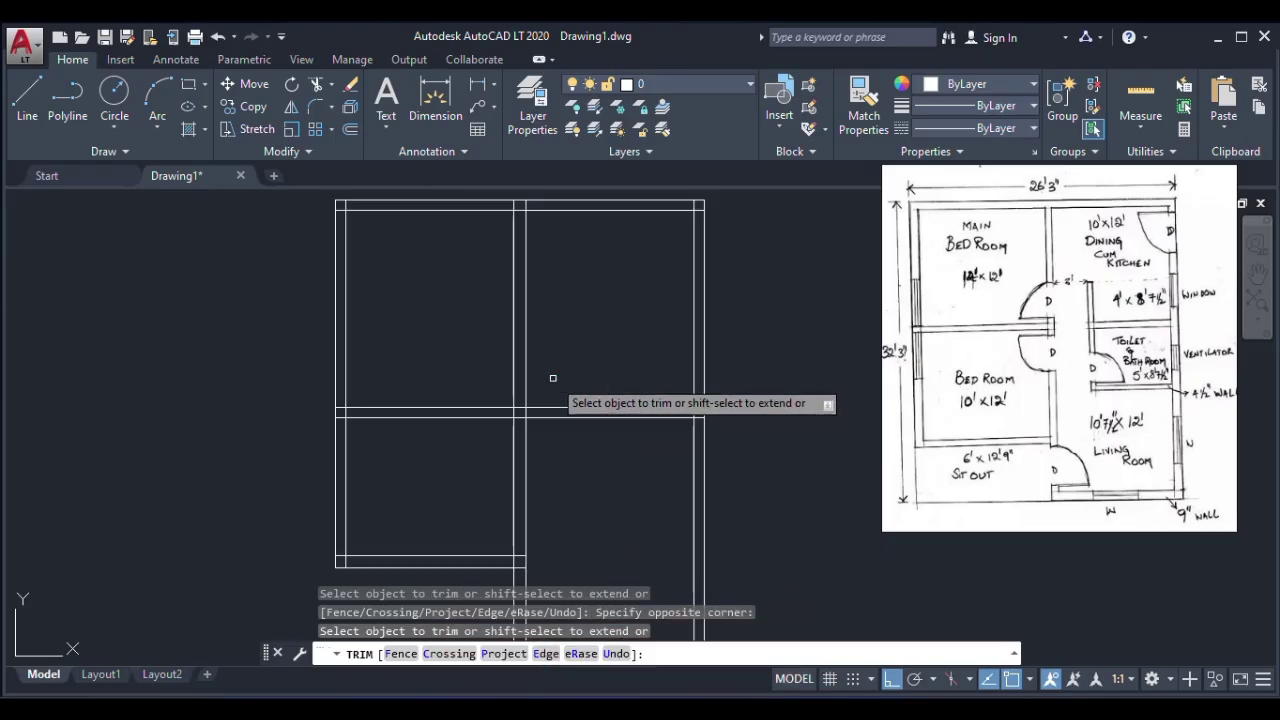
scroll(351, 237, "up", 2)
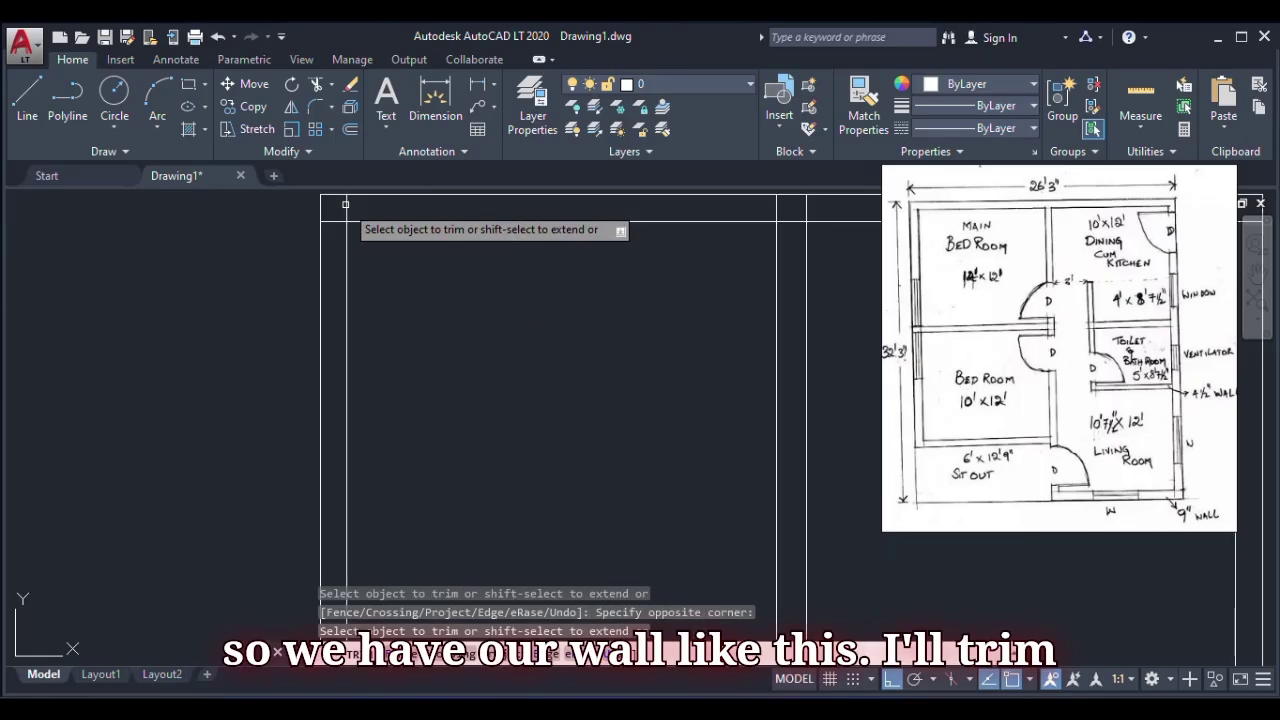
scroll(540, 255, "down", 3)
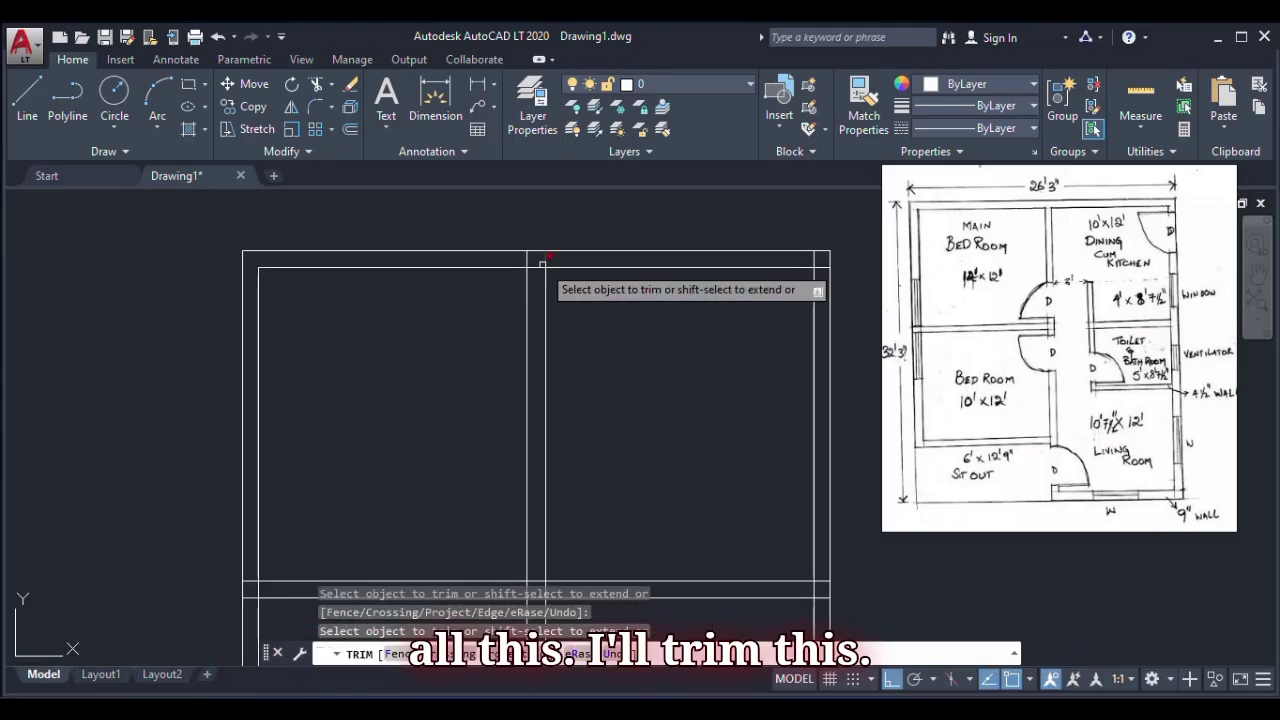
left_click(538, 266)
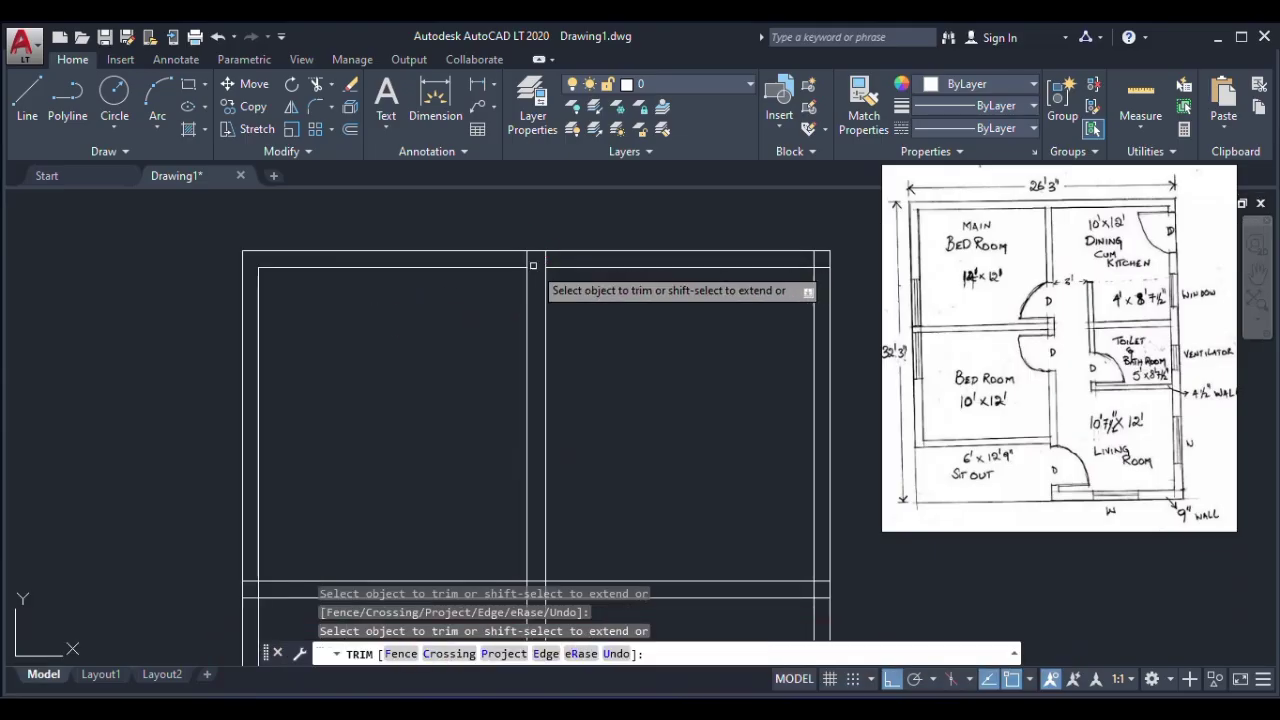
left_click(529, 258)
scroll(530, 290, "down", 2)
scroll(515, 290, "up", 5)
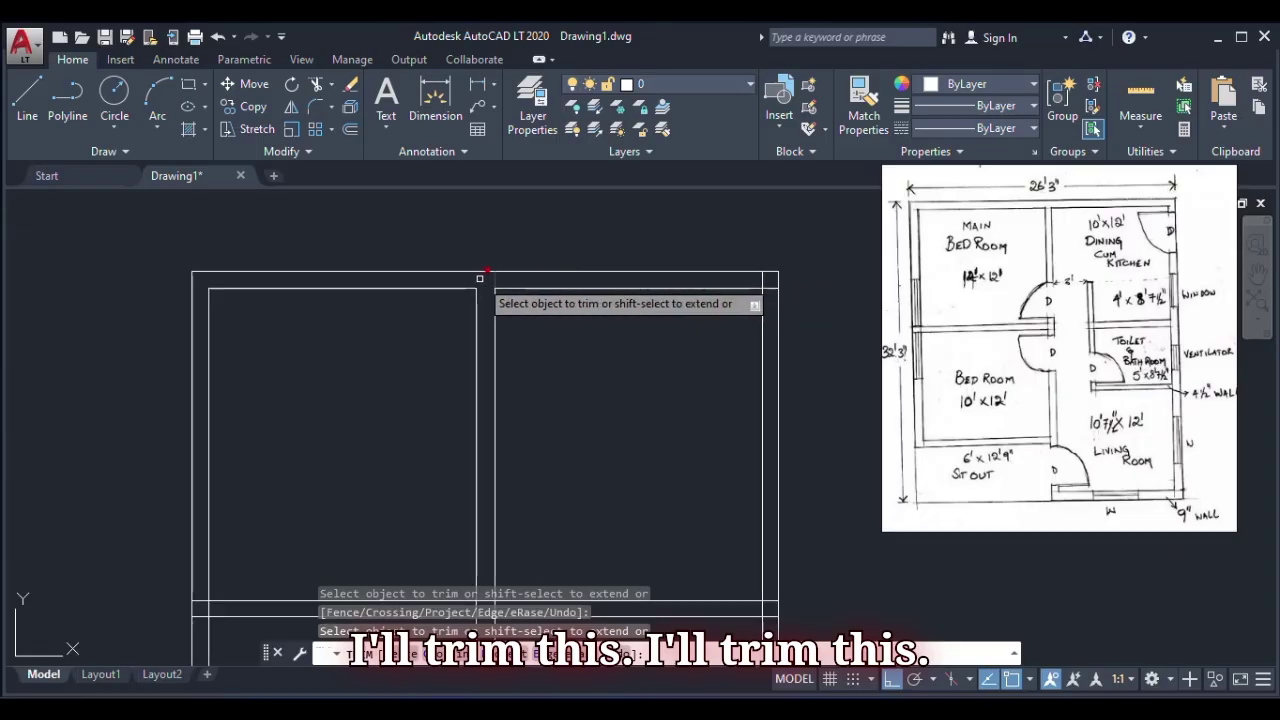
scroll(501, 288, "down", 2)
scroll(603, 280, "up", 5)
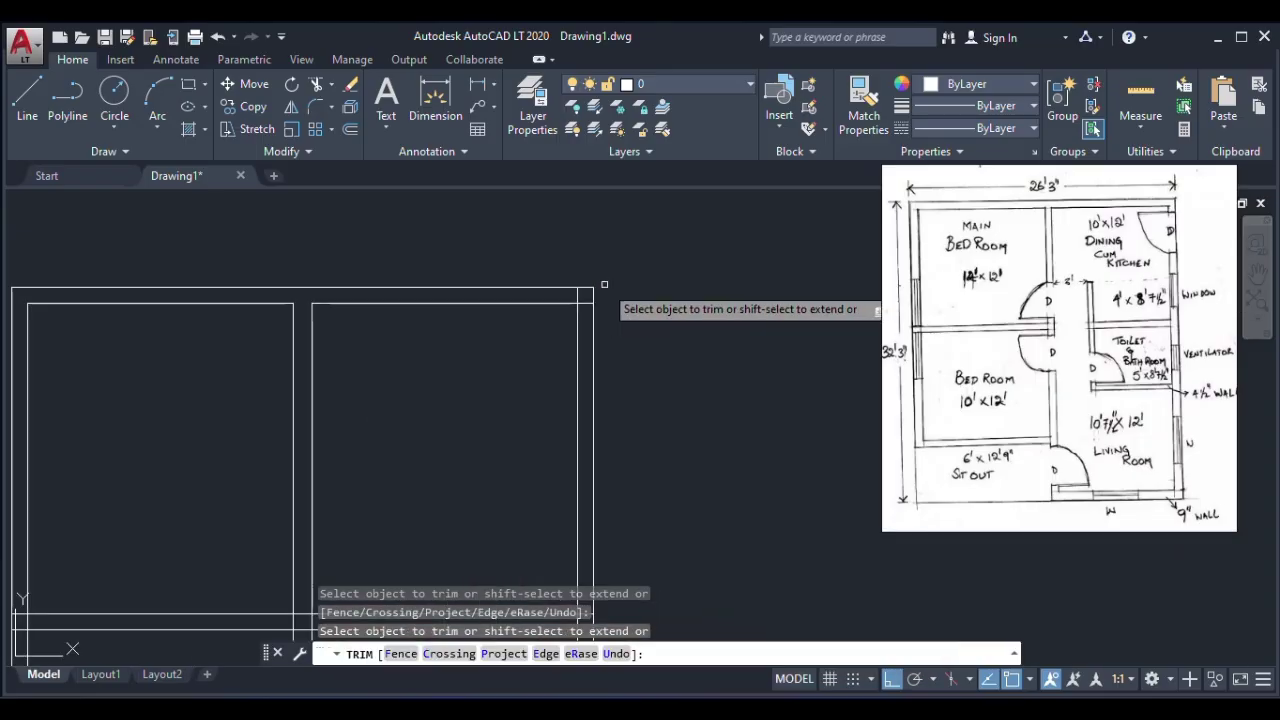
scroll(590, 285, "down", 3)
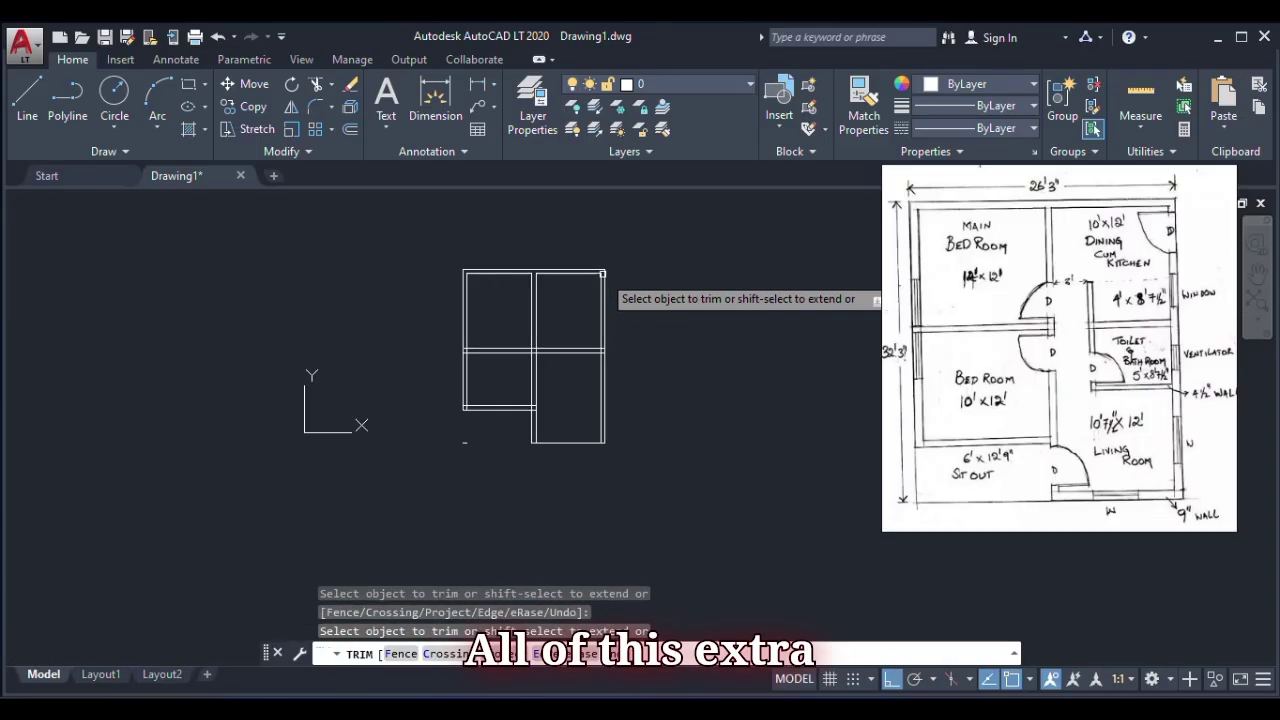
- Trim the partition lines between the two bedrooms where they overlap the left outer wall and the central wall
scroll(494, 329, "up", 5)
left_click(371, 353)
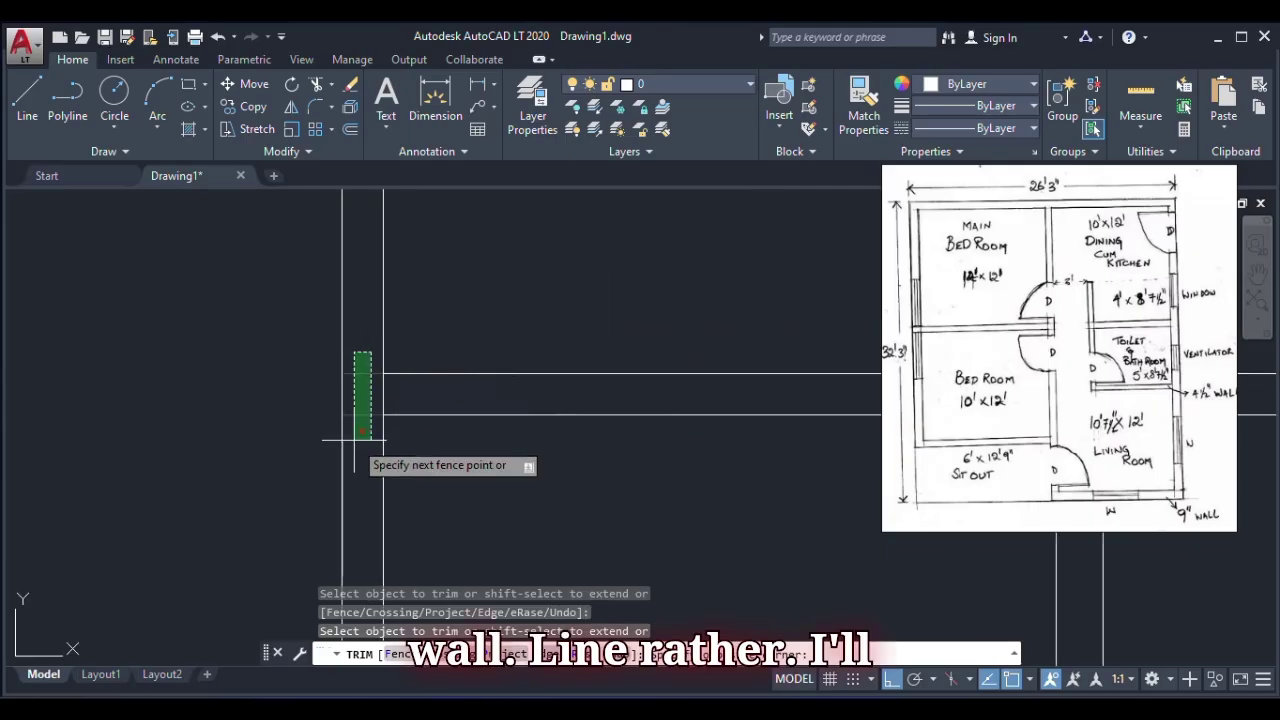
left_click(354, 440)
scroll(371, 378, "down", 3)
scroll(407, 381, "up", 3)
left_click(320, 392)
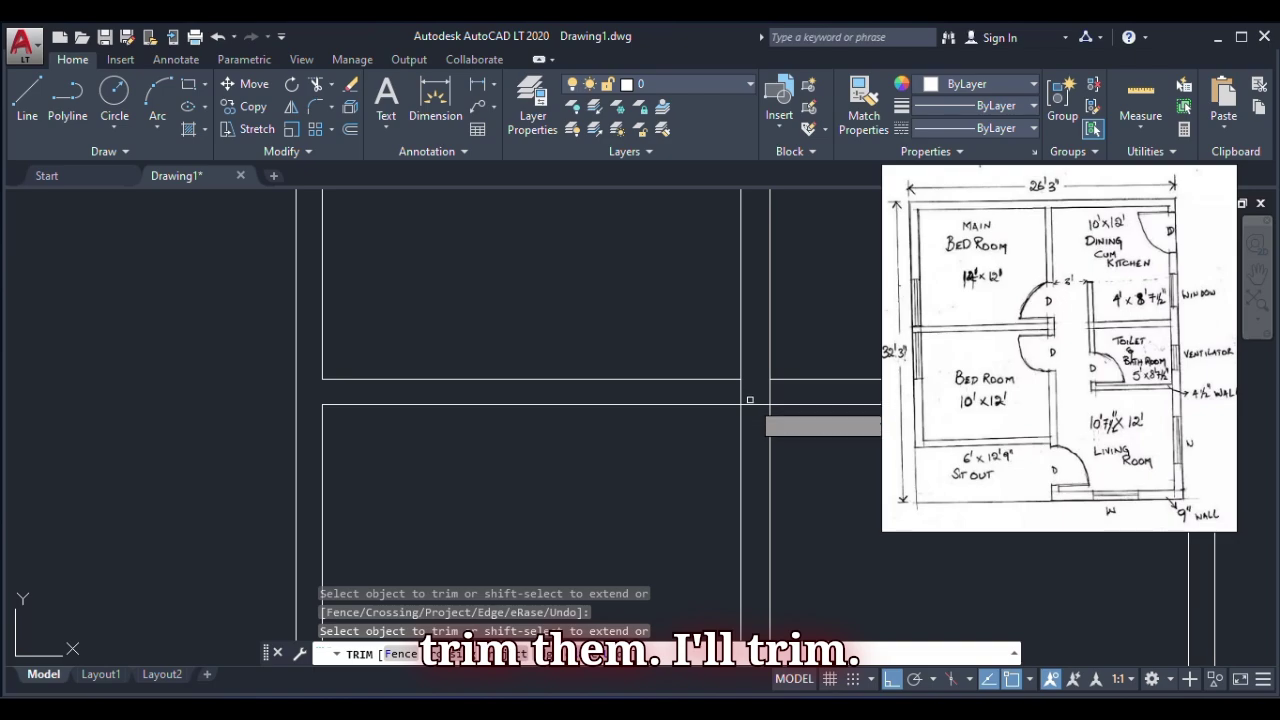
scroll(653, 416, "down", 3)
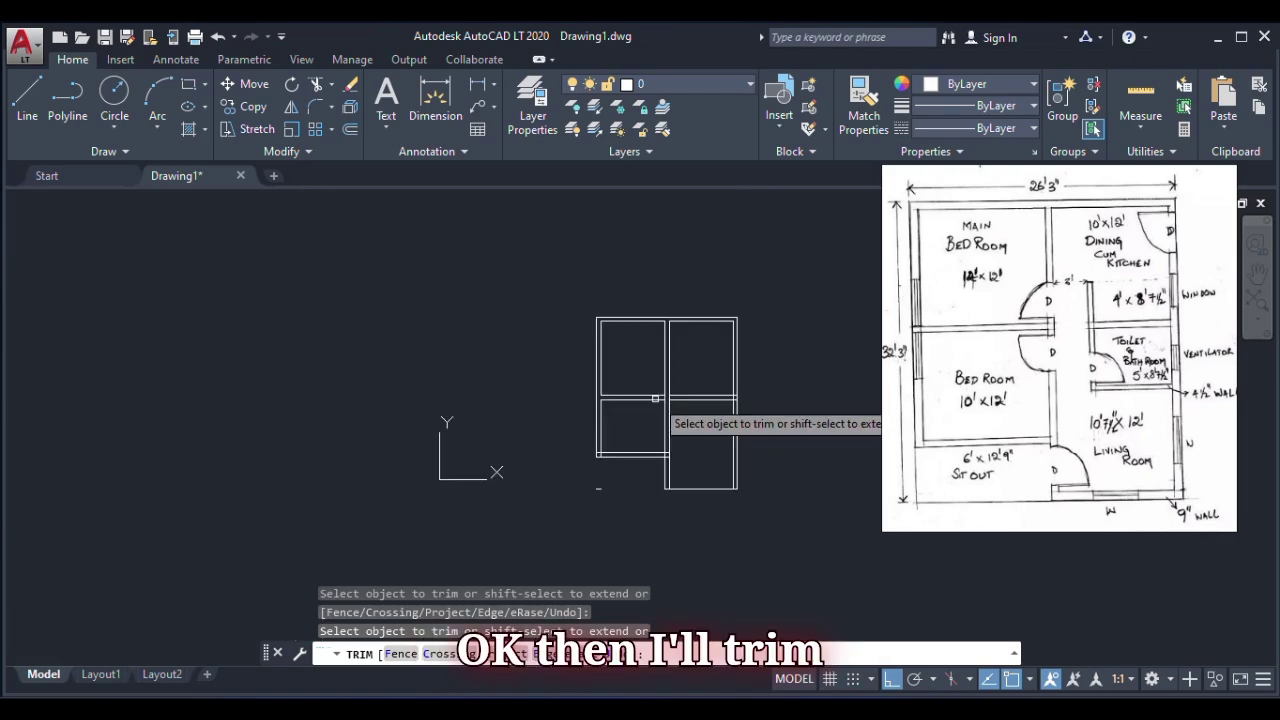
- Trim the second bedroom's lower wall lines inside the central wall, clear the line segment across that junction, and finish trimming
scroll(676, 468, "up", 6)
left_click(685, 481)
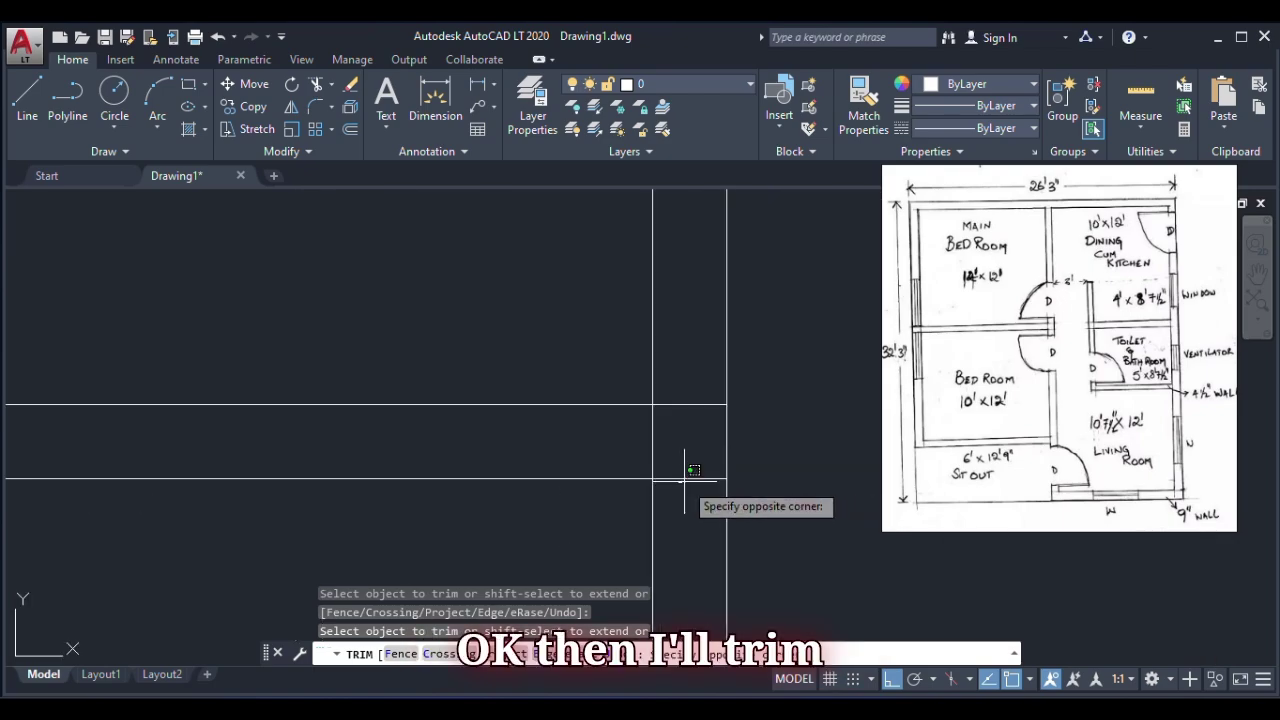
left_click(673, 445)
left_click(634, 438)
left_click(632, 438)
left_click(652, 428)
left_click(700, 396)
left_click(686, 423)
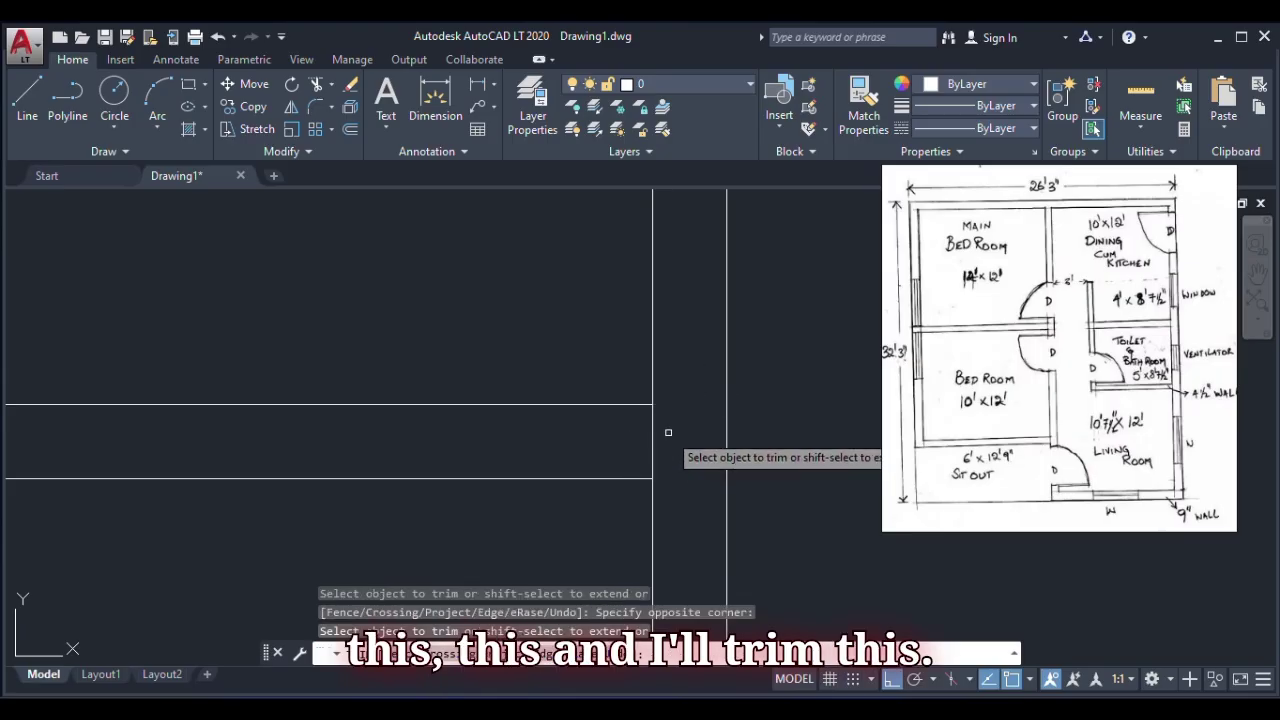
left_click(666, 437)
left_click(583, 439)
scroll(631, 439, "down", 10)
scroll(629, 416, "up", 3)
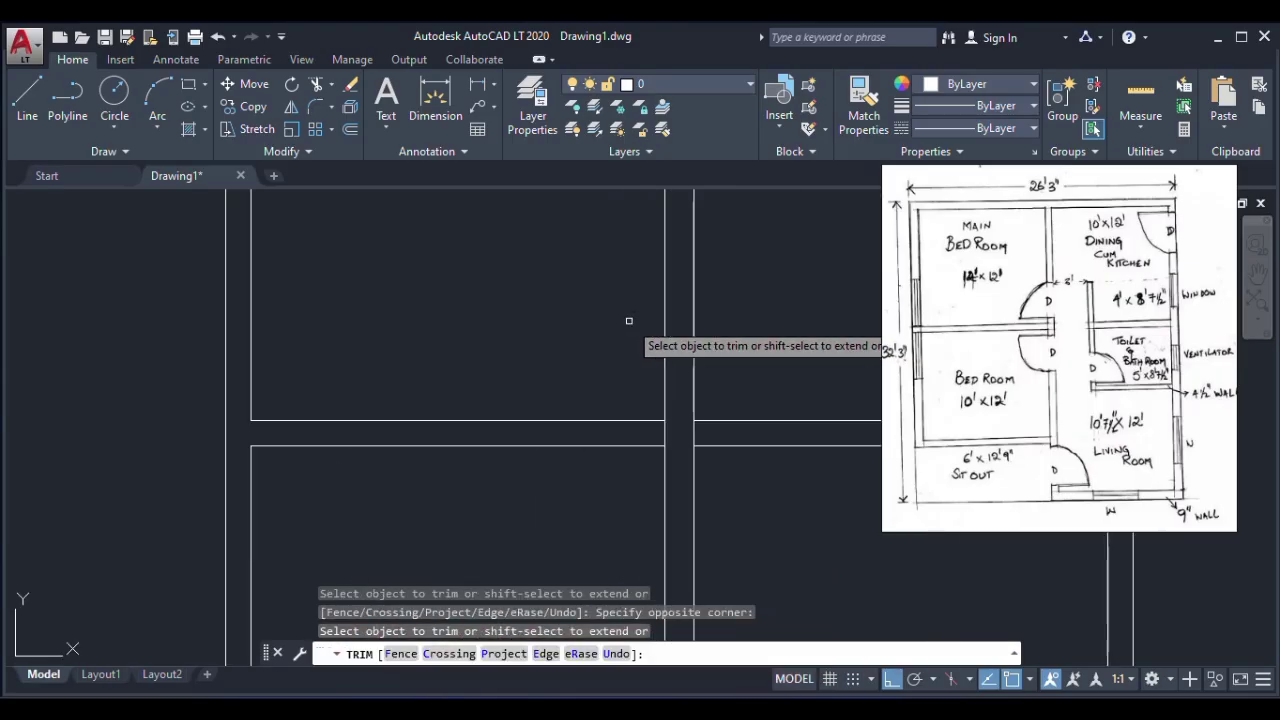
scroll(571, 366, "down", 5)
right_click(588, 337)
left_click(588, 337)
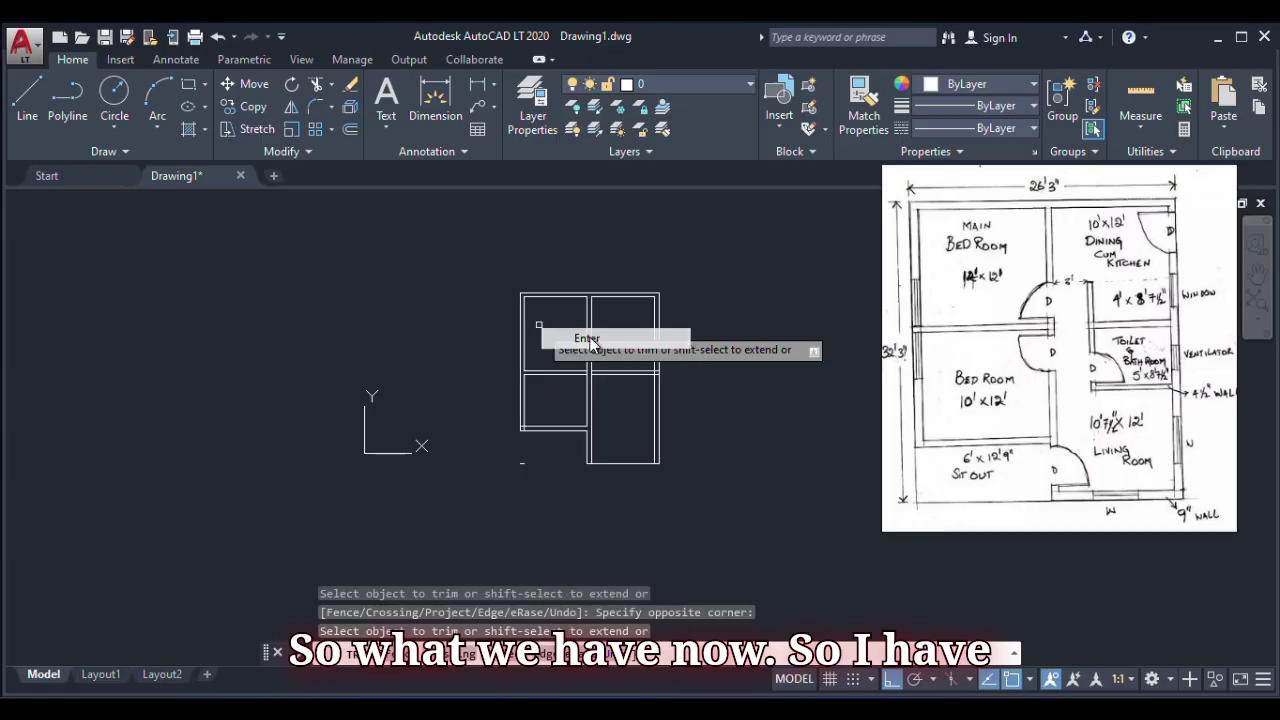
- Offset the living room's bottom wall line 225 inward to form the wall thickness
scroll(571, 355, "up", 4)
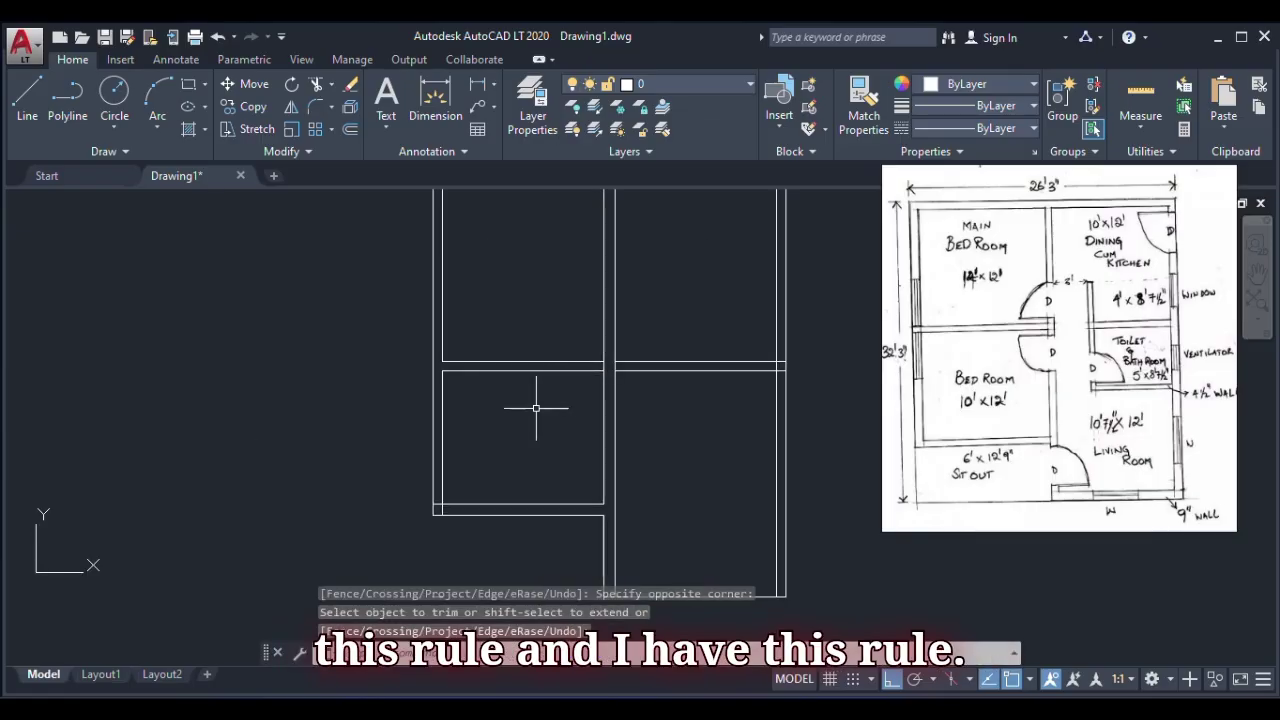
scroll(536, 408, "down", 4)
scroll(541, 393, "up", 2)
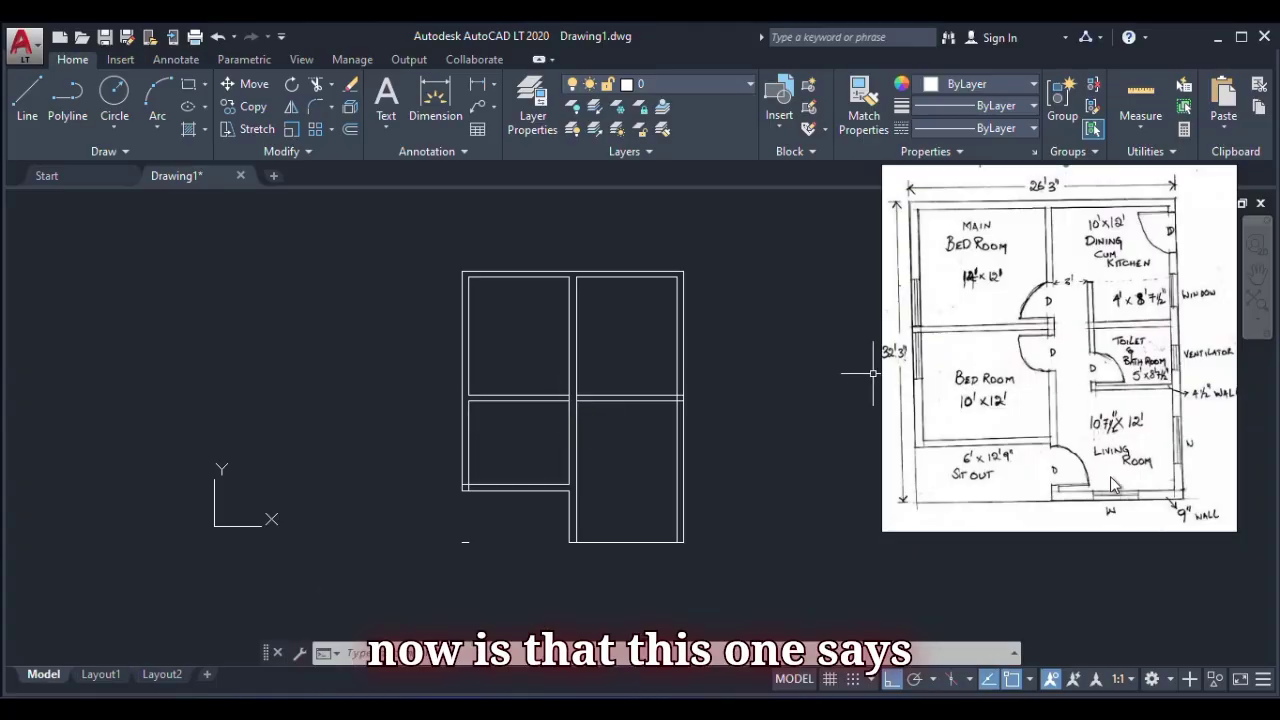
scroll(1120, 462, "up", 2)
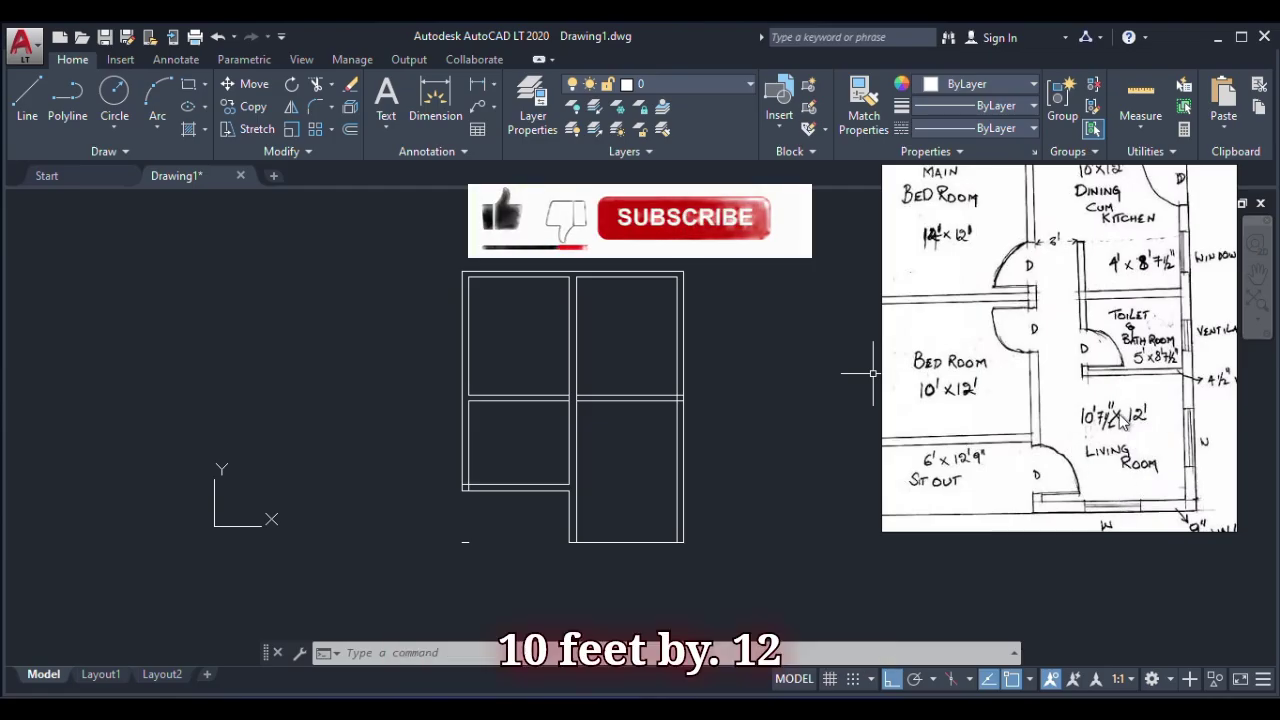
scroll(1120, 420, "down", 2)
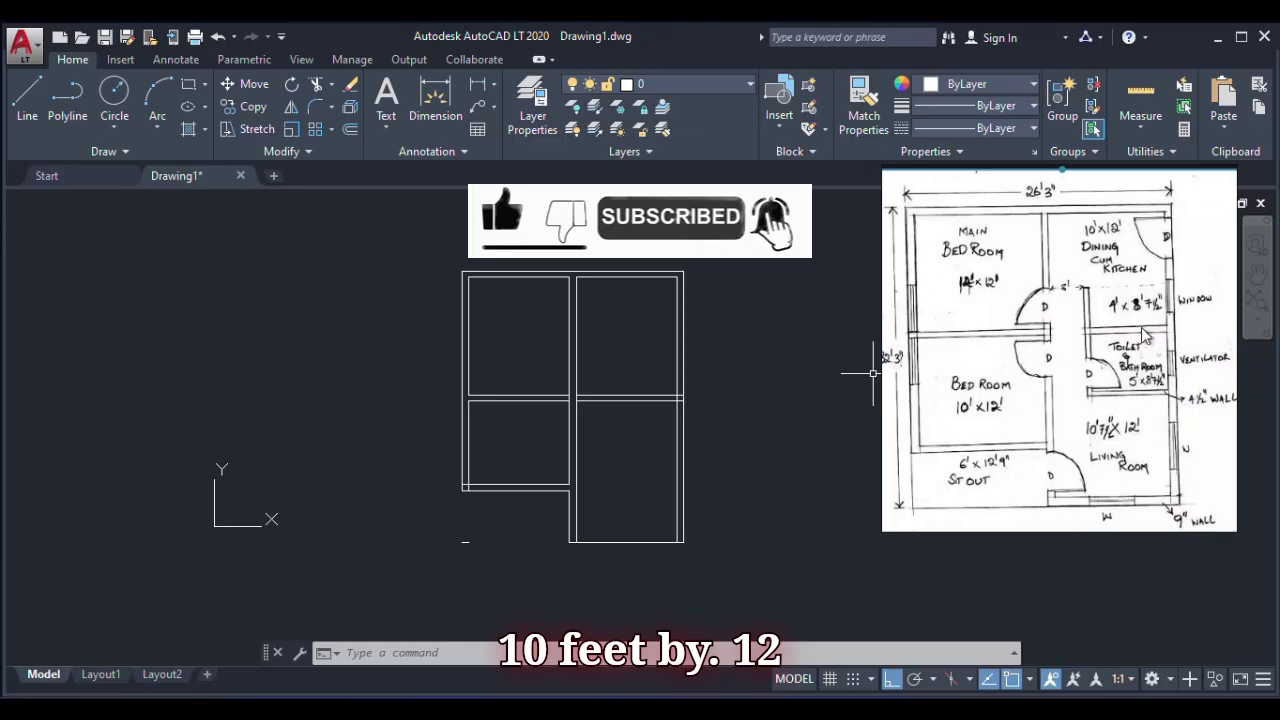
scroll(1145, 337, "up", 2)
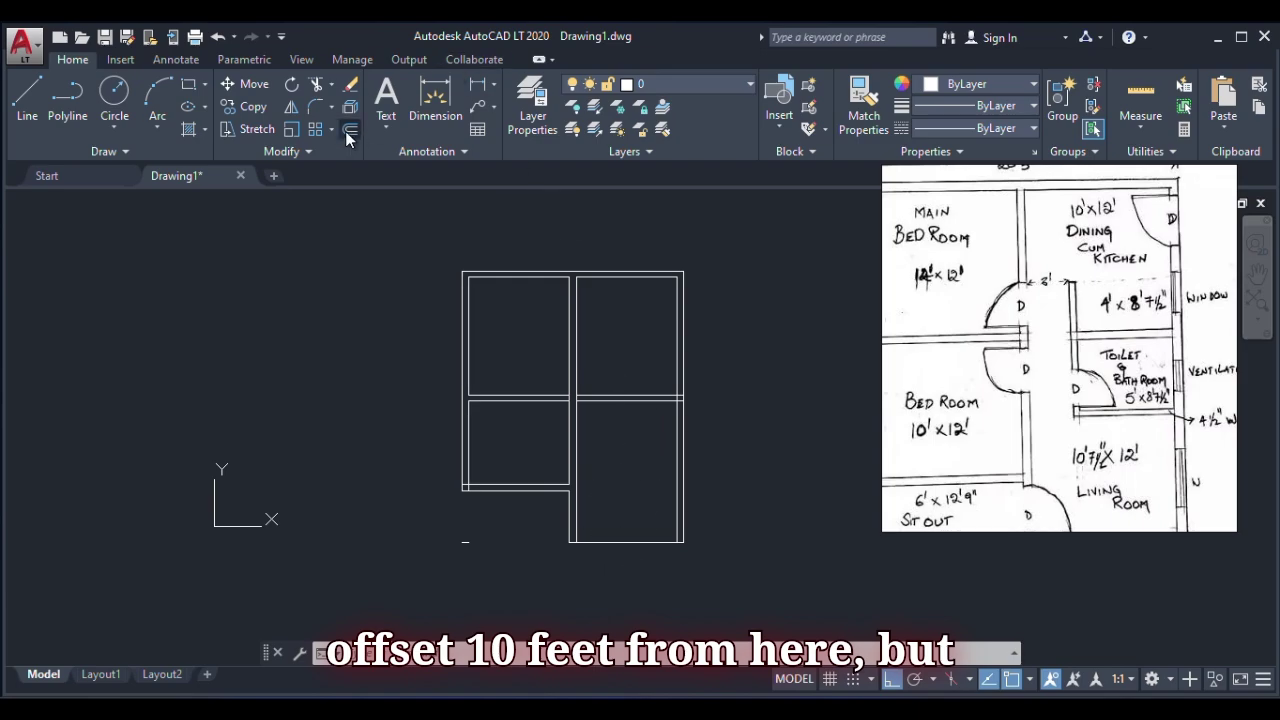
left_click(349, 131)
type("22")
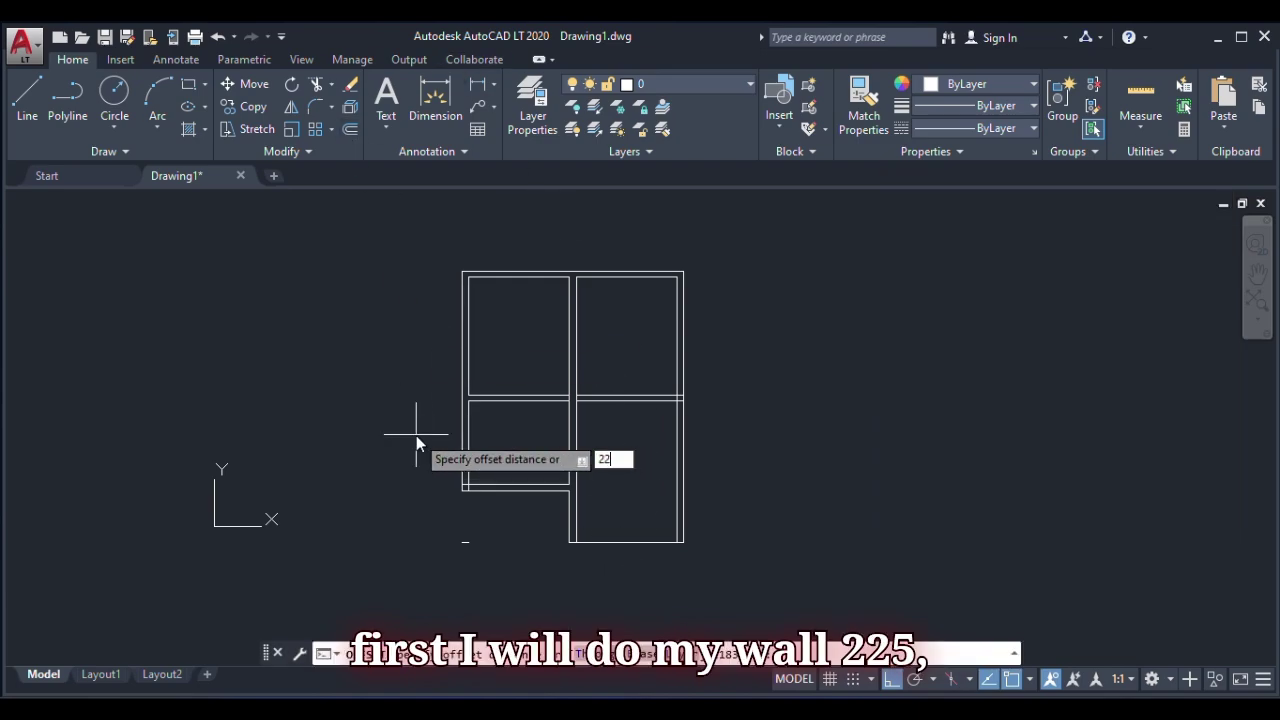
type("5")
key("Return")
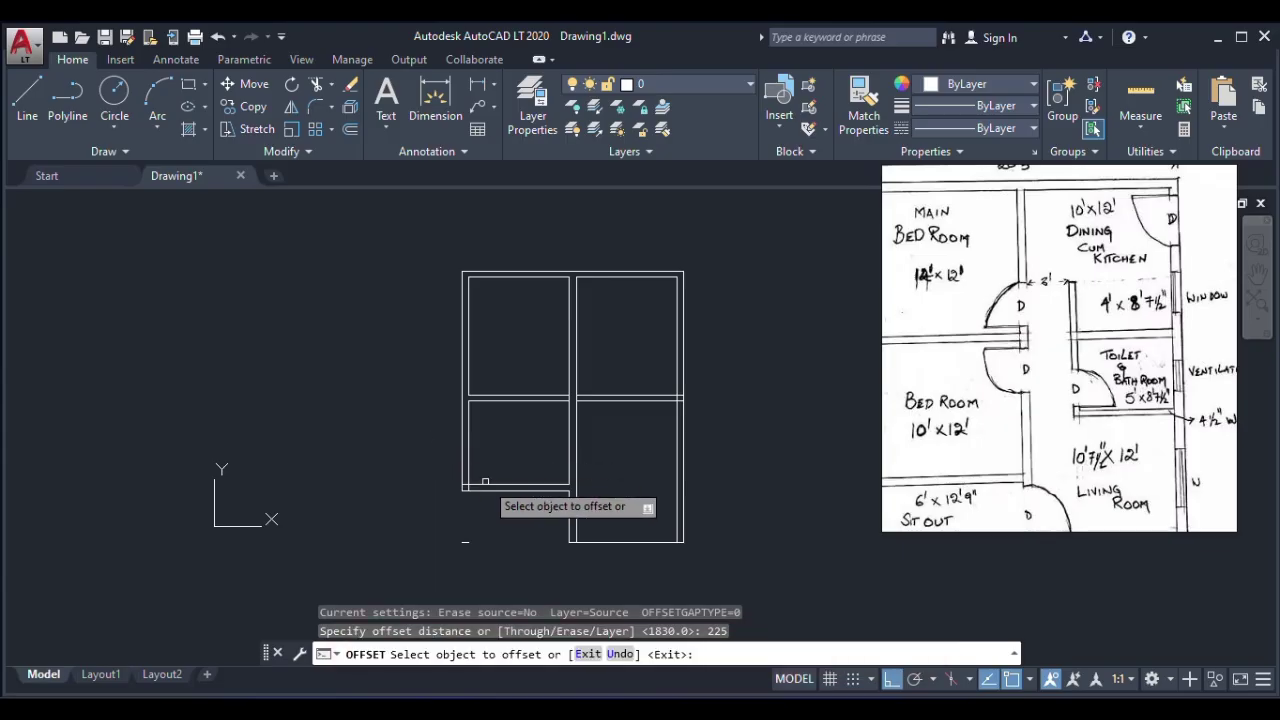
left_click(633, 543)
left_click(609, 480)
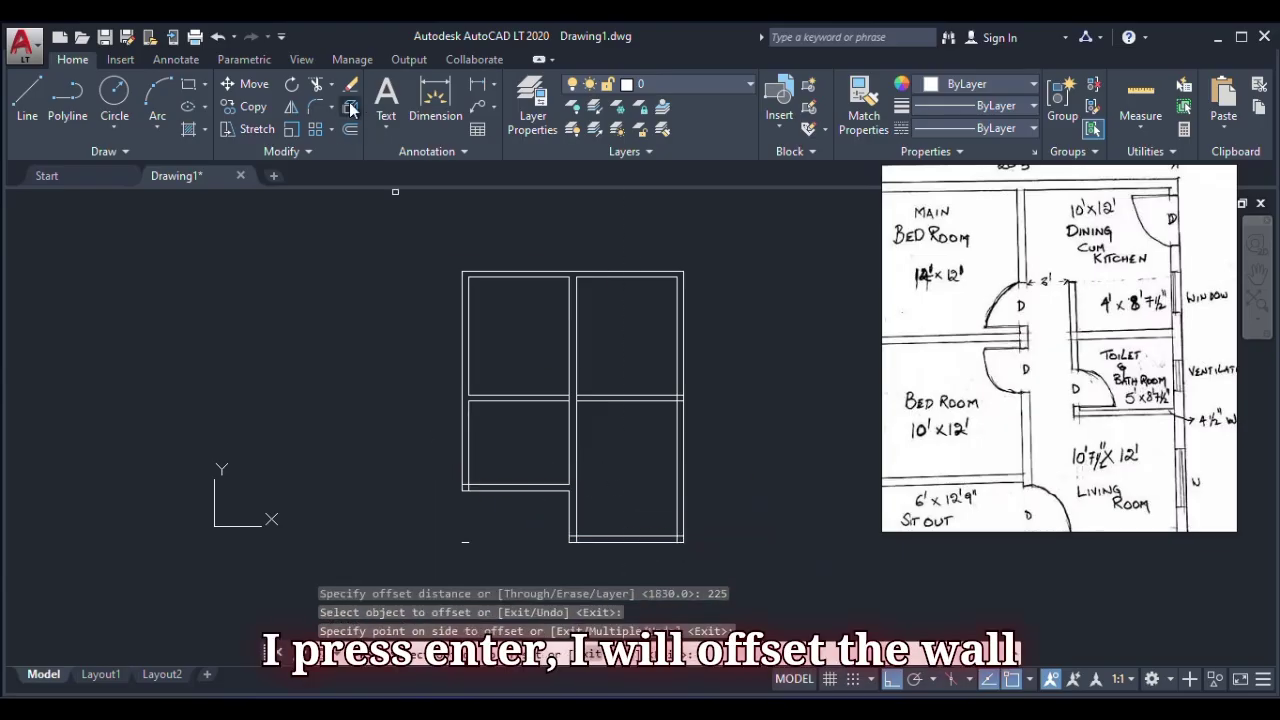
key("Return")
- Start a new offset, switch to Calculator in Standard mode, and enter 7 × 25
left_click(350, 108)
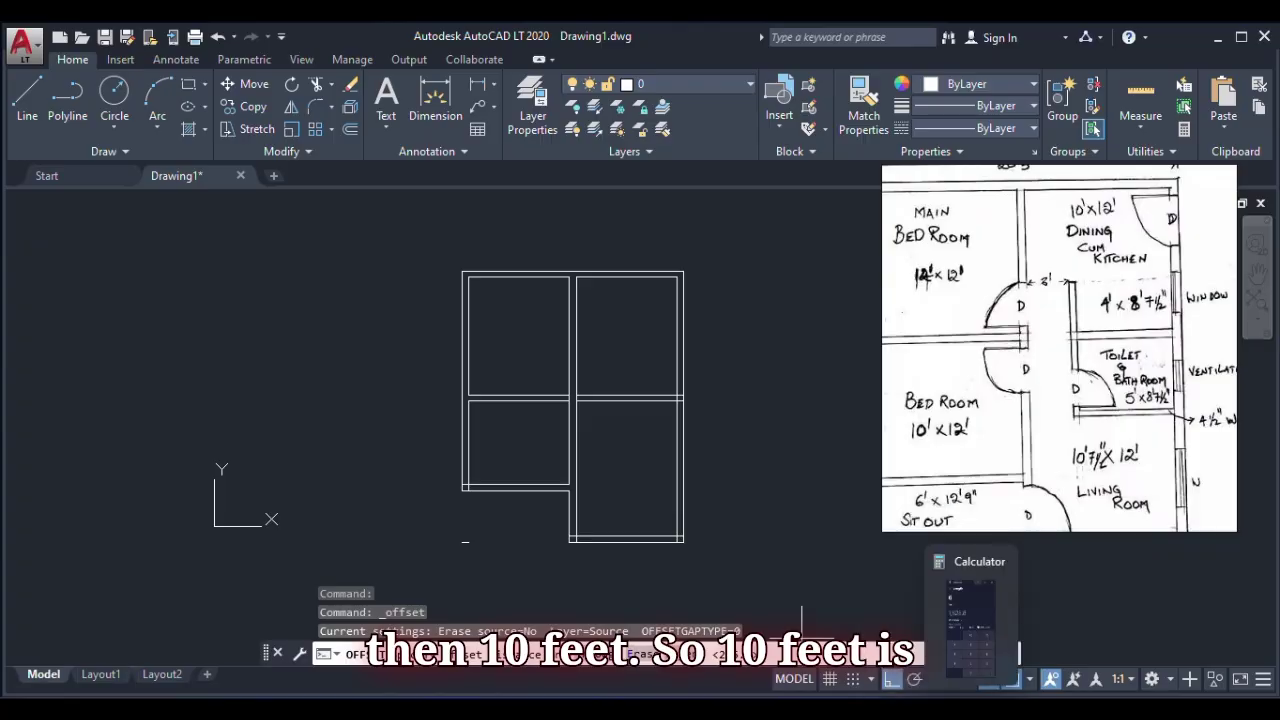
left_click(972, 615)
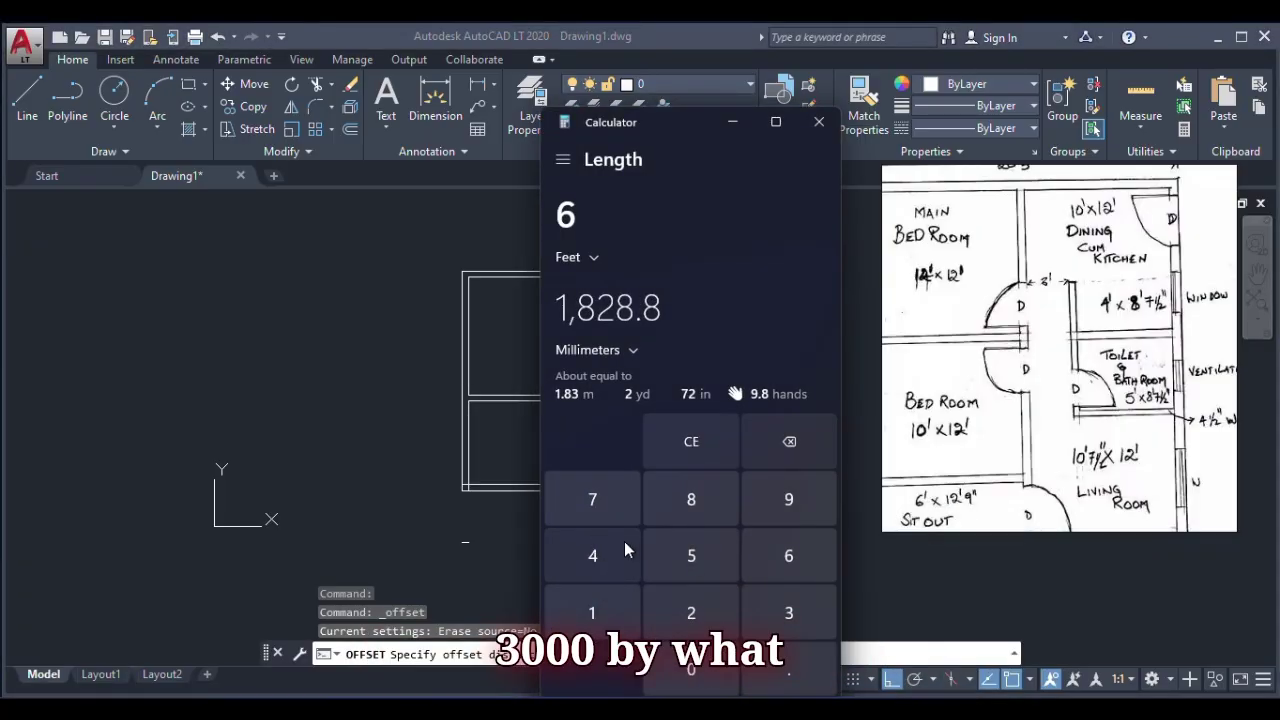
left_click(562, 164)
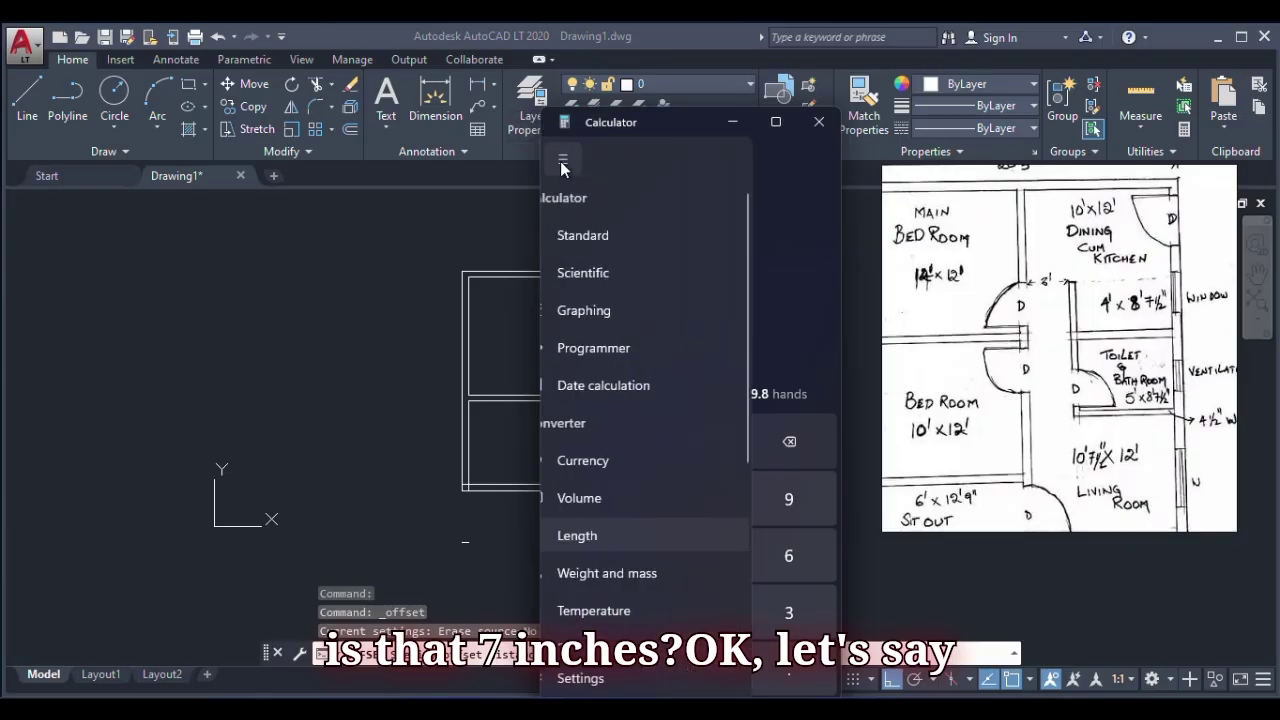
left_click(612, 237)
left_click(577, 505)
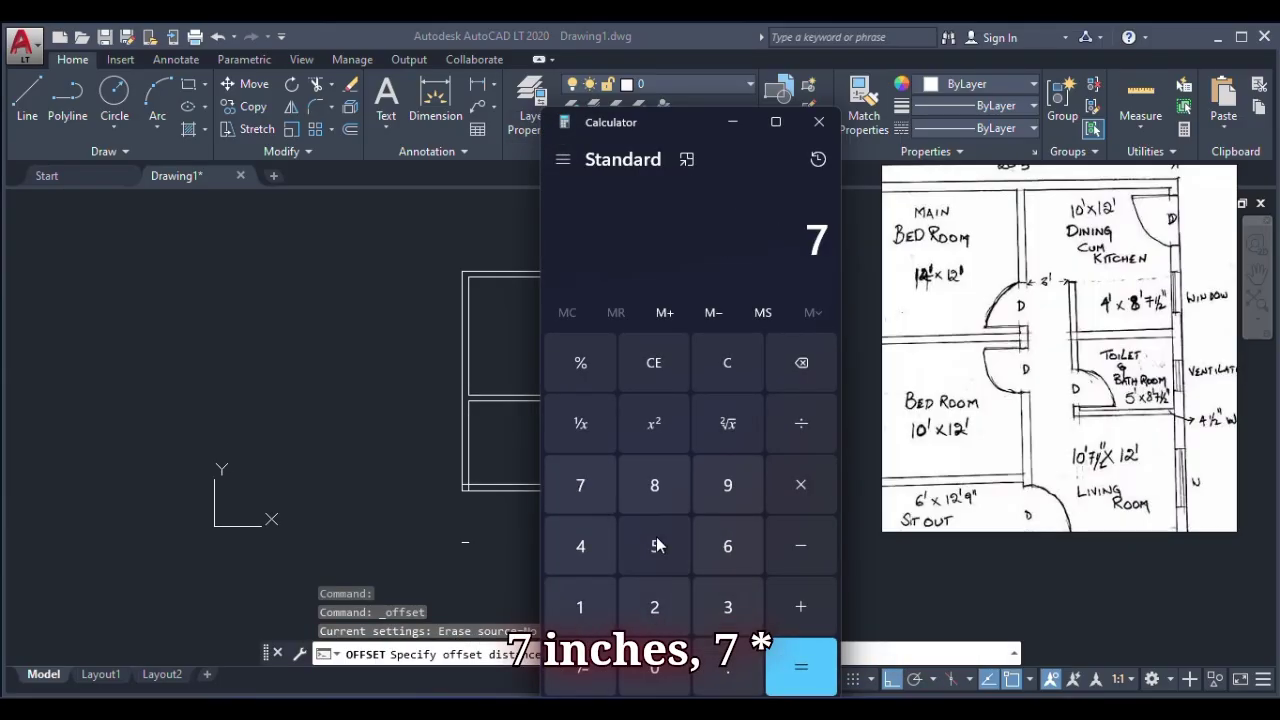
left_click(801, 486)
left_click(680, 592)
left_click(653, 546)
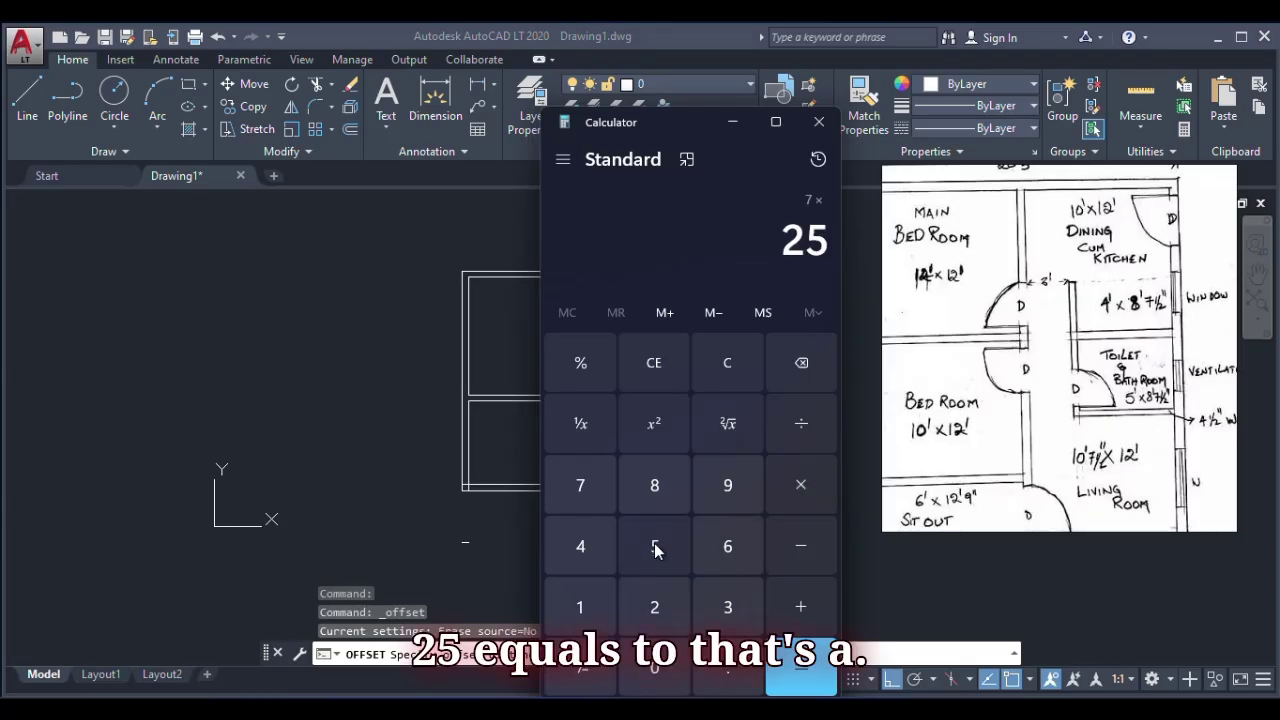
- Add 3000 to the product in Calculator and return to the drawing
left_click(800, 607)
left_click(741, 609)
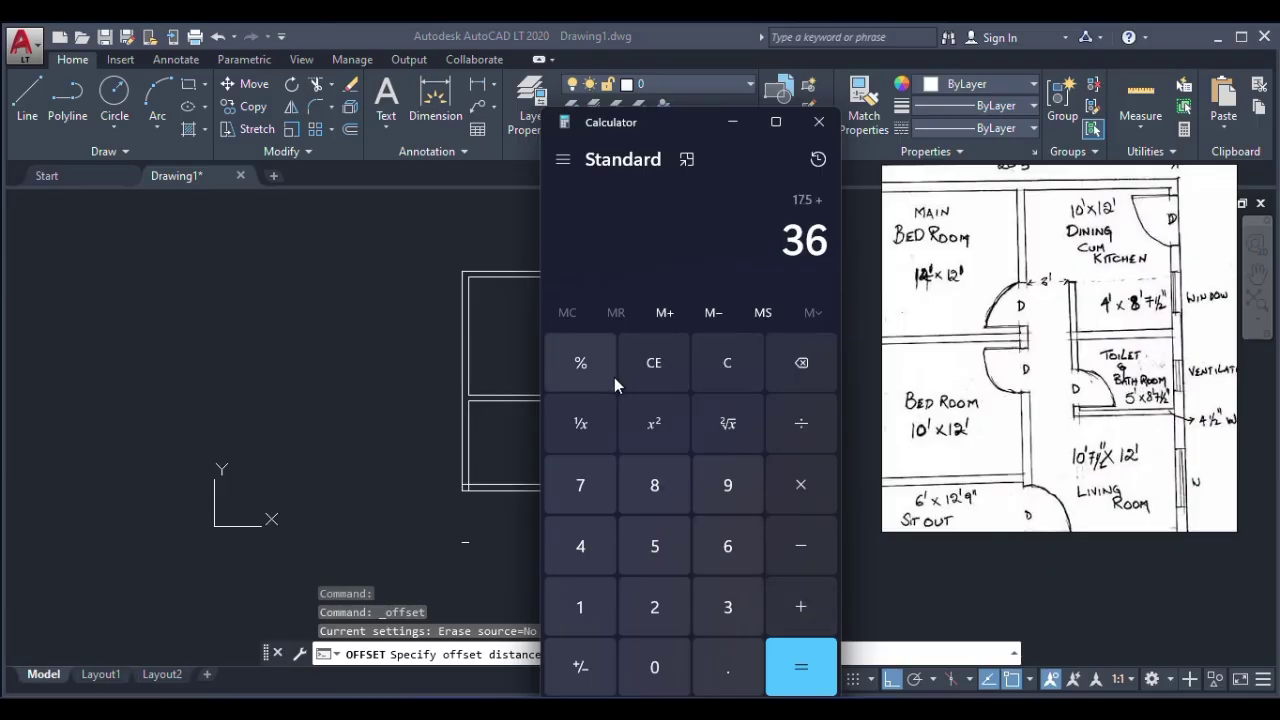
left_click(802, 363)
left_click(660, 667)
left_click(660, 667)
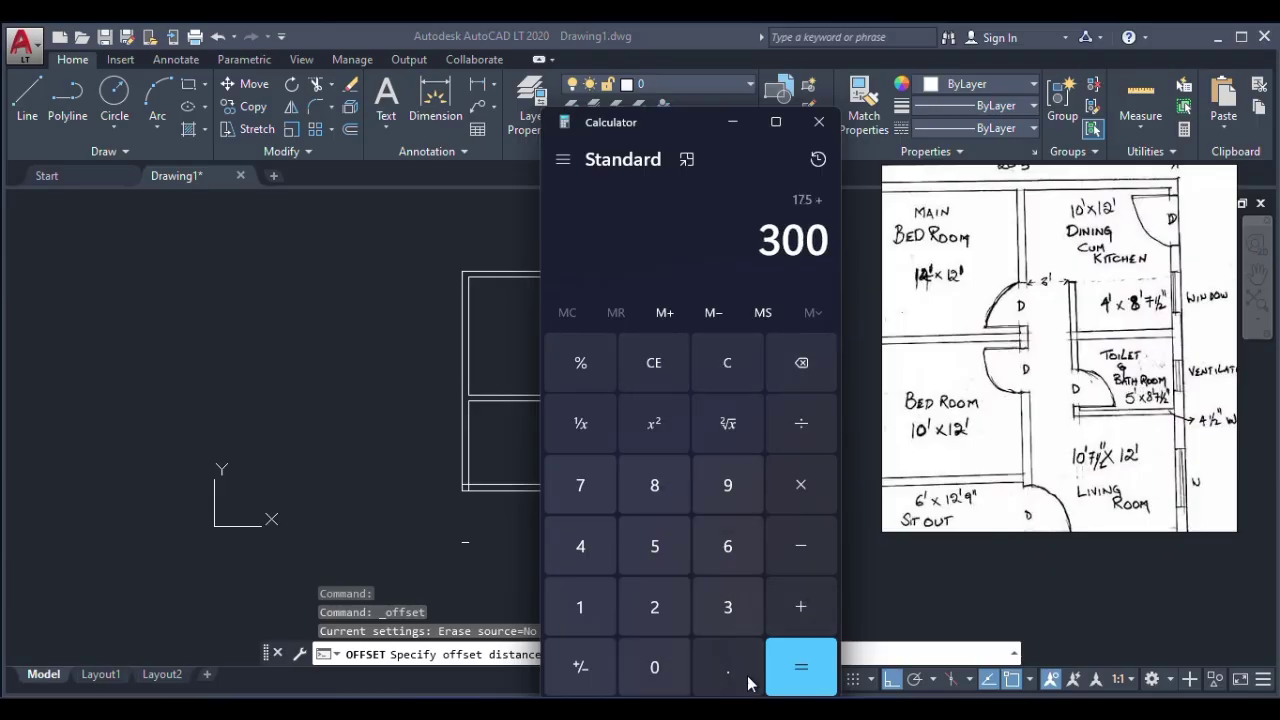
left_click(670, 668)
left_click(800, 665)
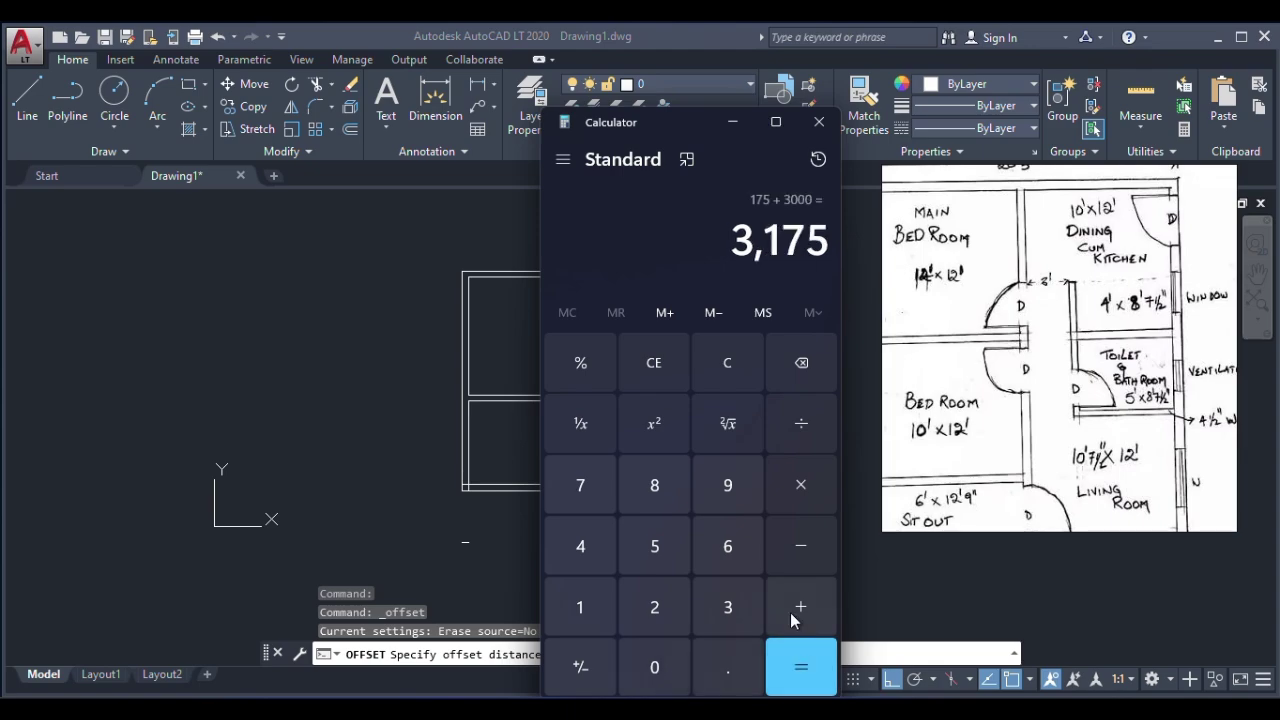
left_click(733, 122)
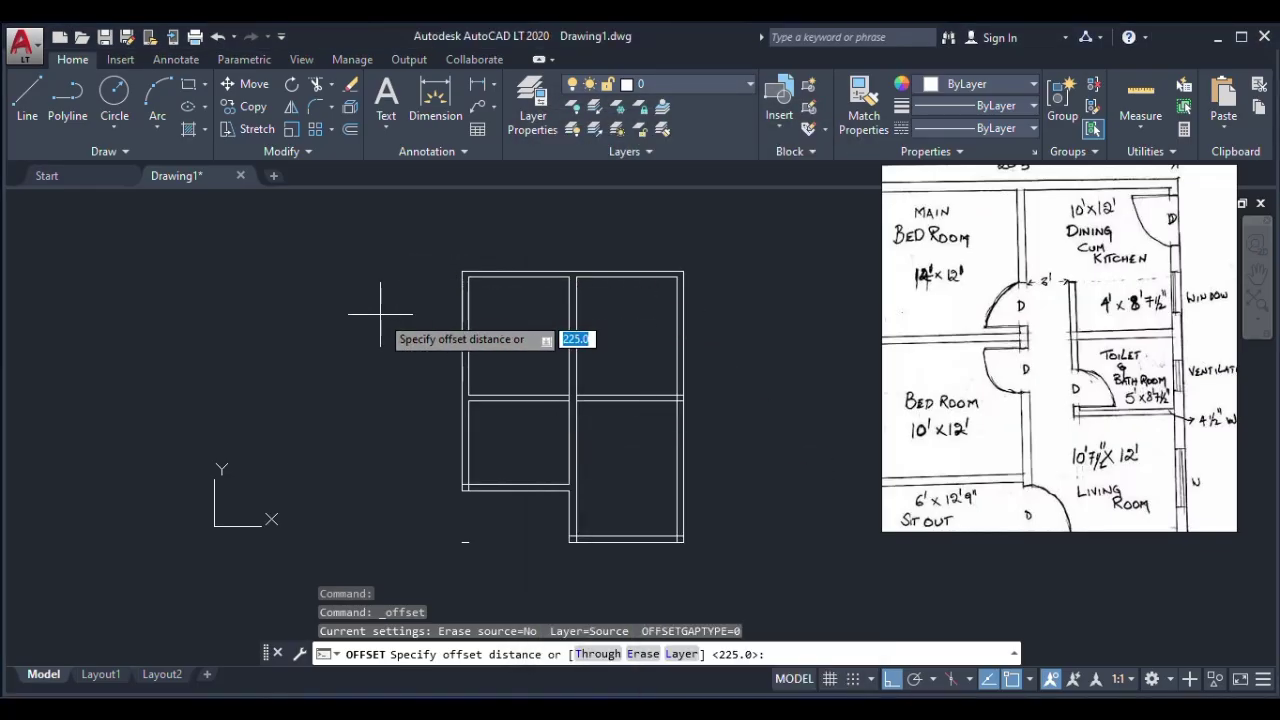
- Offset the inner line of the living room's bottom wall 3175 upward into the room
type("3175")
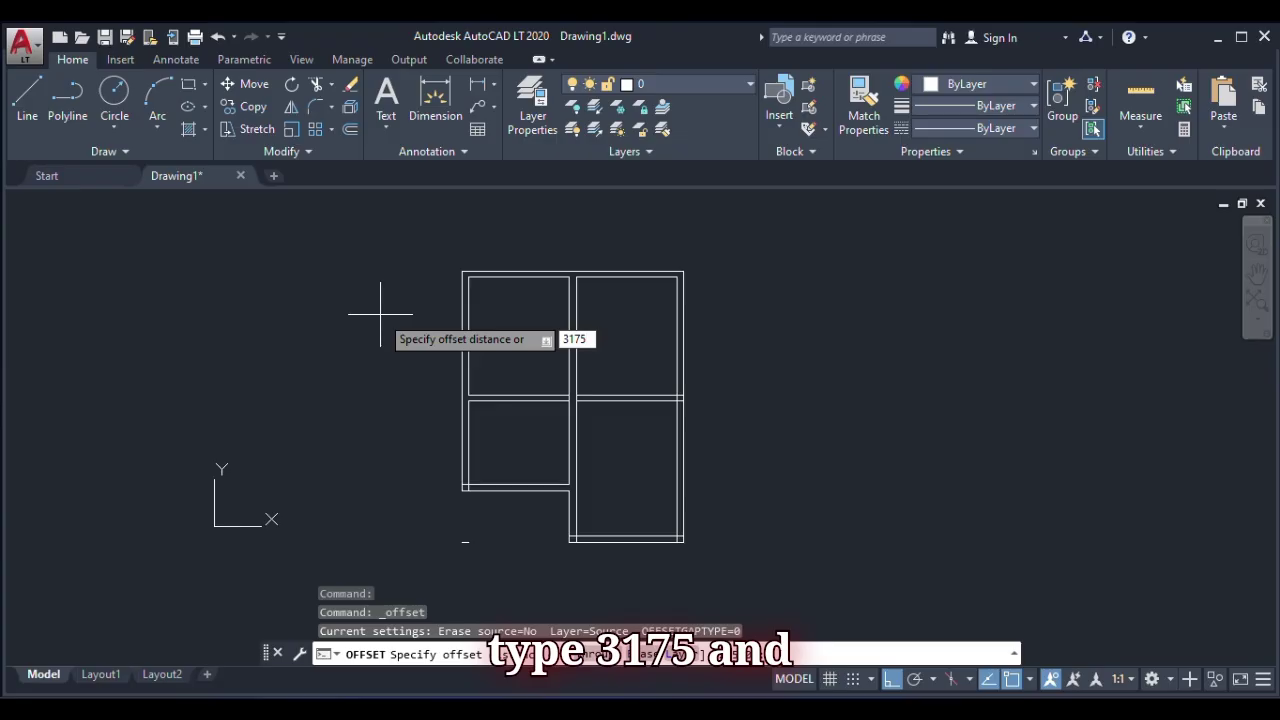
key("Return")
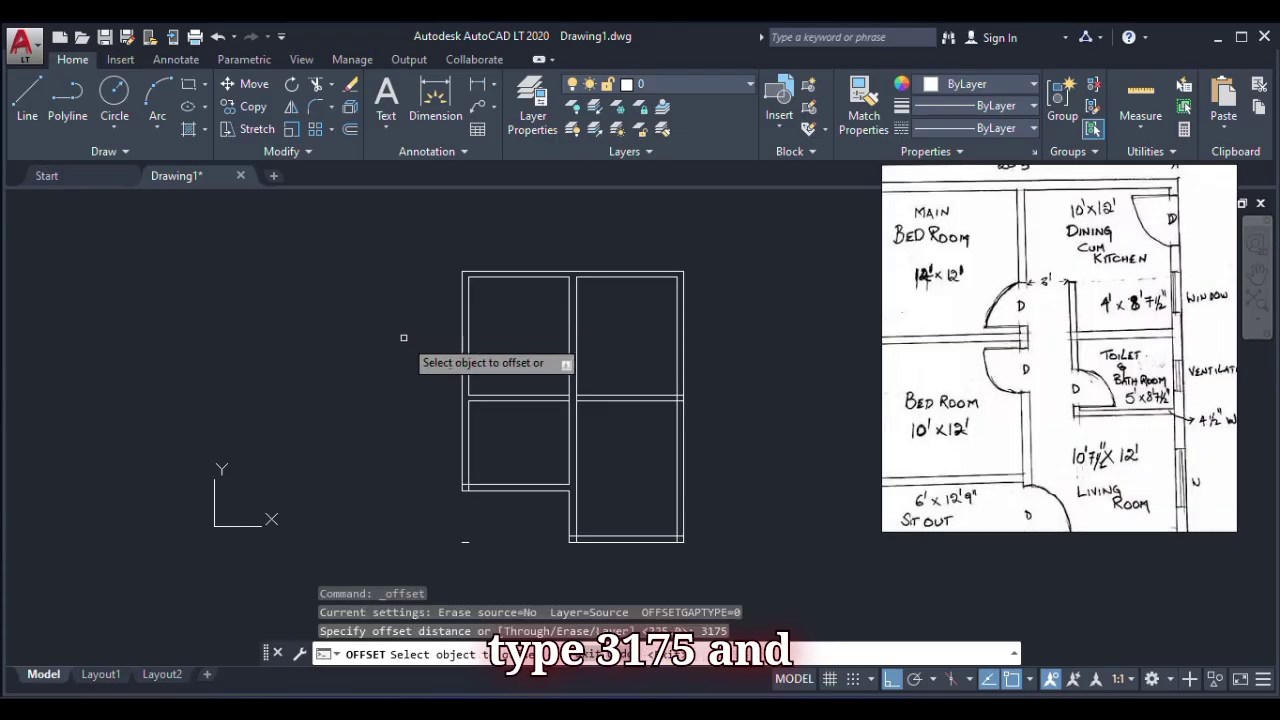
left_click(612, 536)
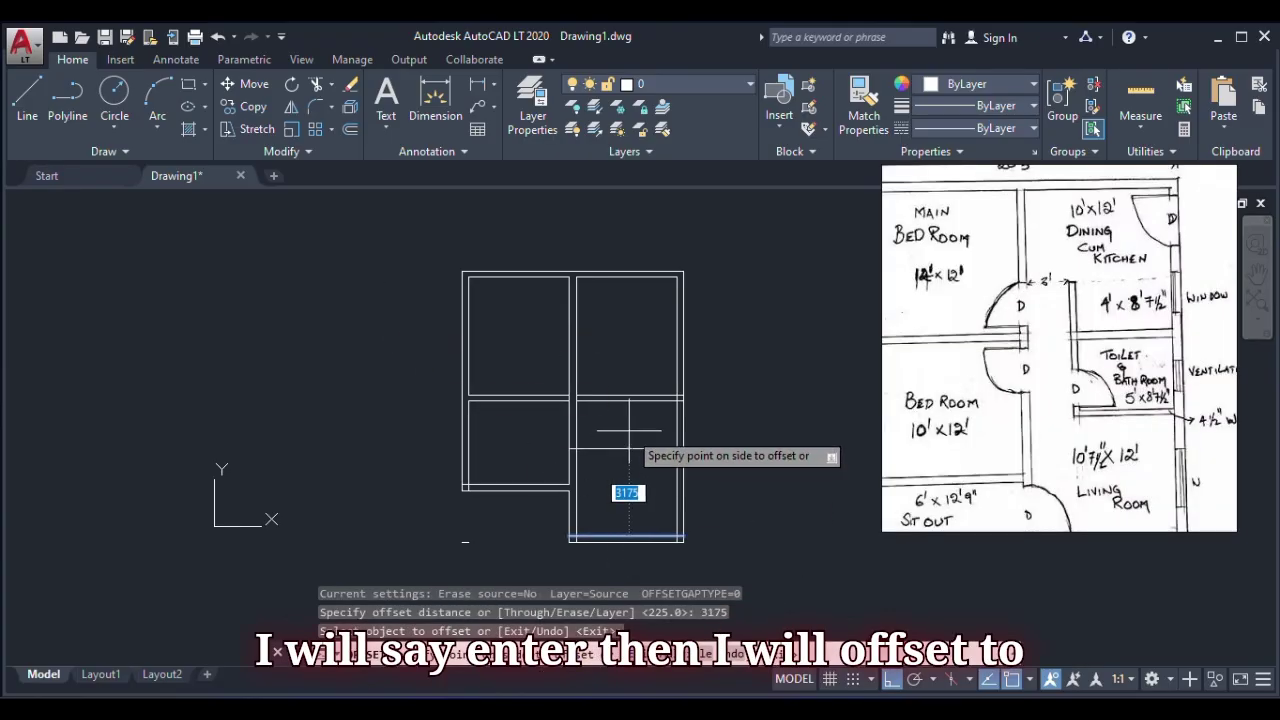
left_click(629, 432)
scroll(580, 428, "down", 2)
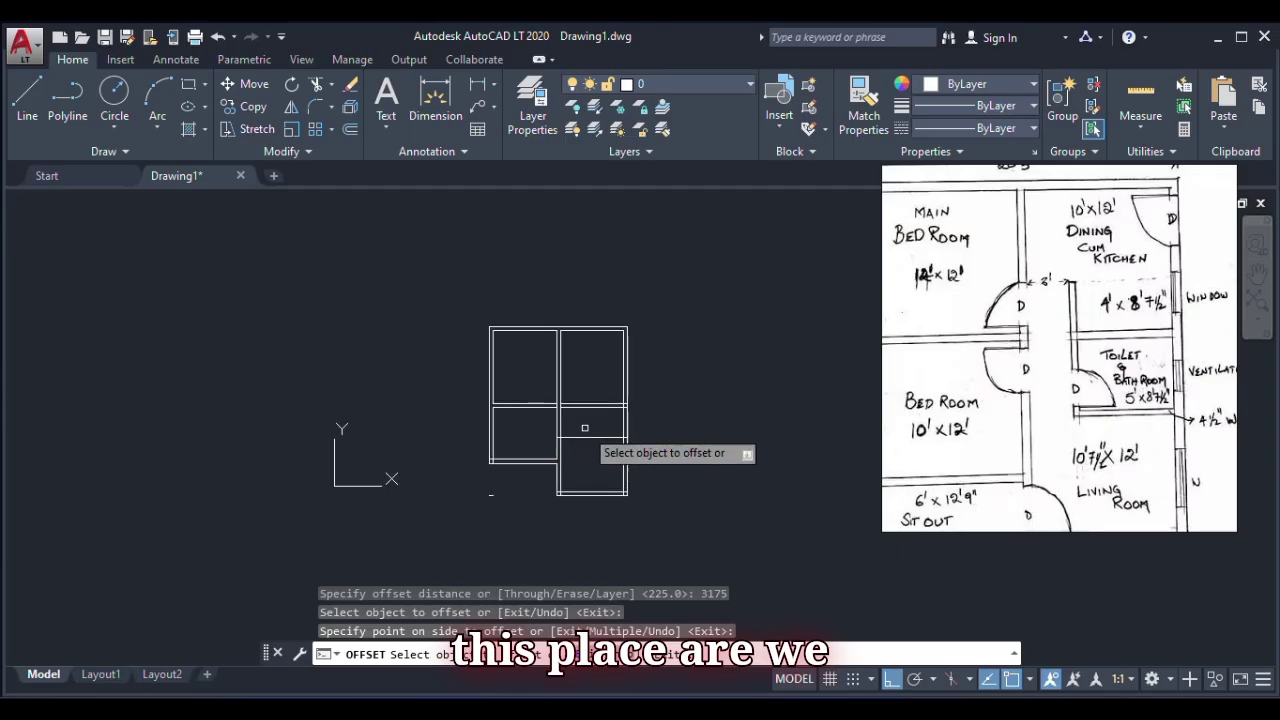
- End the current offset, and offset the living room's upper partition line 225 upward to form the wall thickness
scroll(585, 428, "up", 5)
scroll(585, 428, "down", 3)
right_click(586, 422)
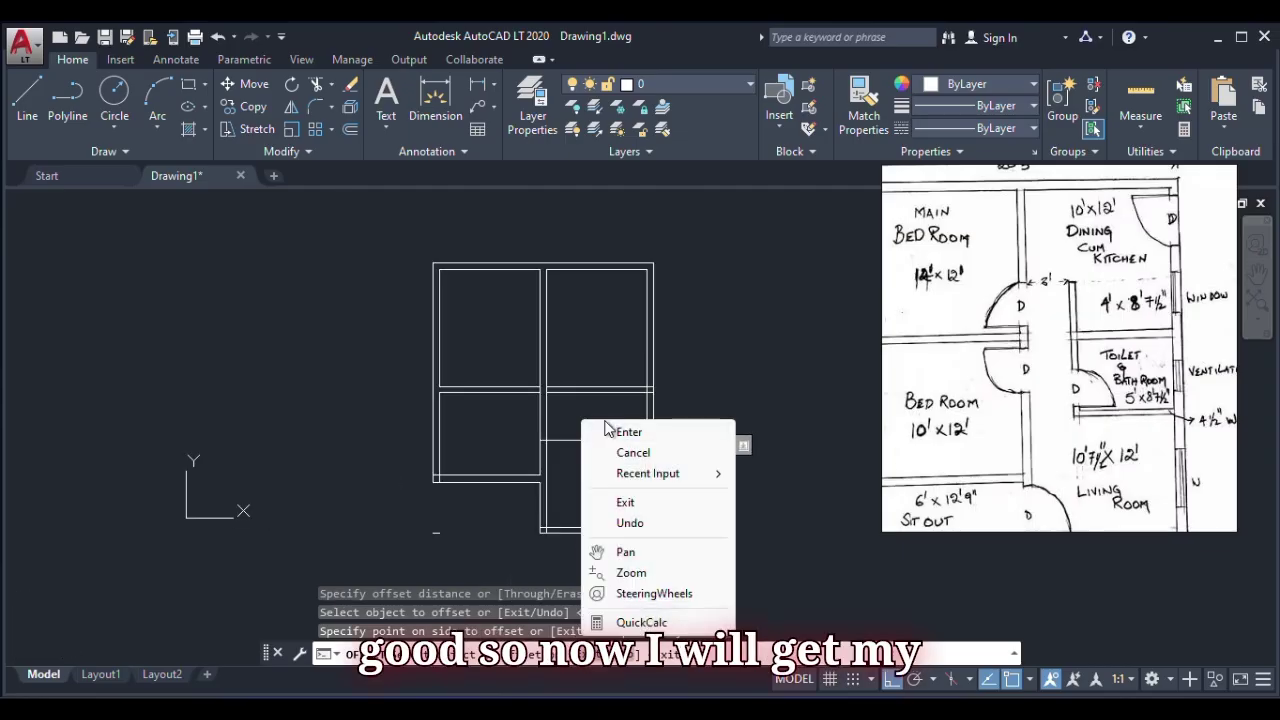
left_click(610, 426)
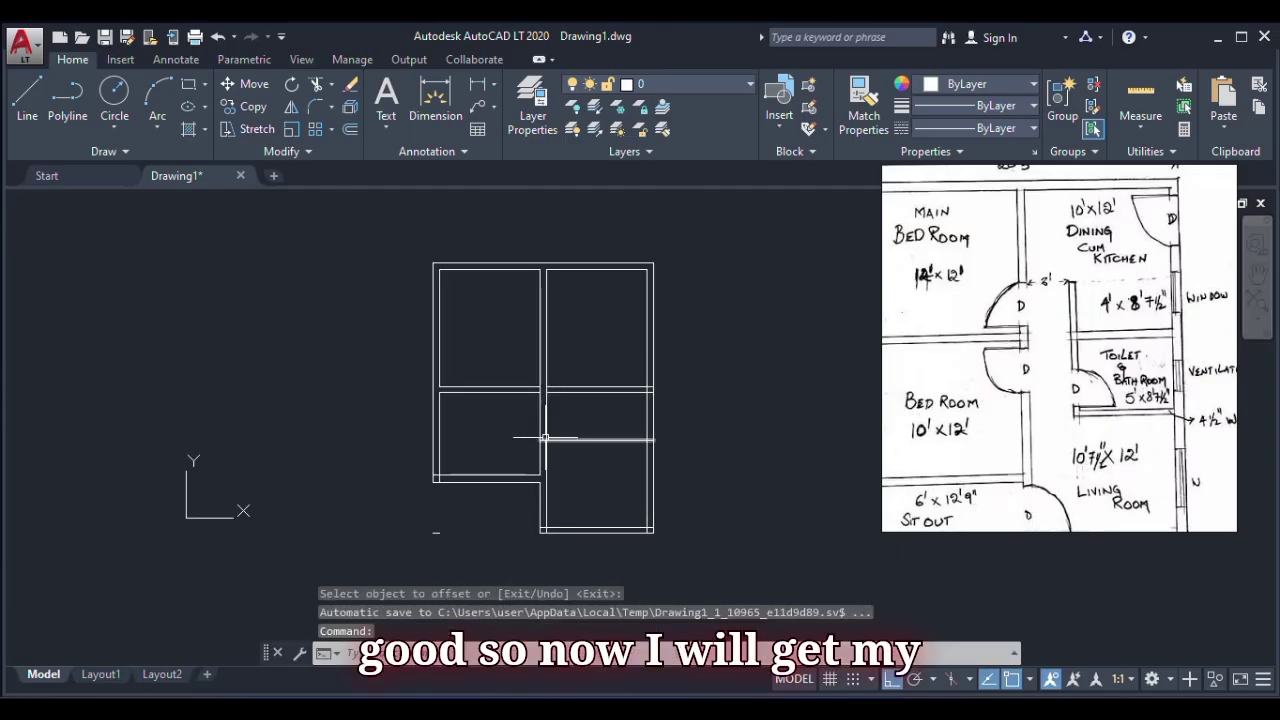
scroll(548, 432, "up", 2)
left_click(350, 129)
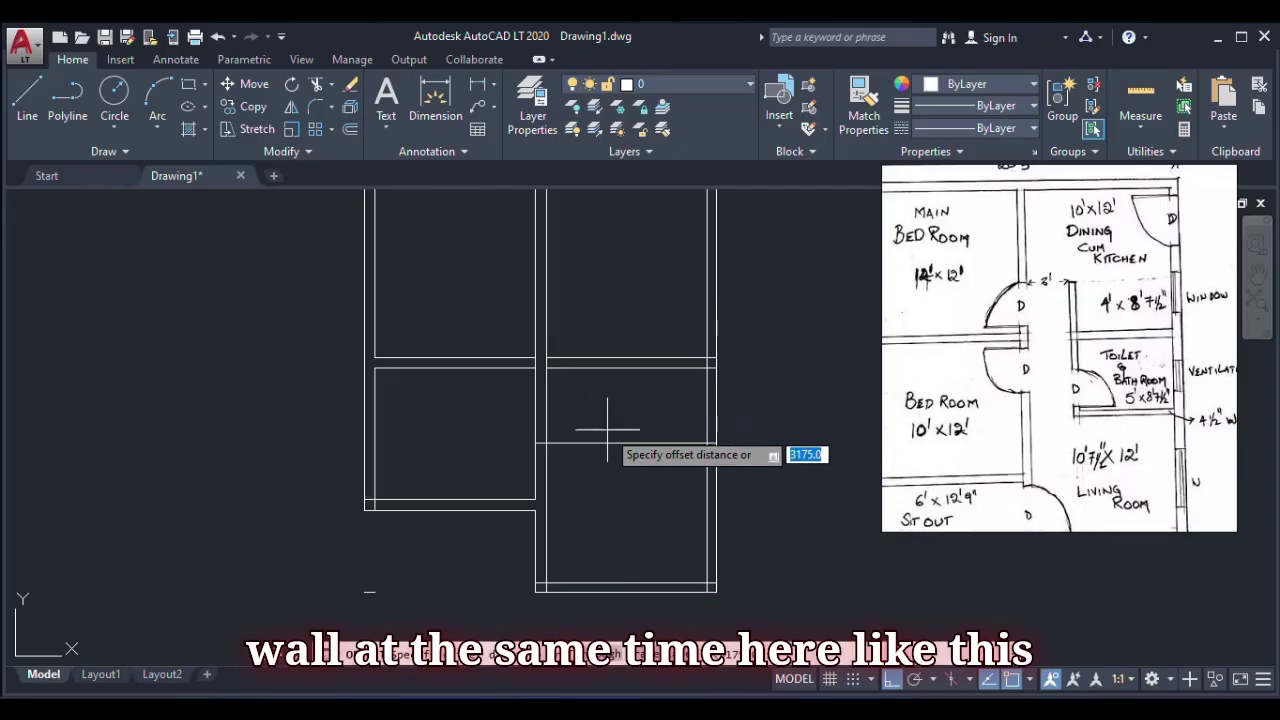
type("225")
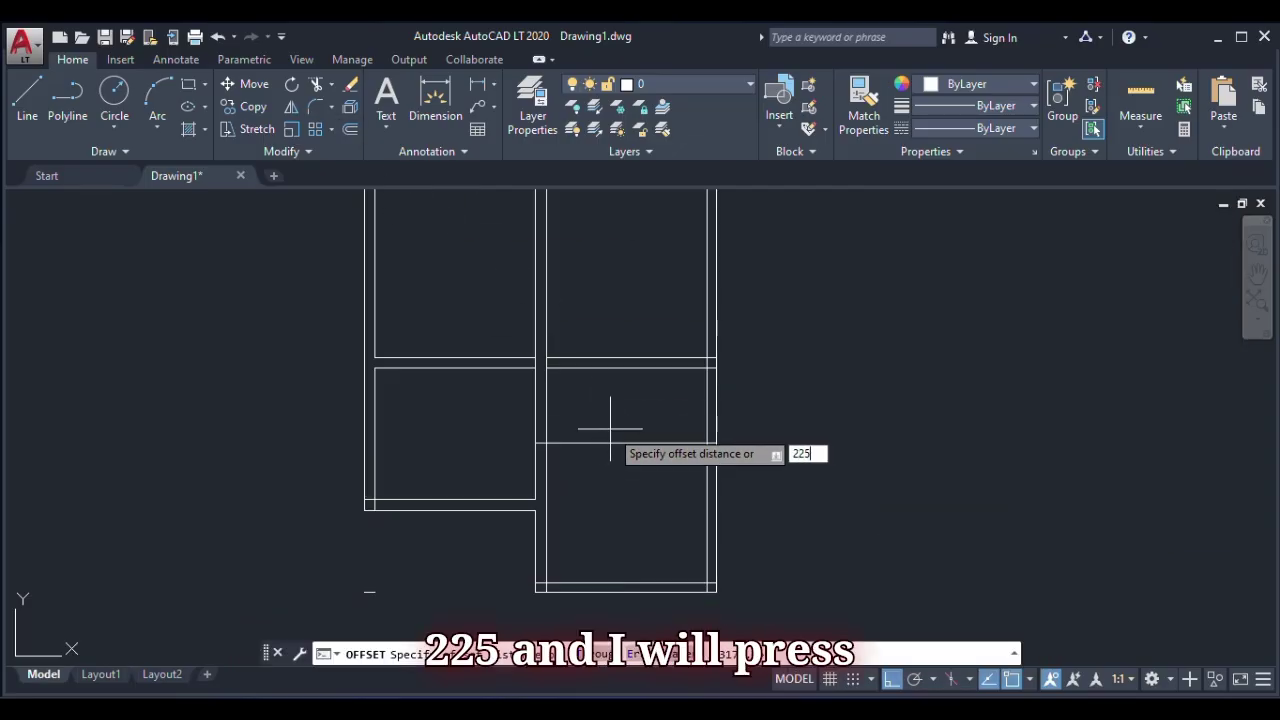
key("Return")
left_click(634, 441)
left_click(626, 402)
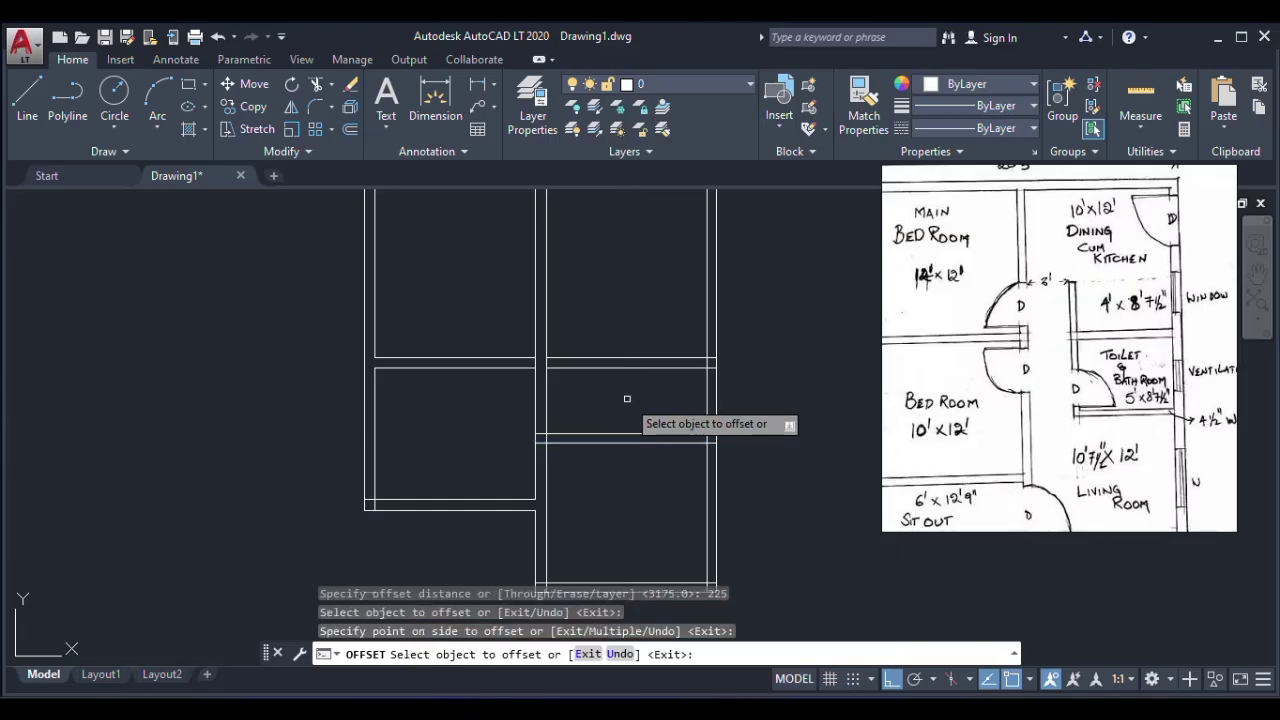
right_click(632, 405)
left_click(650, 411)
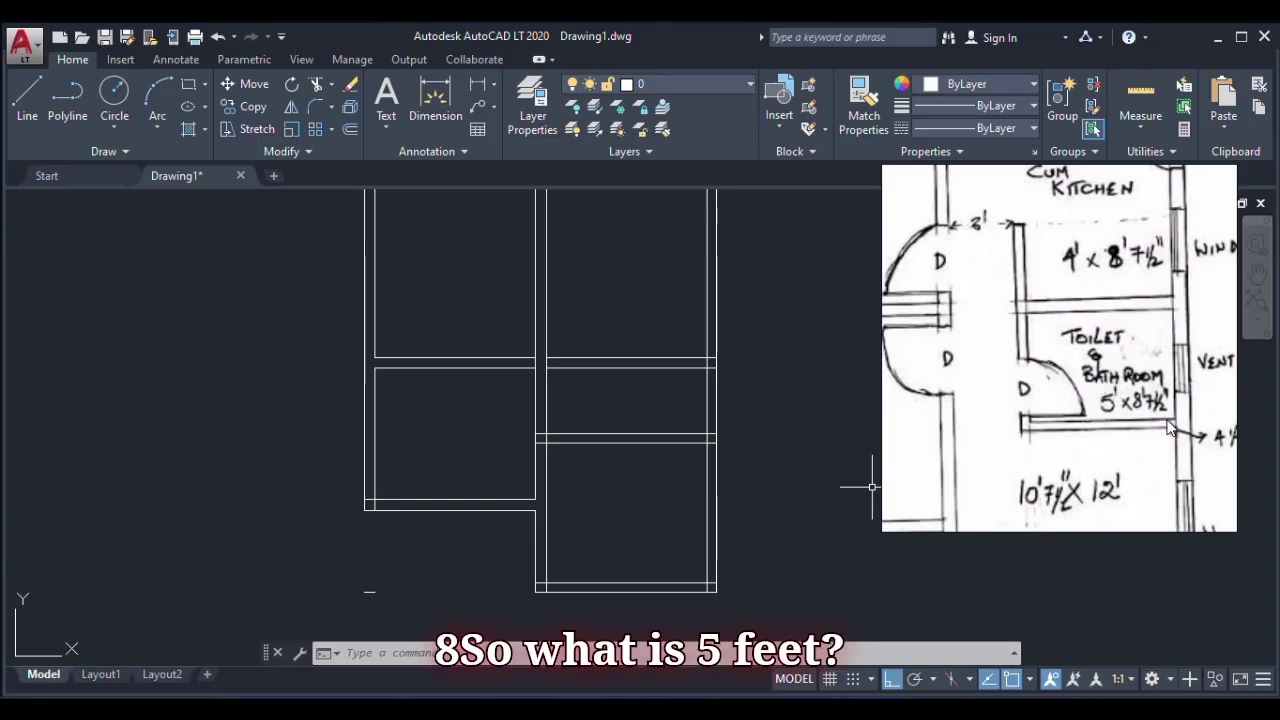
- Convert 5 feet to millimetres with Calculator's Length converter and return to the drawing
mouse_move(985, 690)
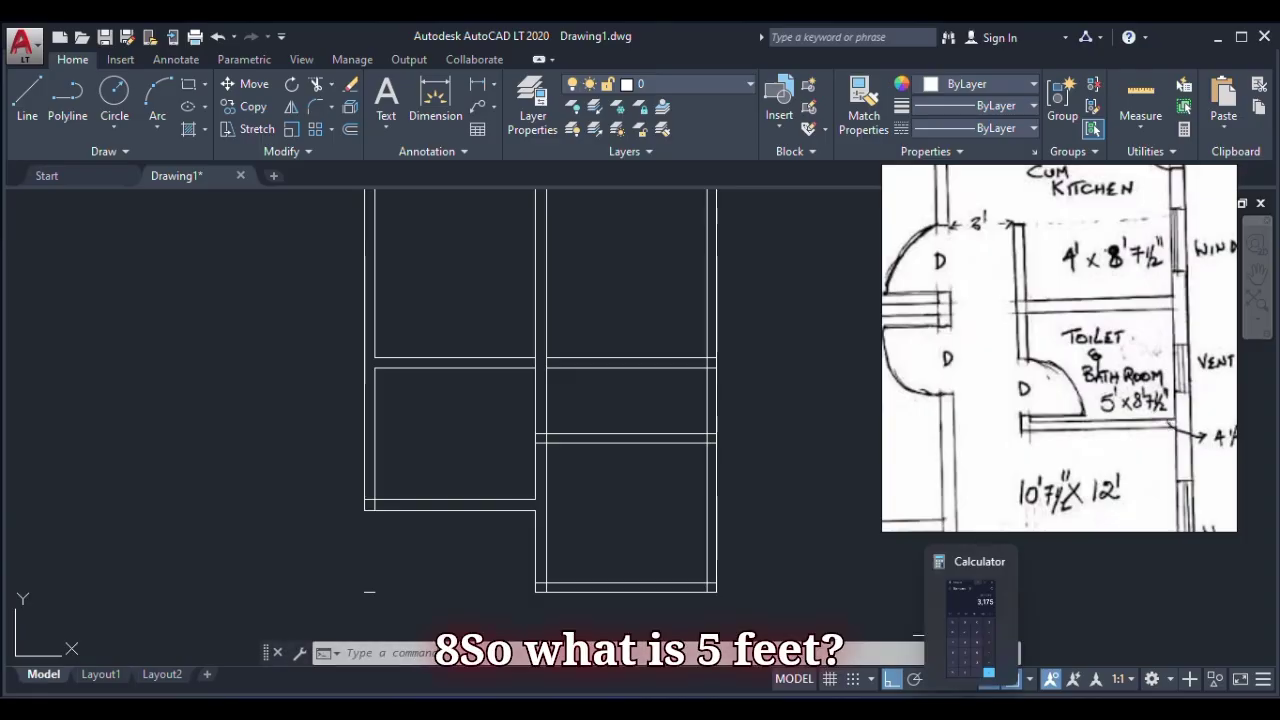
left_click(970, 620)
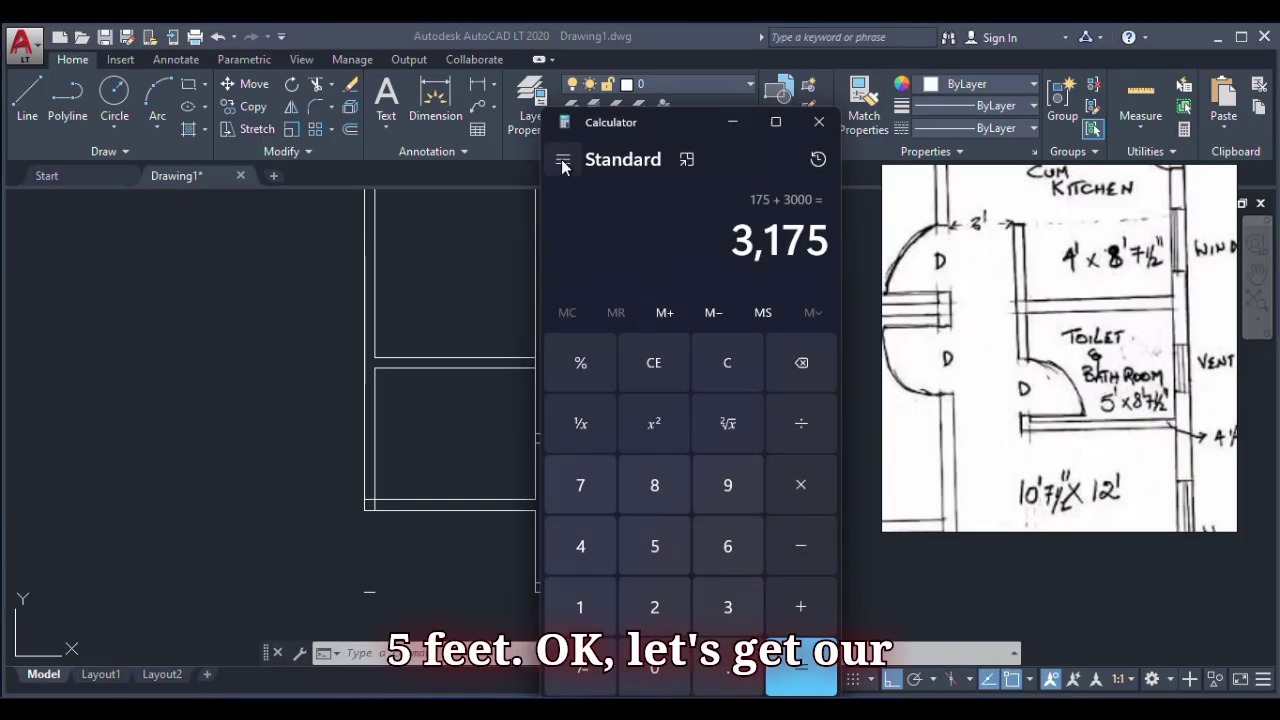
left_click(563, 162)
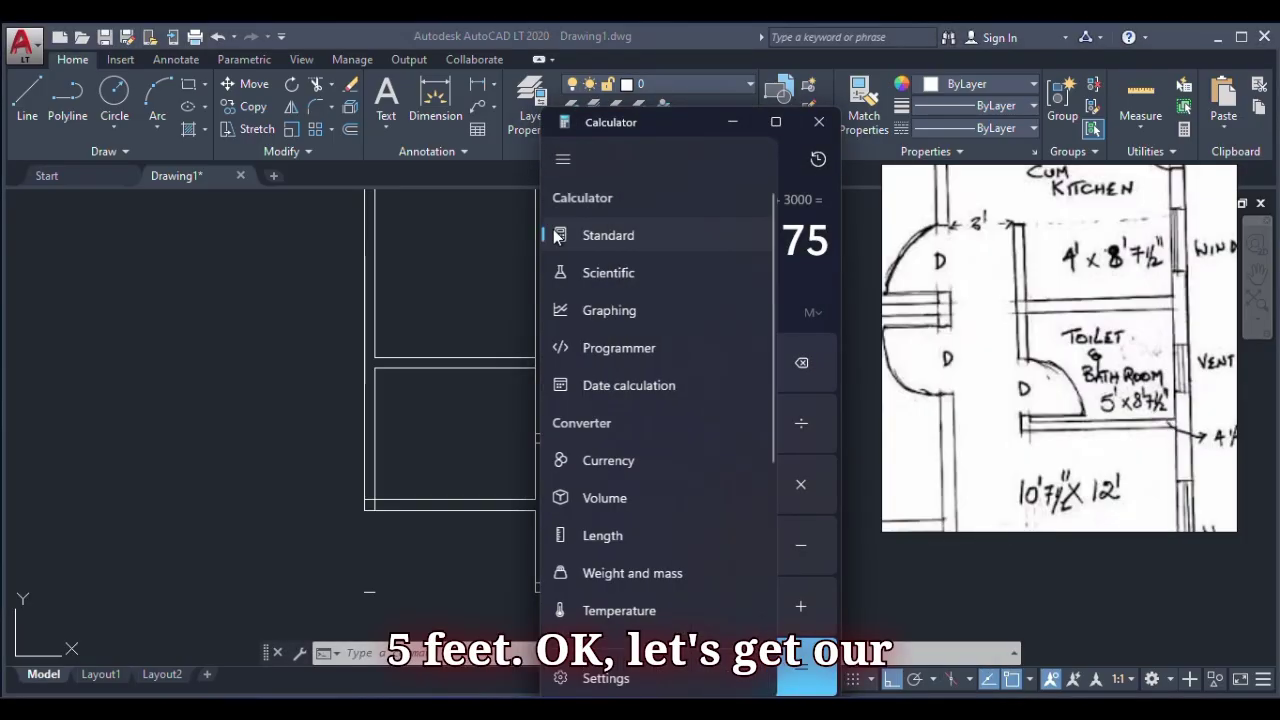
left_click(610, 537)
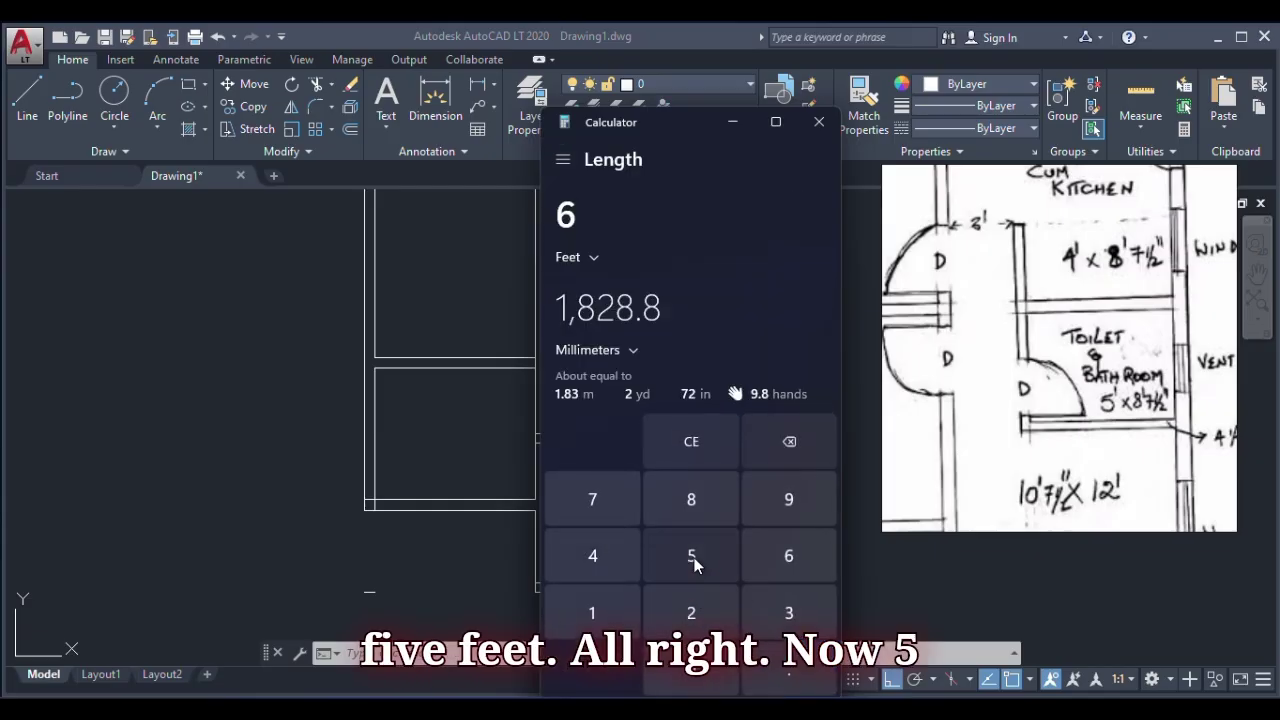
left_click(688, 440)
left_click(686, 558)
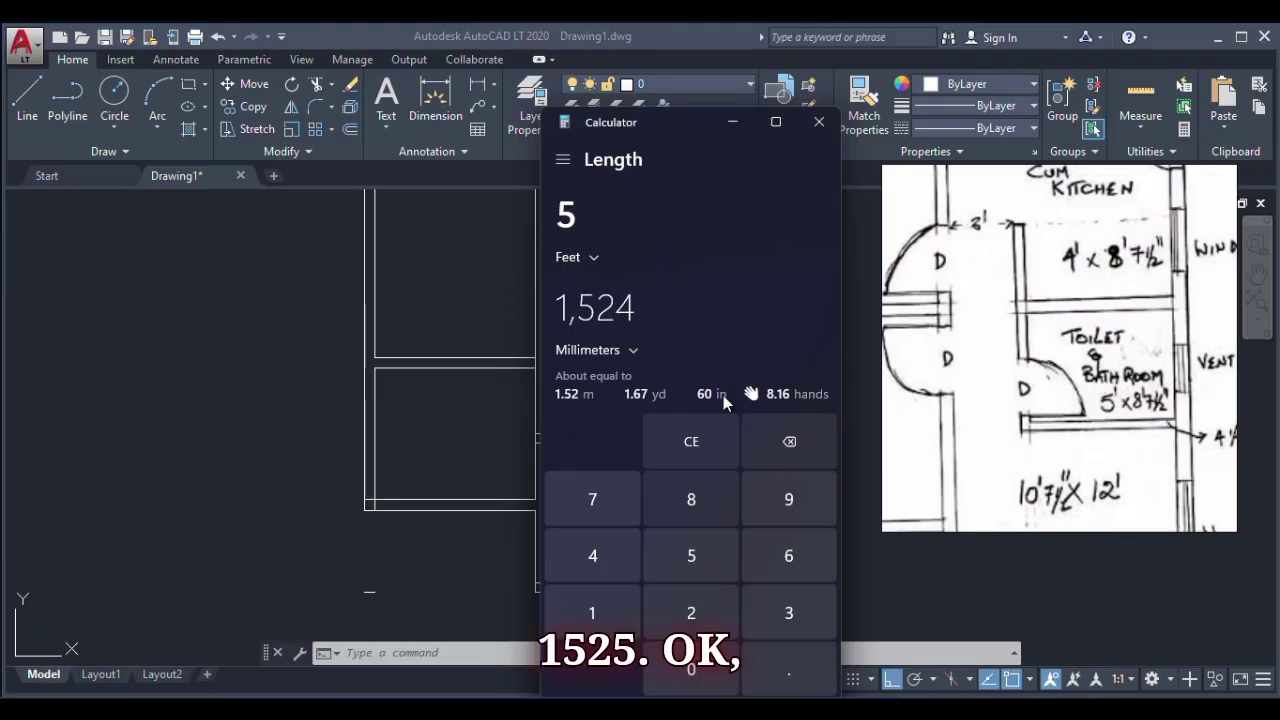
left_click(733, 122)
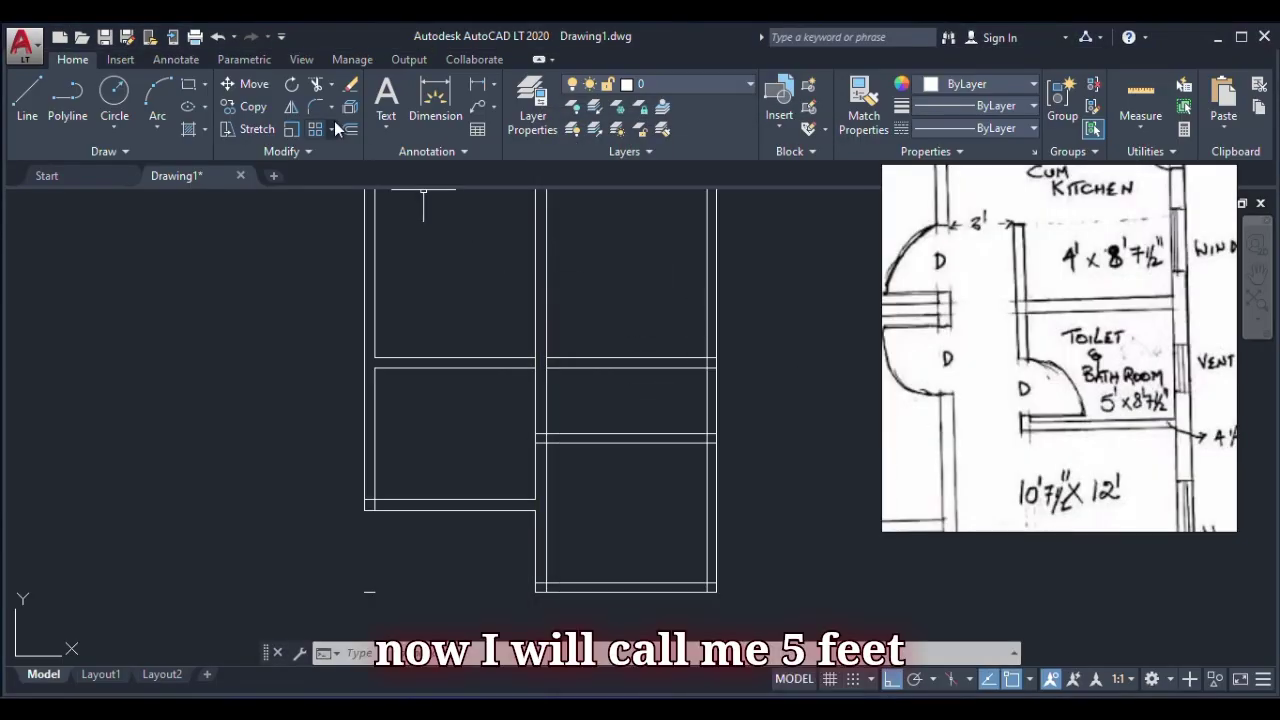
- Offset the upper line of the partition above the living room 1525 upward for the toilet's depth
left_click(350, 130)
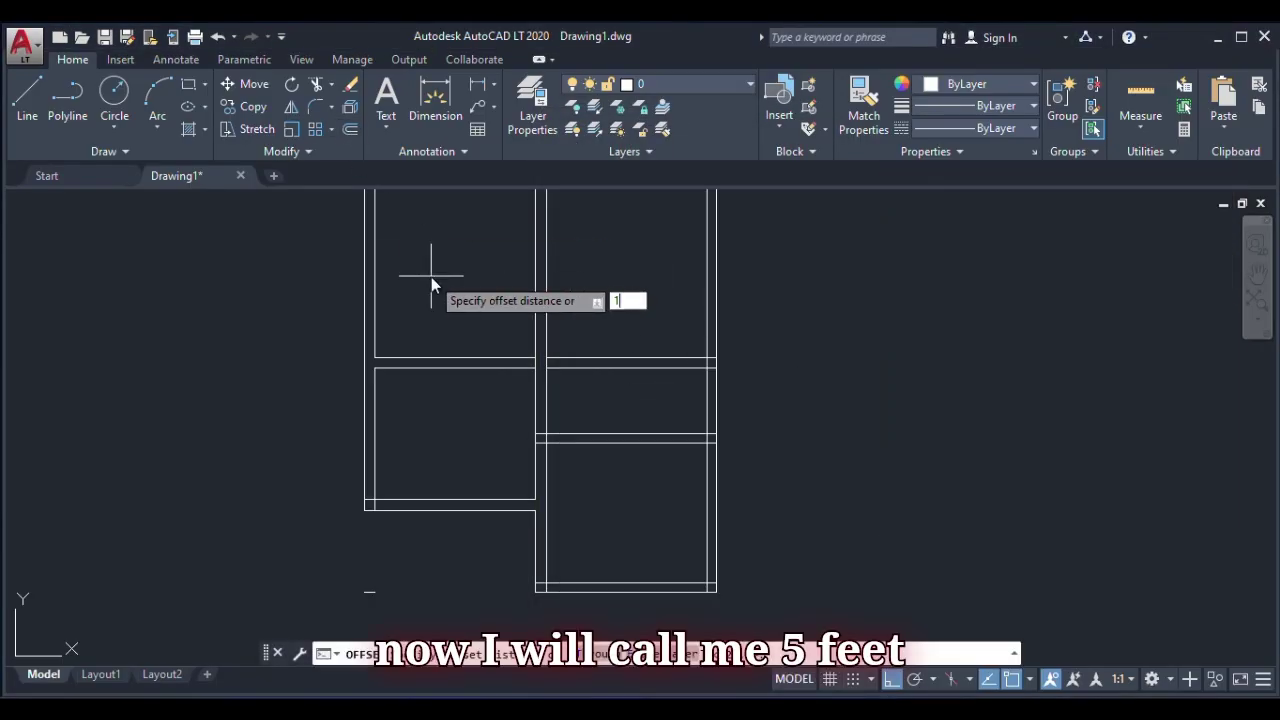
type("1525")
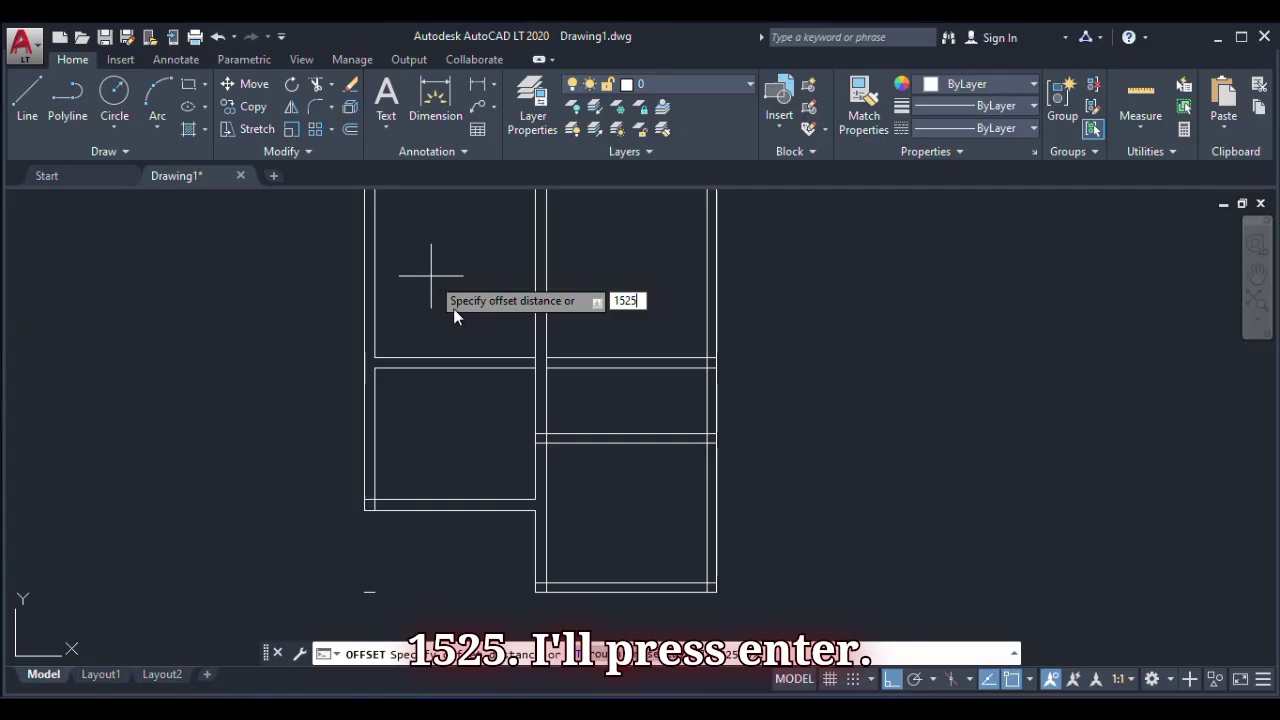
key("Return")
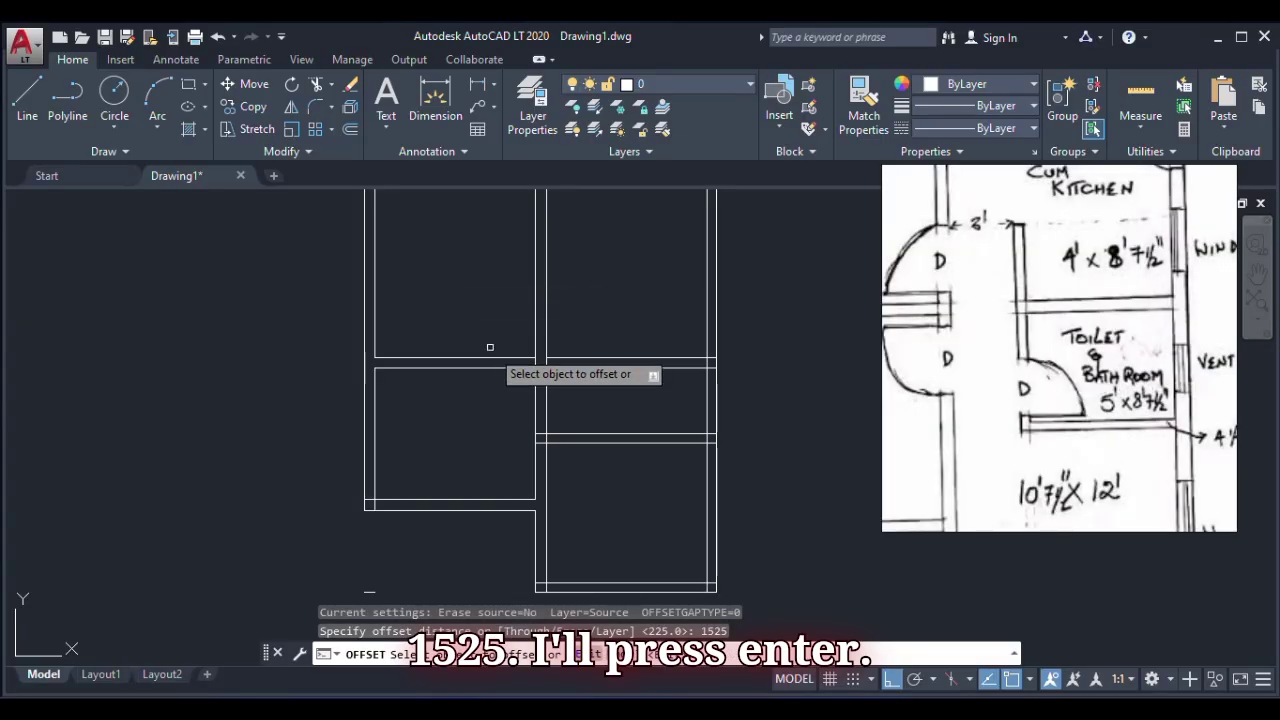
left_click(674, 436)
left_click(643, 320)
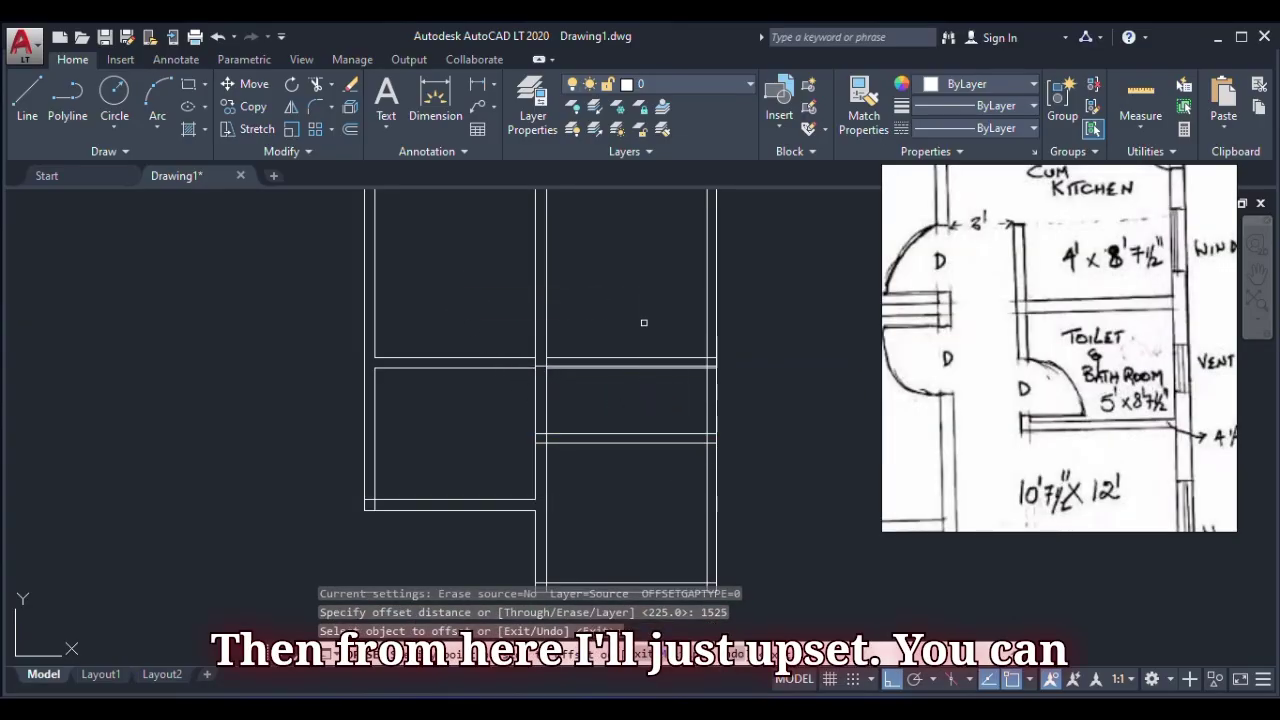
- Examine how closely the line offset for the toilet matches the existing wall line beside it, and end the offset
scroll(599, 383, "up", 2)
scroll(599, 384, "up", 2)
scroll(568, 324, "down", 2)
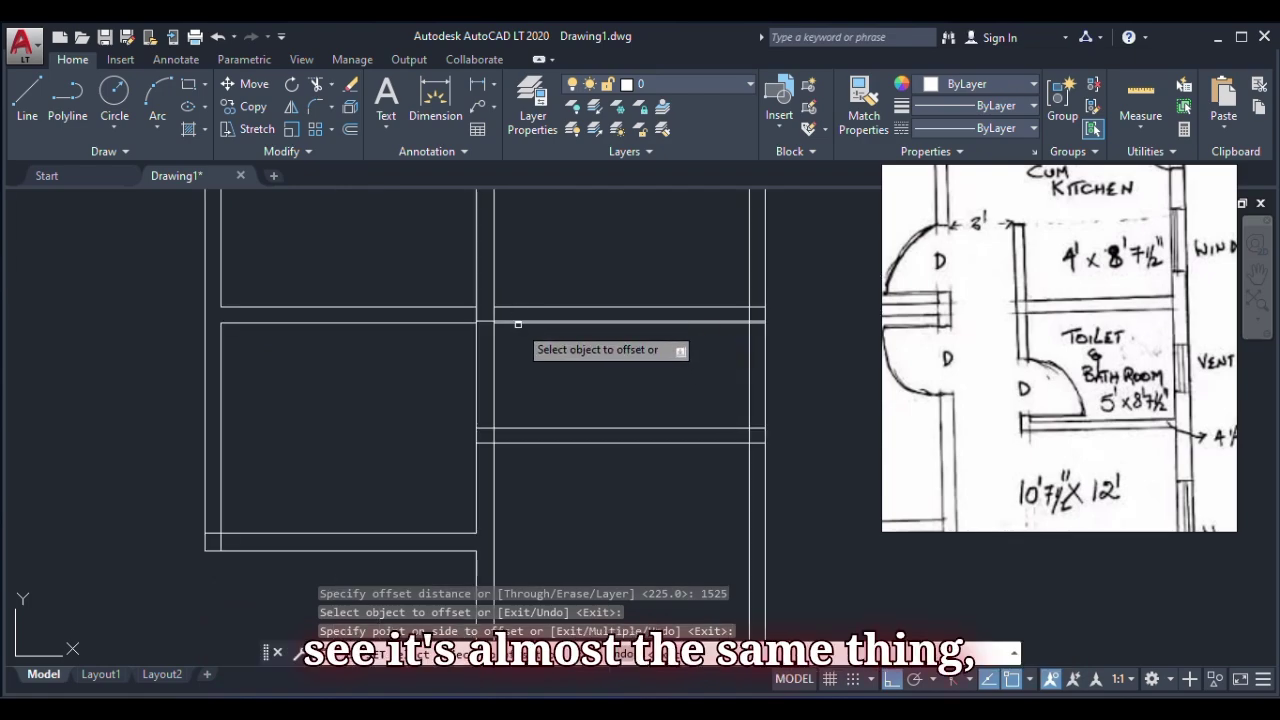
scroll(510, 322, "up", 4)
scroll(485, 321, "up", 2)
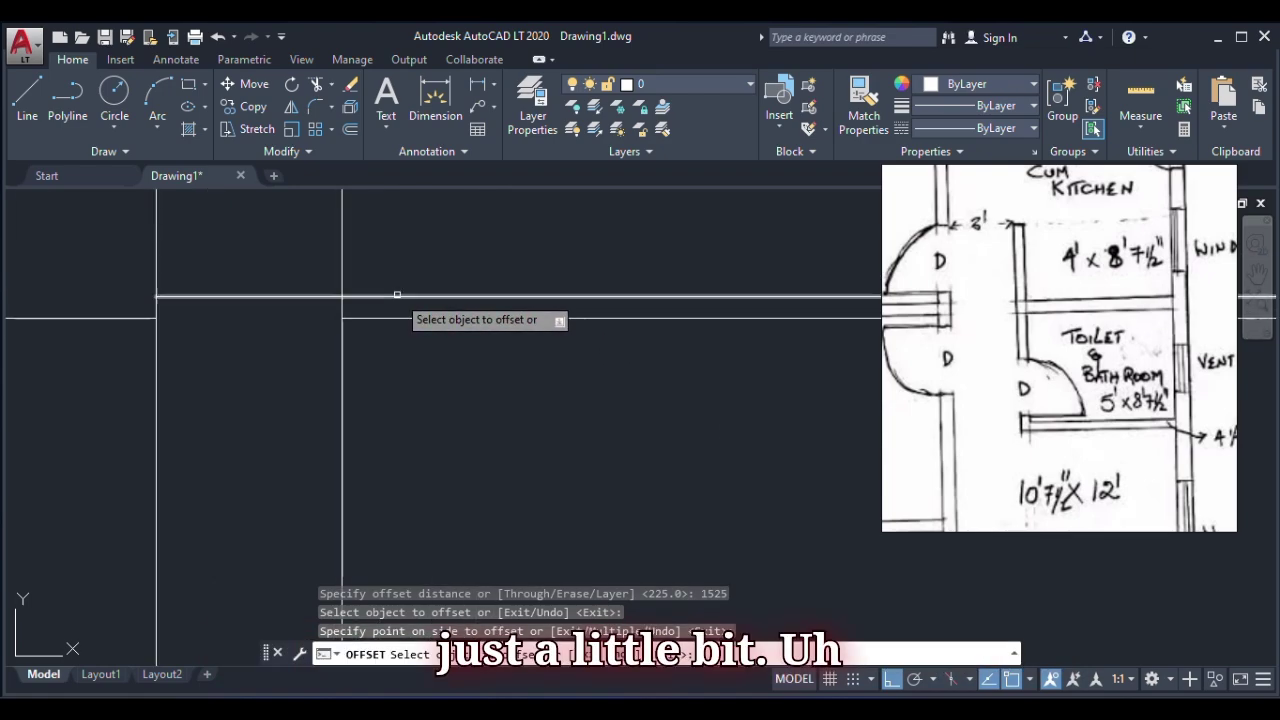
scroll(397, 295, "down", 2)
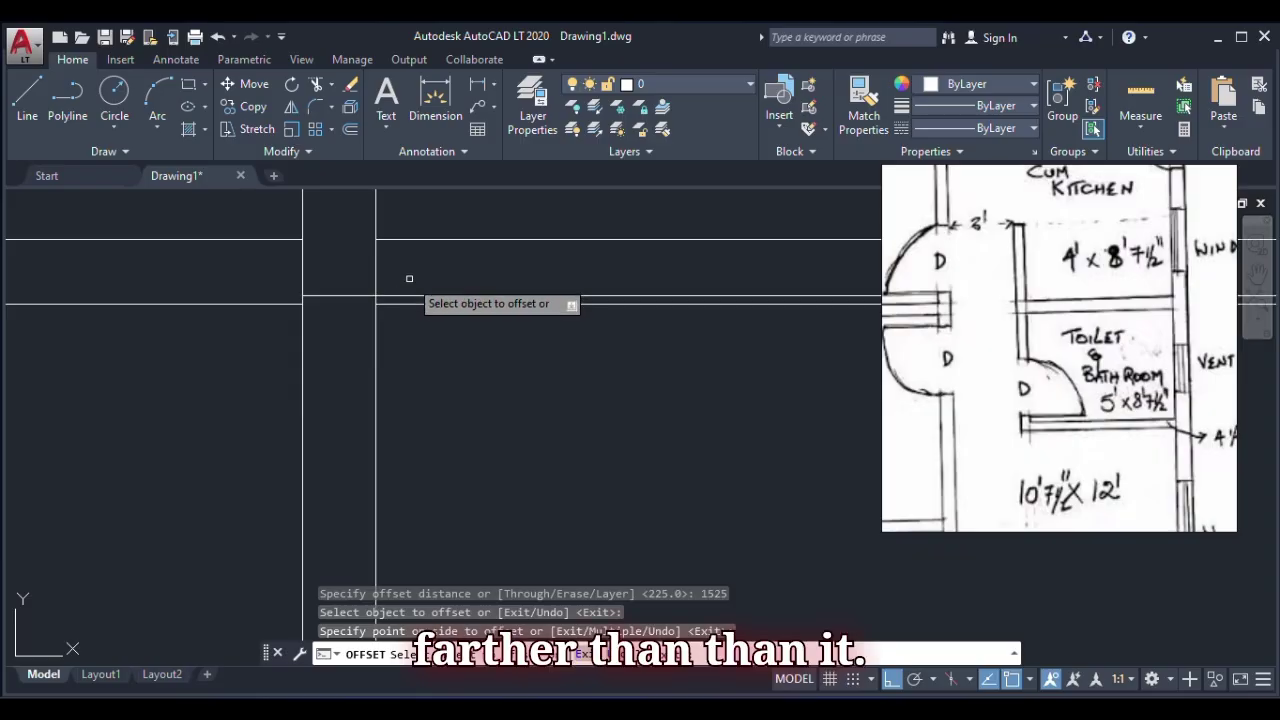
scroll(470, 295, "down", 2)
scroll(538, 317, "down", 2)
scroll(538, 317, "up", 2)
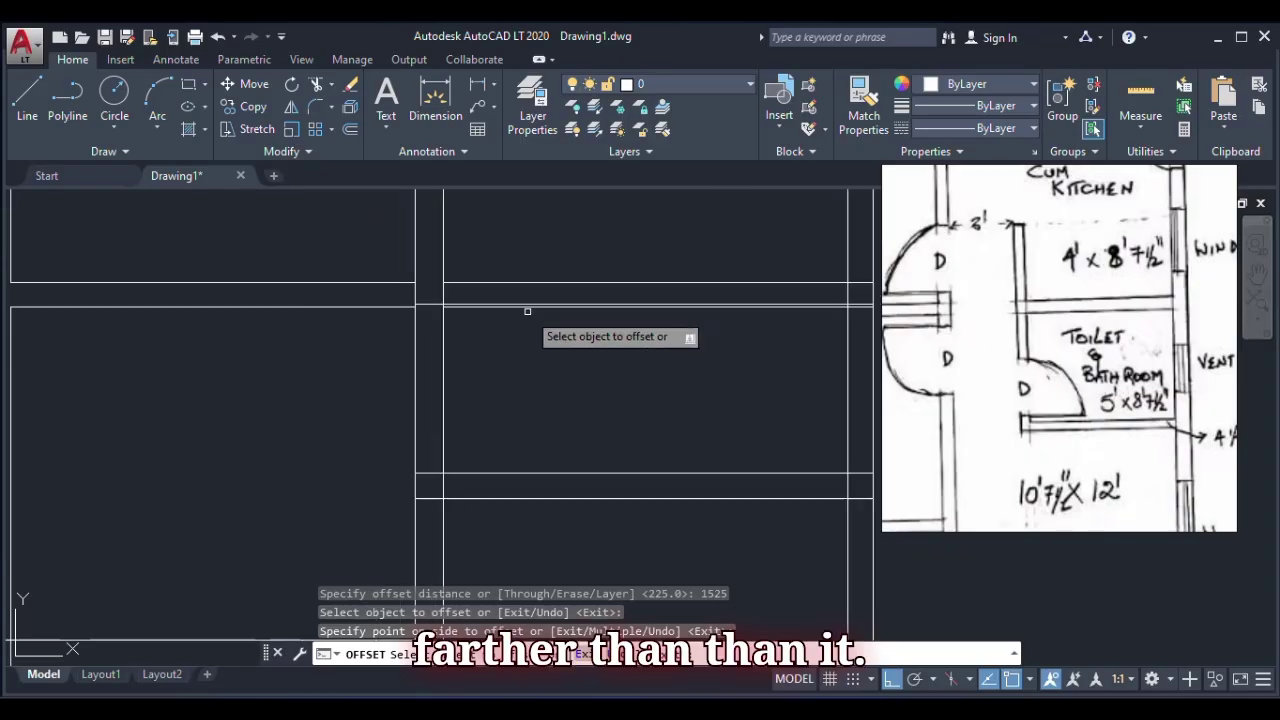
key("Escape")
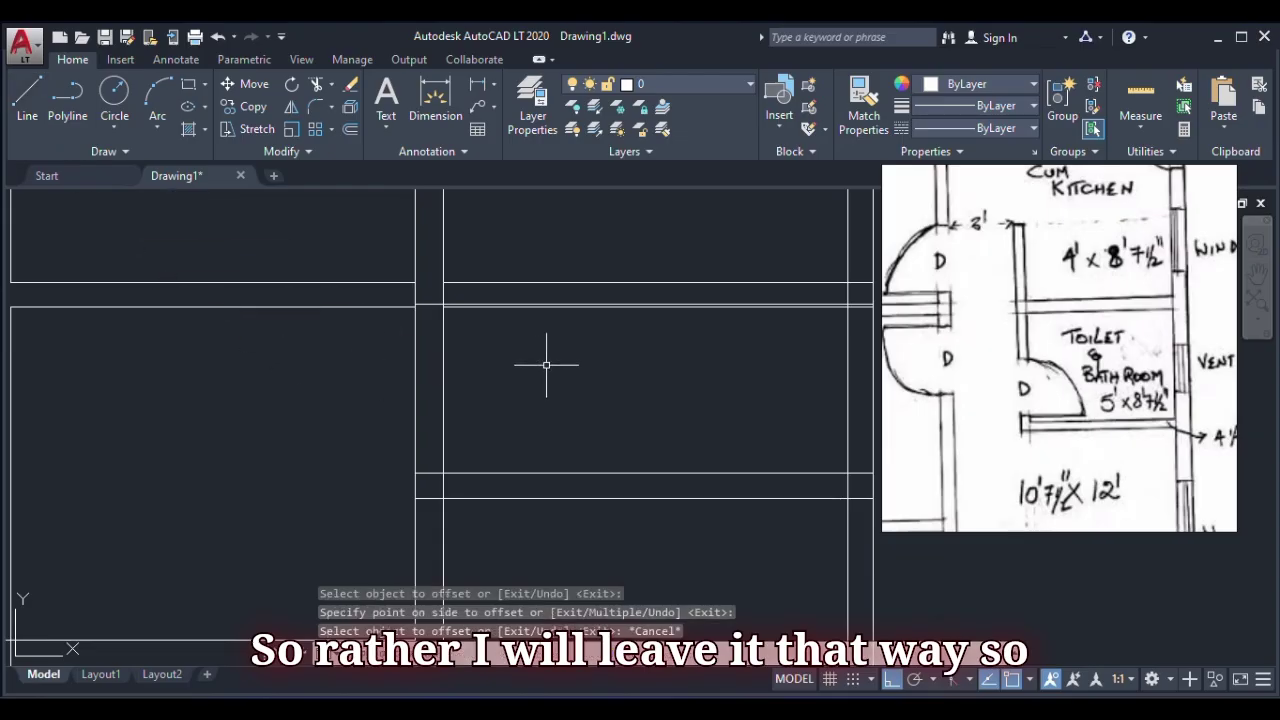
- Delete the line offset for the toilet's depth, keeping the existing wall lines
scroll(431, 293, "up", 2)
left_click(431, 289)
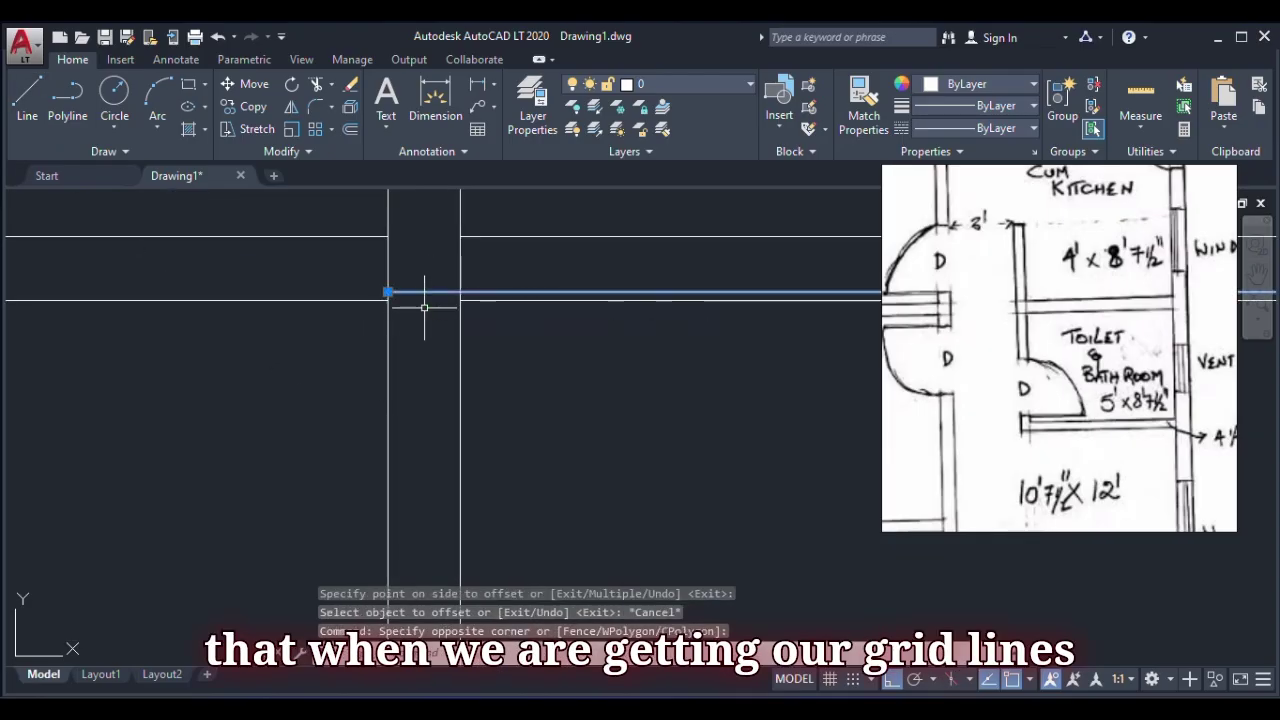
left_click(424, 308)
key("Delete")
scroll(471, 309, "down", 3)
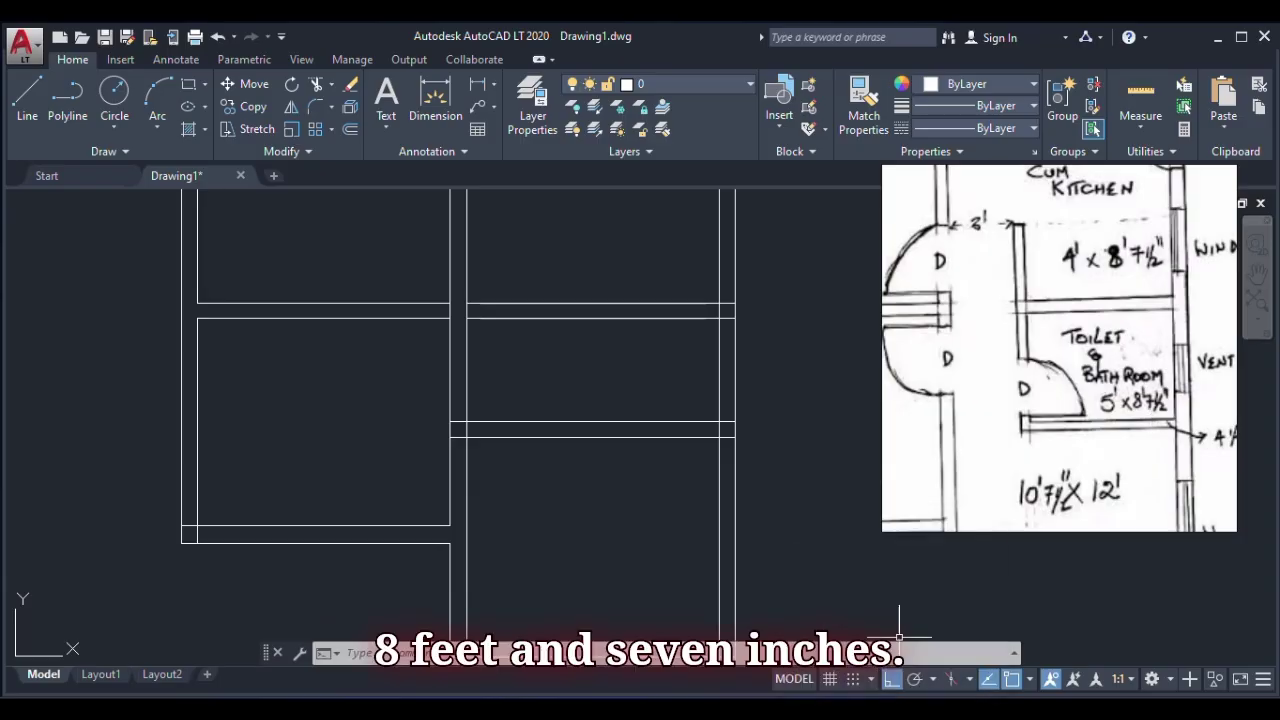
- Switch to Calculator and convert 8 feet to millimetres
left_click(858, 708)
left_click(691, 443)
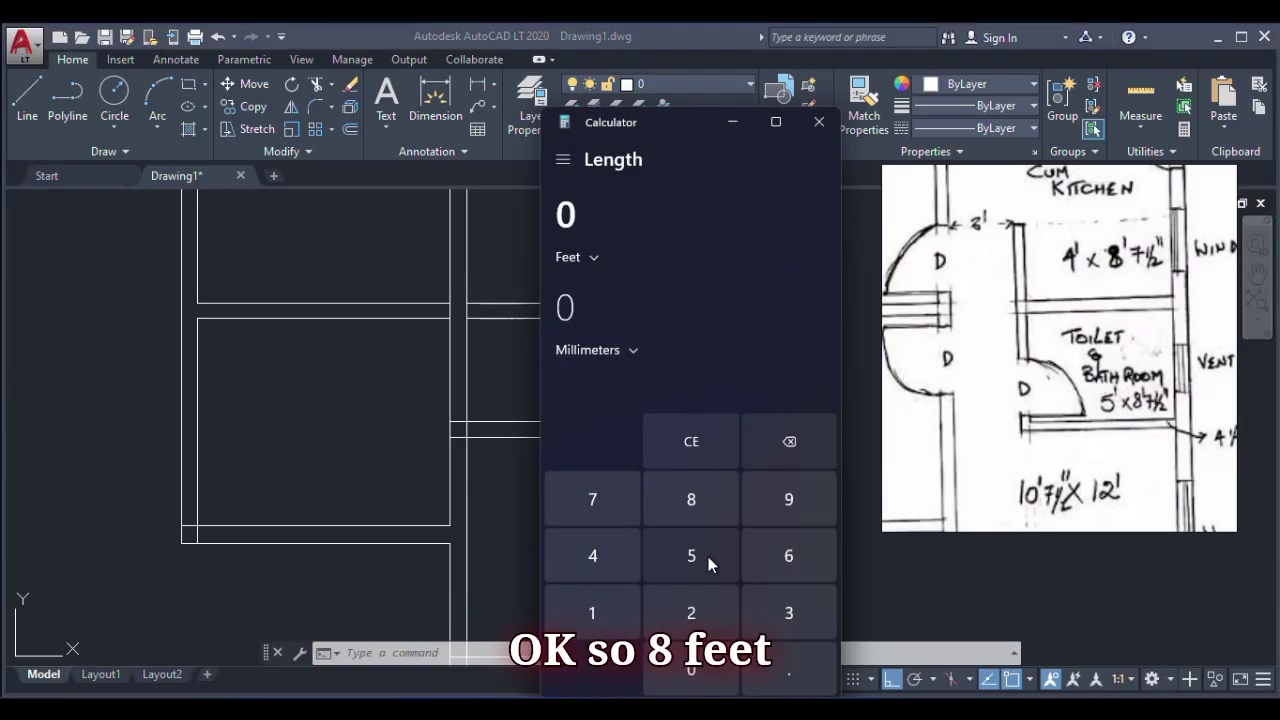
left_click(692, 501)
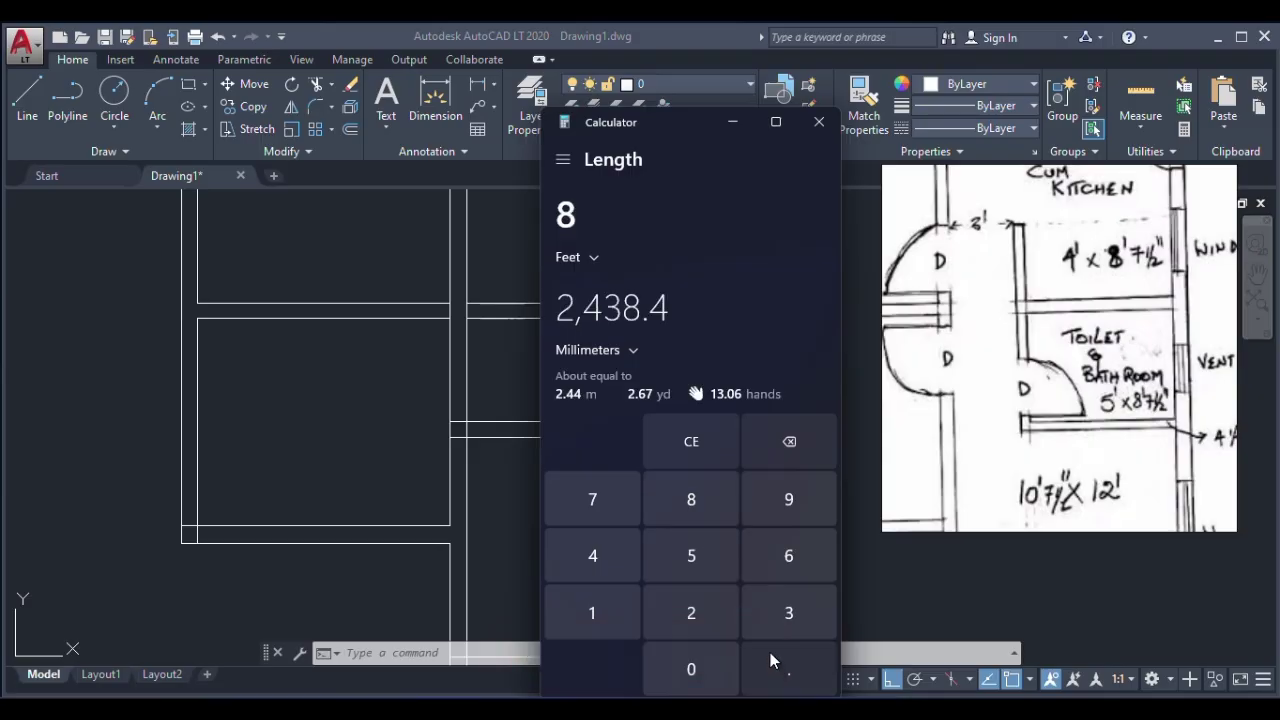
- Add 2440 and 175 in Calculator's Standard mode and copy the sum
left_click(564, 162)
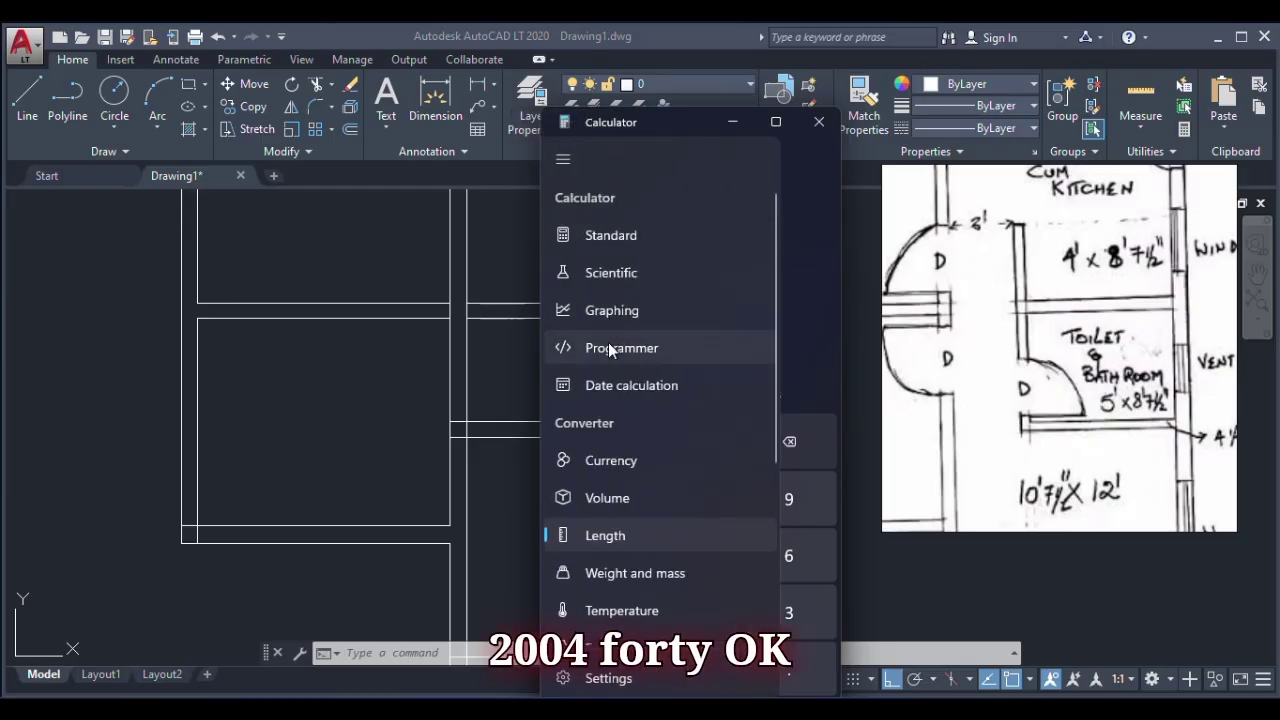
left_click(621, 238)
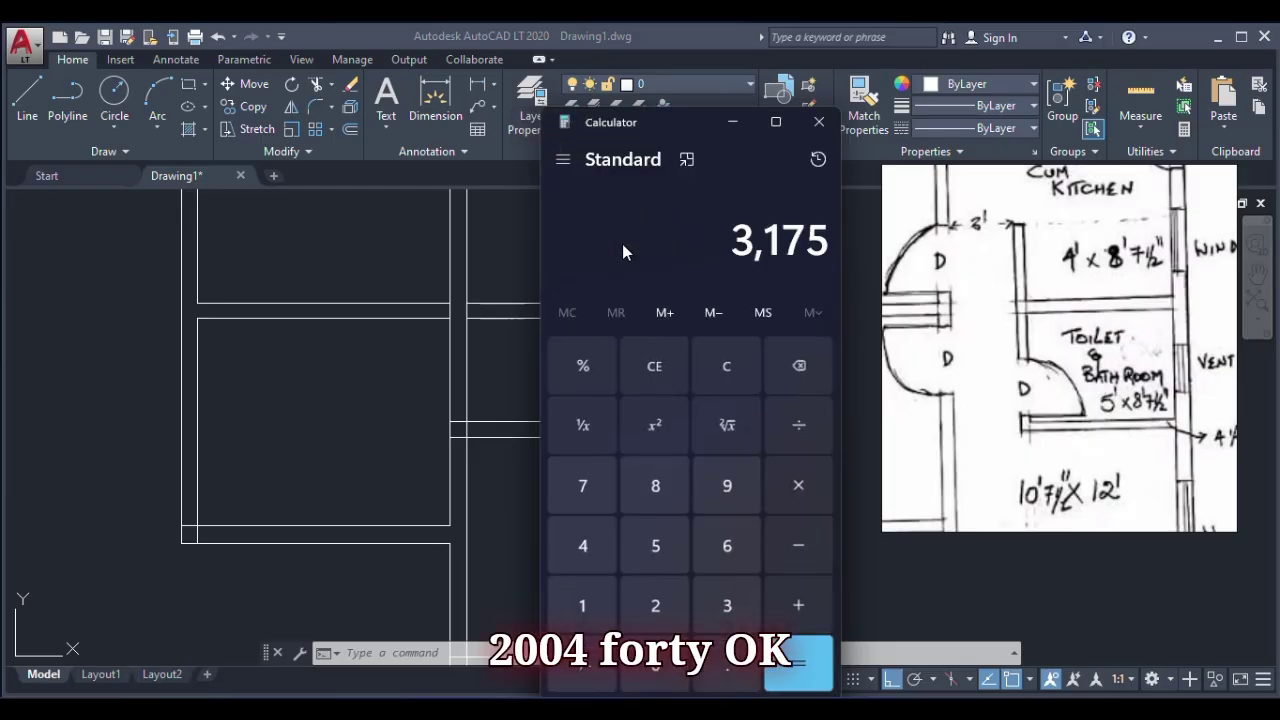
left_click(655, 606)
left_click(588, 556)
left_click(588, 556)
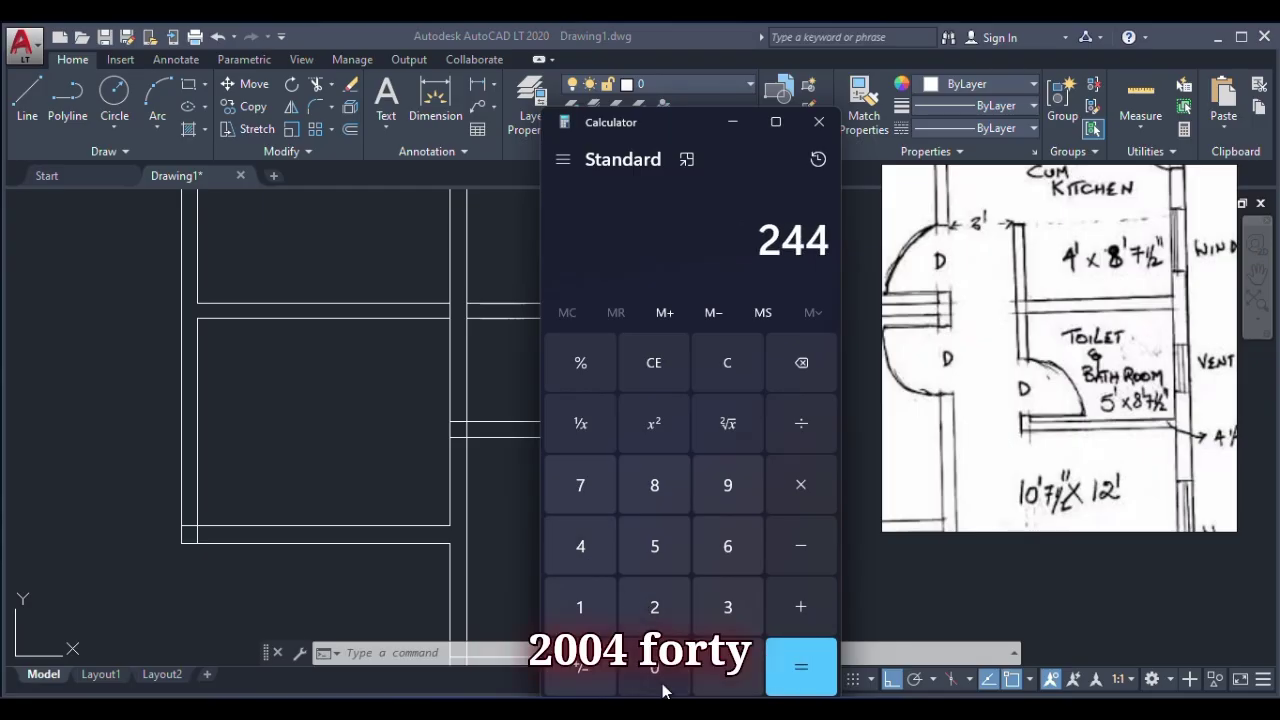
left_click(655, 668)
left_click(805, 613)
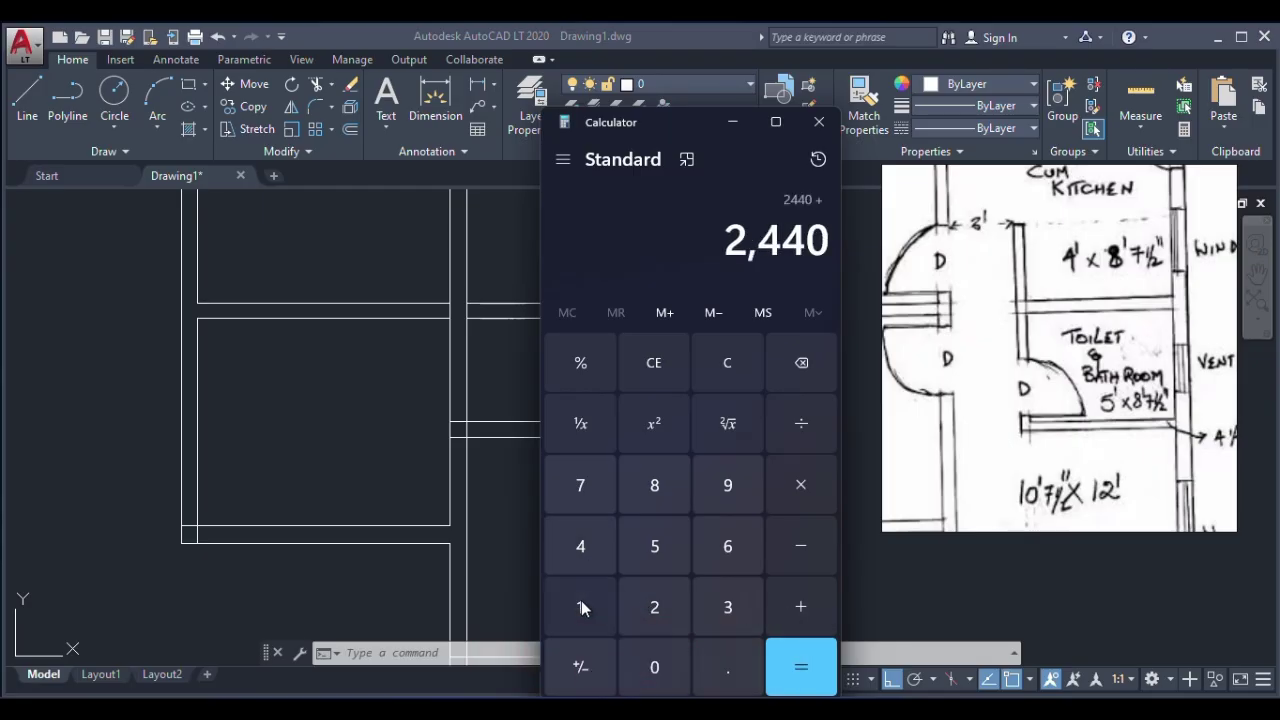
left_click(583, 608)
left_click(582, 490)
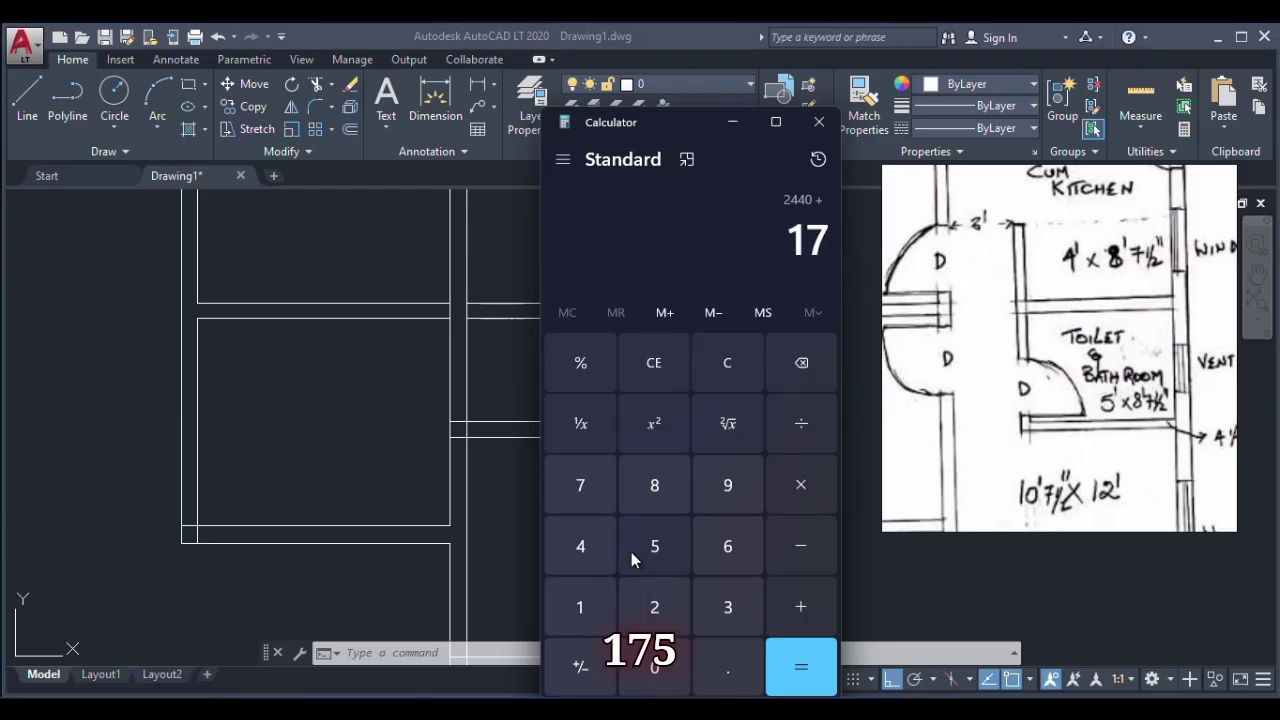
left_click(650, 548)
left_click(795, 668)
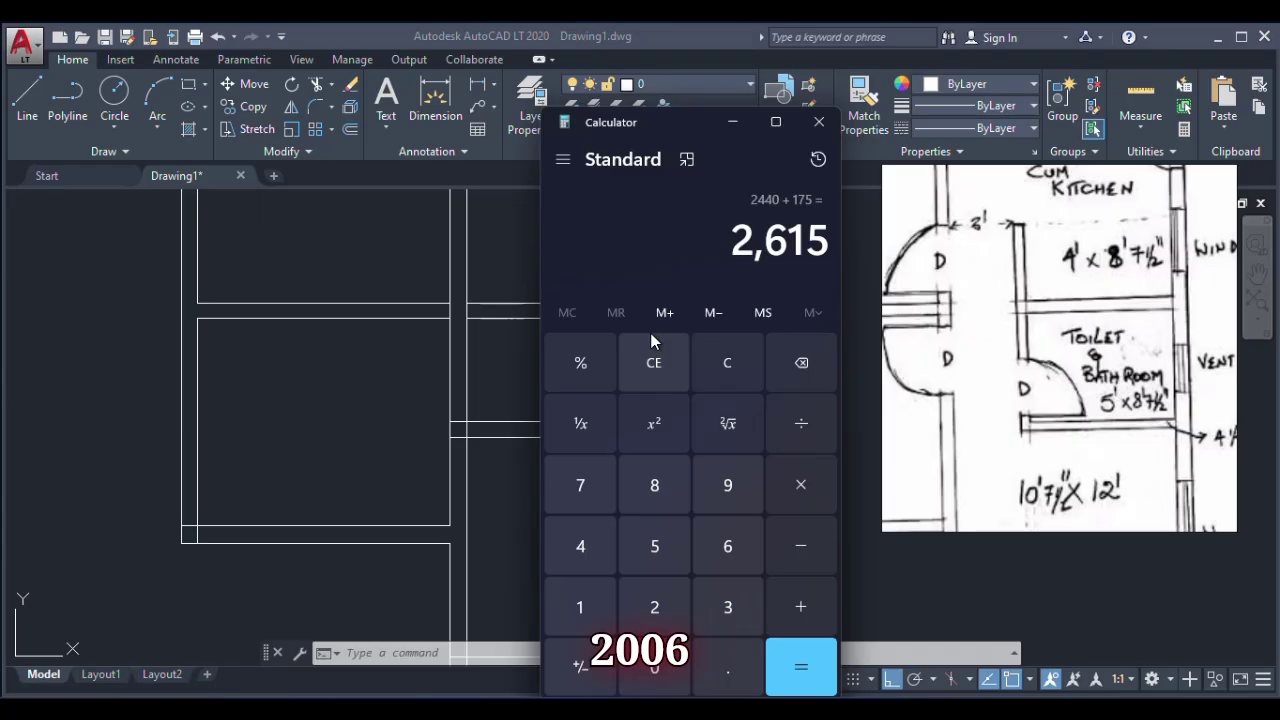
left_click_drag(735, 242, 829, 257)
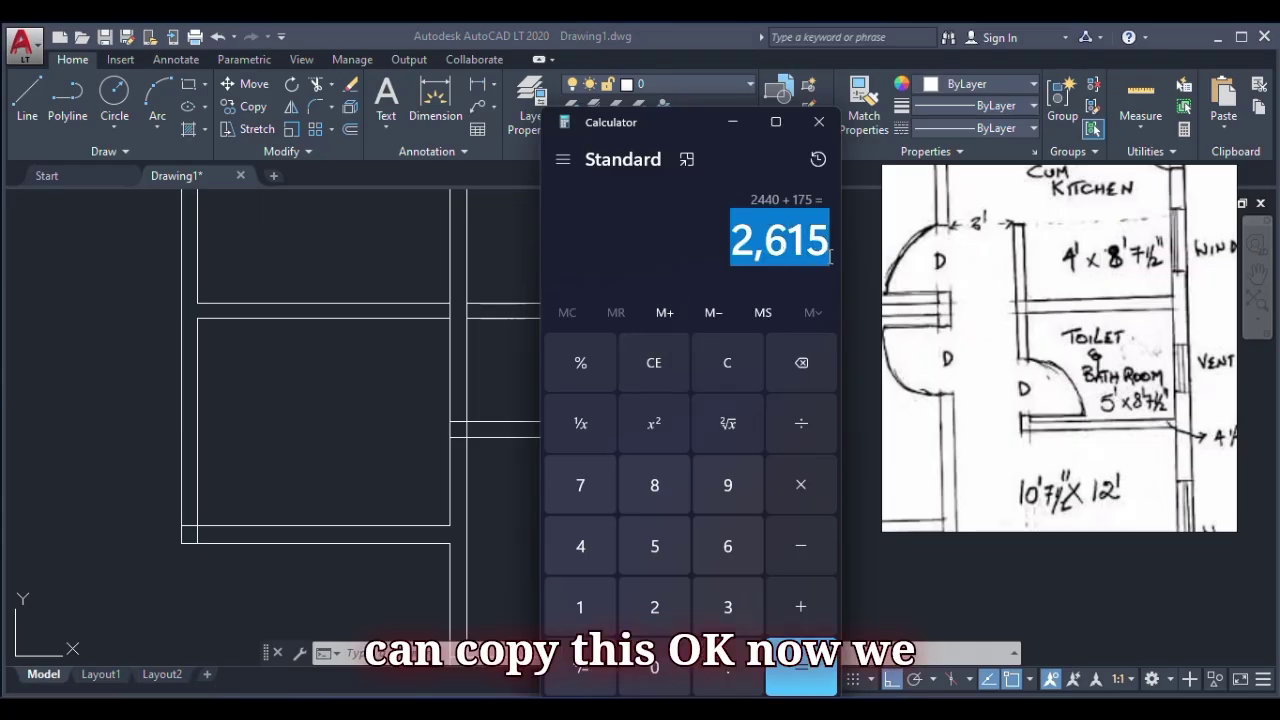
left_click(471, 238)
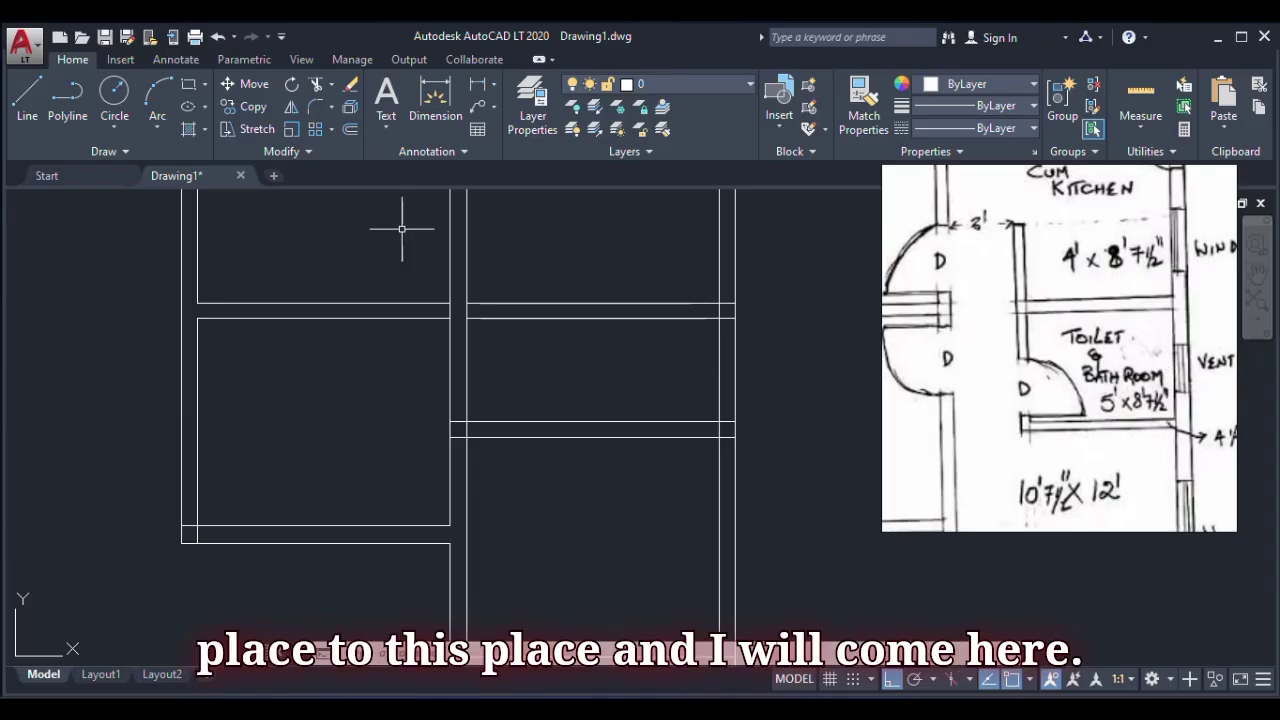
left_click(350, 128)
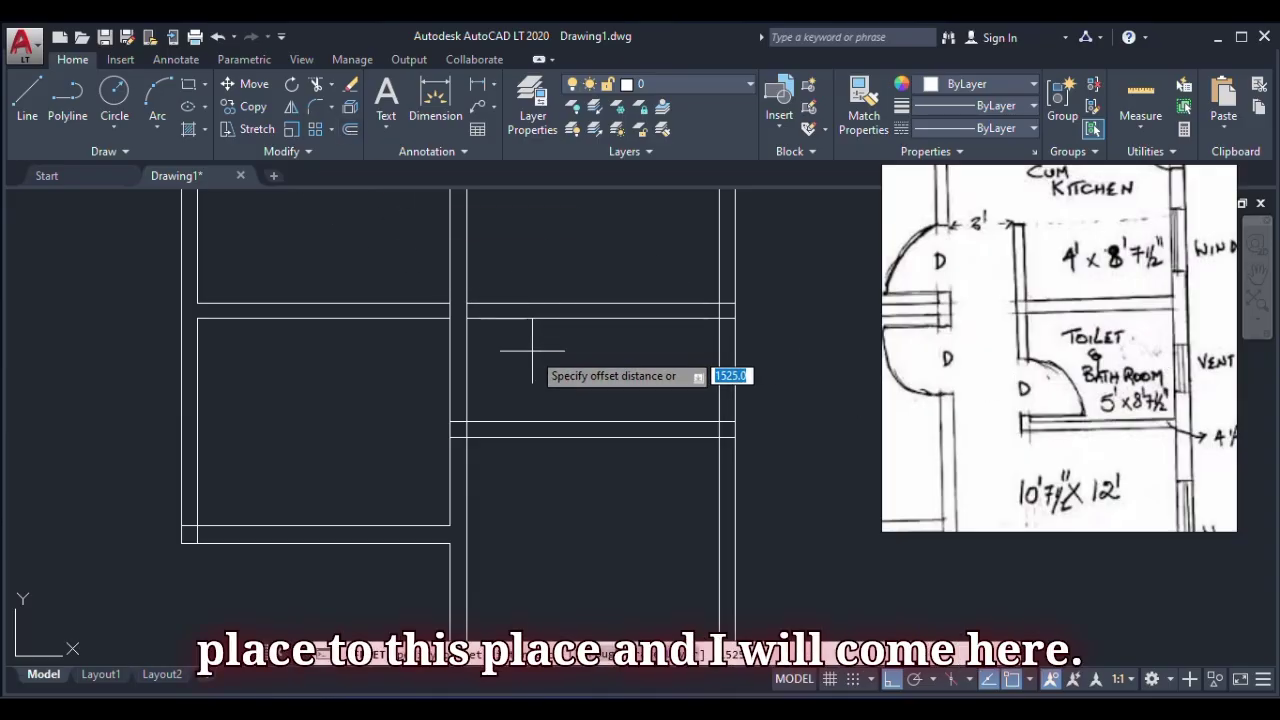
key("ctrl+v")
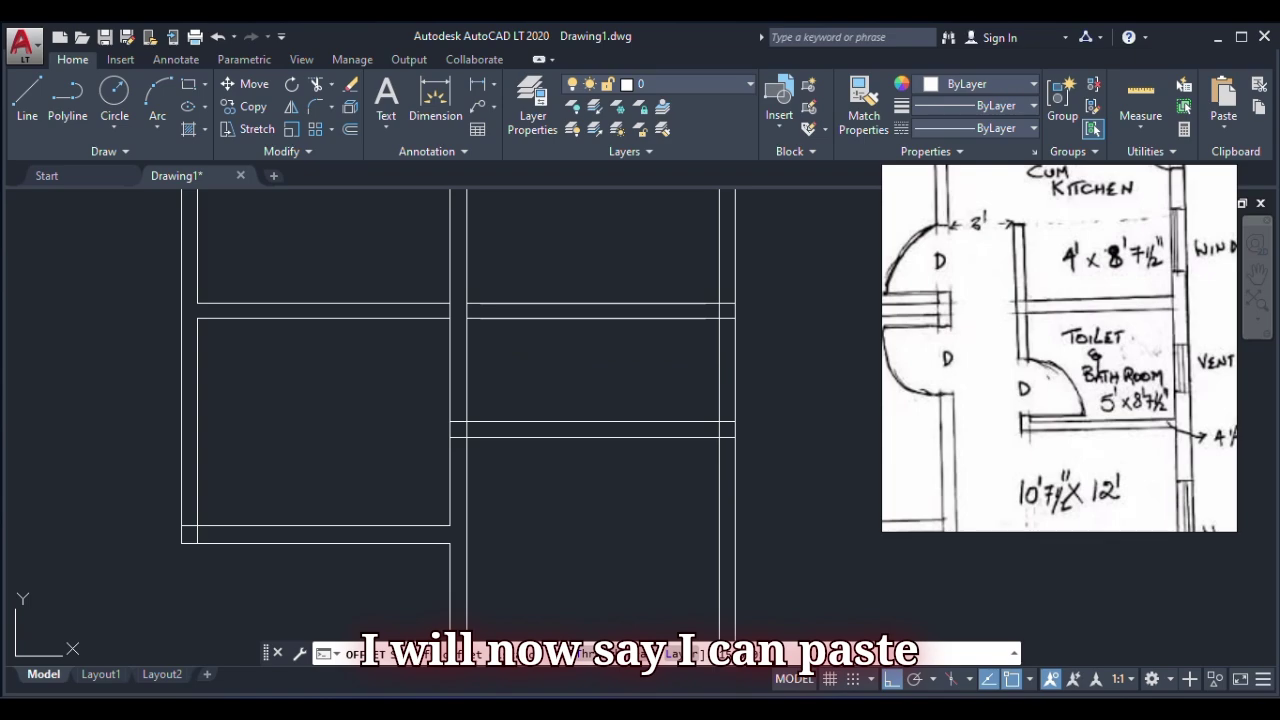
key("Escape")
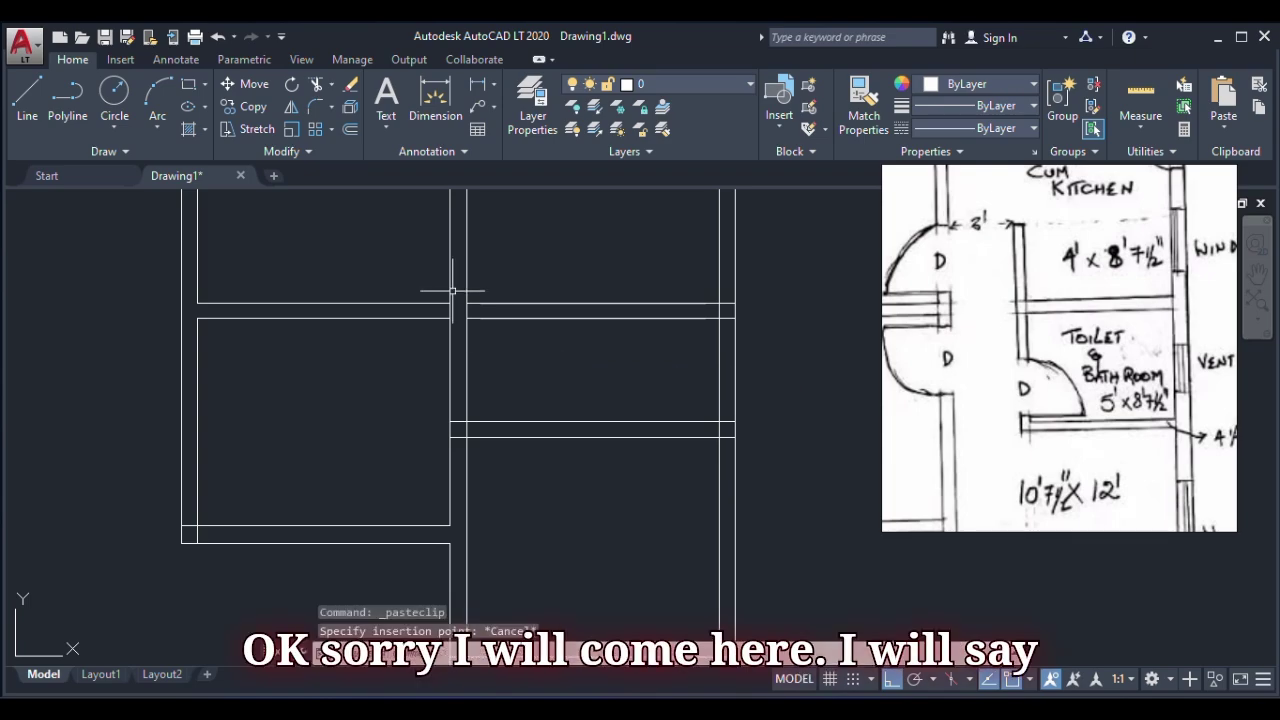
- Offset the inner line of the toilet's exterior wall by 2615 toward the corridor, and end the offset
left_click(350, 128)
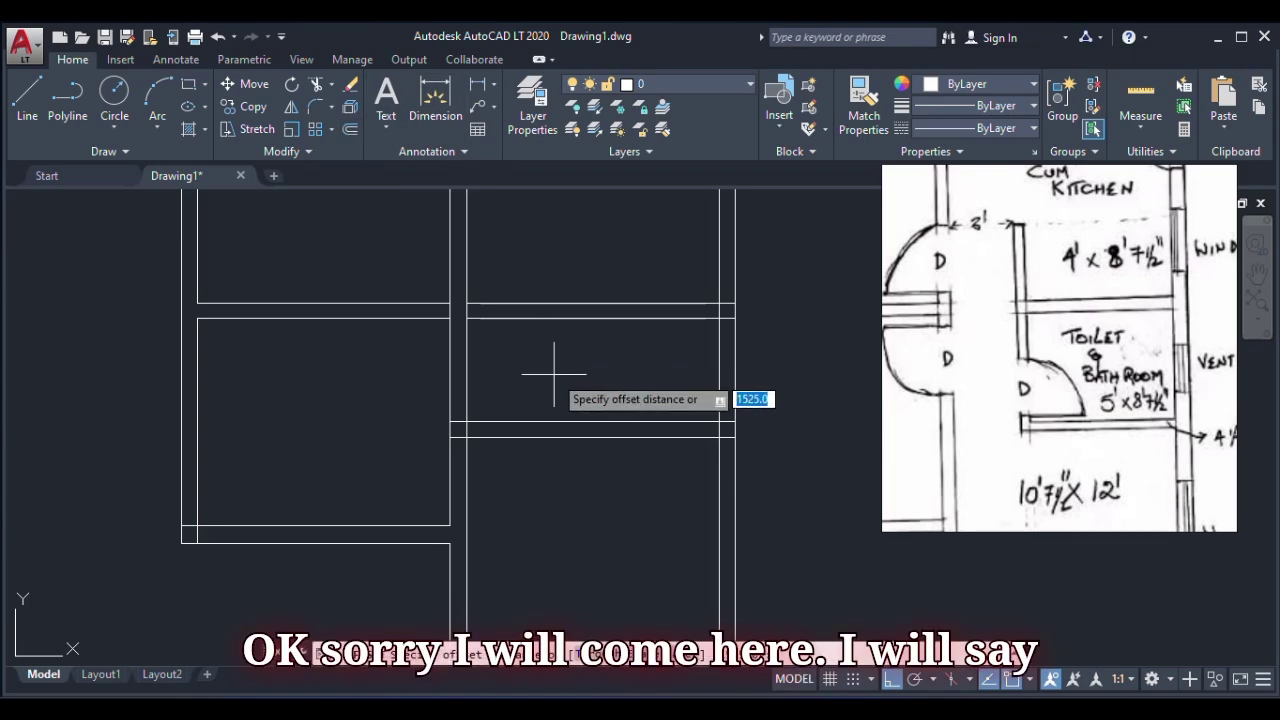
type("2")
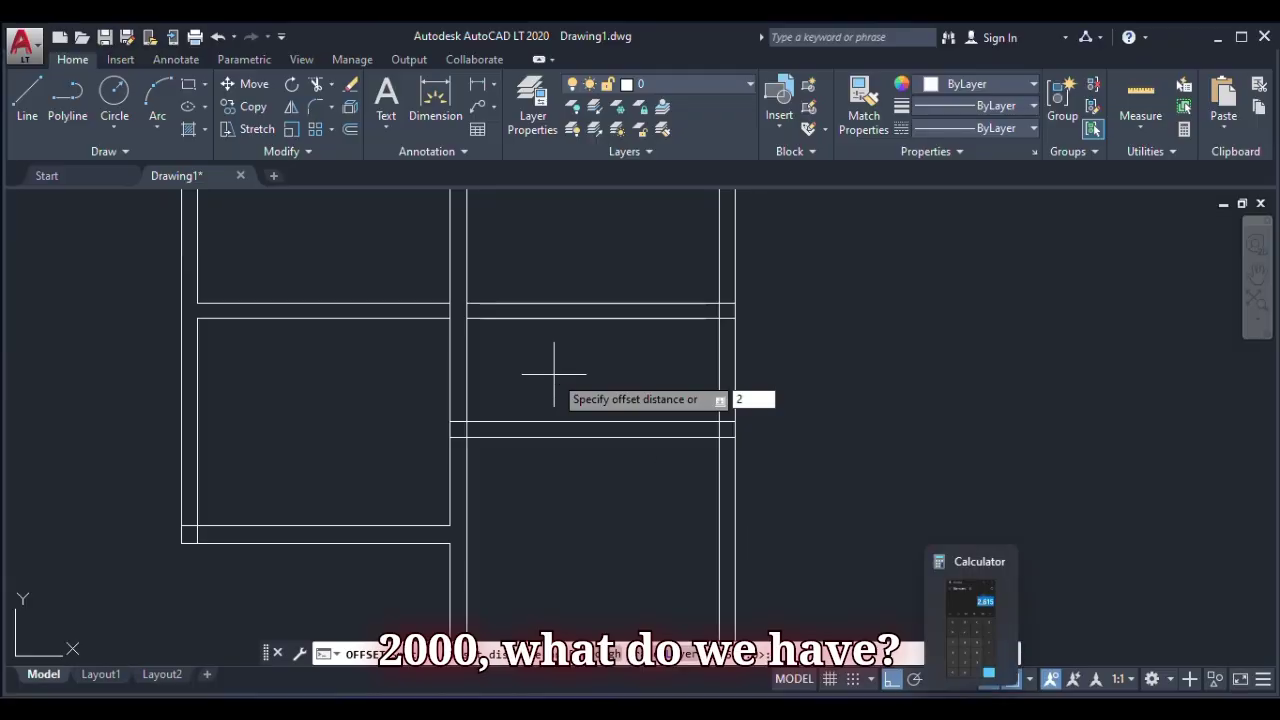
left_click(968, 708)
left_click(968, 708)
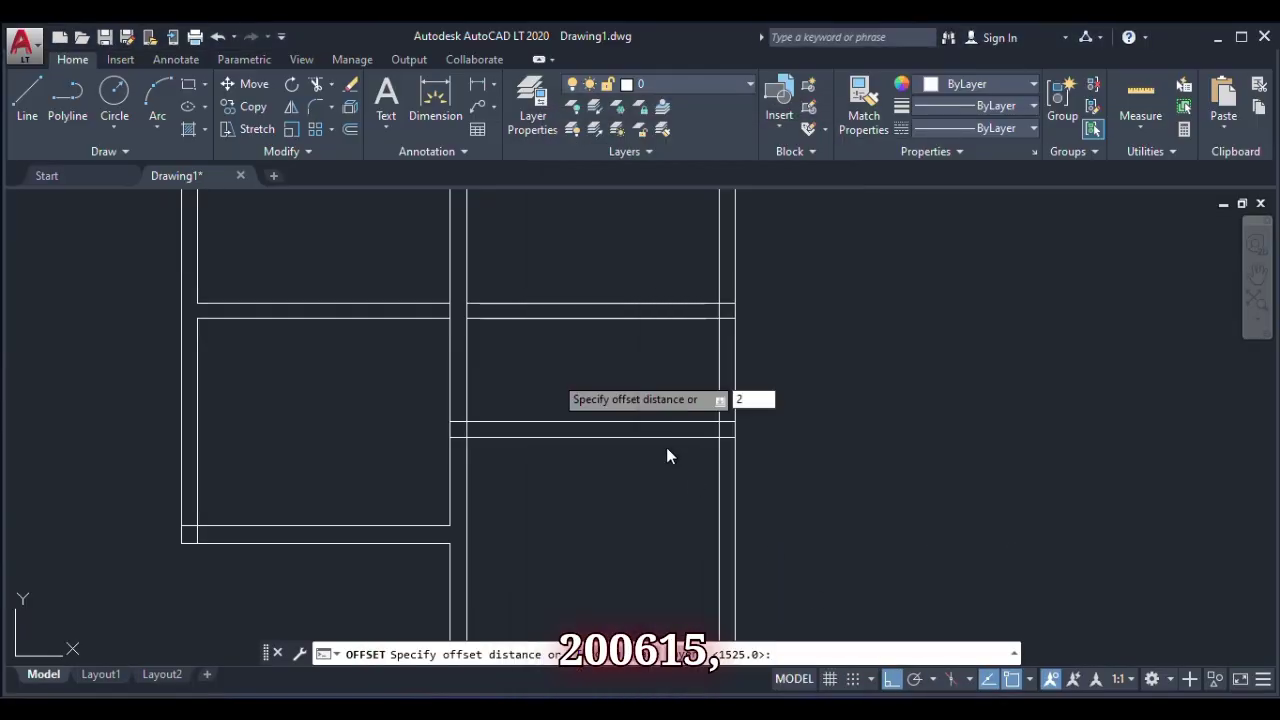
type("615")
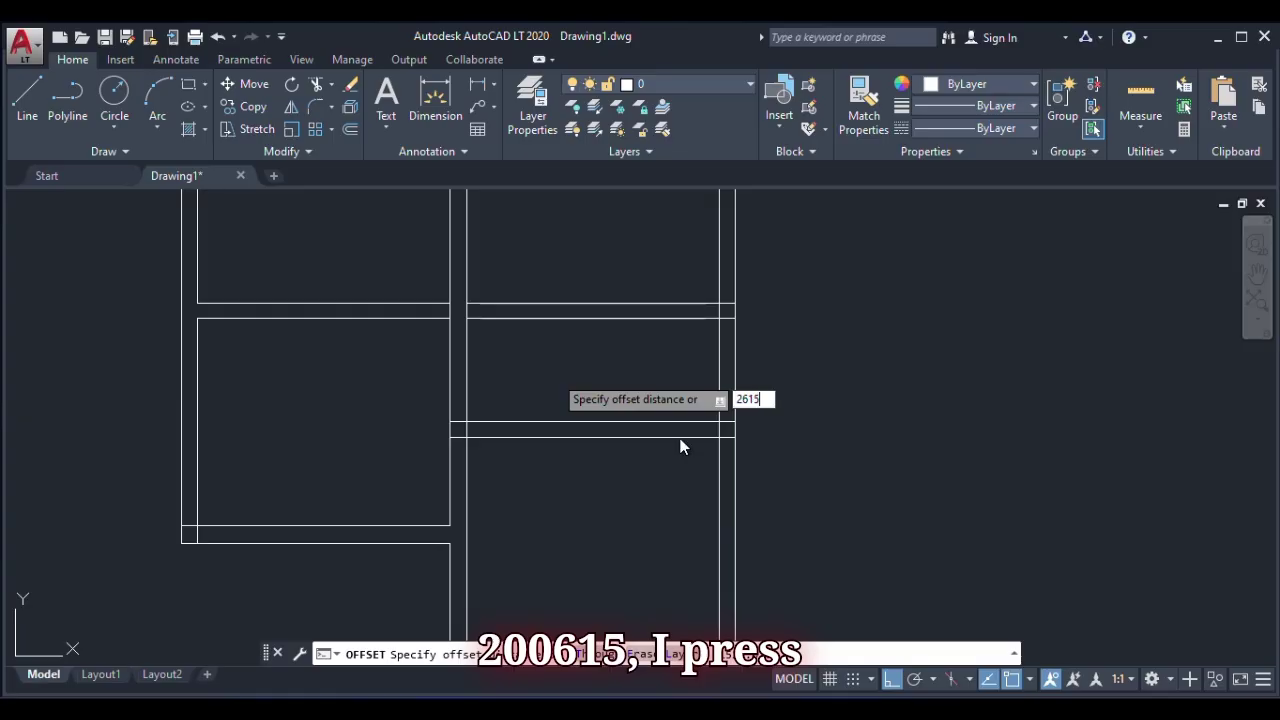
key("Return")
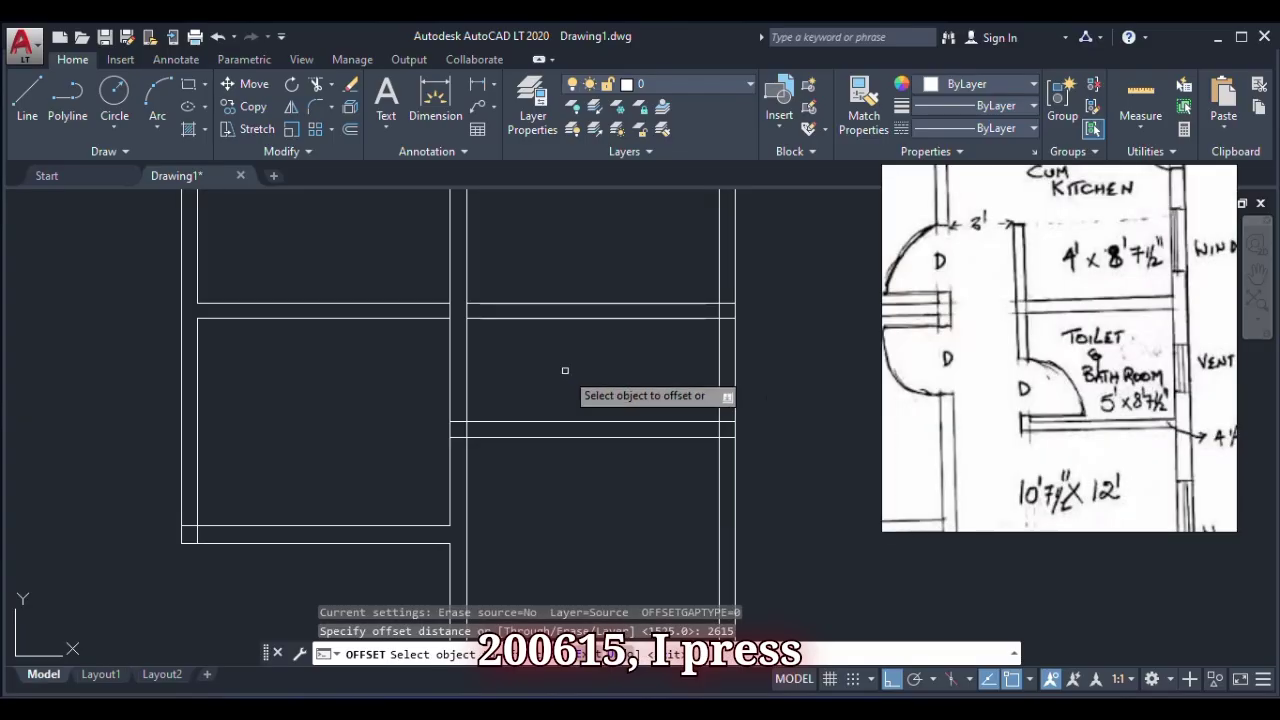
left_click(719, 350)
left_click(603, 366)
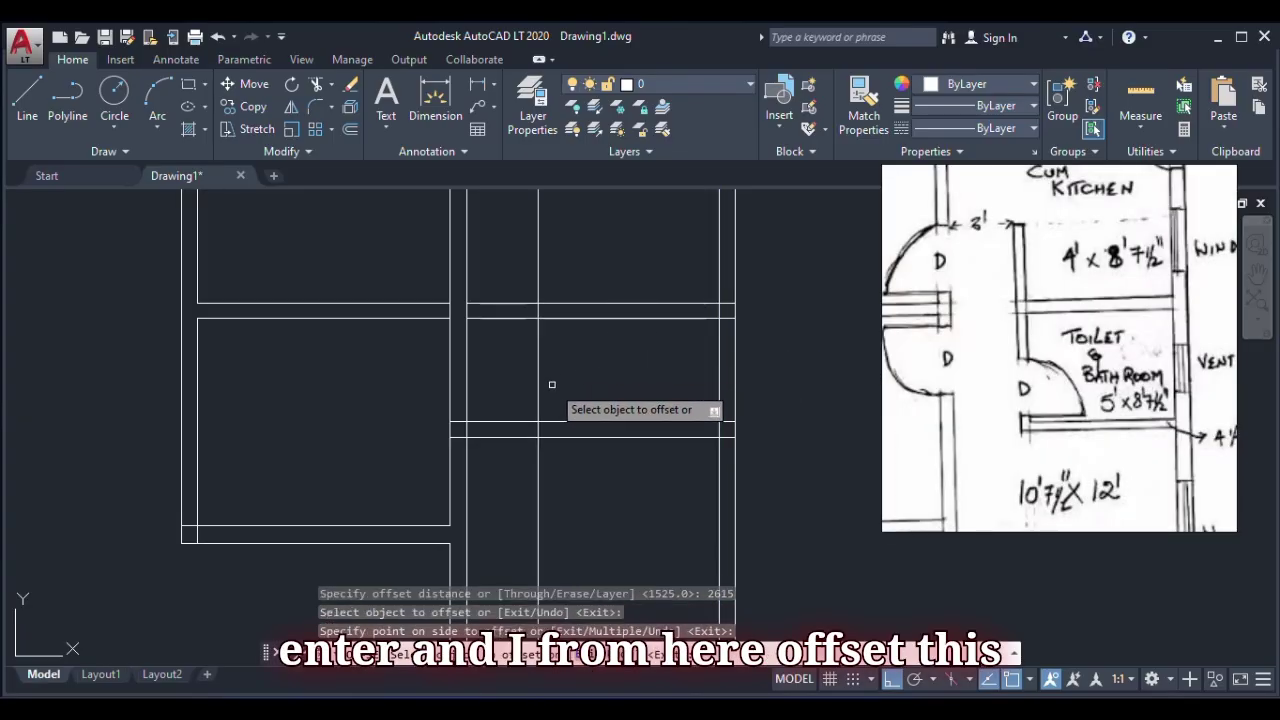
right_click(603, 362)
left_click(612, 368)
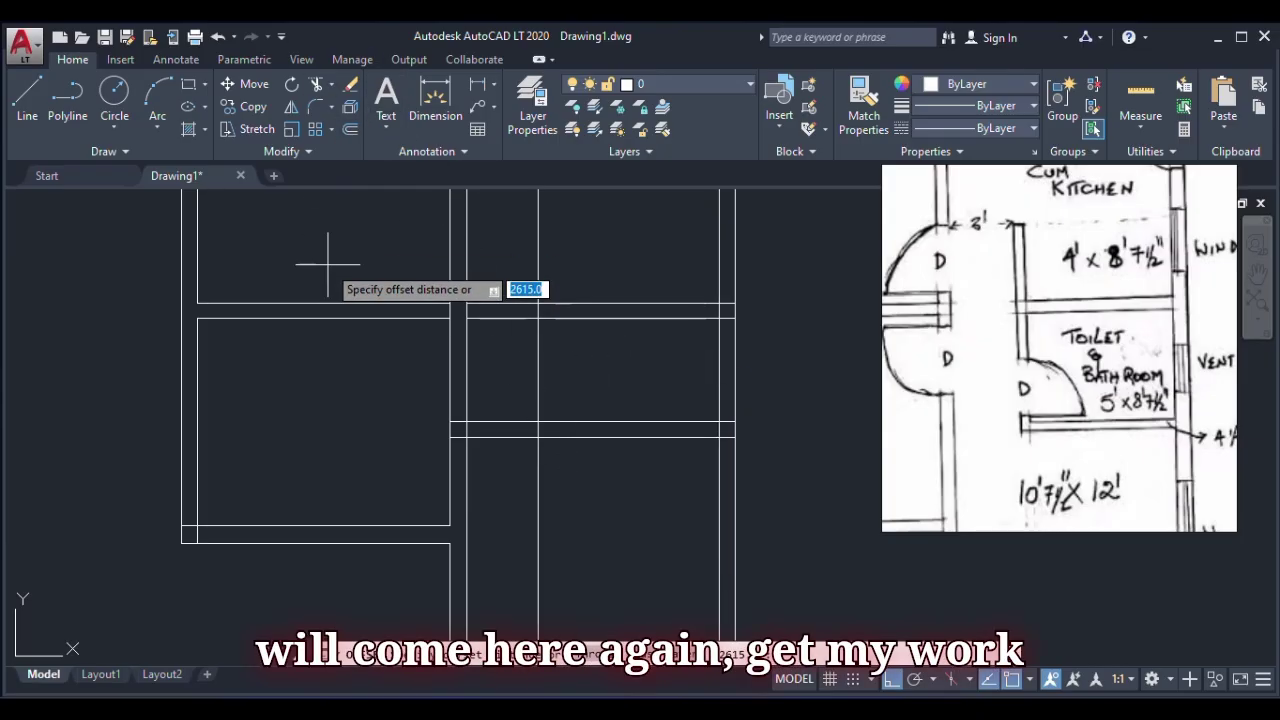
- Offset the vertical corridor wall line by 225 toward the toilet side to give the wall its thickness
type("225")
key("Return")
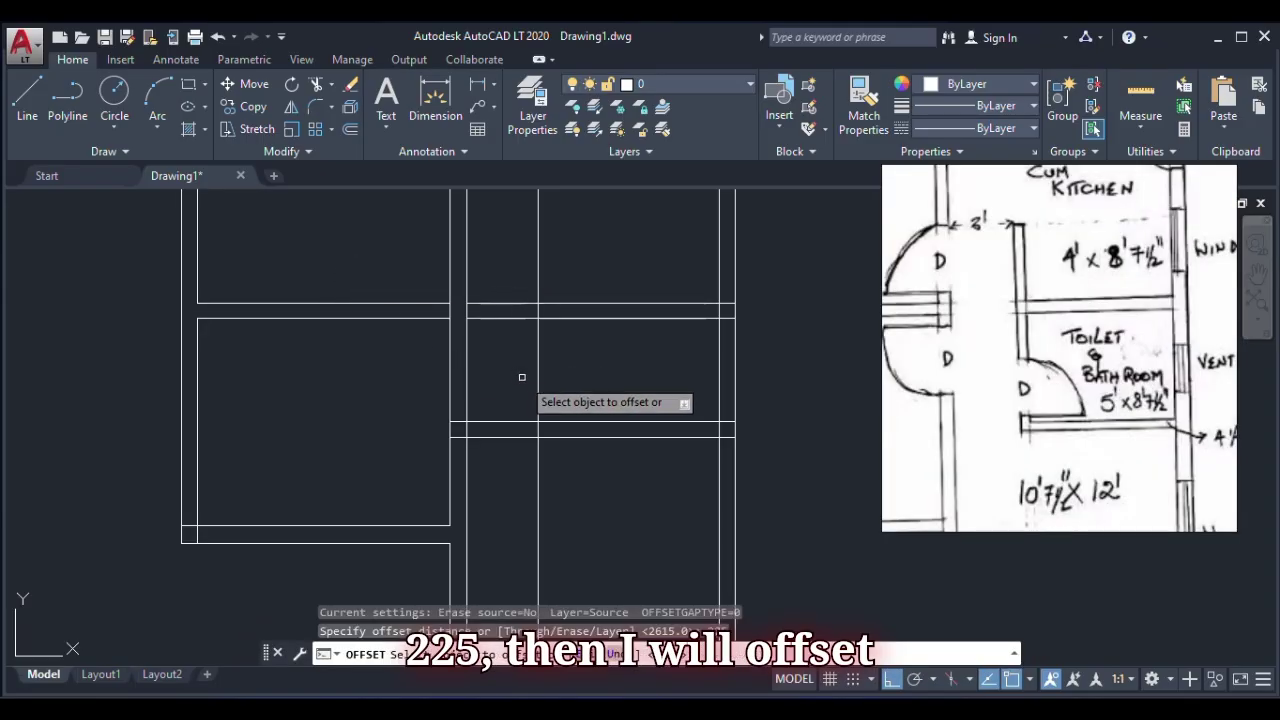
left_click(543, 375)
scroll(608, 387, "down", 2)
scroll(608, 387, "down", 2)
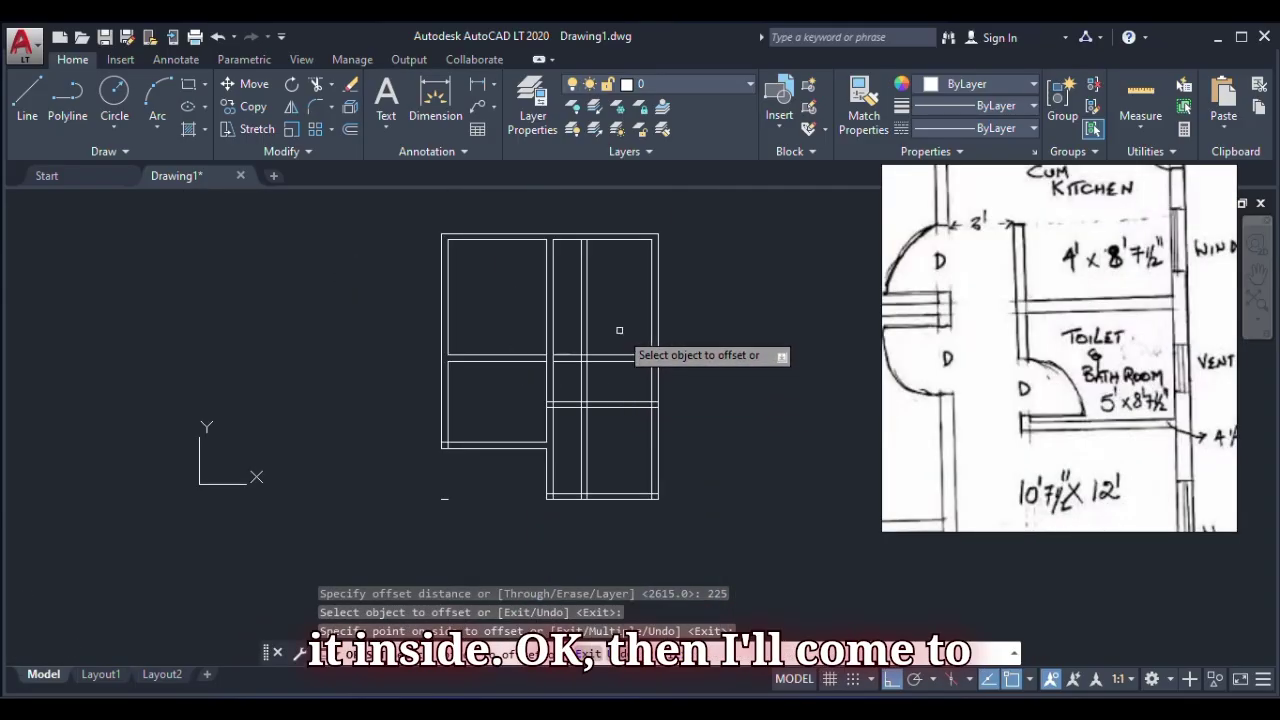
scroll(620, 331, "up", 4)
scroll(620, 331, "down", 2)
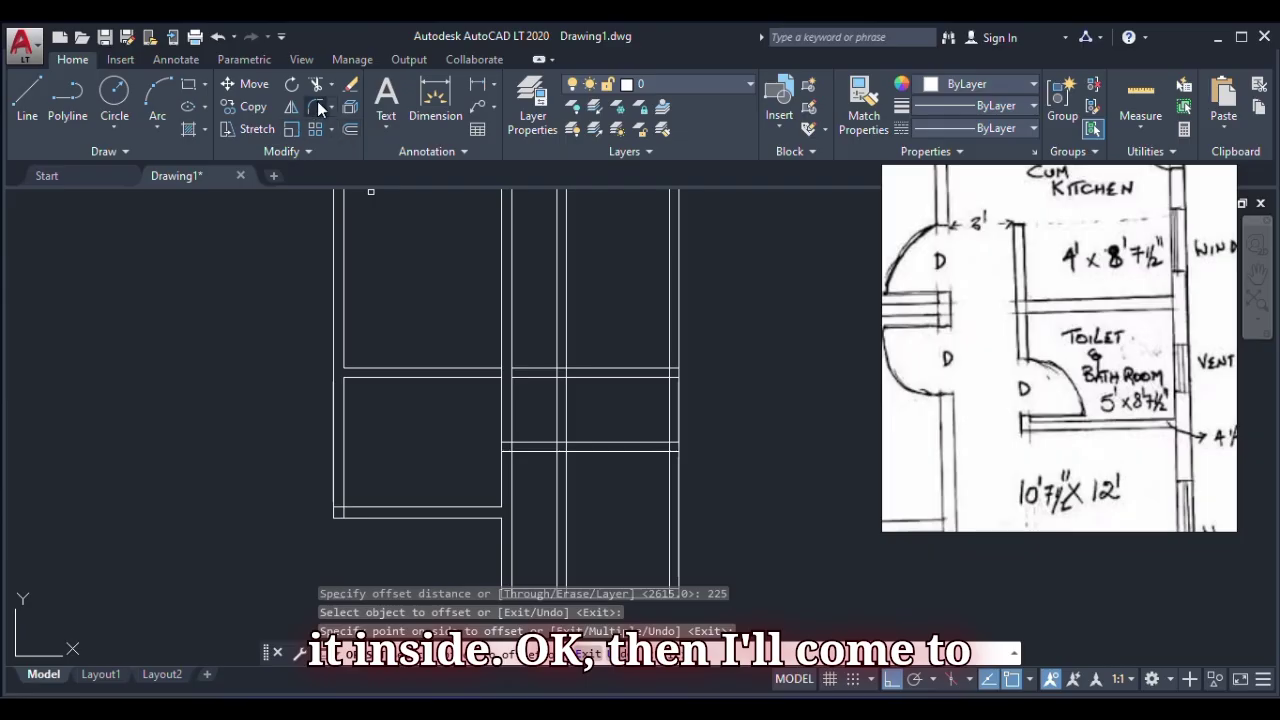
left_click(316, 84)
scroll(607, 432, "up", 2)
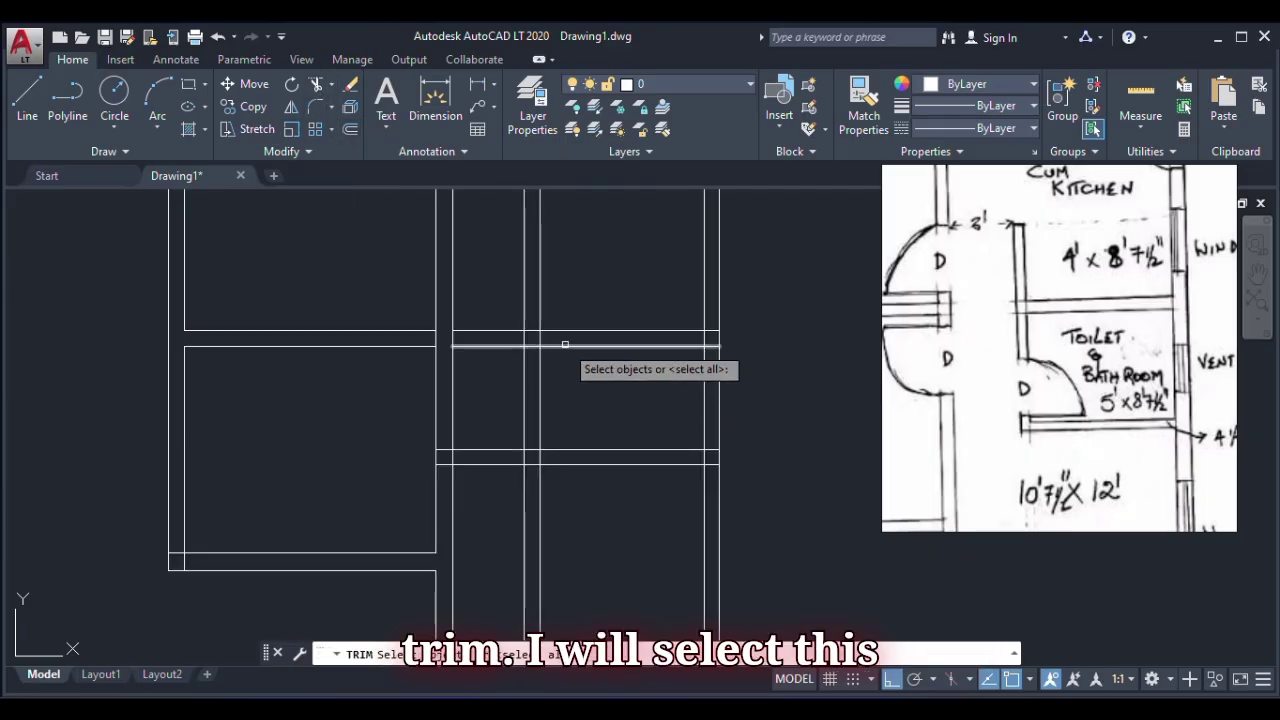
left_click(566, 344)
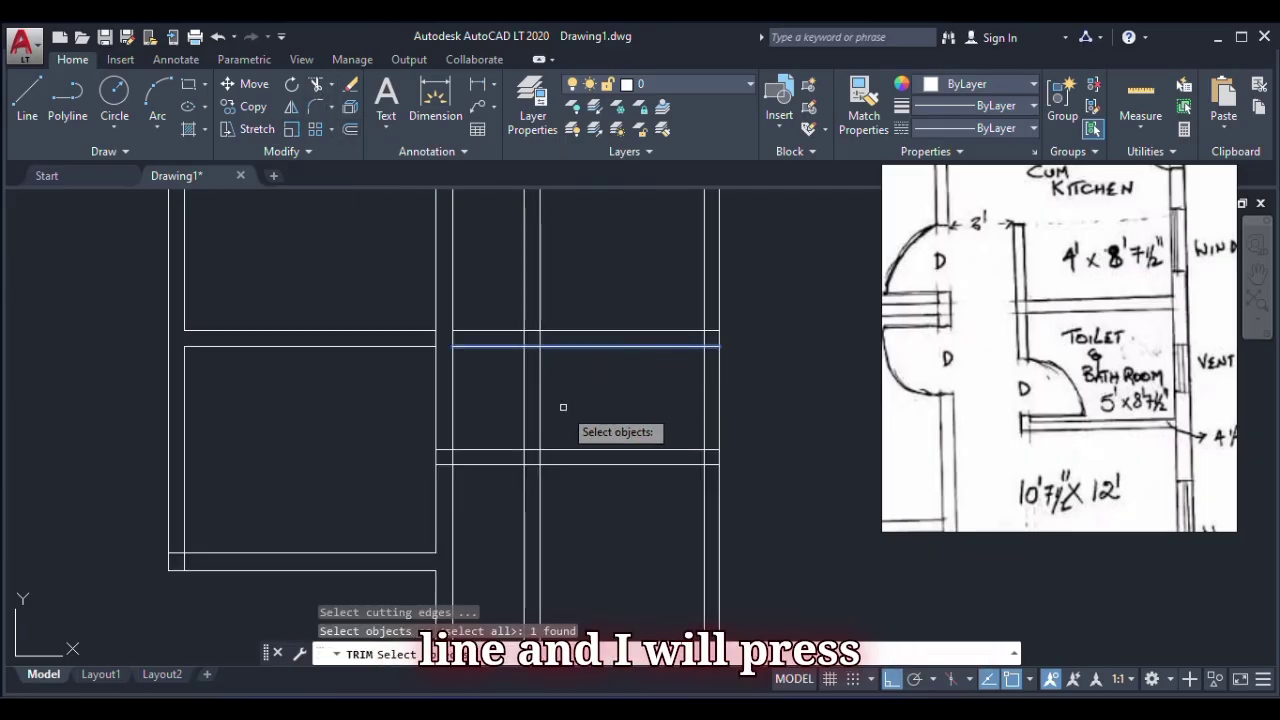
key("Return")
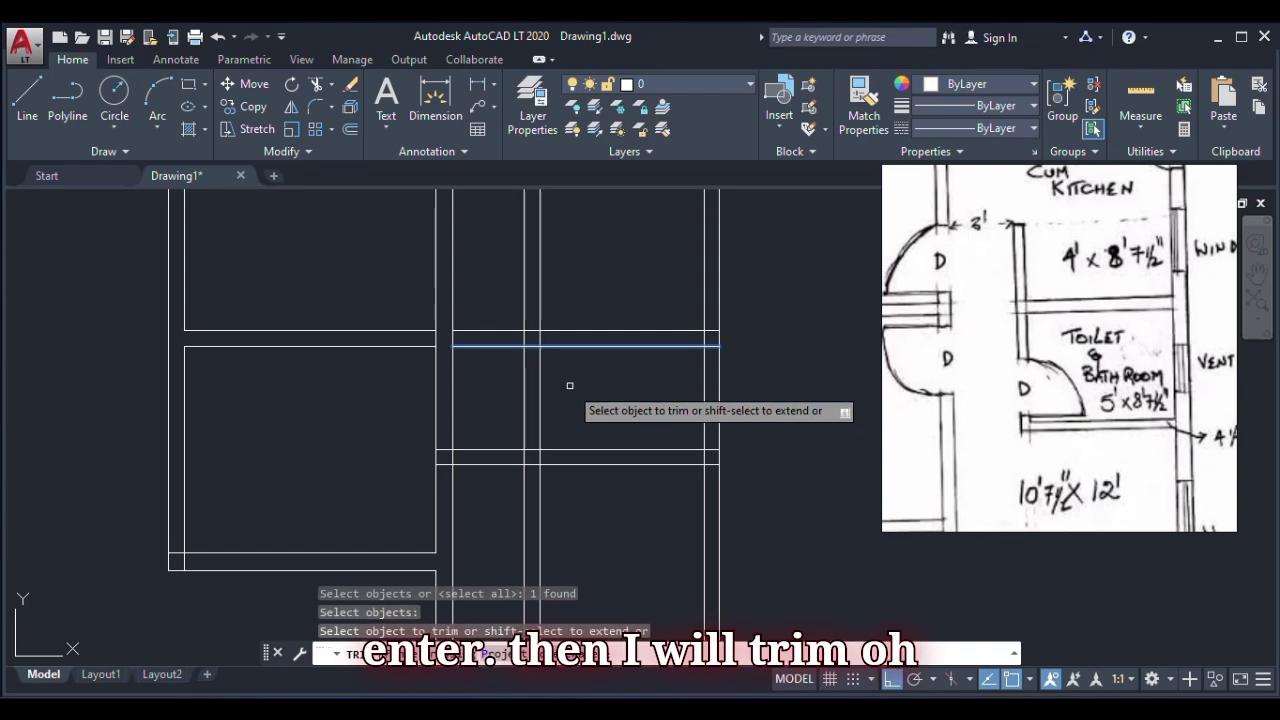
mouse_move(570, 388)
left_mouse_down()
mouse_move(500, 386)
mouse_move(514, 390)
mouse_move(607, 290)
left_mouse_up()
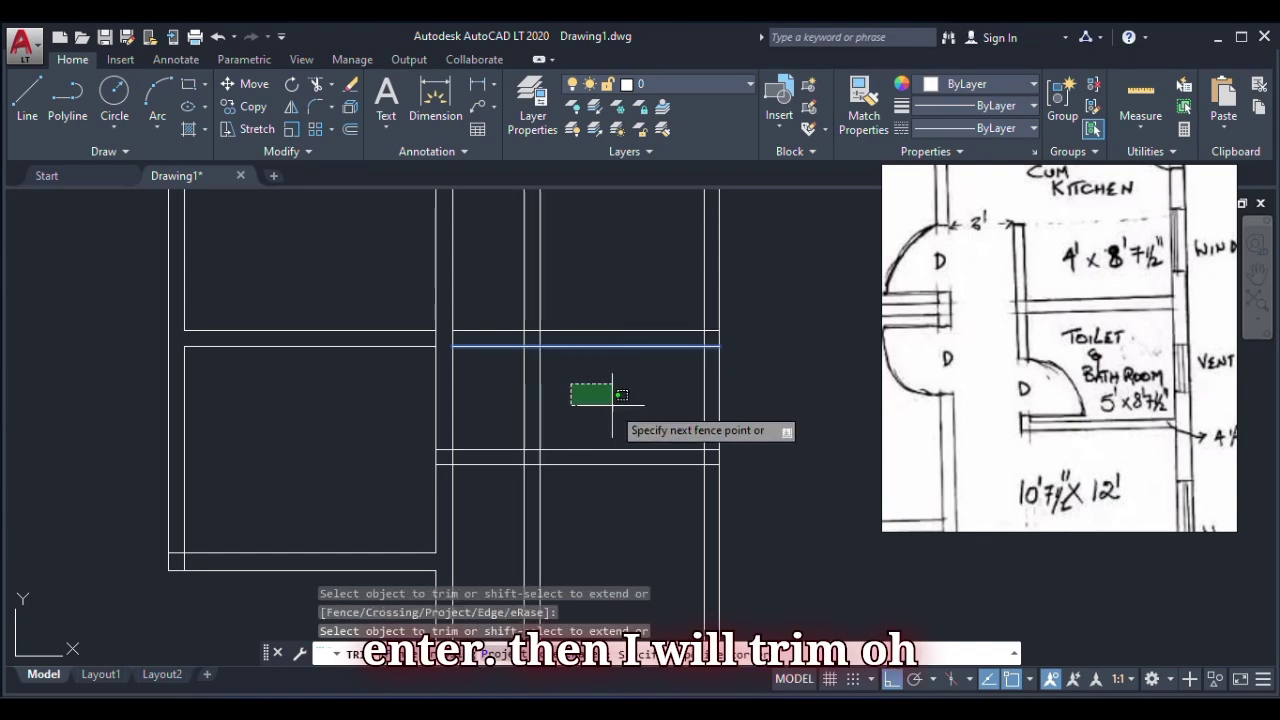
key("Escape")
left_click(586, 291)
left_click(597, 293)
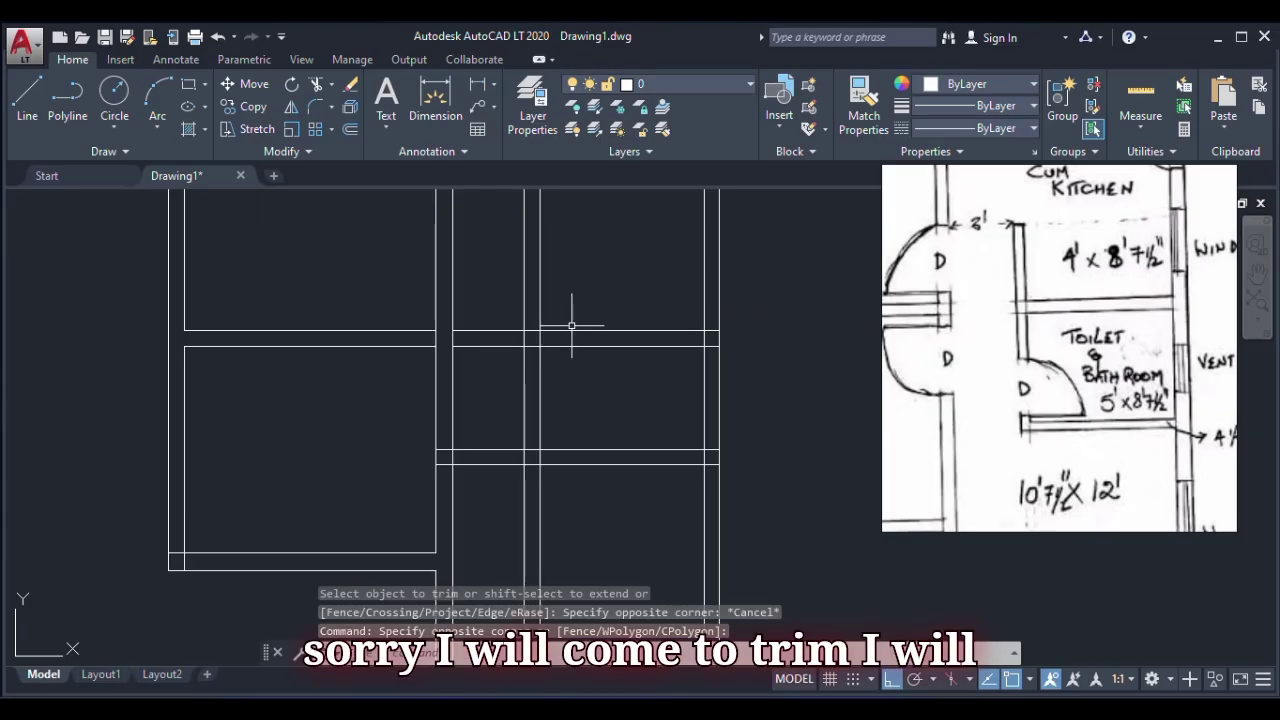
- Trim away both corridor wall lines above the toilet's upper wall, using all objects as cutting edges
left_click(315, 88)
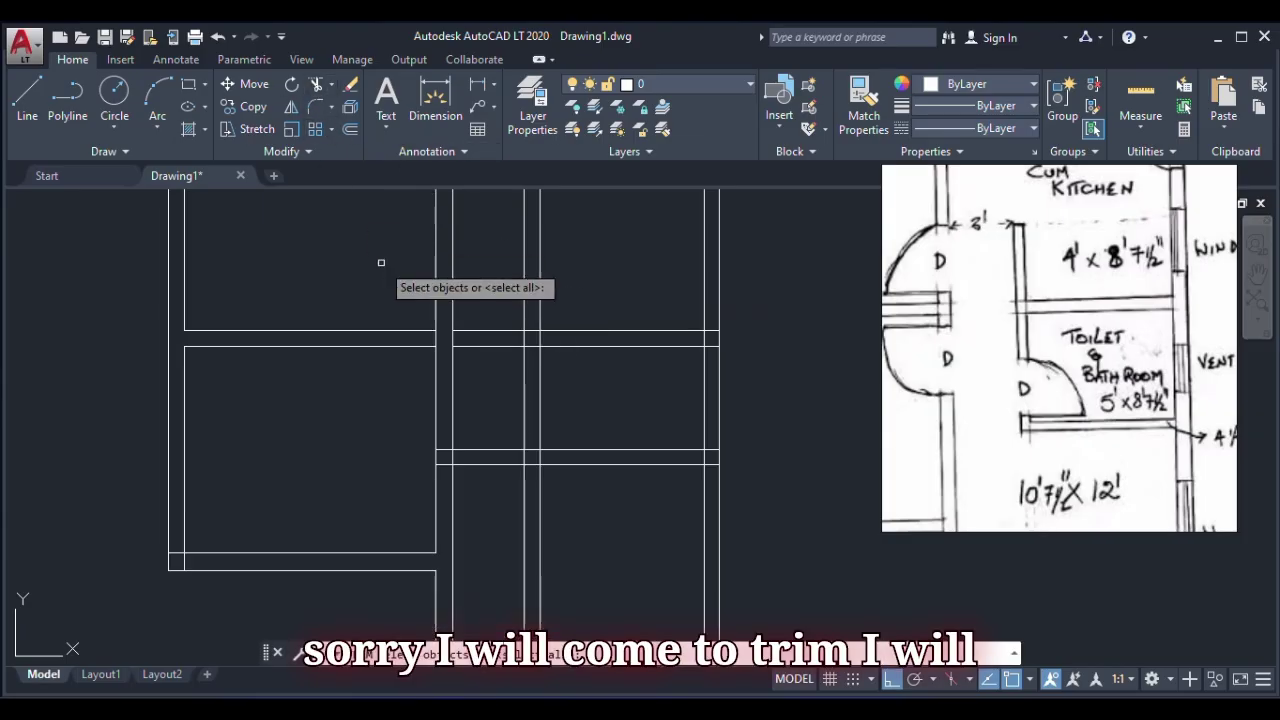
key("Return")
left_click(556, 272)
left_click(506, 286)
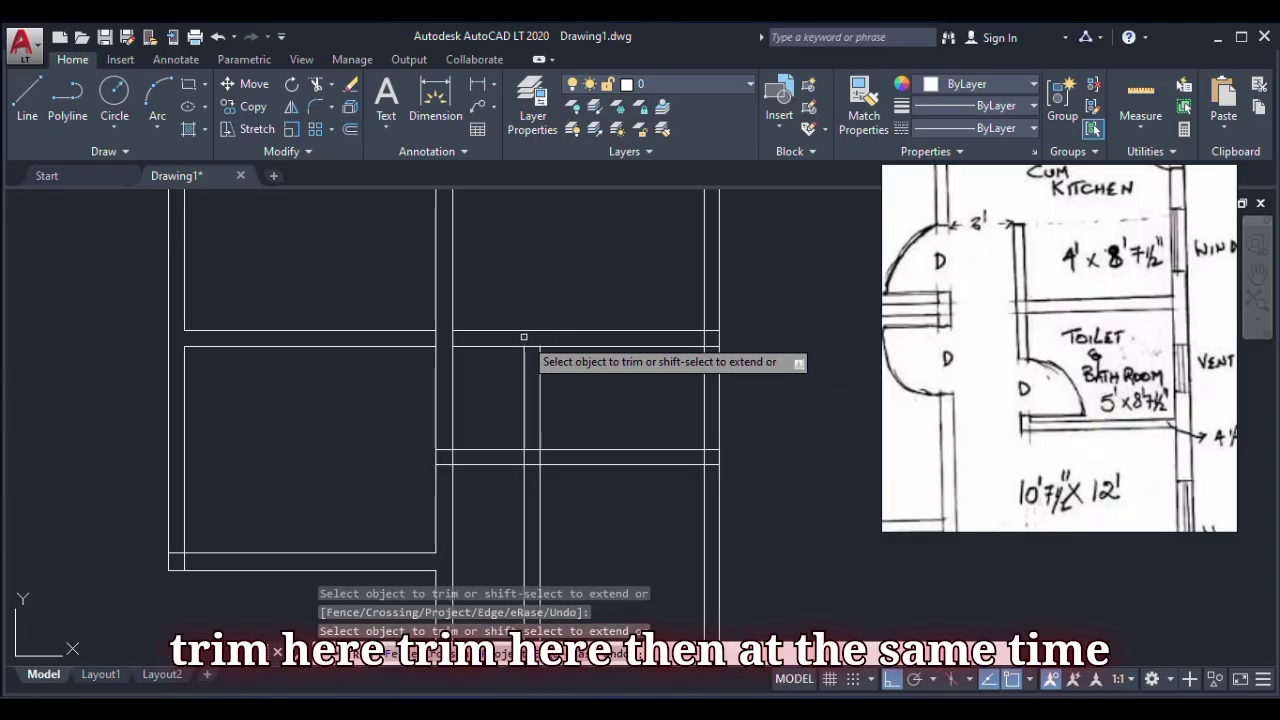
- Trim the corridor wall lines below the toilet and clean up their ends at the toilet's upper and lower walls
scroll(578, 467, "down", 2)
left_click(566, 509)
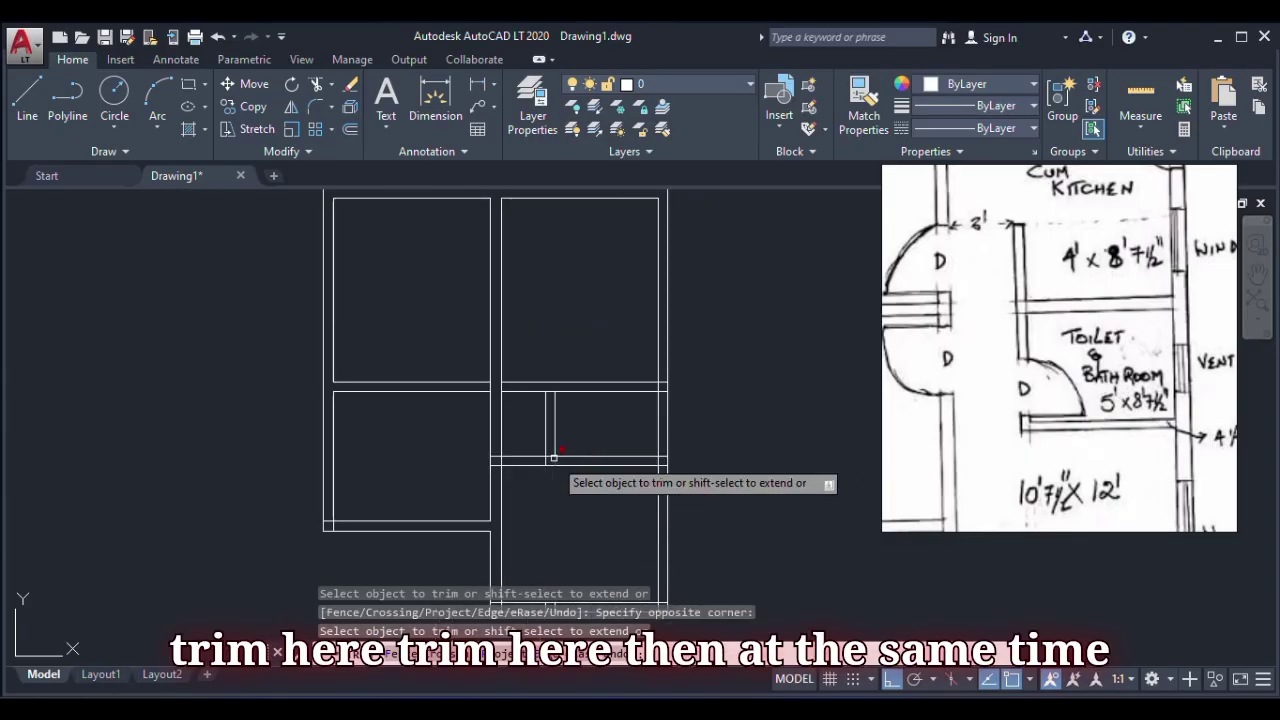
scroll(548, 458, "up", 6)
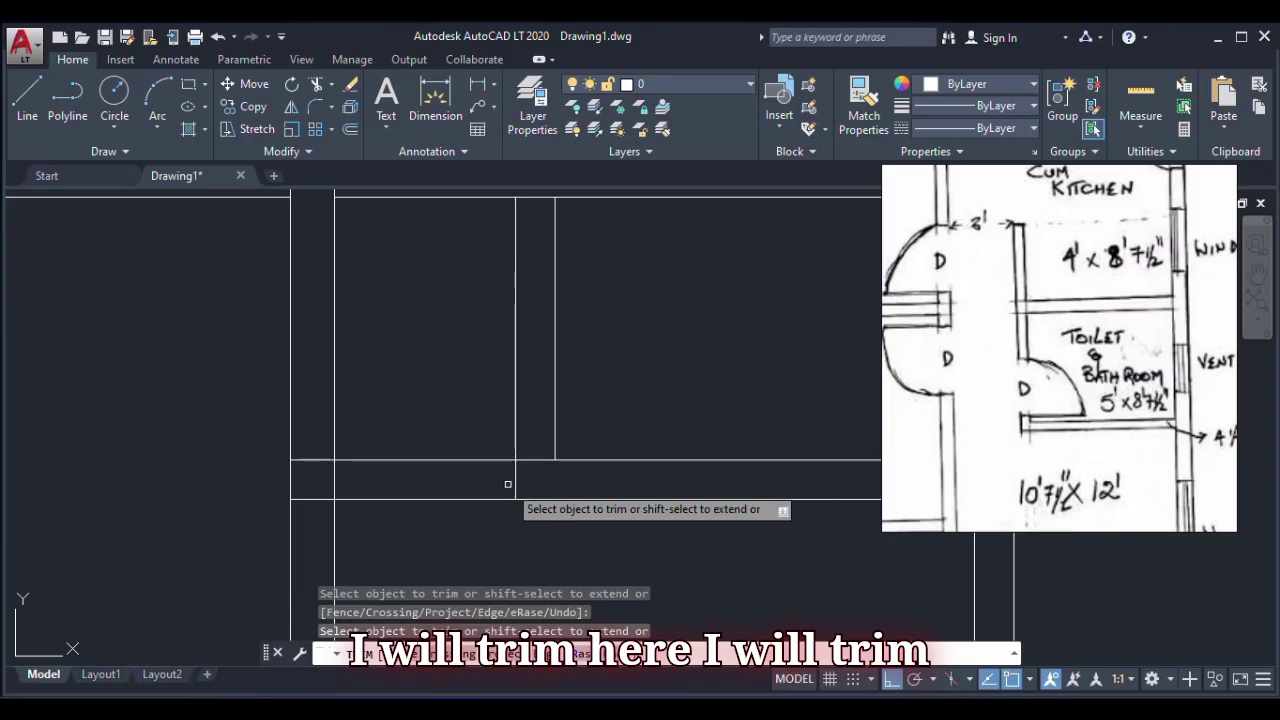
scroll(560, 484, "down", 4)
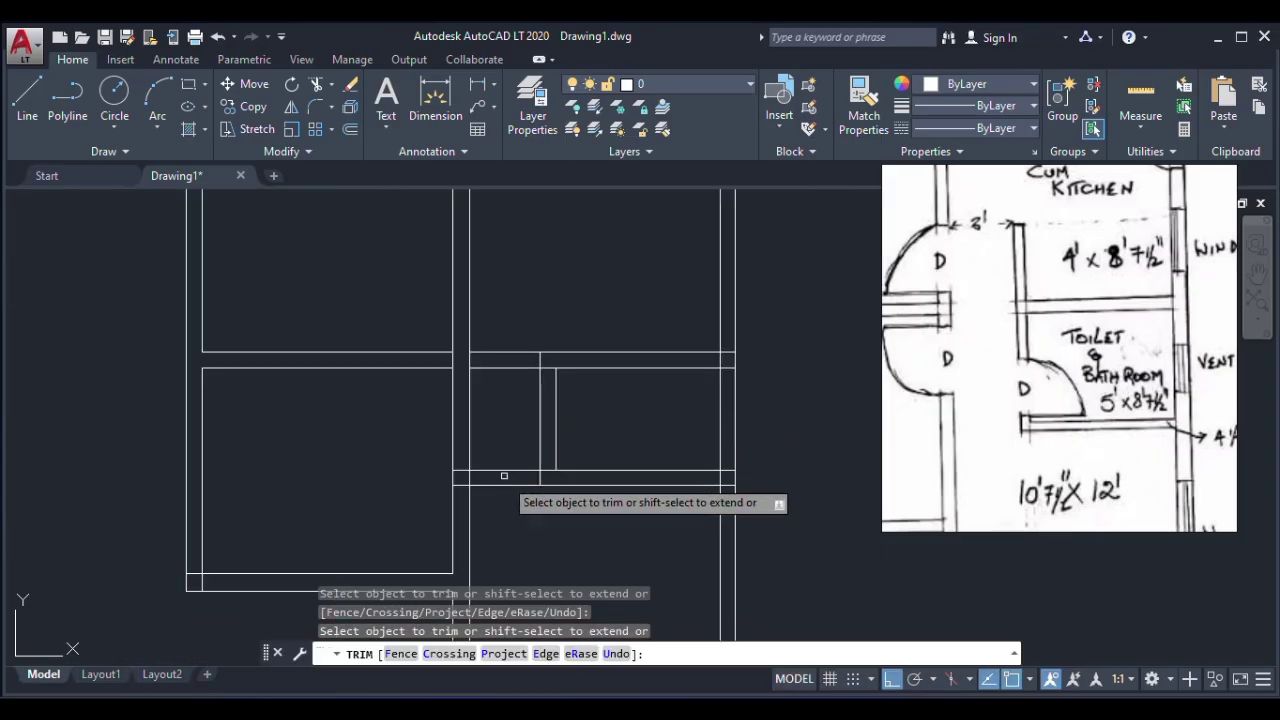
scroll(535, 458, "down", 3)
right_click(541, 284)
left_click(594, 308)
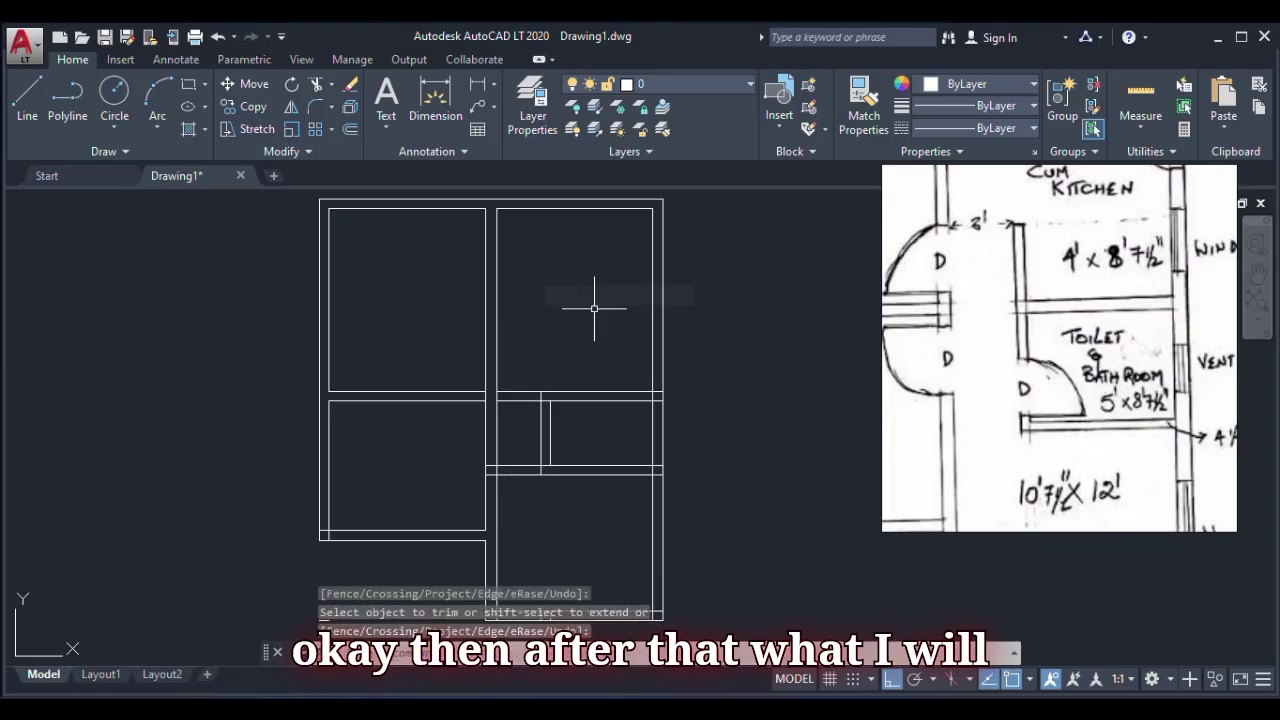
- Check the kitchen recess depth on the reference sketch, and convert 4 feet to millimetres with the Calculator's length converter
scroll(1104, 430, "down", 2)
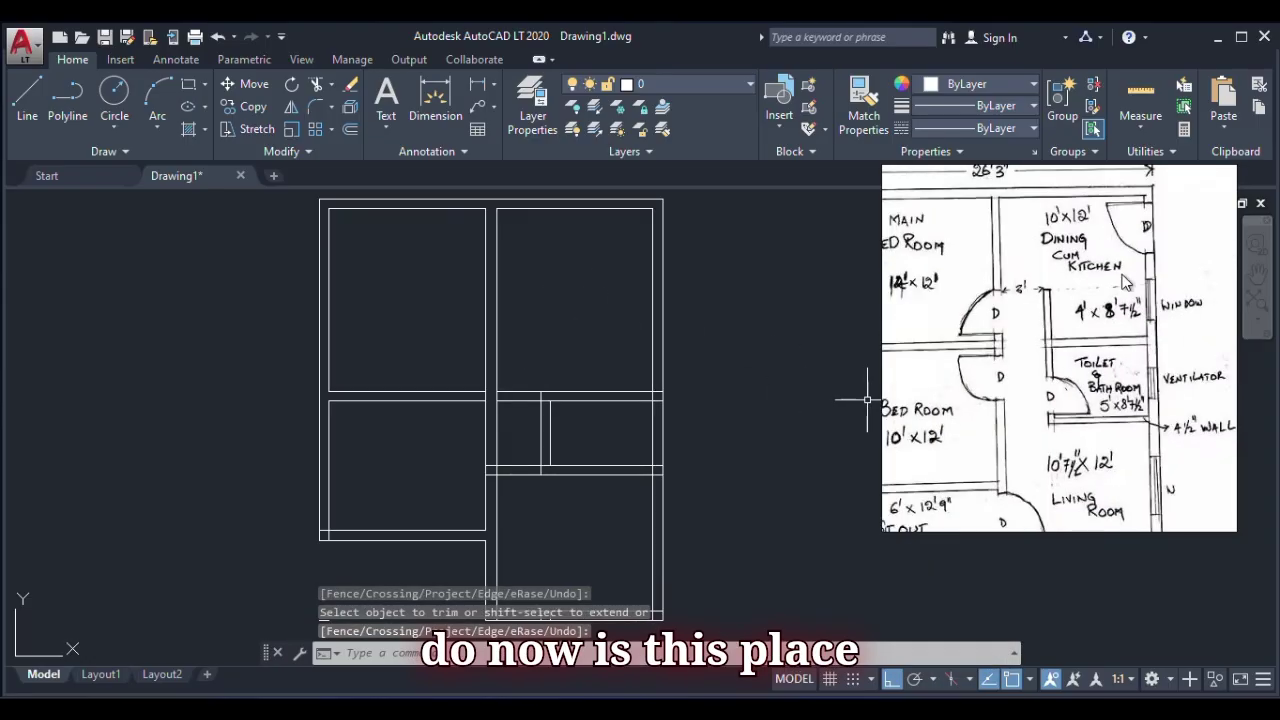
scroll(1125, 283, "up", 3)
scroll(1073, 435, "down", 2)
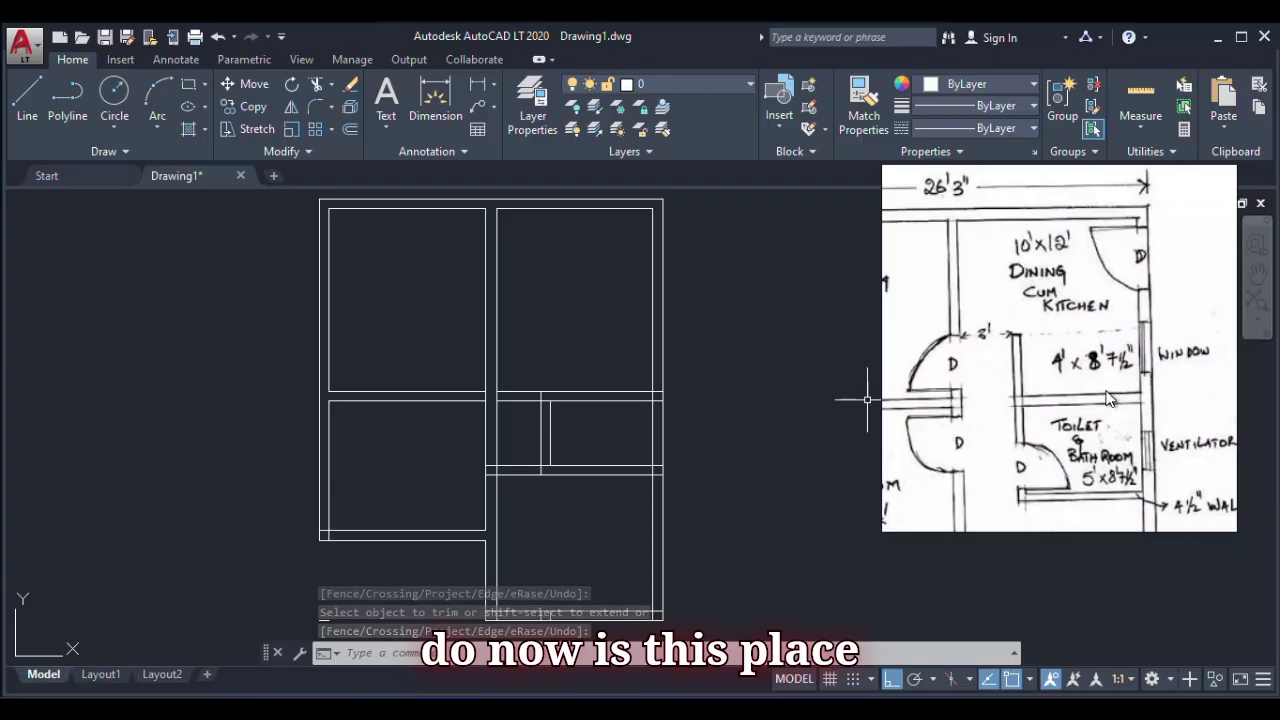
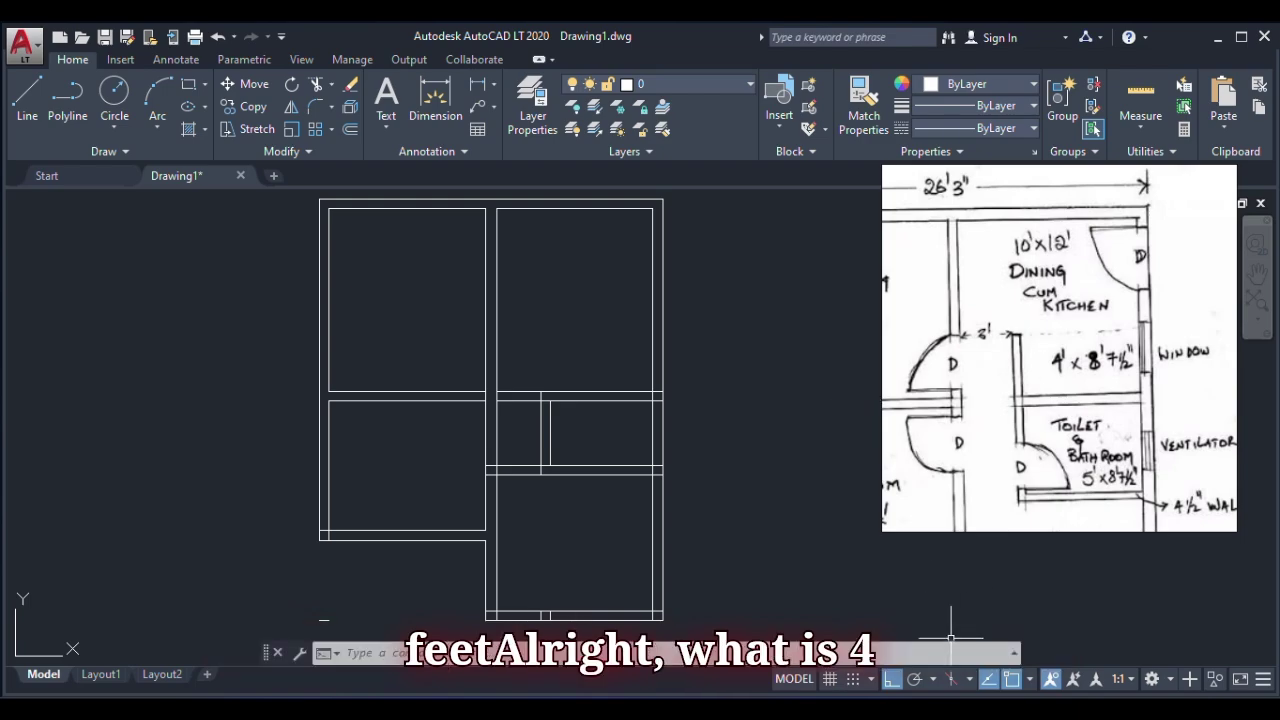
left_click(931, 697)
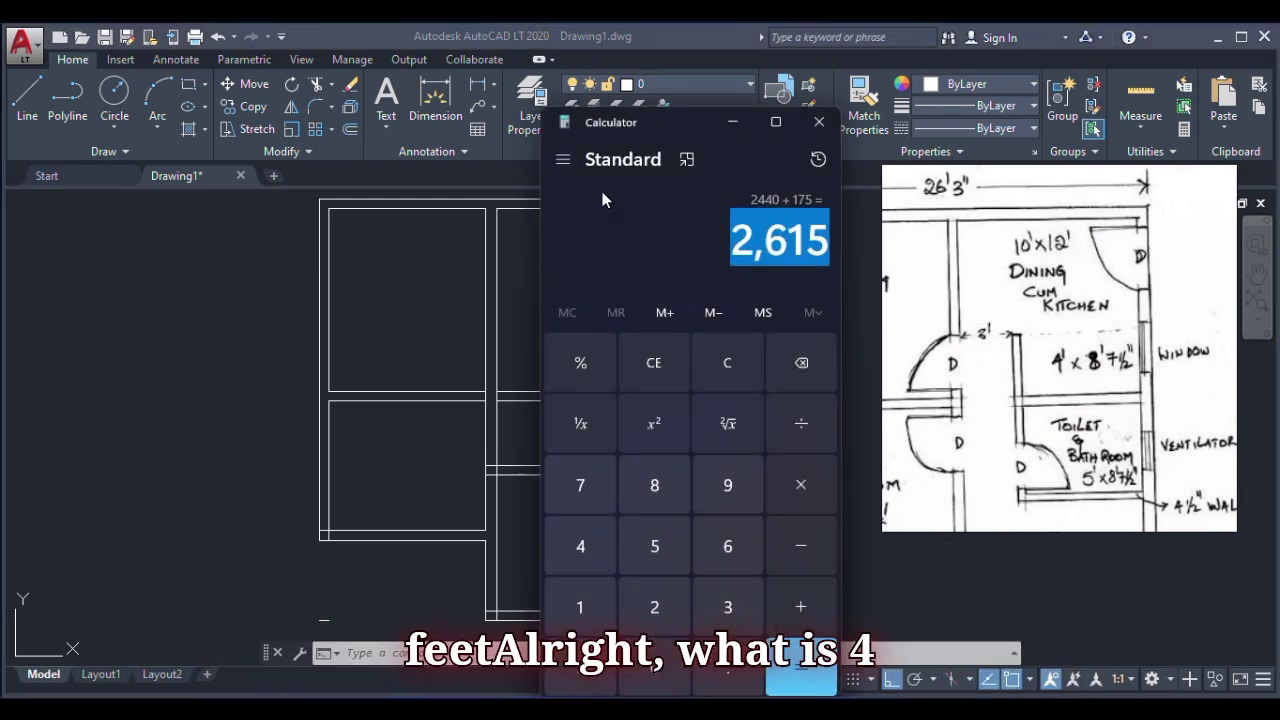
left_click(563, 159)
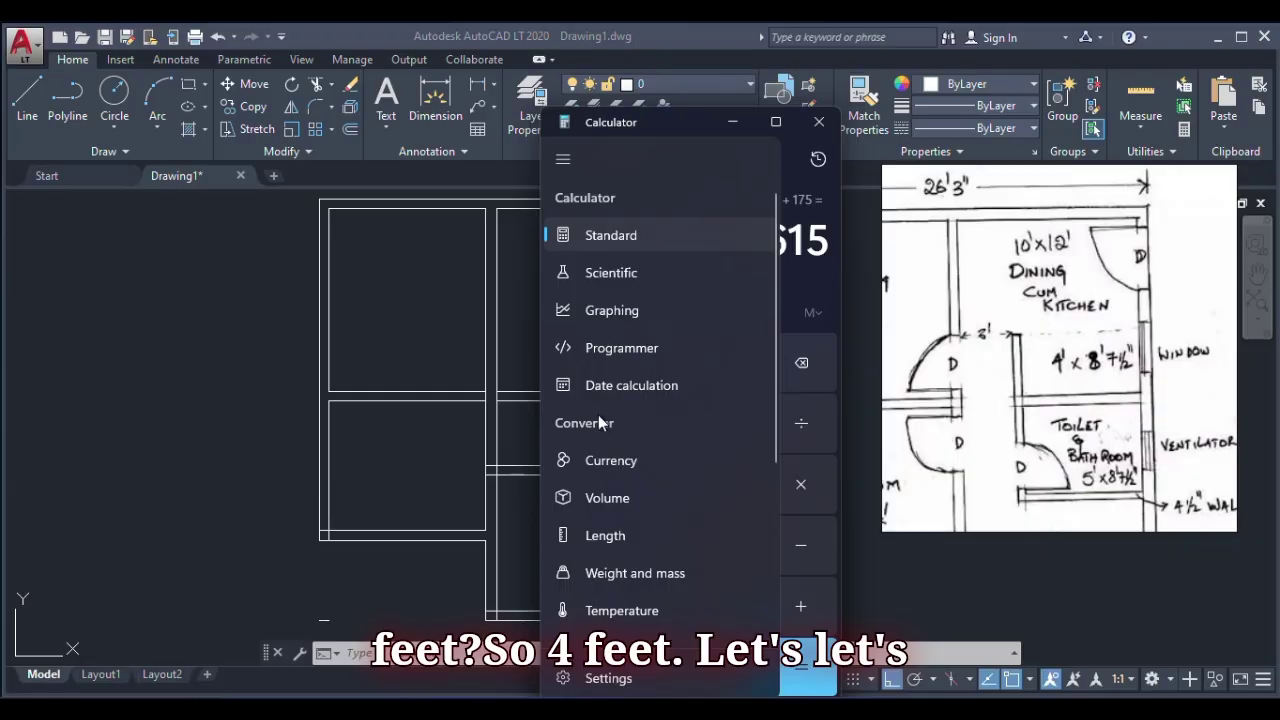
left_click(604, 540)
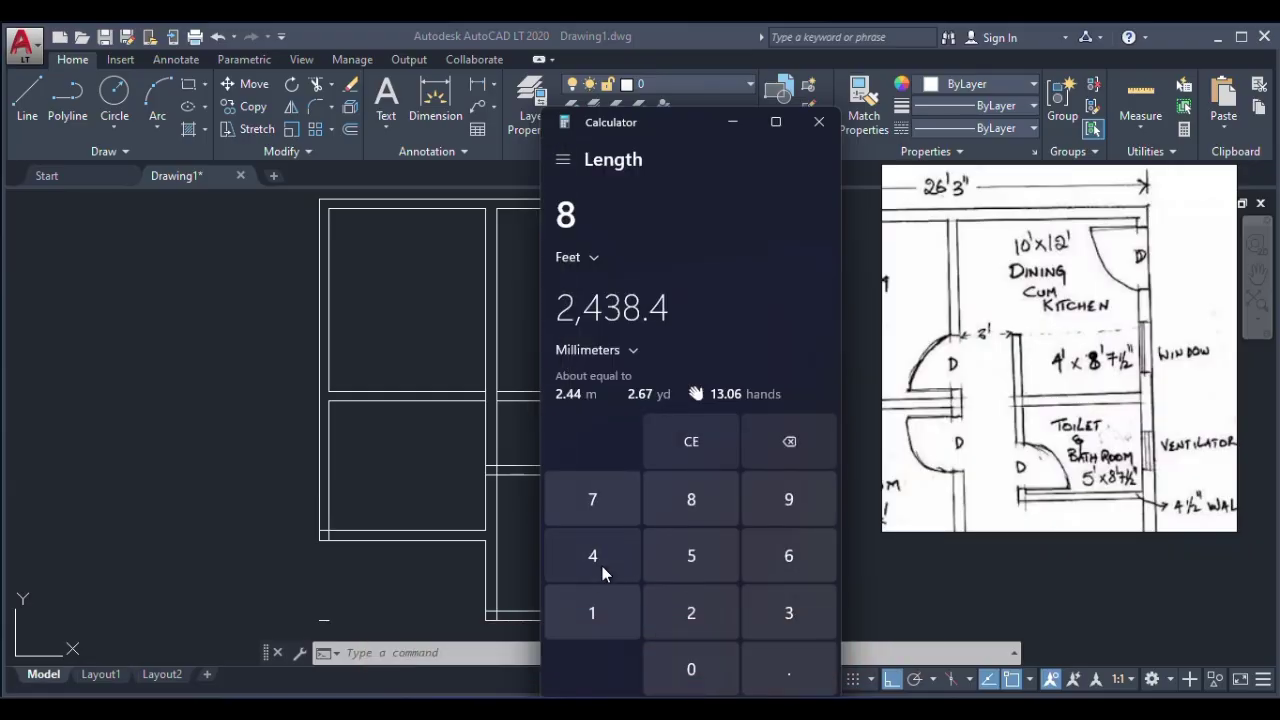
left_click(702, 446)
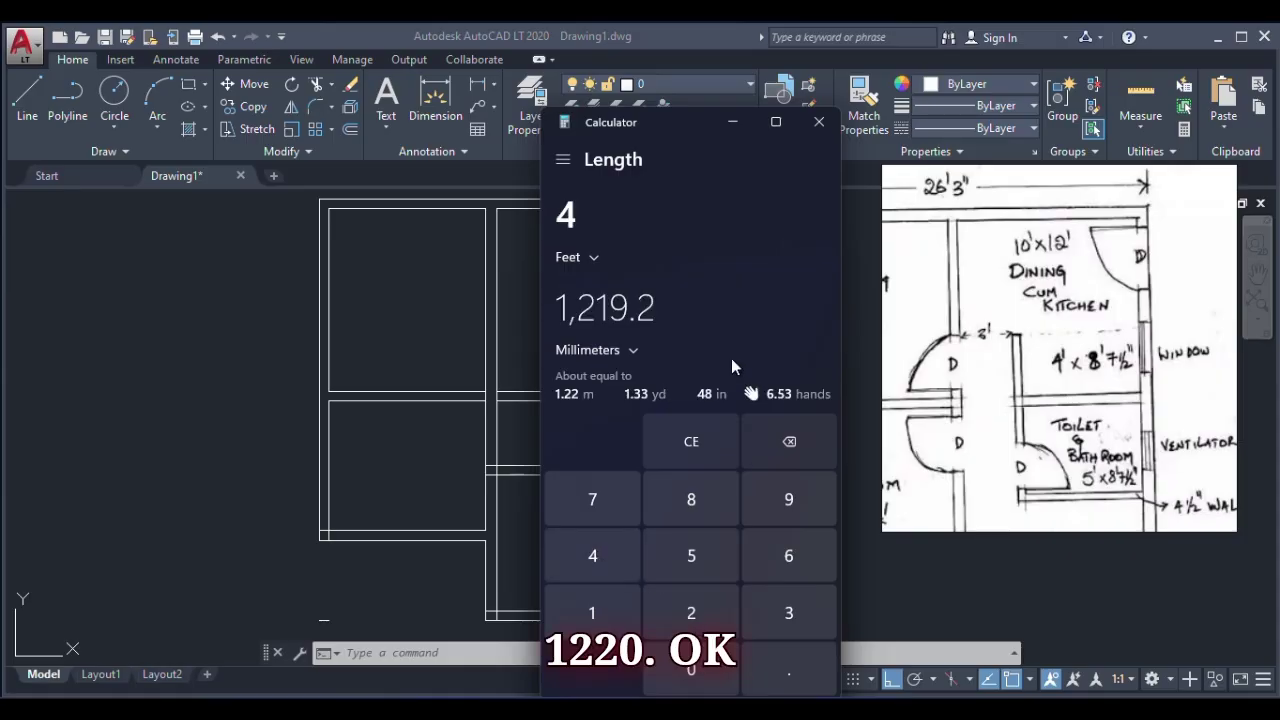
left_click(731, 123)
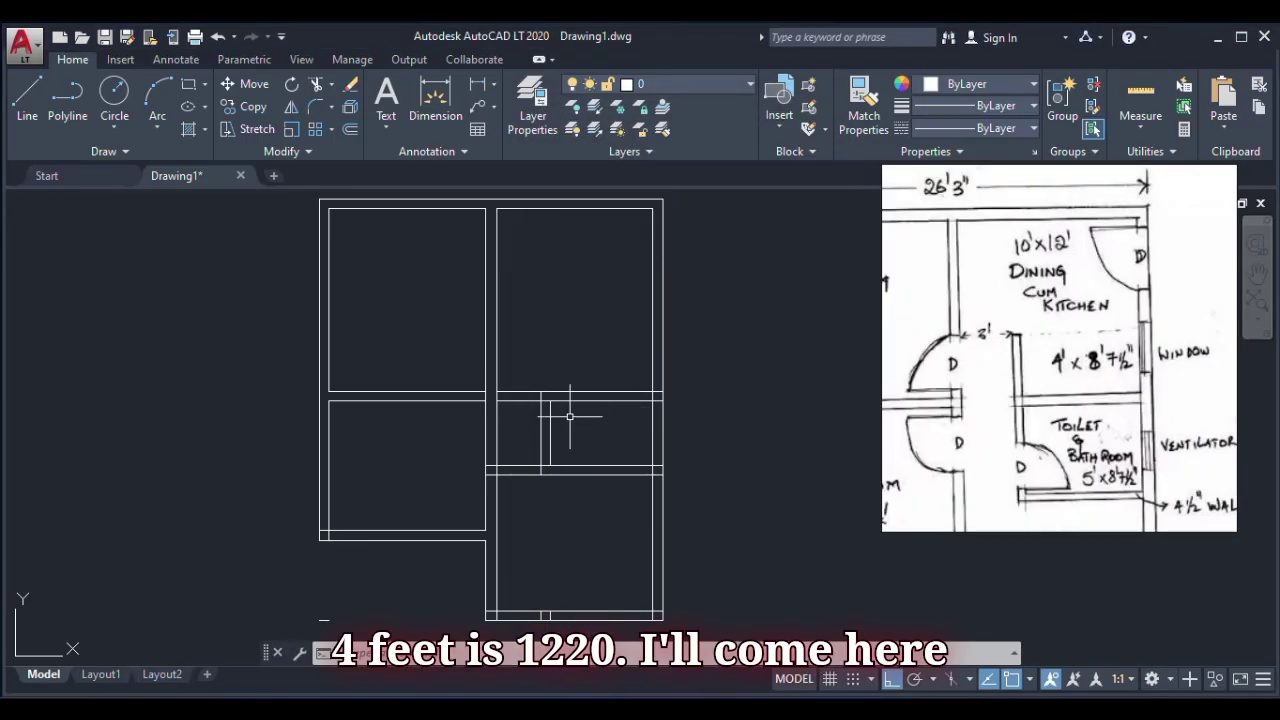
- Offset the upper line of the toilet's upper wall by 1220 up into the dining area
left_click(350, 130)
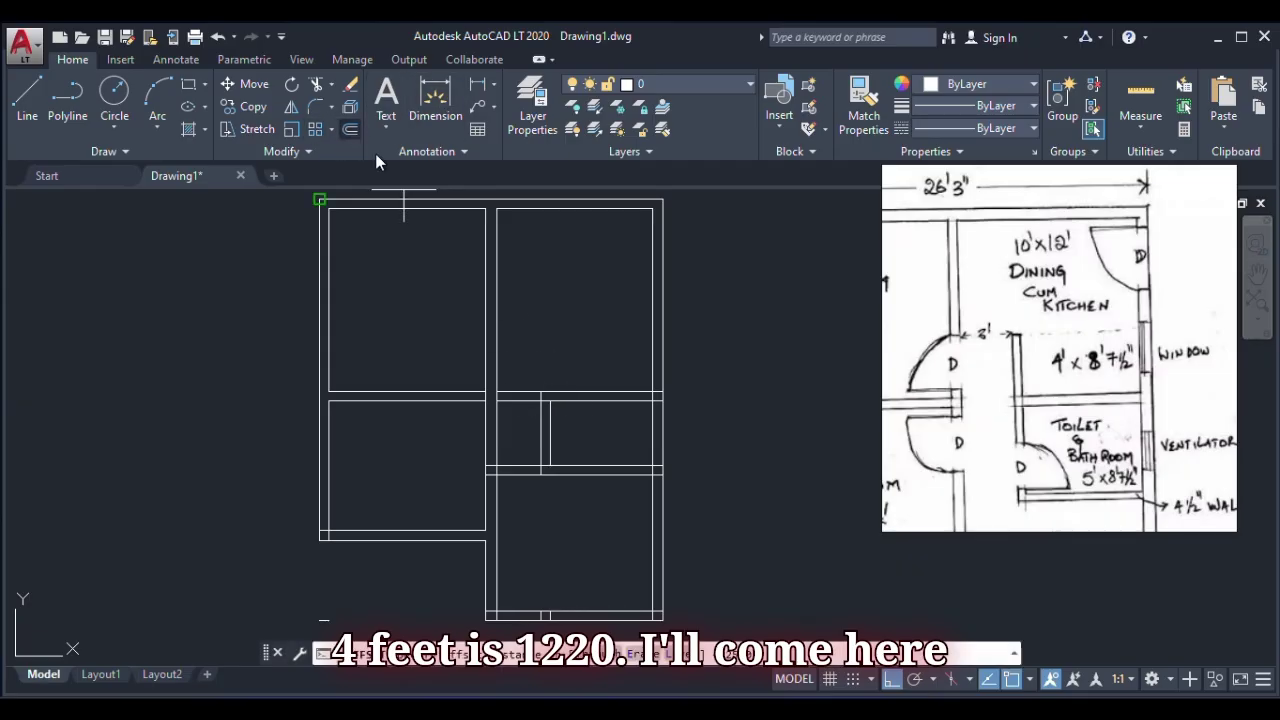
type("122")
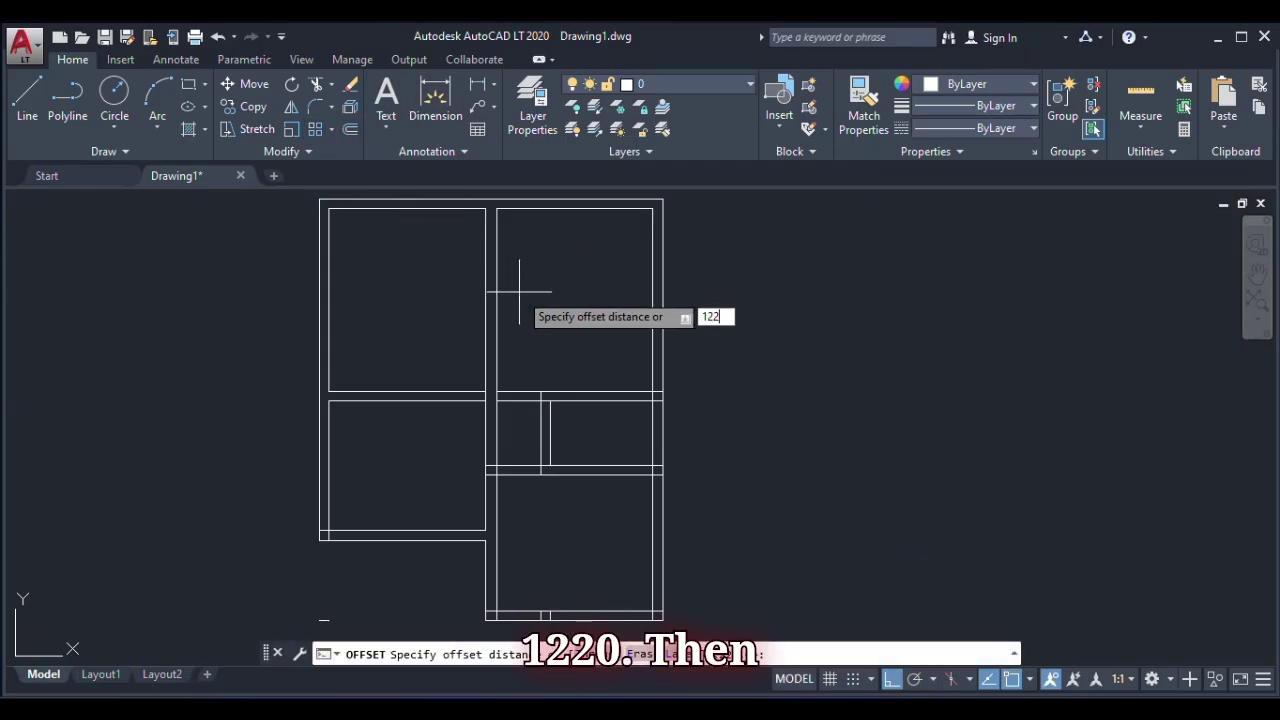
type("0")
key("Return")
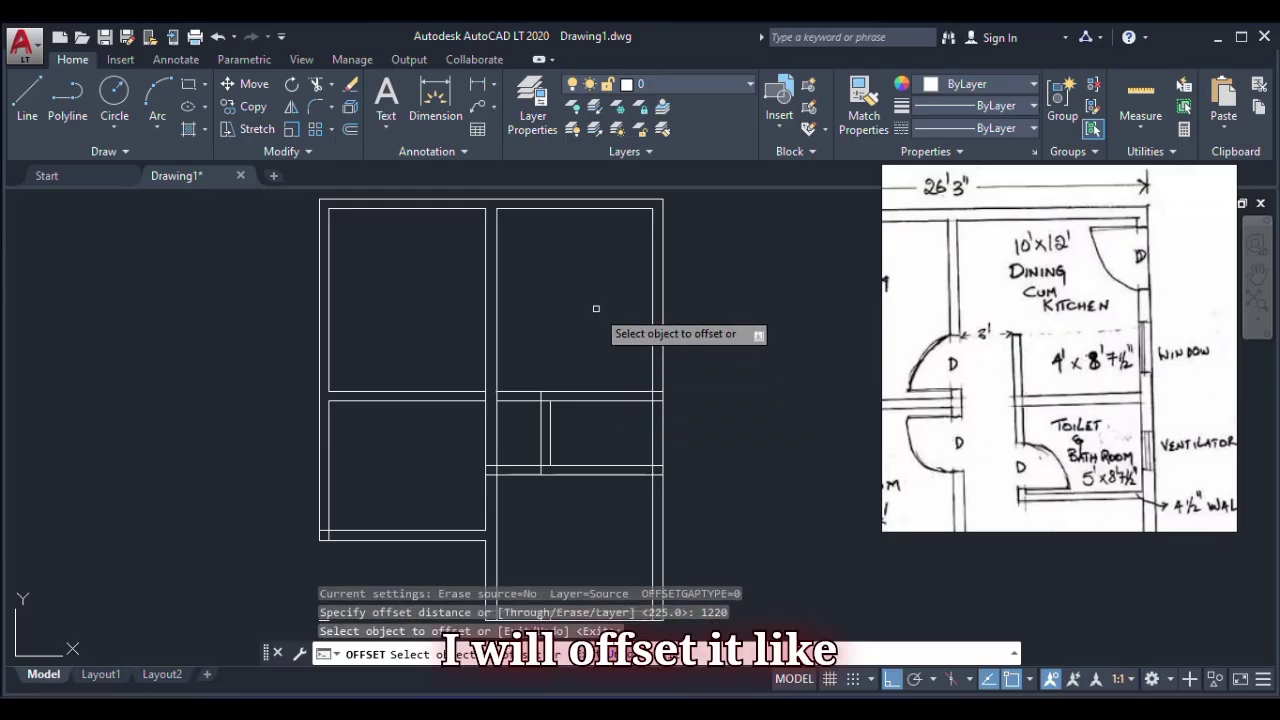
left_click(579, 391)
left_click(565, 303)
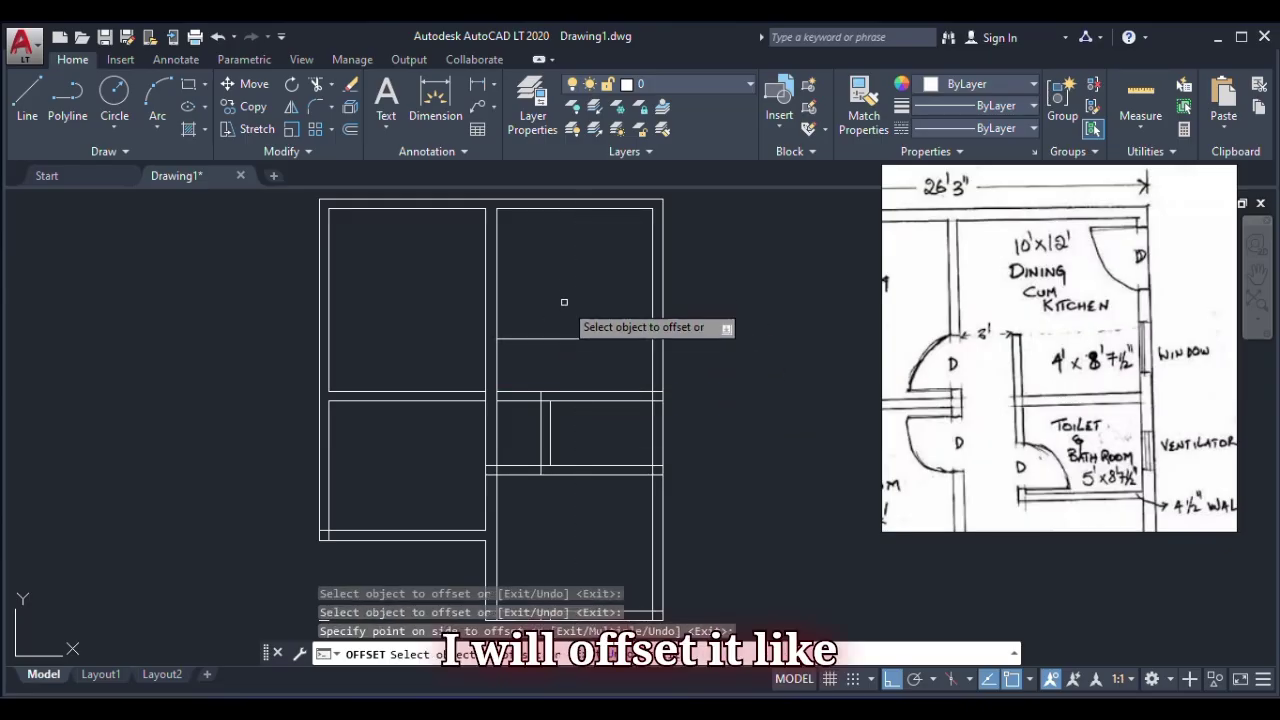
right_click(563, 296)
left_click(597, 298)
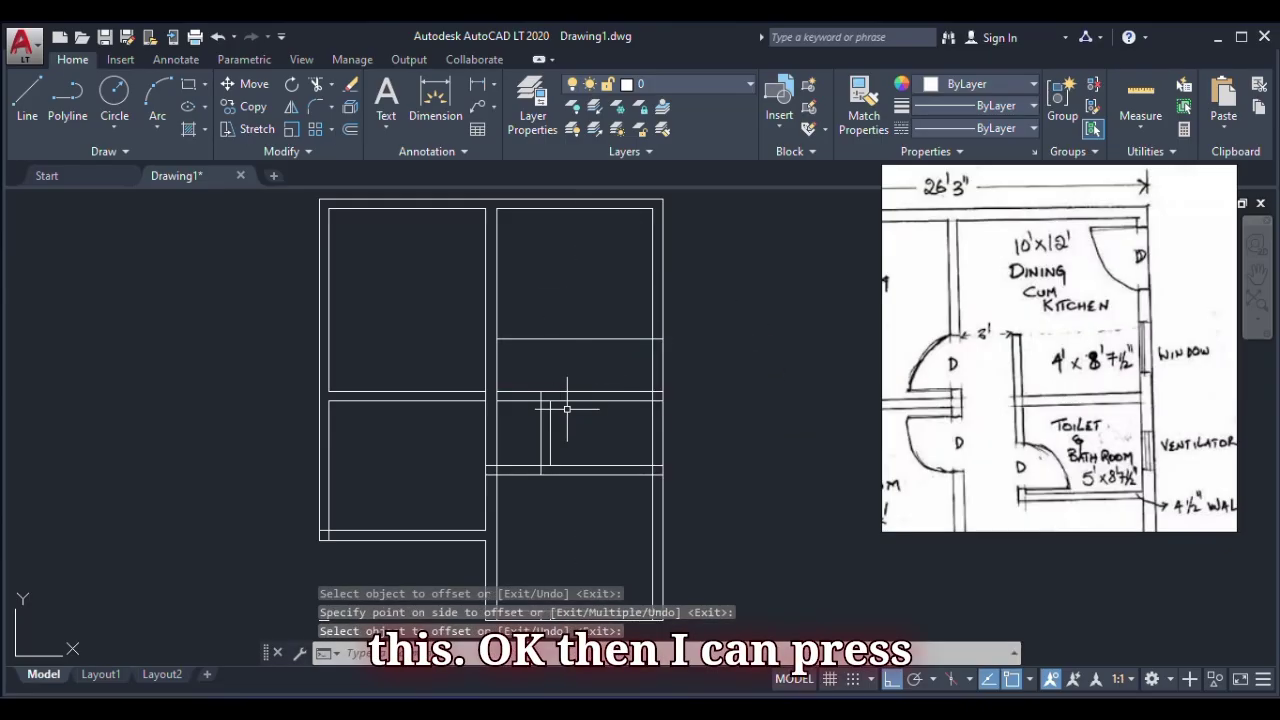
type("E")
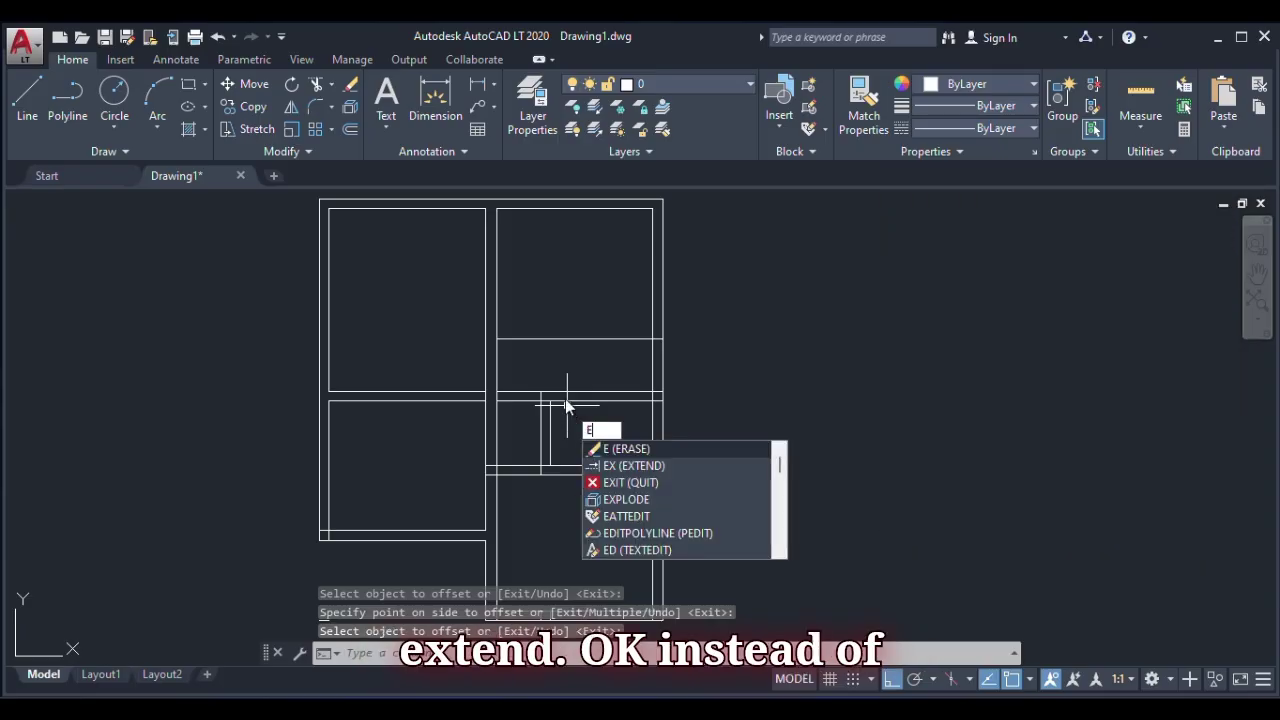
type("X")
key("Escape")
key("Escape")
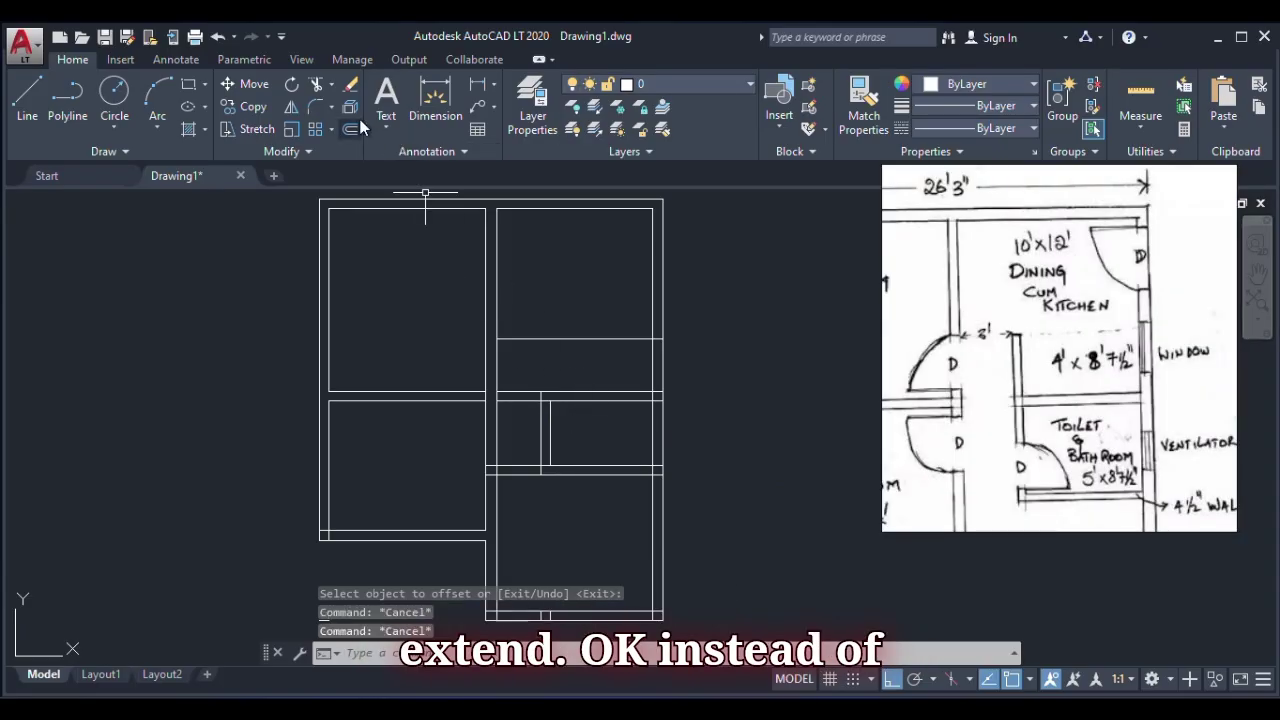
- Extend both corridor wall lines up to the 1220 offset line, and trim that line to leave only the wall's end cap
left_click(331, 87)
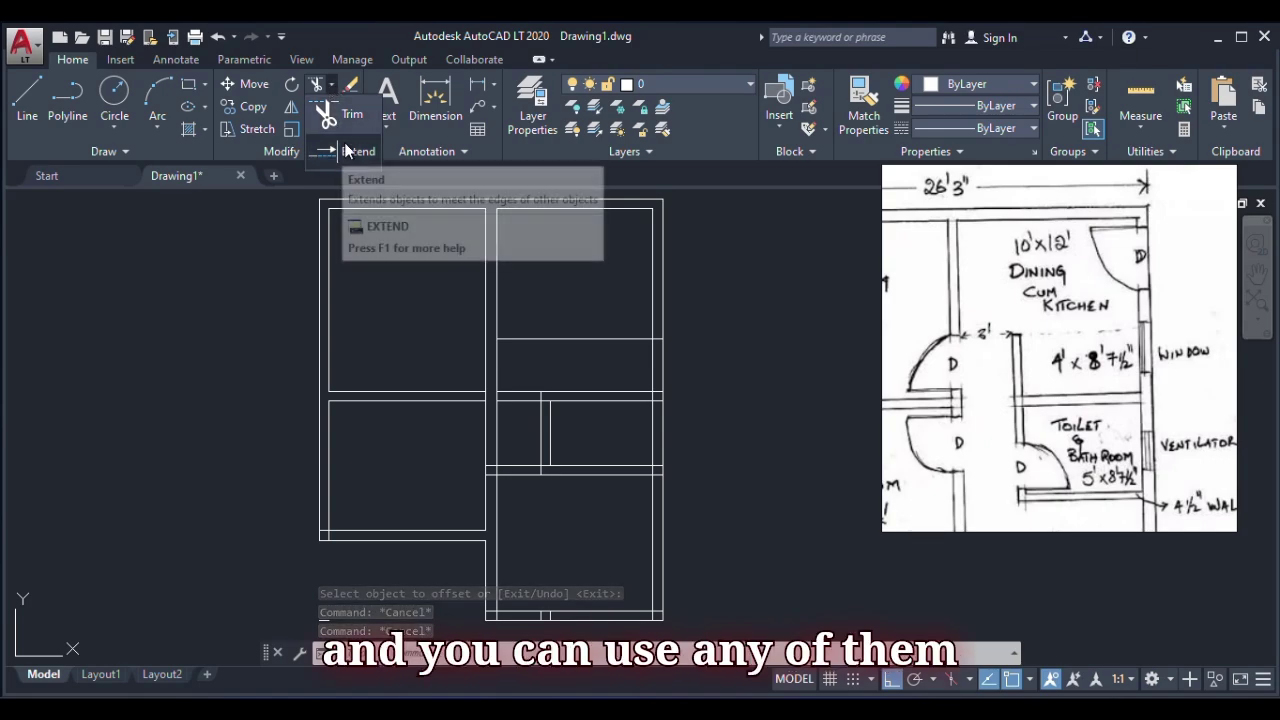
left_click(344, 118)
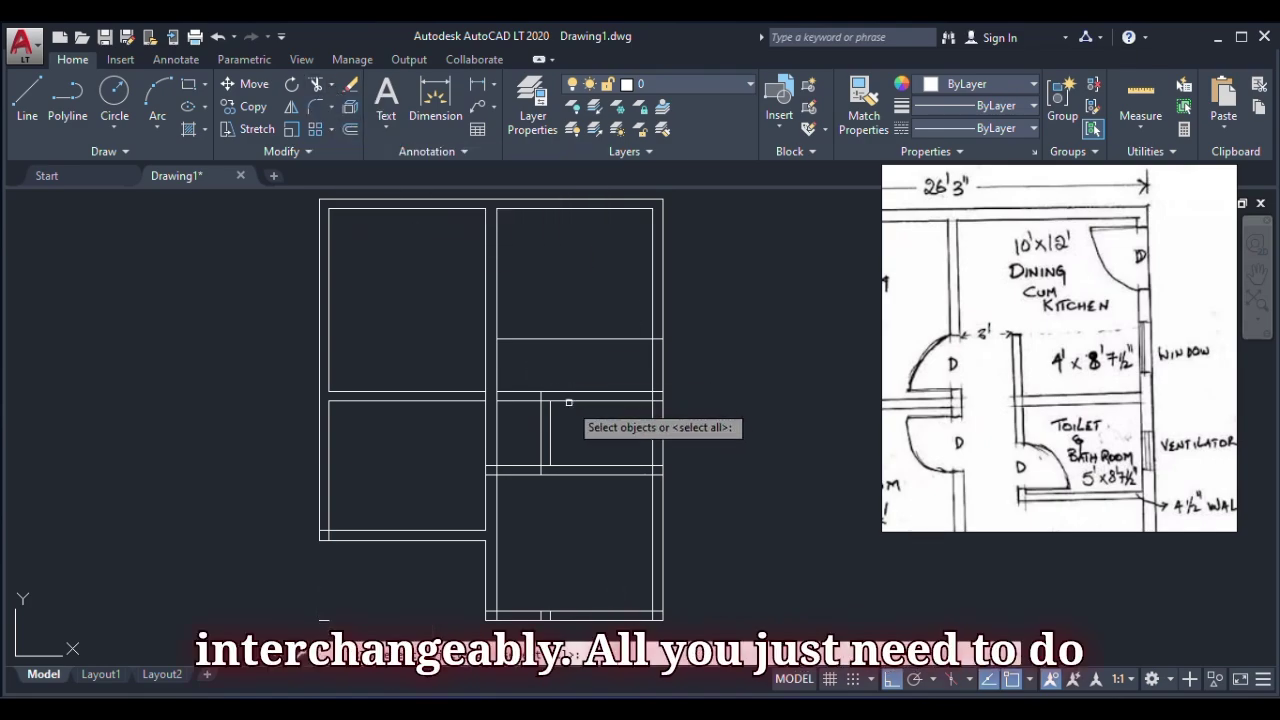
scroll(568, 402, "up", 4)
key("Return")
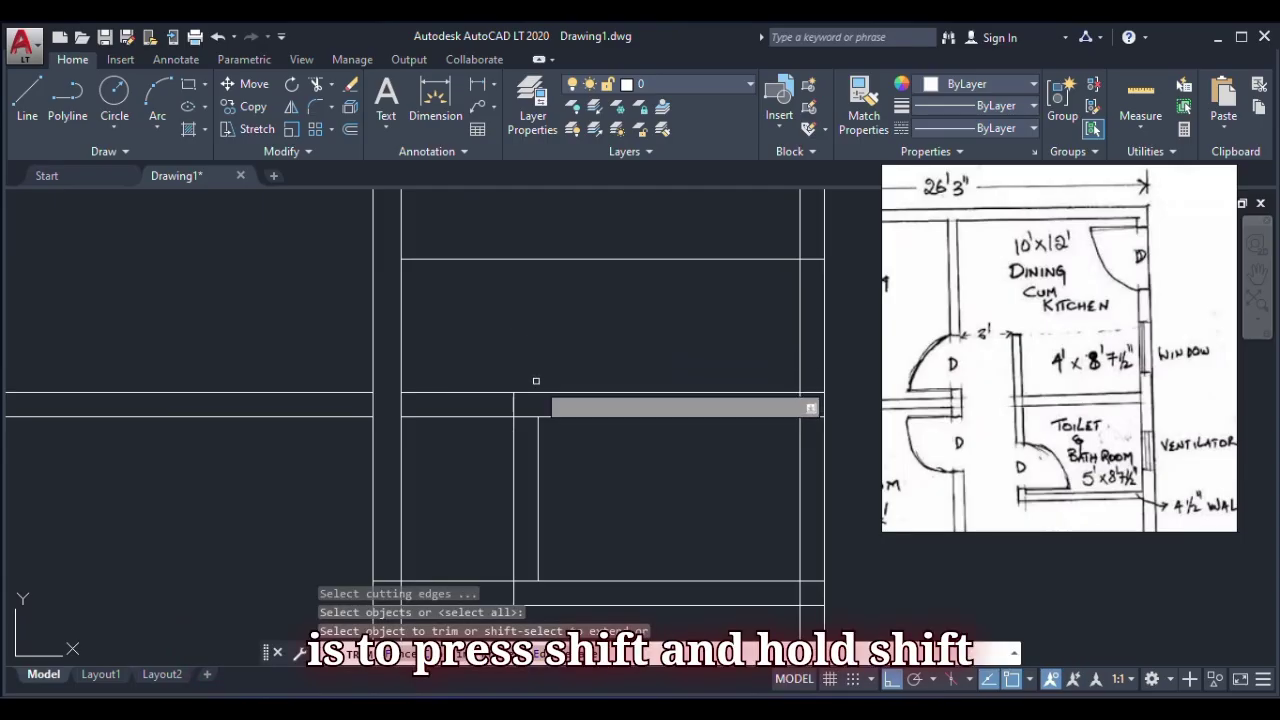
left_click(513, 430, "shift")
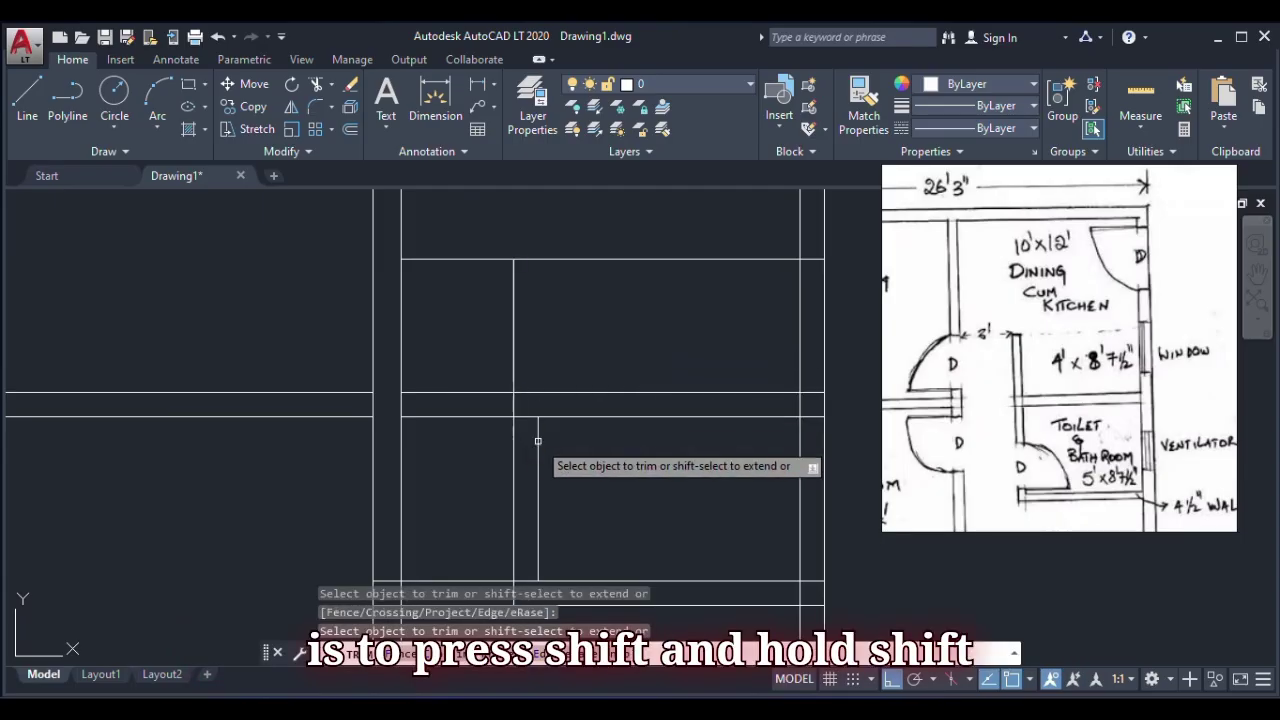
left_click(539, 402, "shift")
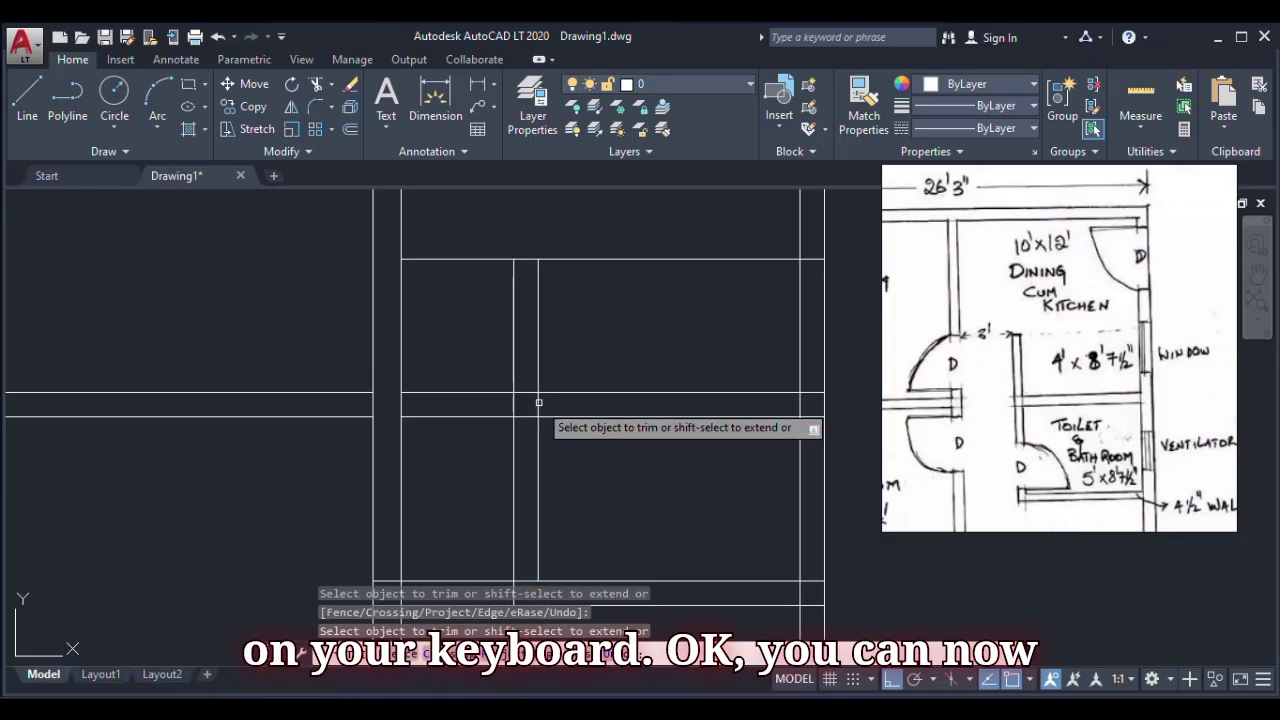
scroll(560, 320, "down", 2)
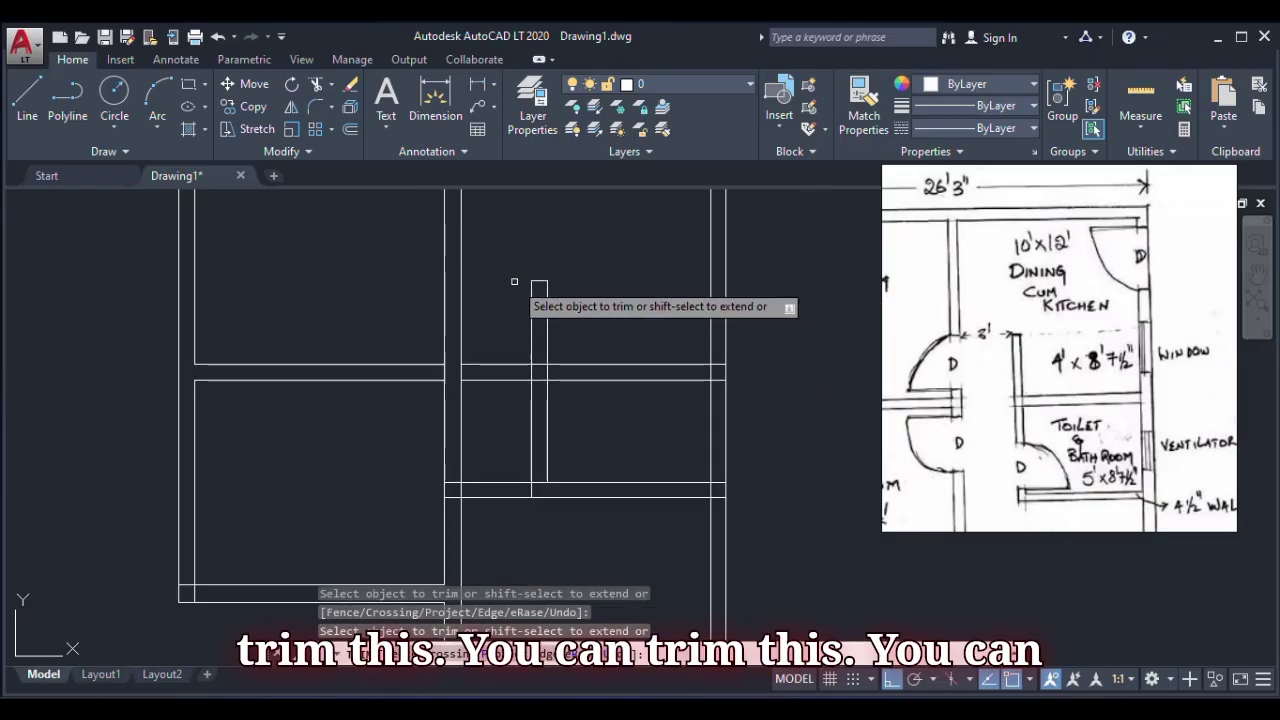
- Trim both lines of the toilet's lower wall out of the central wall and across the corridor, ending them at the partition
left_click(512, 281)
scroll(545, 438, "down", 3)
scroll(540, 433, "up", 4)
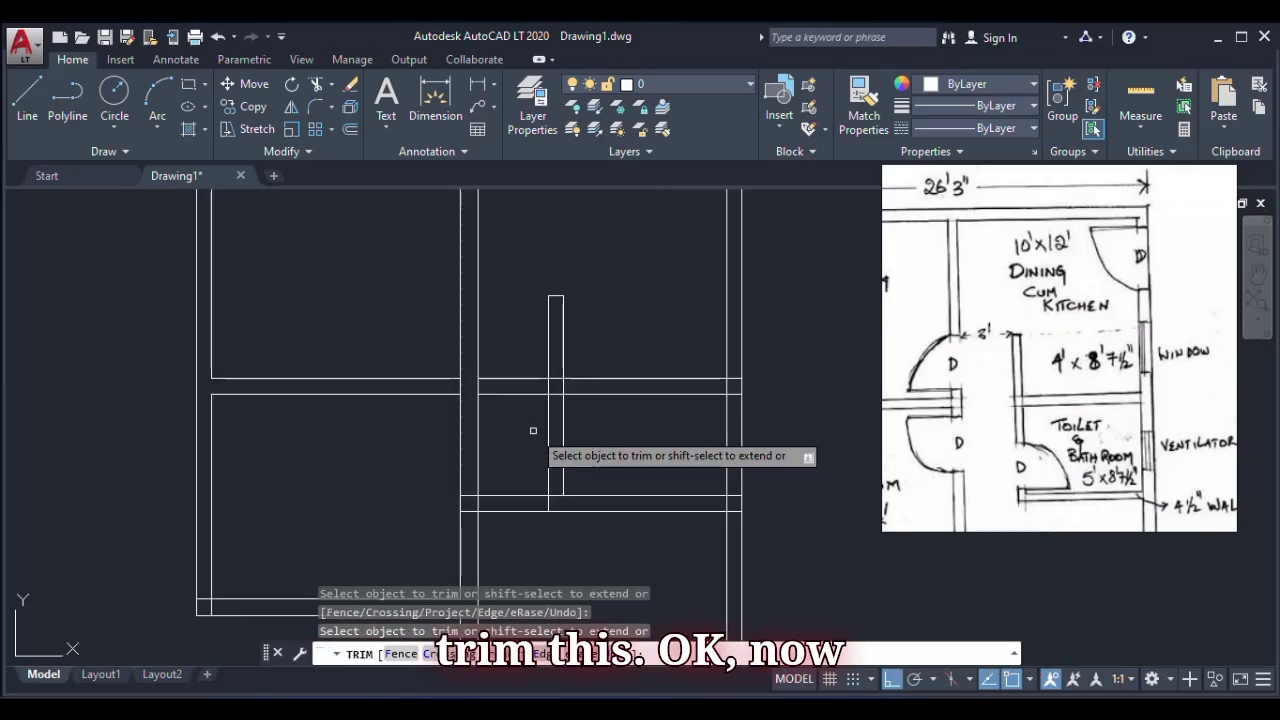
scroll(534, 429, "down", 3)
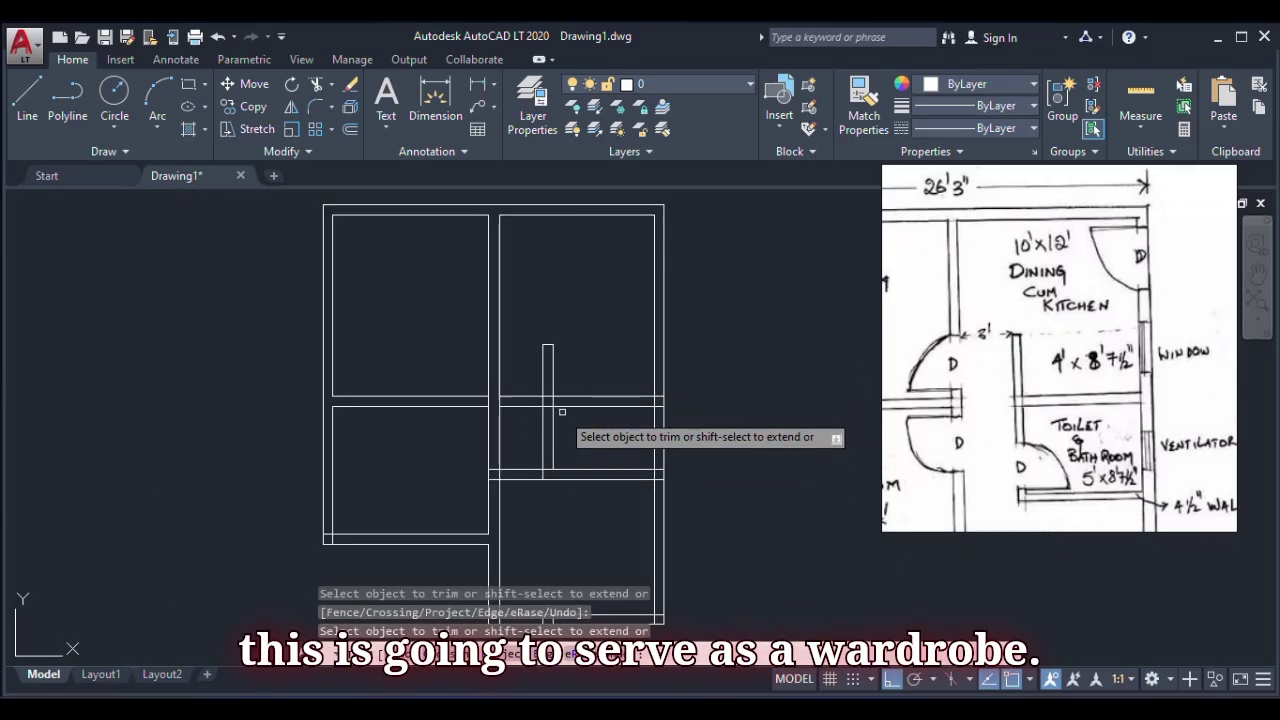
scroll(583, 403, "down", 3)
scroll(584, 403, "up", 3)
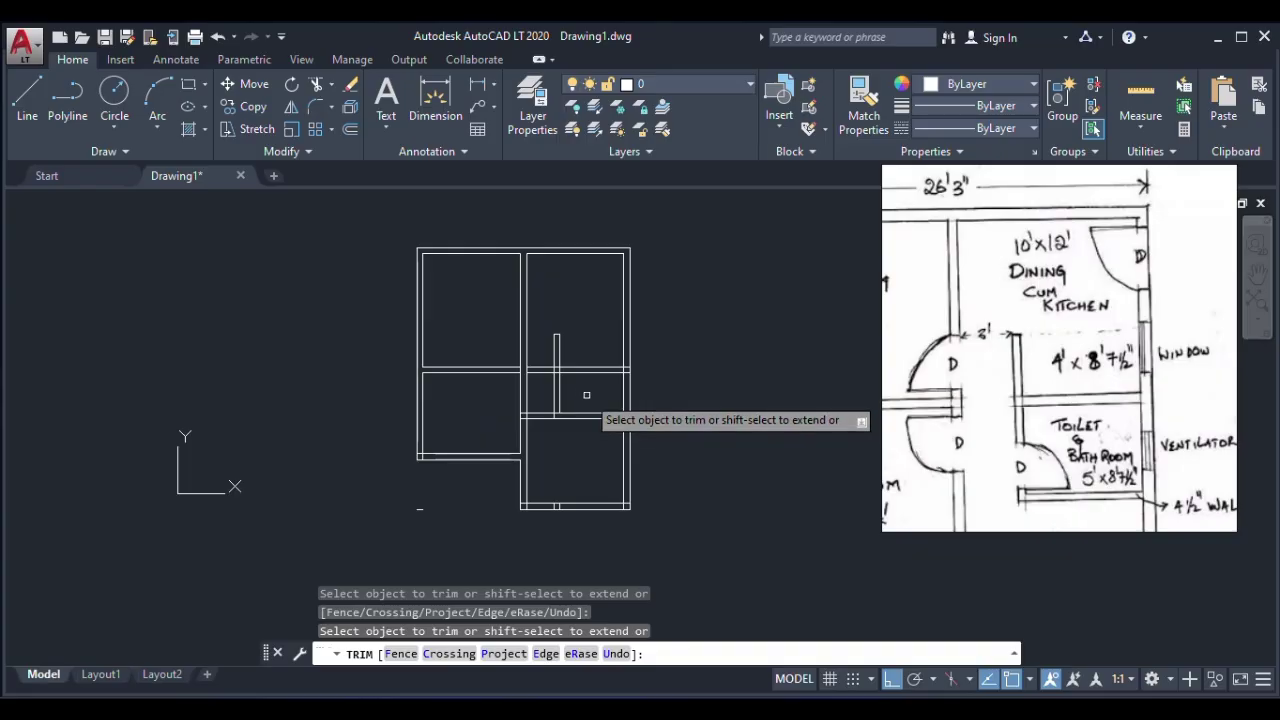
scroll(580, 390, "down", 4)
scroll(576, 392, "up", 4)
scroll(545, 420, "up", 4)
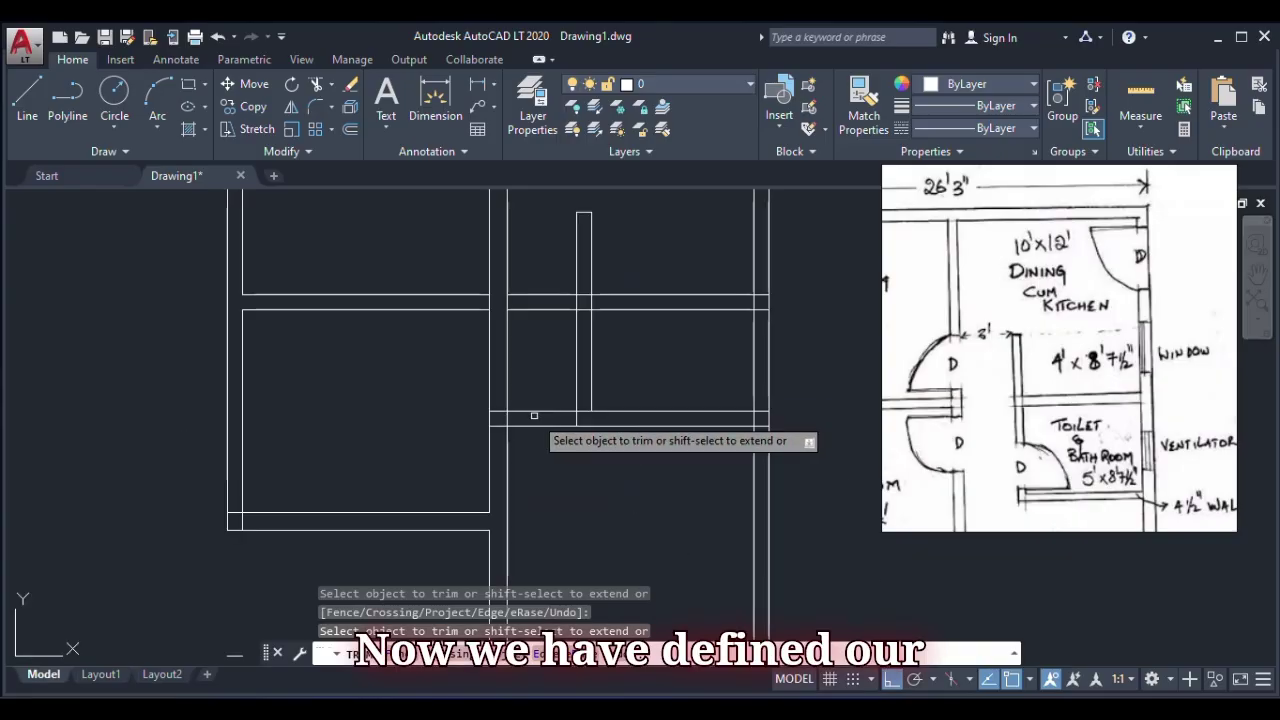
left_click(500, 410)
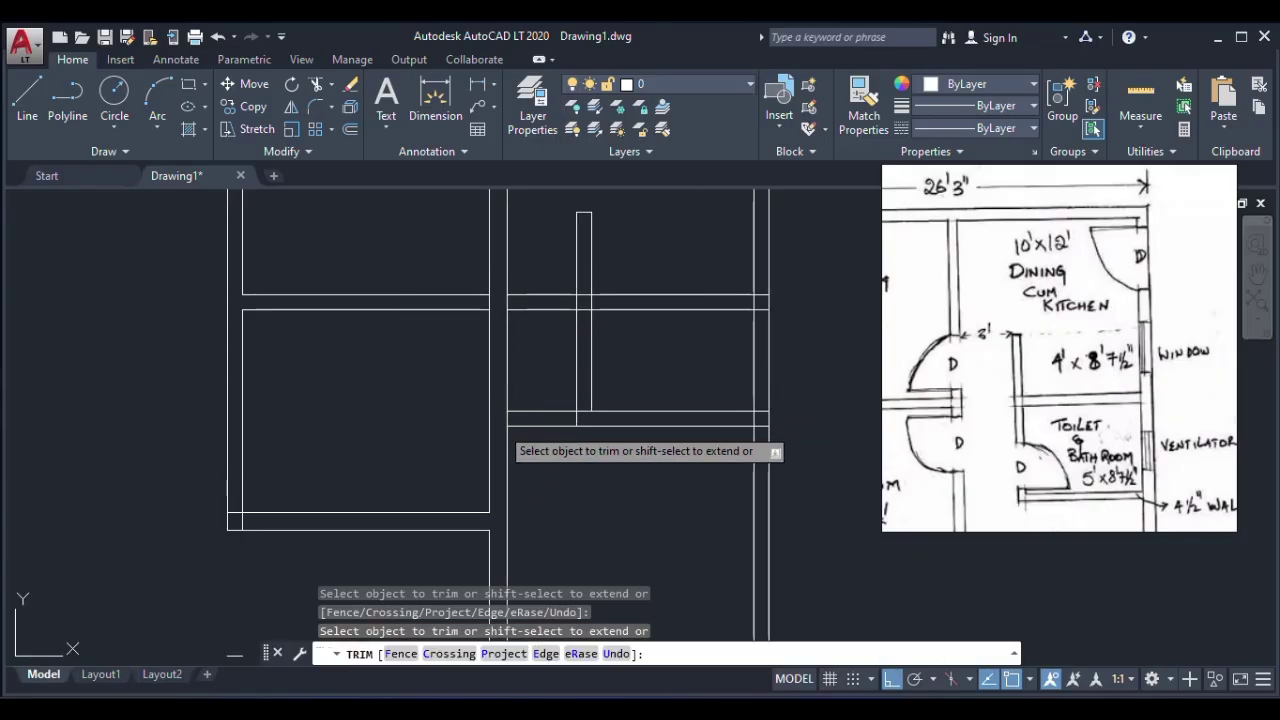
left_click(501, 425)
left_click(530, 412)
left_click(549, 425)
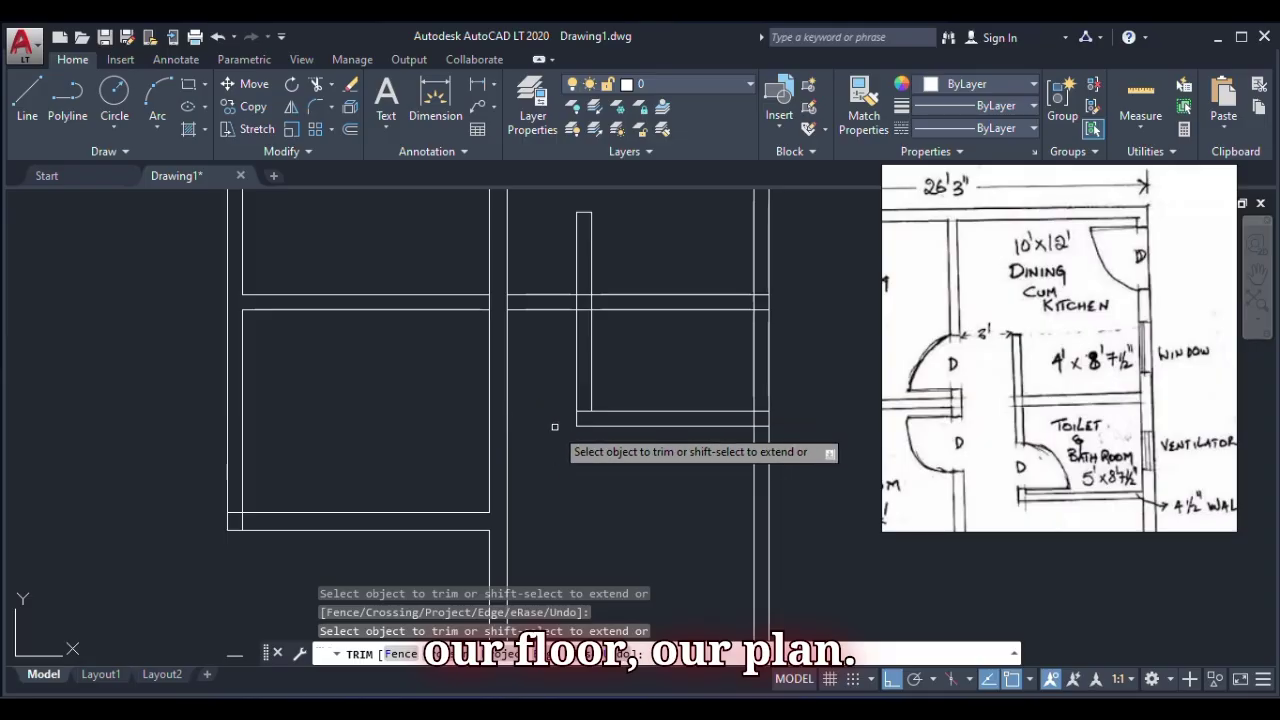
- Trim the toilet's upper wall lines across the corridor and clear the overlapping segments where that wall meets the corridor partition
left_click(552, 295)
left_click(548, 308)
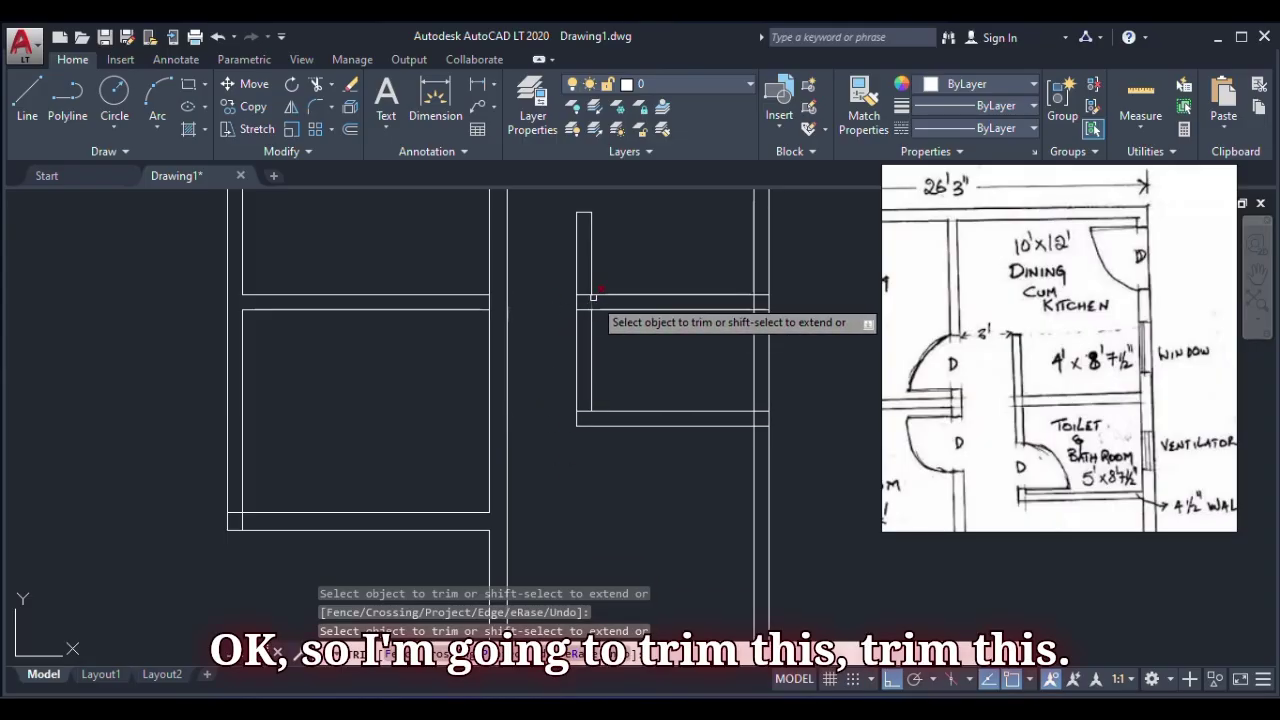
left_click(585, 294)
left_click(584, 309)
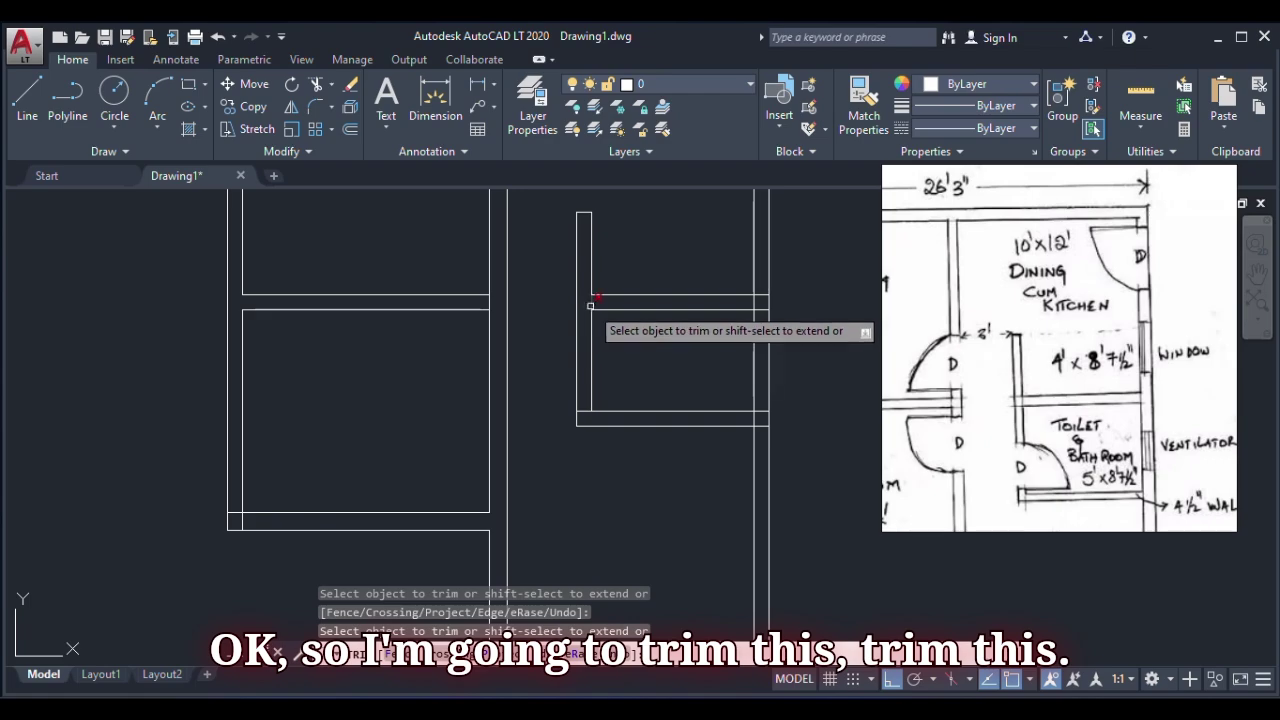
left_click(592, 303)
- Trim the overlapping segments where the toilet's upper and lower walls meet the outer wall on the right of the plan
scroll(757, 295, "up", 6)
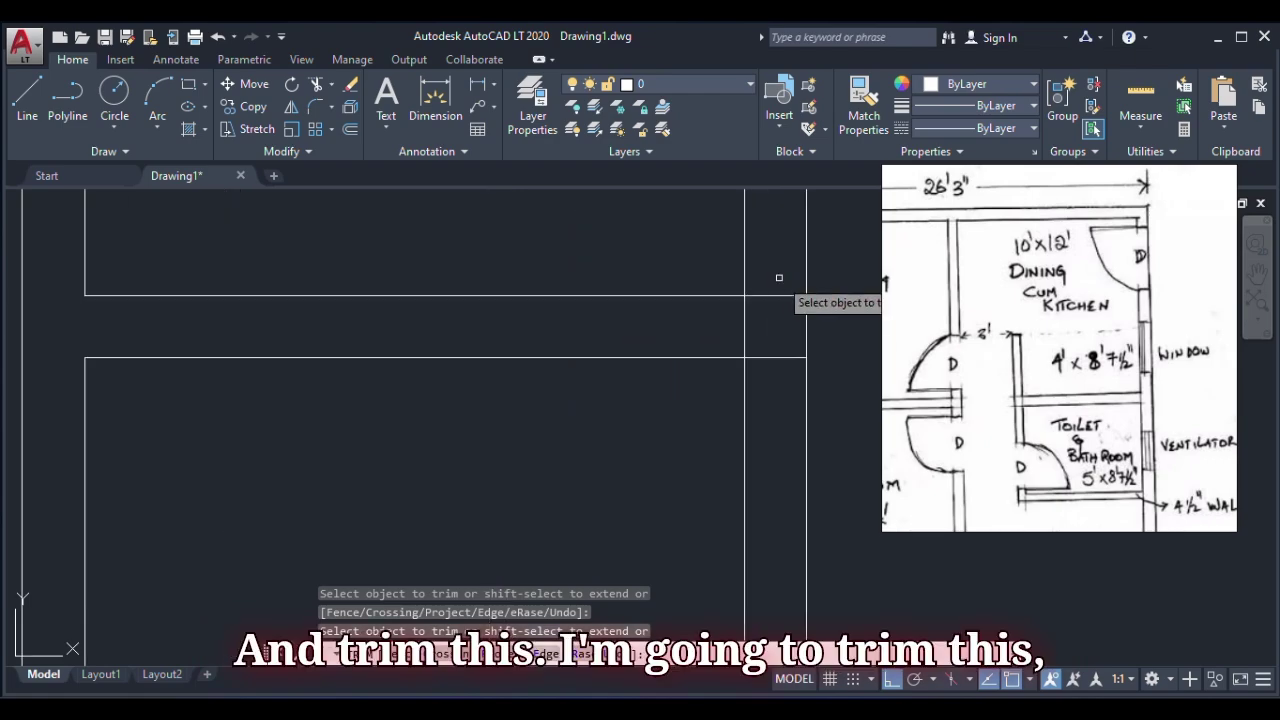
left_click(778, 277)
left_click(770, 368)
left_click(744, 328)
scroll(744, 328, "down", 6)
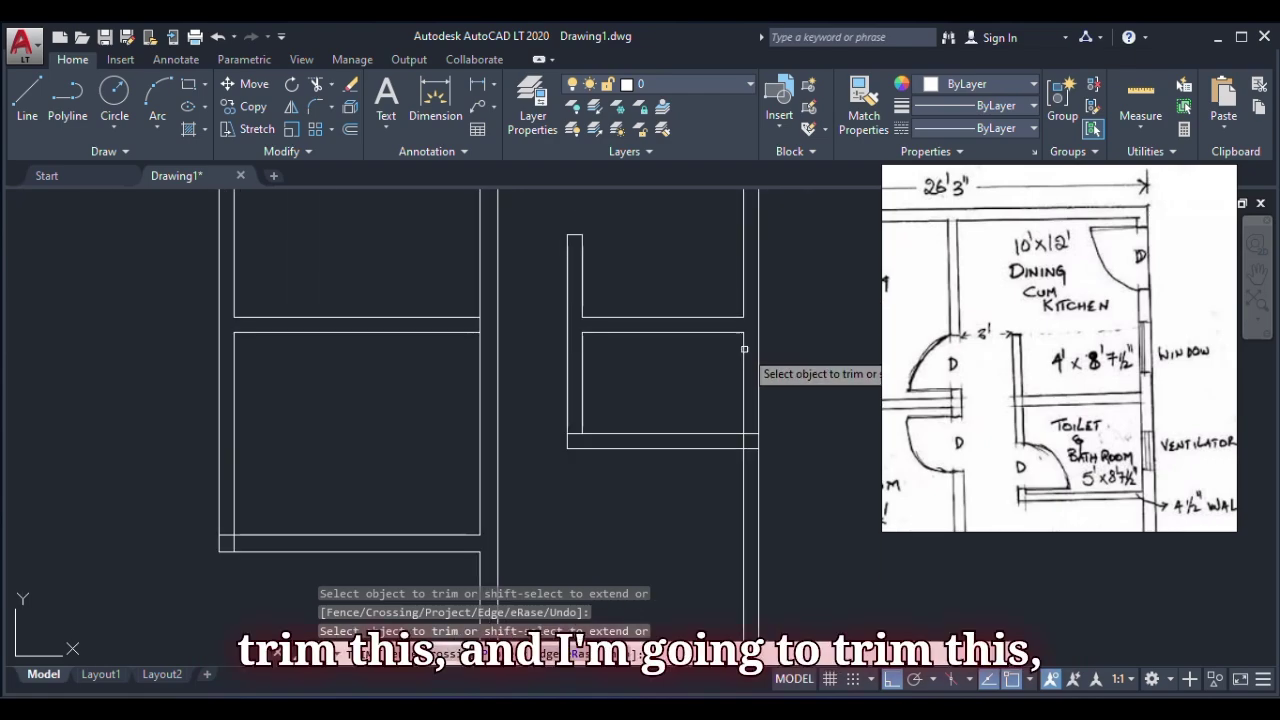
scroll(746, 450, "up", 6)
left_click(775, 351)
left_click(761, 456)
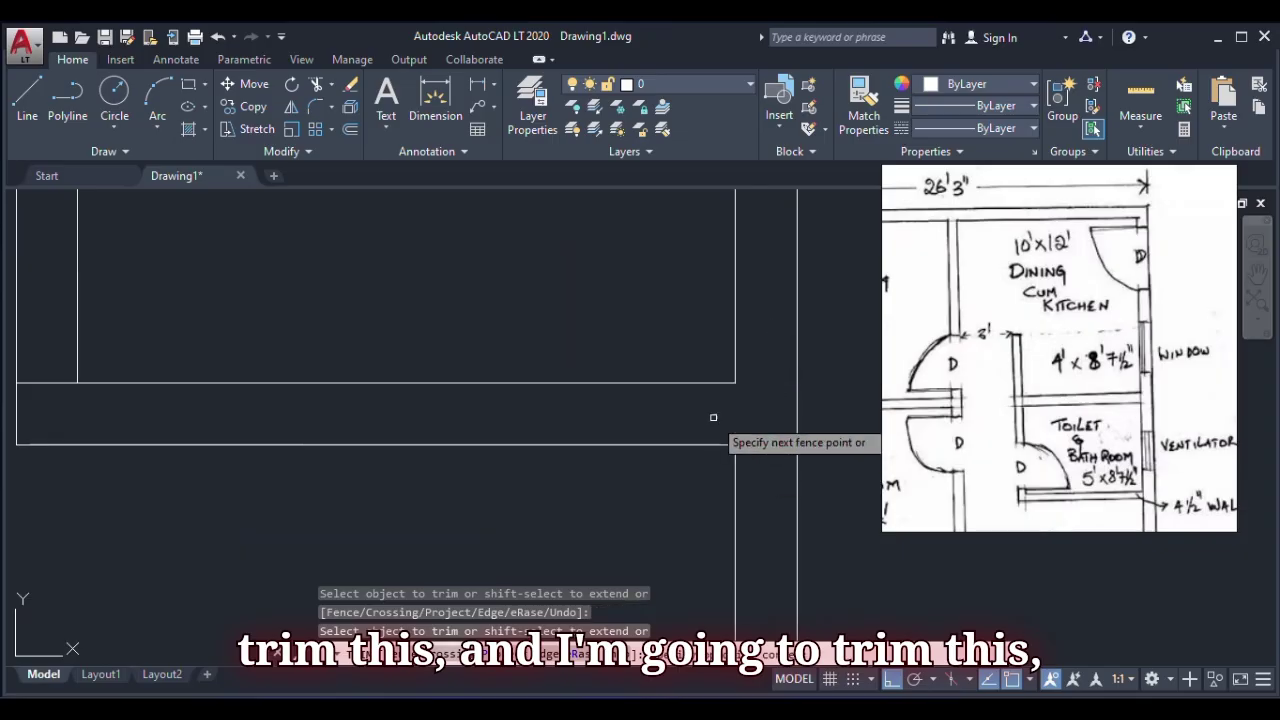
scroll(715, 420, "down", 6)
- Trim the overlapping lines at the corridor partition's lower corner and at the smaller bedroom's lower outer corner
scroll(695, 424, "up", 6)
scroll(614, 388, "up", 2)
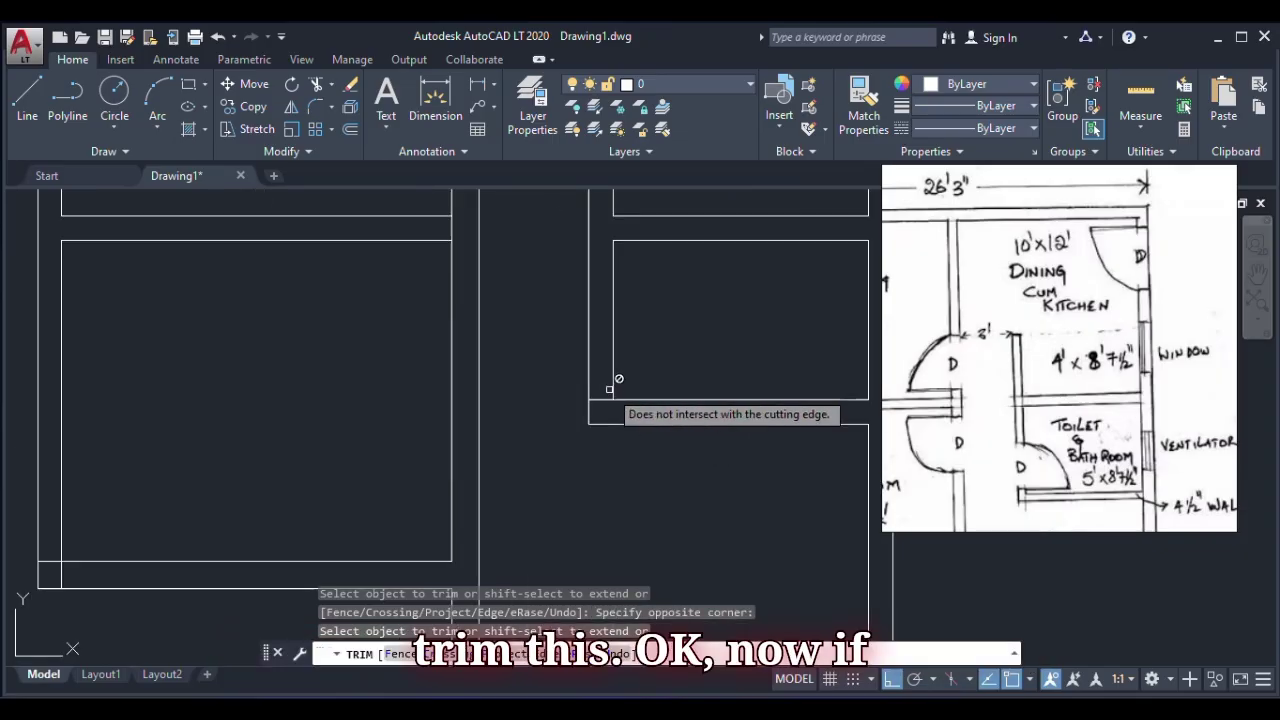
left_click(600, 398)
scroll(598, 411, "down", 6)
scroll(488, 420, "up", 6)
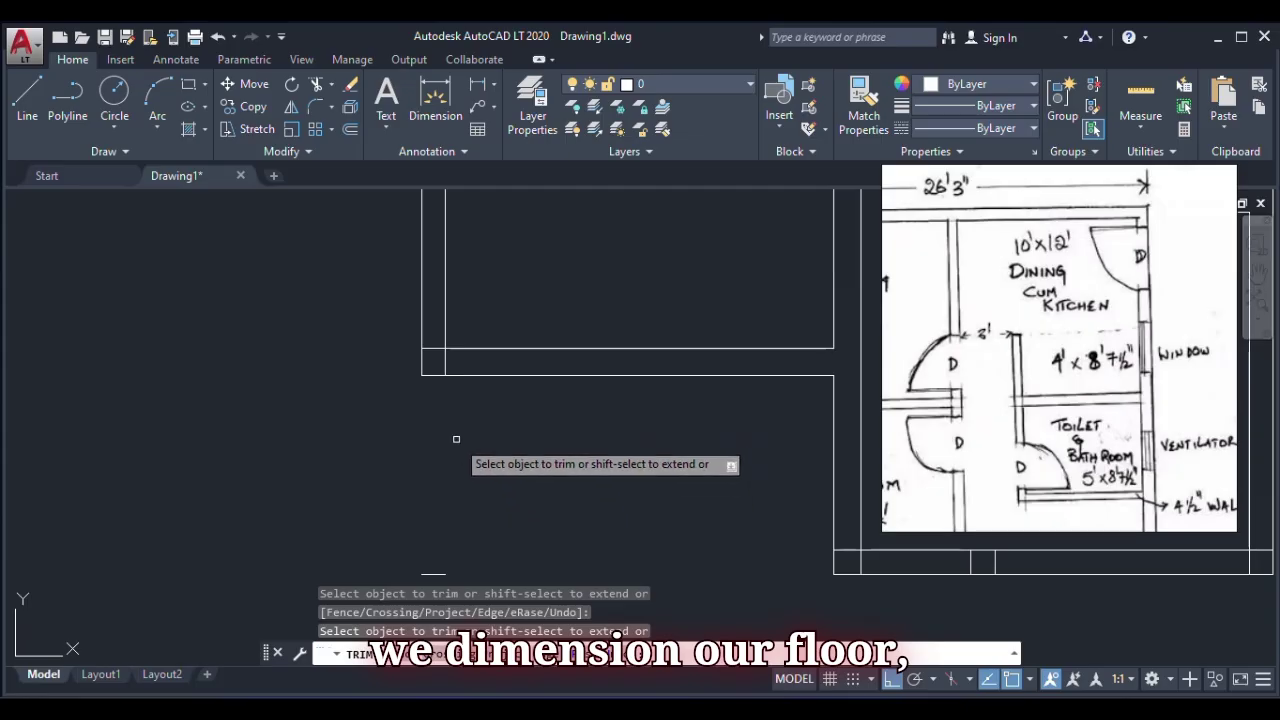
left_click(472, 355)
left_click(455, 358)
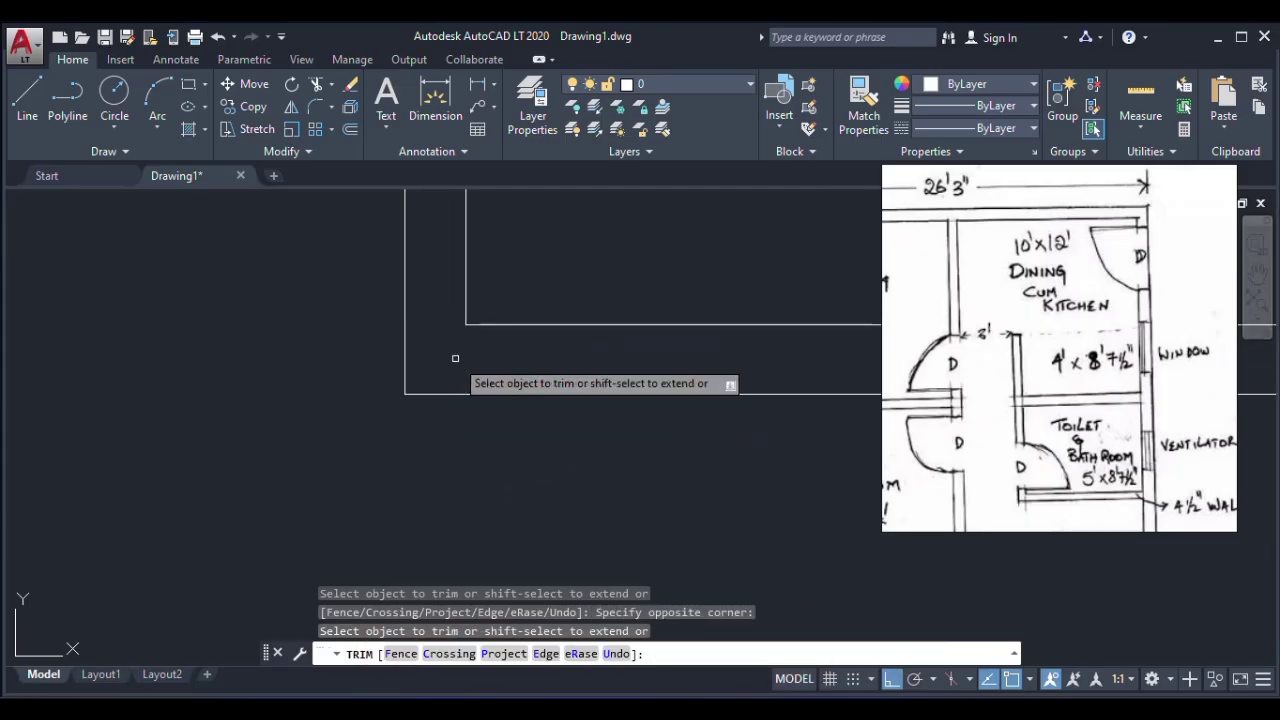
scroll(420, 406, "down", 8)
scroll(476, 318, "up", 7)
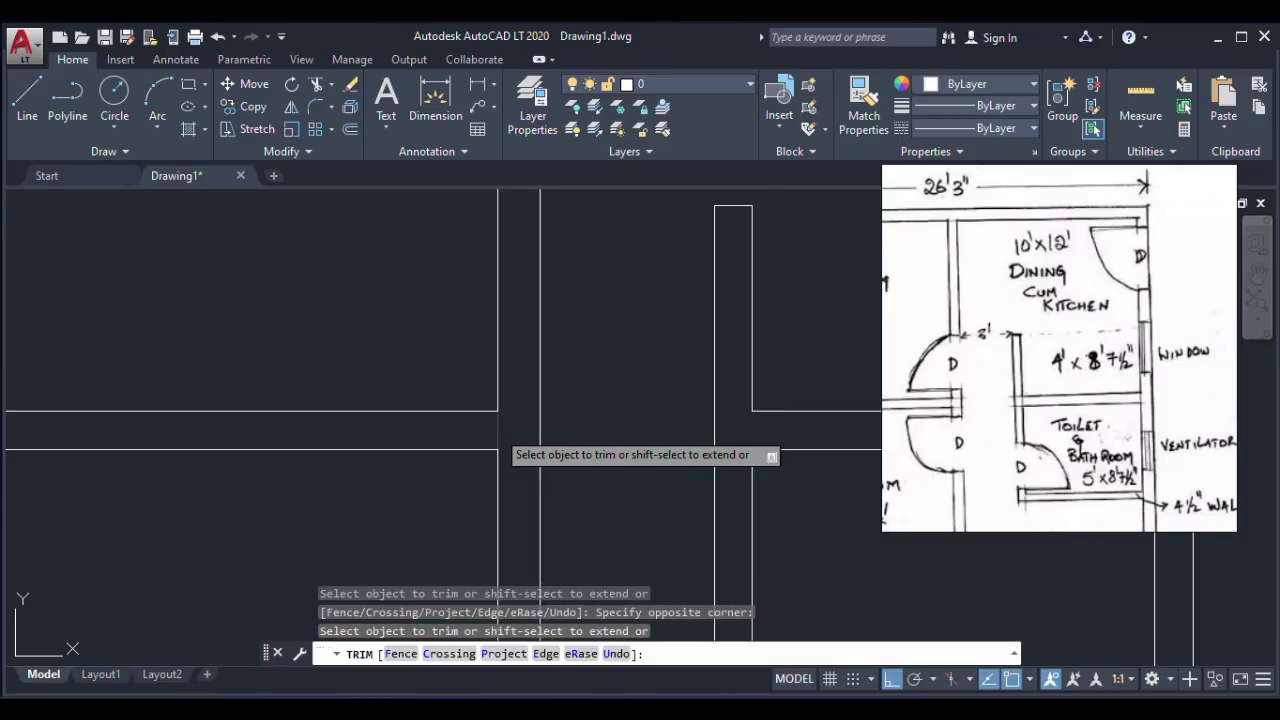
scroll(505, 446, "down", 5)
right_click(565, 290)
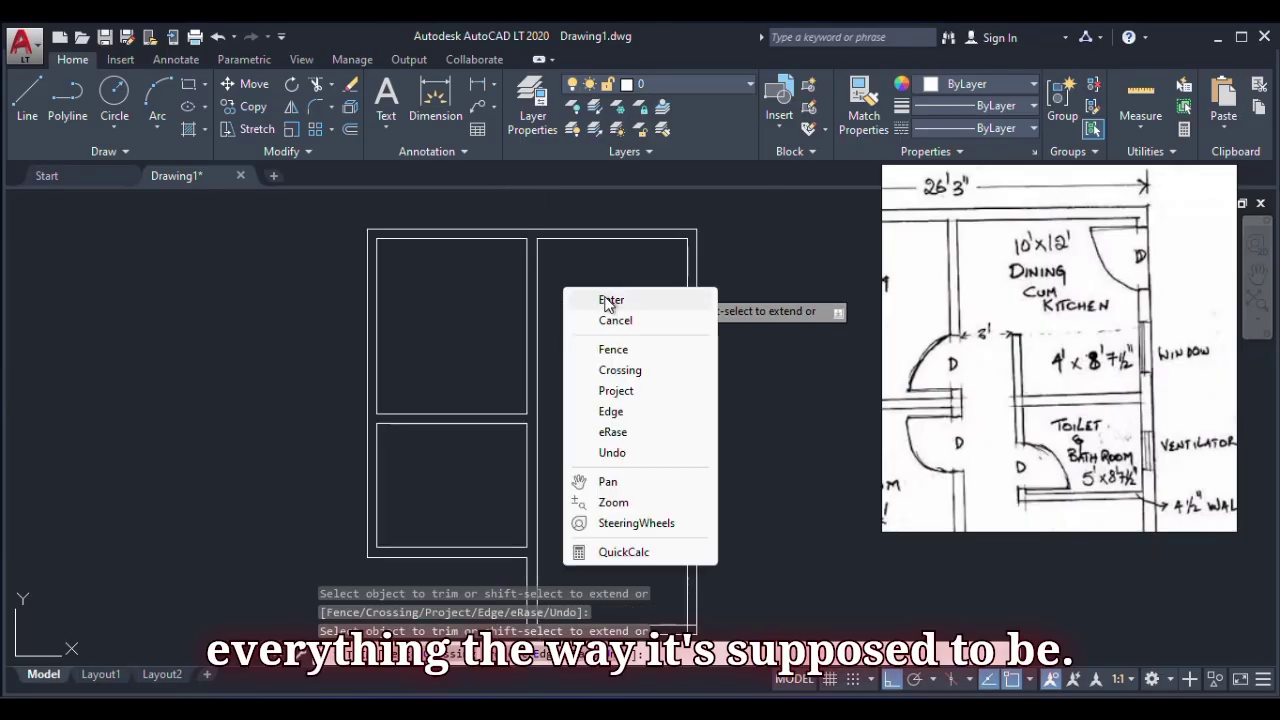
left_click(610, 300)
- Erase the two leftover partition stubs inside the living room's lower wall
scroll(500, 330, "down", 3)
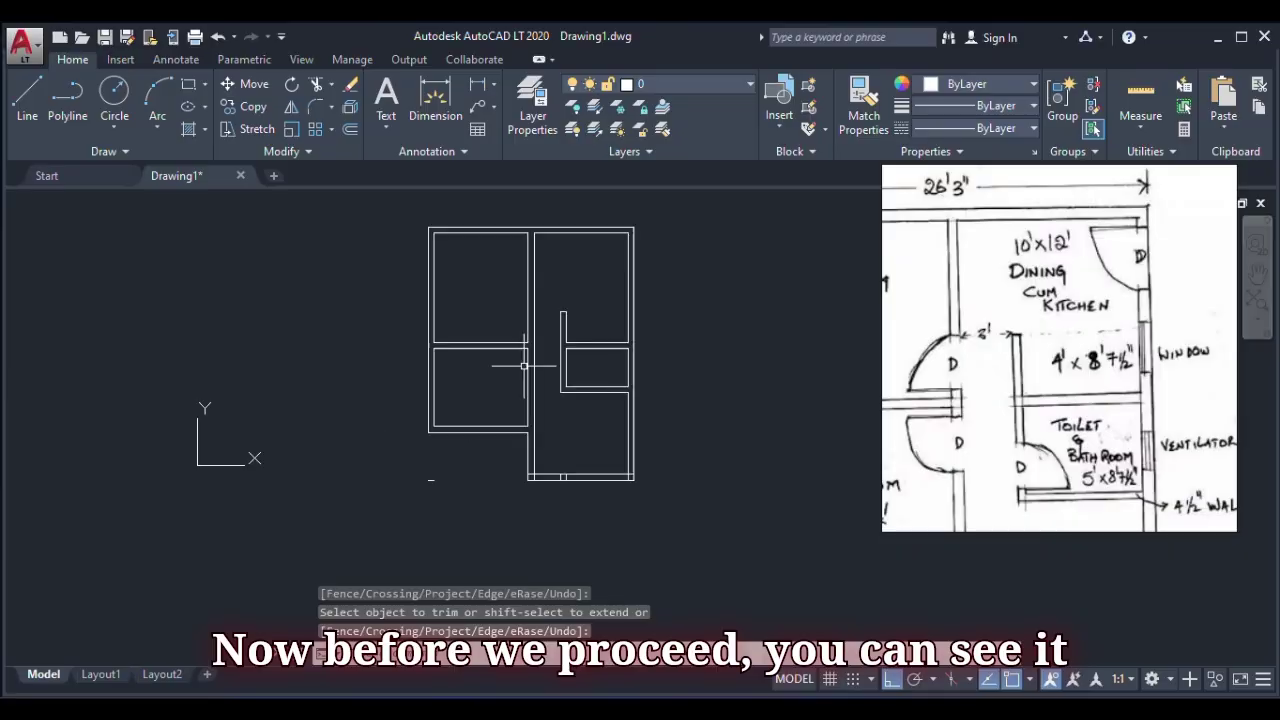
scroll(523, 366, "up", 2)
scroll(566, 538, "up", 3)
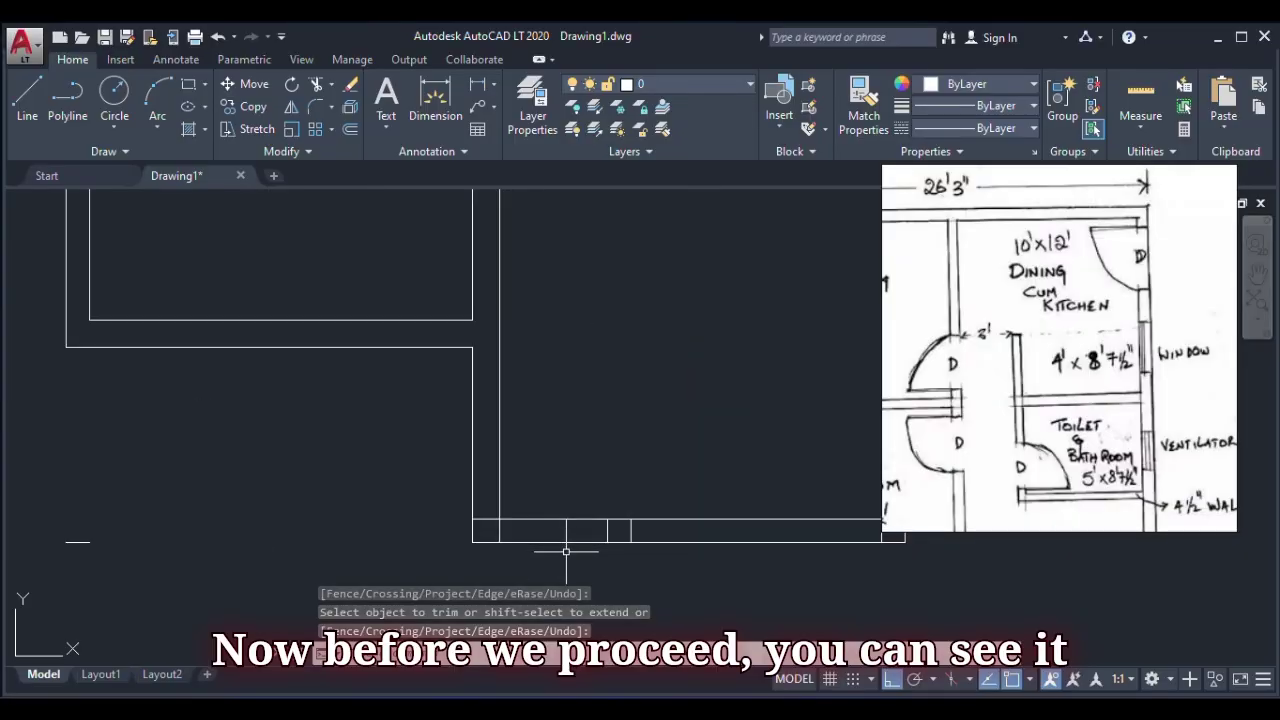
left_click(663, 522)
left_click(592, 535)
key("Delete")
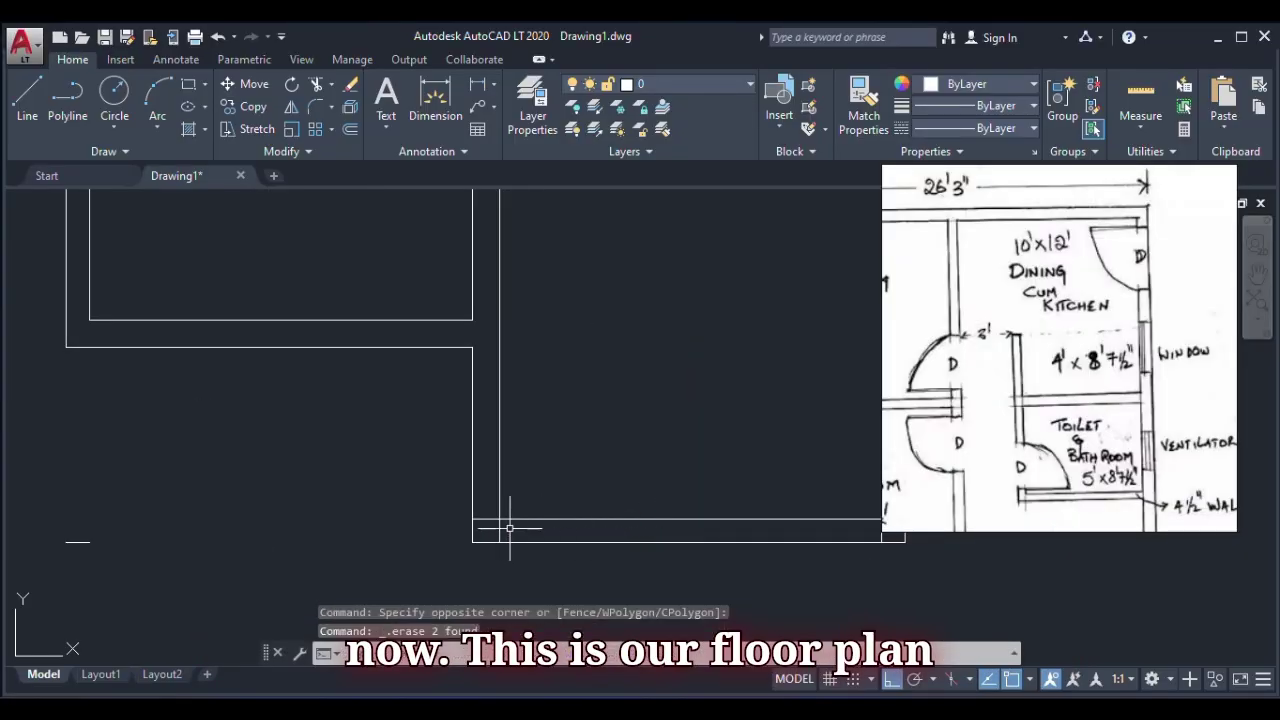
key("Return")
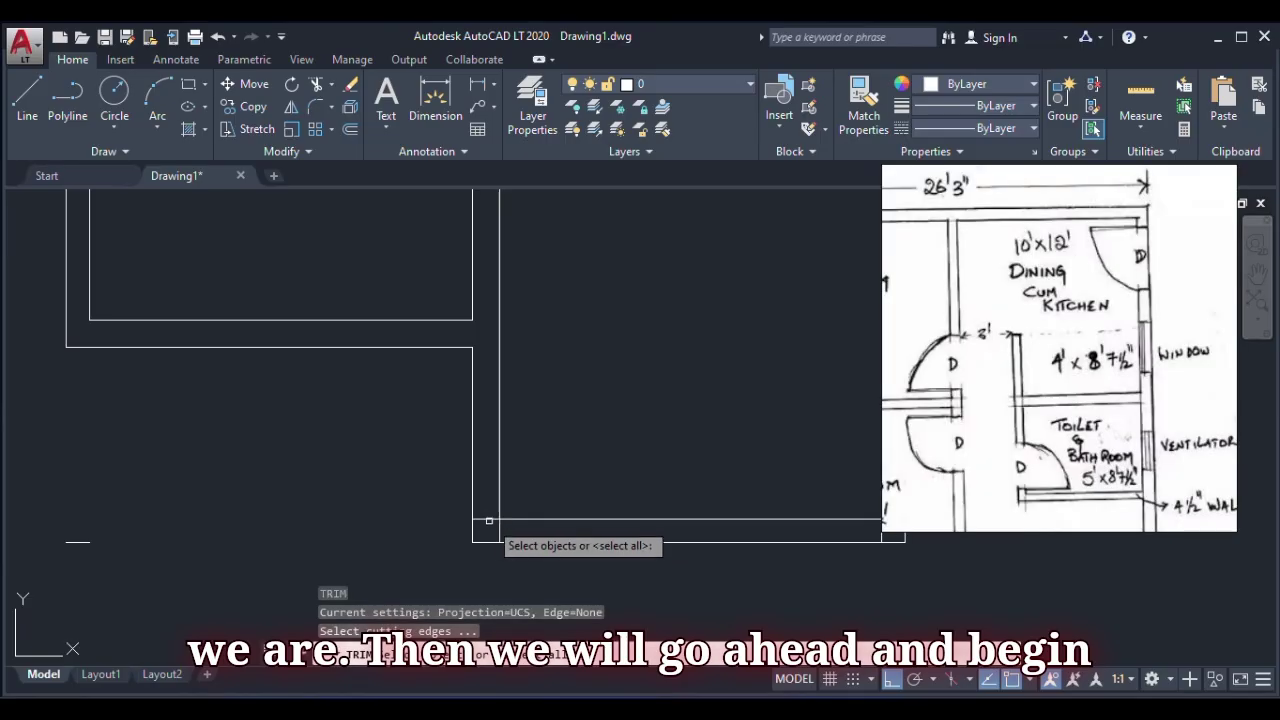
left_click(491, 521)
key("Escape")
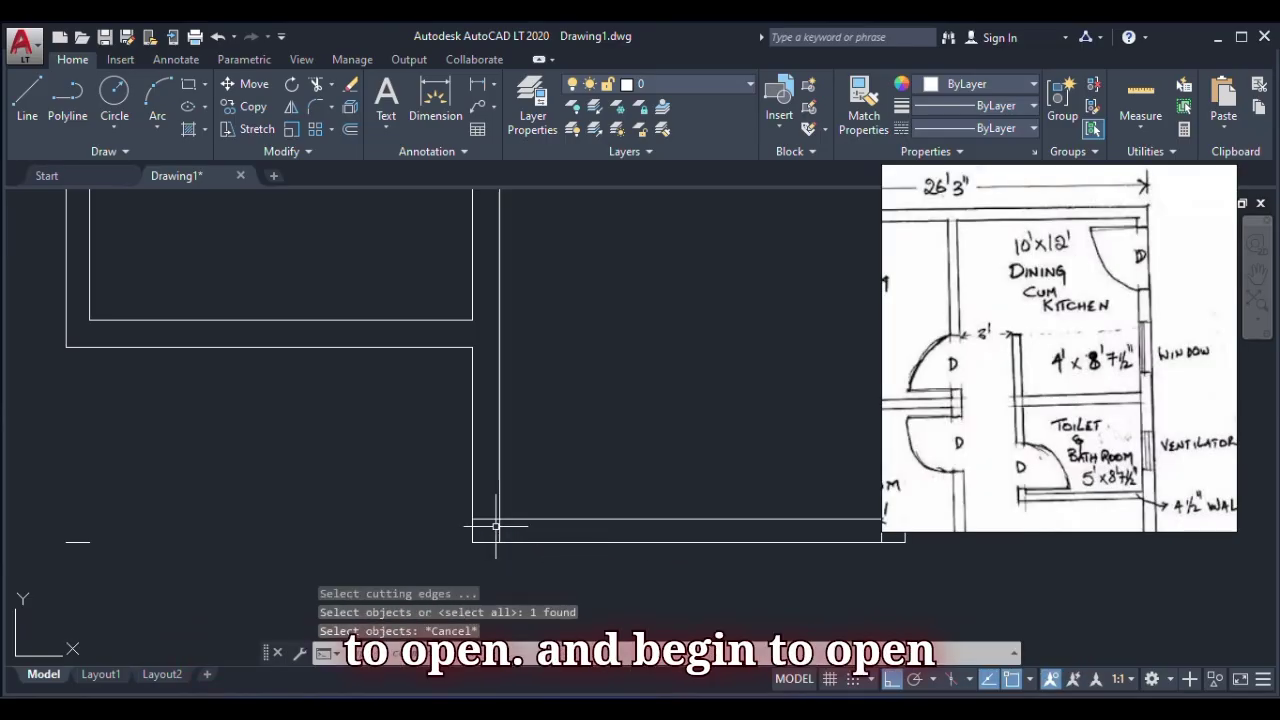
- Trim the overlapping wall lines at the living room's two lower corners and finish trimming
key("Return")
key("Return")
left_click(486, 519)
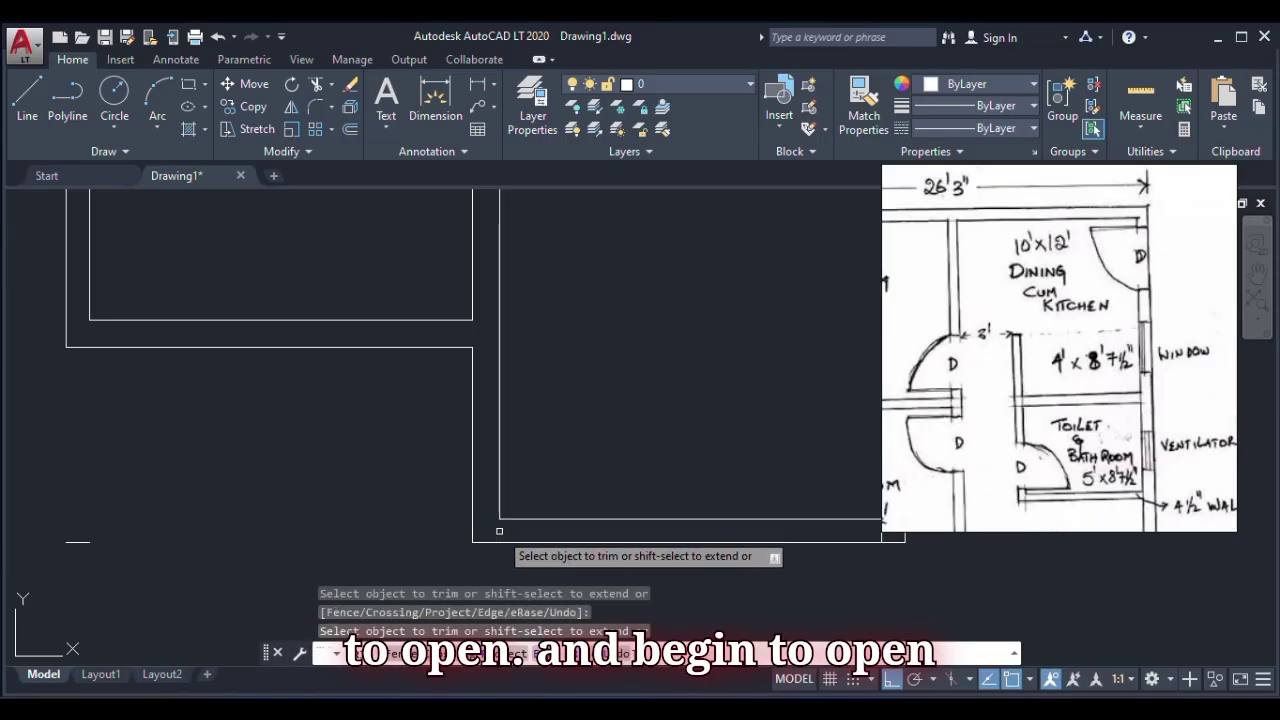
scroll(498, 508, "down", 6)
scroll(578, 519, "up", 6)
left_click(590, 490)
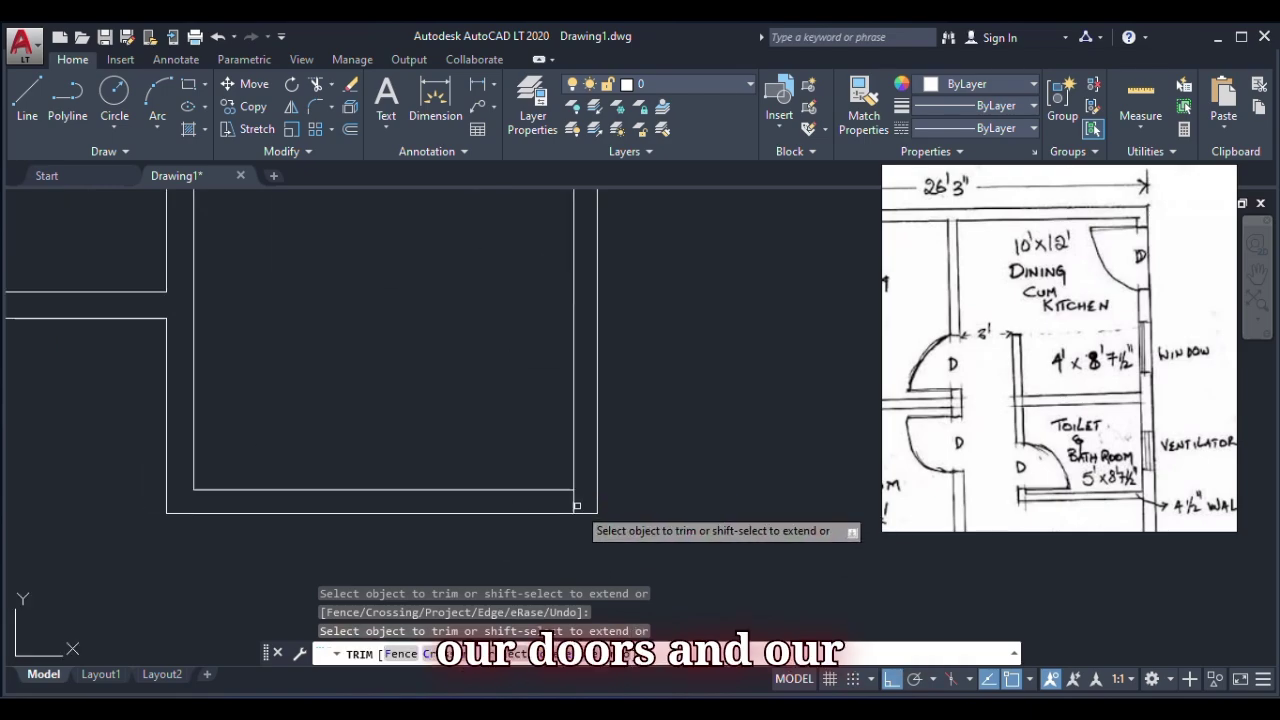
scroll(623, 500, "down", 8)
scroll(608, 400, "up", 4)
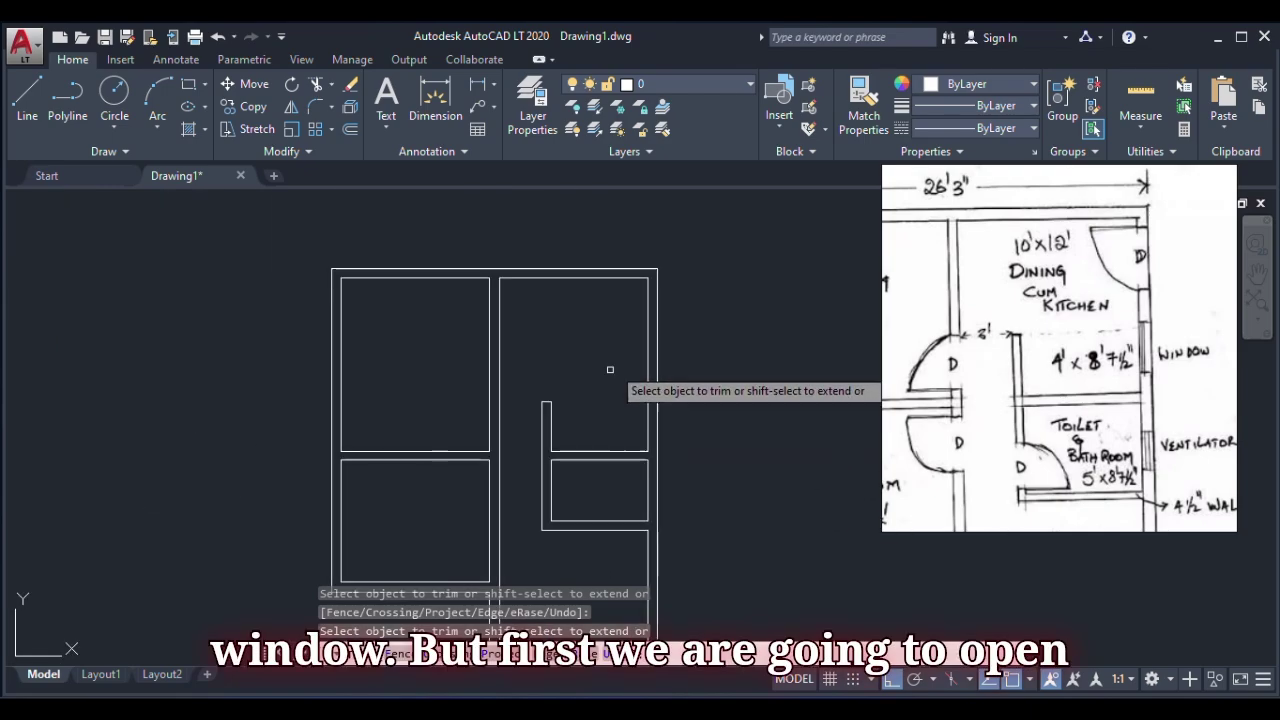
right_click(714, 255)
left_click(754, 262)
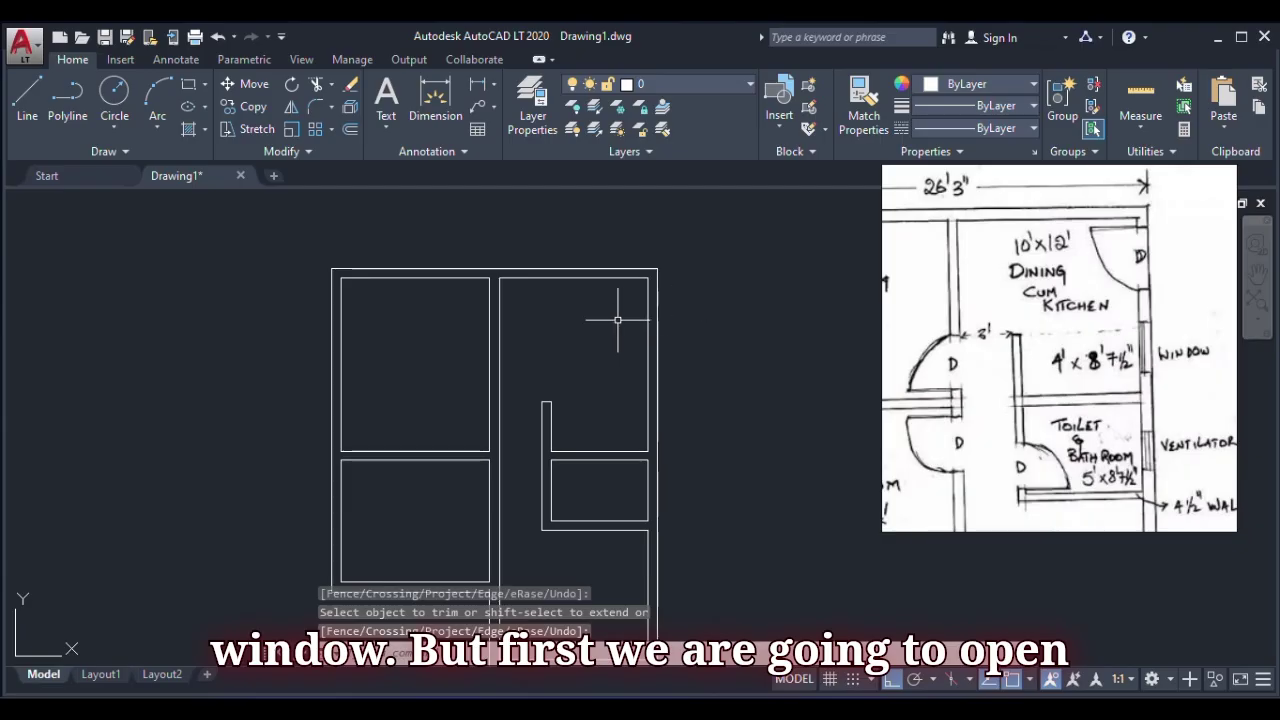
- Offset the short line at the sit-out's outer corner by 225 upward to start the column
scroll(612, 328, "down", 5)
scroll(595, 335, "up", 3)
scroll(467, 509, "up", 4)
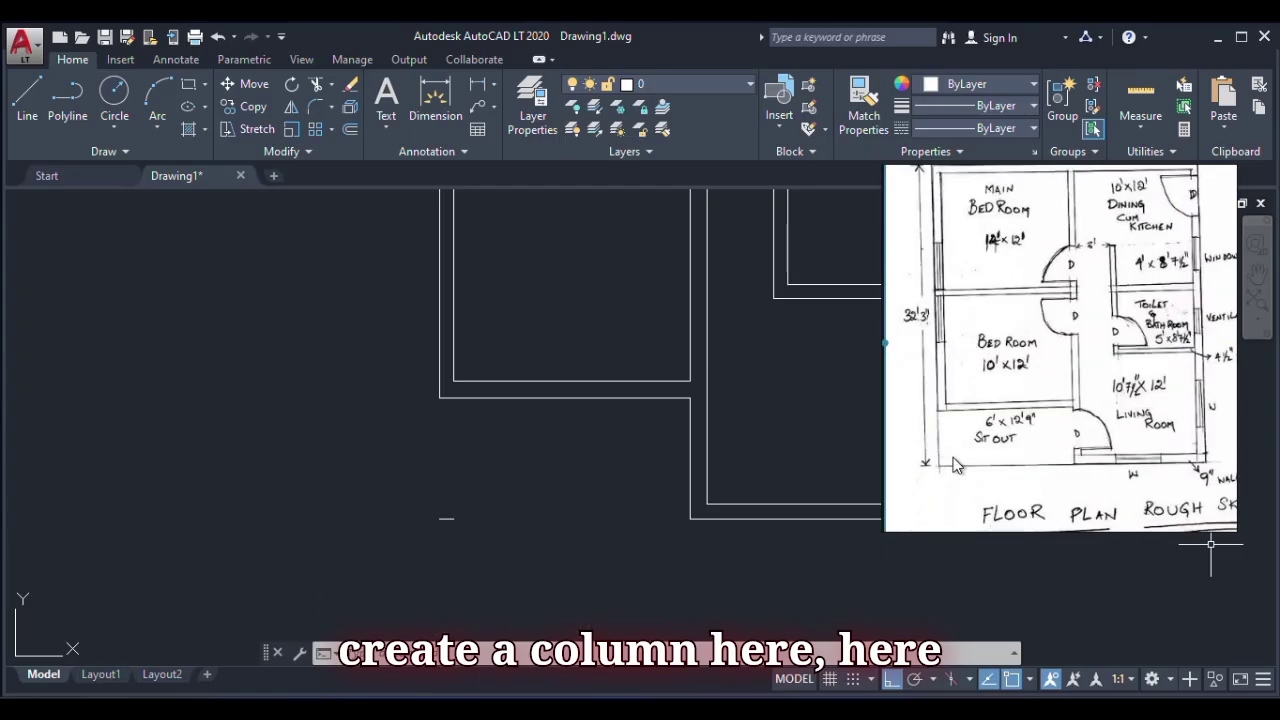
scroll(445, 519, "up", 2)
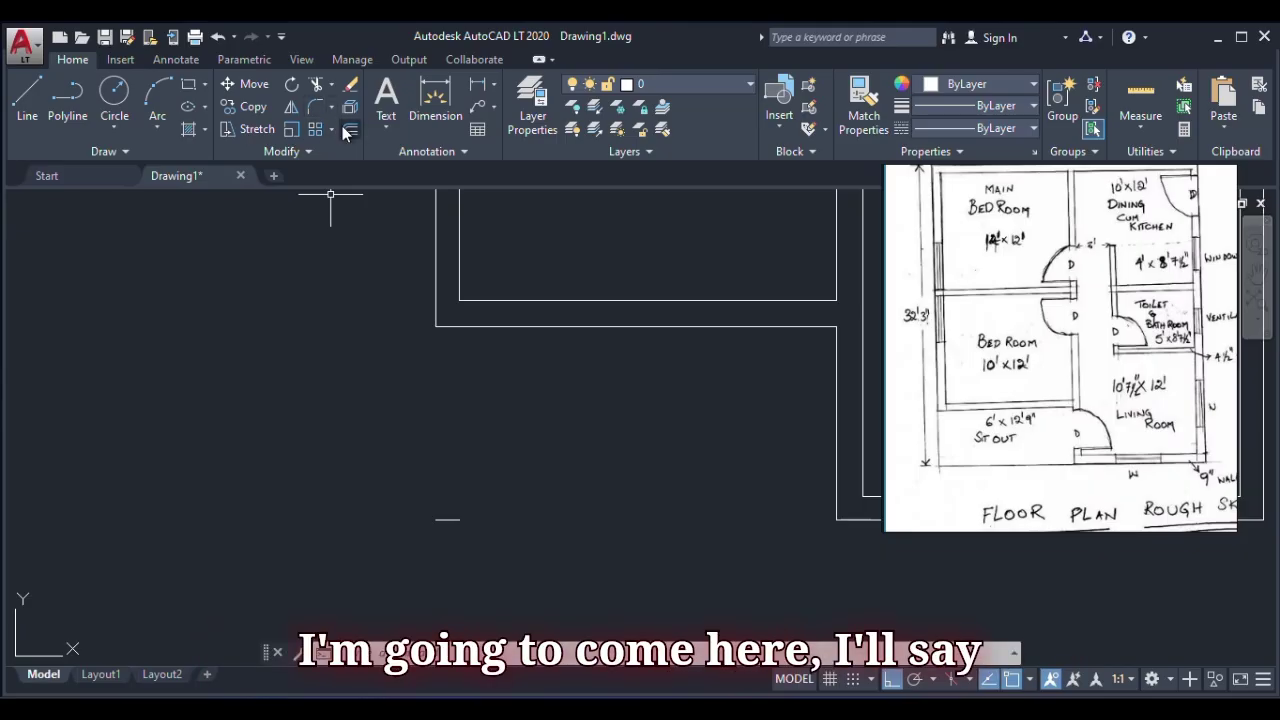
left_click(349, 130)
type("225")
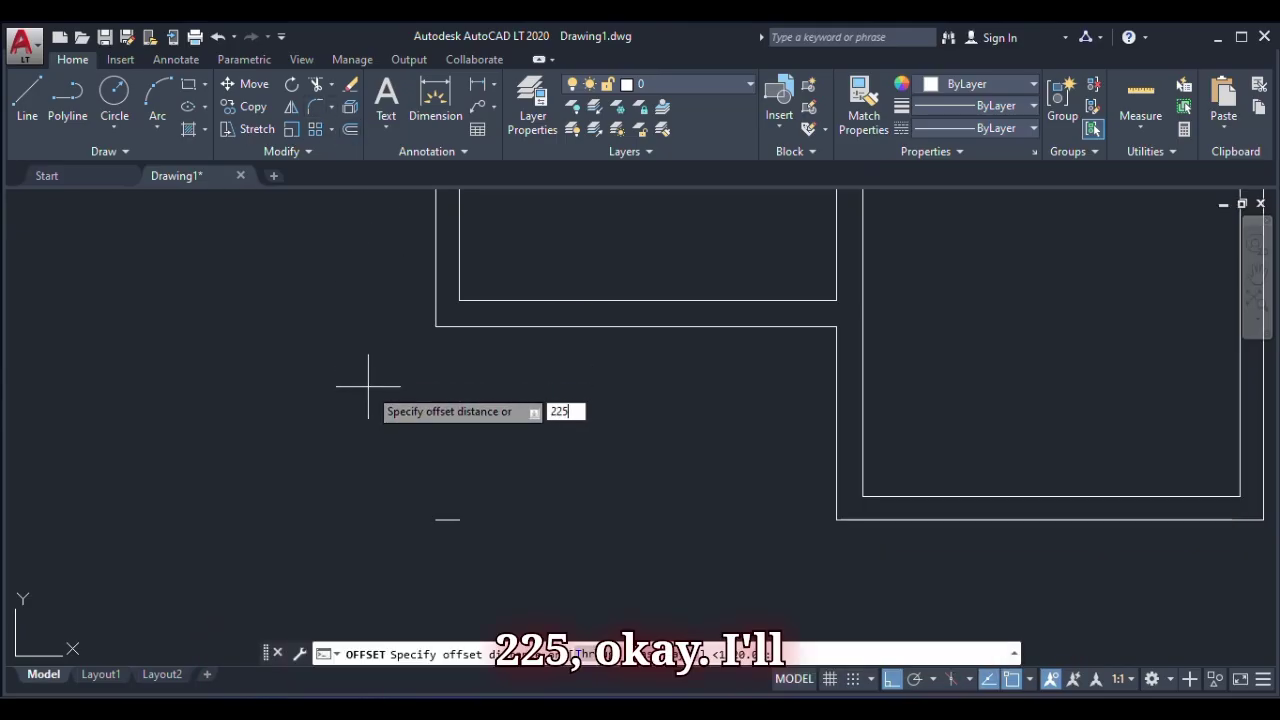
key("Return")
left_click(448, 519)
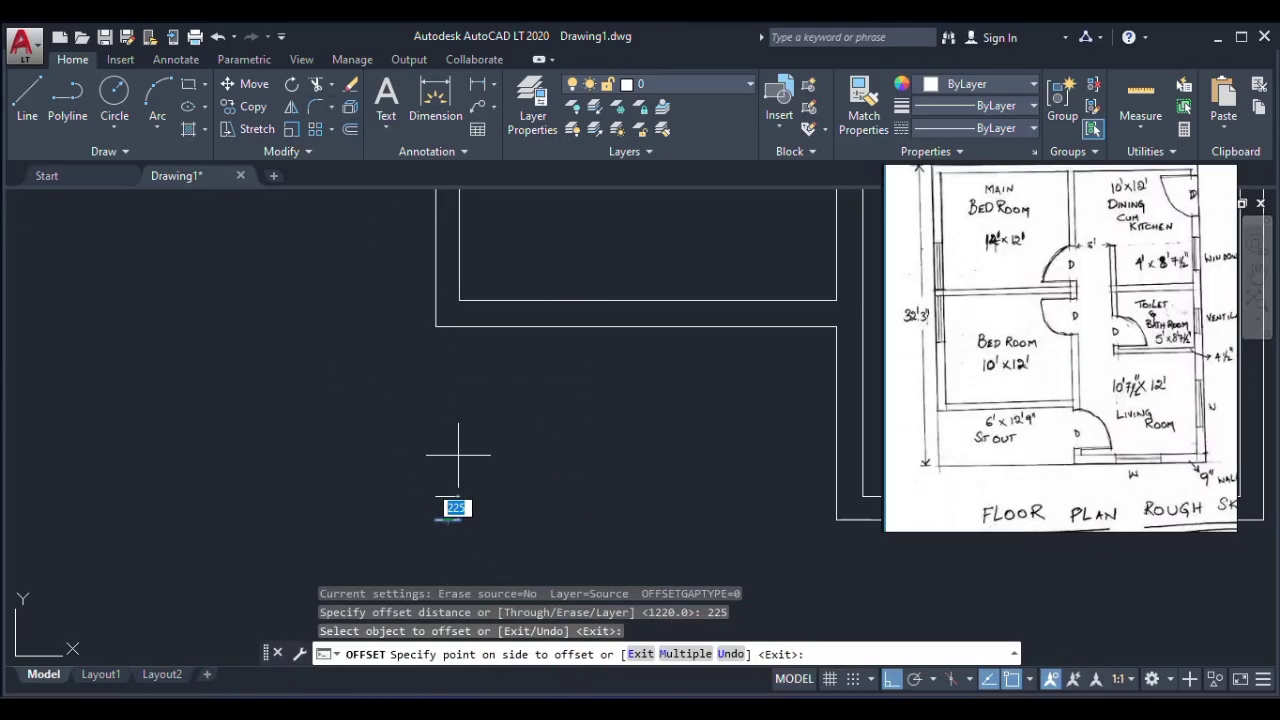
left_click(451, 455)
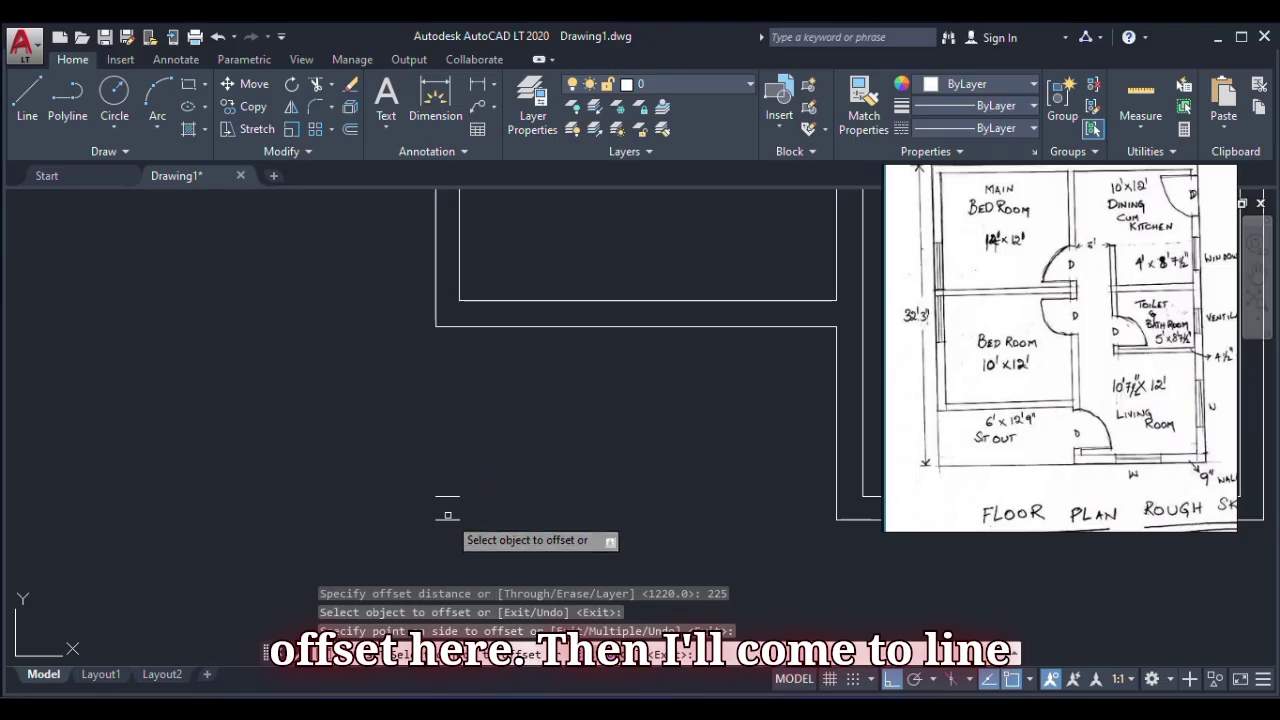
- Draw two vertical lines joining the ends of the short parallel lines to close the sit-out's square column
left_click(27, 95)
left_click(486, 460)
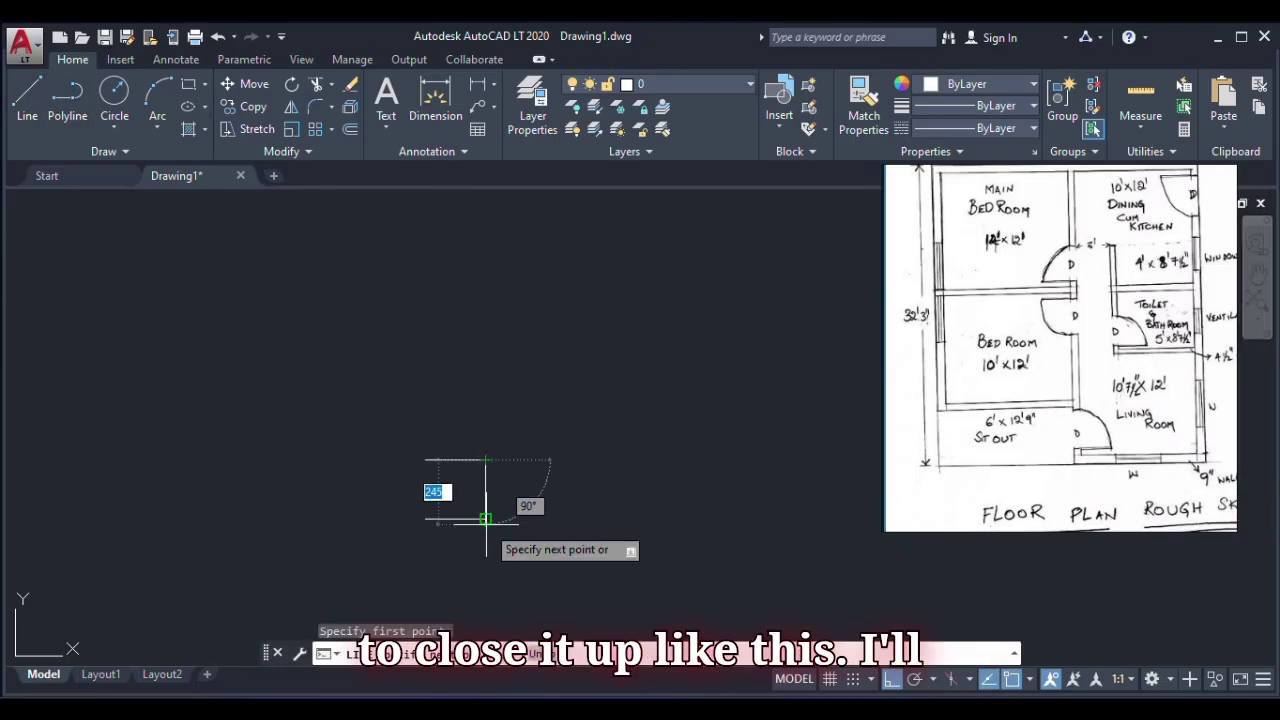
left_click(486, 519)
key("Escape")
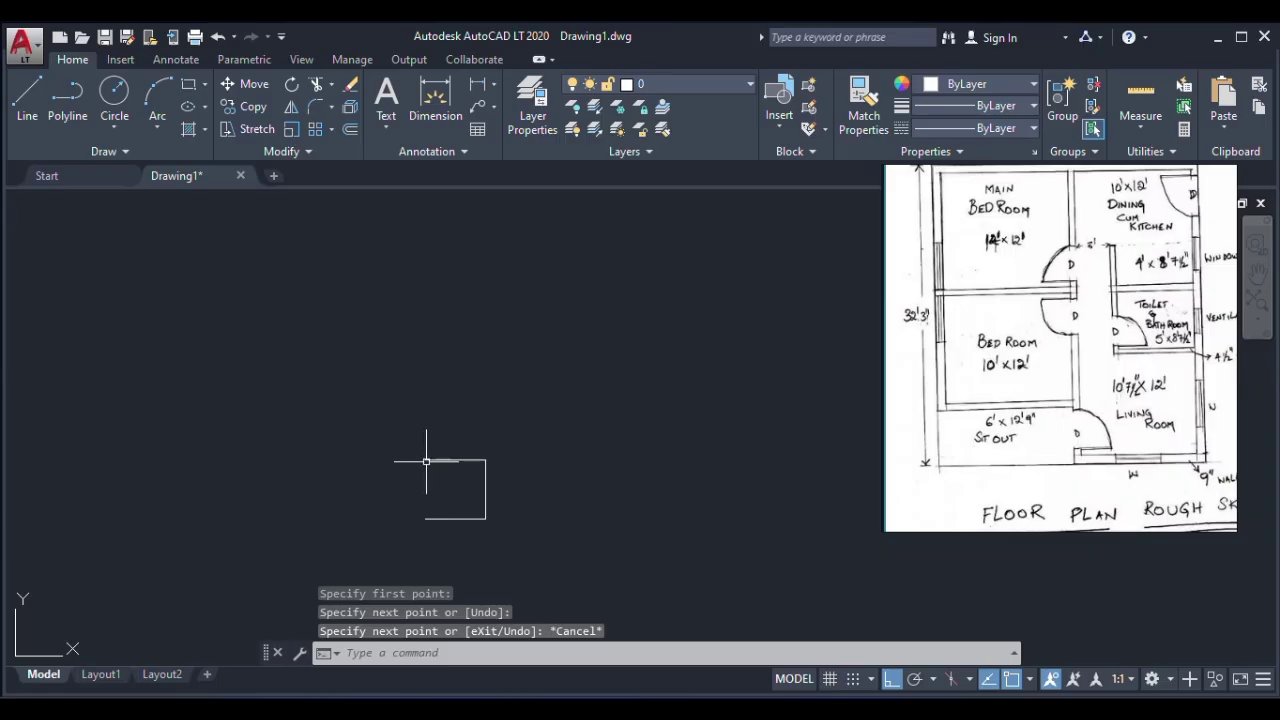
key("Return")
left_click(426, 461)
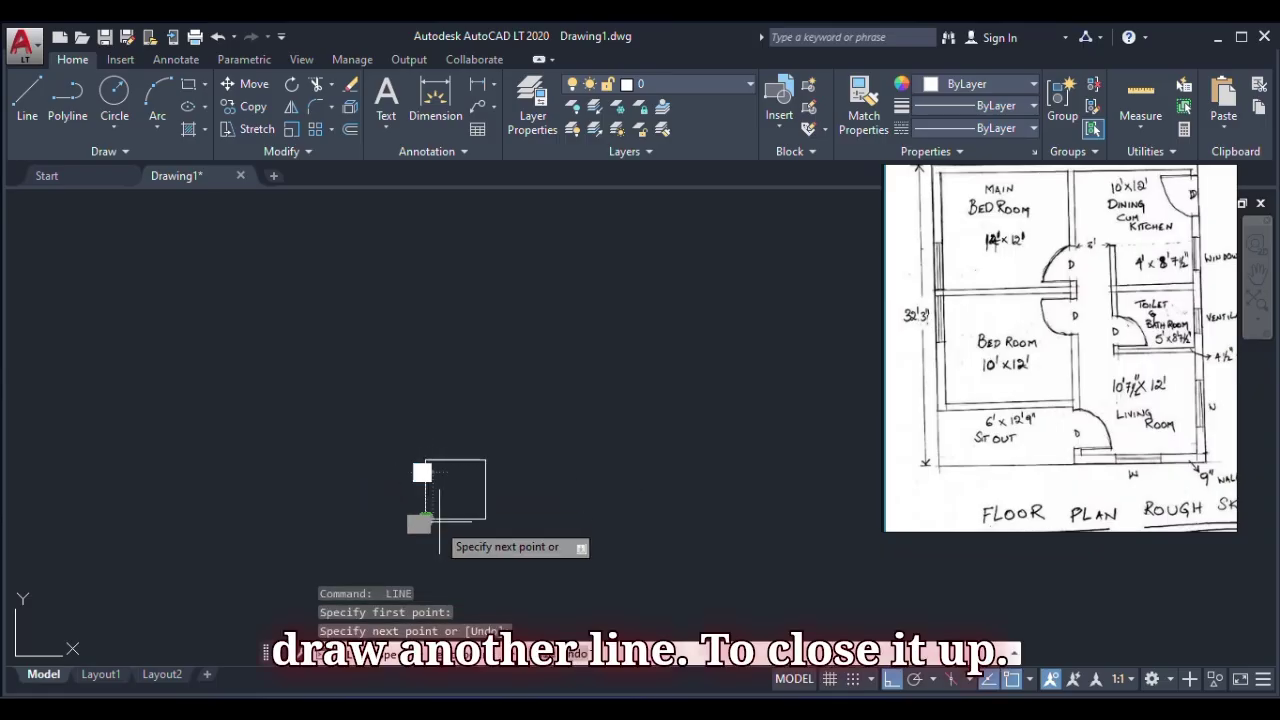
left_click(426, 519)
key("Escape")
scroll(434, 477, "up", 5)
scroll(466, 457, "down", 6)
scroll(500, 430, "up", 4)
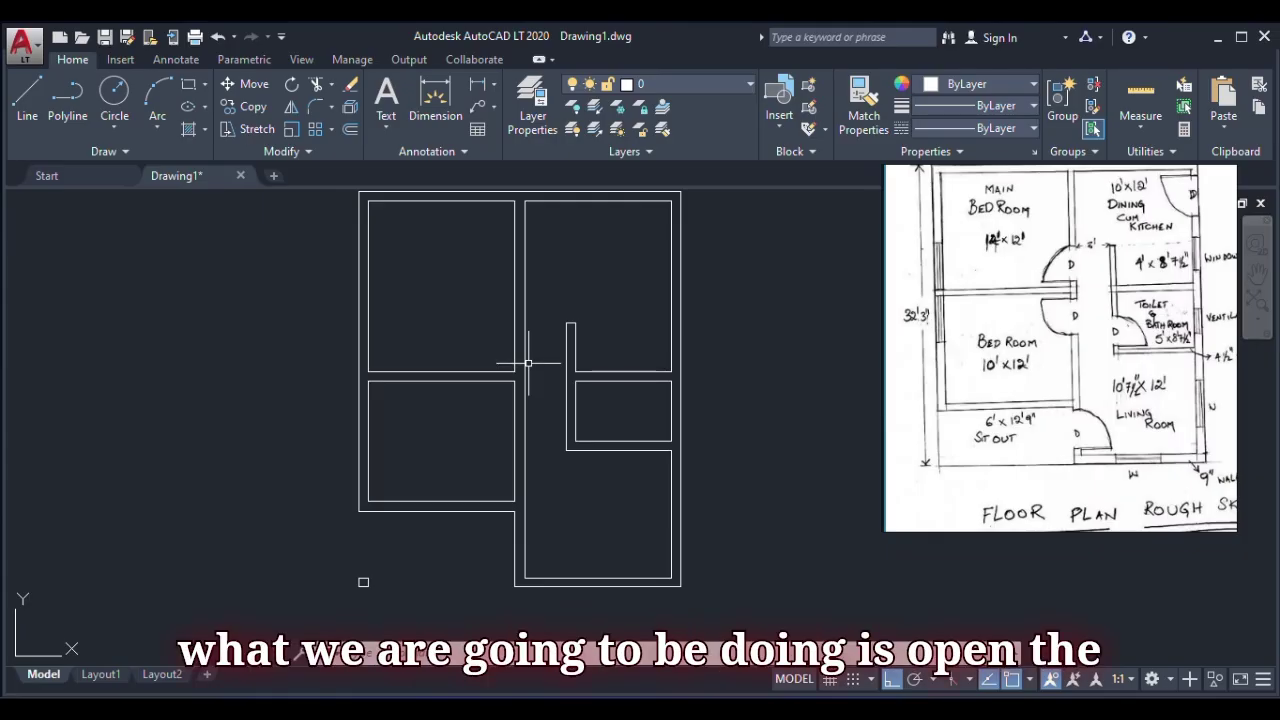
scroll(494, 373, "up", 1)
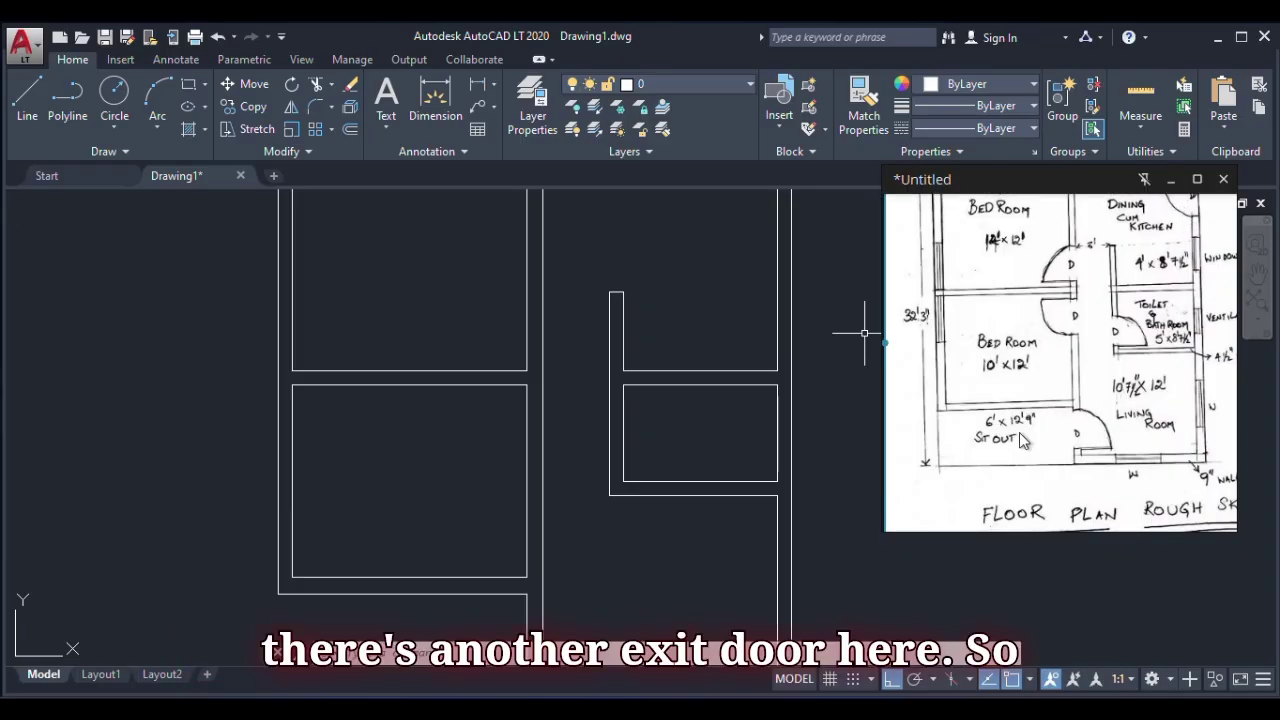
- Offset the sit-out side line of the lower bedroom's bottom wall by 1200 downward to mark the entrance door
scroll(1104, 299, "down", 1)
scroll(544, 436, "down", 2)
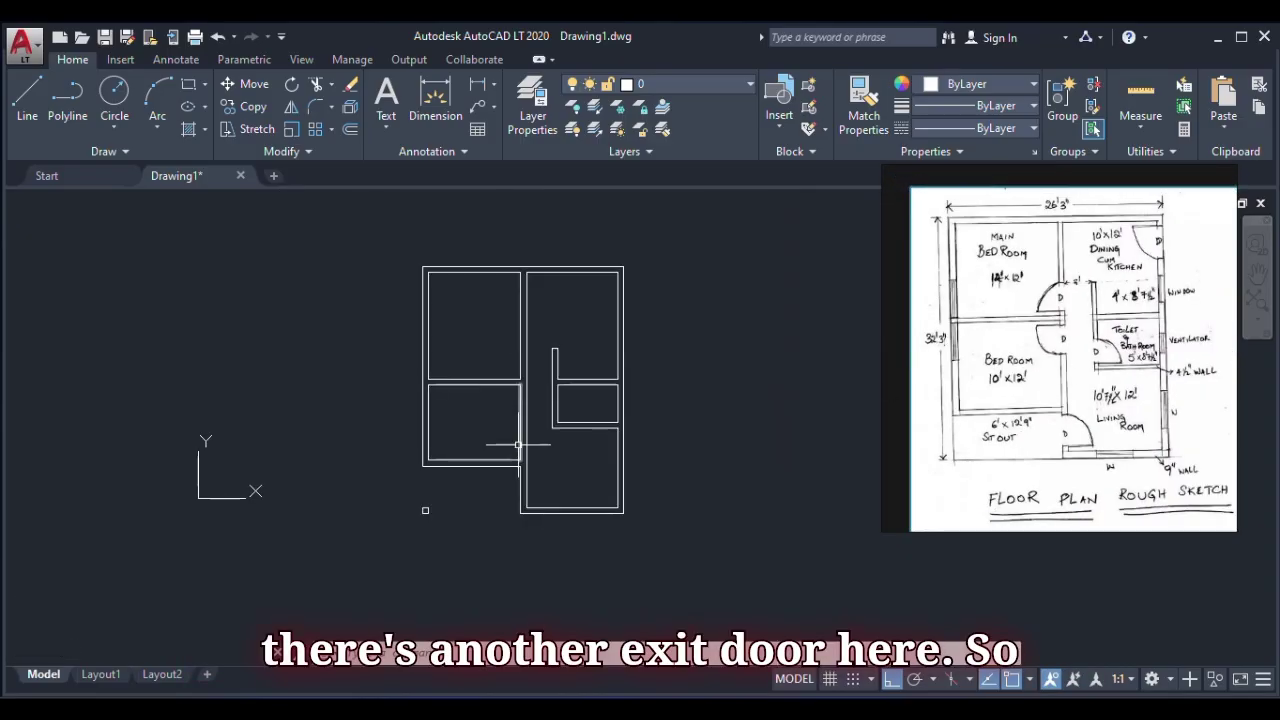
scroll(519, 498, "up", 4)
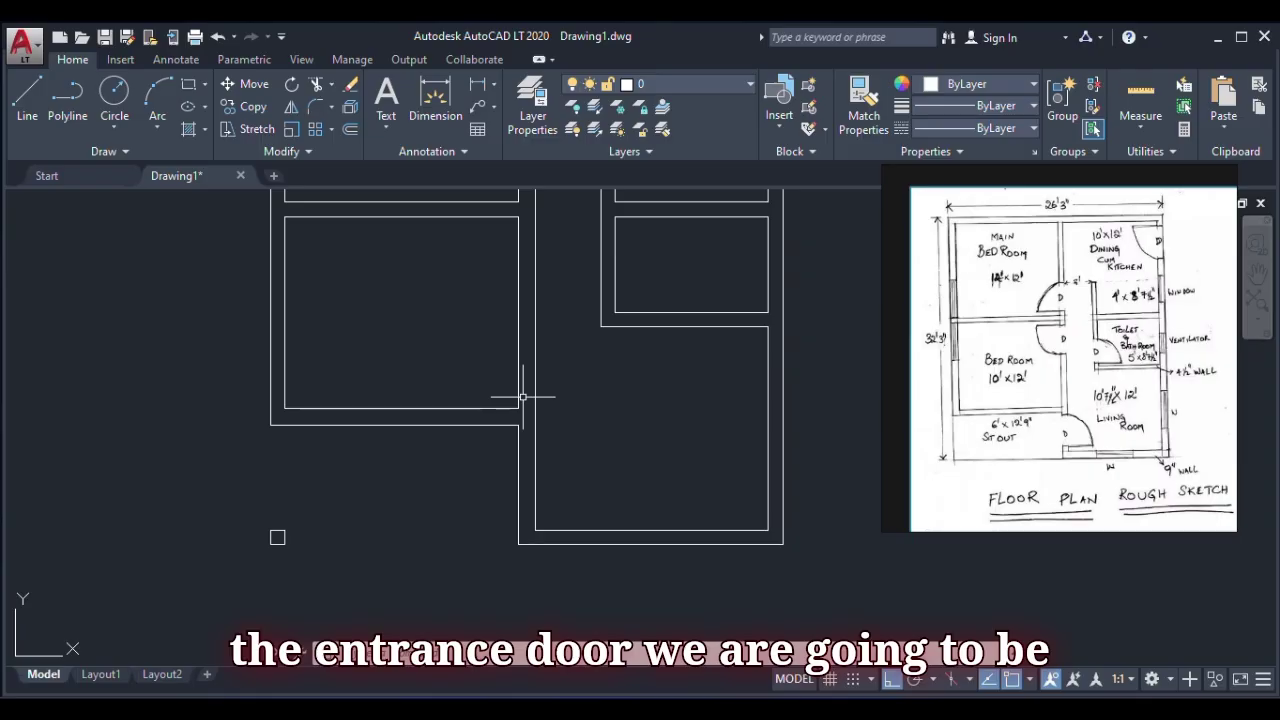
scroll(519, 467, "up", 2)
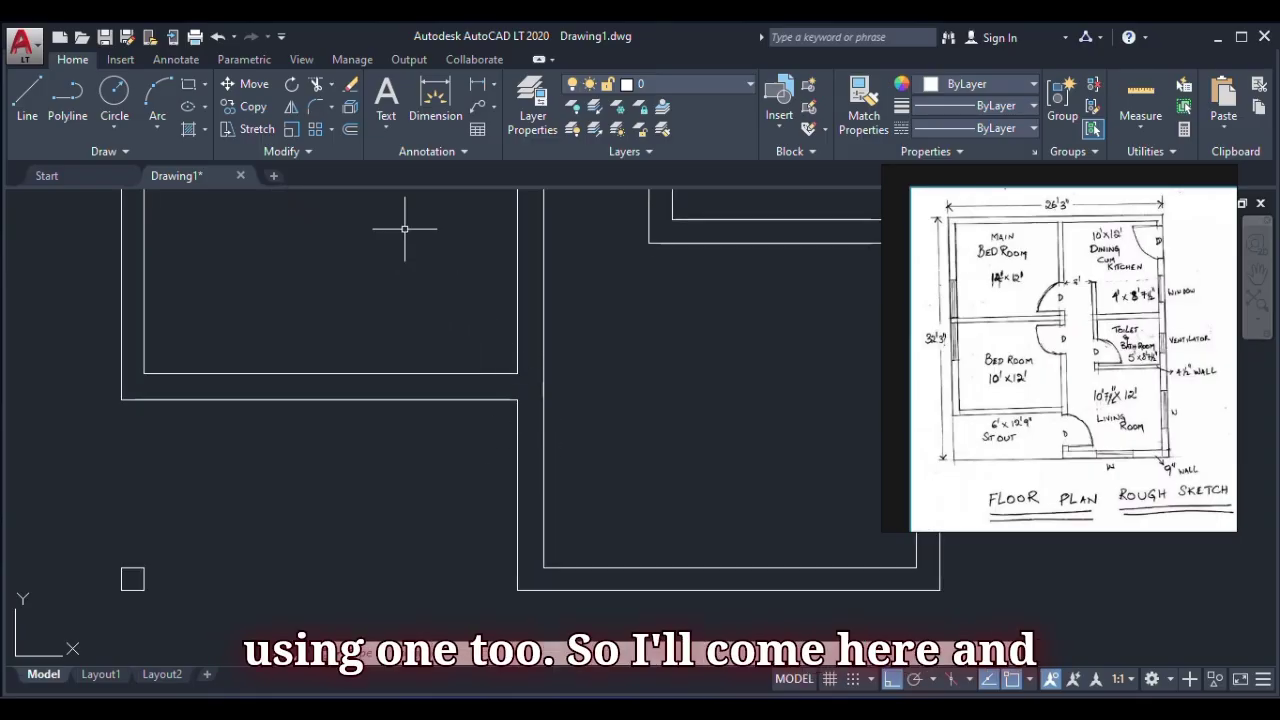
left_click(350, 130)
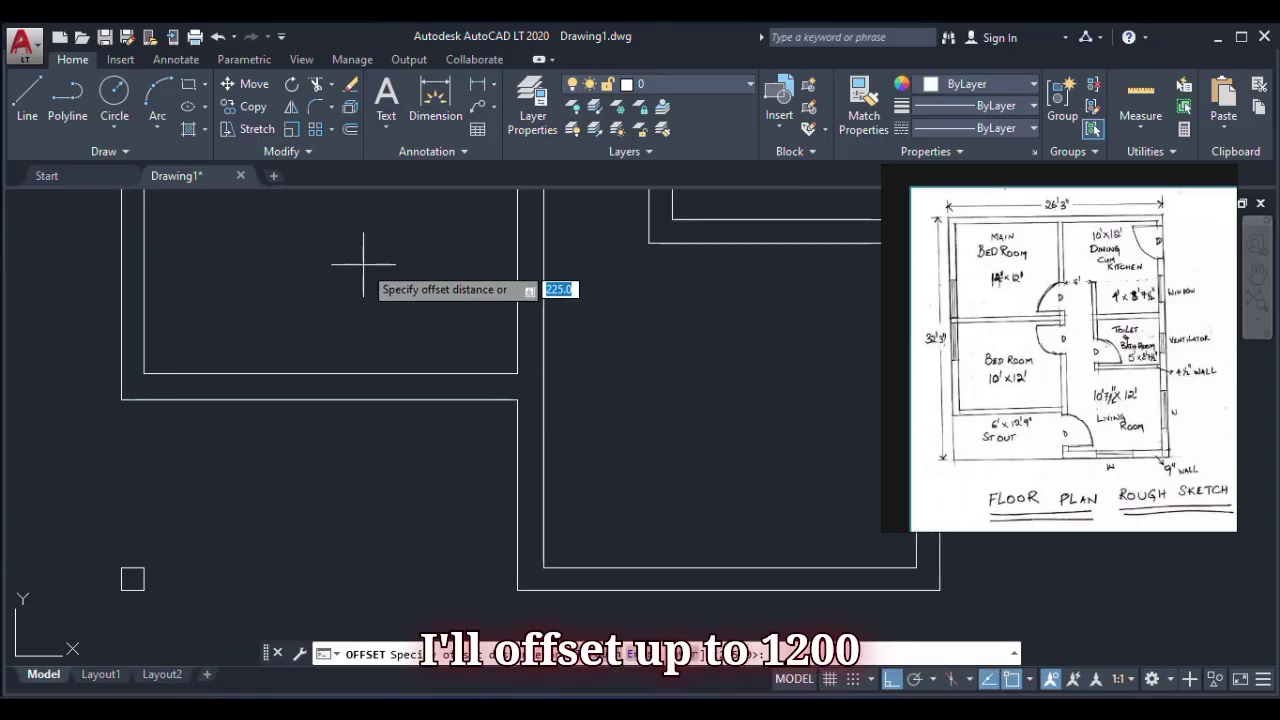
type("1200")
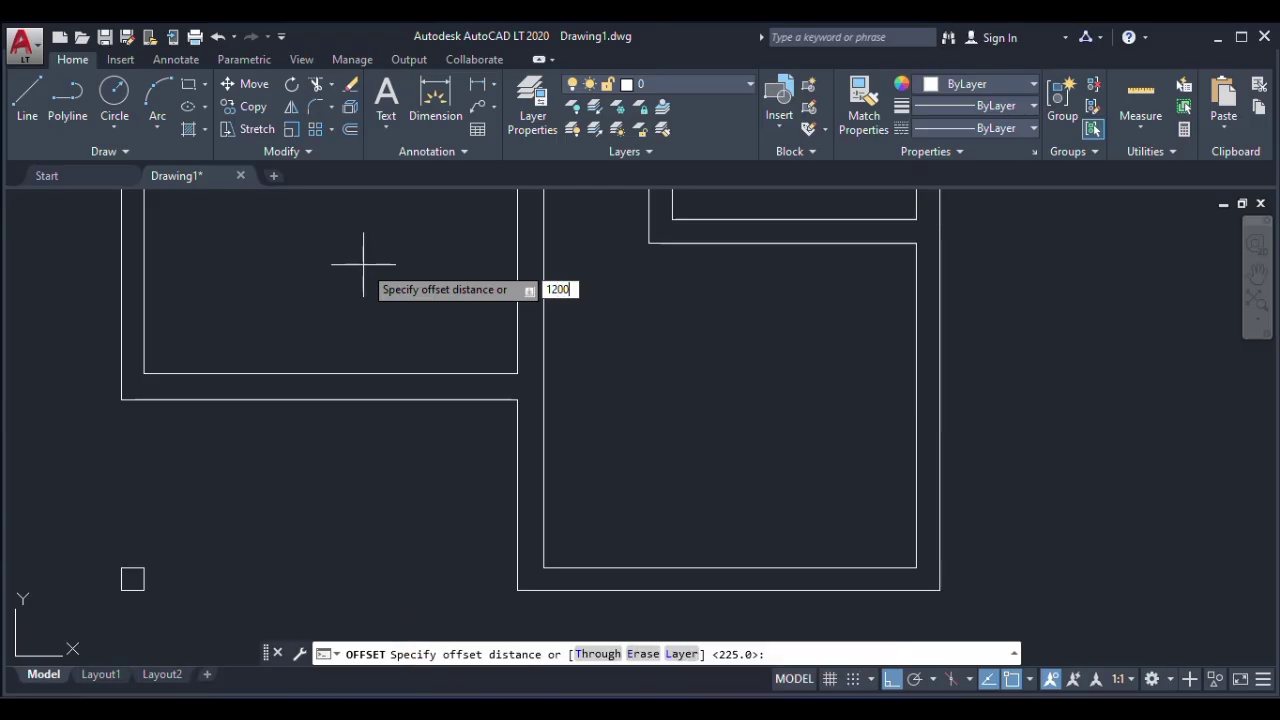
key("Return")
left_click(510, 399)
left_click(479, 471)
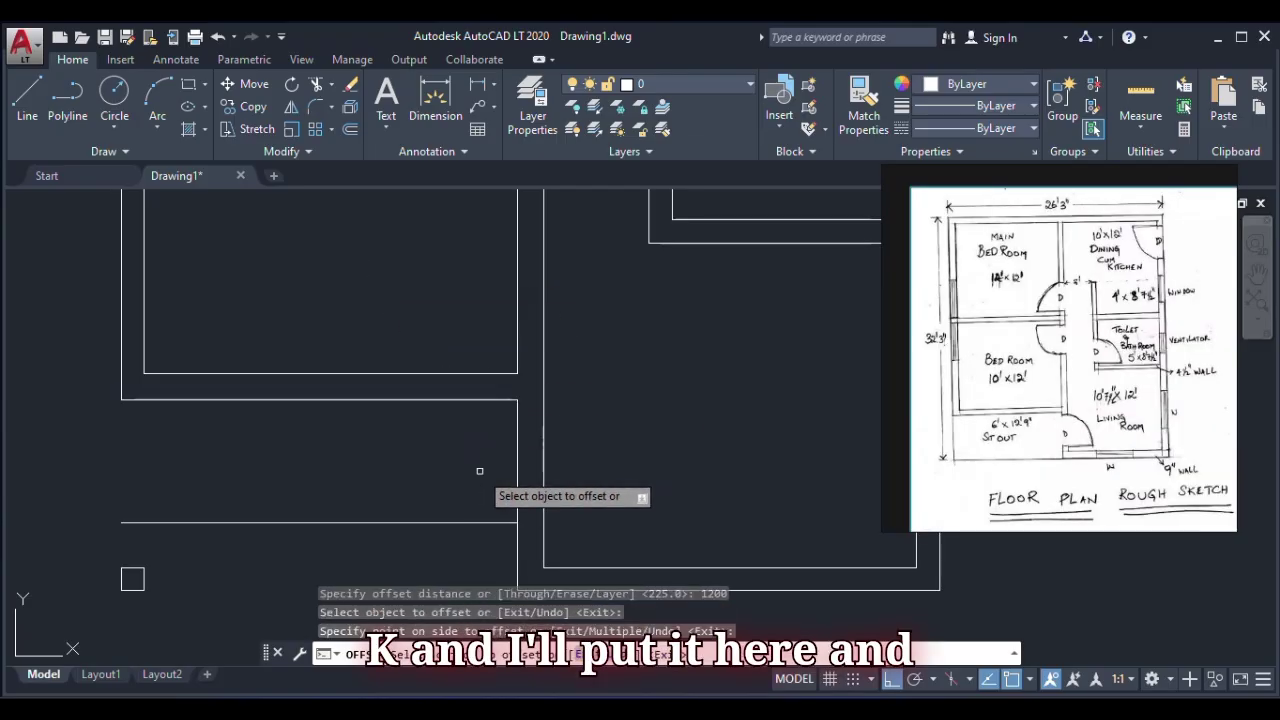
left_click(510, 478)
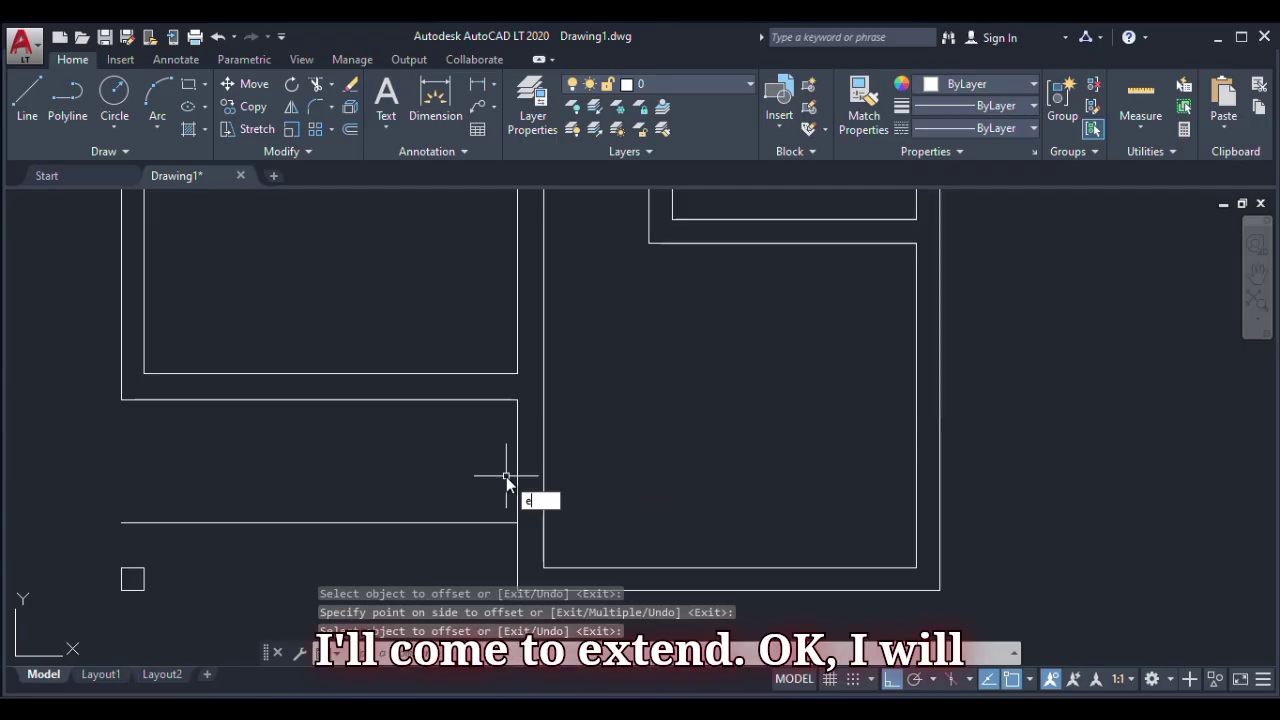
- Extend the bedroom's bottom wall line and the offset door line across the wall to the living room's inner face
key("Return")
key("Return")
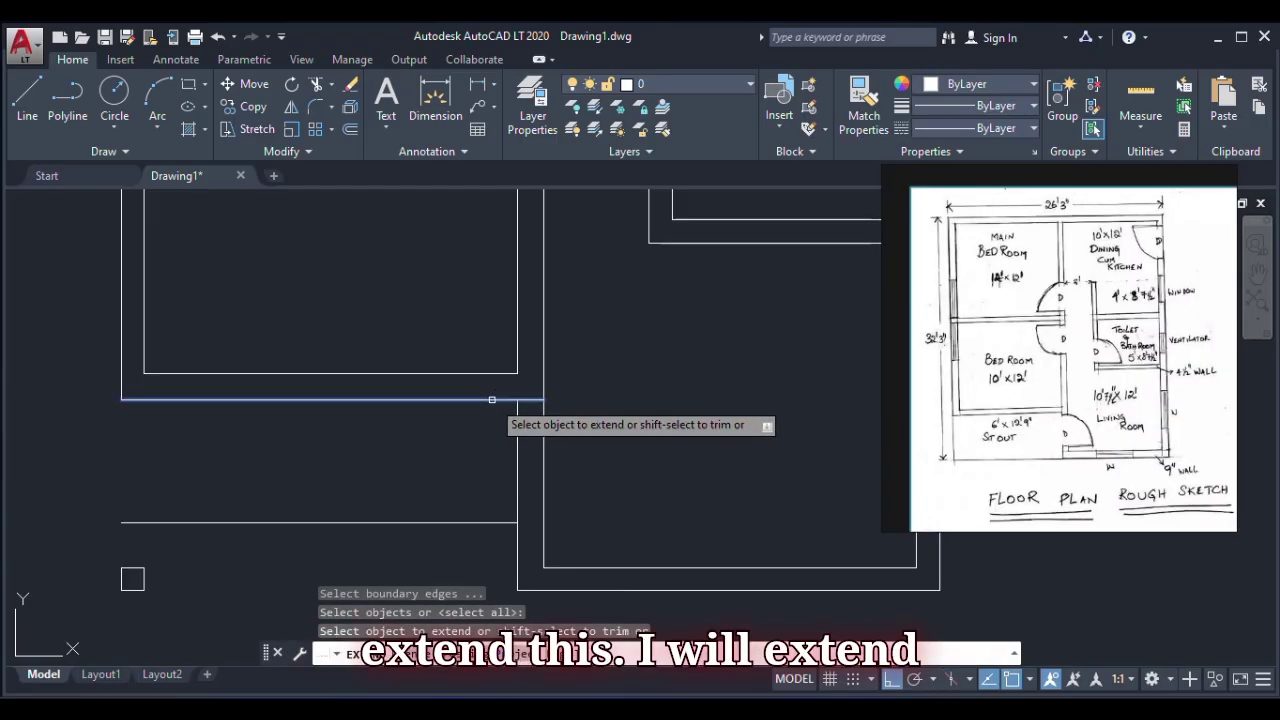
left_click(495, 522)
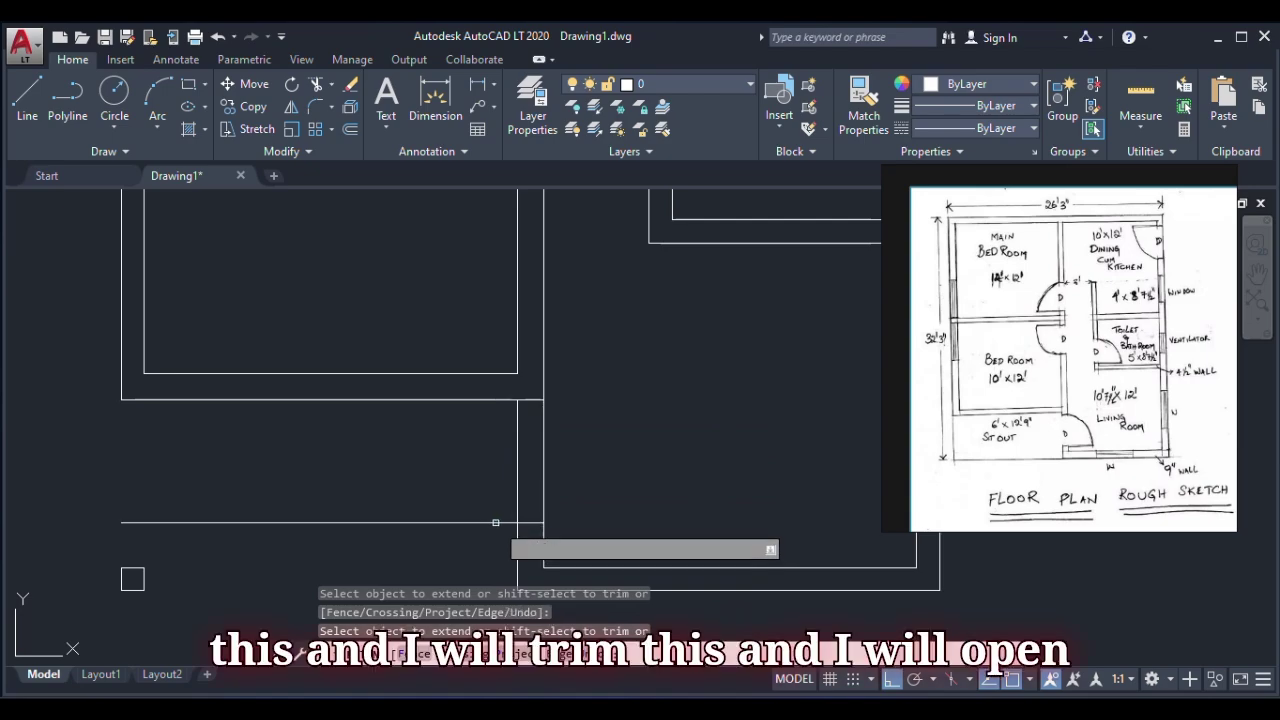
- Trim the excess door line in the sit-out and the wall lines between the jambs to open the entrance, ending Extend
left_click(488, 521, "shift")
left_click(572, 454, "shift")
left_click(504, 462, "shift")
scroll(540, 450, "down", 4)
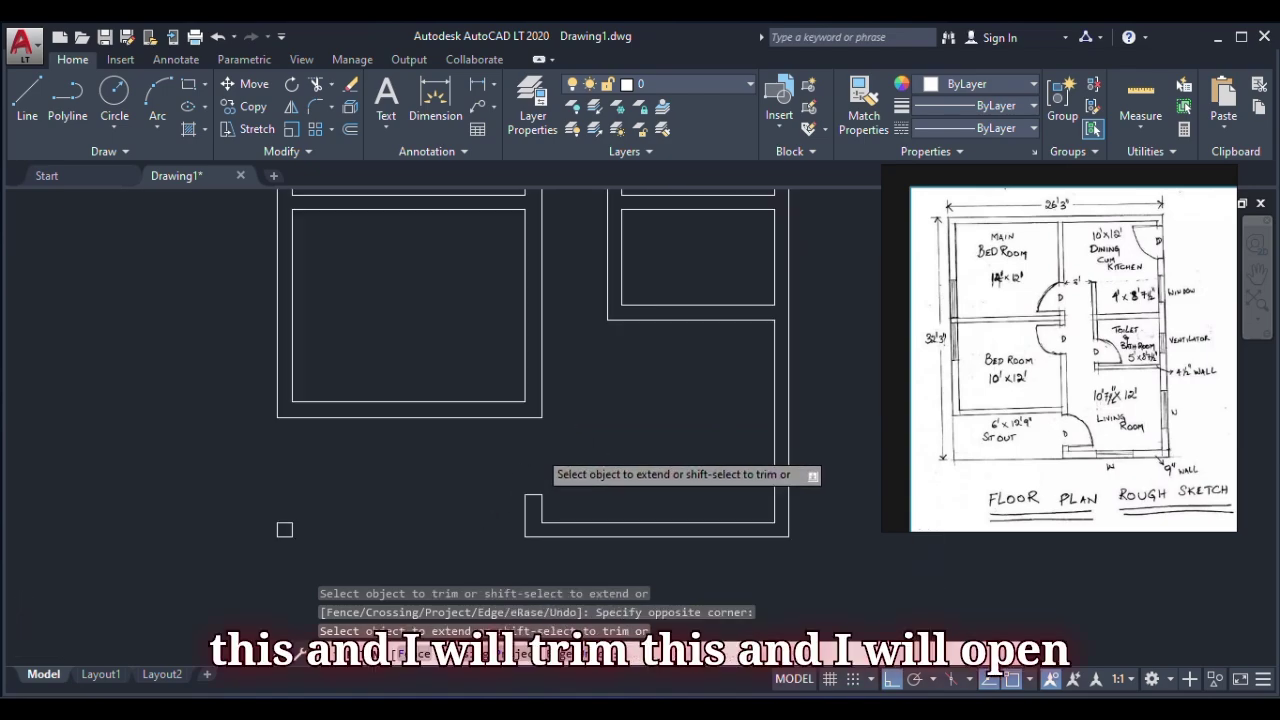
scroll(549, 416, "up", 2)
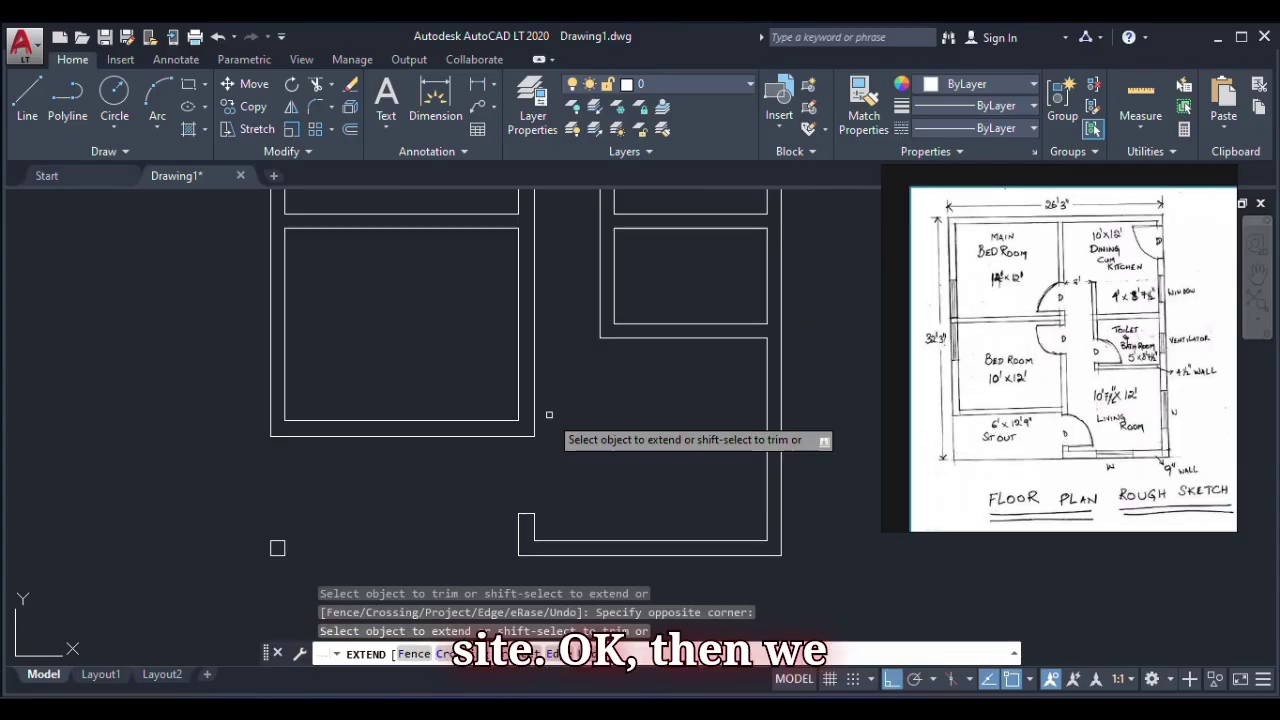
scroll(537, 480, "down", 3)
scroll(531, 471, "up", 3)
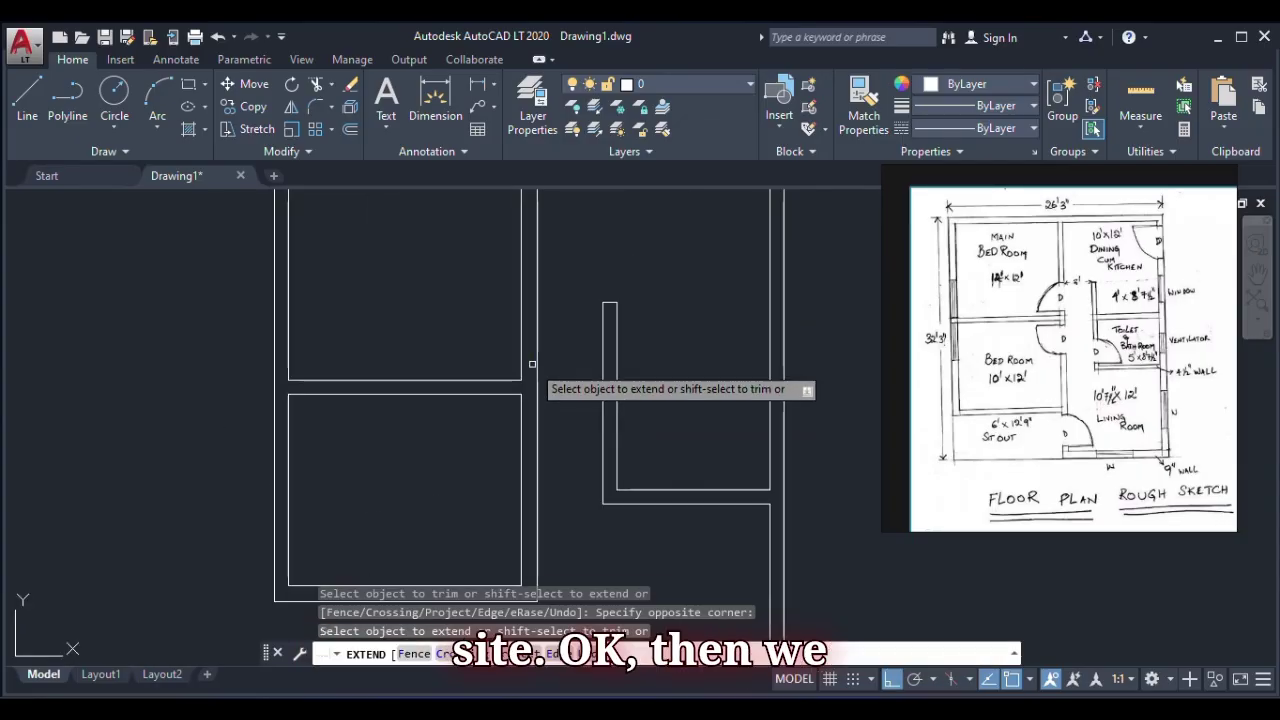
right_click(444, 298)
left_click(478, 312)
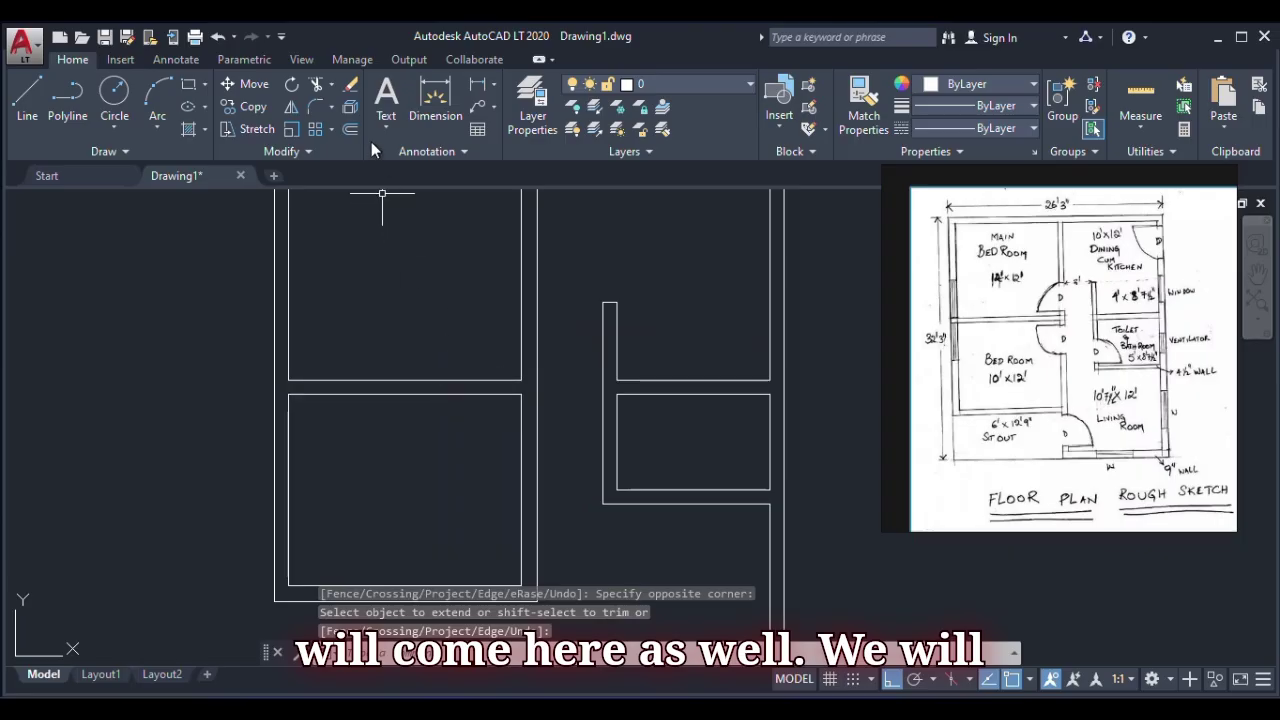
- Offset the two lines of the wall between the bedrooms by 900, one into each bedroom
left_click(351, 130)
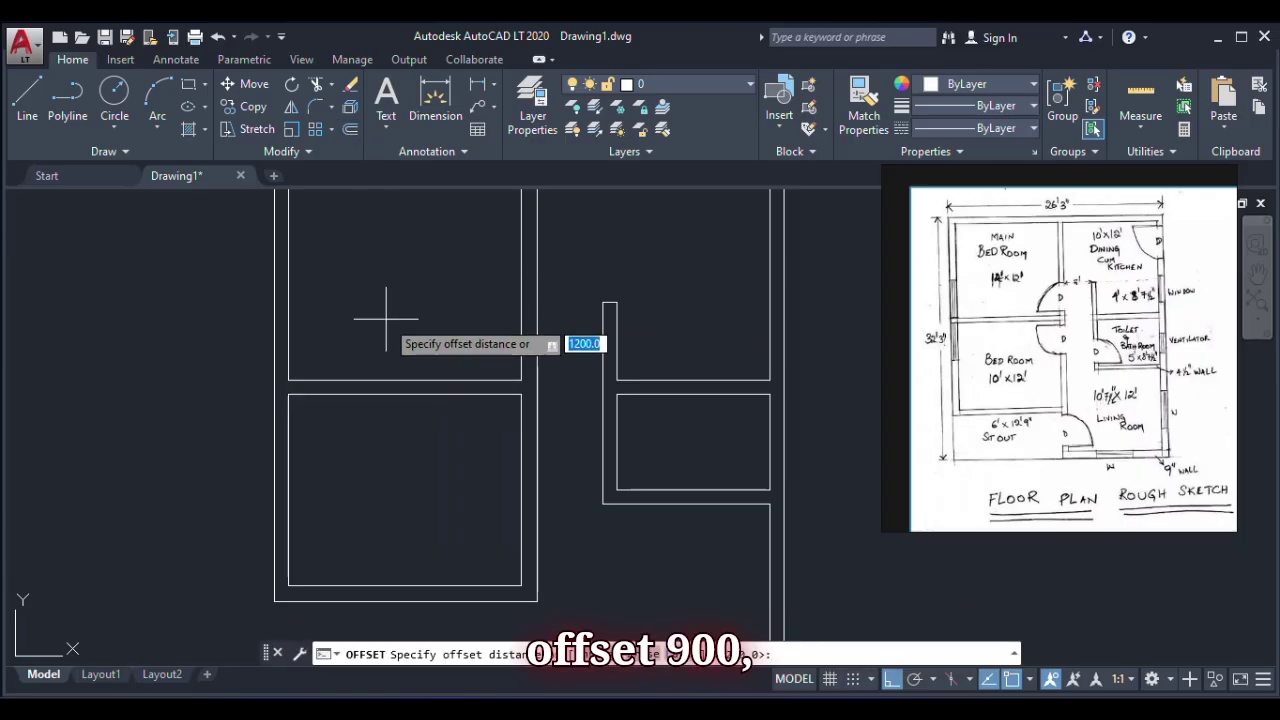
type("900")
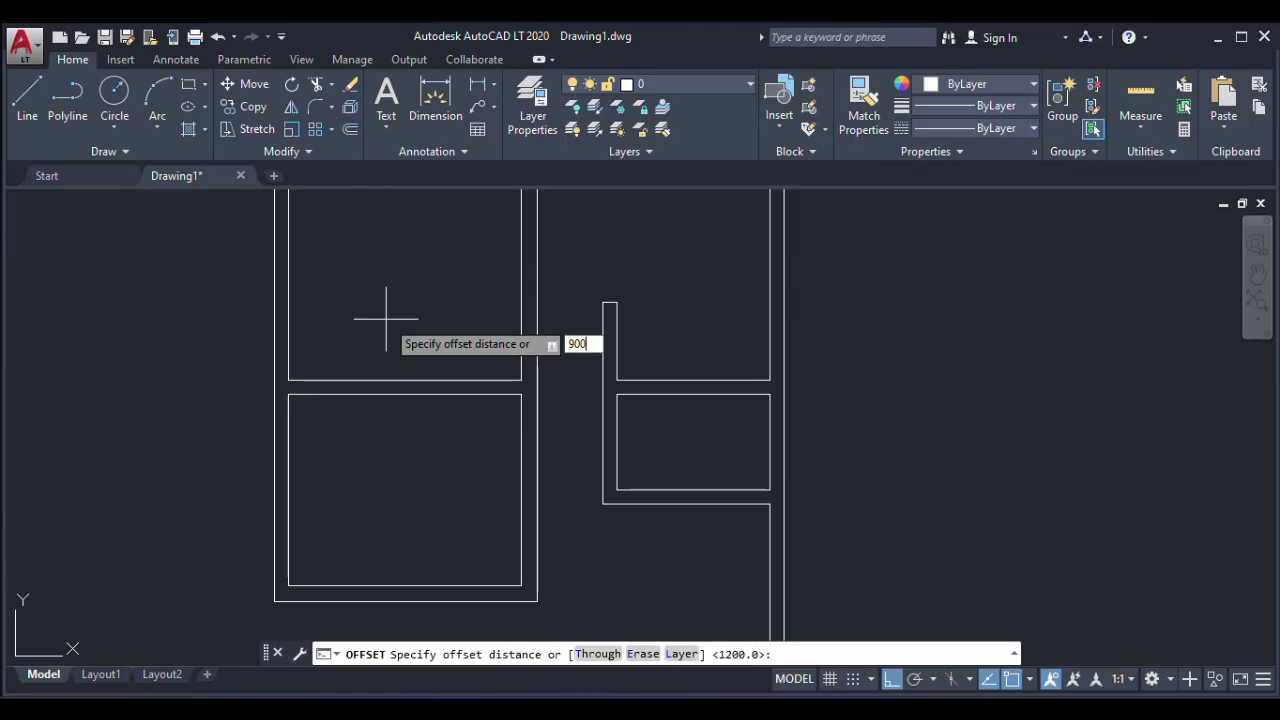
key("Return")
left_click(492, 395)
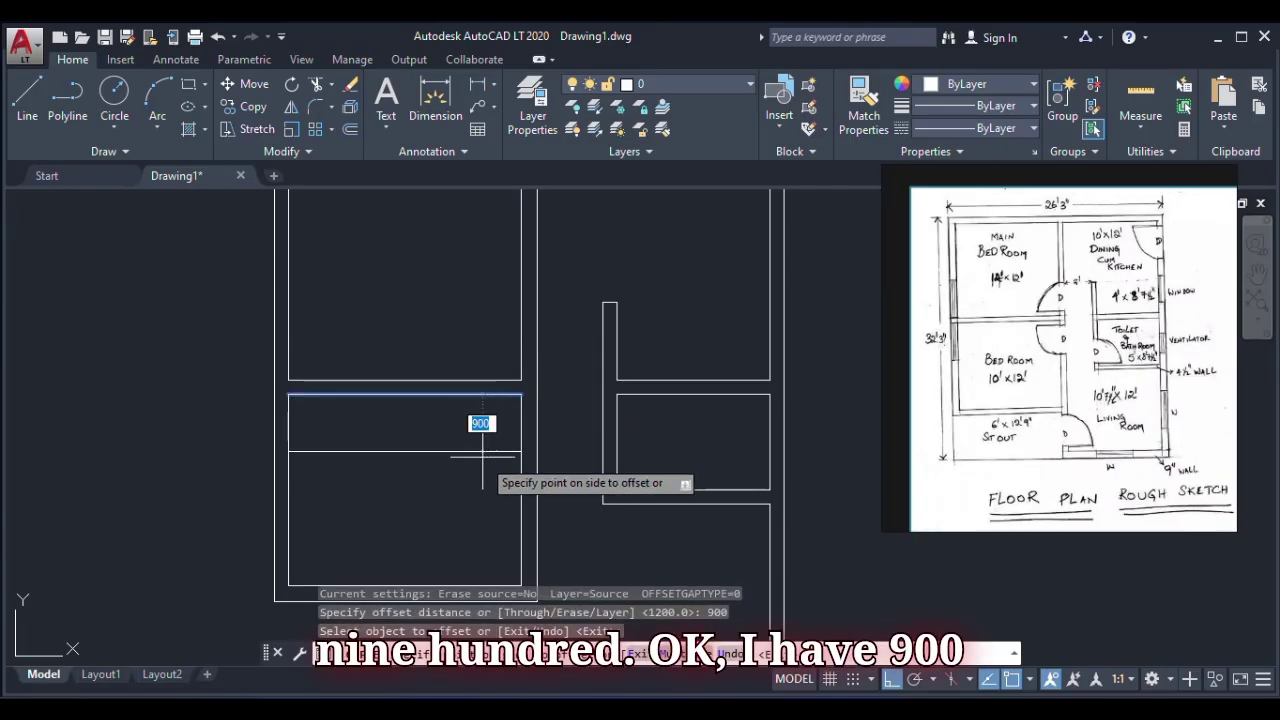
left_click(482, 462)
left_click(488, 380)
left_click(483, 338)
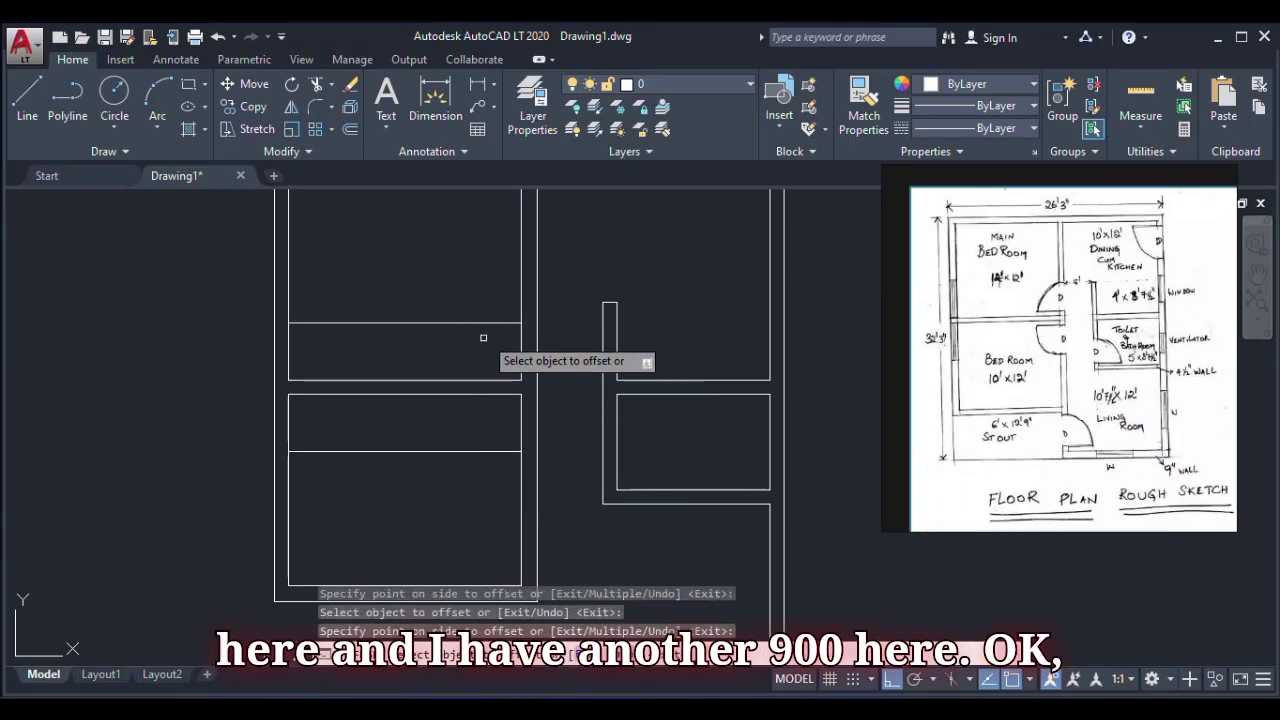
key("Return")
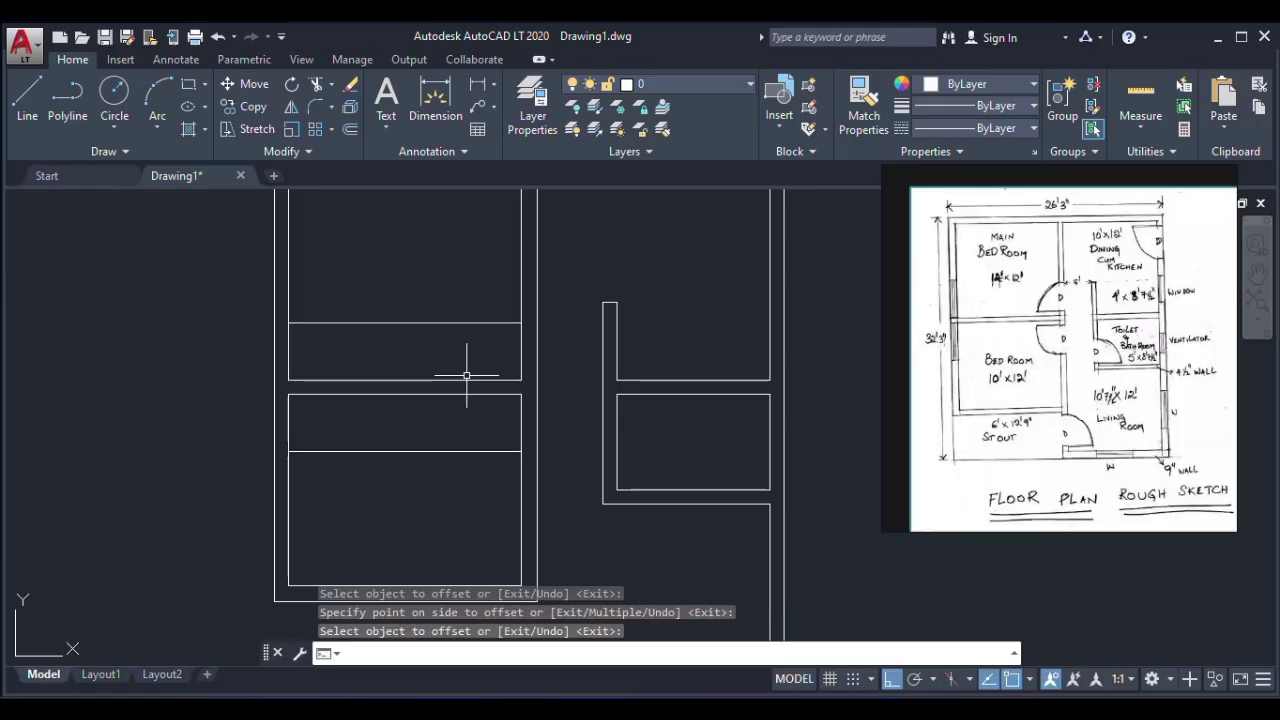
- Extend both 900 offset lines across the corridor wall, trim their parts inside the bedrooms, and extend the partition's upper line through the wall
type("tr")
key("Return")
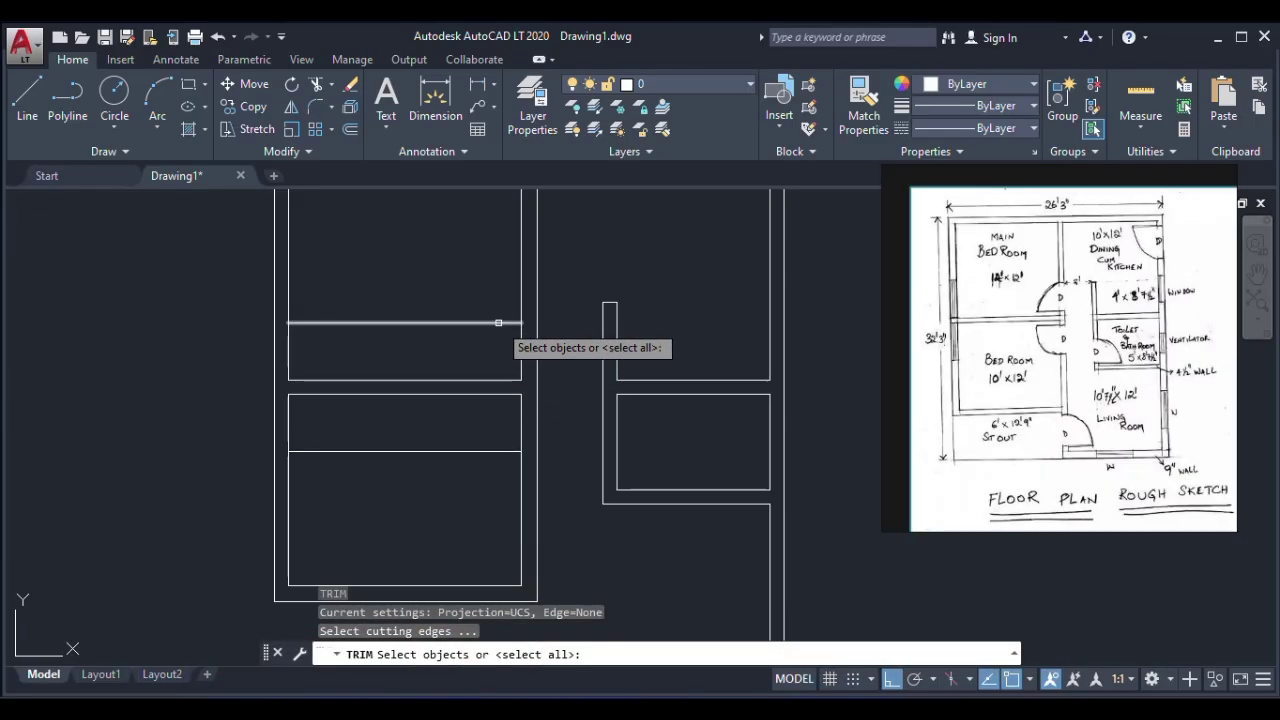
key("Return")
left_click(504, 323, "shift")
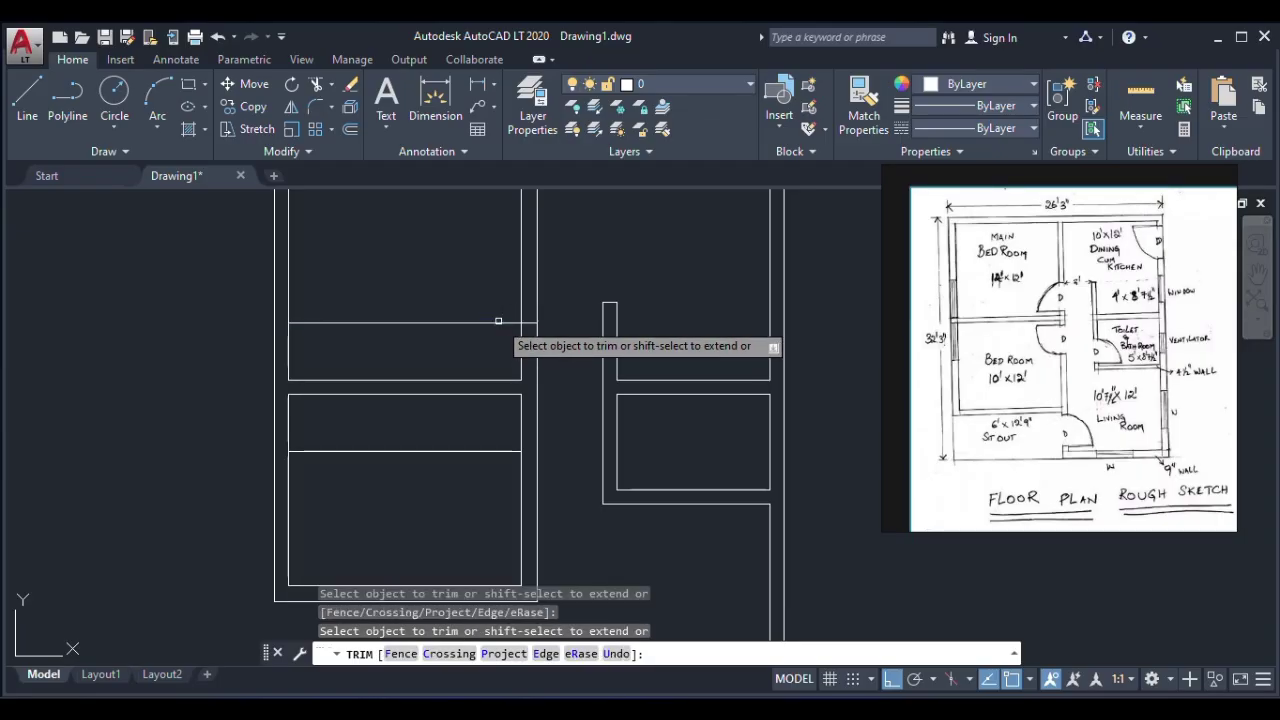
left_click(509, 452)
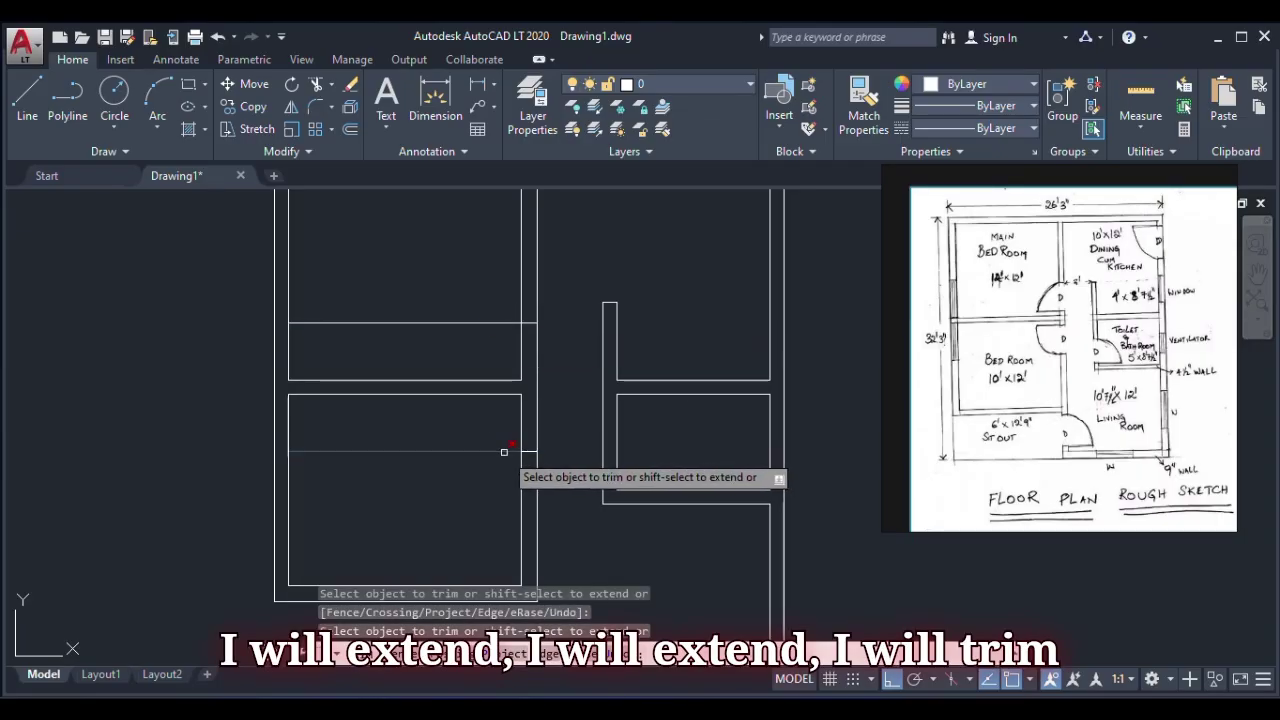
left_click(509, 324)
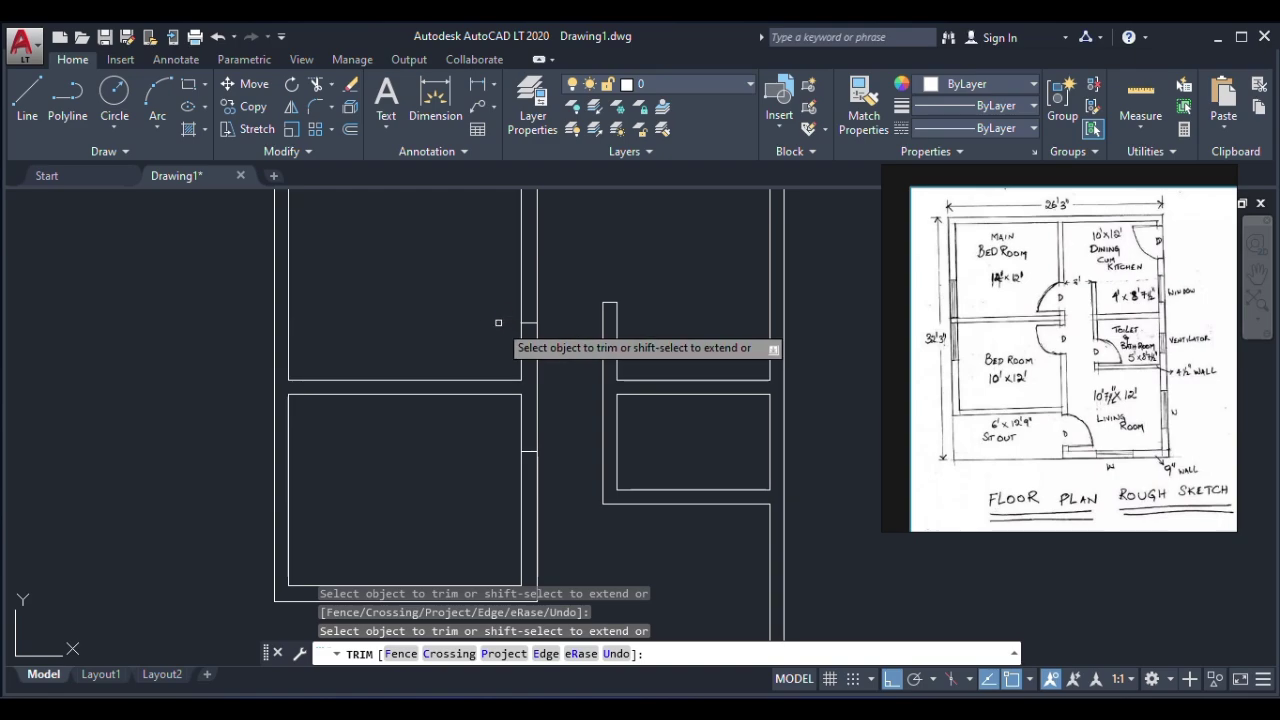
left_click(506, 380, "shift")
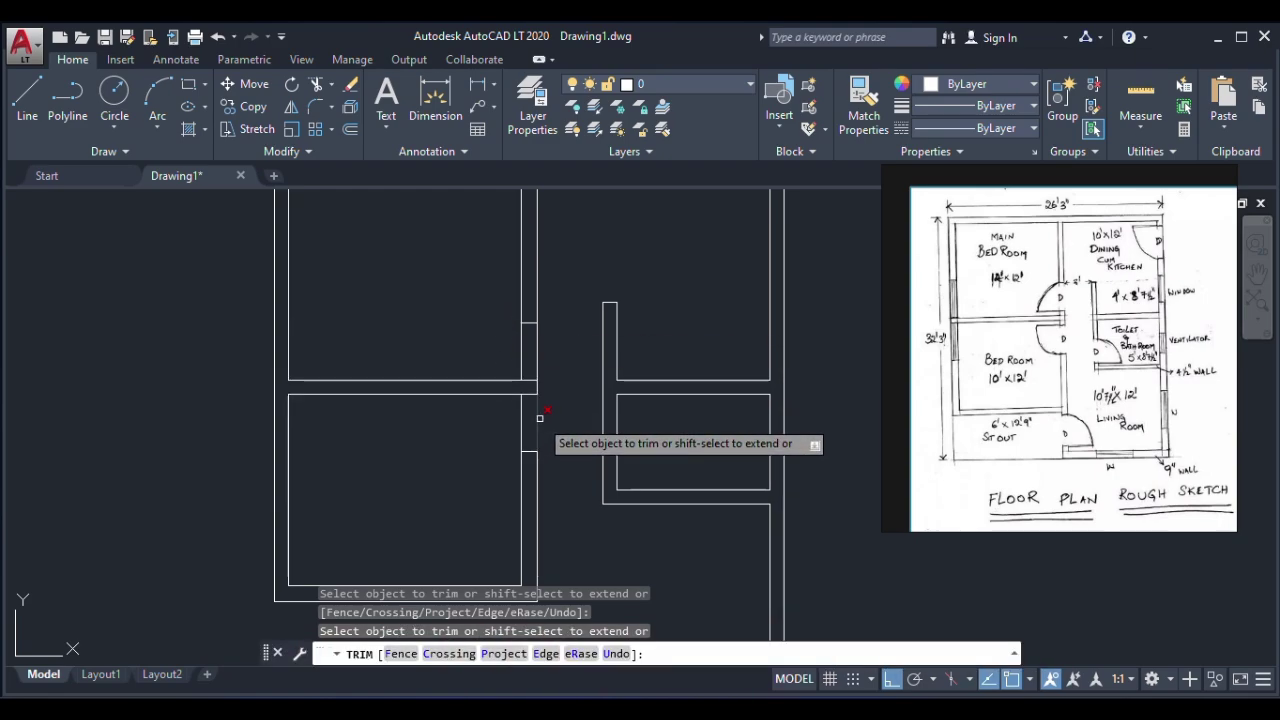
- Undo the trims and extensions of the bedroom door lines and end the Trim command
key("ctrl+z")
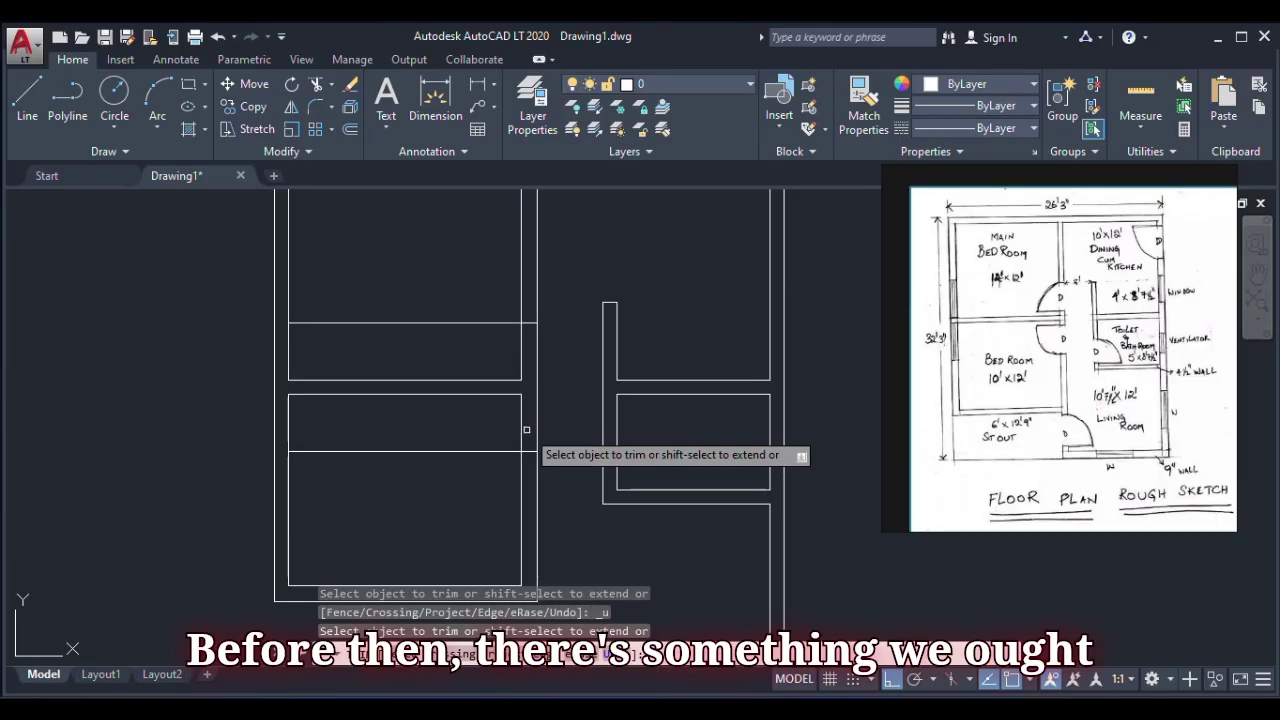
scroll(500, 369, "up", 4)
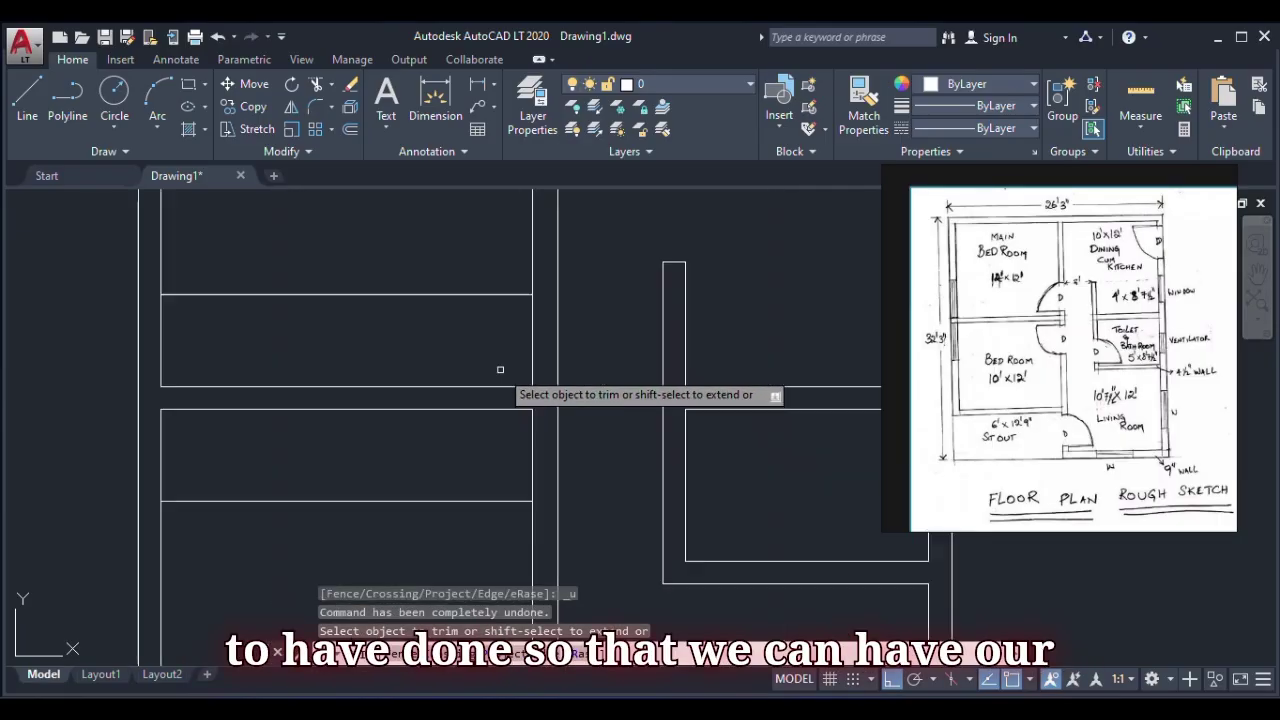
scroll(500, 369, "down", 4)
scroll(1097, 345, "up", 5)
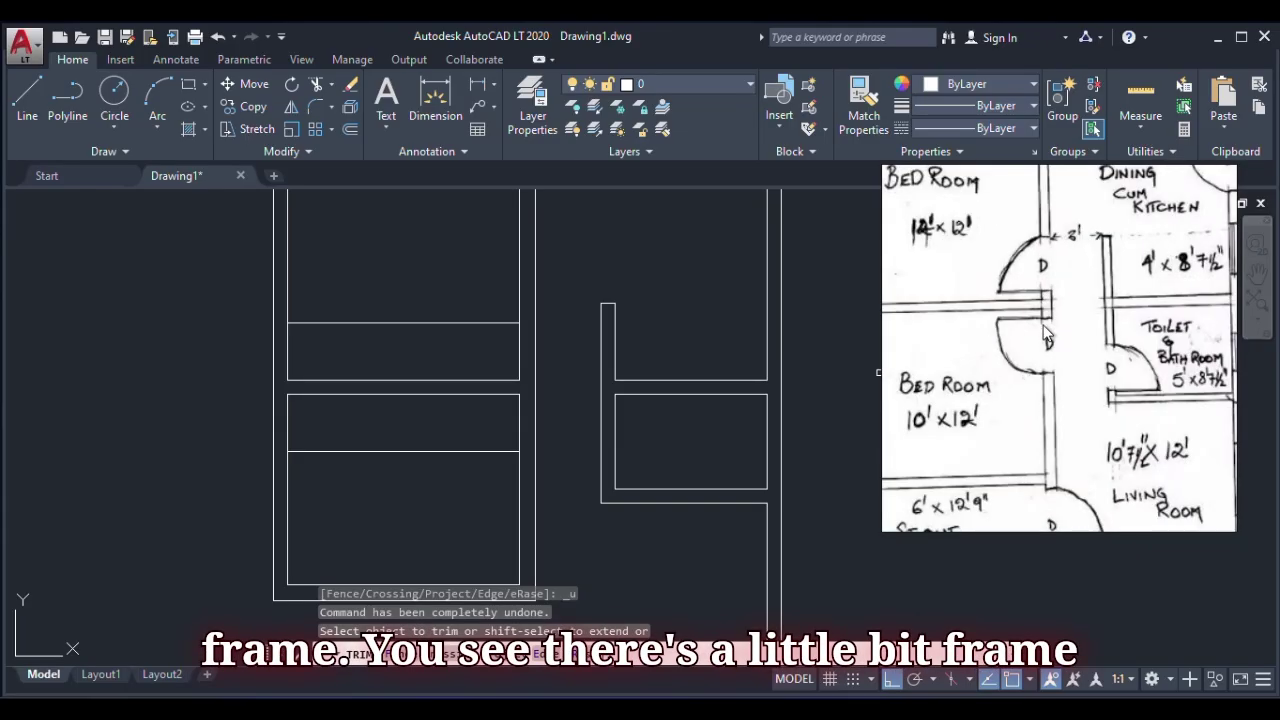
scroll(434, 363, "down", 2)
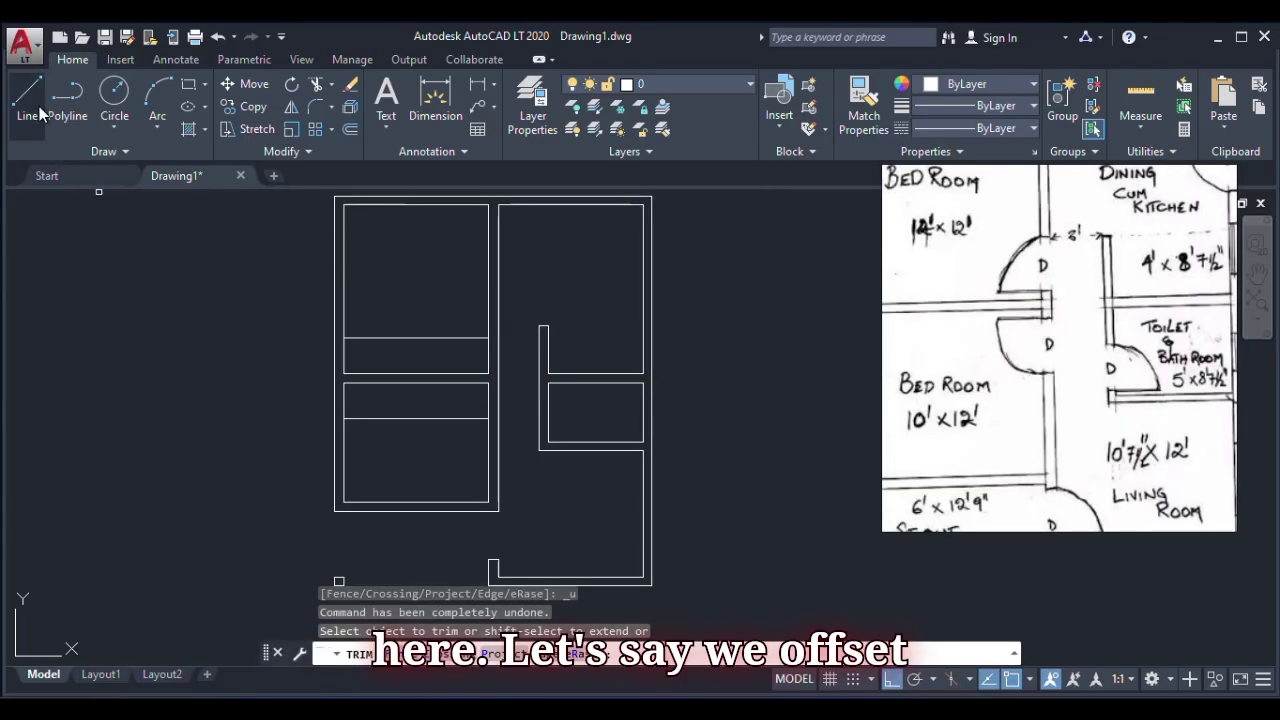
key("Return")
- Offset the two lines of the wall between the bedrooms by 150, one into each bedroom, for the door frames
scroll(473, 419, "up", 2)
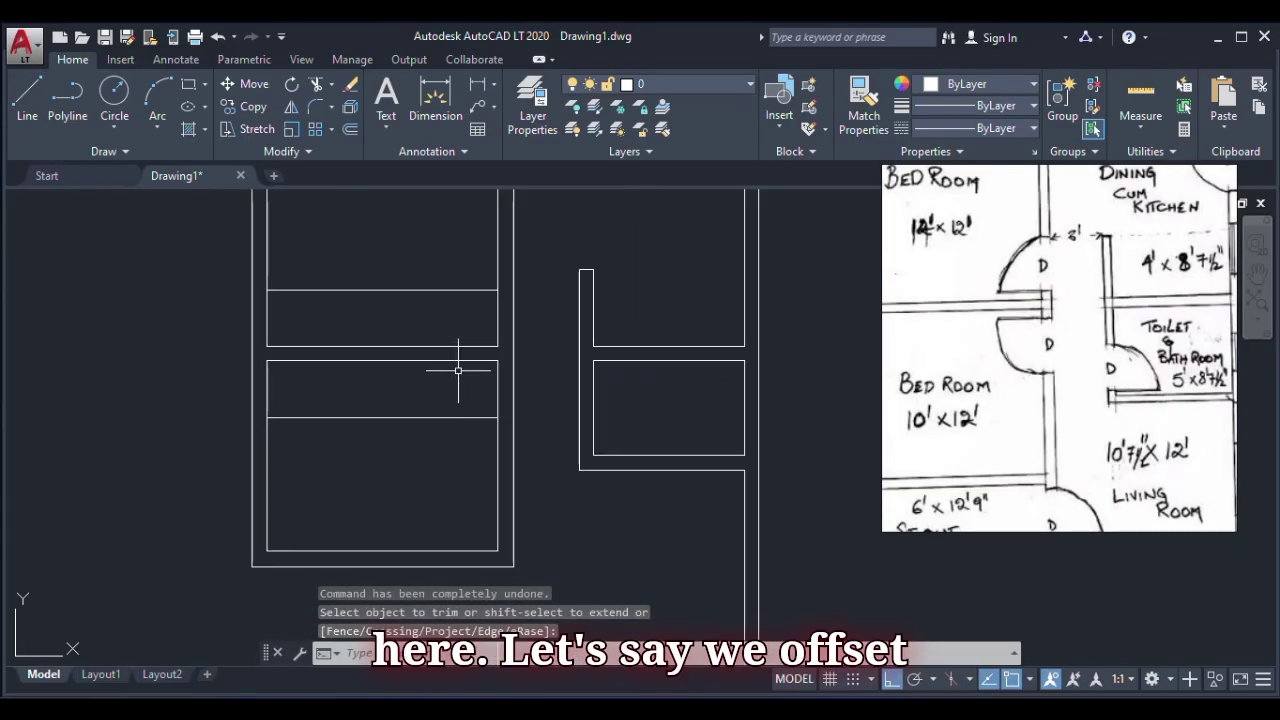
left_click(349, 130)
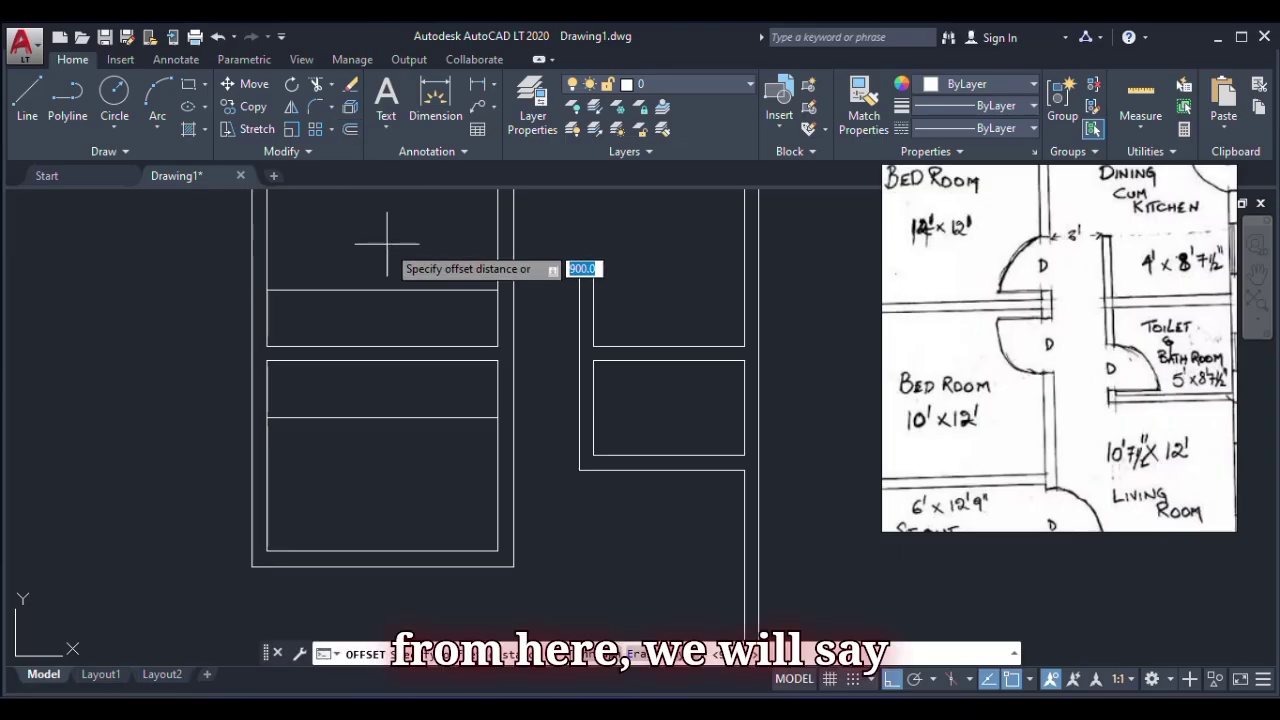
type("150")
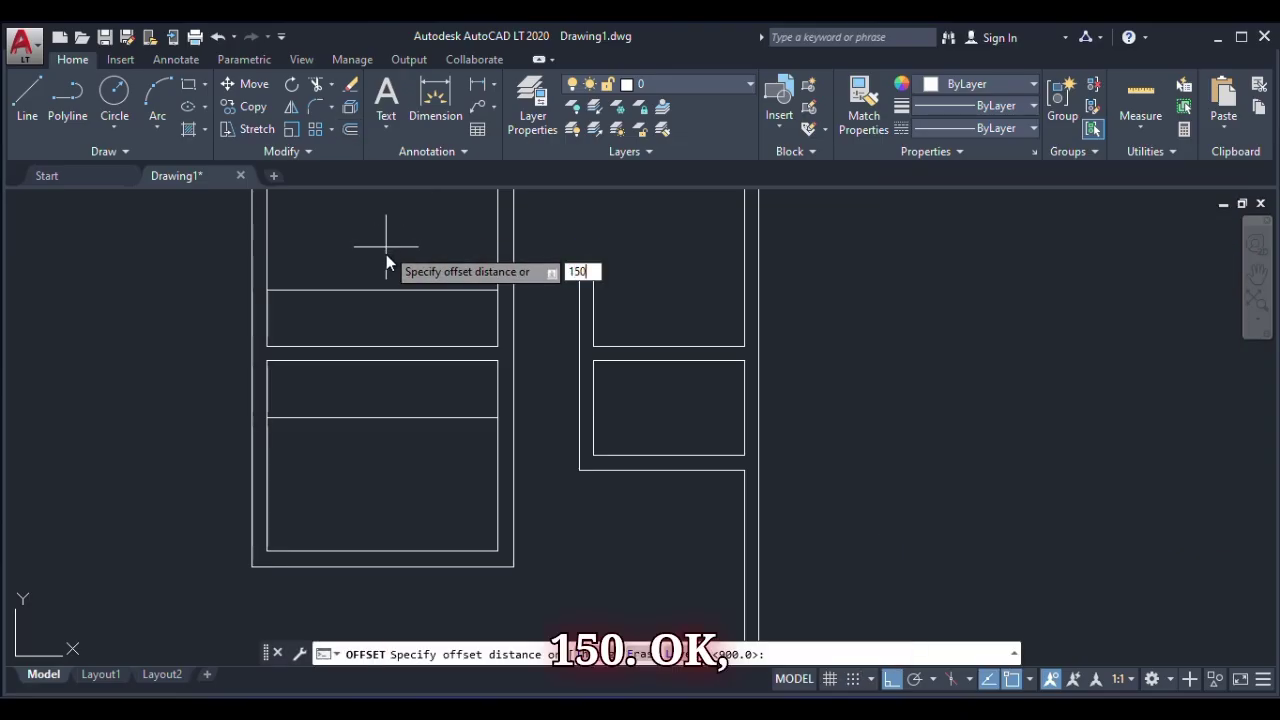
key("Return")
left_click(474, 362)
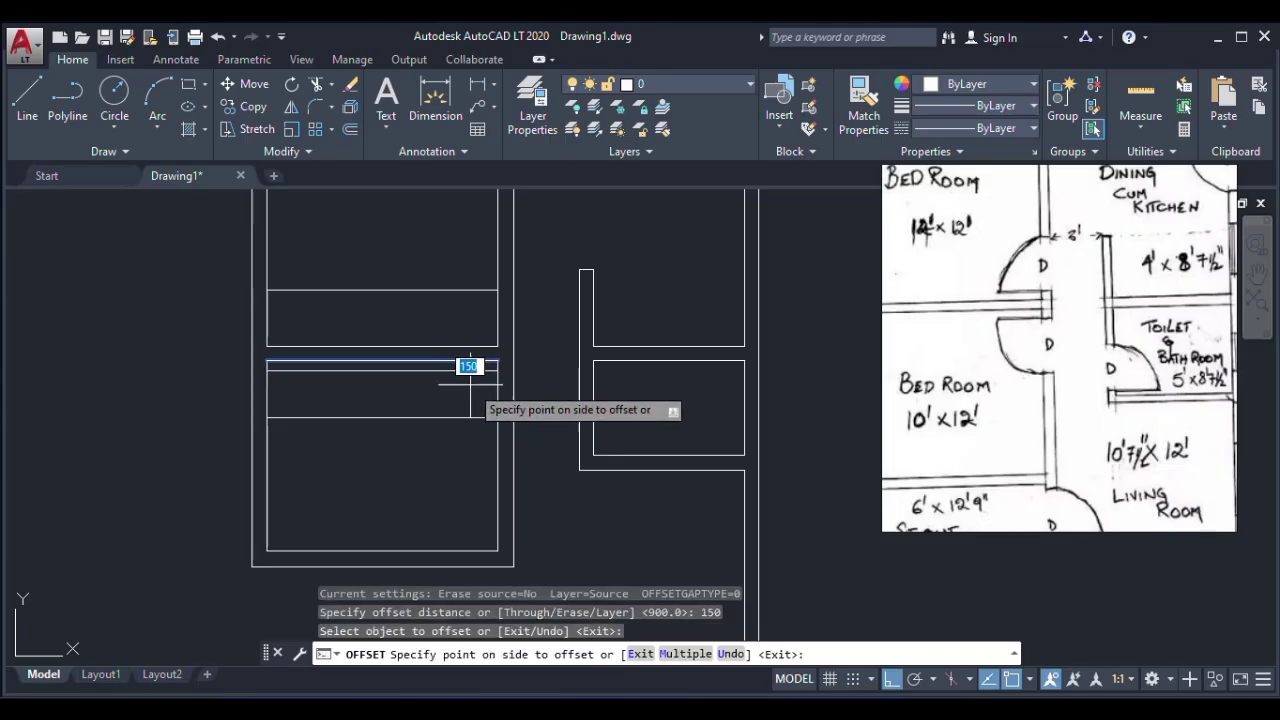
left_click(477, 346)
left_click(471, 335)
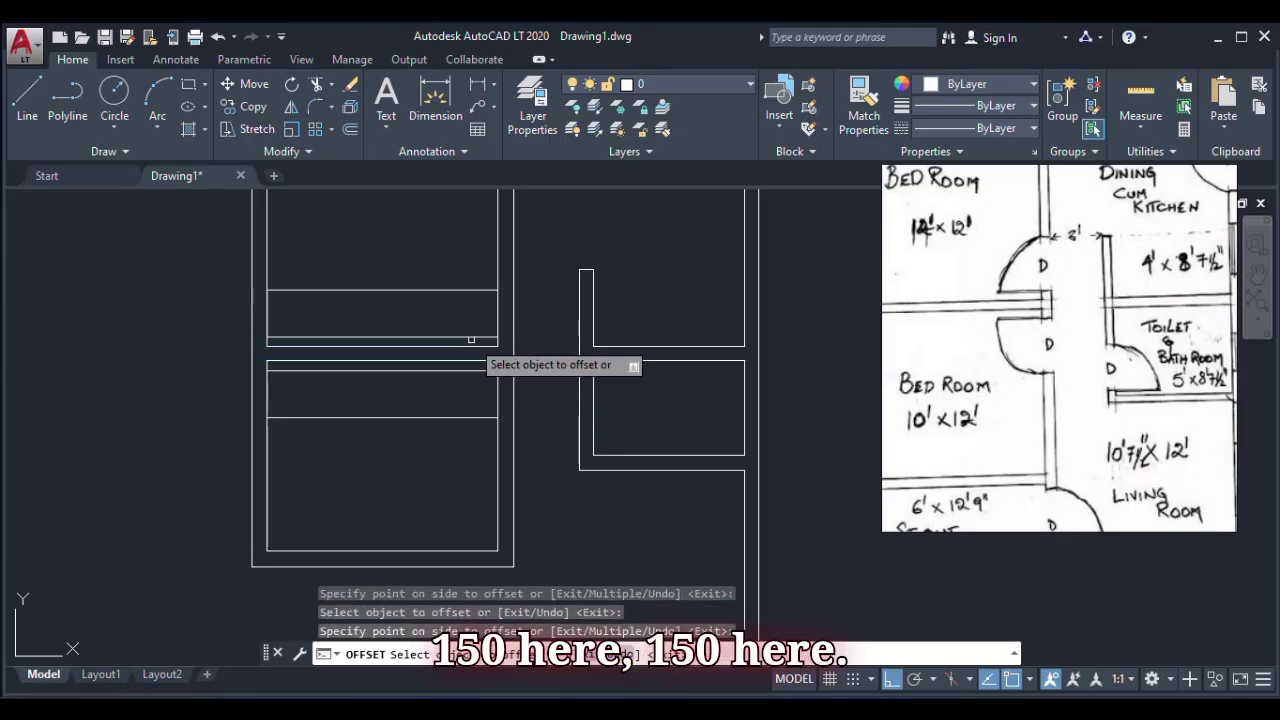
key("Return")
- Erase the two lines offset 900 from the wall between the bedrooms
left_click(463, 282)
left_click(460, 281)
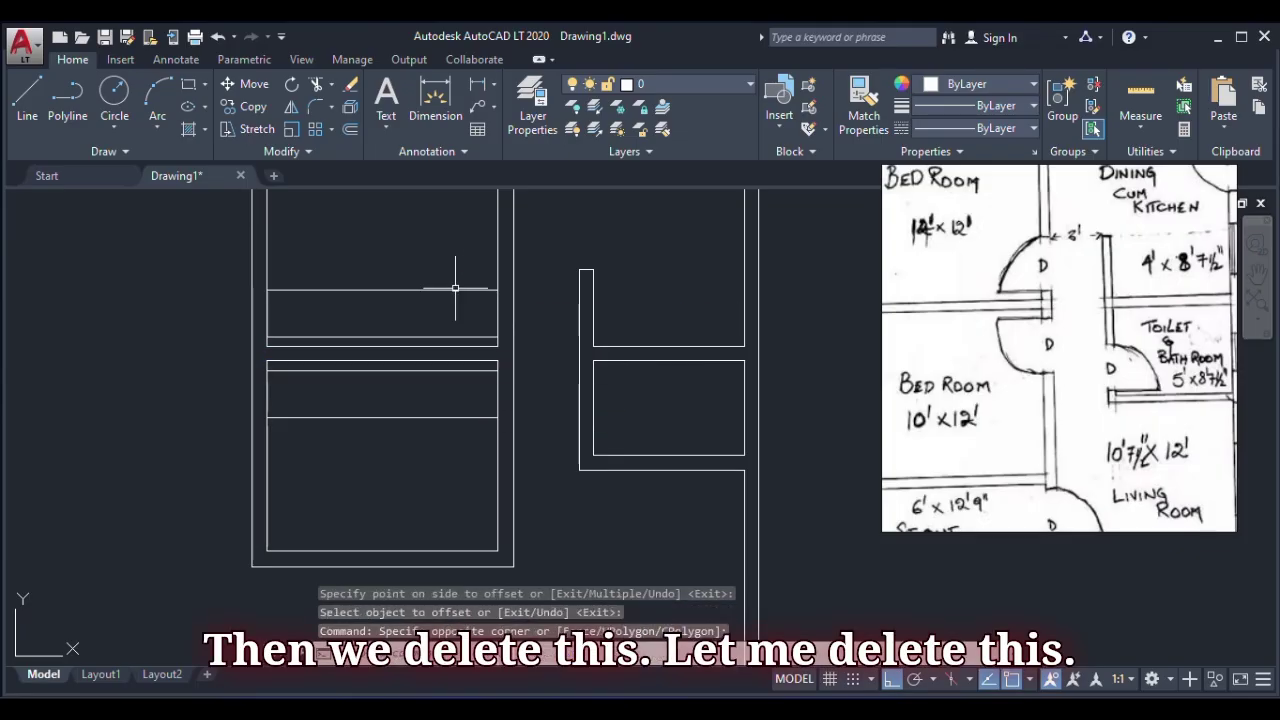
left_click(445, 290)
key("Delete")
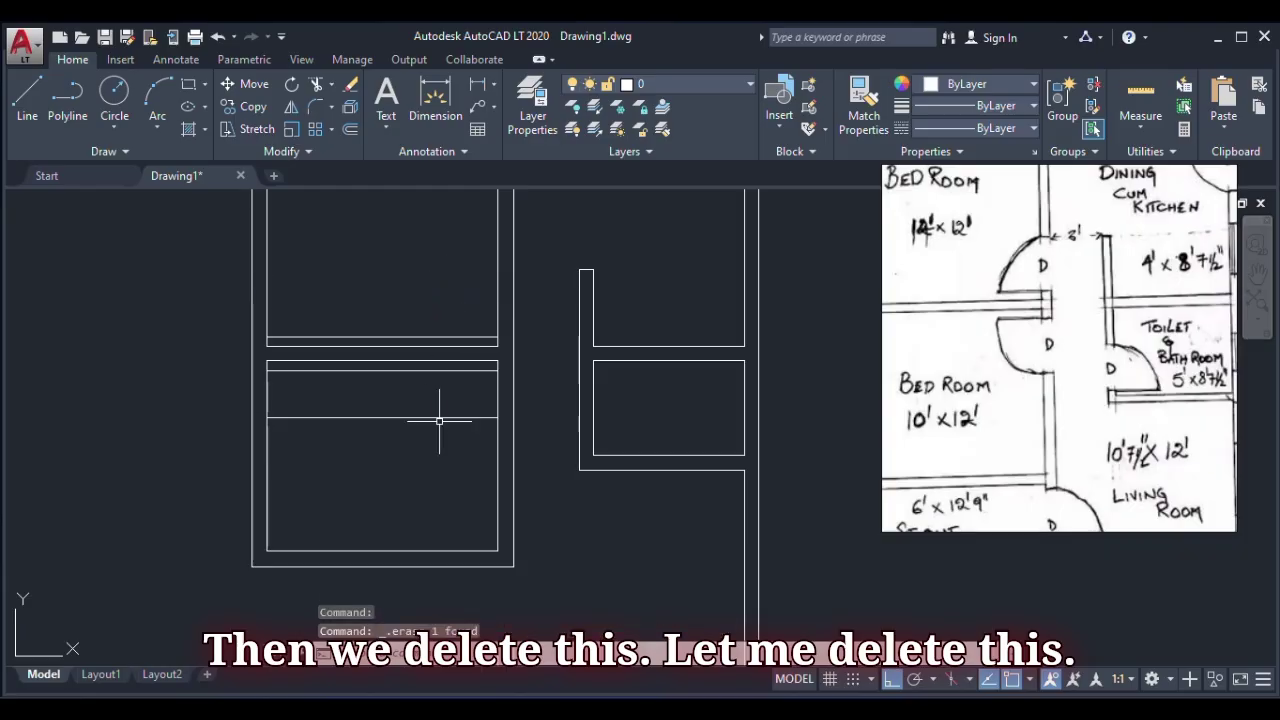
left_click(446, 417)
key("Delete")
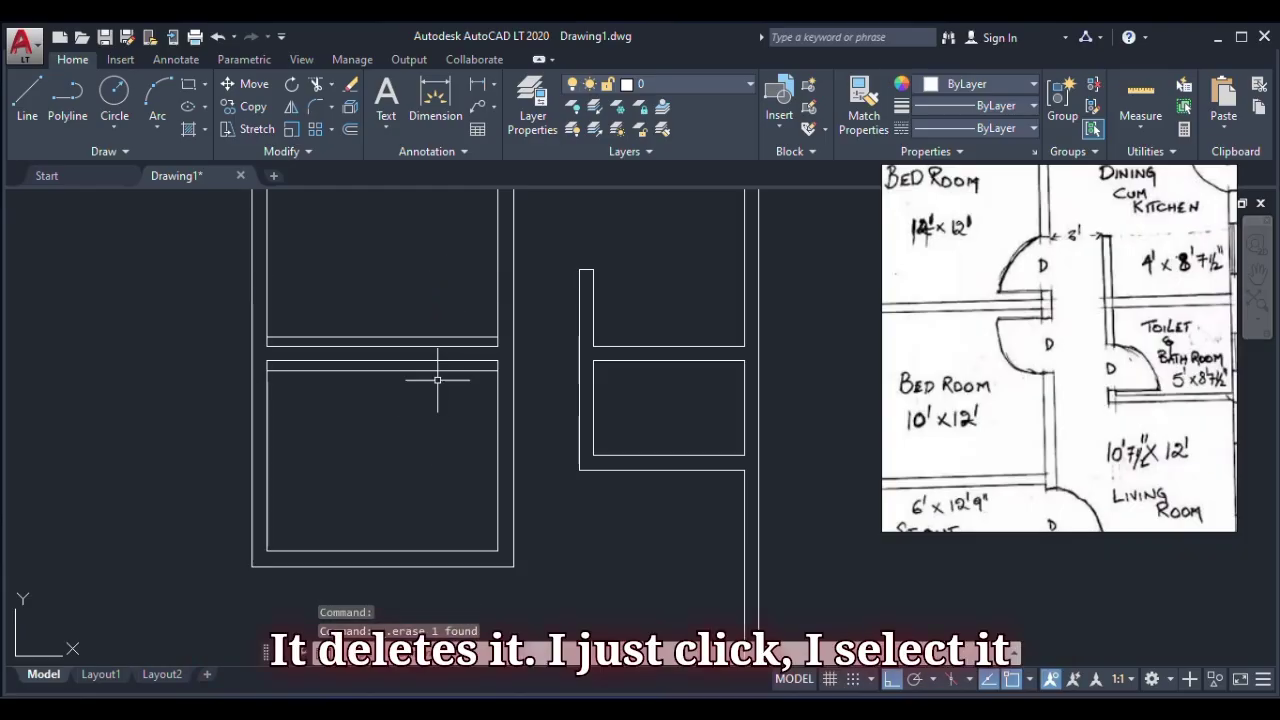
- Offset the two door-frame lines beside the wall between the bedrooms by 900, one farther into each bedroom
scroll(450, 347, "up", 2)
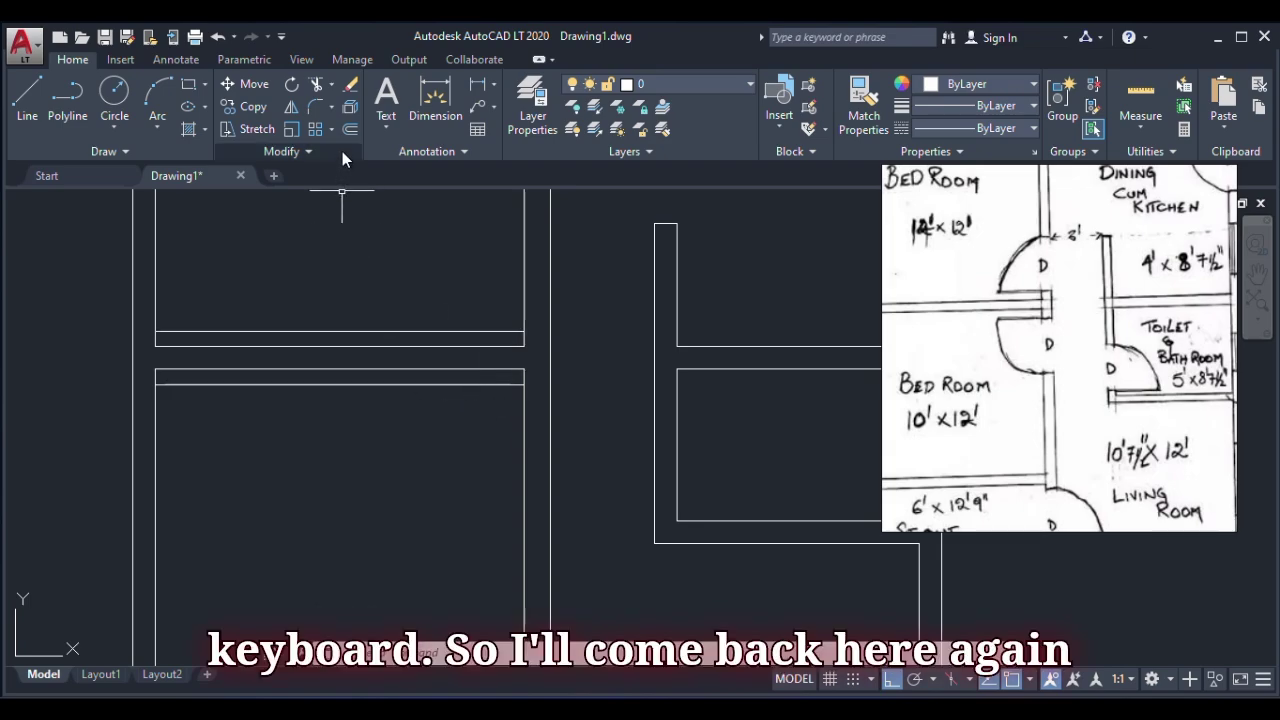
left_click(350, 130)
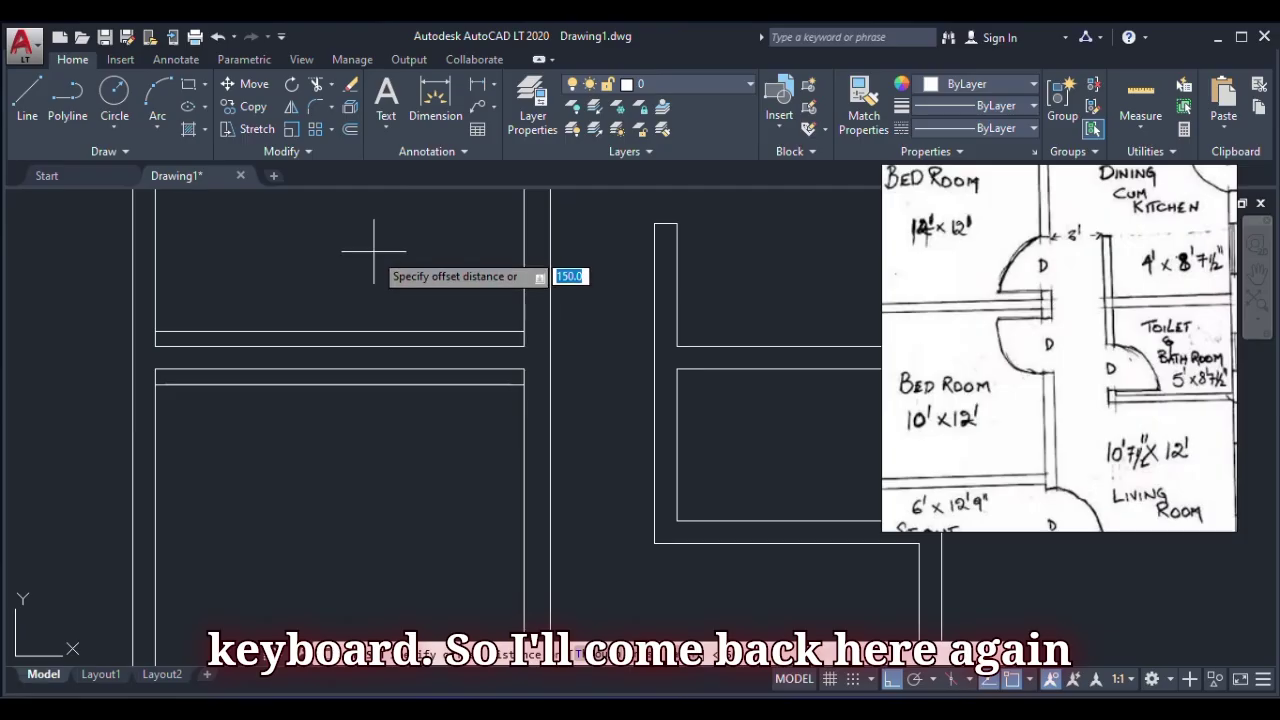
type("9")
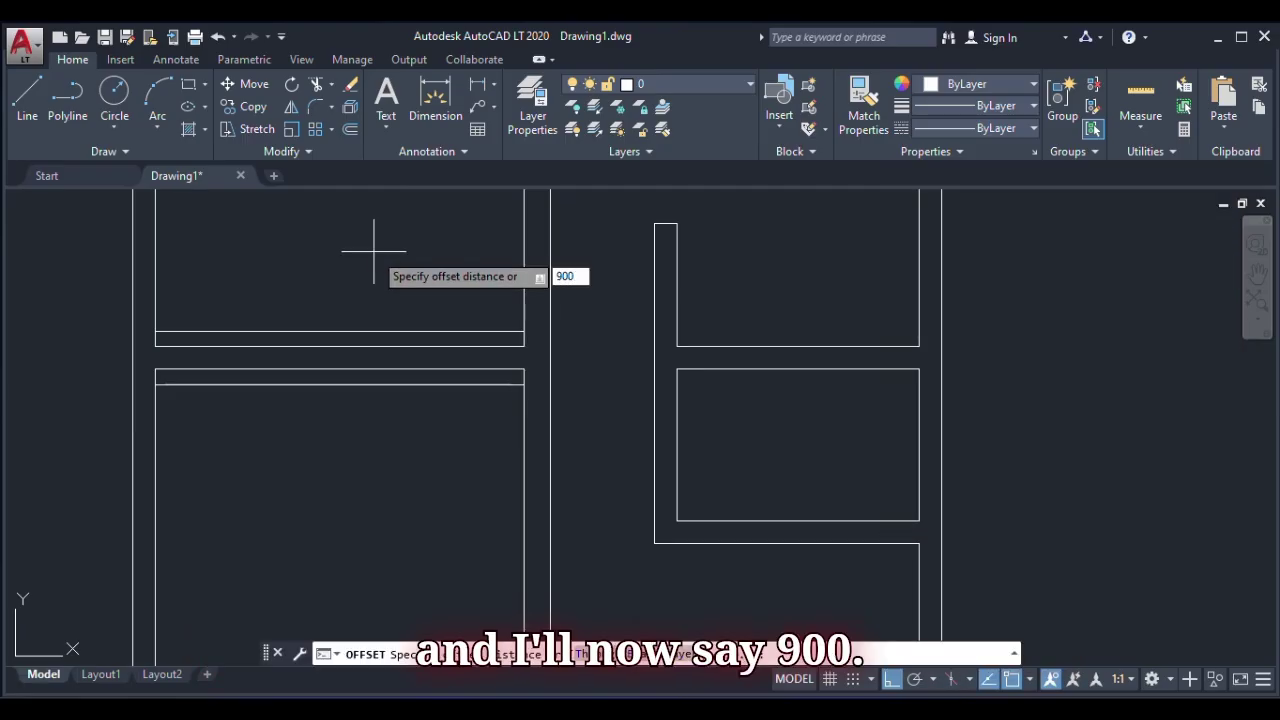
type("00")
key("Return")
left_click(460, 331)
left_click(468, 279)
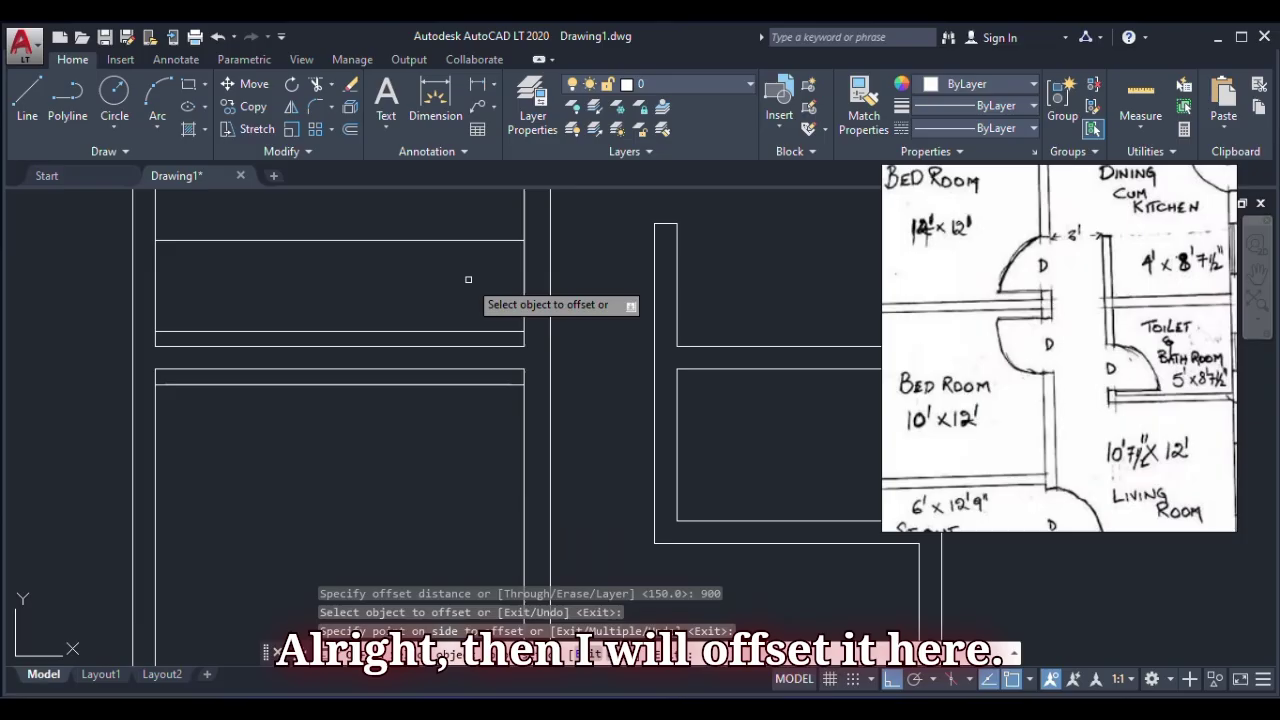
left_click(488, 383)
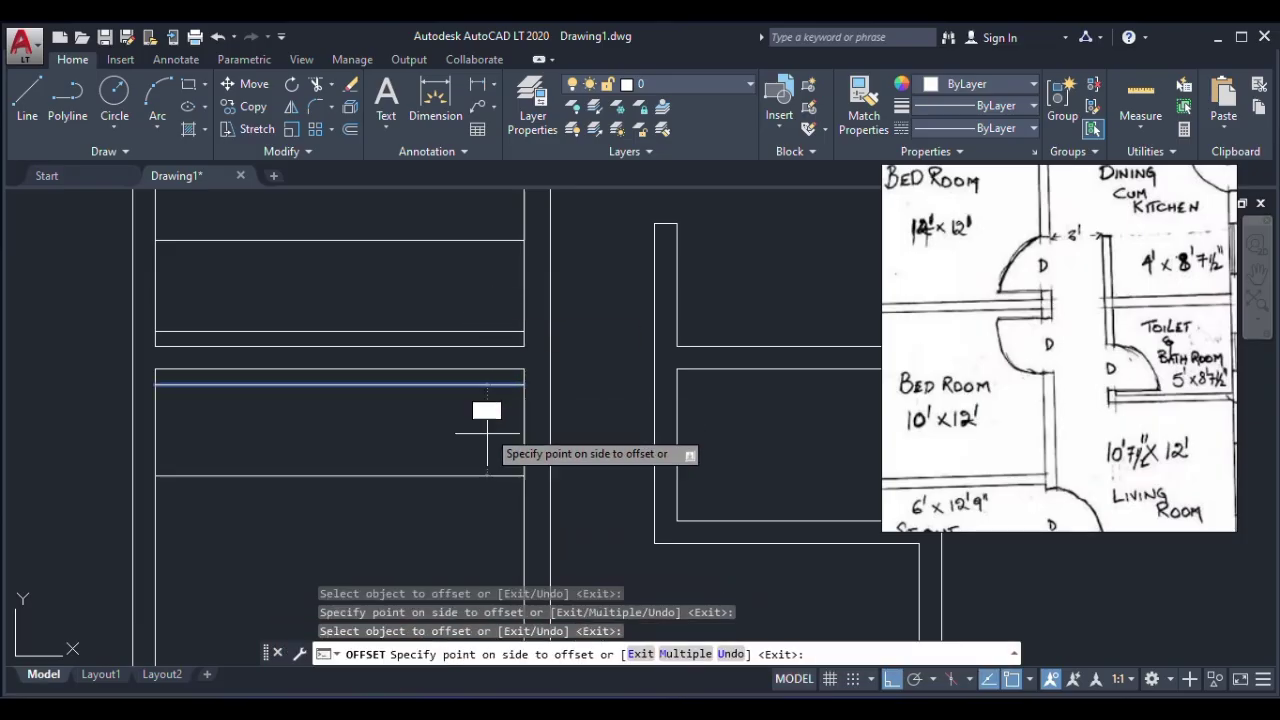
left_click(488, 440)
key("Escape")
- Extend the four bedroom door lines across the corridor wall to its outer face
type("tr")
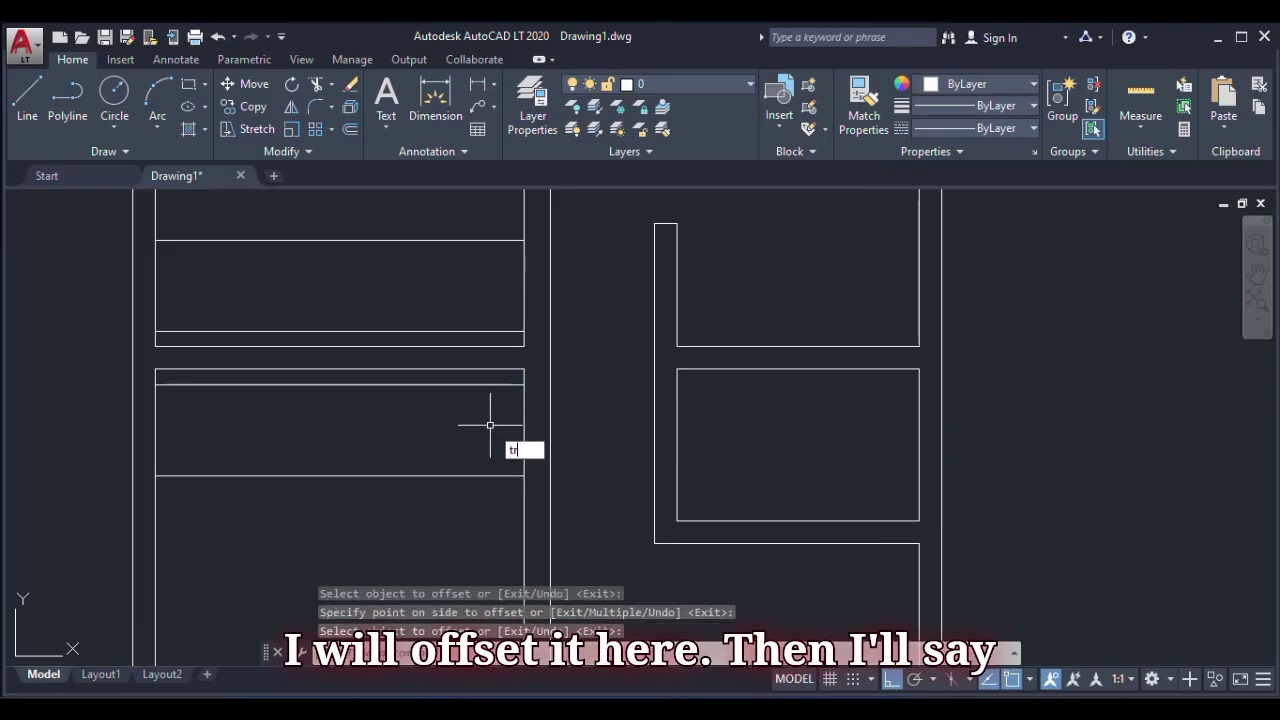
key("Return")
key("Return")
left_click(502, 475, "shift")
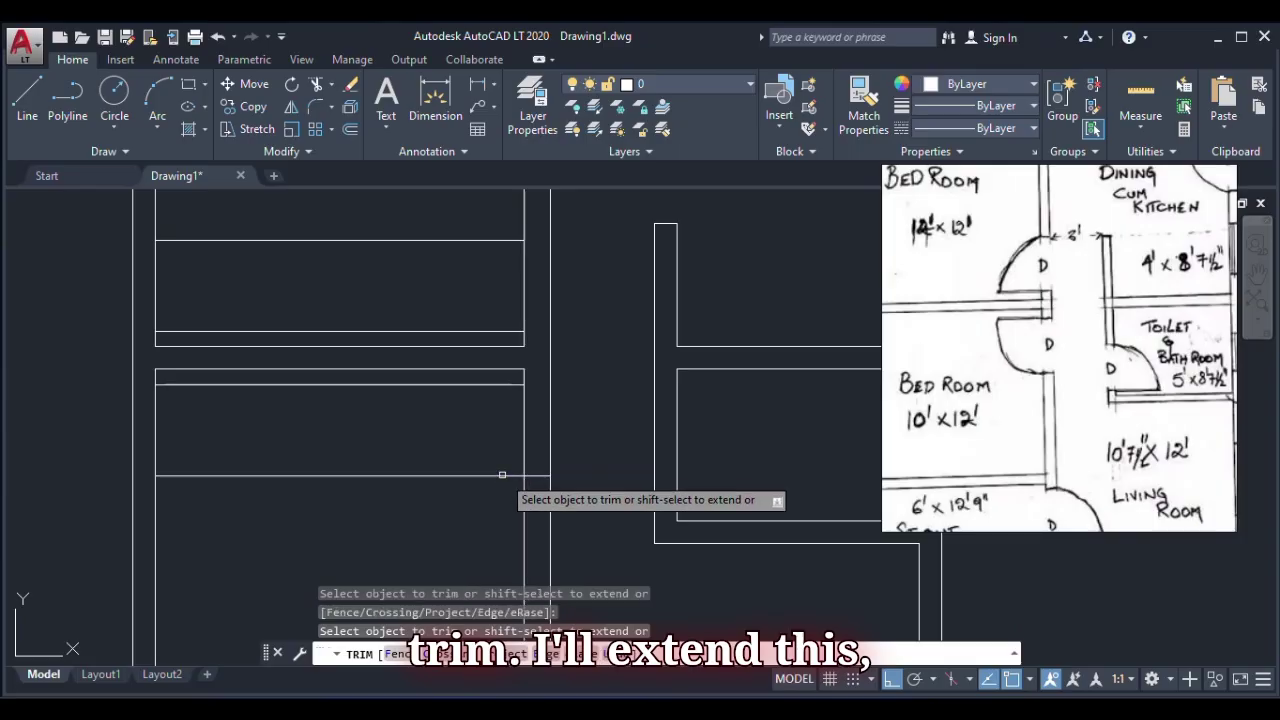
left_click(497, 383, "shift")
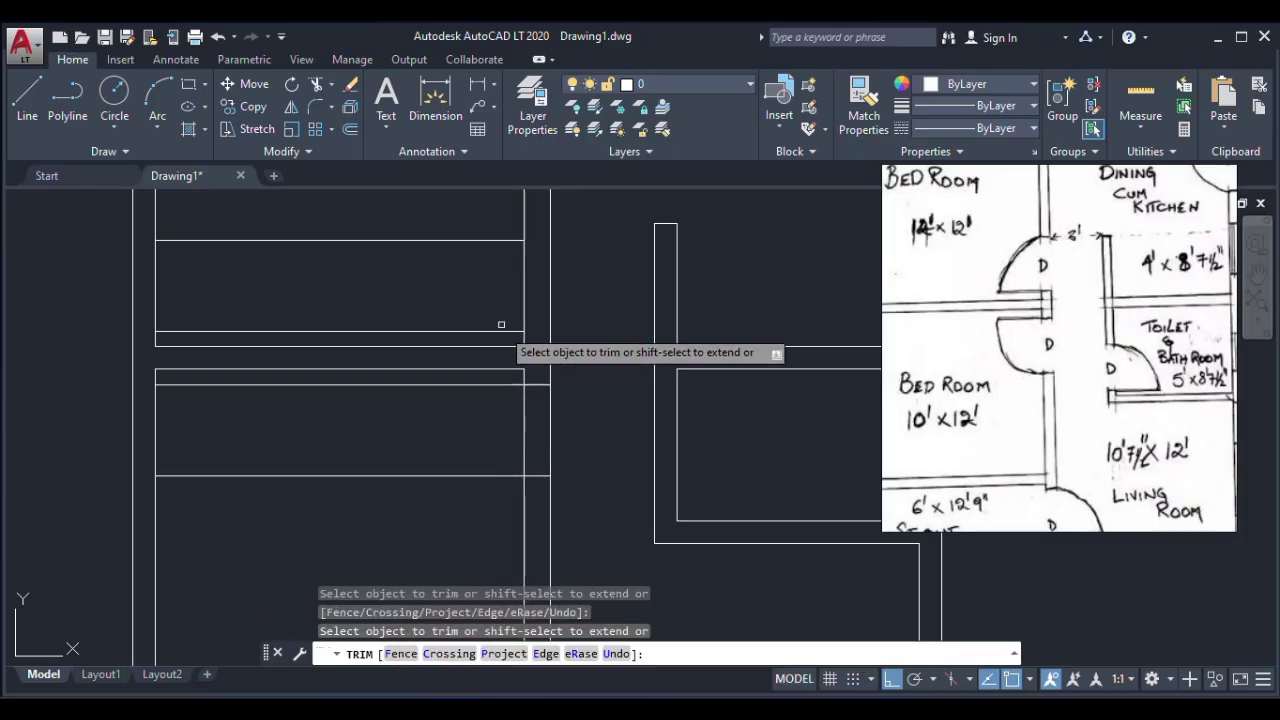
left_click(500, 331, "shift")
left_click(498, 241, "shift")
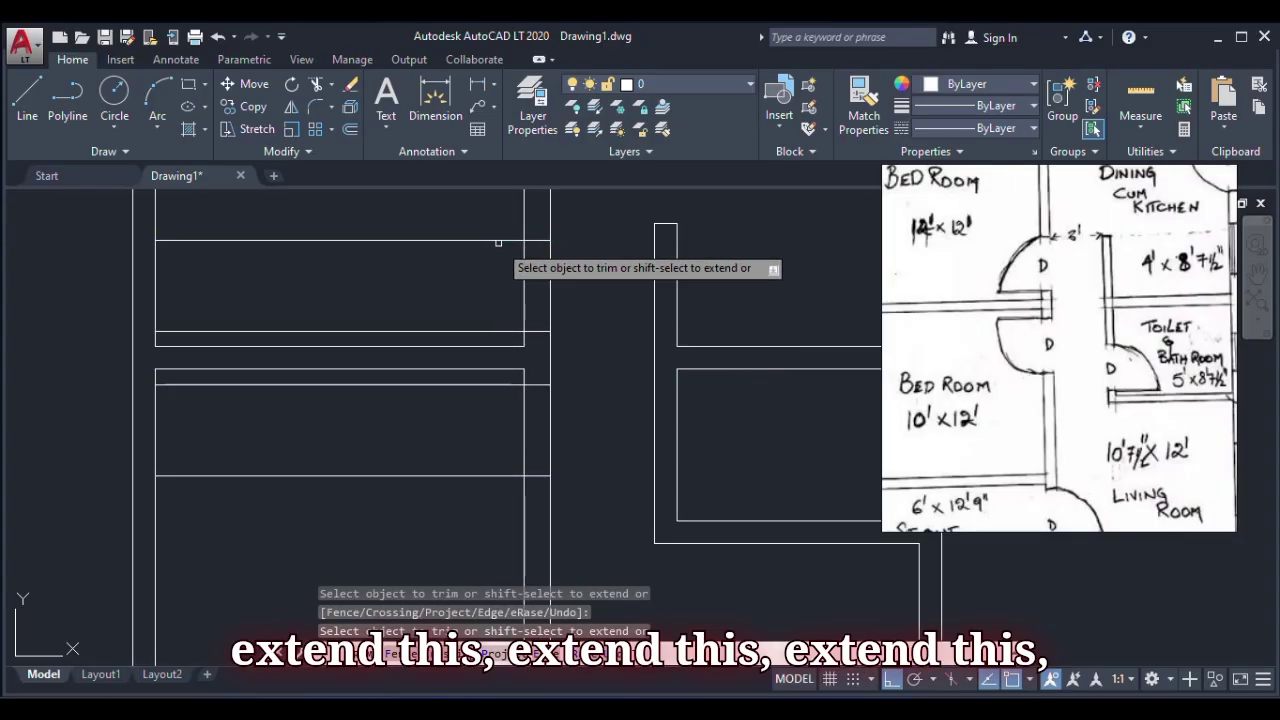
- Trim the parts of the four door lines that lie inside the bedrooms
left_click(498, 241)
left_click(491, 331)
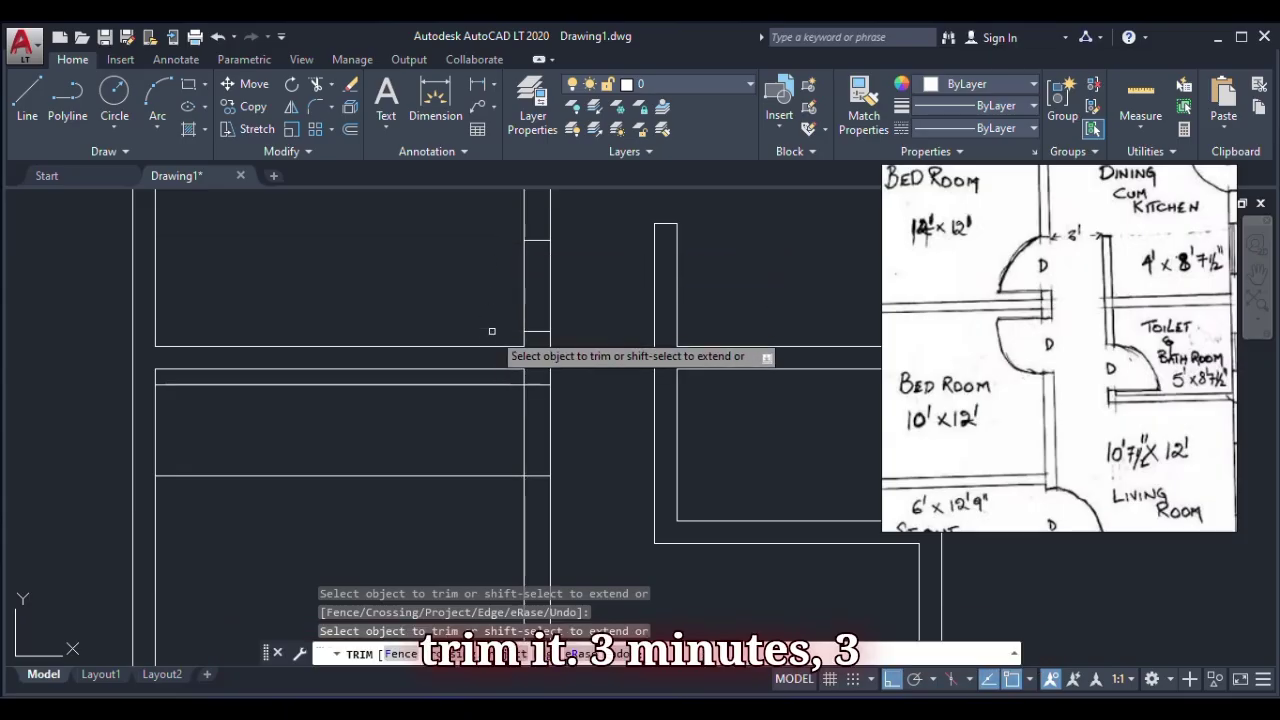
left_click(500, 383)
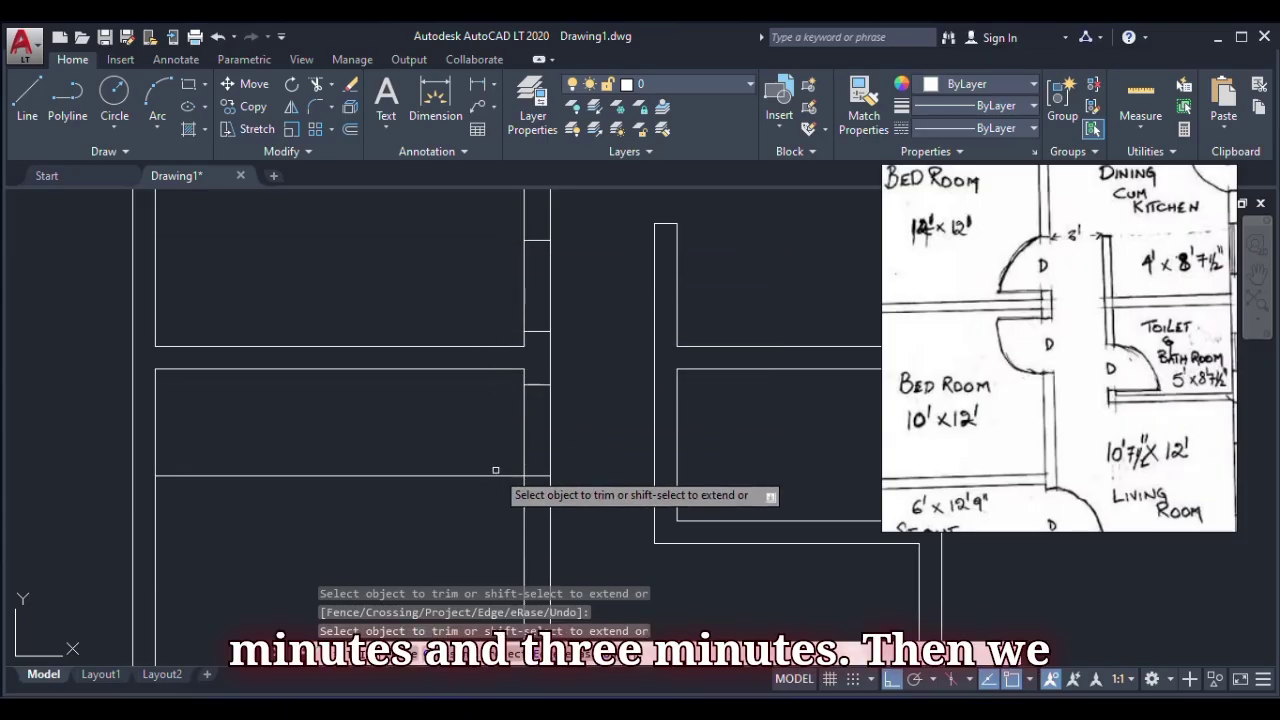
left_click(492, 476)
- Trim the corridor wall lines between each pair of door lines to open both bedroom doorways, and end the Trim command
scroll(483, 471, "down", 2)
left_click(534, 357)
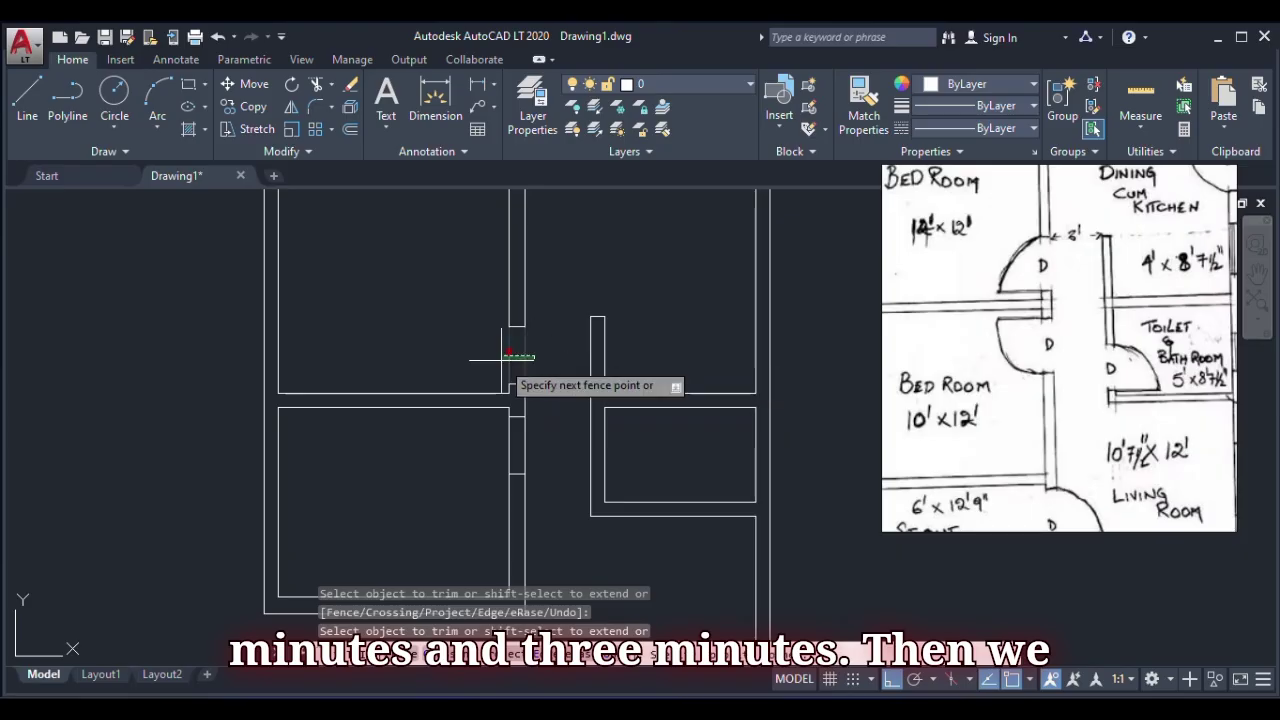
left_click(502, 360)
left_click(537, 441)
left_click(493, 449)
scroll(491, 422, "down", 2)
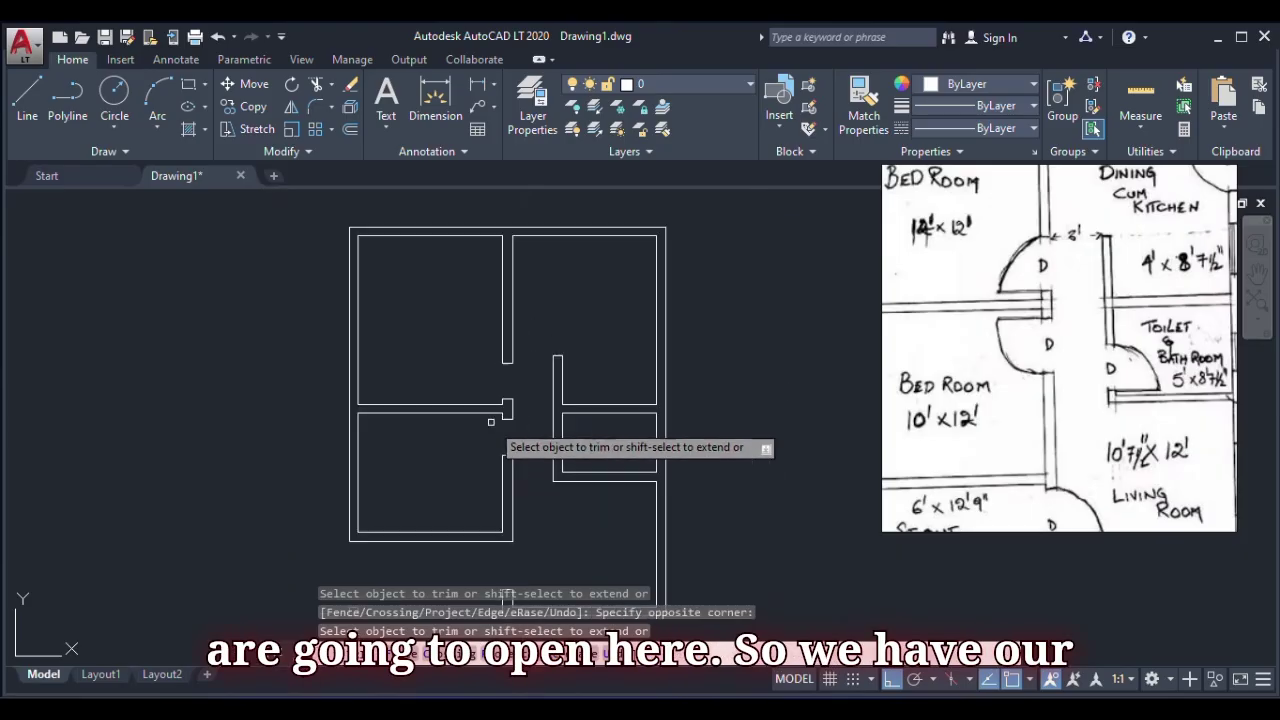
scroll(491, 421, "down", 2)
scroll(505, 396, "up", 4)
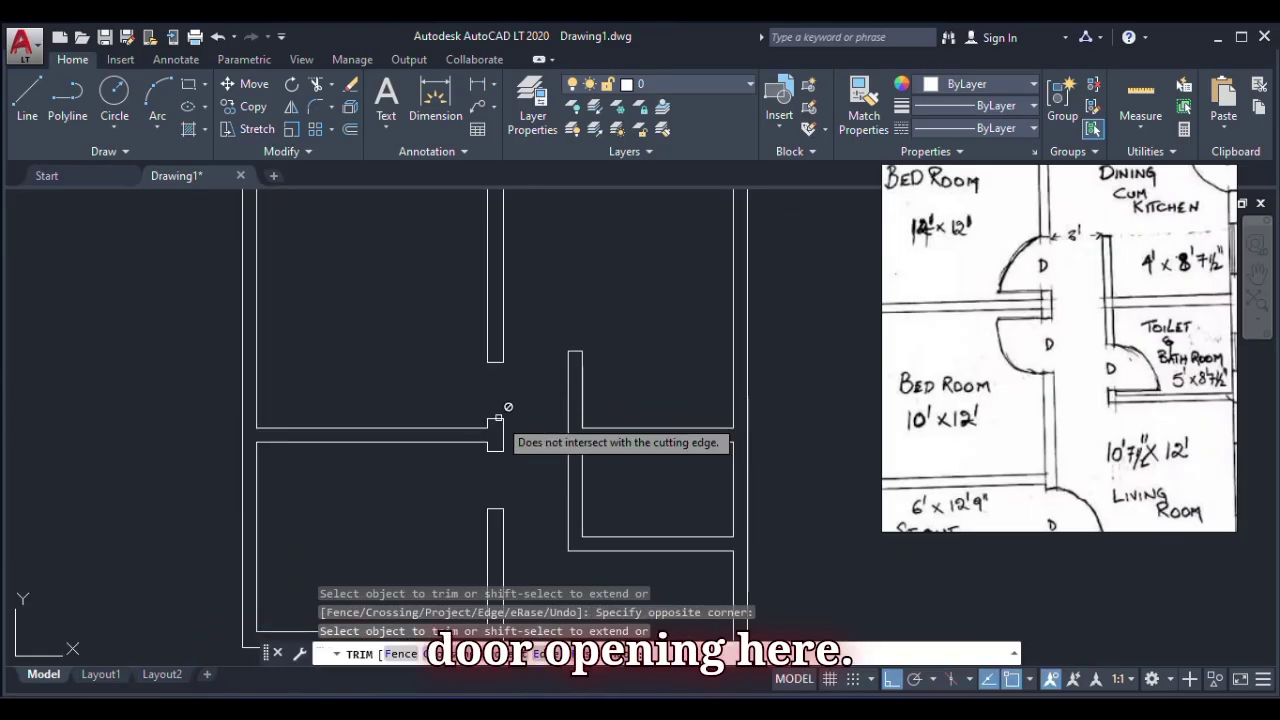
scroll(520, 412, "down", 4)
scroll(530, 415, "up", 6)
right_click(570, 269)
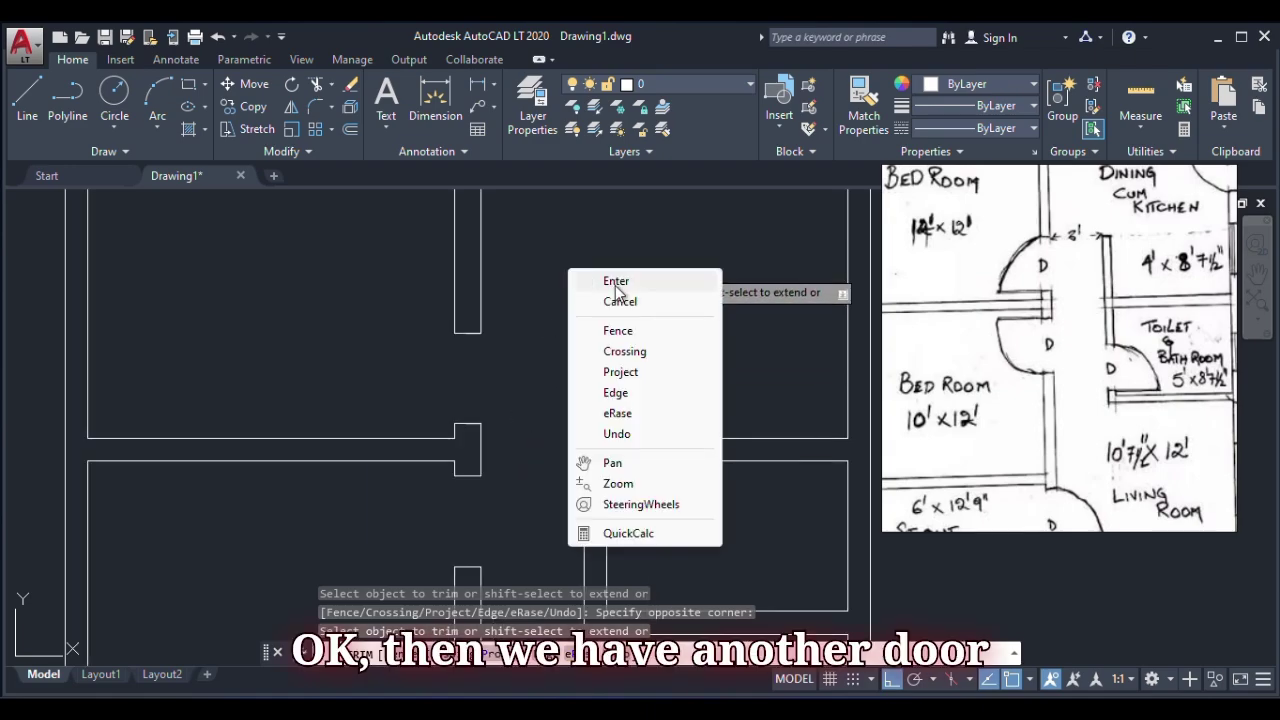
left_click(616, 282)
- Offset the inner line of the toilet's lower wall by 150 into the toilet for the door frame
scroll(520, 360, "down", 4)
scroll(551, 399, "up", 6)
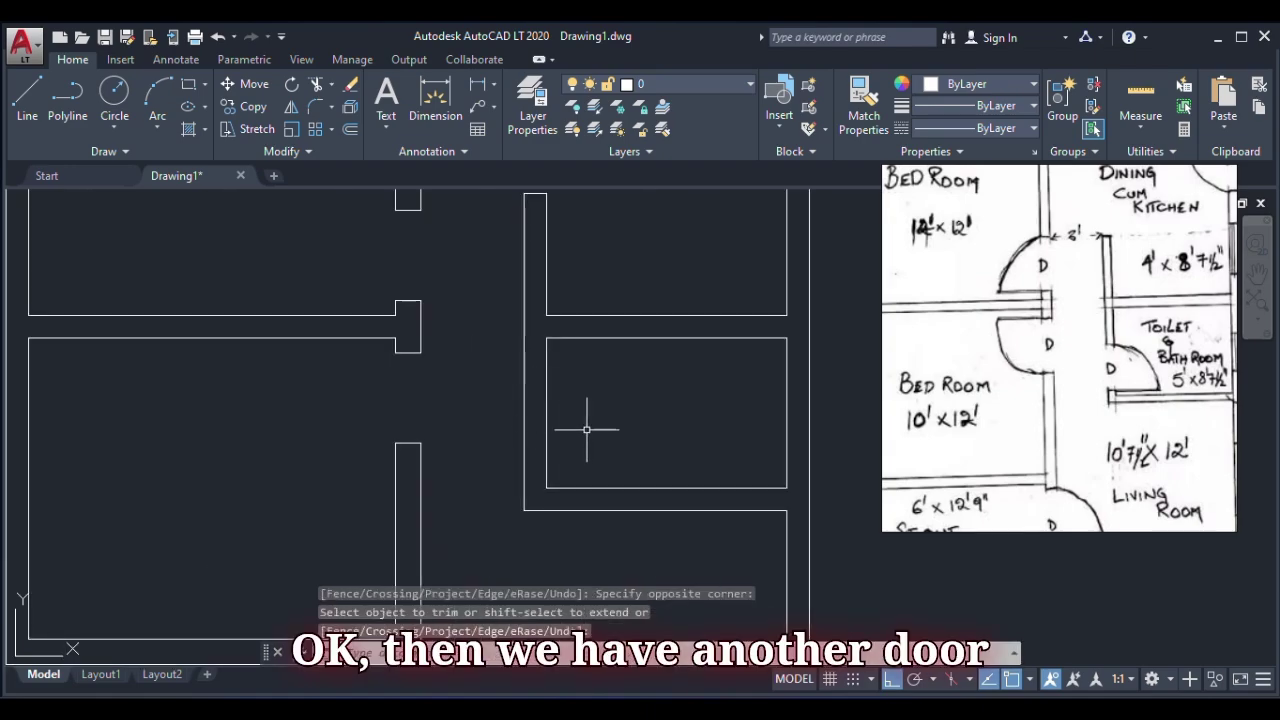
scroll(575, 422, "down", 4)
scroll(564, 430, "up", 5)
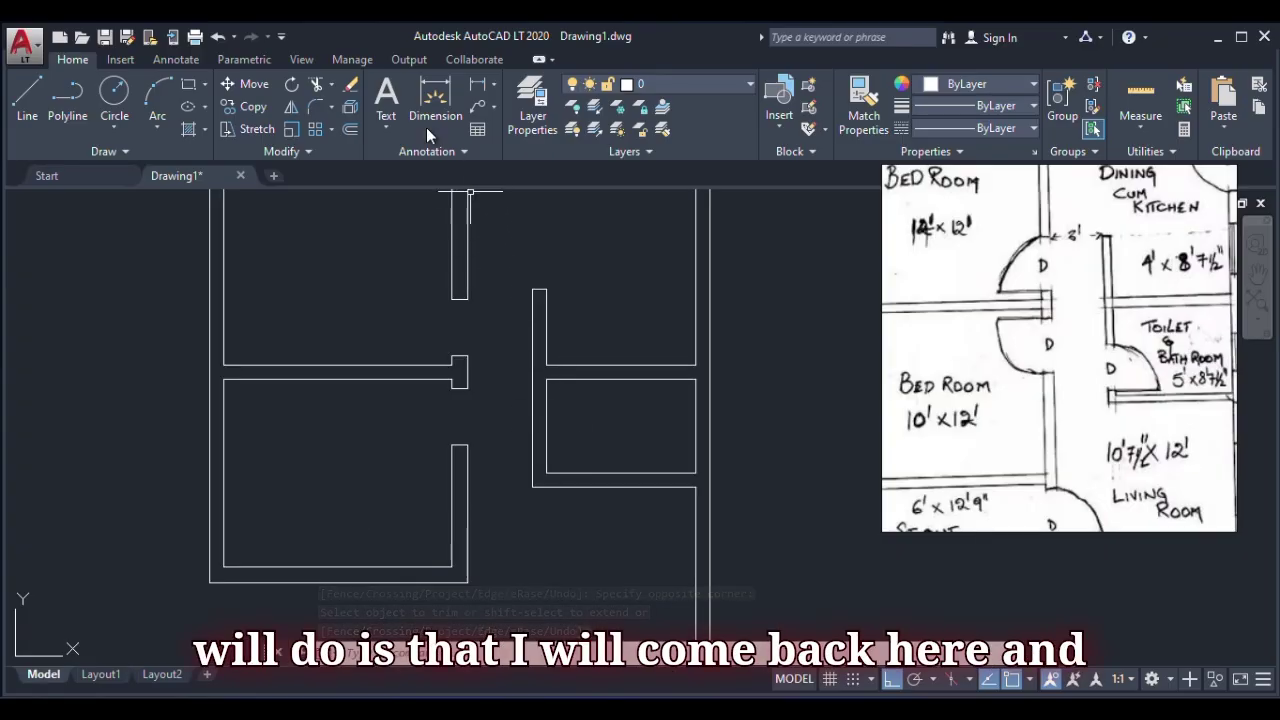
left_click(353, 130)
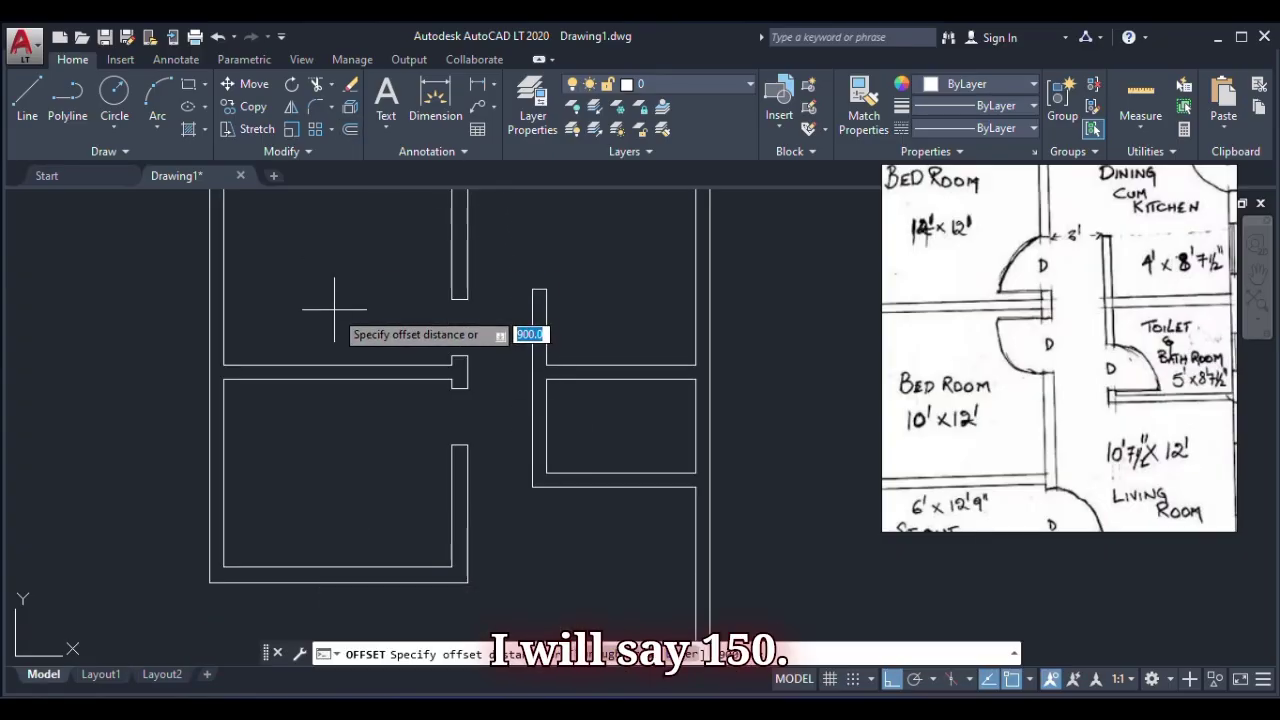
type("5")
key("BackSpace")
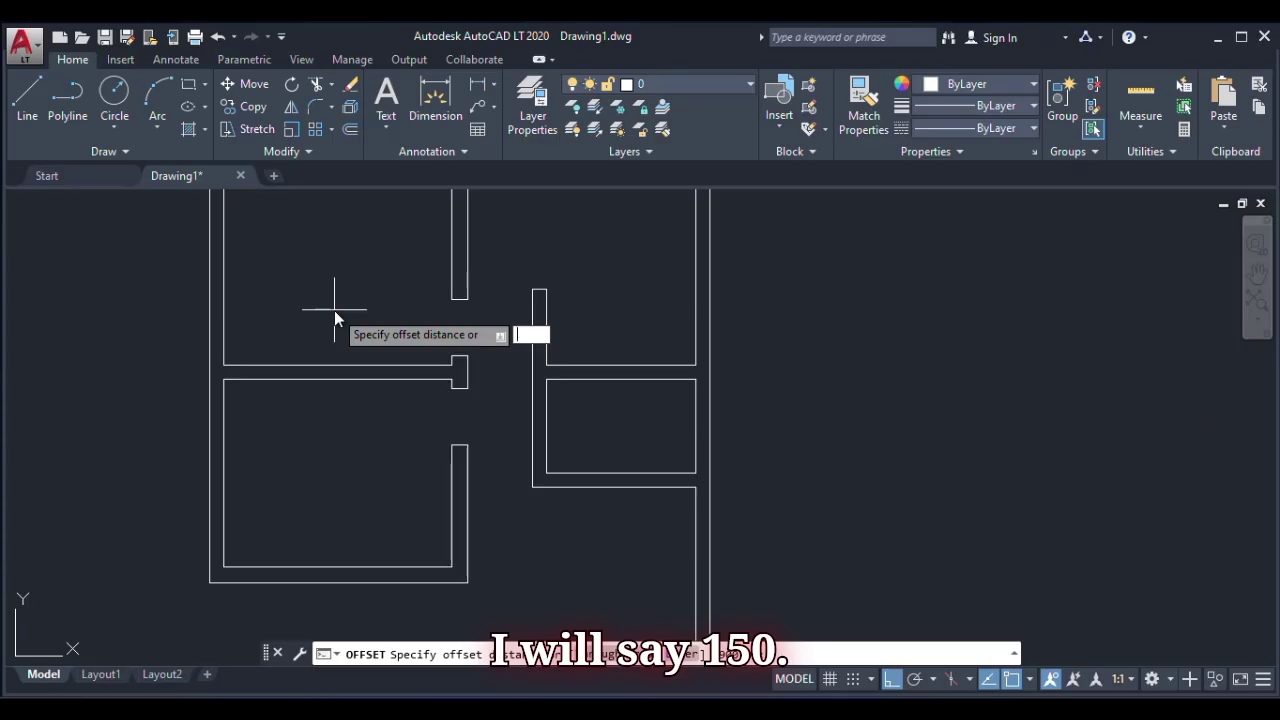
type("1")
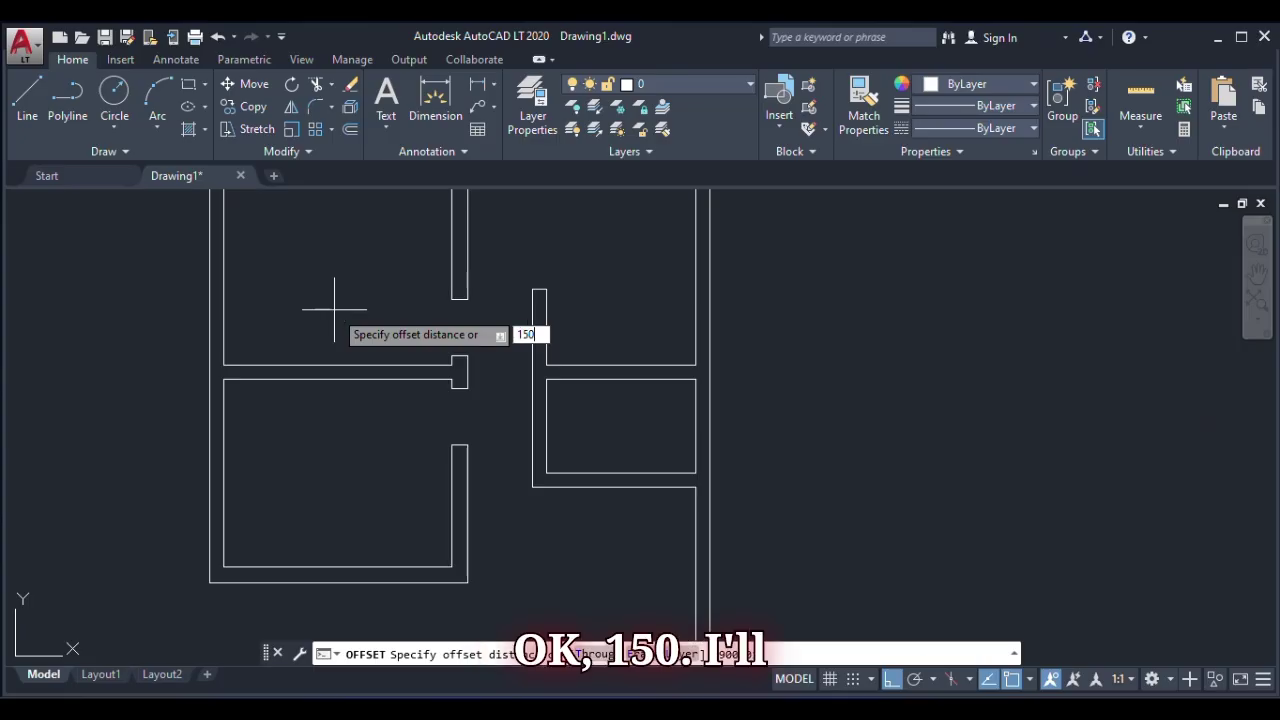
type("50")
key("Return")
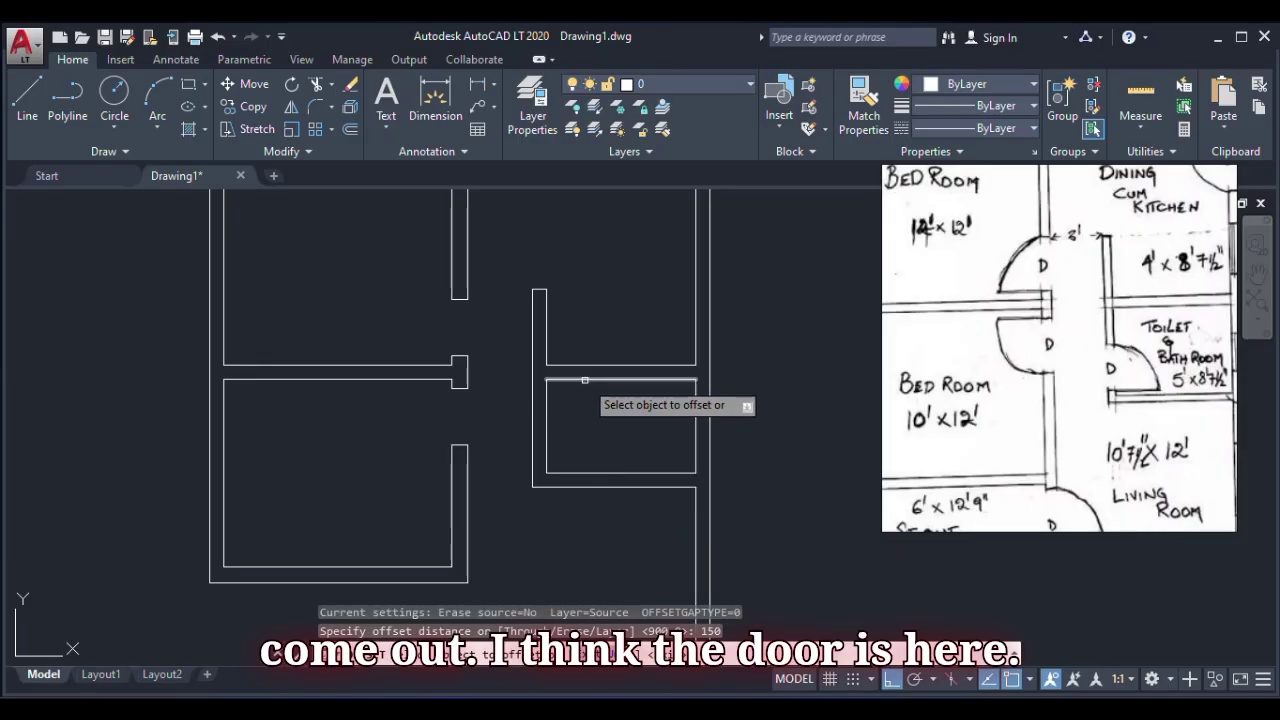
left_click(583, 473)
left_click(582, 424)
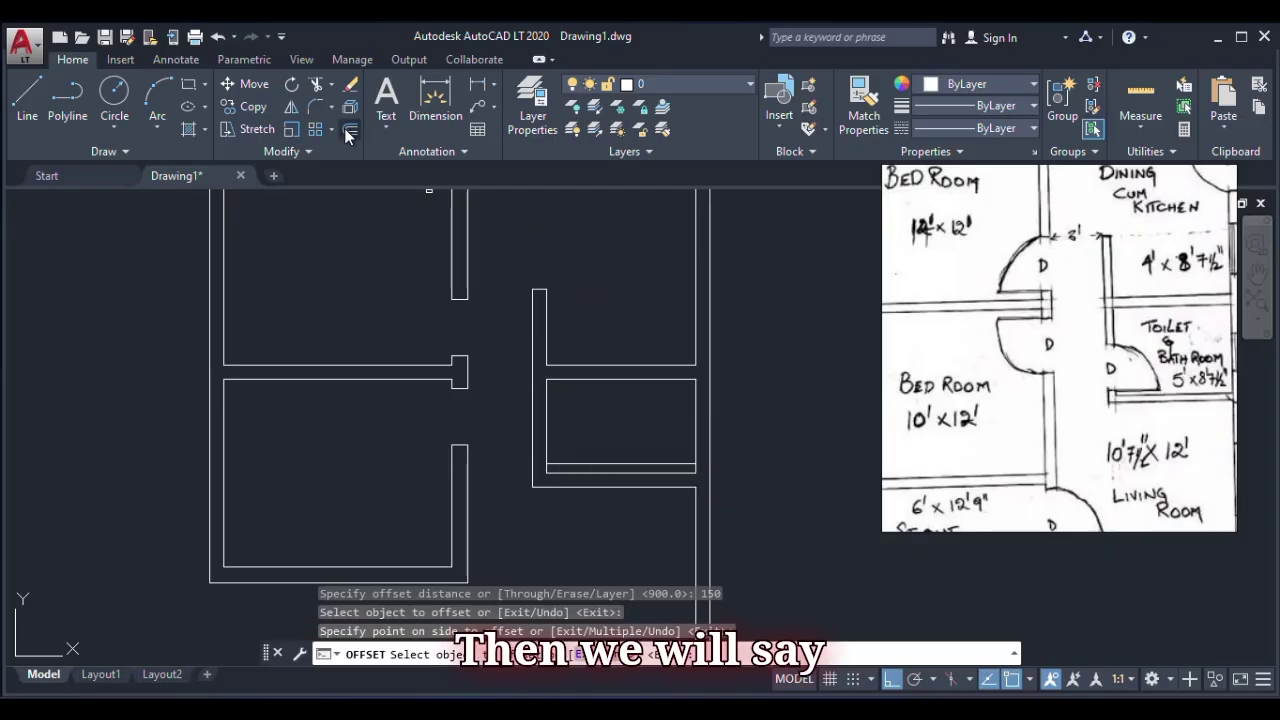
- Offset the toilet's door-frame line by 750 farther into the toilet for the door width
left_click(349, 130)
type("75")
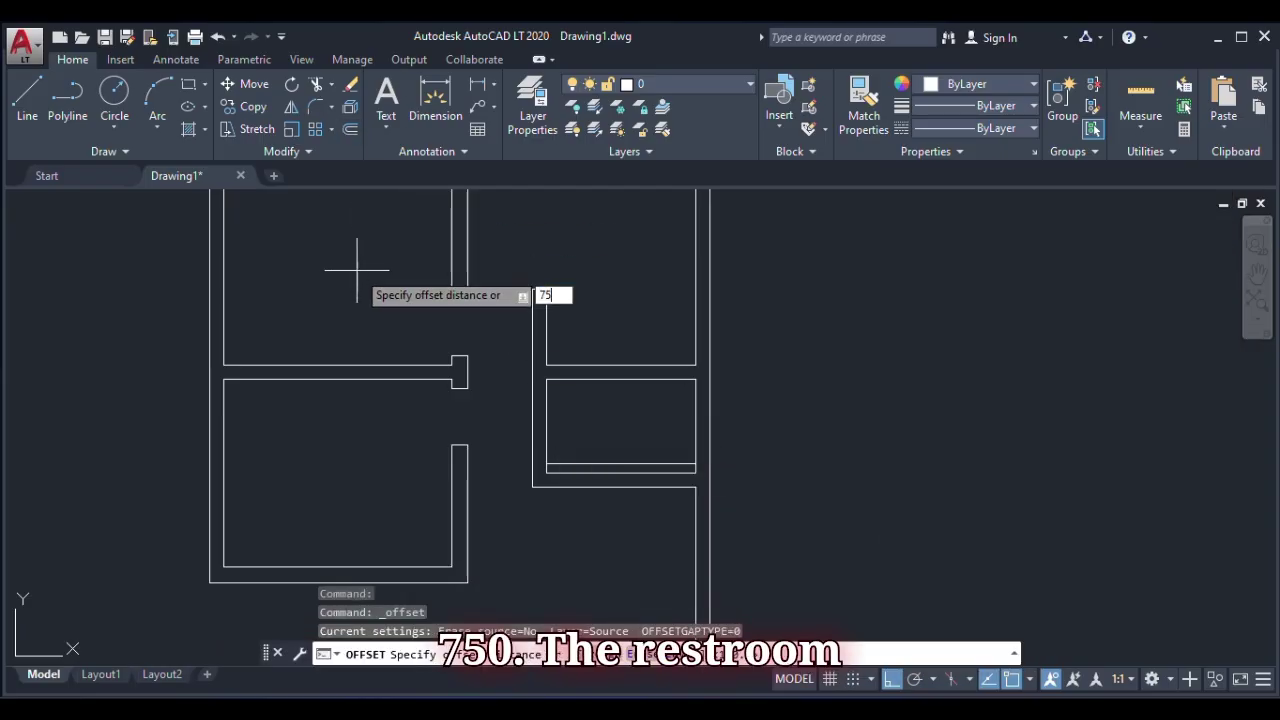
type("0")
key("Return")
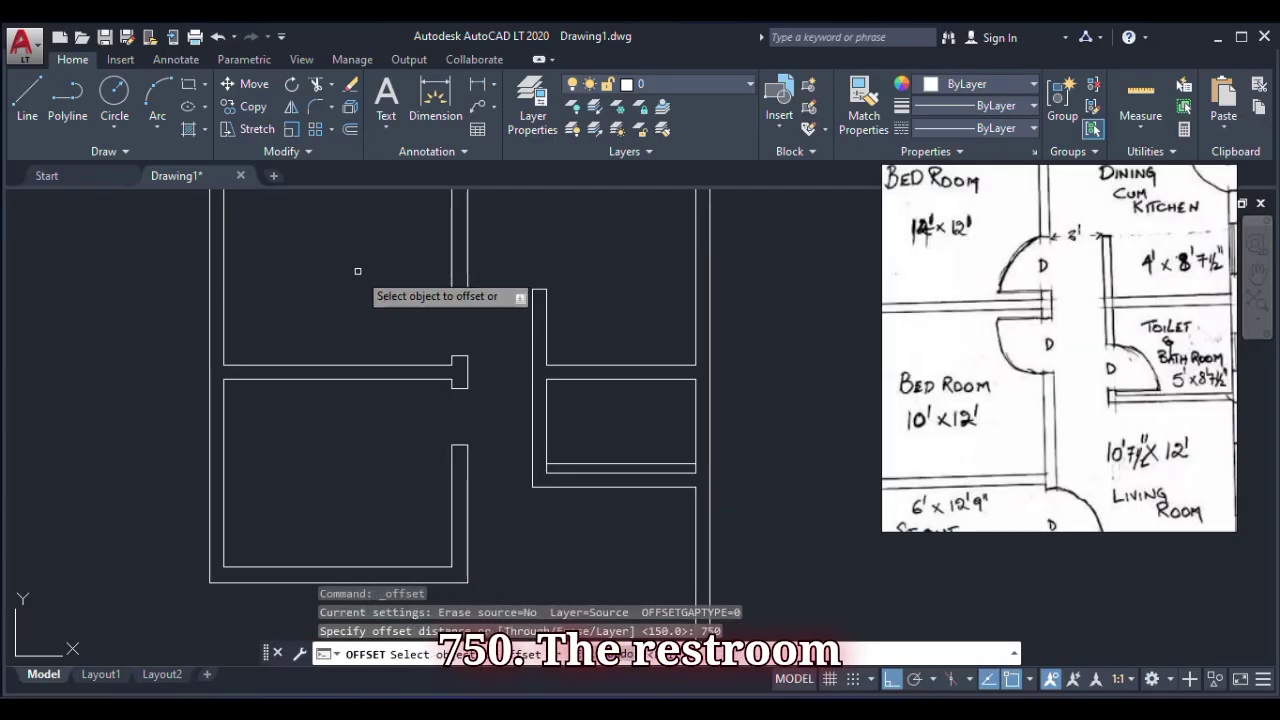
left_click(599, 464)
left_click(599, 437)
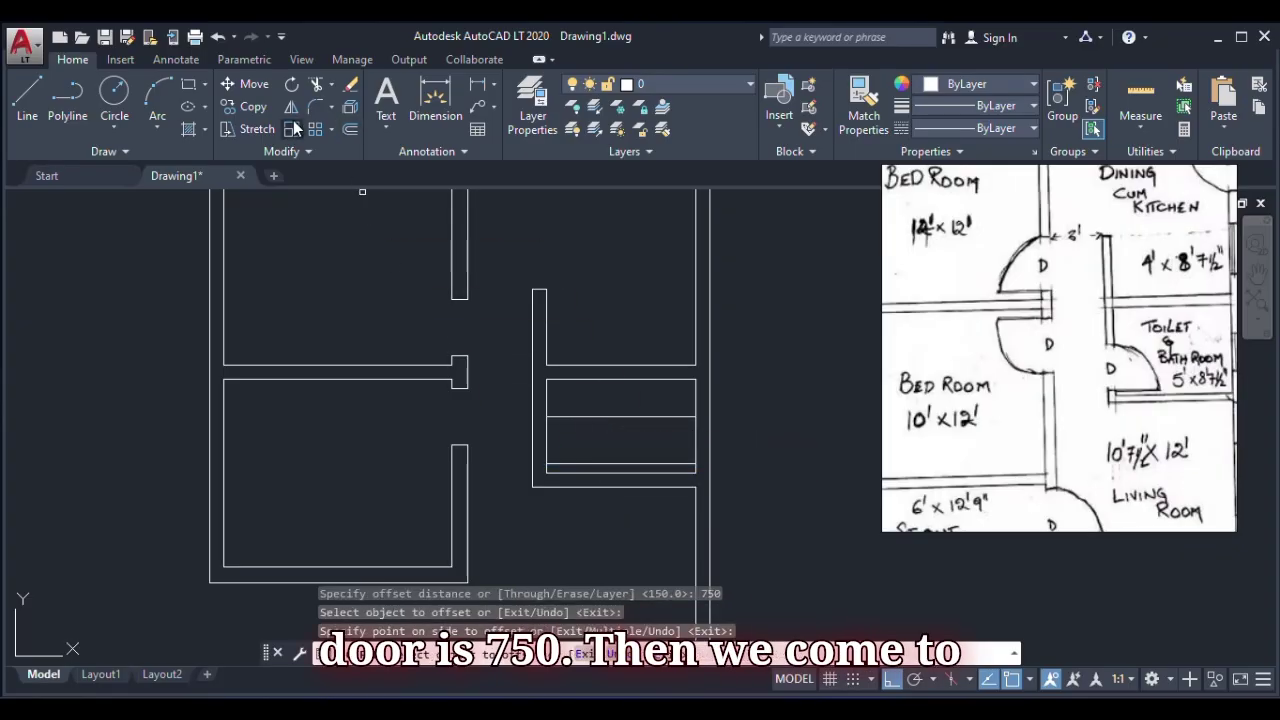
left_click(316, 86)
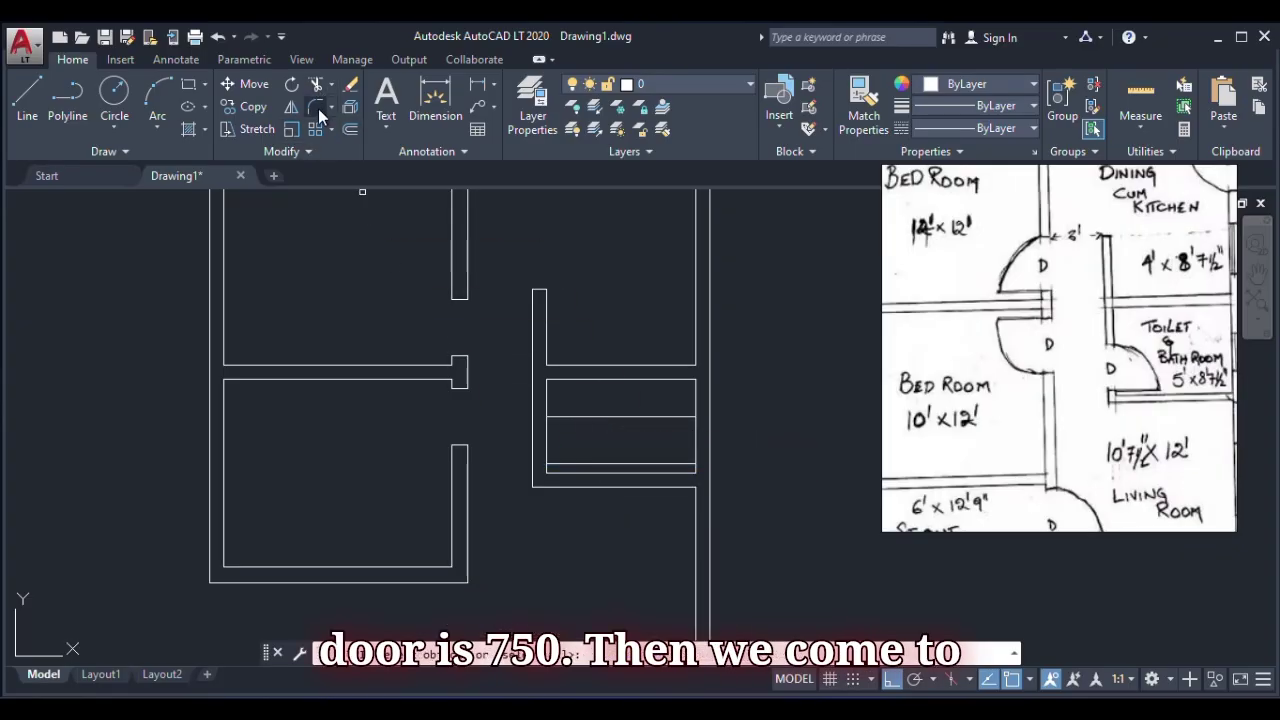
left_click(567, 462)
key("Escape")
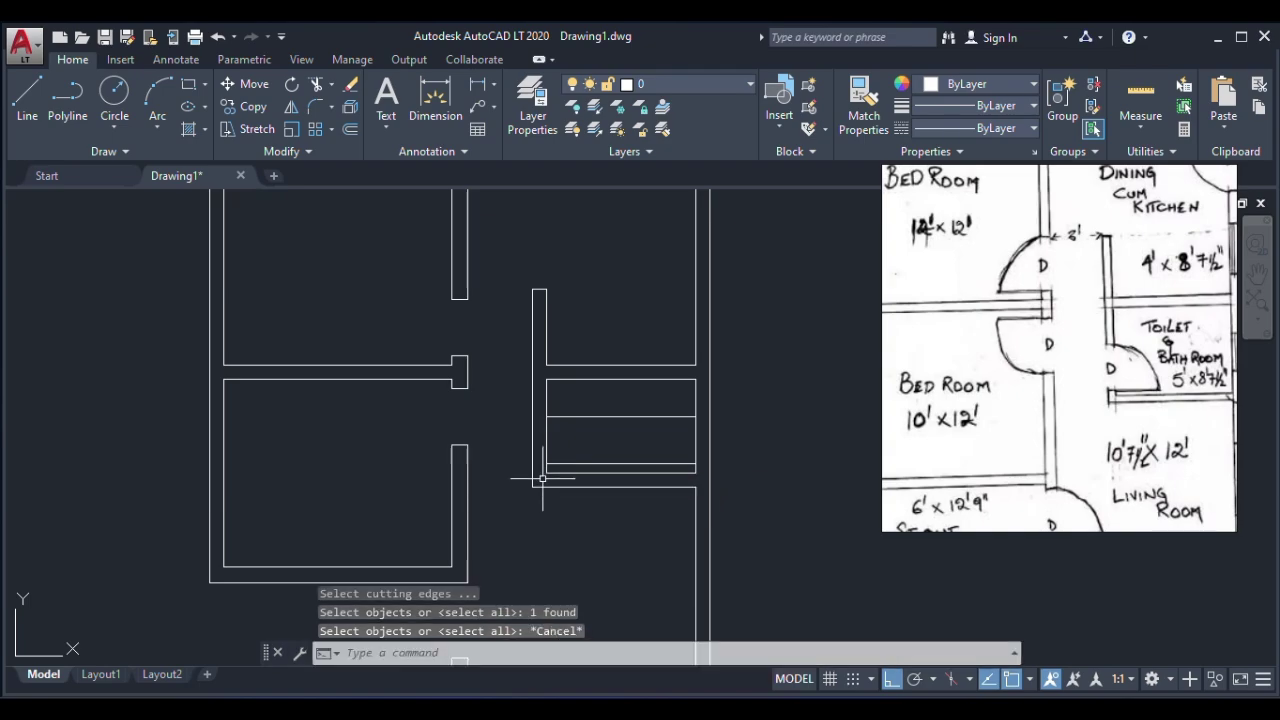
- Extend the two toilet door lines across the corridor-side toilet wall and trim their parts inside the toilet
key("Return")
key("Return")
left_click(571, 464)
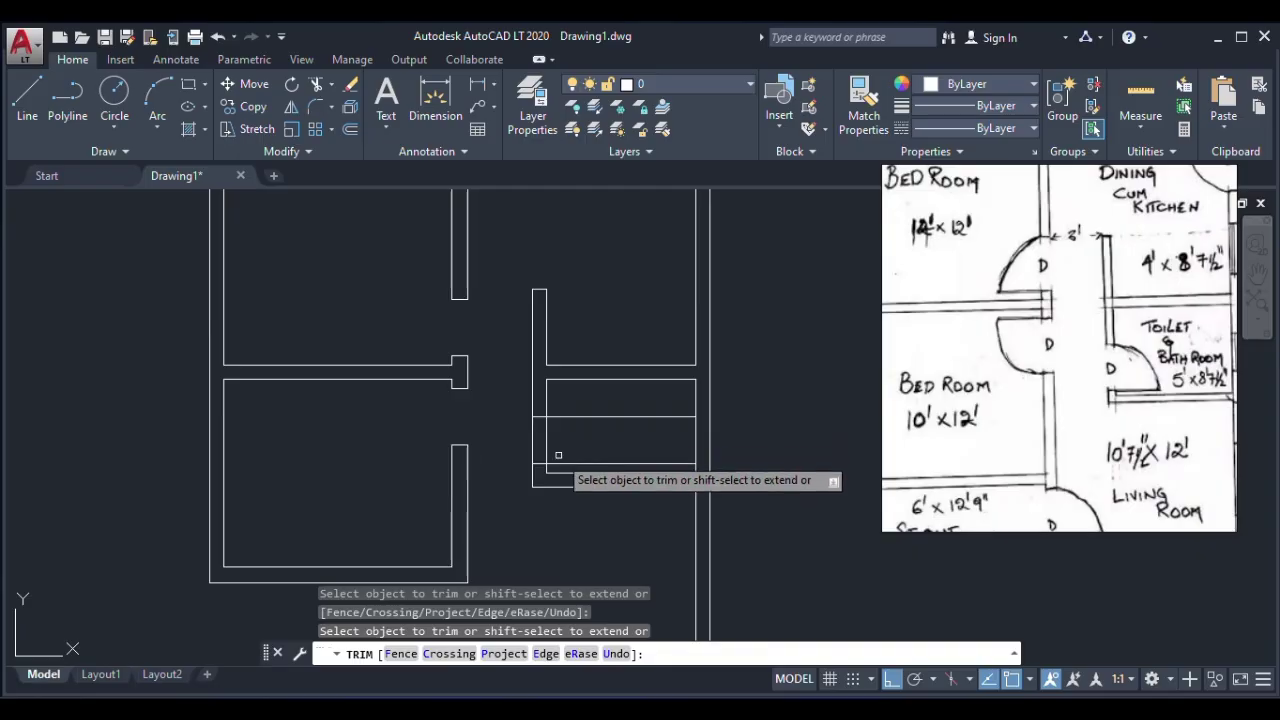
left_click(573, 417)
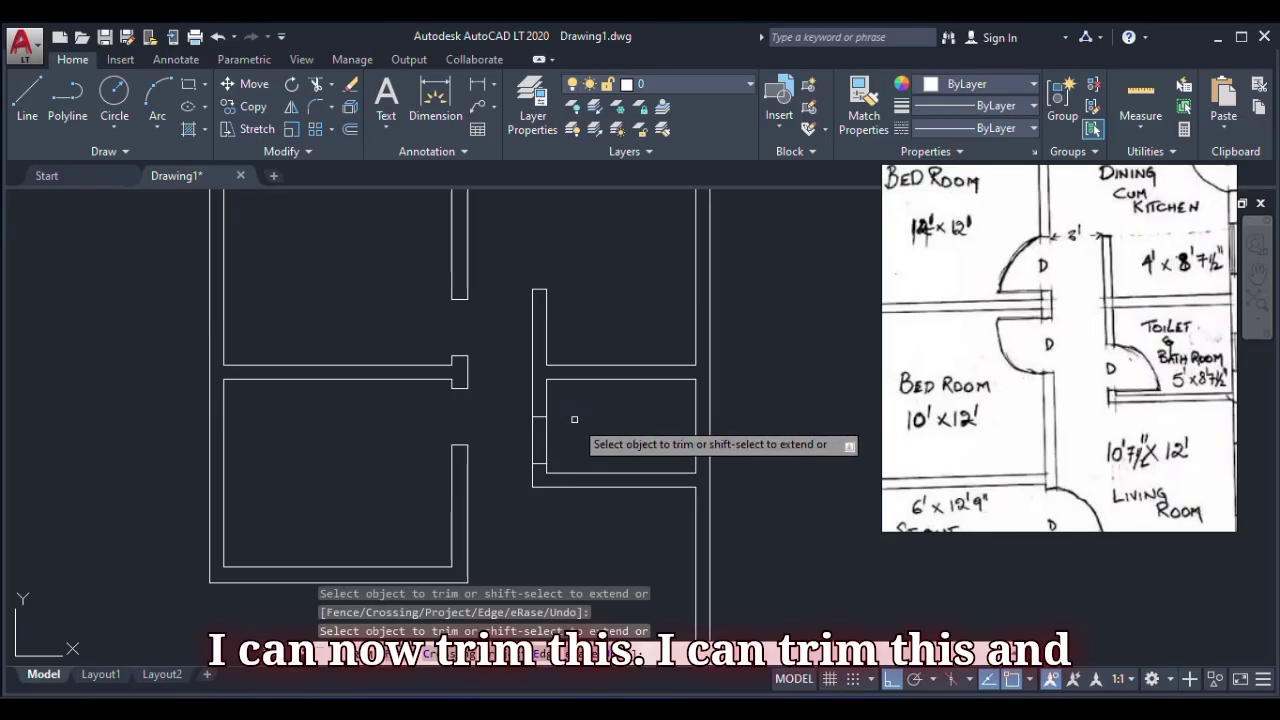
- Trim the toilet wall lines between the two door lines to open the doorway, and end the Trim command
left_click(566, 425)
left_click(522, 447)
scroll(570, 455, "down", 5)
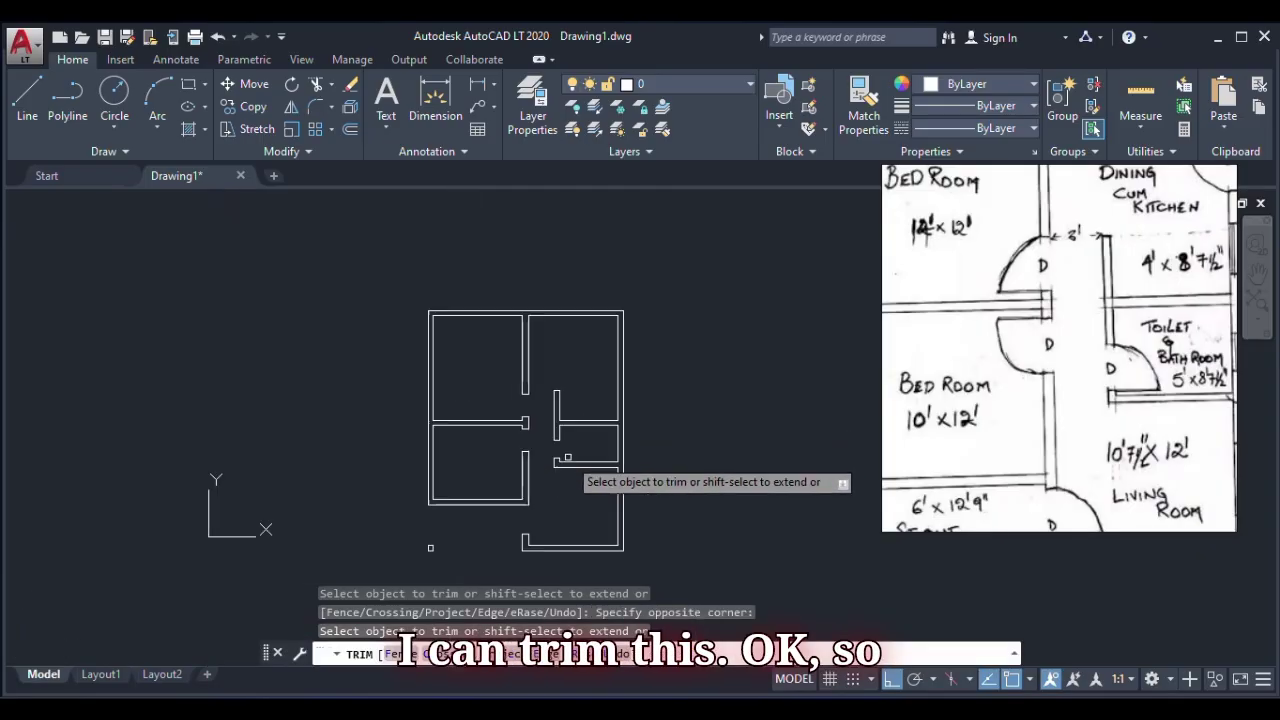
scroll(570, 435, "up", 6)
right_click(591, 299)
left_click(632, 310)
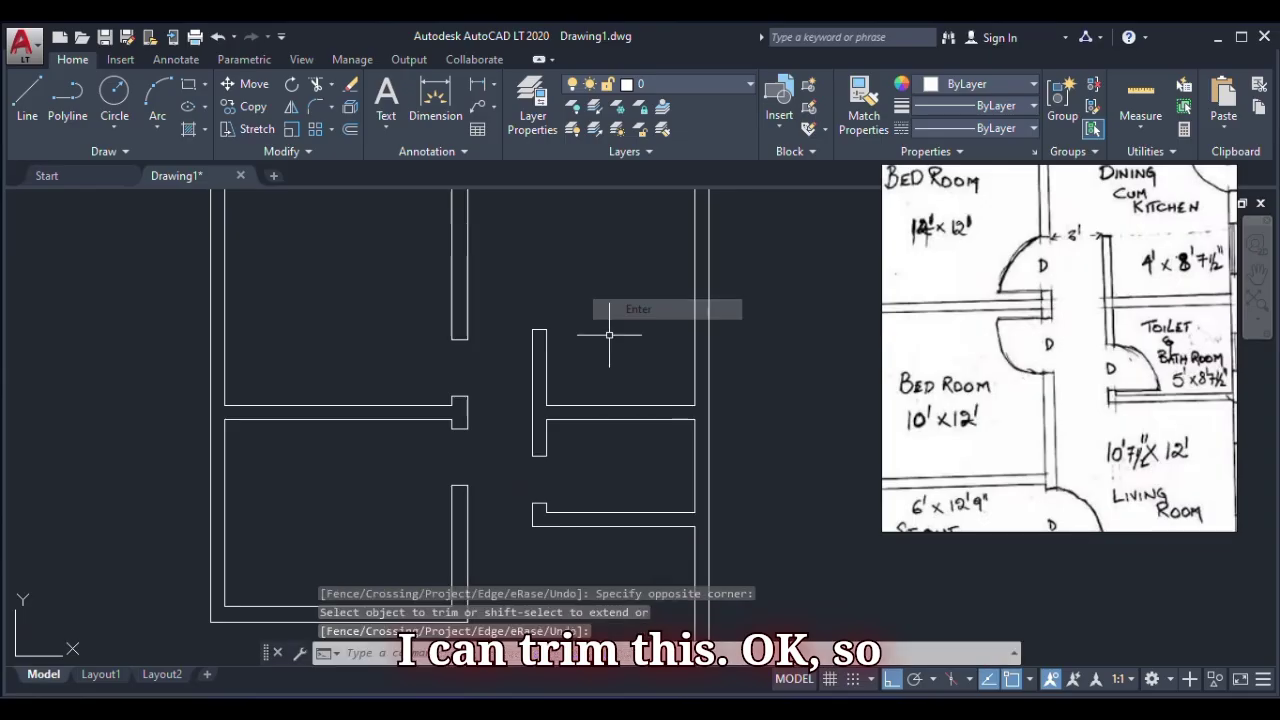
- Offset the inner line of the kitchen's upper wall by 150 into the kitchen for the door frame, and end the Offset command
scroll(556, 409, "down", 3)
scroll(616, 325, "up", 4)
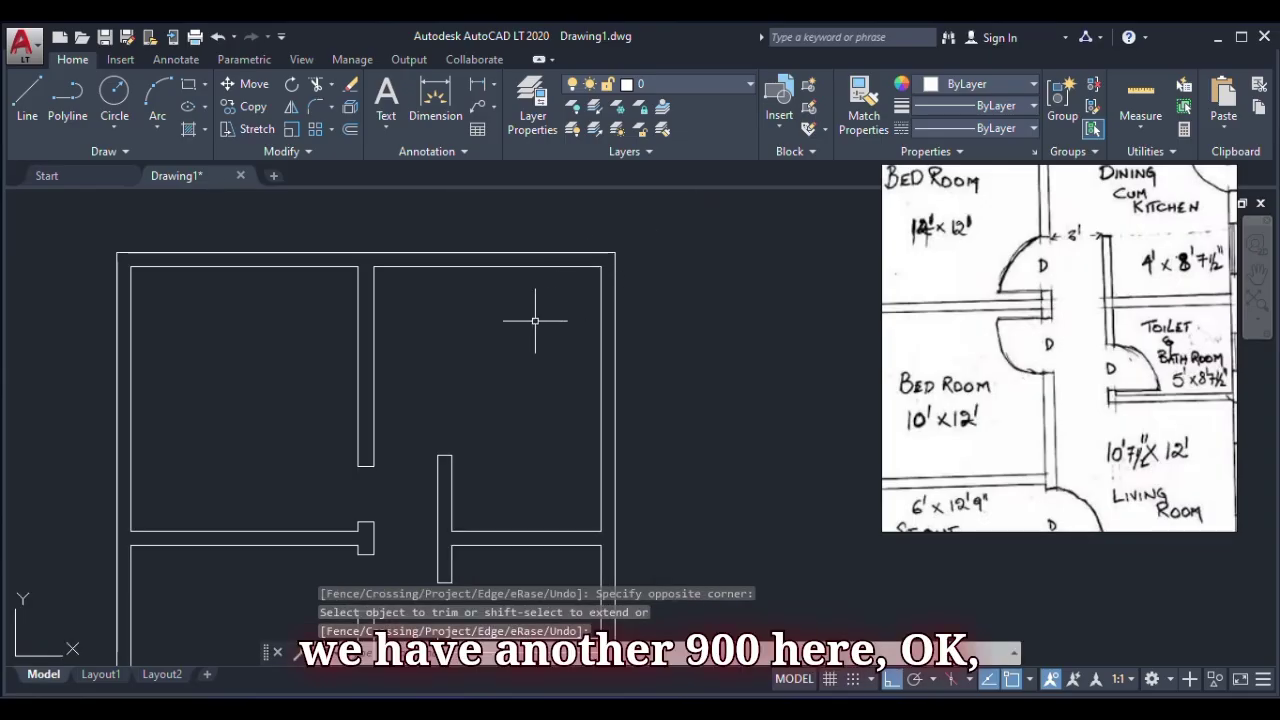
scroll(950, 422, "down", 5)
scroll(1096, 276, "up", 4)
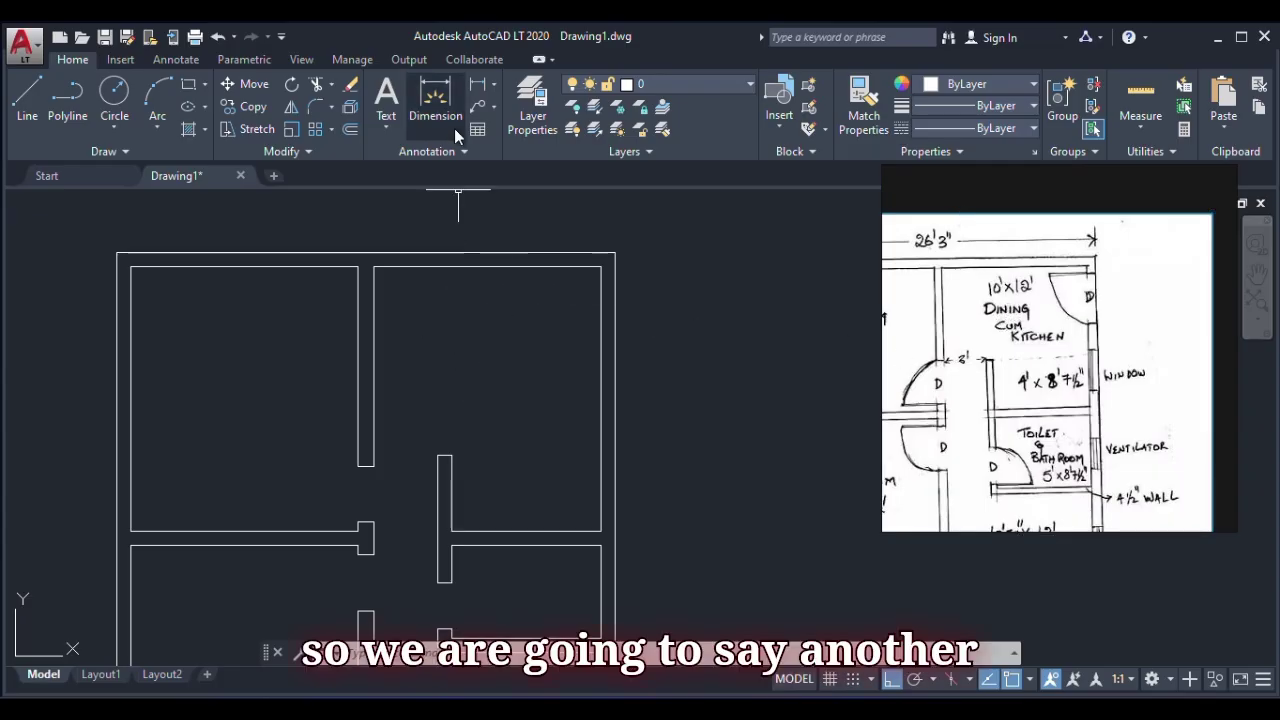
left_click(349, 131)
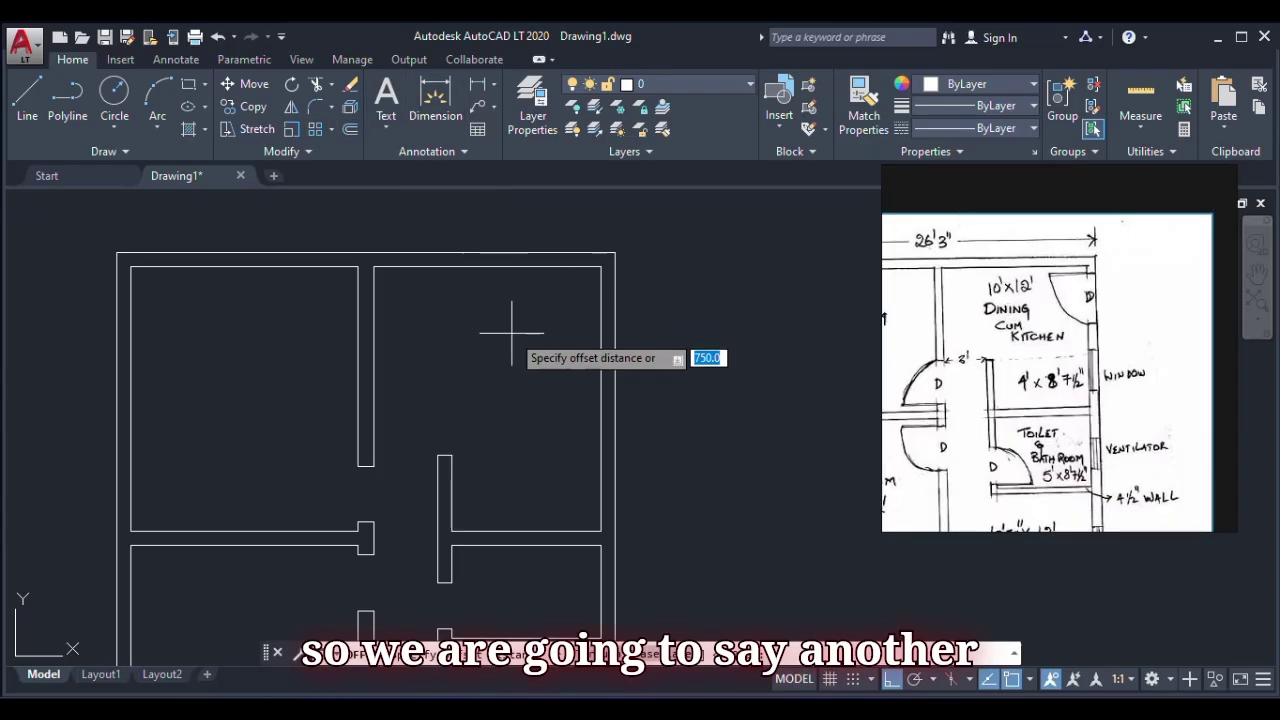
type("150")
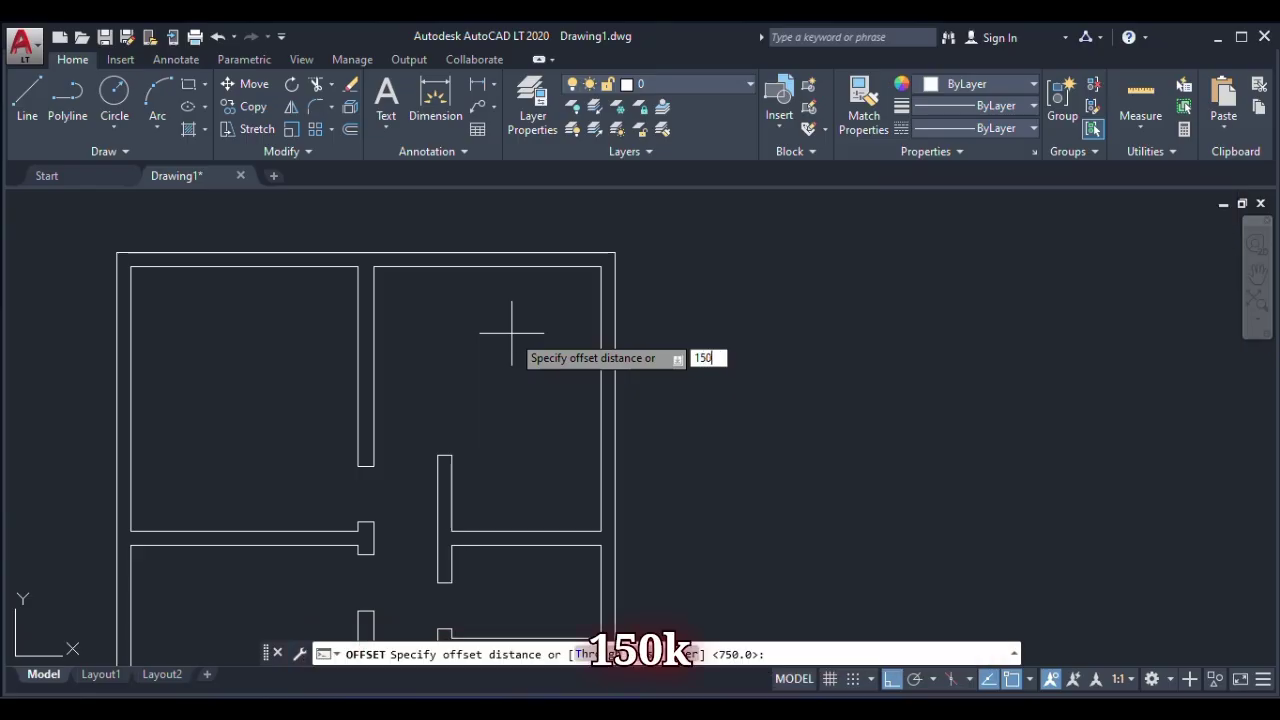
key("Return")
left_click(566, 267)
left_click(563, 310)
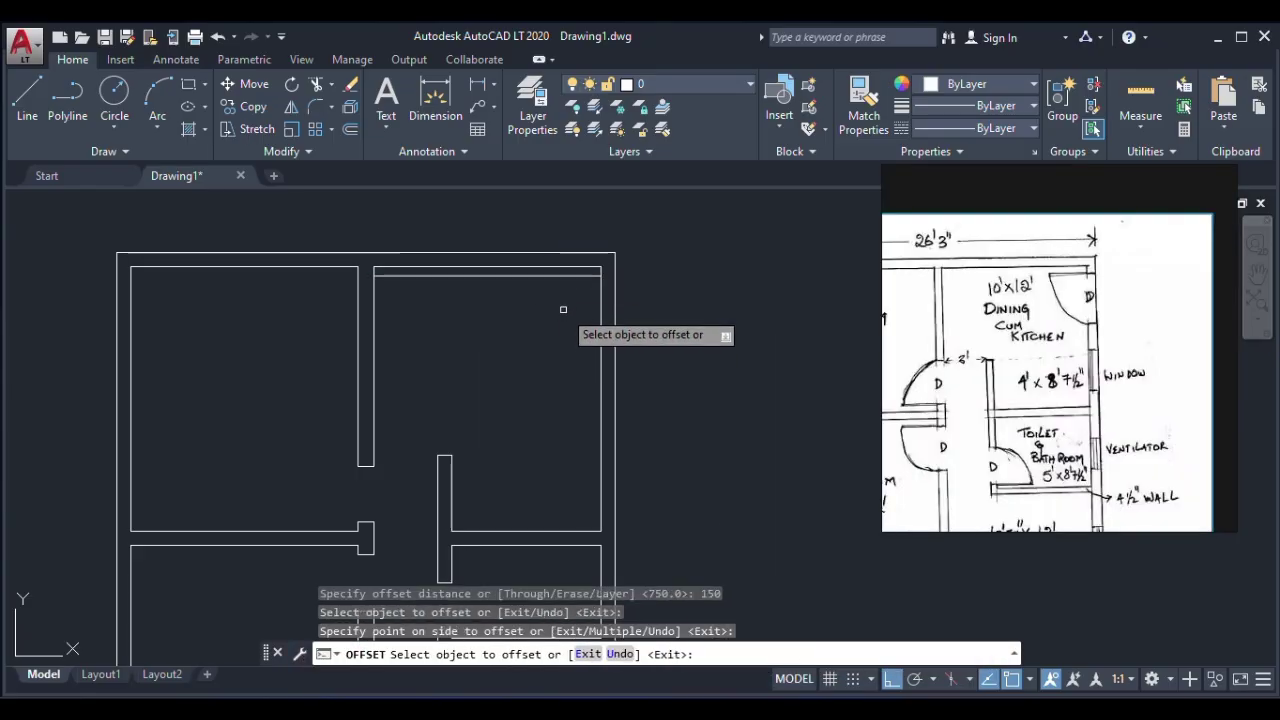
right_click(563, 310)
left_click(594, 325)
- Offset the kitchen's door-frame line by 900 farther into the kitchen for the door width
left_click(349, 131)
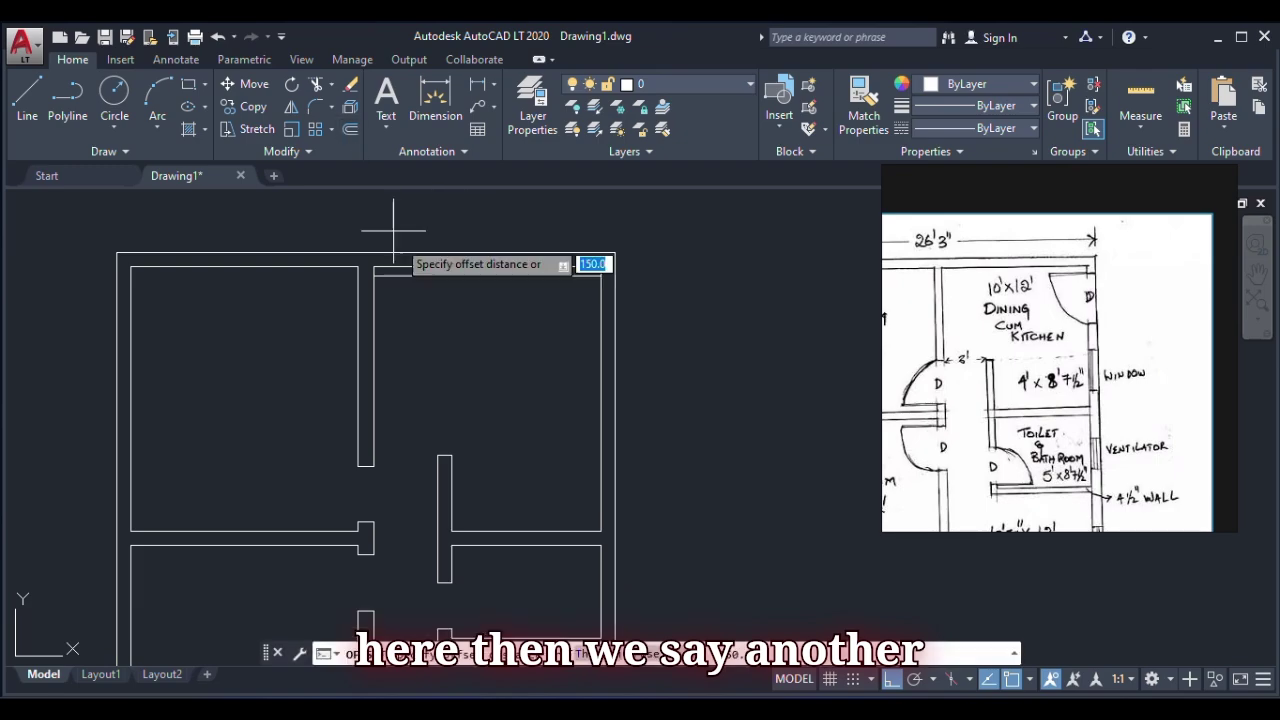
type("900")
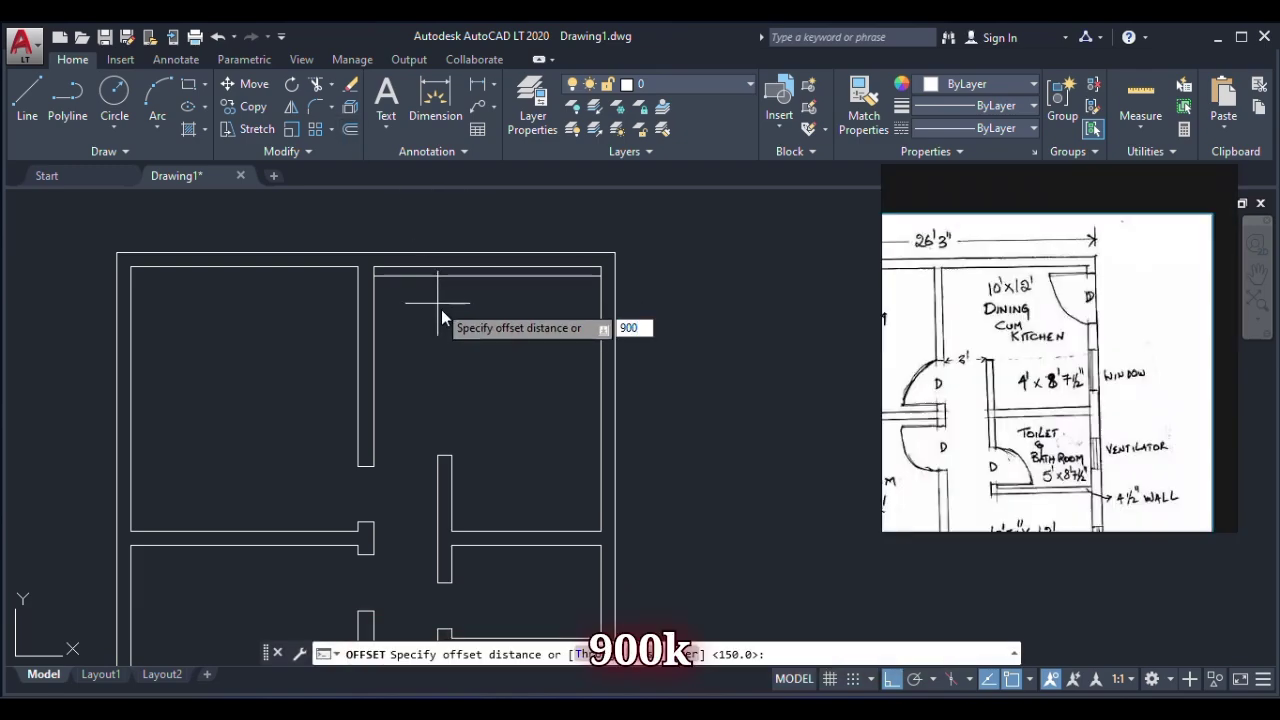
key("Return")
left_click(586, 275)
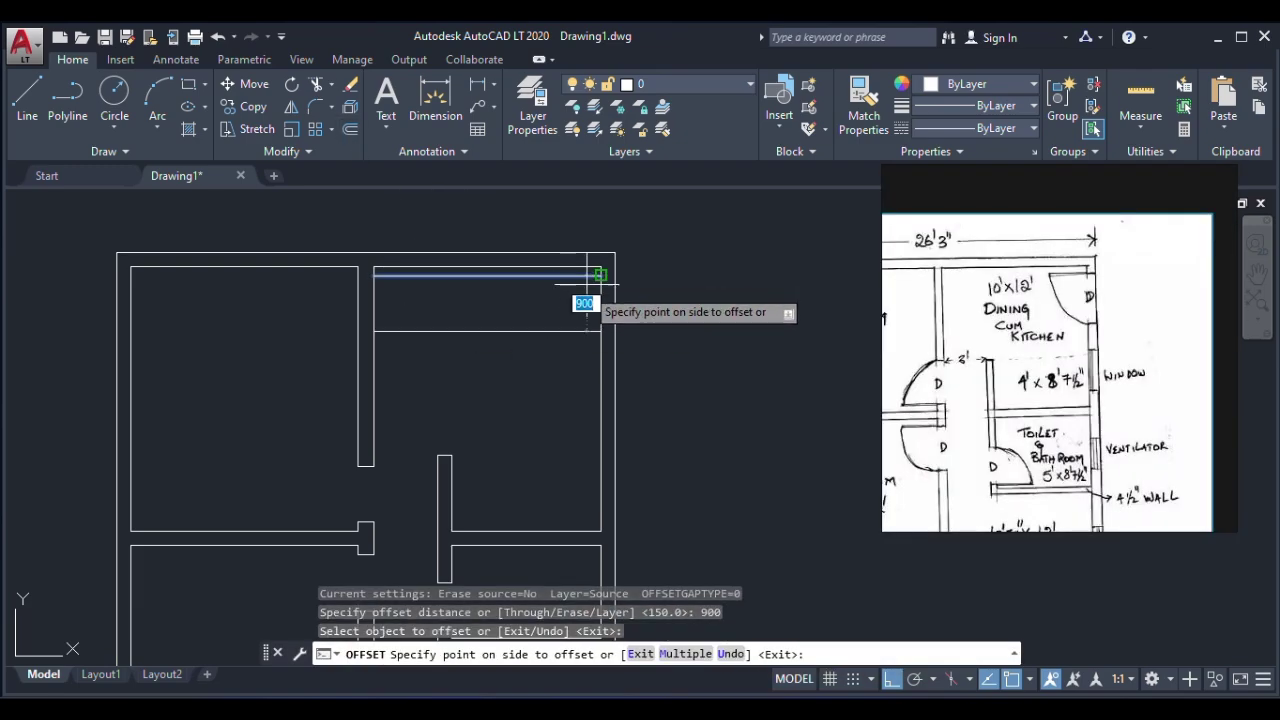
left_click(576, 340)
- Extend the two kitchen door lines across the kitchen's outer side wall and trim their parts inside the kitchen
type("ex")
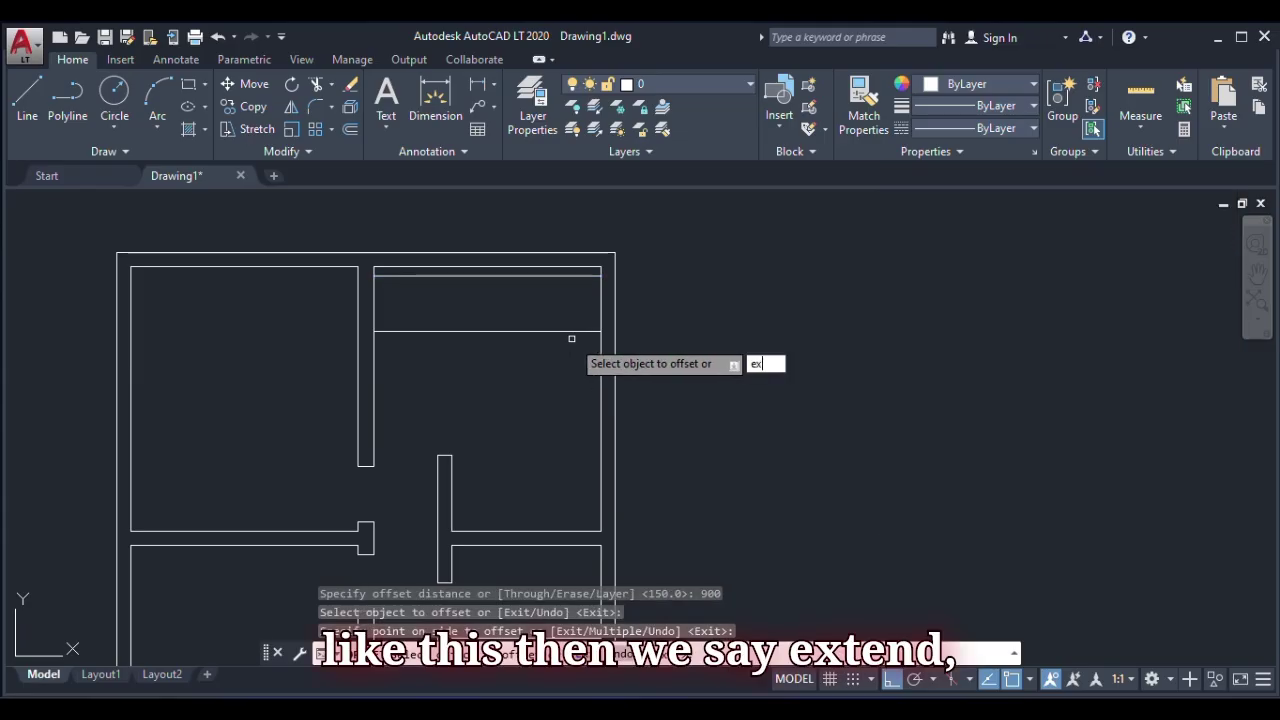
key("Return")
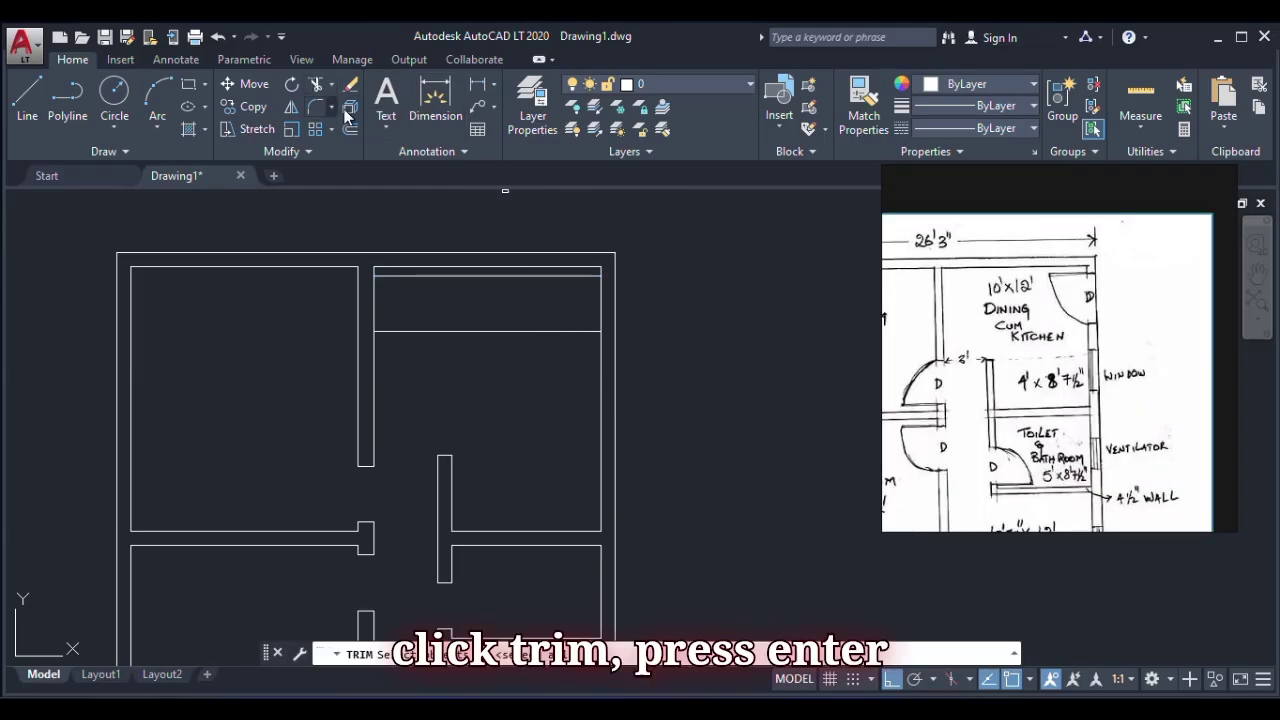
key("Return")
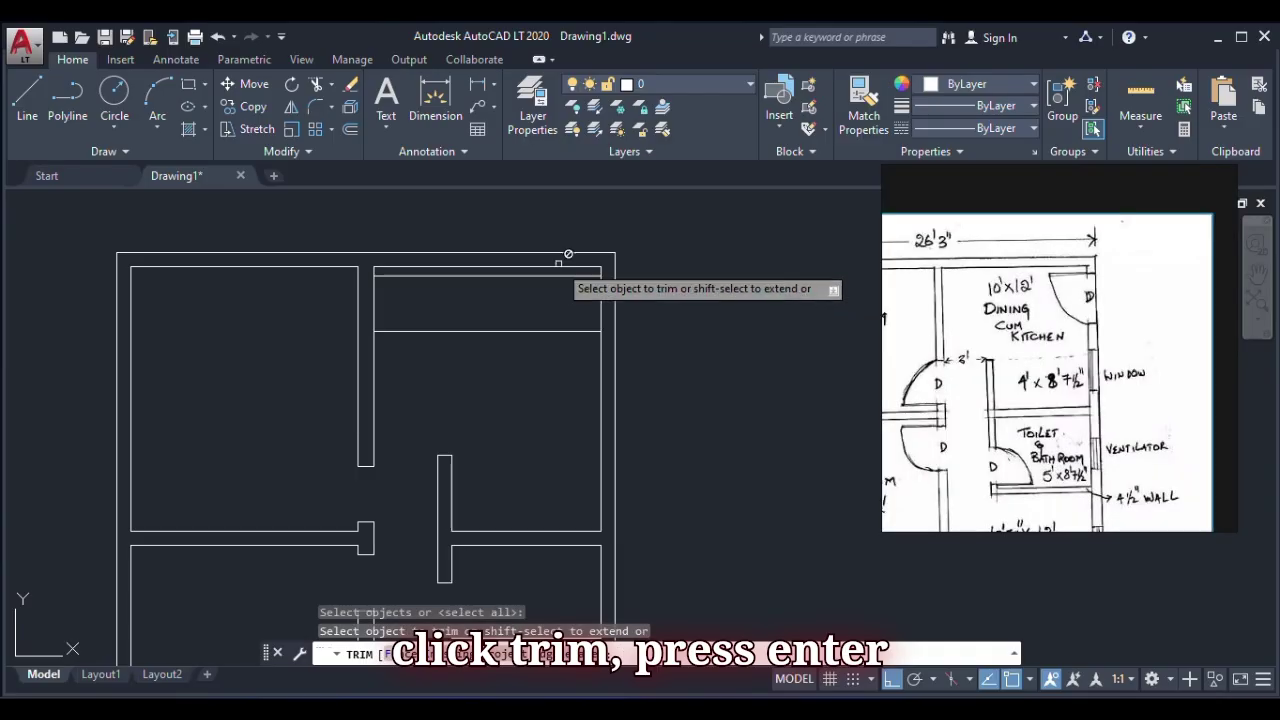
left_click(561, 276)
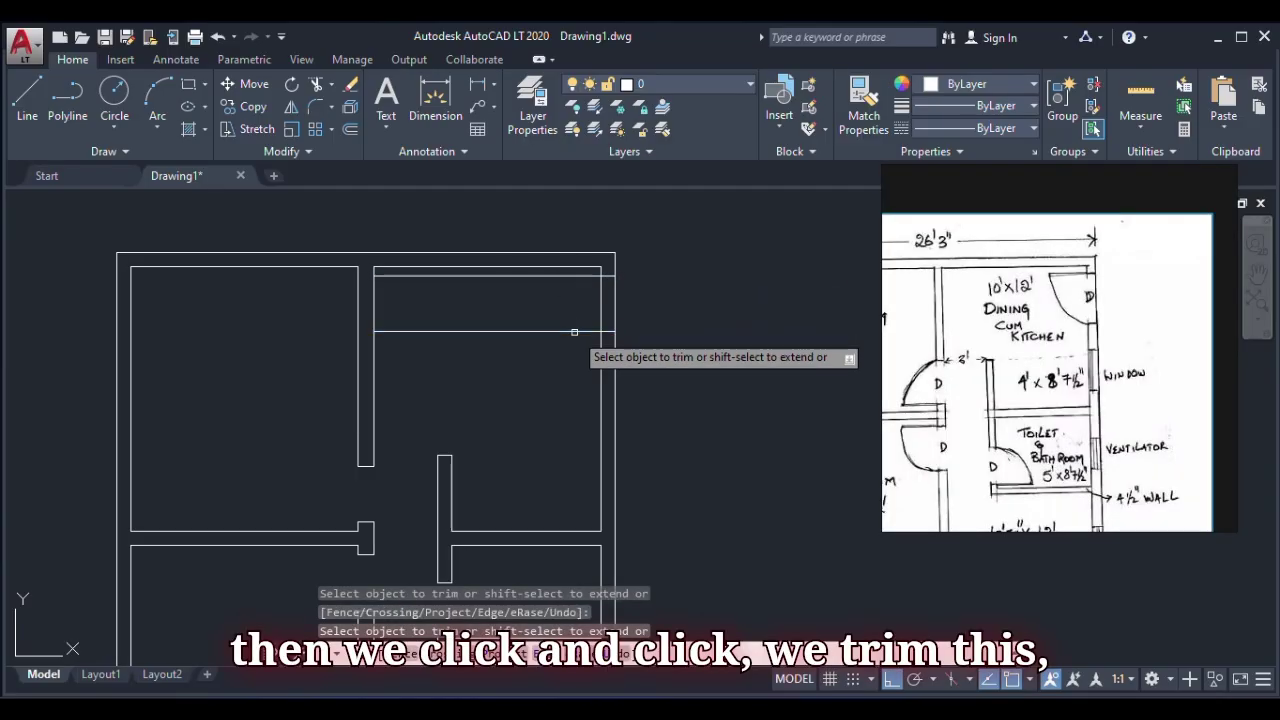
left_click(579, 276)
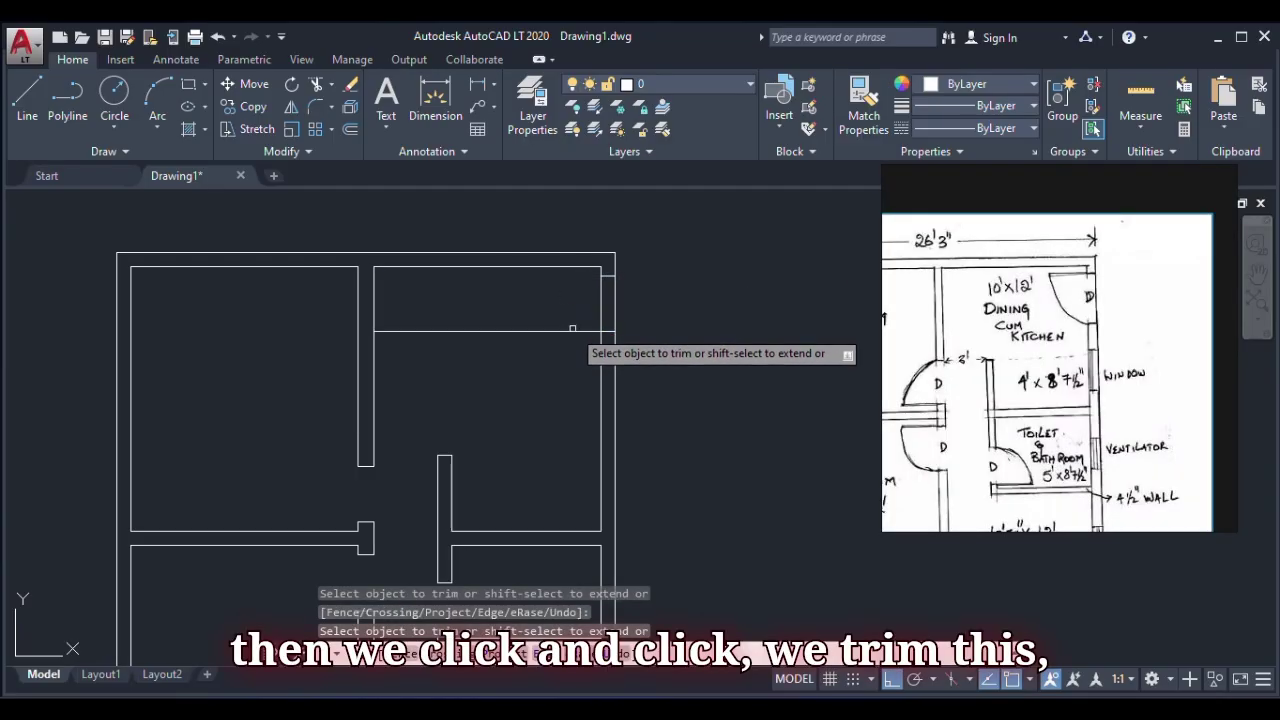
left_click(572, 331)
- Trim the kitchen's outer side wall lines between the two door lines to open the doorway, and end the Trim command
left_click(649, 287)
left_click(588, 262)
scroll(591, 268, "down", 4)
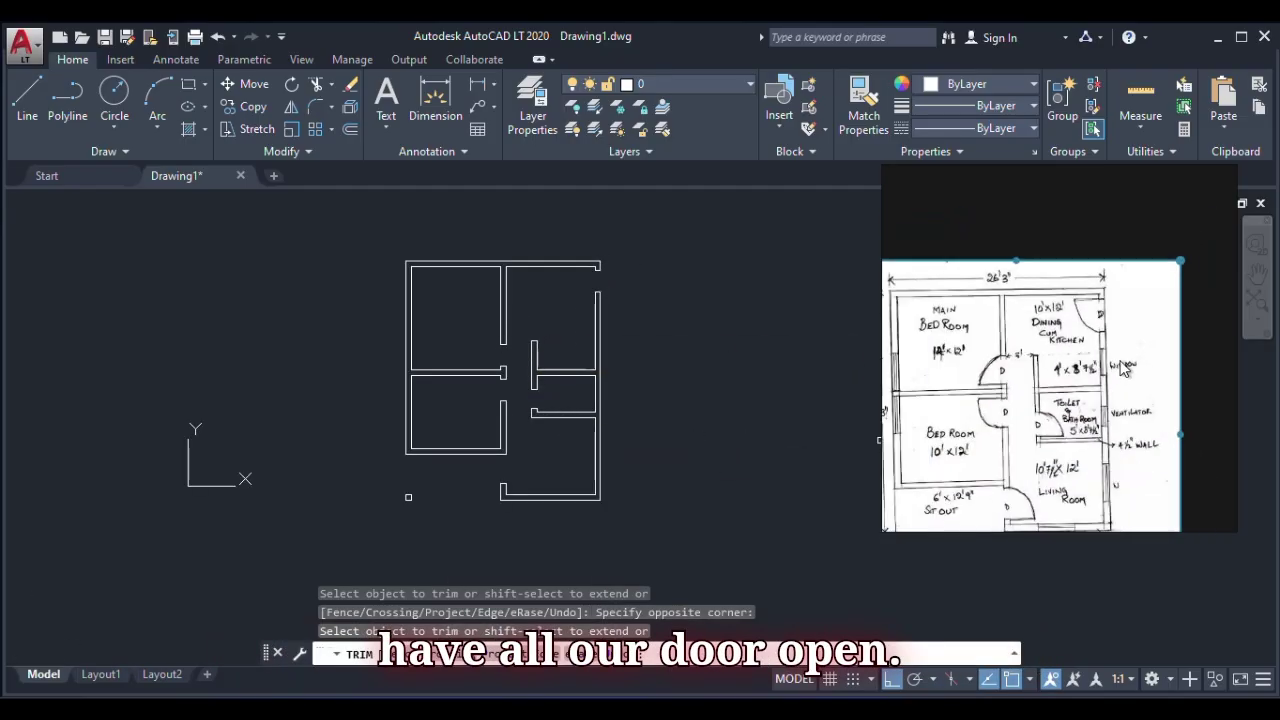
right_click(630, 226)
left_click(676, 240)
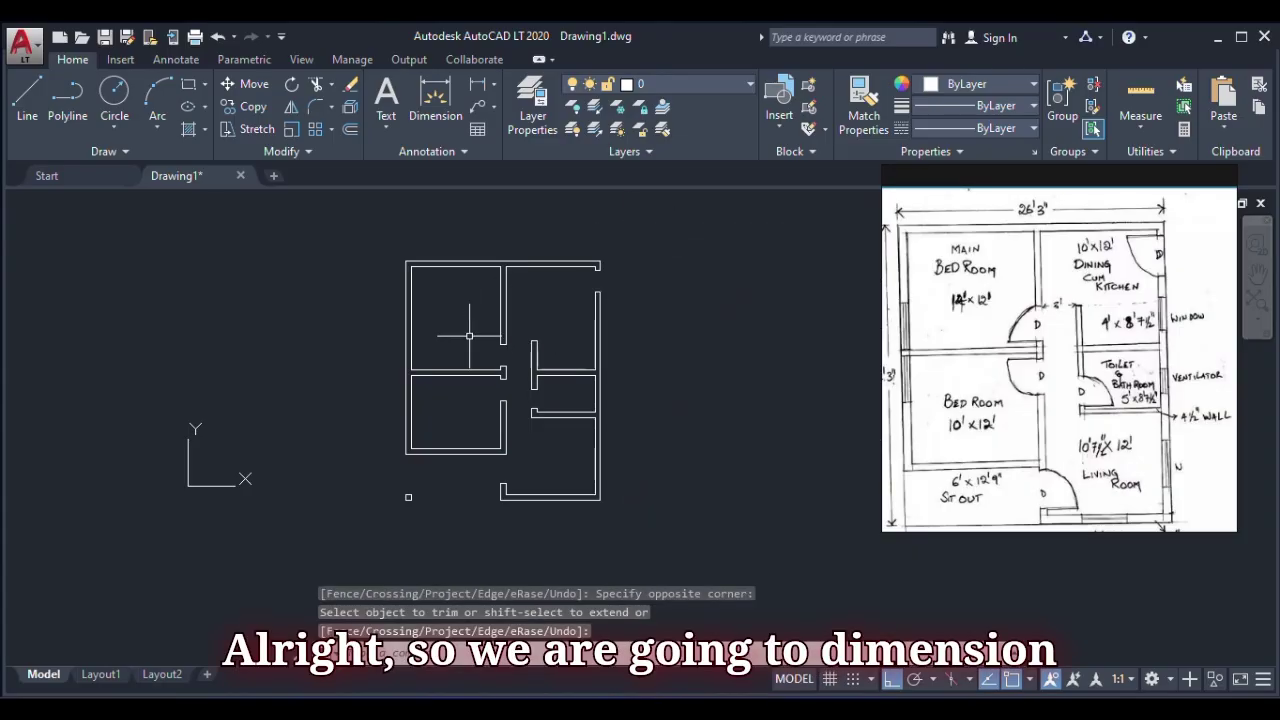
- Modify the ISO-25 dimension style to use an overall scale of 7, and close the Dimension Style Manager
scroll(480, 330, "up", 2)
scroll(511, 324, "down", 2)
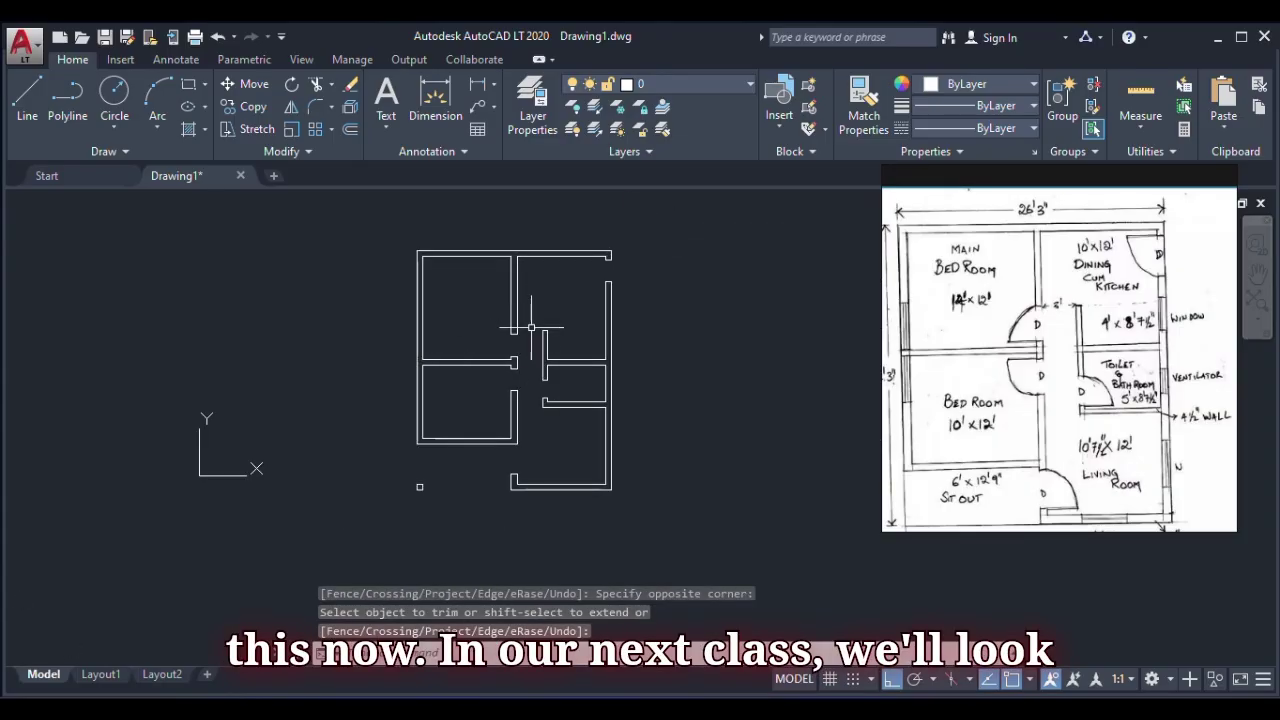
scroll(479, 350, "up", 2)
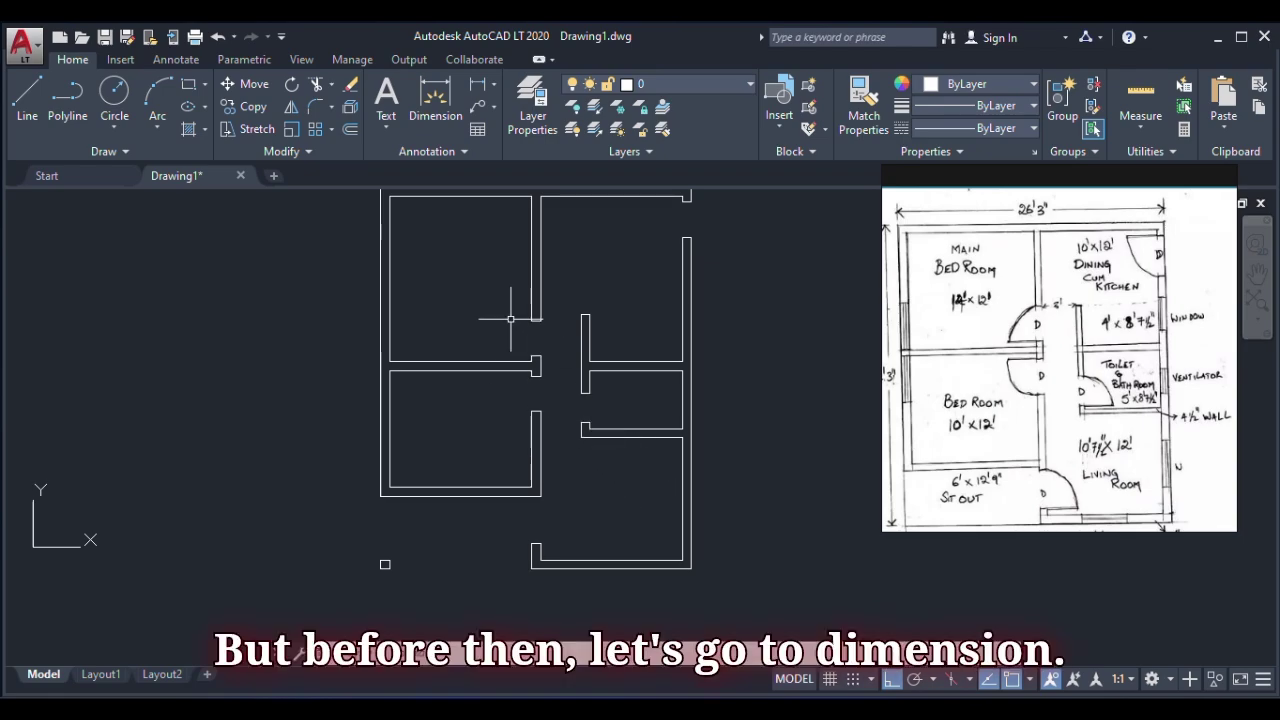
type("DI")
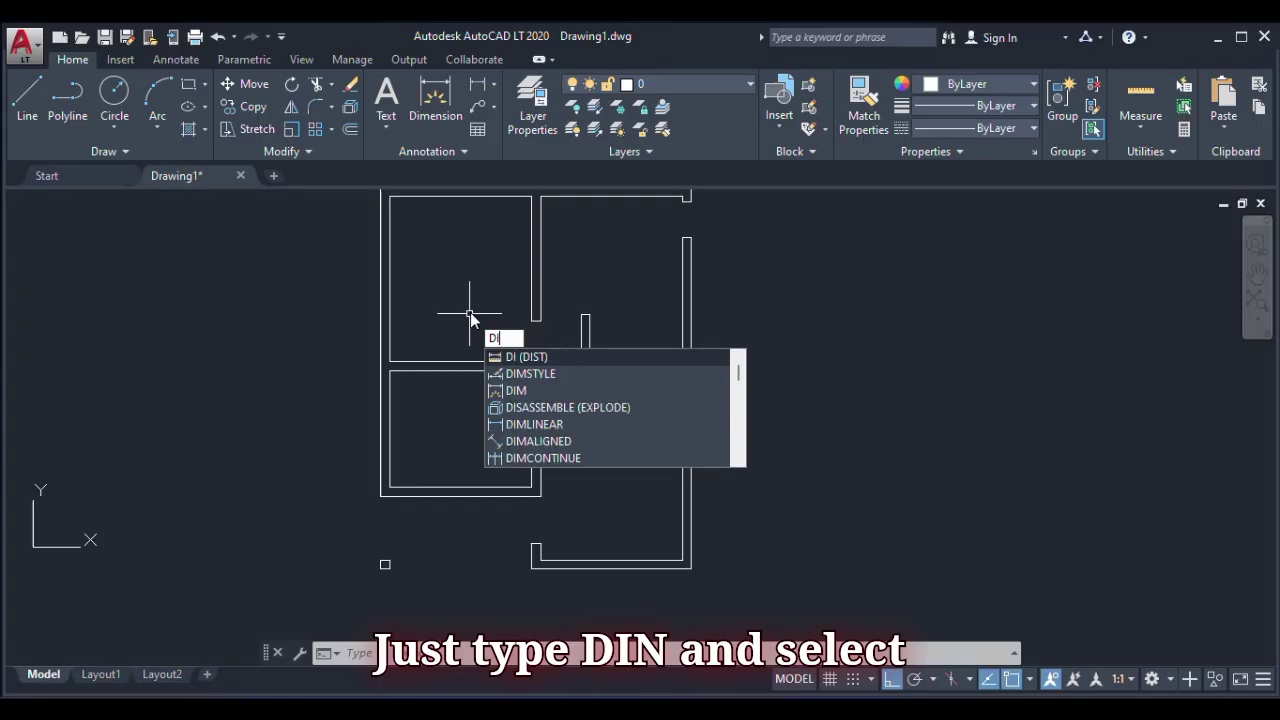
left_click(548, 374)
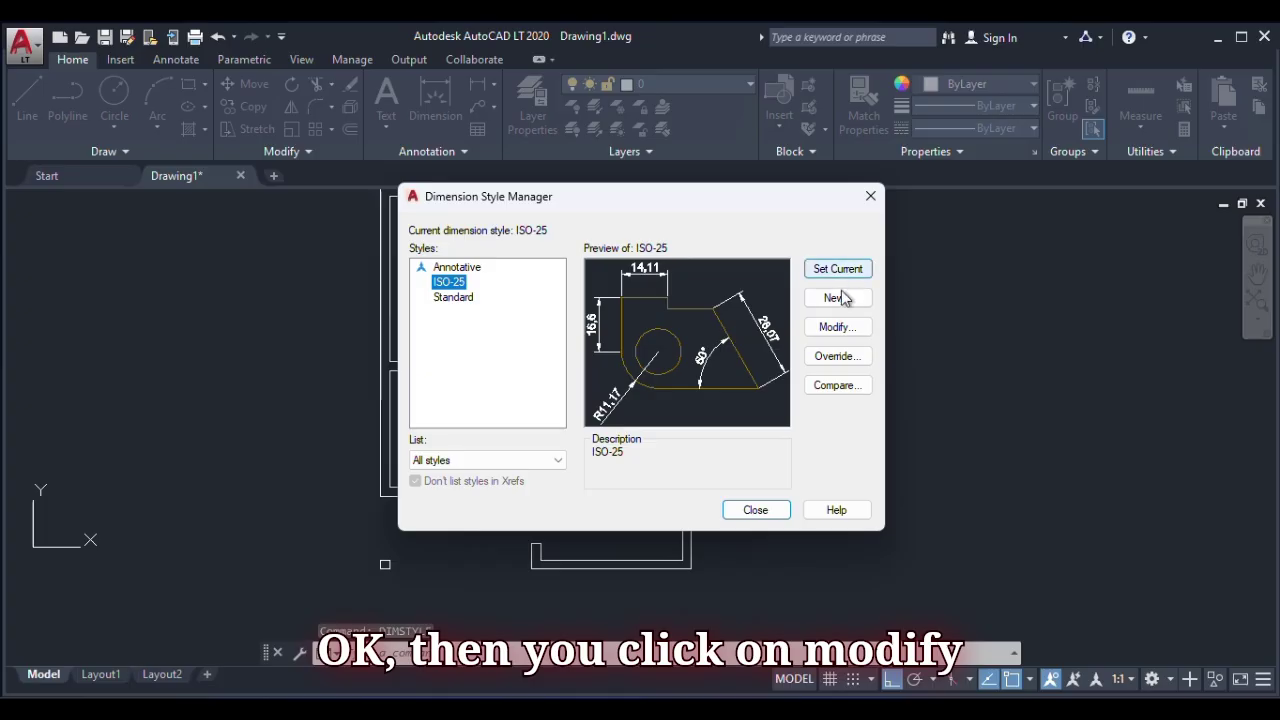
left_click(836, 328)
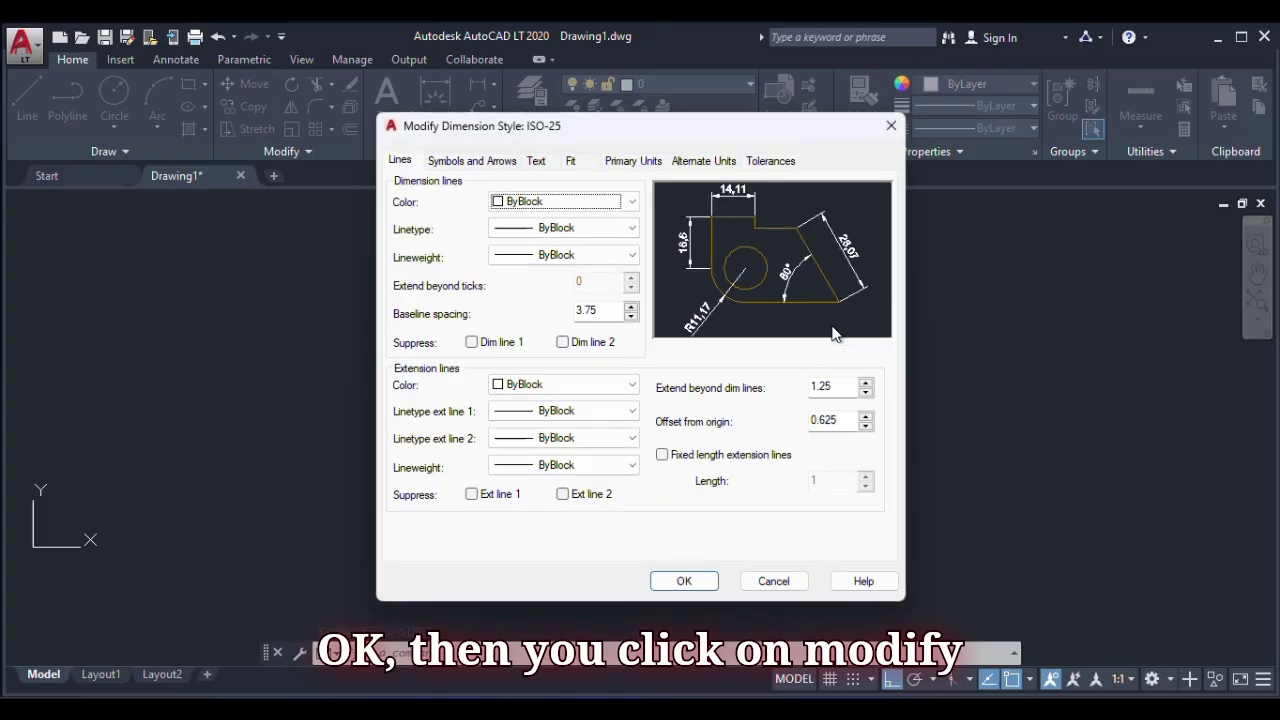
left_click(580, 163)
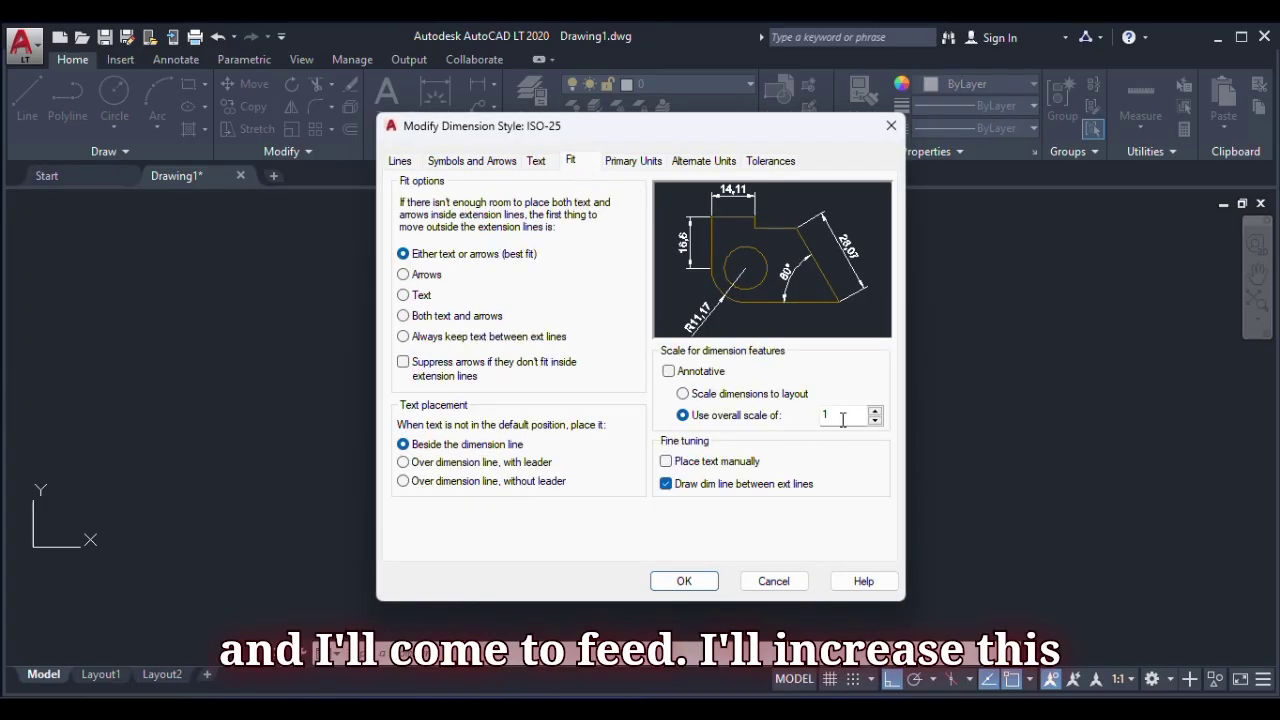
type("7")
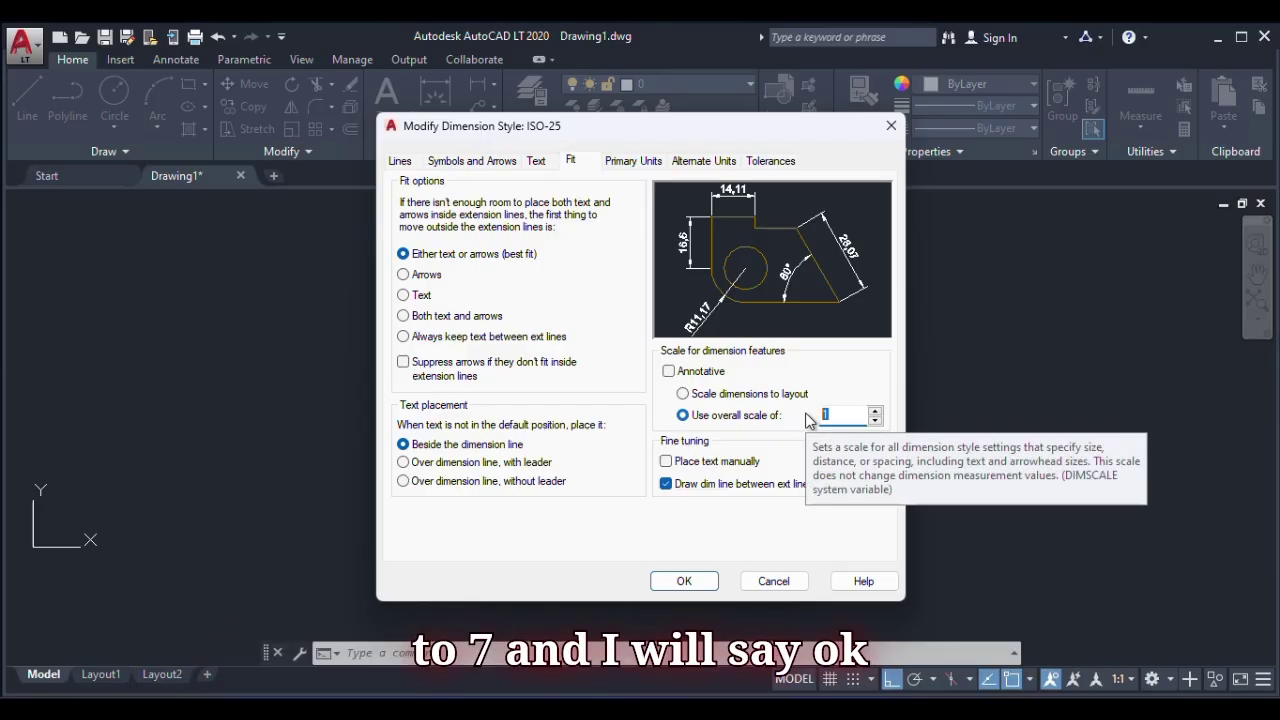
left_click(706, 585)
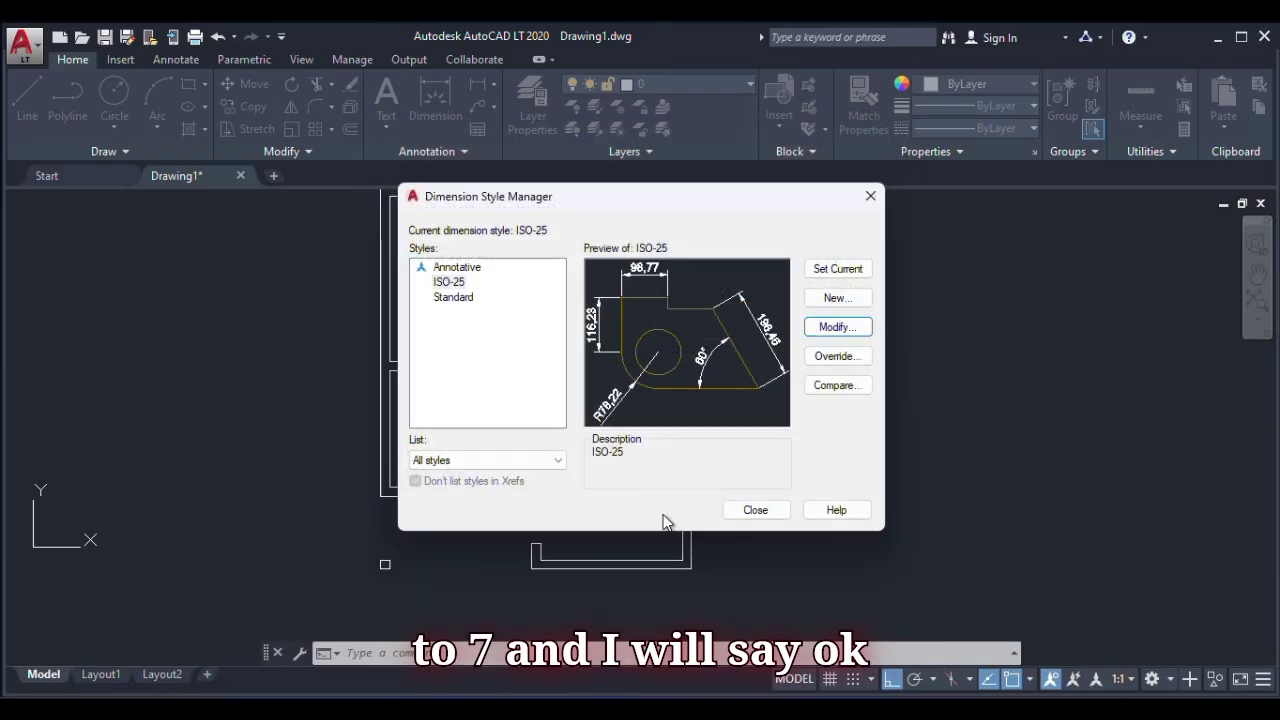
left_click(757, 511)
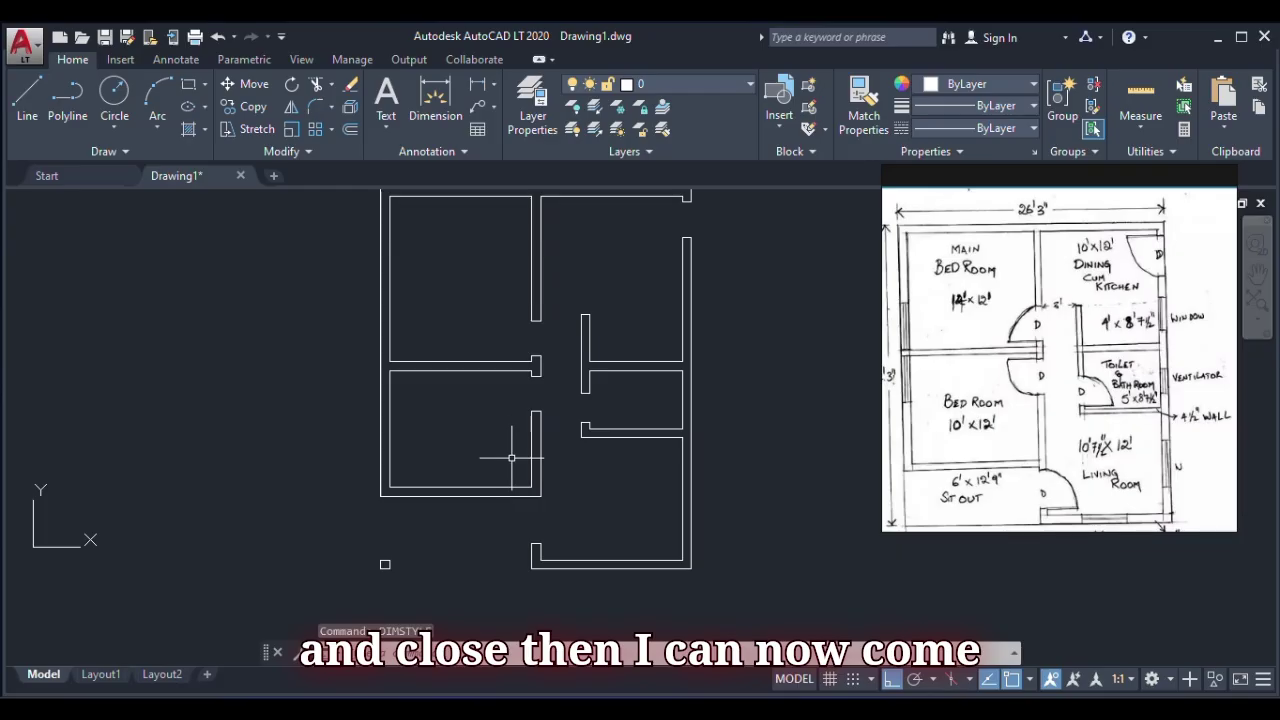
- Add a vertical linear dimension between the main bedroom's upper and lower inner wall corners, placed just inside the room
left_click(480, 88)
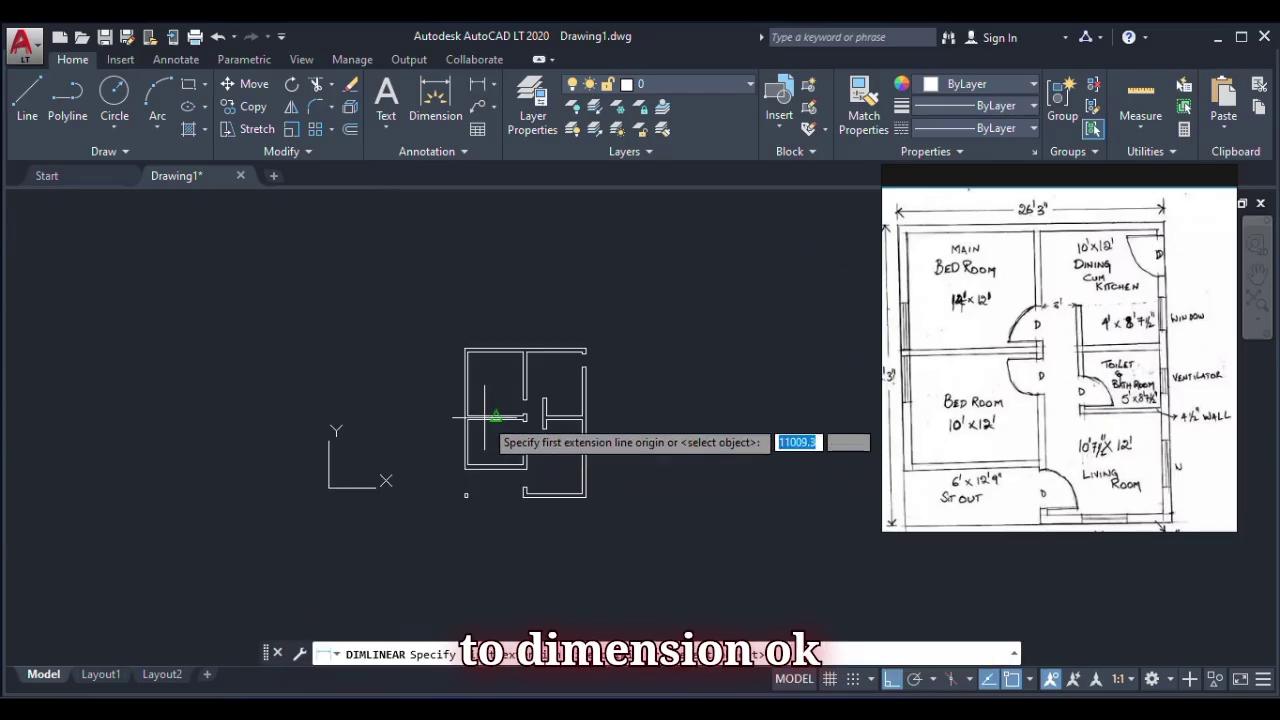
scroll(460, 313, "up", 5)
scroll(458, 313, "down", 3)
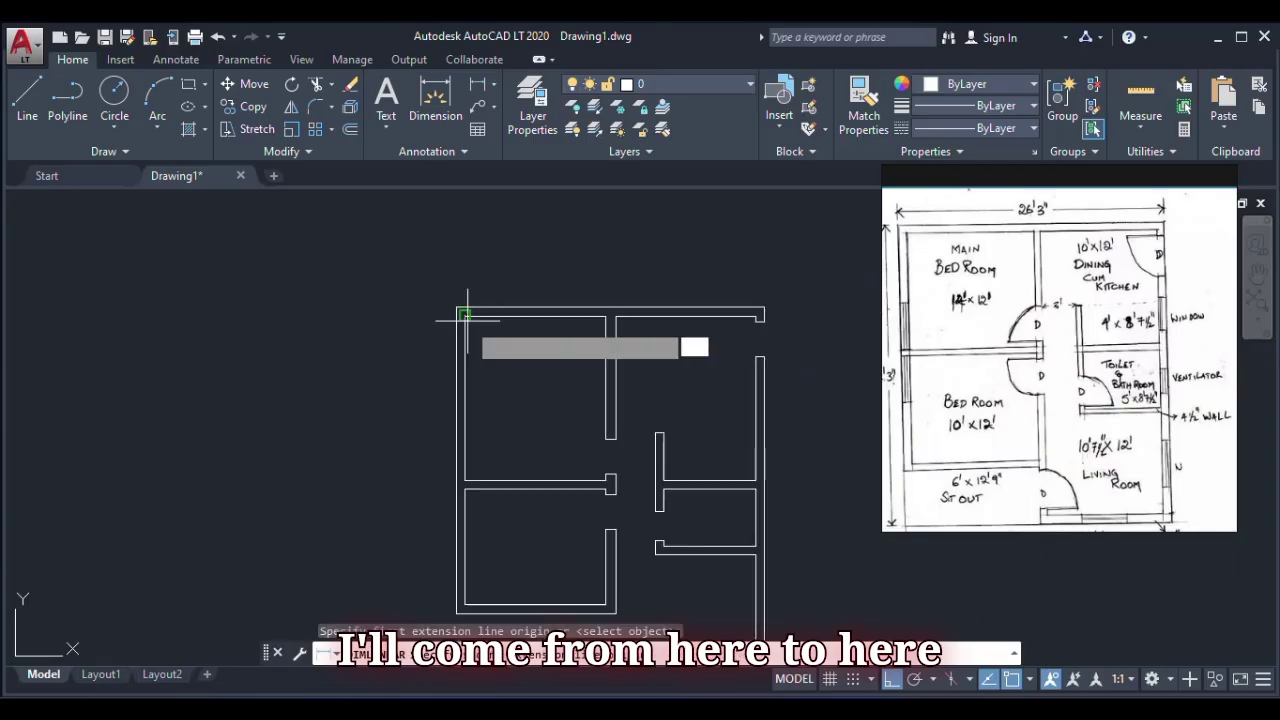
left_click(459, 316)
left_click(465, 481)
scroll(486, 380, "up", 5)
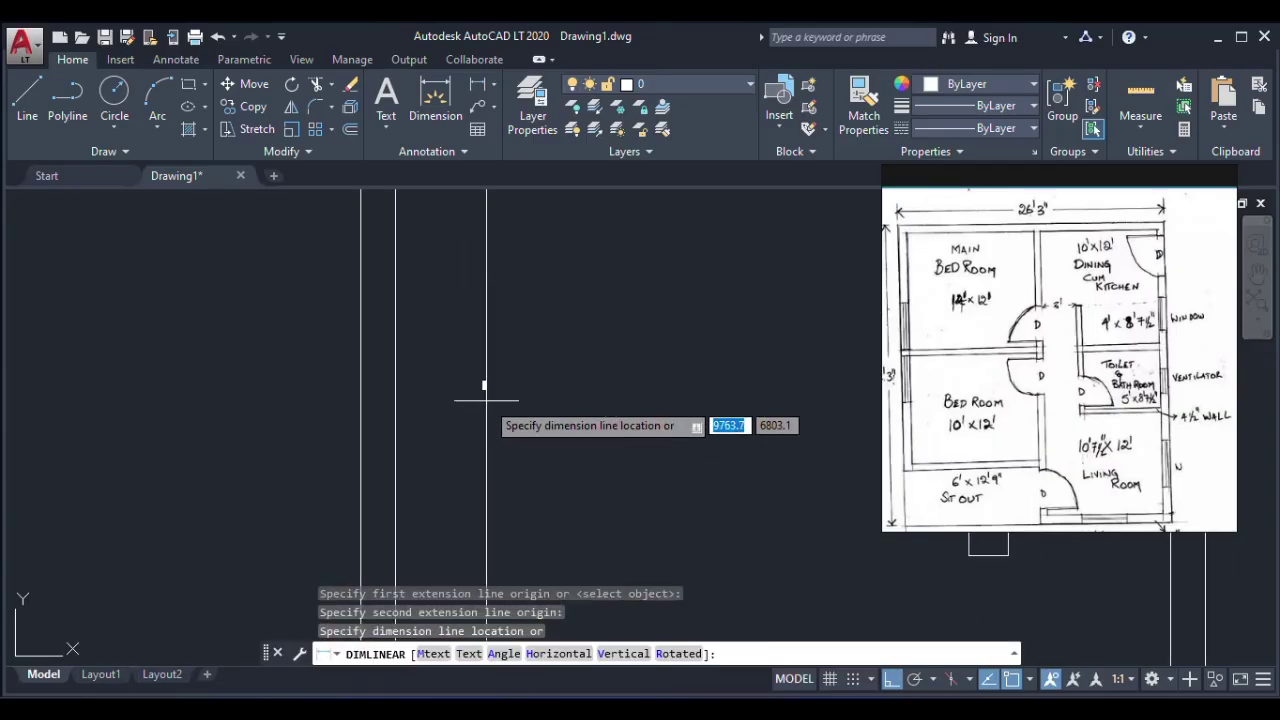
left_click(528, 380)
scroll(517, 390, "down", 5)
scroll(517, 390, "up", 1)
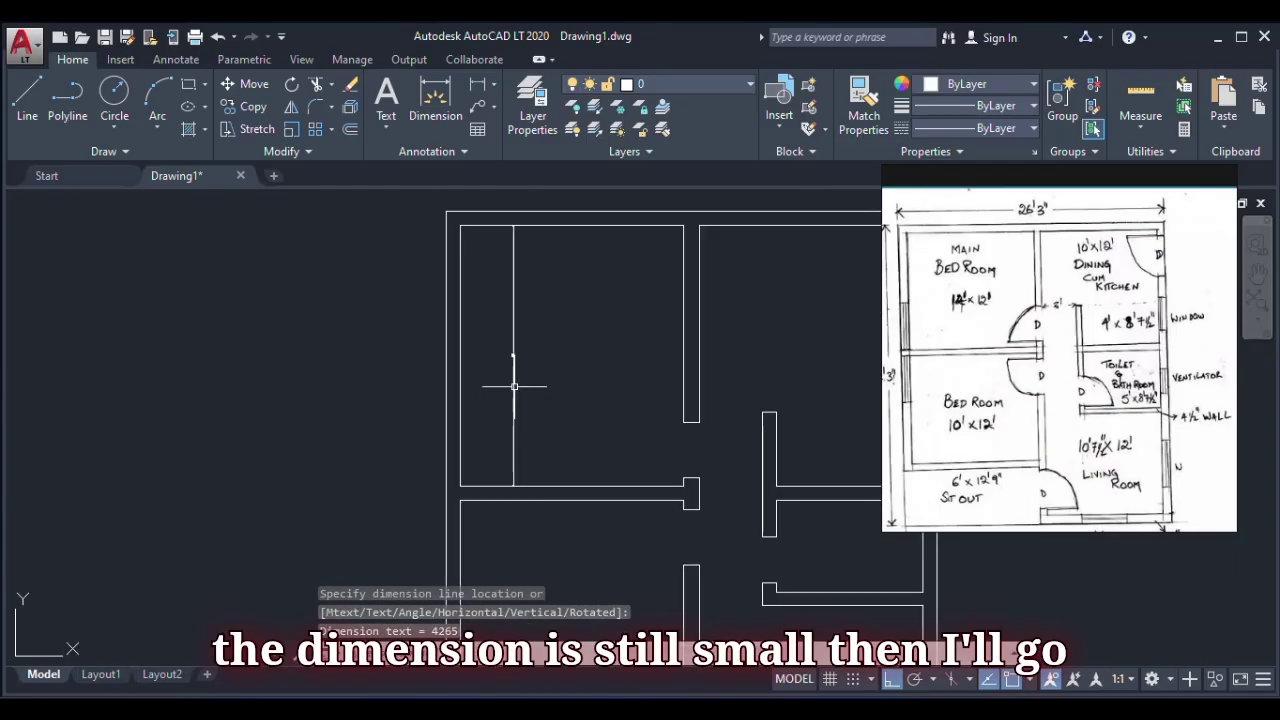
- Set the ISO-25 dimension style's overall scale to 20, make the style current, and close the Dimension Style Manager
type("dim")
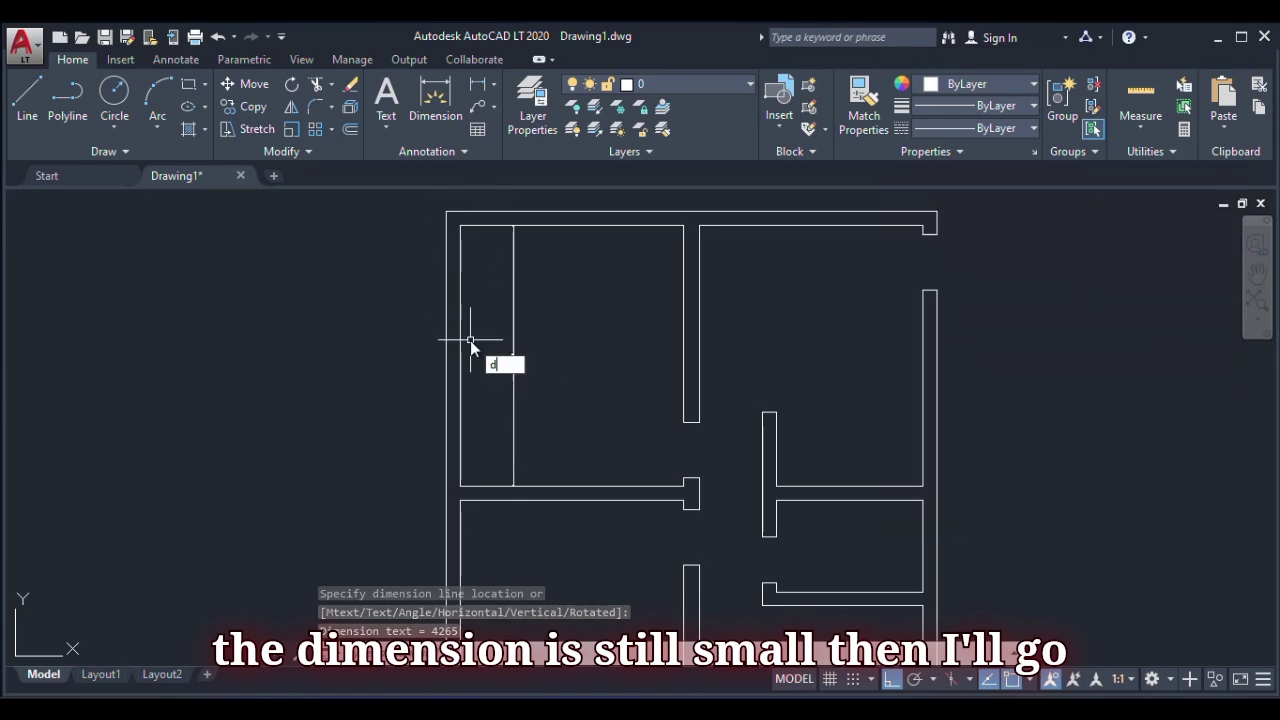
left_click(536, 402)
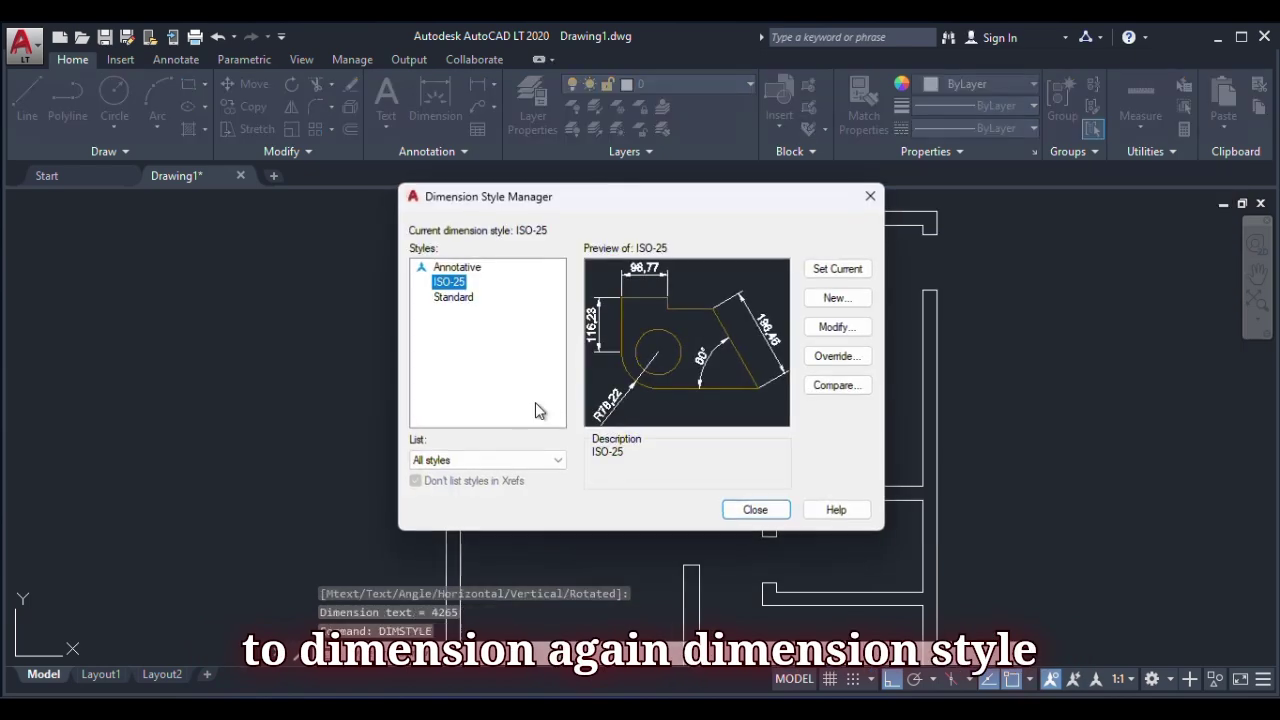
left_click(834, 327)
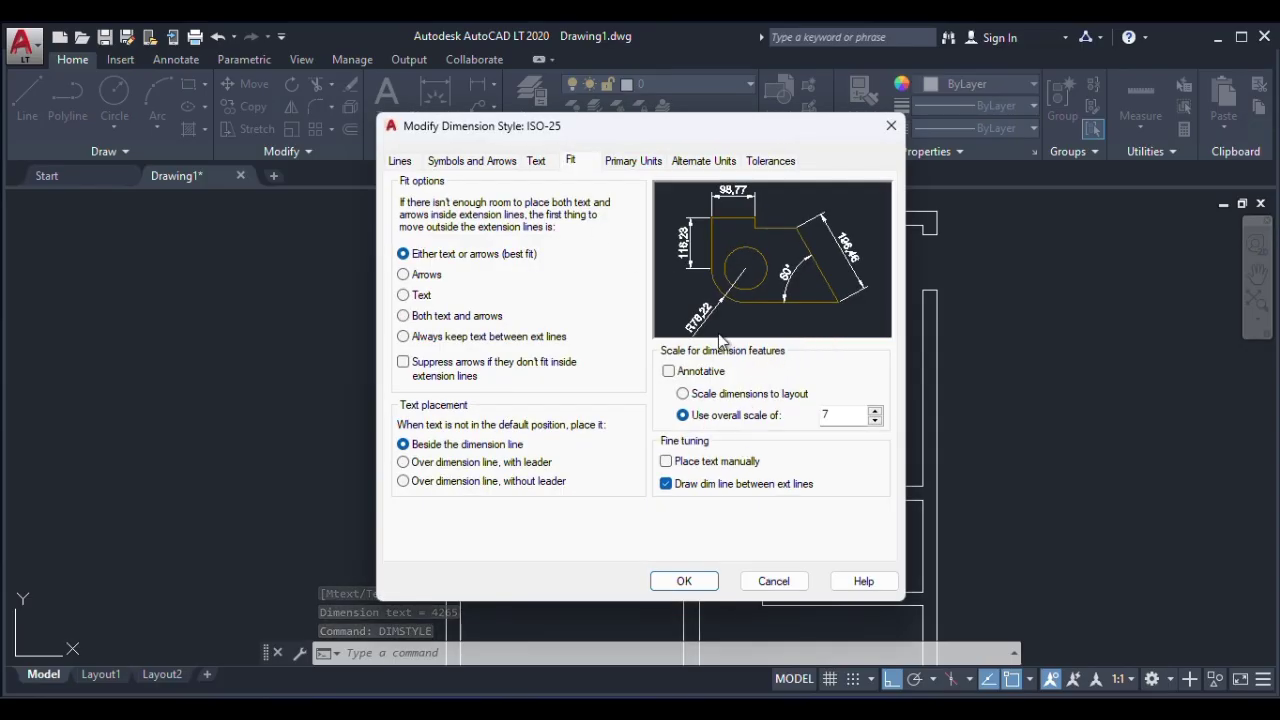
type("20")
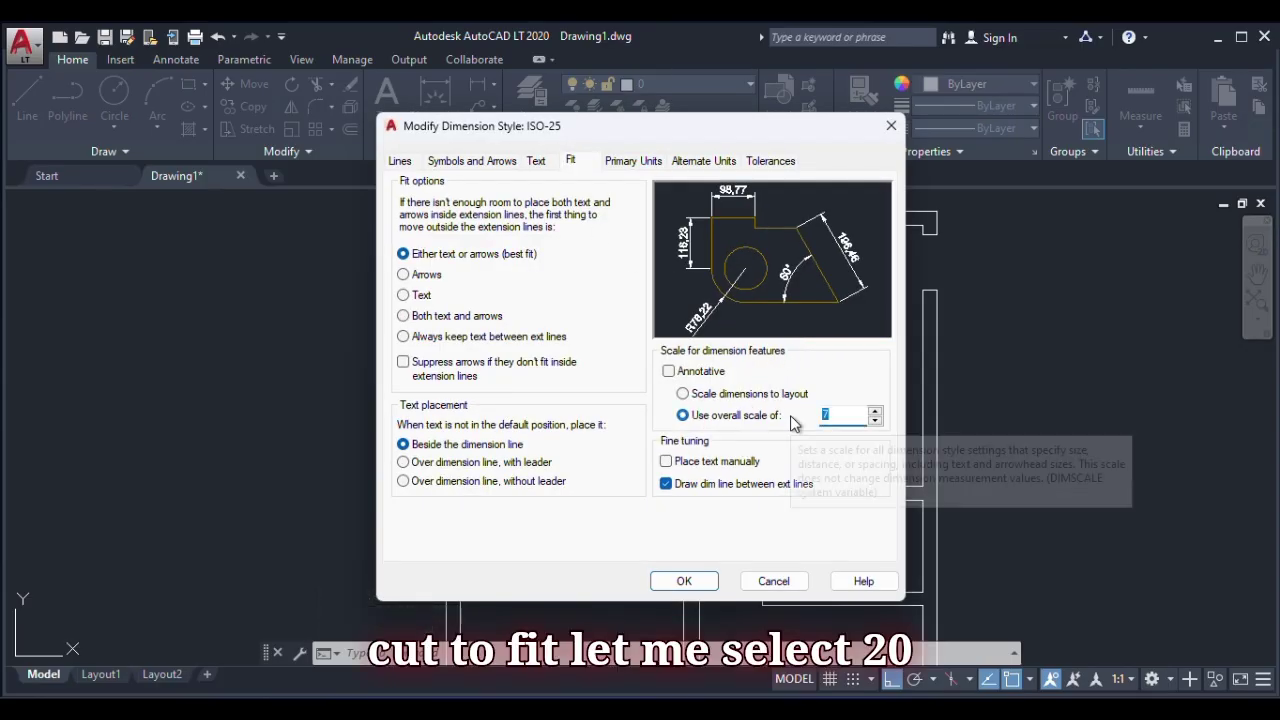
left_click(685, 581)
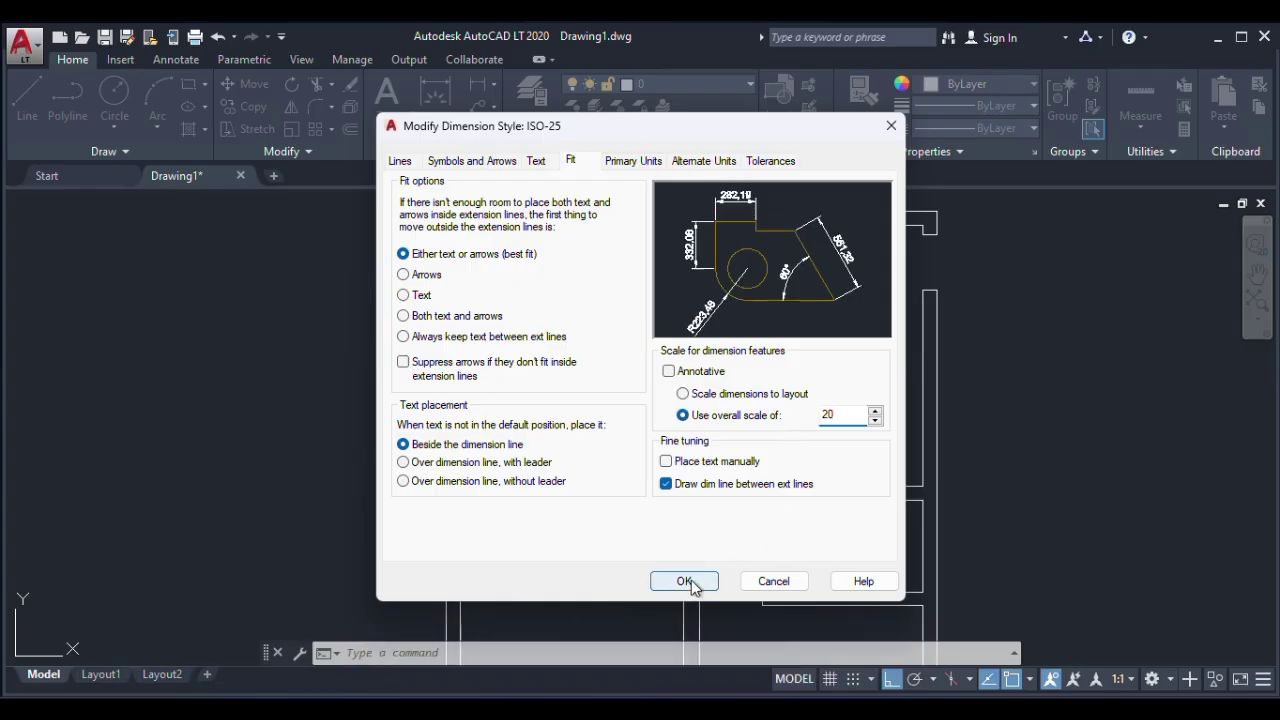
left_click(838, 272)
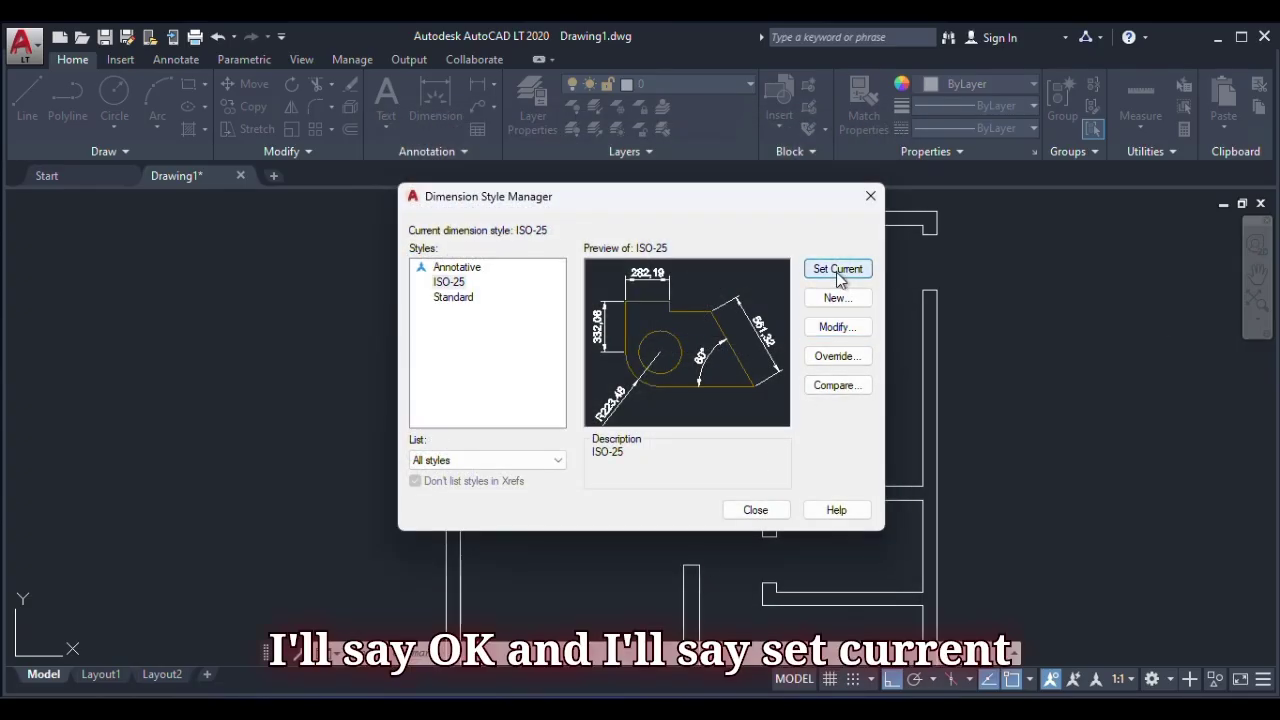
left_click(753, 509)
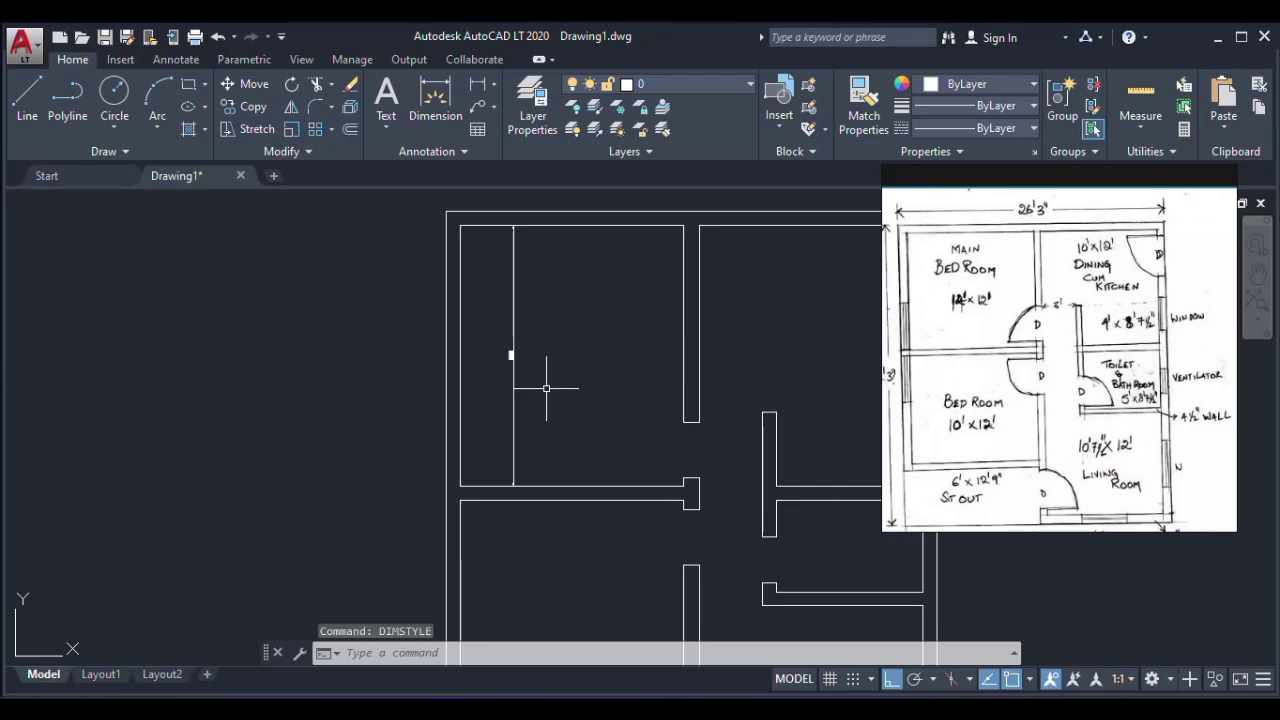
- Add a horizontal linear dimension between the main bedroom's lower inner wall corners, placed inside the room just above the lower wall
scroll(515, 356, "up", 4)
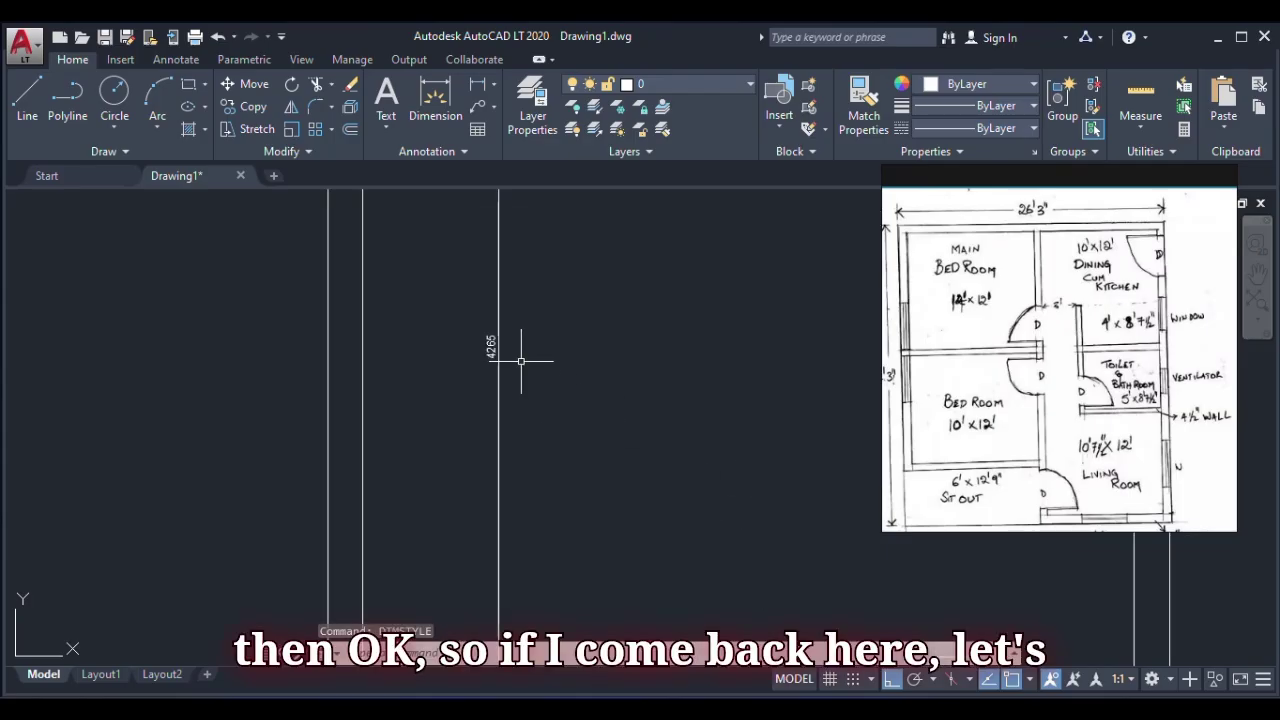
left_click(478, 86)
scroll(580, 340, "down", 5)
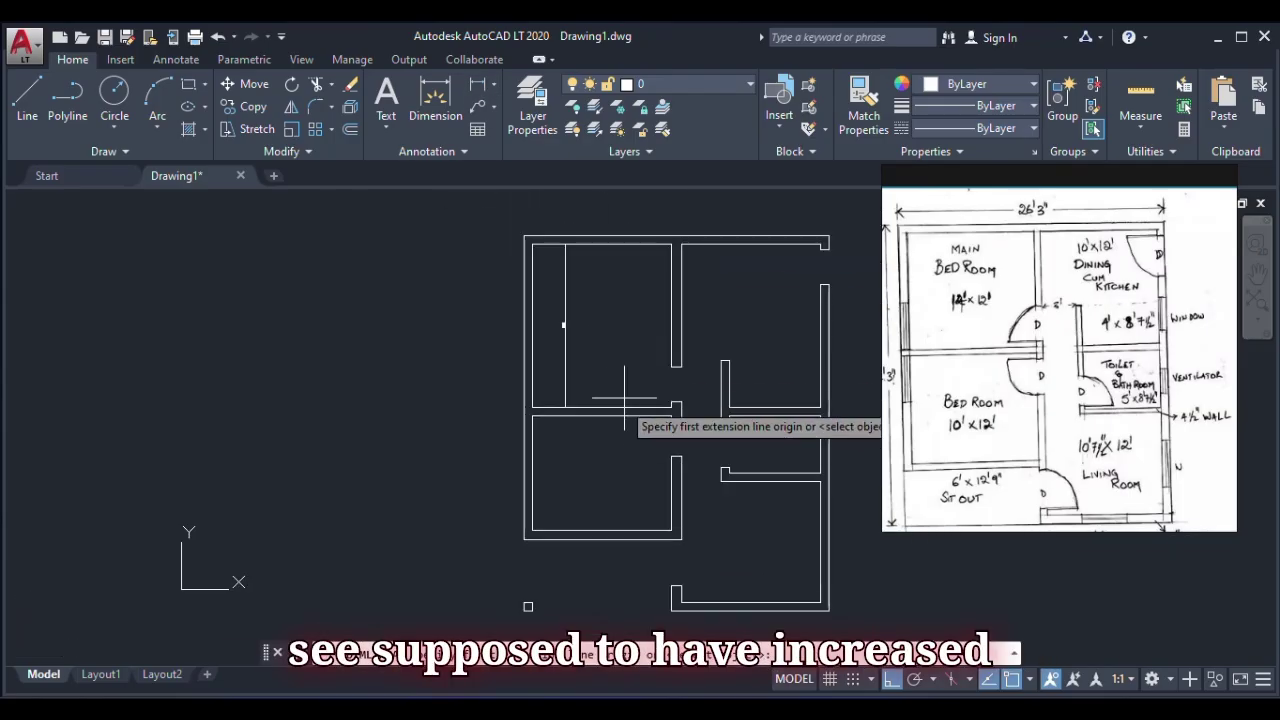
scroll(640, 398, "up", 2)
left_click(691, 400)
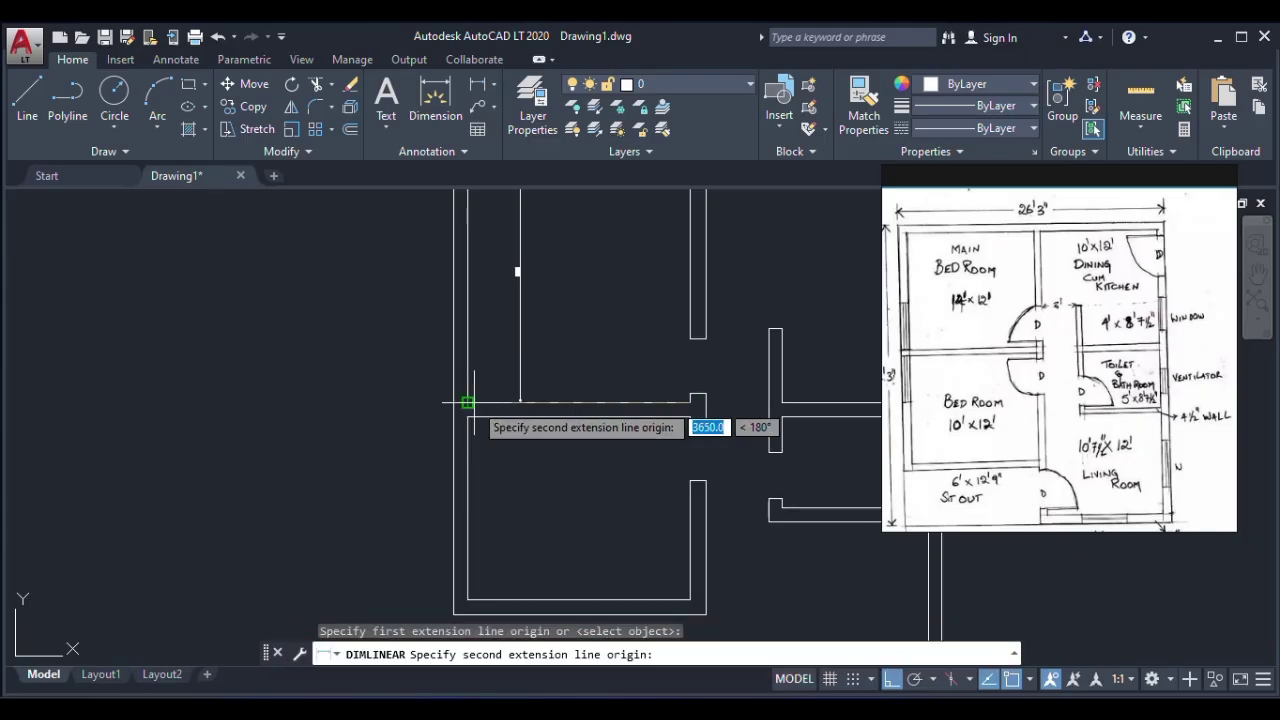
left_click(467, 402)
left_click(576, 349)
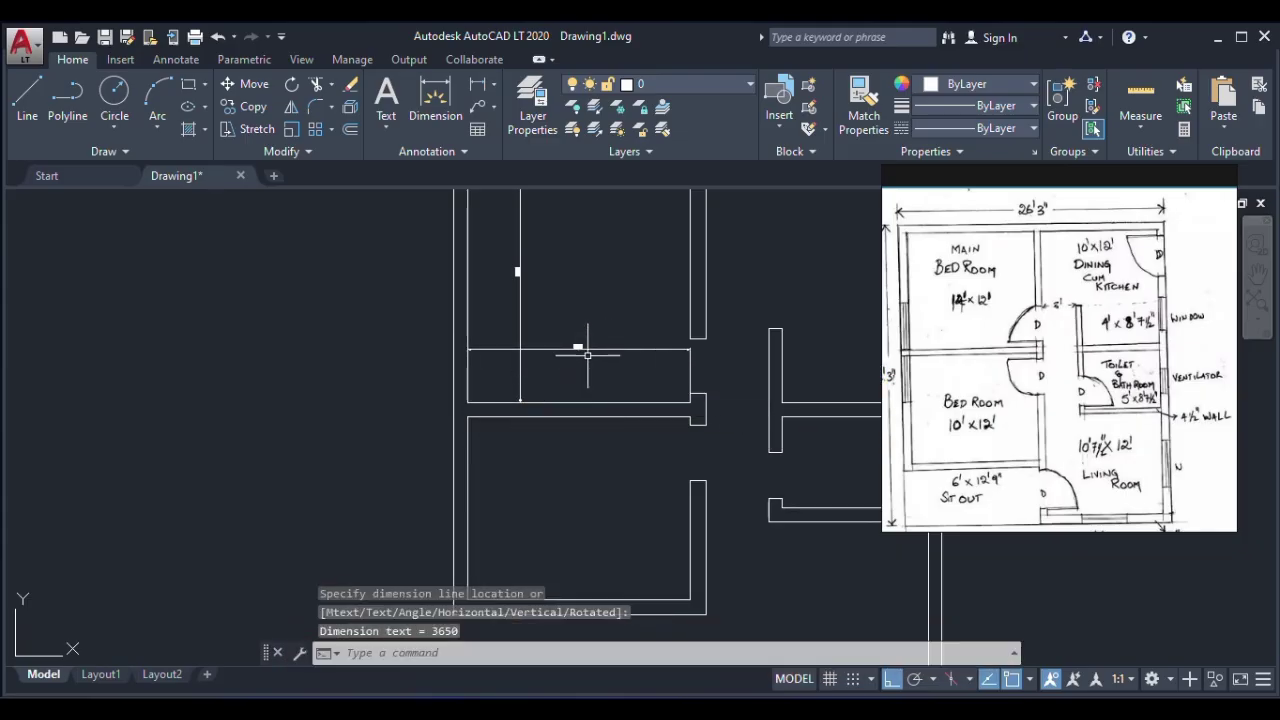
scroll(606, 345, "up", 6)
scroll(596, 416, "down", 4)
scroll(484, 271, "up", 4)
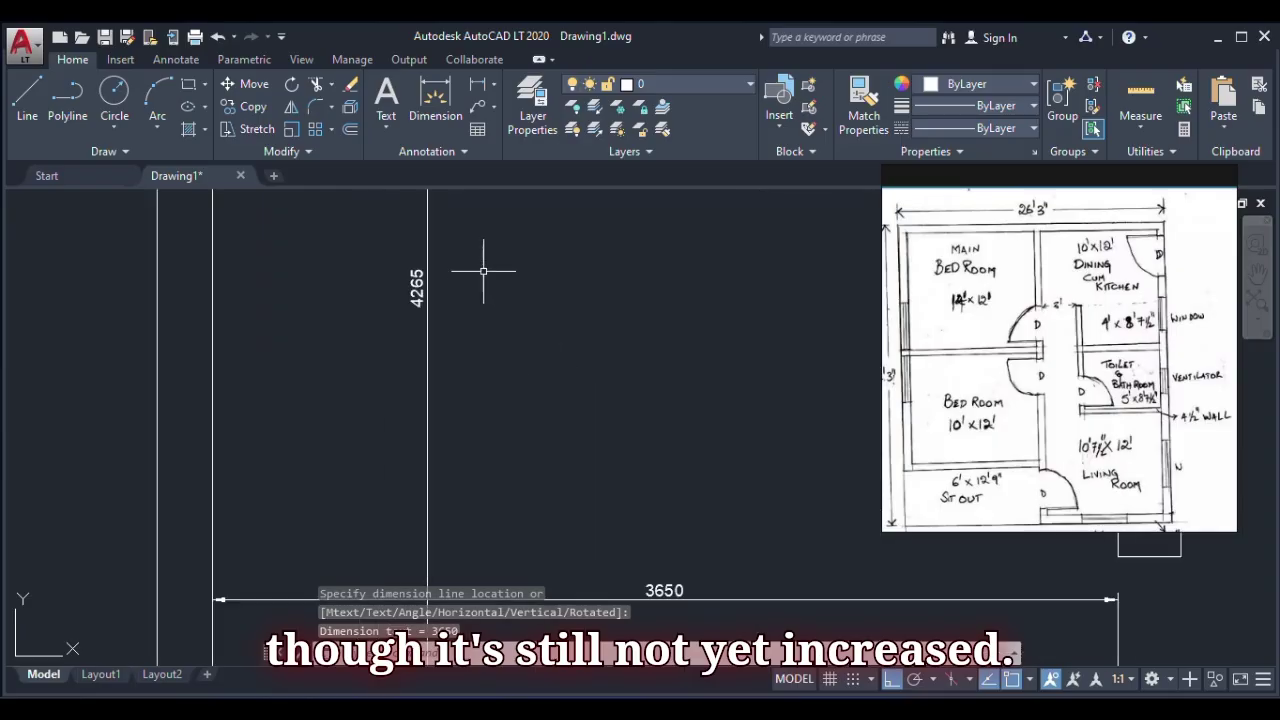
scroll(484, 271, "up", 2)
scroll(488, 272, "down", 6)
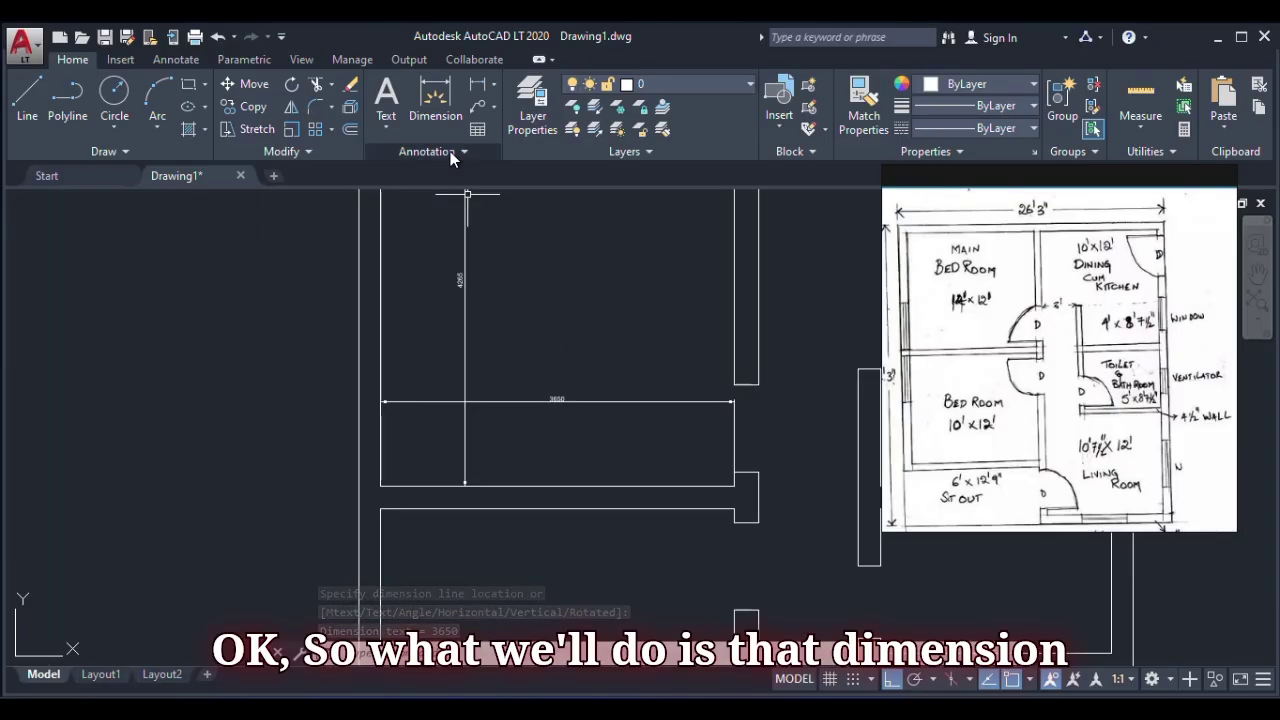
- Modify the ISO-25 dimension style to a text height of 75 and fixed-length extension lines of 50, and close the Dimension Style Manager
type("DIM")
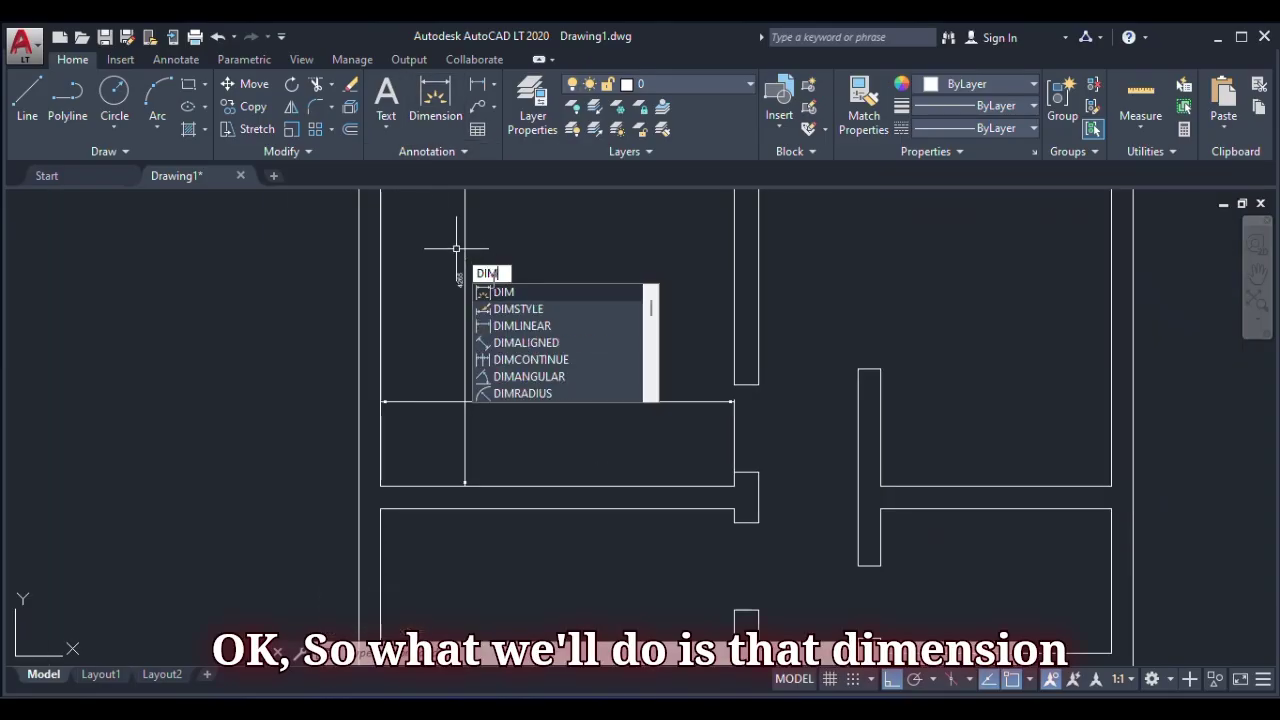
key("Down")
key("Return")
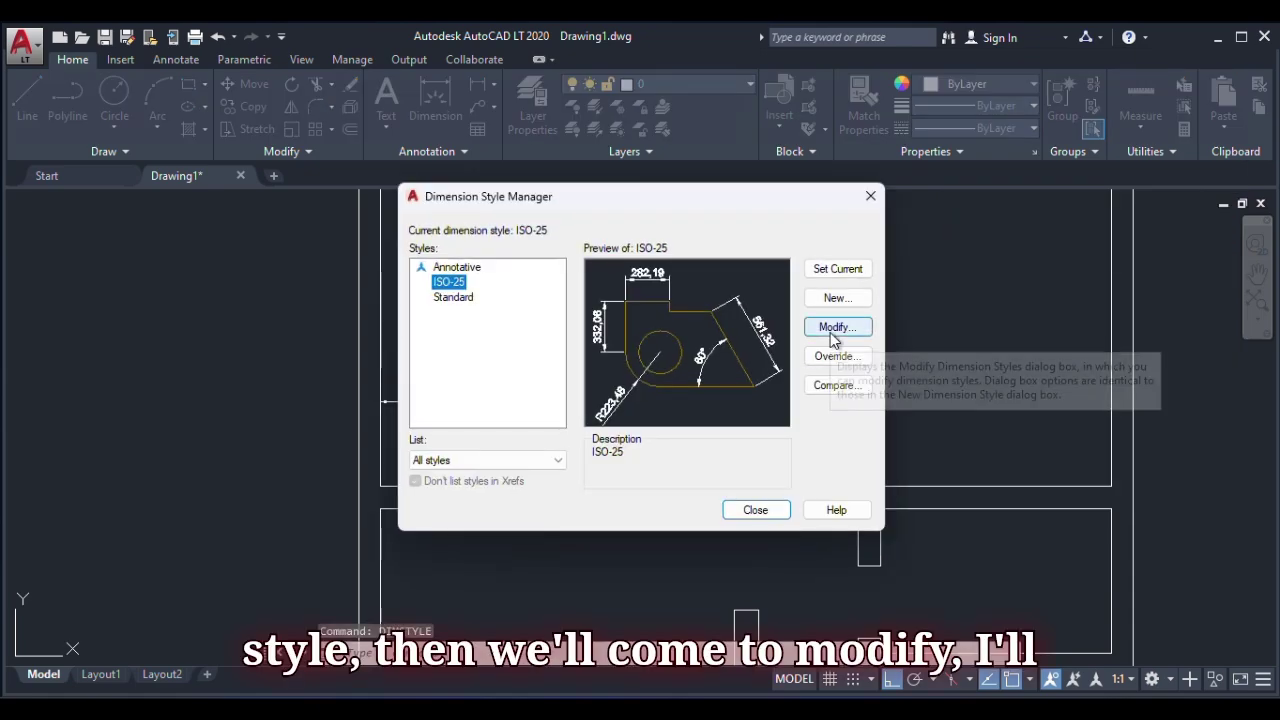
left_click(836, 338)
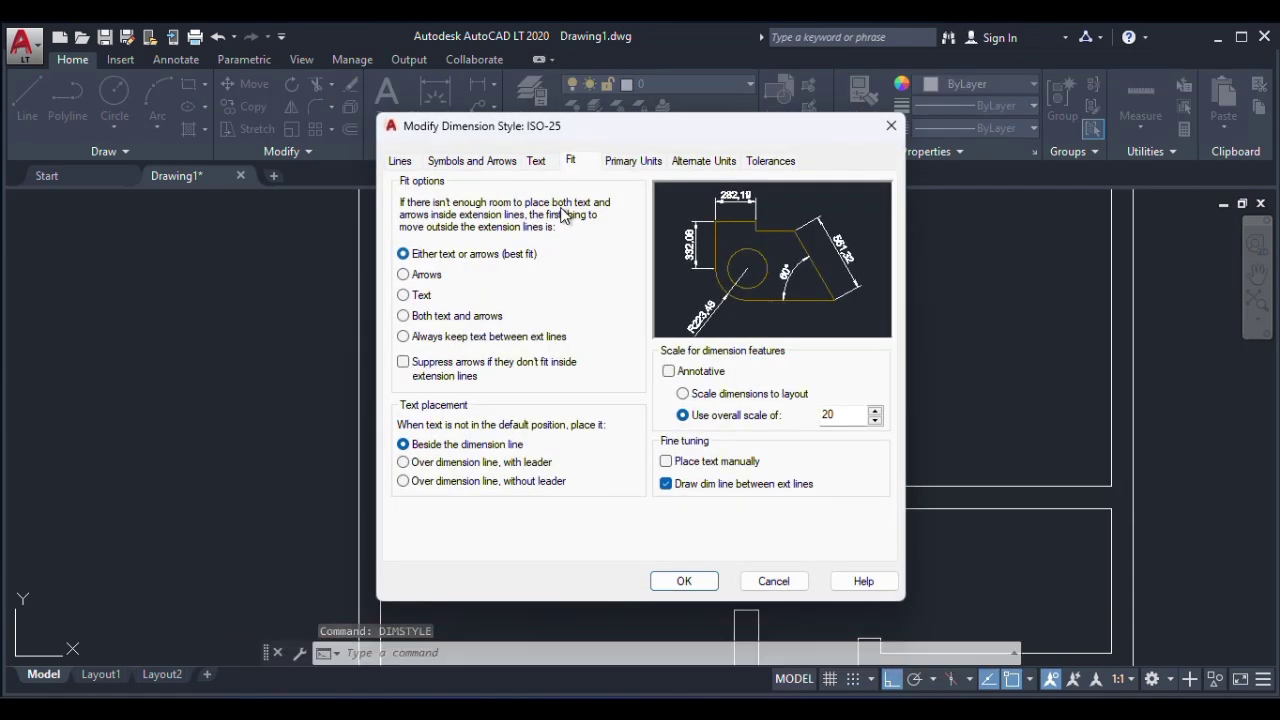
left_click(538, 163)
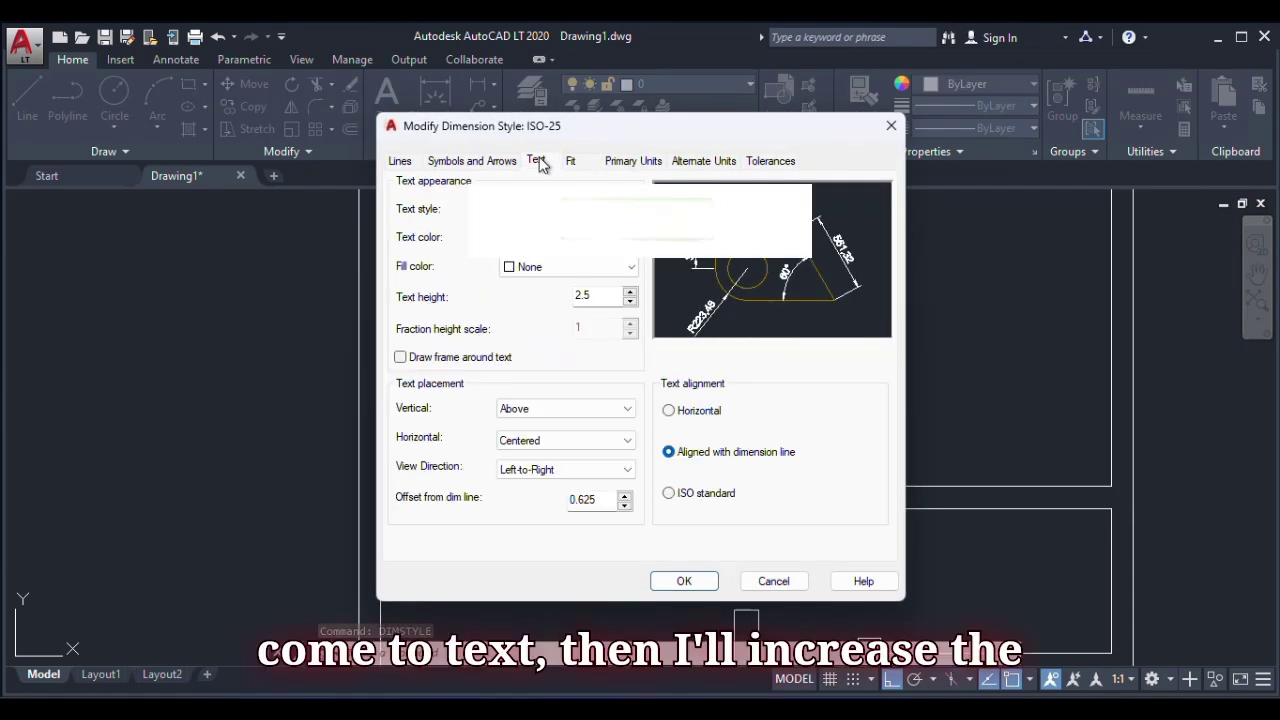
left_click(605, 297)
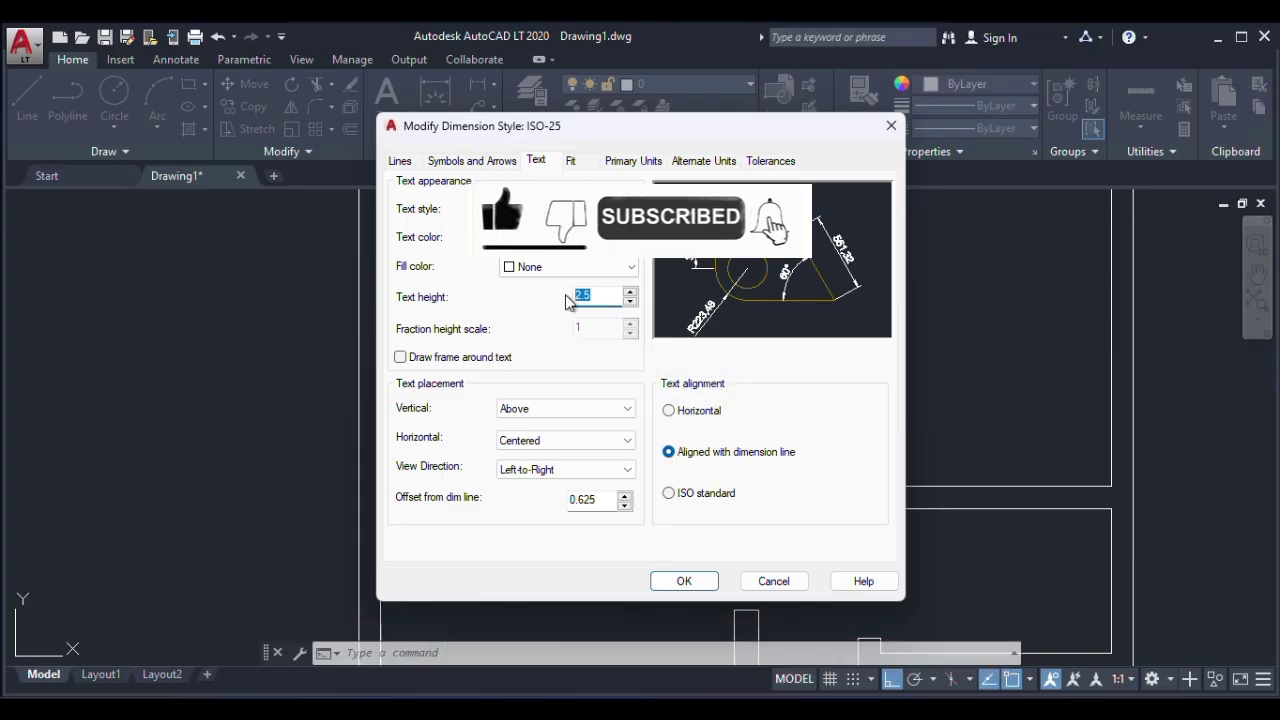
type("75")
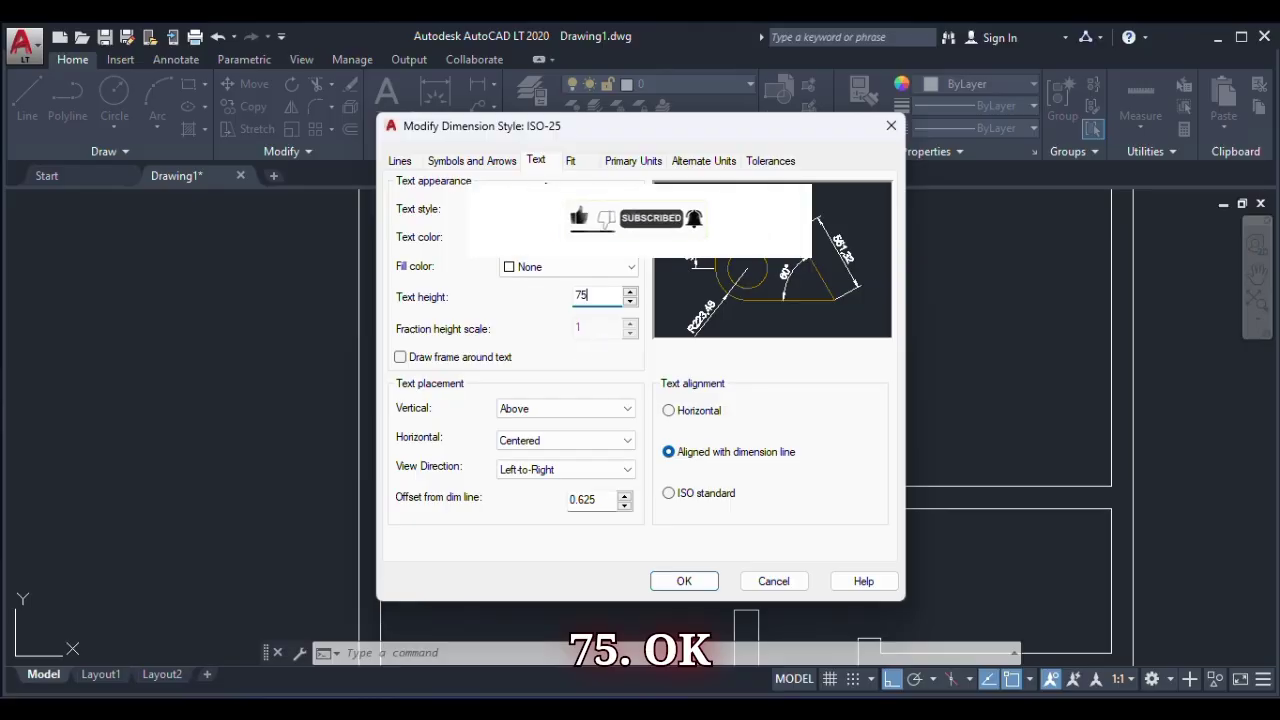
left_click(476, 165)
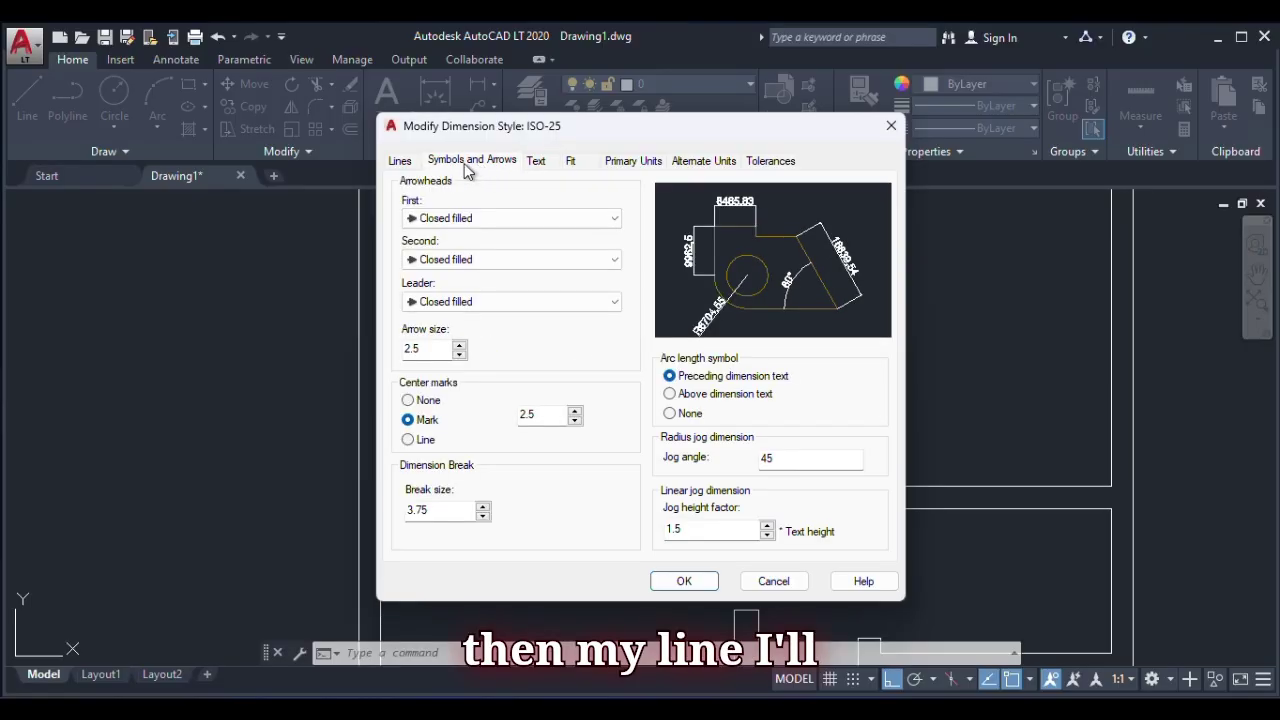
left_click(399, 163)
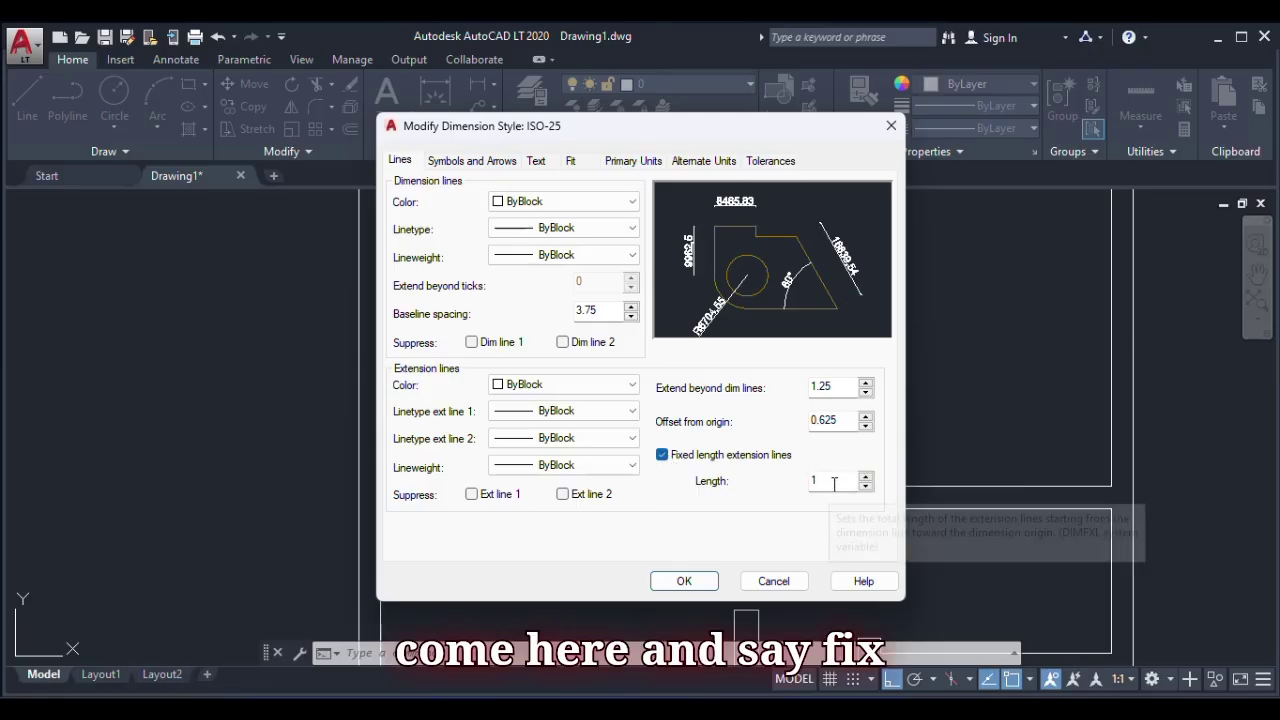
key("Tab")
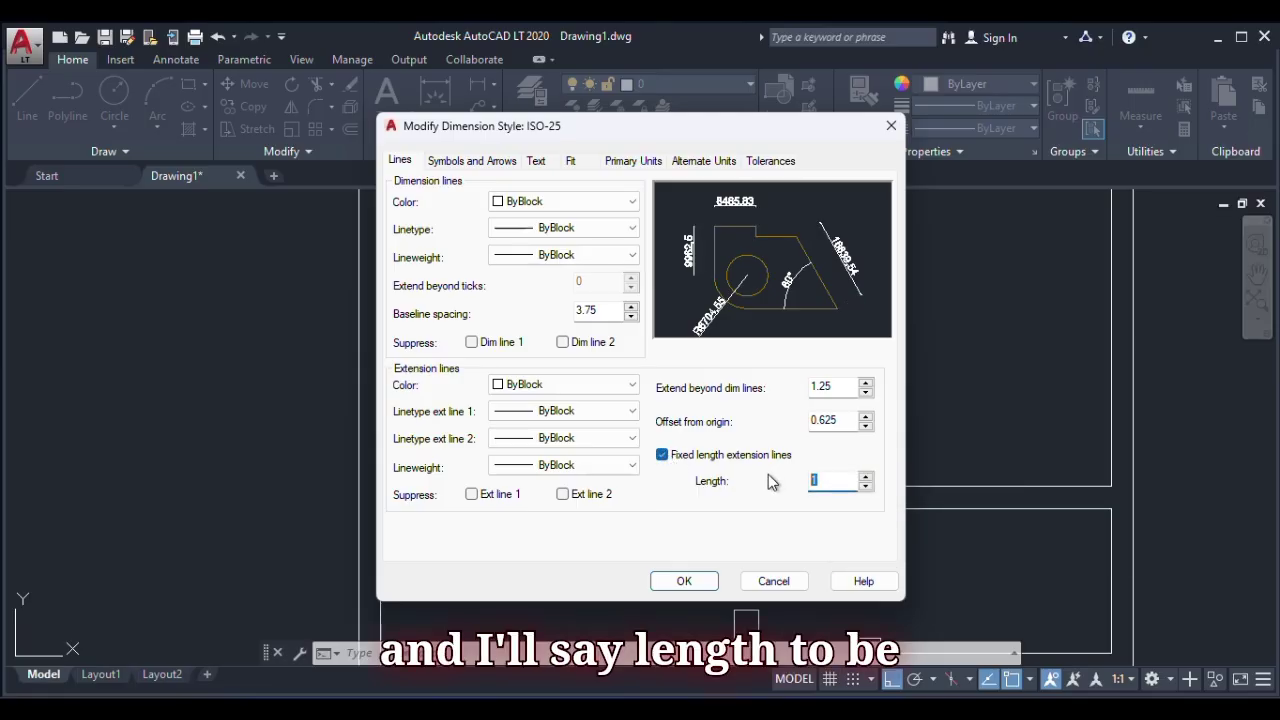
type("50")
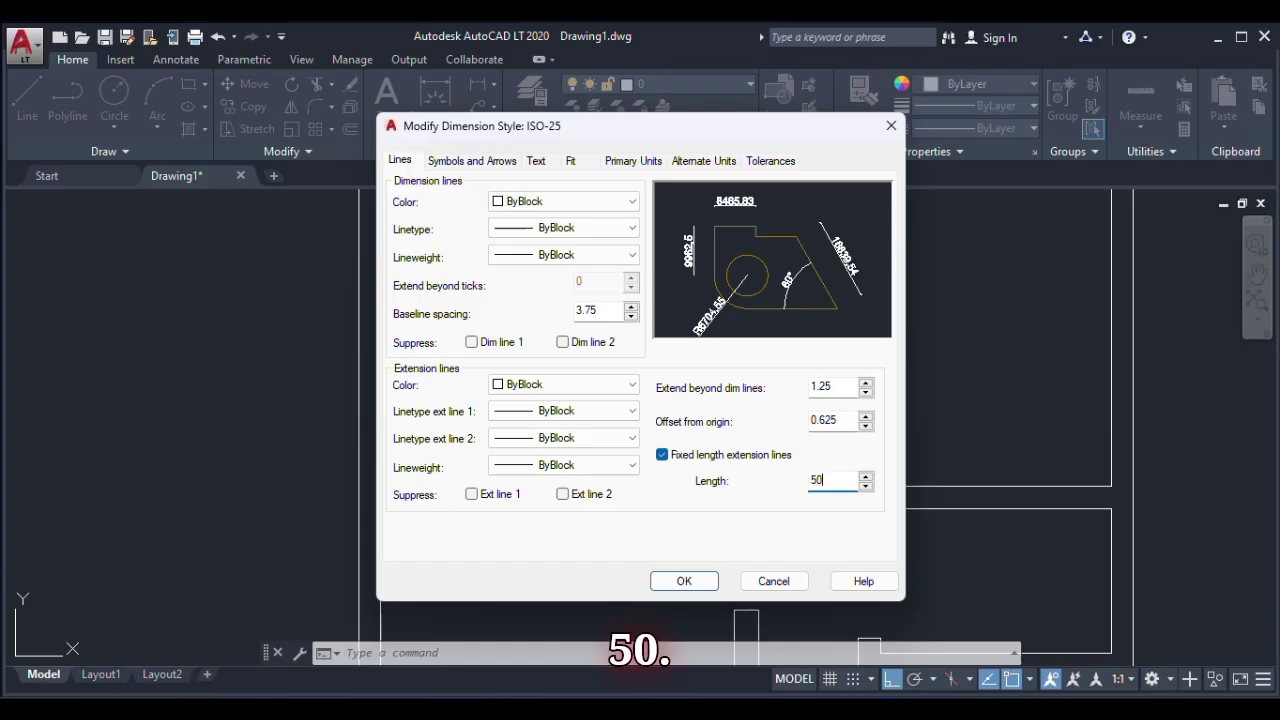
left_click(686, 581)
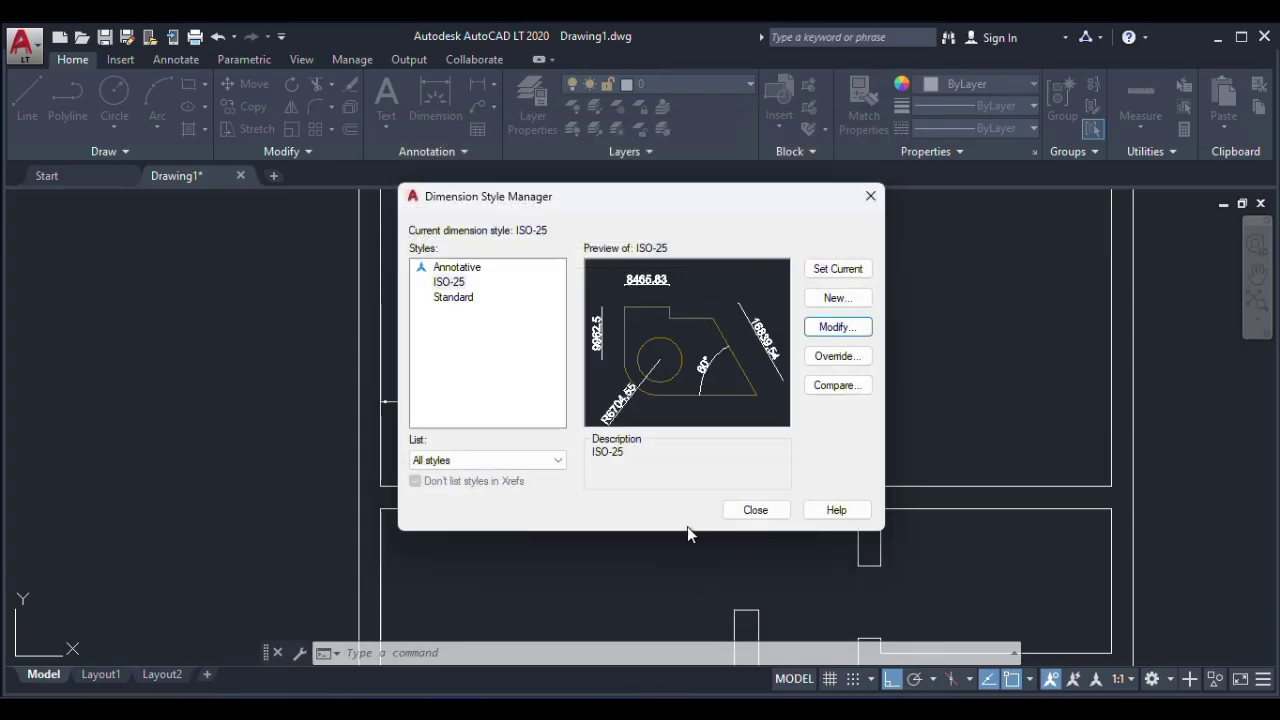
left_click(756, 510)
- Set the ISO-25 dimension style's text height to 10, make the style current, and close the Dimension Style Manager
scroll(650, 460, "down", 8)
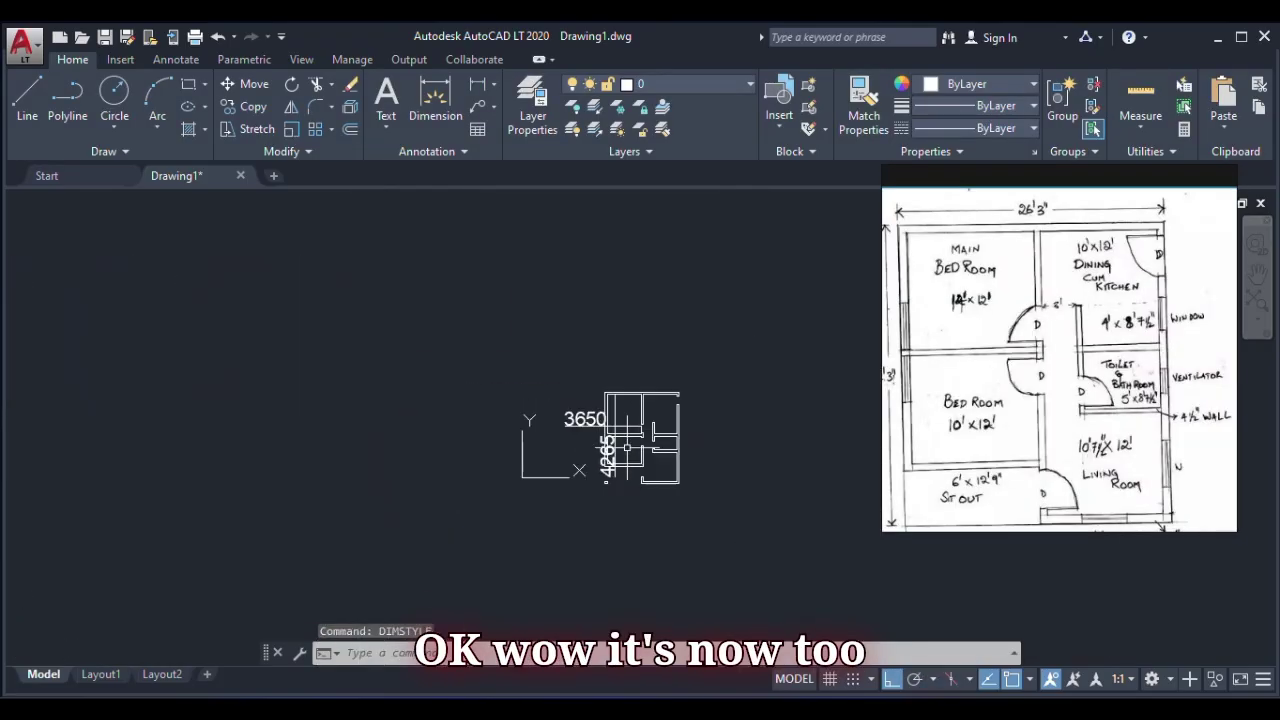
scroll(608, 445, "up", 5)
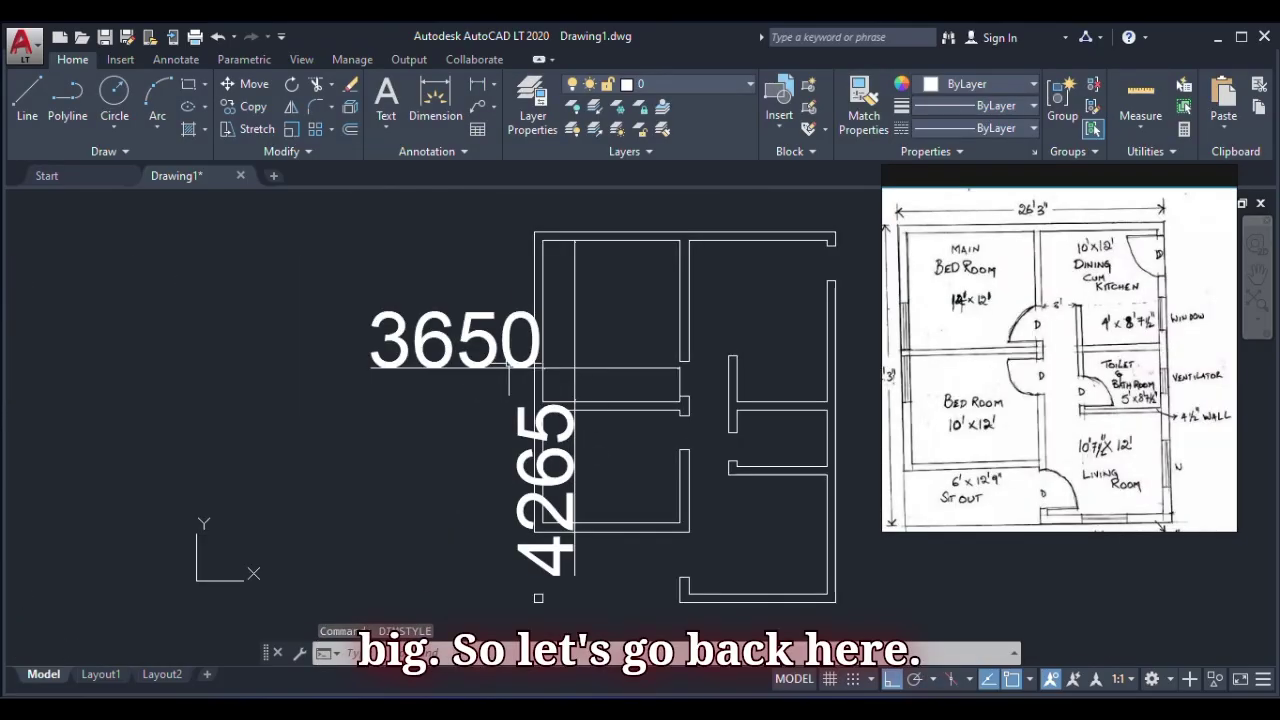
type("d")
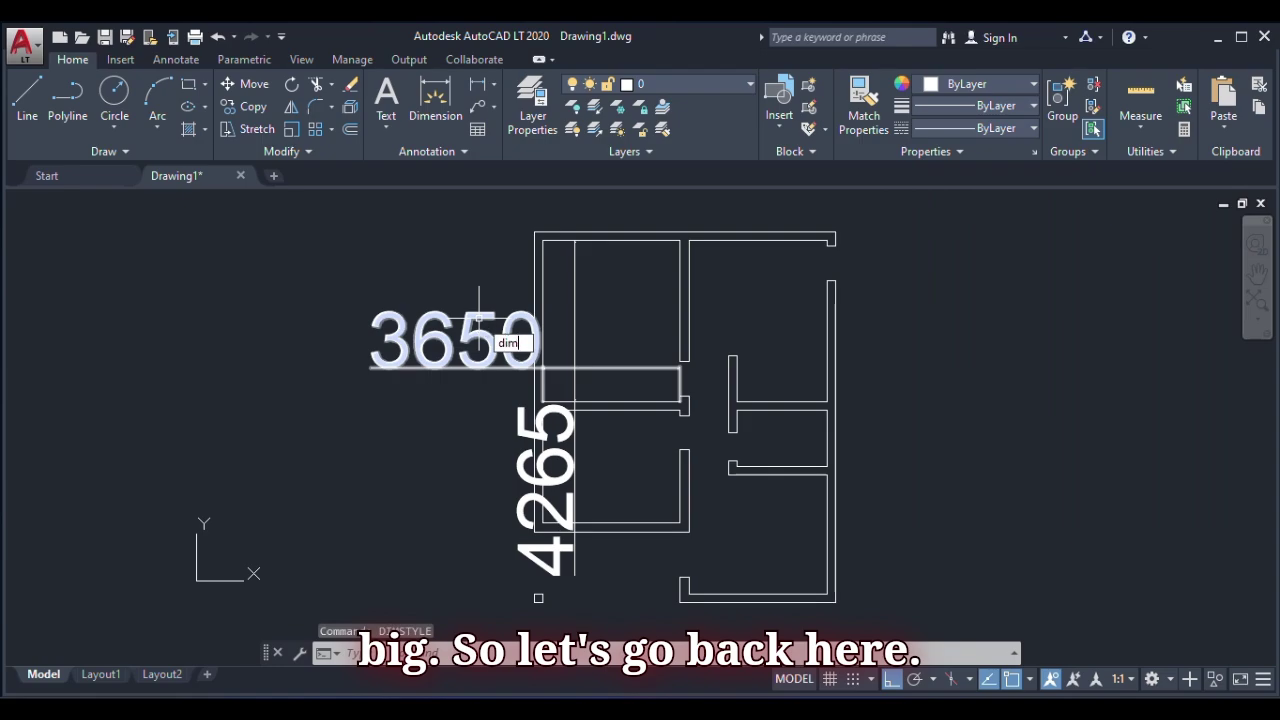
type("im")
left_click(535, 385)
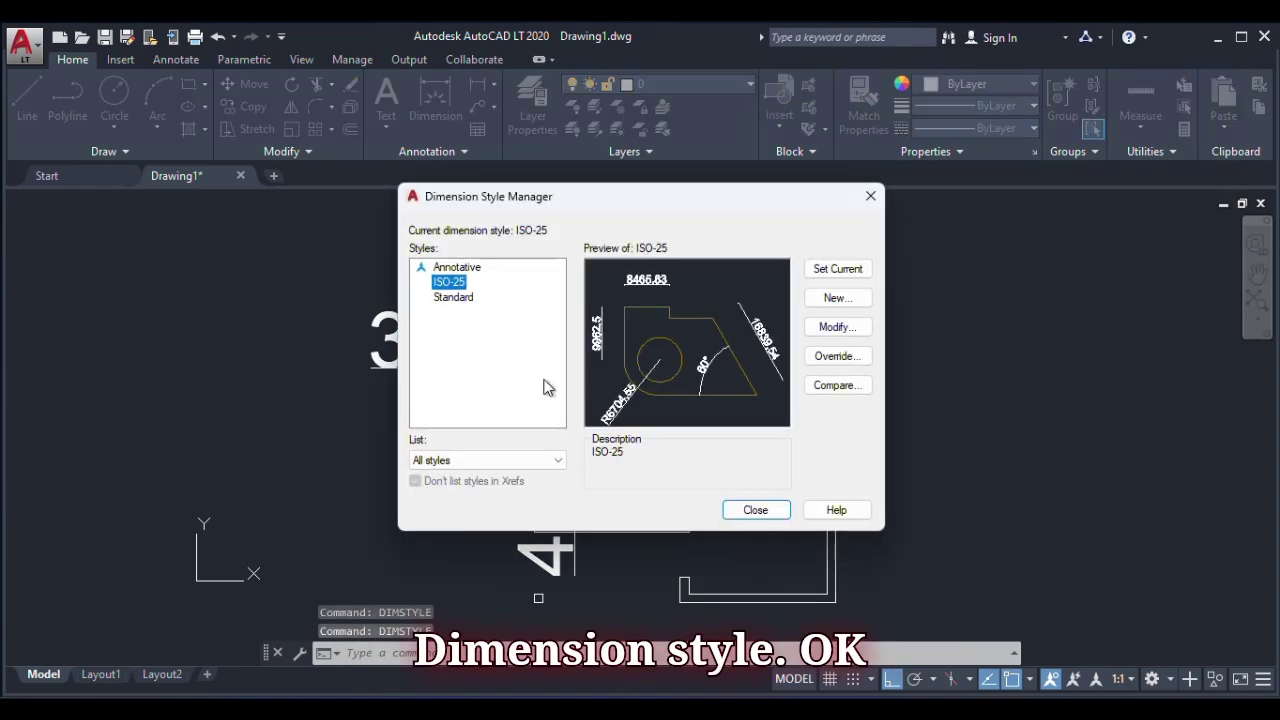
left_click(830, 329)
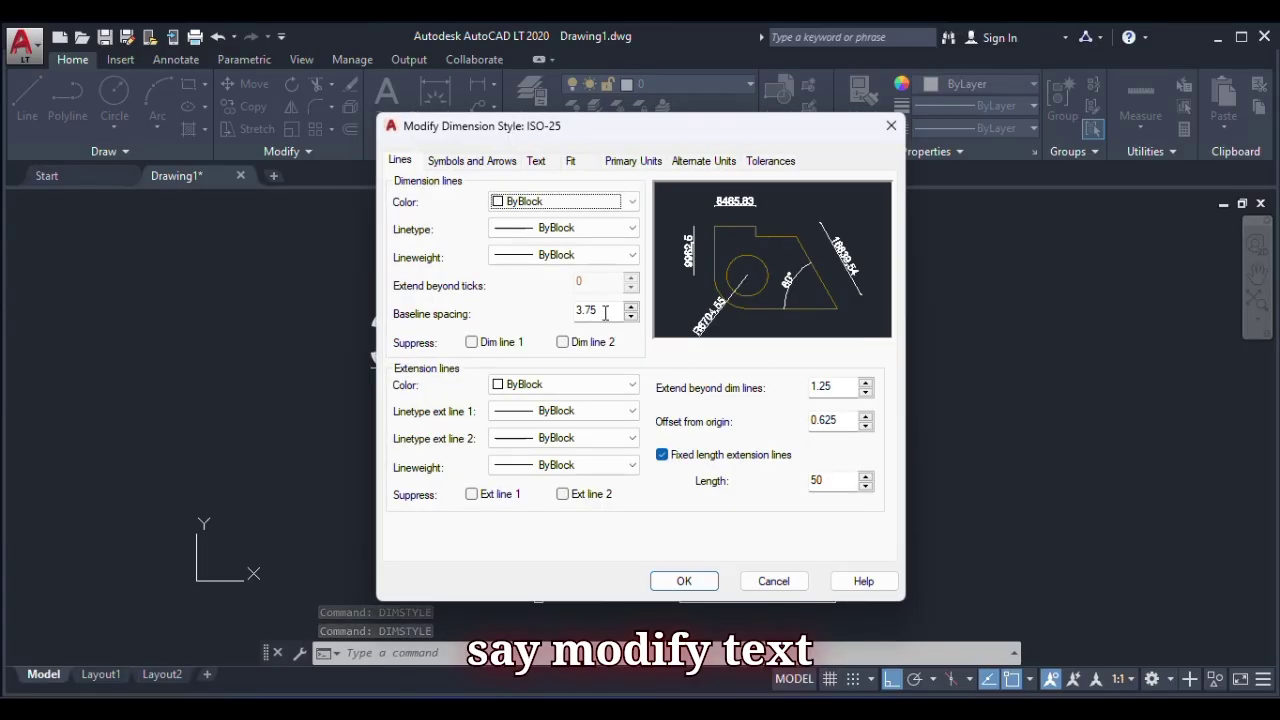
left_click(538, 163)
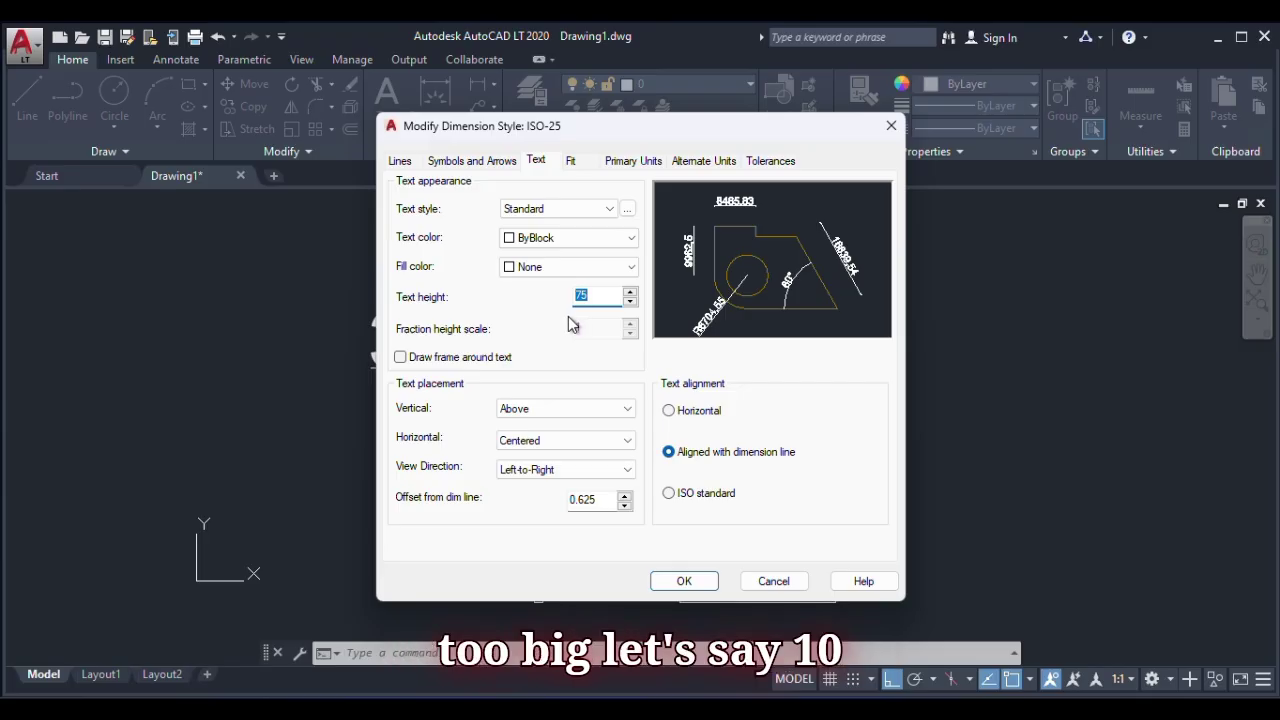
type("10")
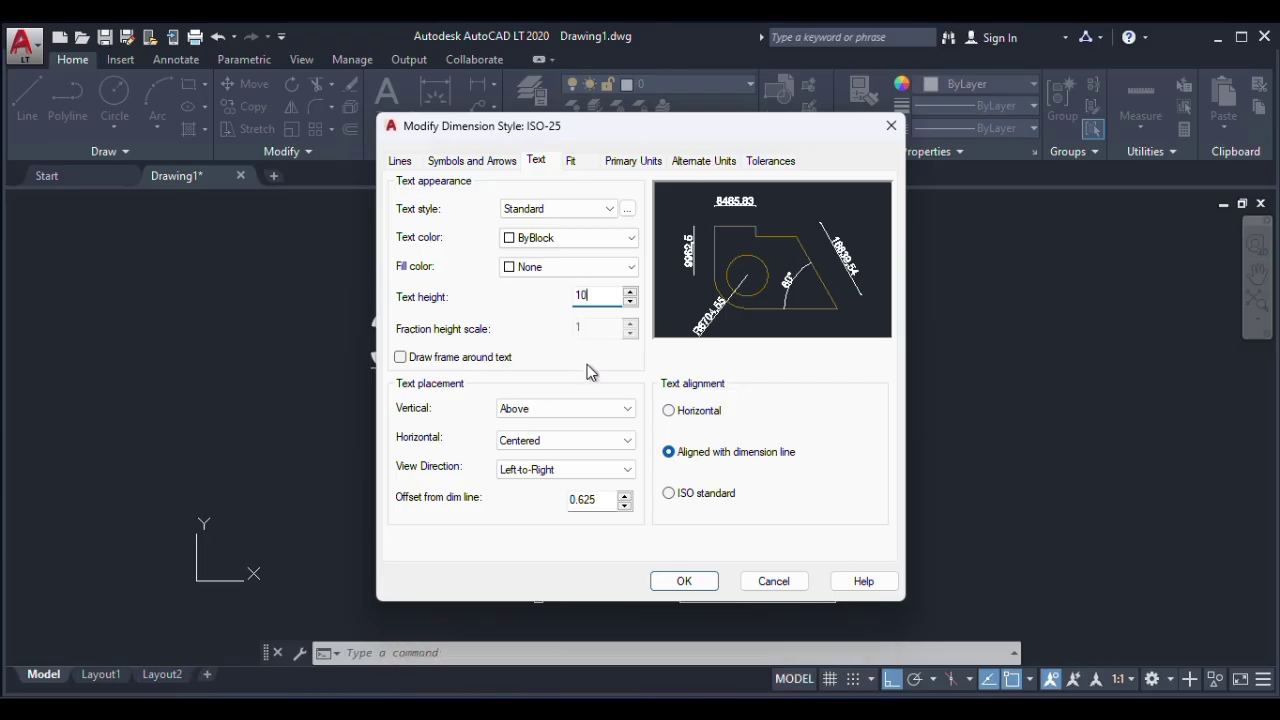
left_click(684, 582)
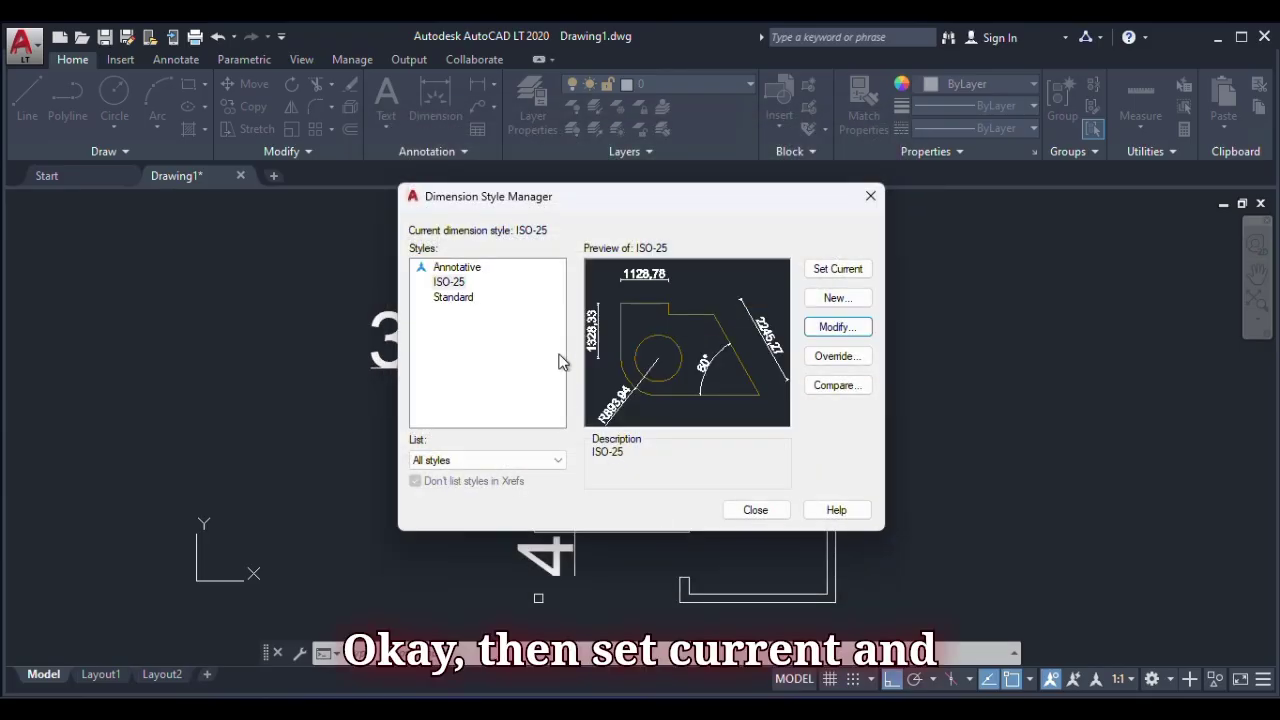
left_click(836, 271)
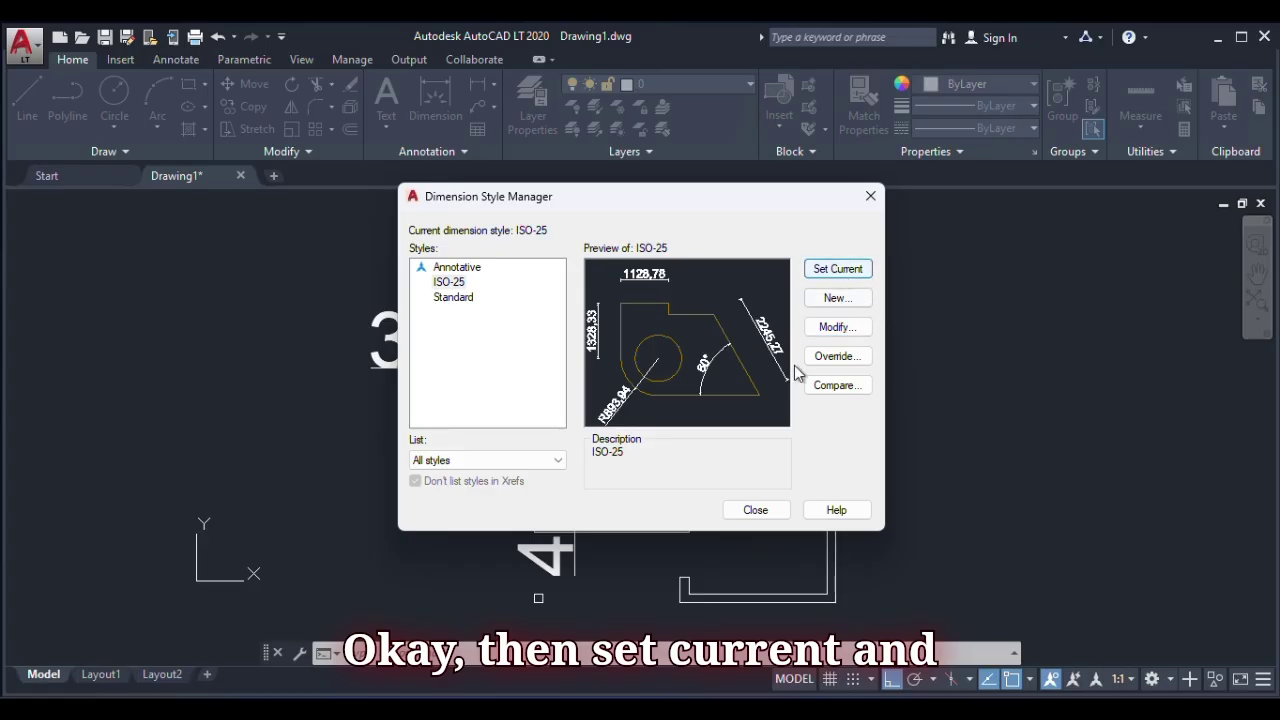
left_click(755, 510)
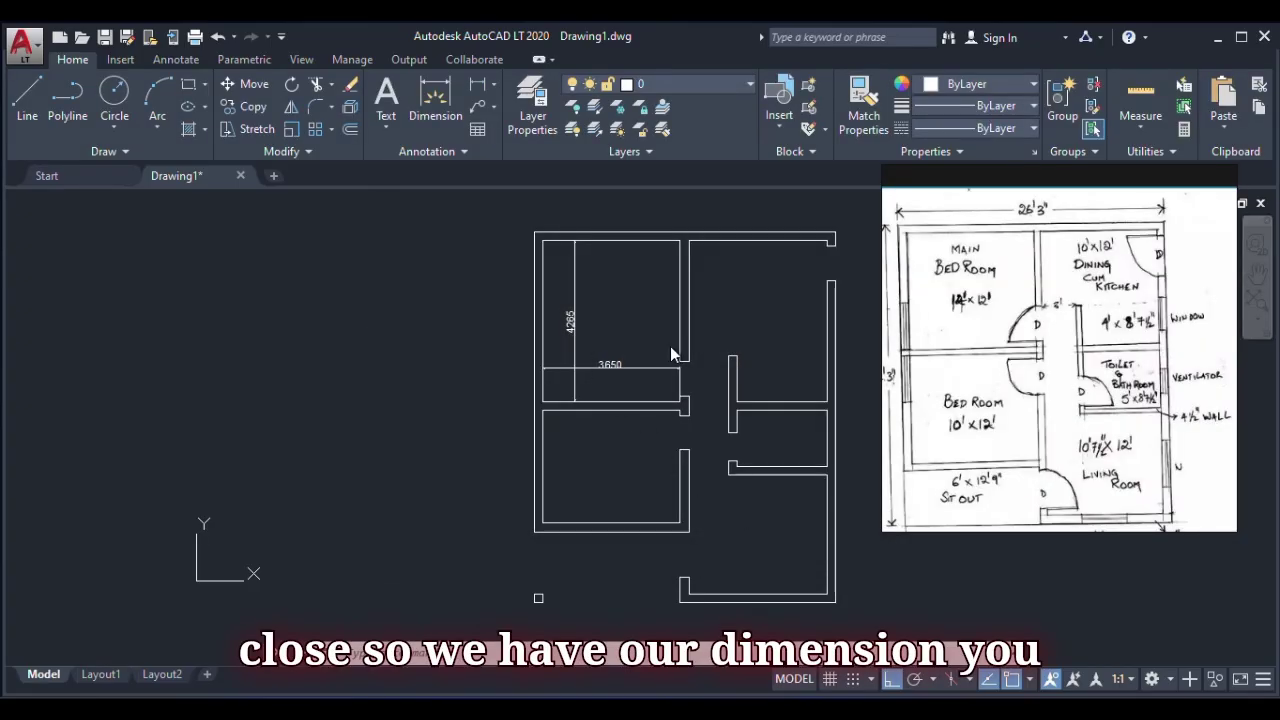
- Add a horizontal linear dimension across the dining and kitchen room between its inner side walls, placed inside the room
scroll(640, 350, "up", 3)
scroll(489, 430, "up", 2)
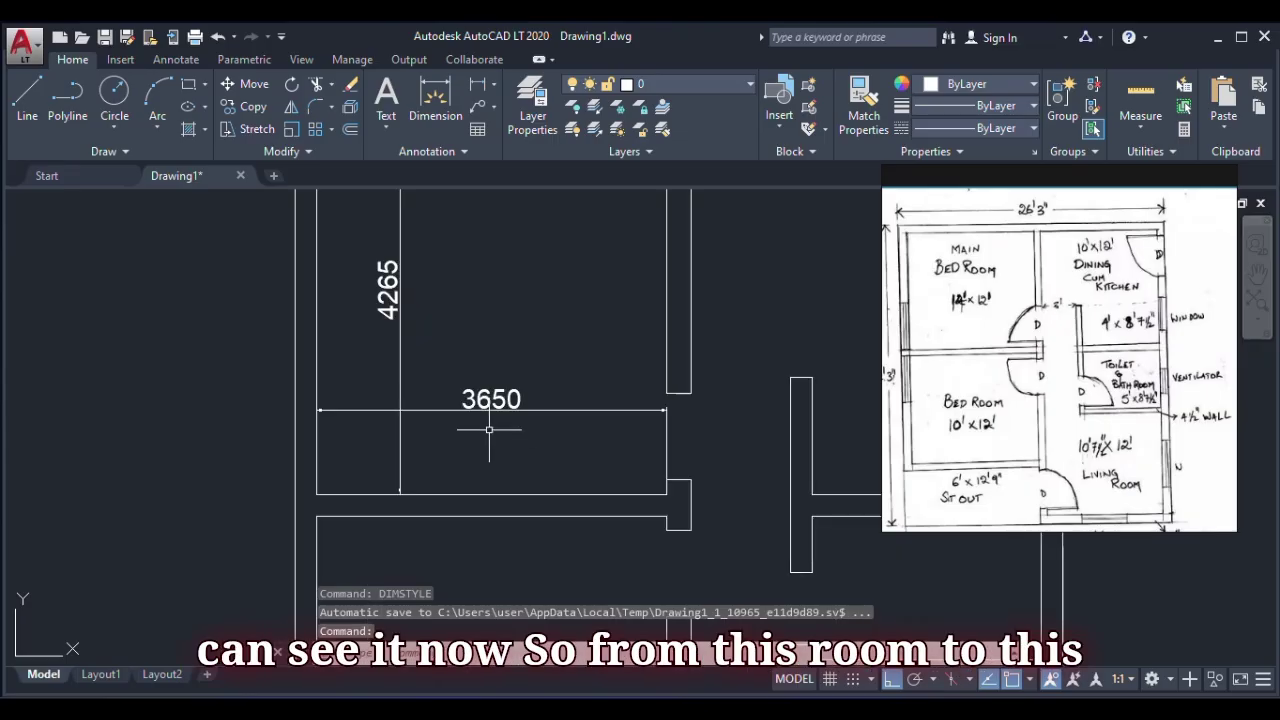
scroll(419, 489, "down", 2)
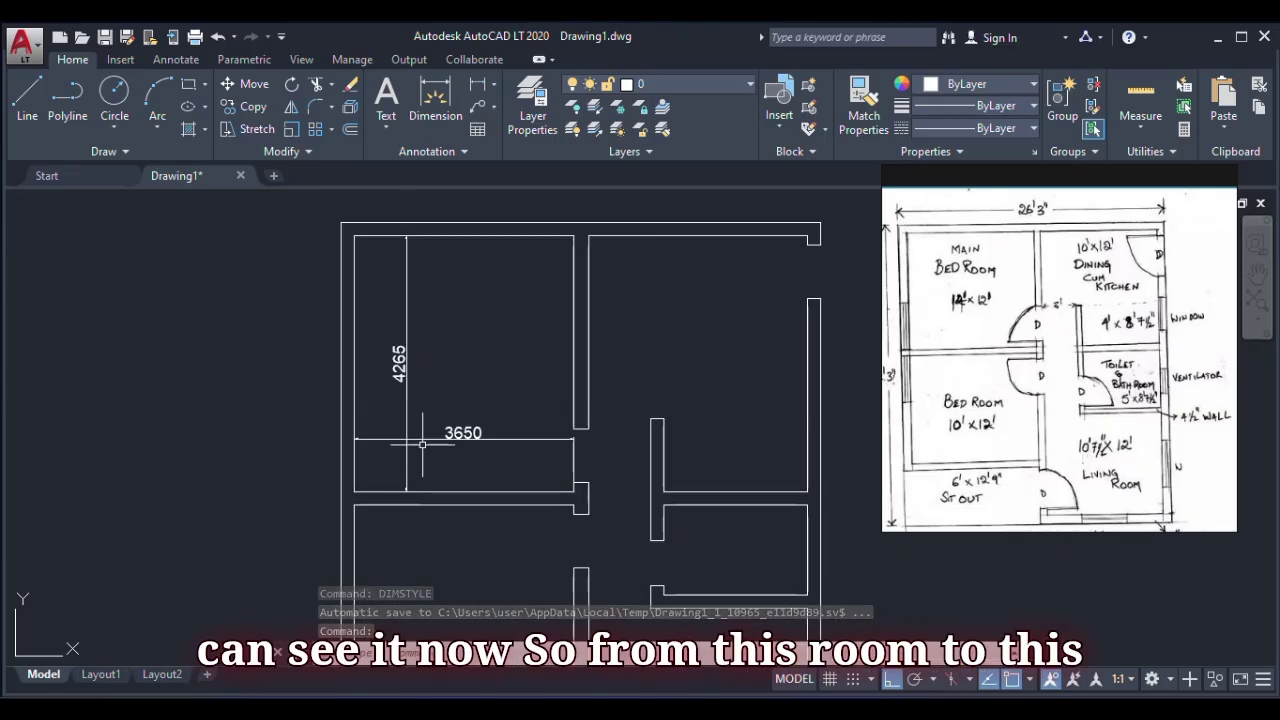
left_click(479, 84)
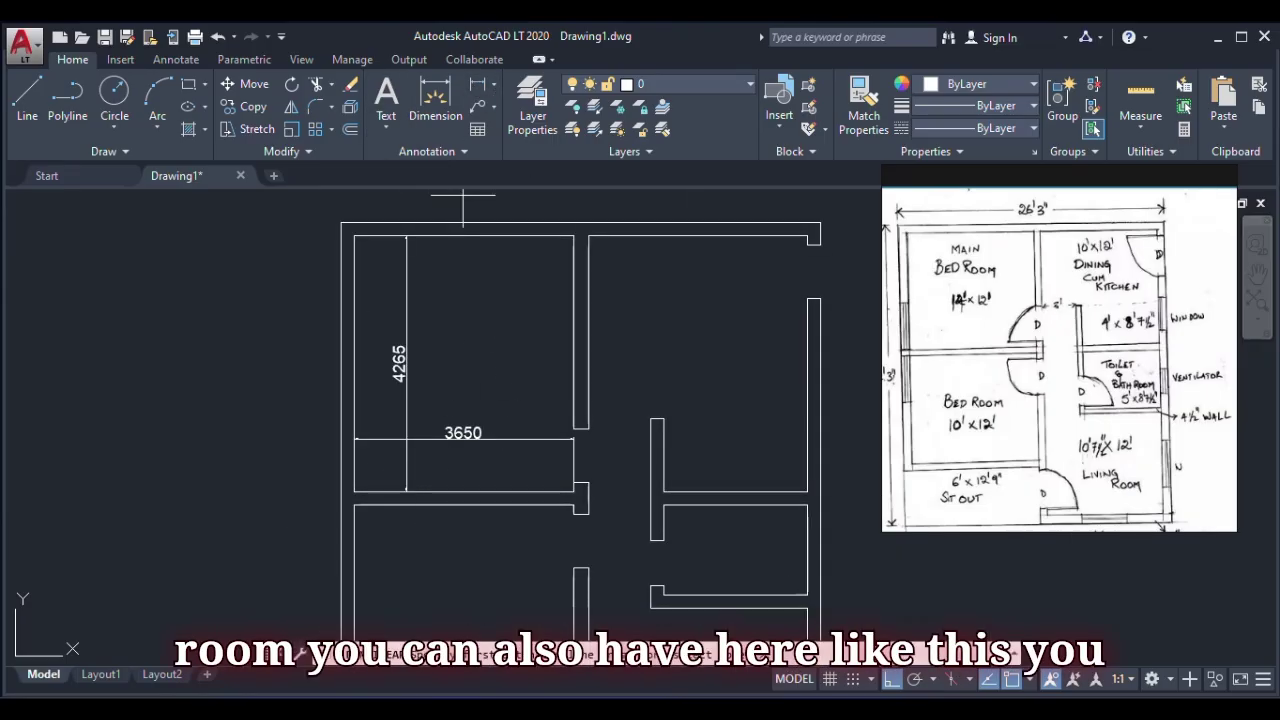
left_click(588, 236)
left_click(808, 236)
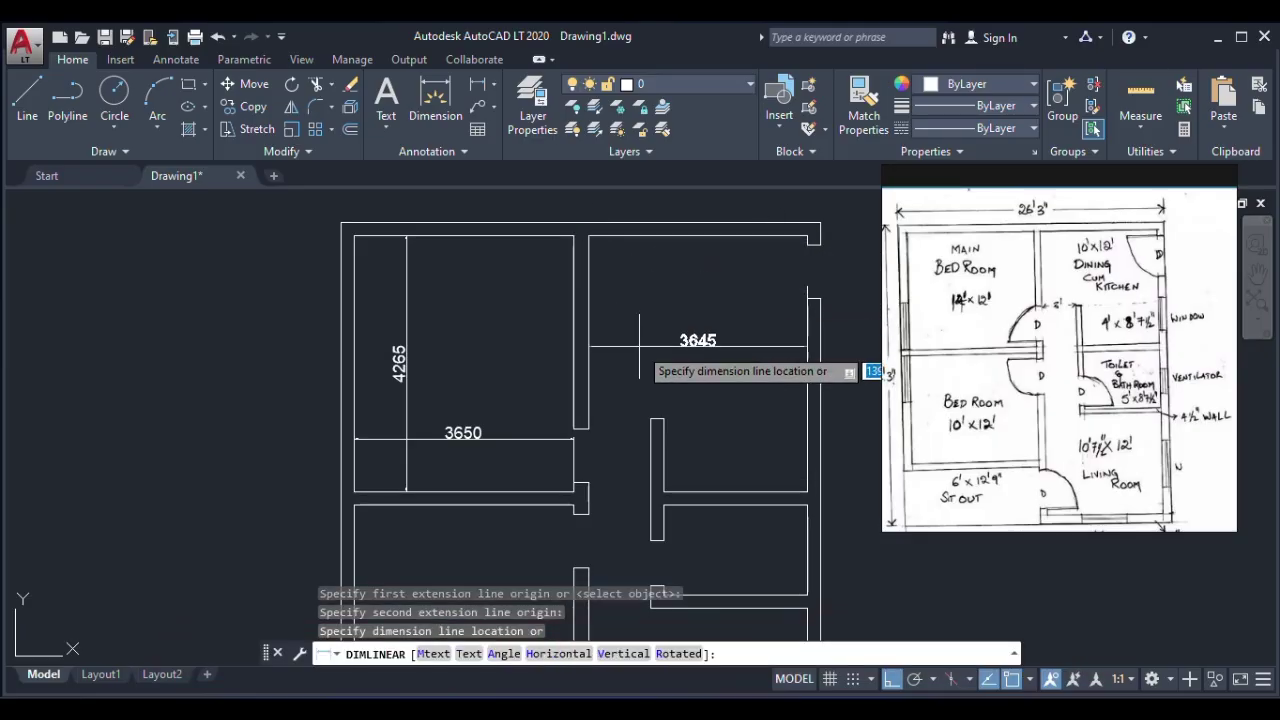
left_click(666, 362)
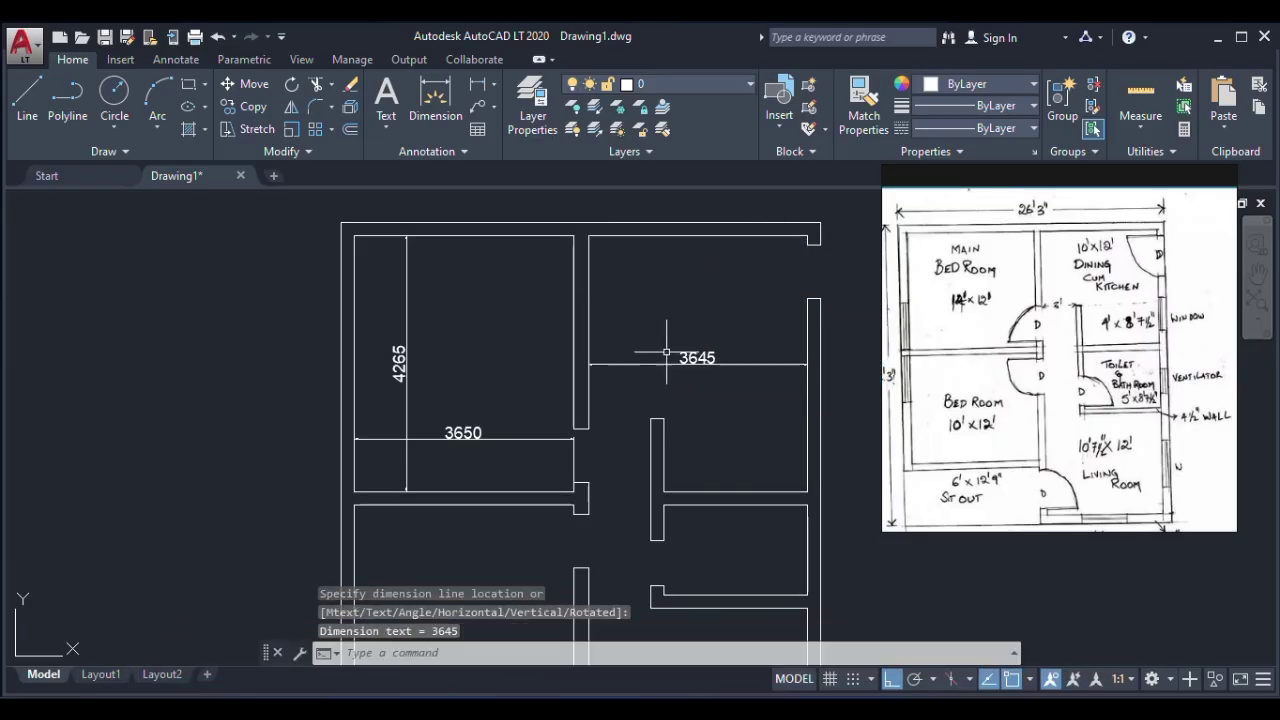
- Add a vertical linear dimension between the dining and kitchen room's lower and upper inner walls
key("Return")
left_click(663, 491)
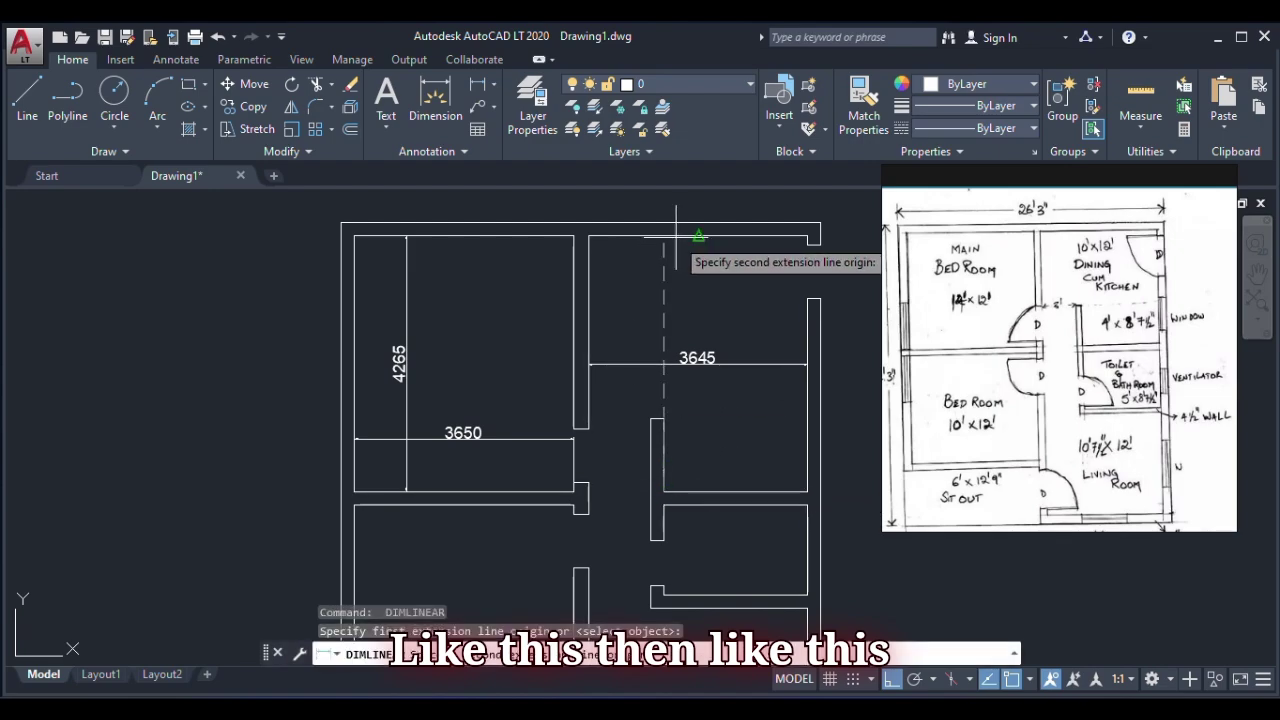
left_click(697, 234)
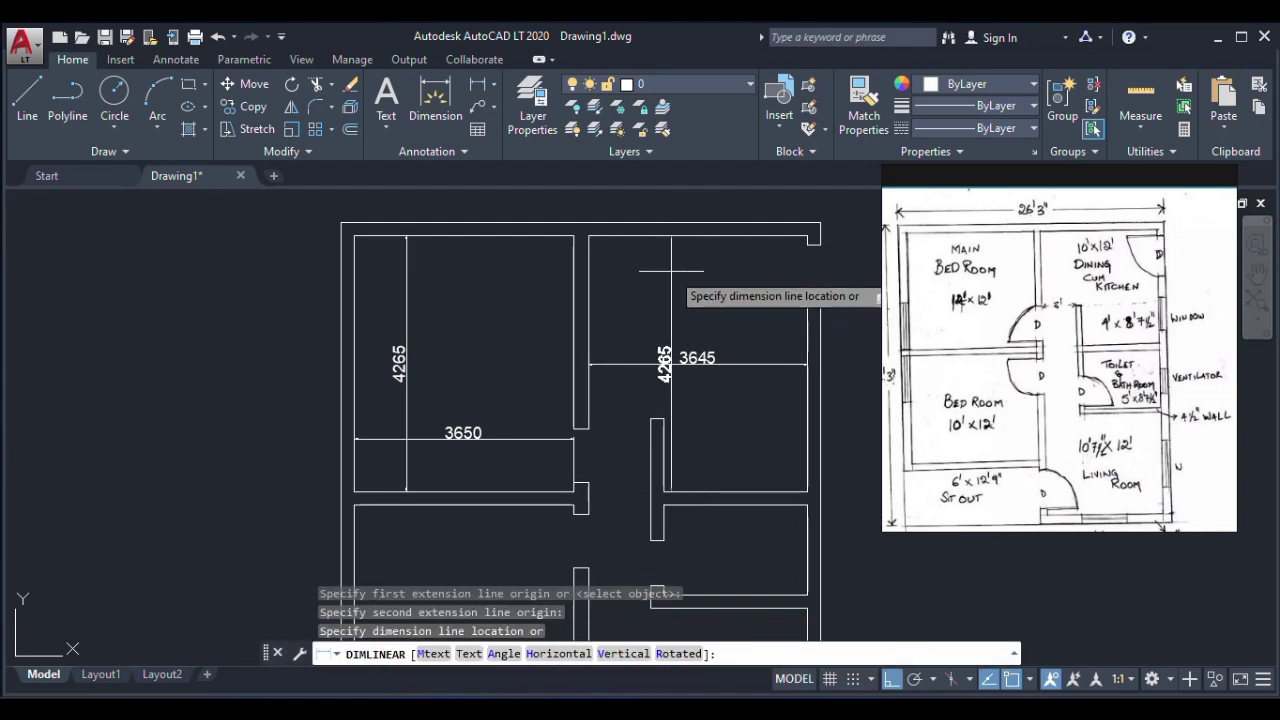
left_click(588, 275)
- Add a vertical linear dimension between the upper and lower inner walls of the lower bedroom, placed inside near its left wall
scroll(580, 295, "down", 3)
scroll(540, 290, "up", 5)
key("Return")
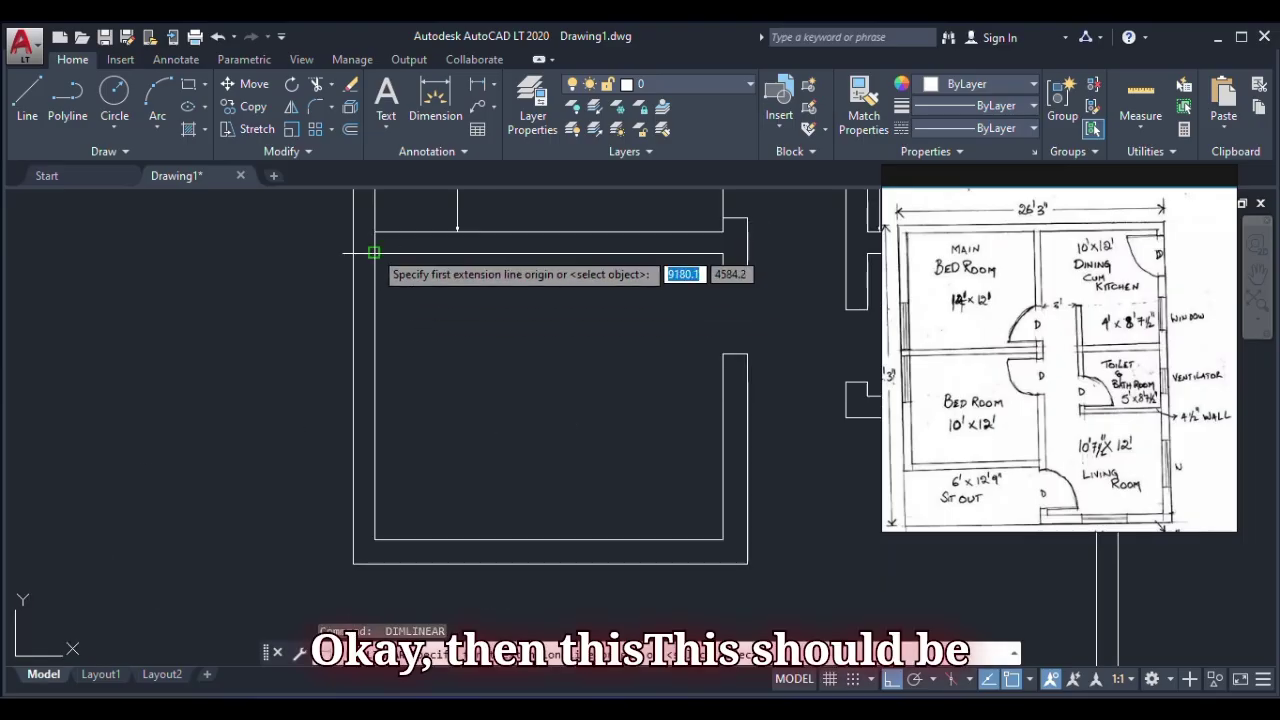
left_click(374, 253)
left_click(374, 539)
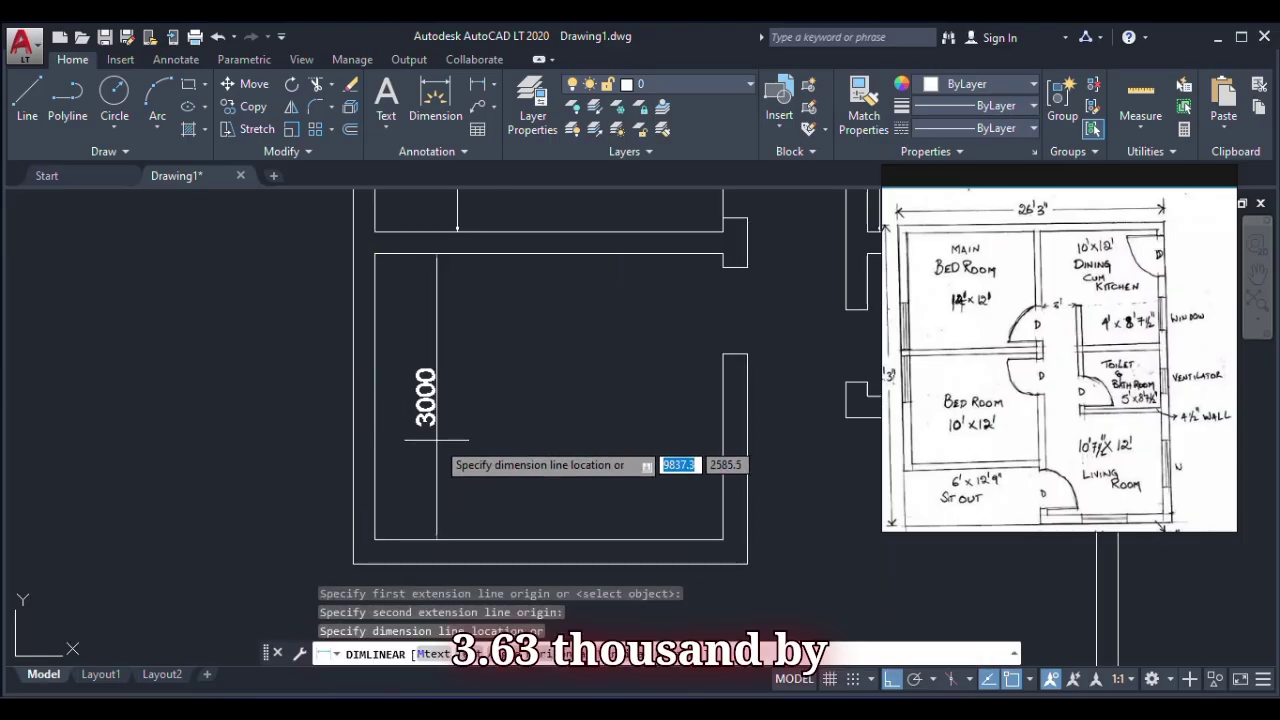
left_click(438, 439)
- Add a horizontal linear dimension between the lower bedroom's inner side walls, placed inside the room above its bottom wall
key("Return")
left_click(374, 539)
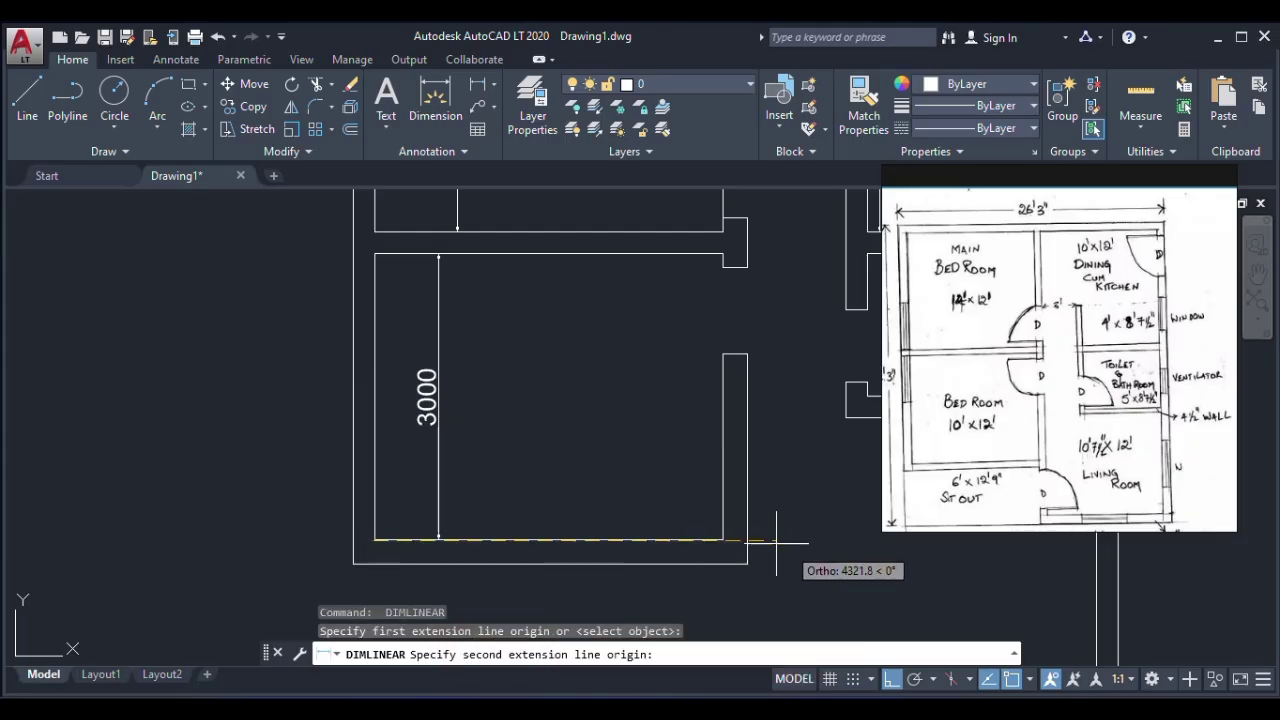
left_click(723, 539)
left_click(640, 467)
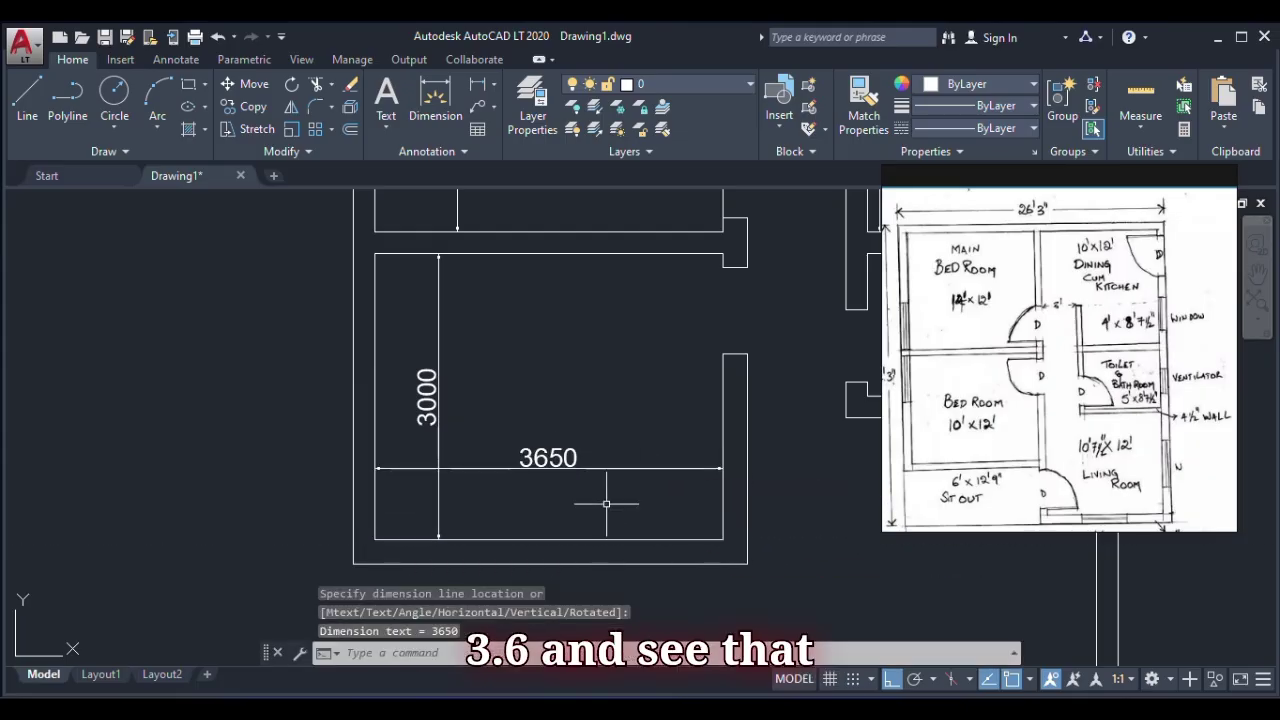
- Add a vertical linear dimension between the living room's upper and lower inner walls, placed inside the room
scroll(600, 503, "down", 6)
scroll(686, 545, "up", 4)
key("Return")
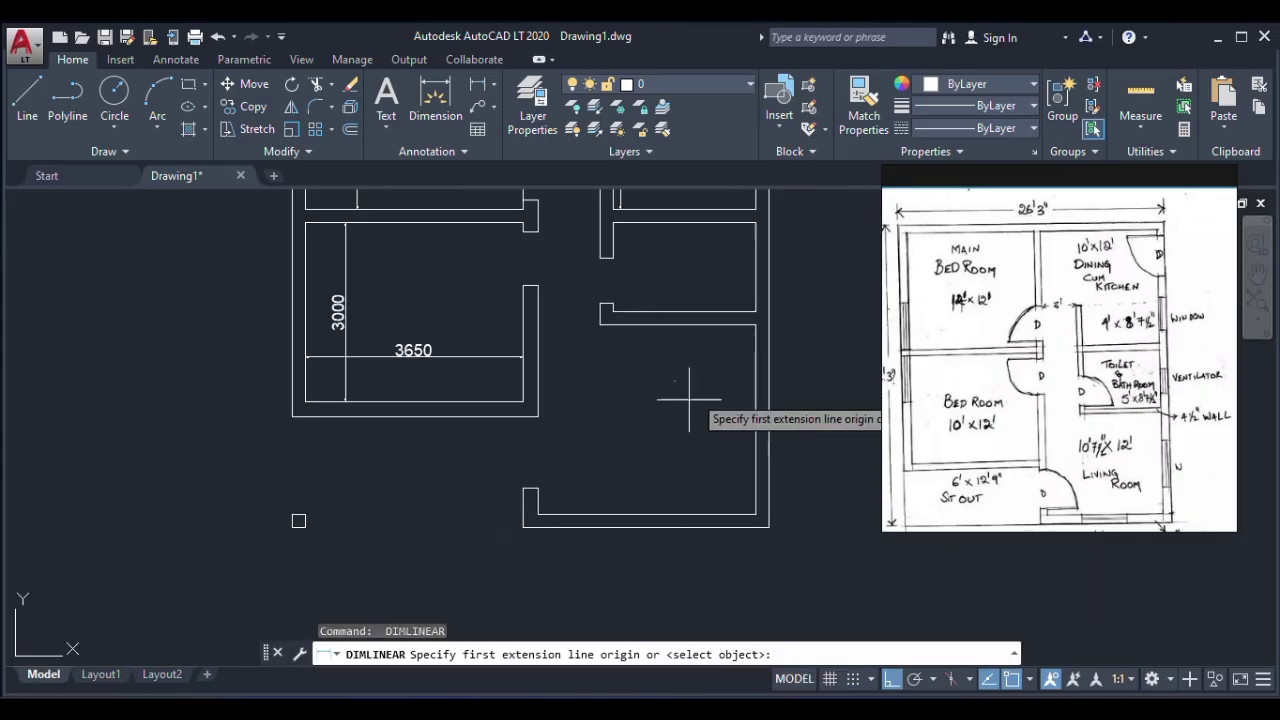
left_click(756, 325)
left_click(756, 514)
left_click(682, 455)
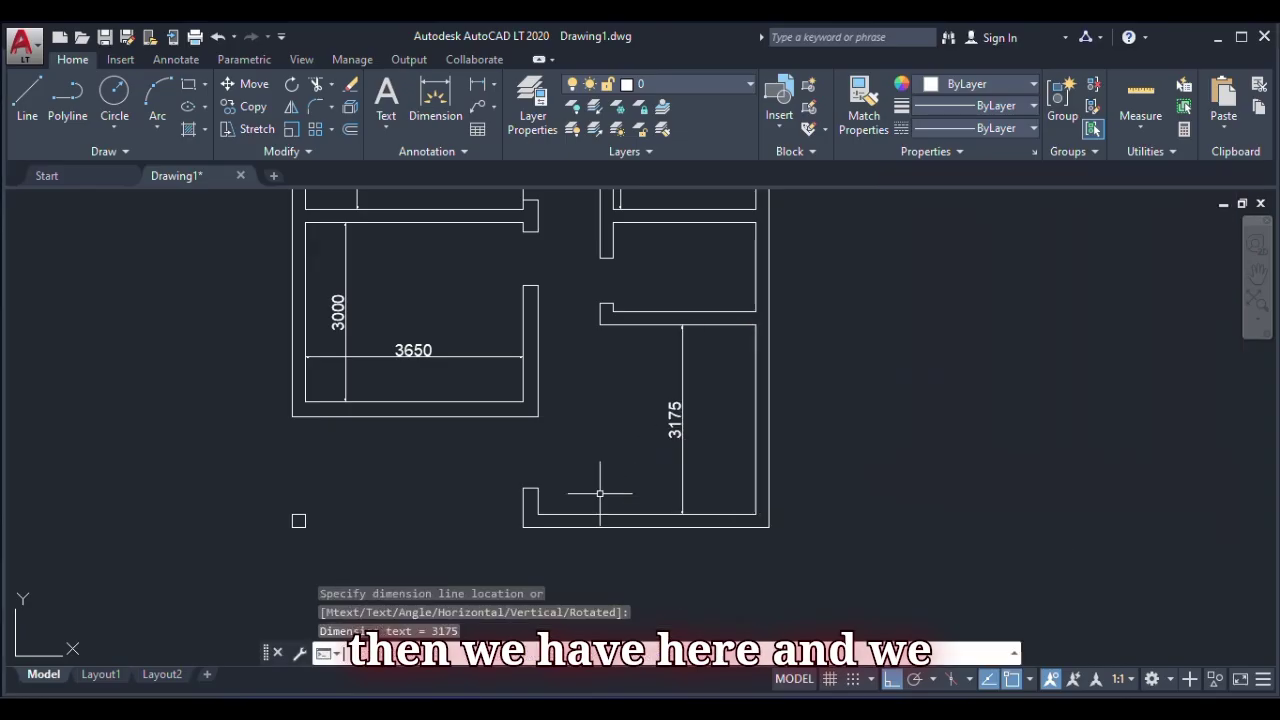
- Add a horizontal linear dimension across the living room between its inner side walls, placed just above the bottom wall
key("Return")
left_click(538, 514)
left_click(756, 514)
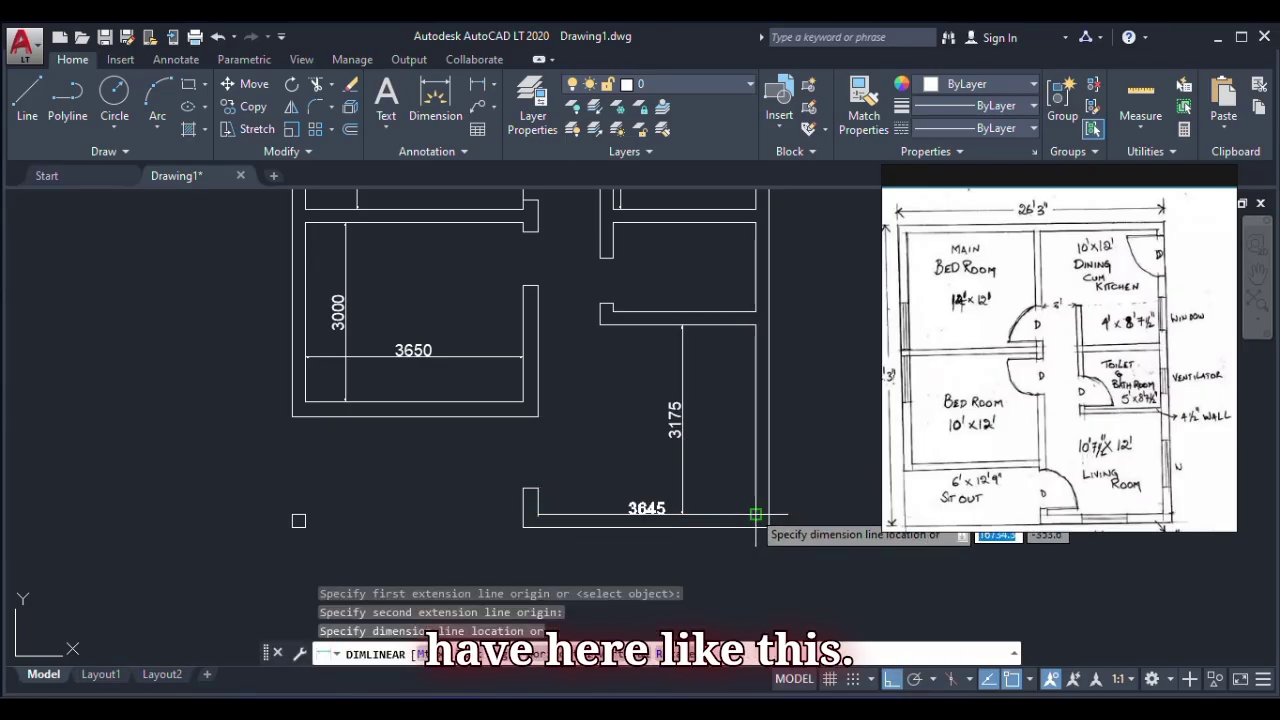
left_click(690, 479)
scroll(660, 493, "down", 2)
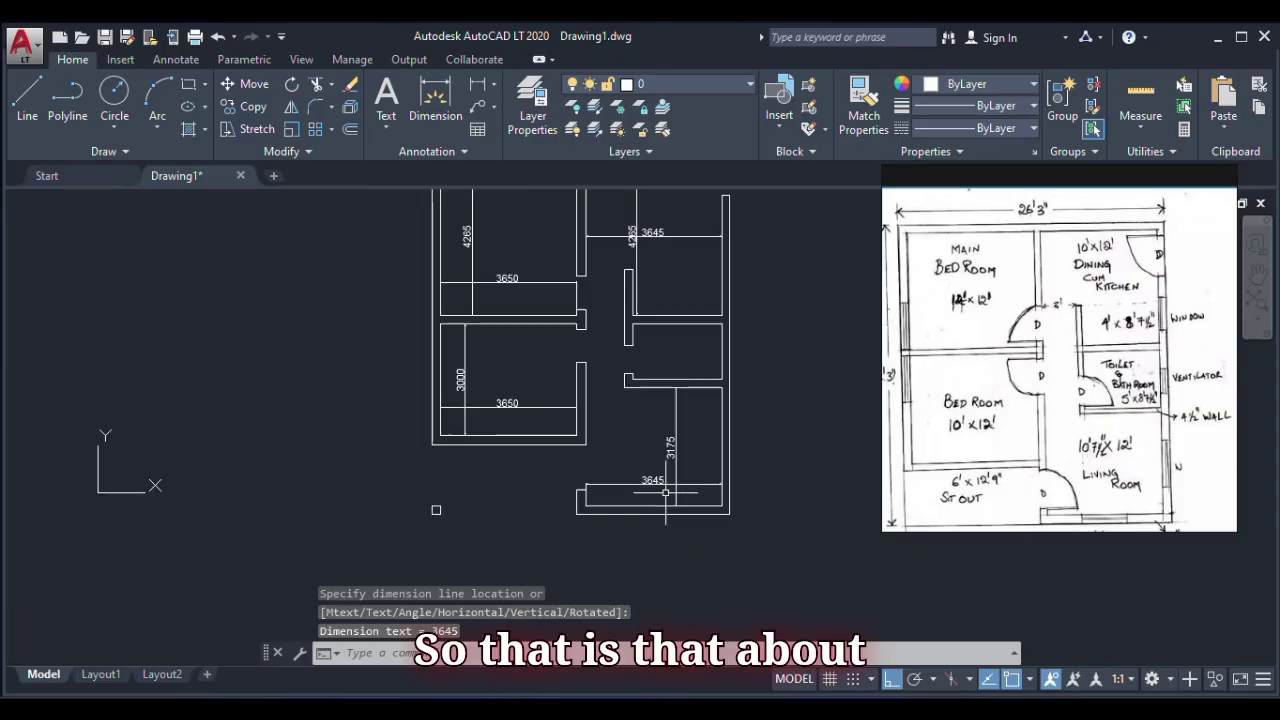
scroll(680, 450, "down", 2)
scroll(686, 371, "up", 4)
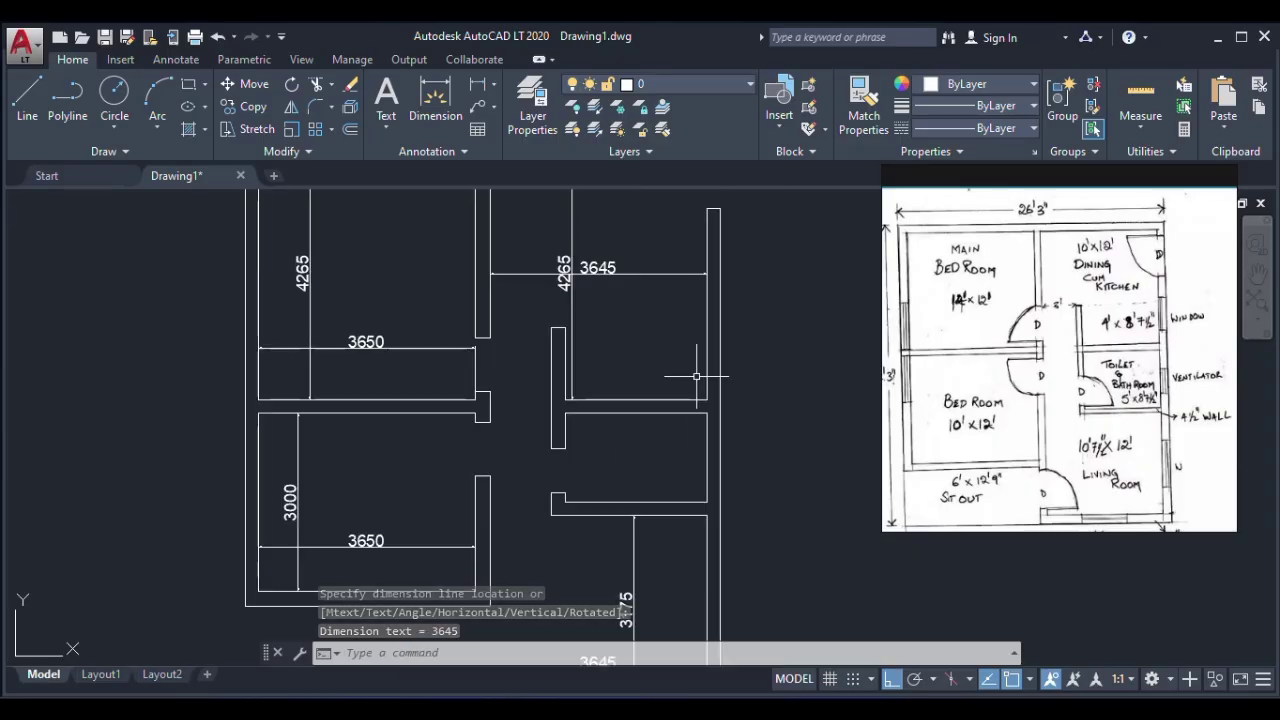
scroll(688, 395, "down", 2)
scroll(1058, 382, "down", 2)
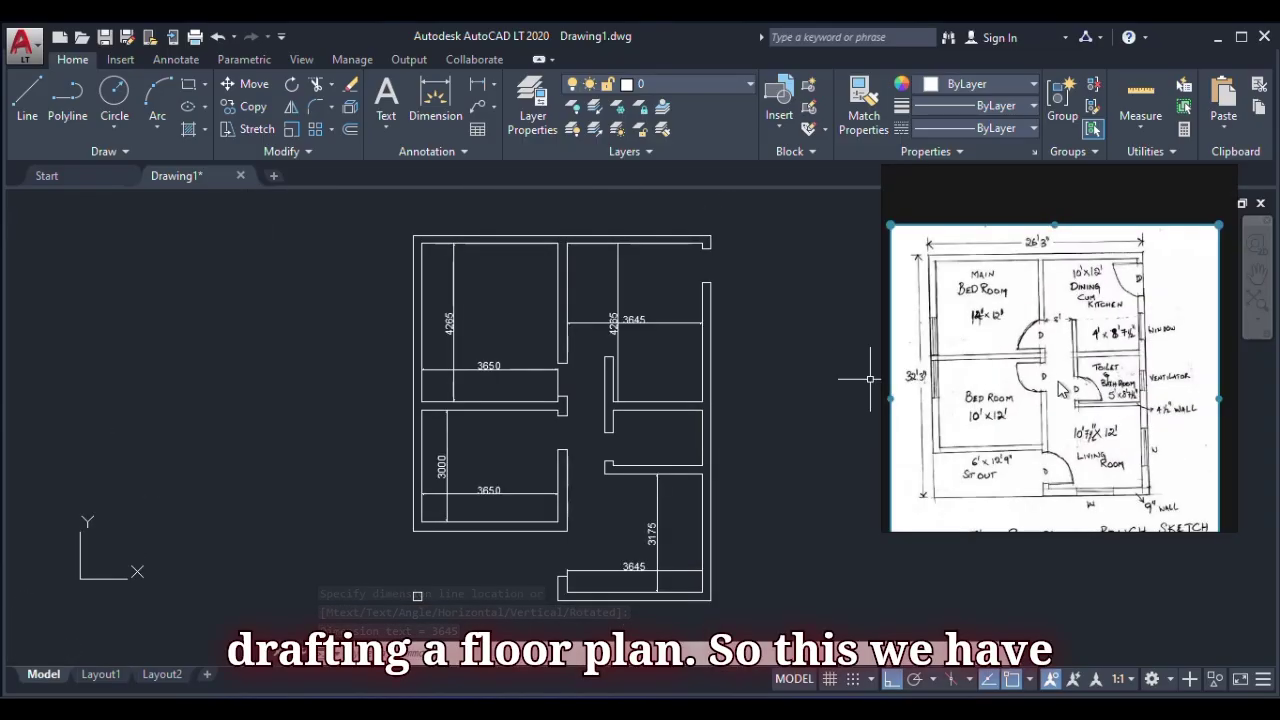